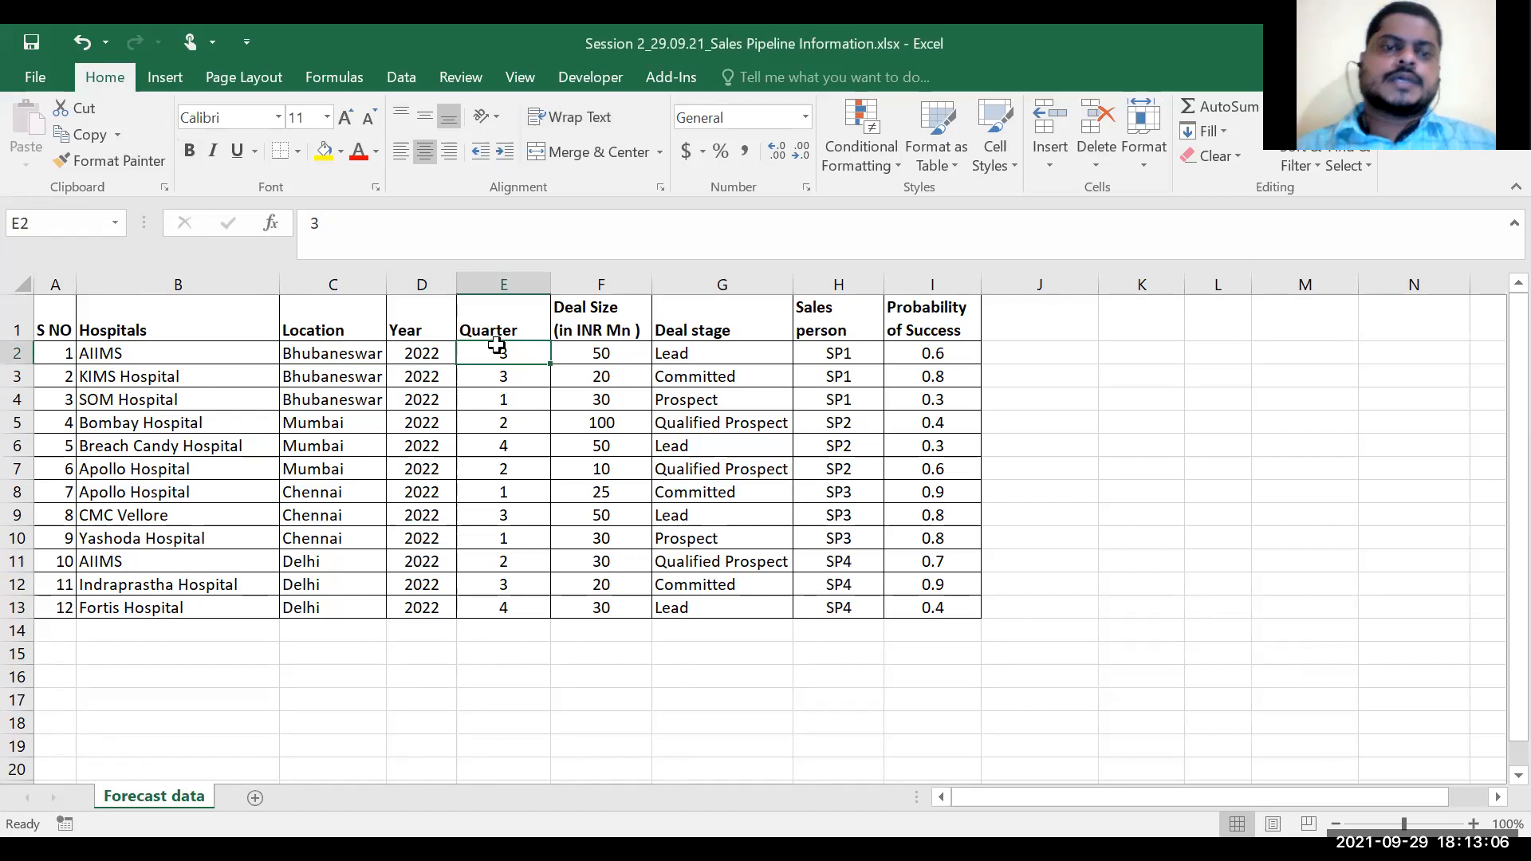
Step: Examine the Deal Size, Deal stage, Sales person and Probability of Success columns of the forecast data
click(630, 312)
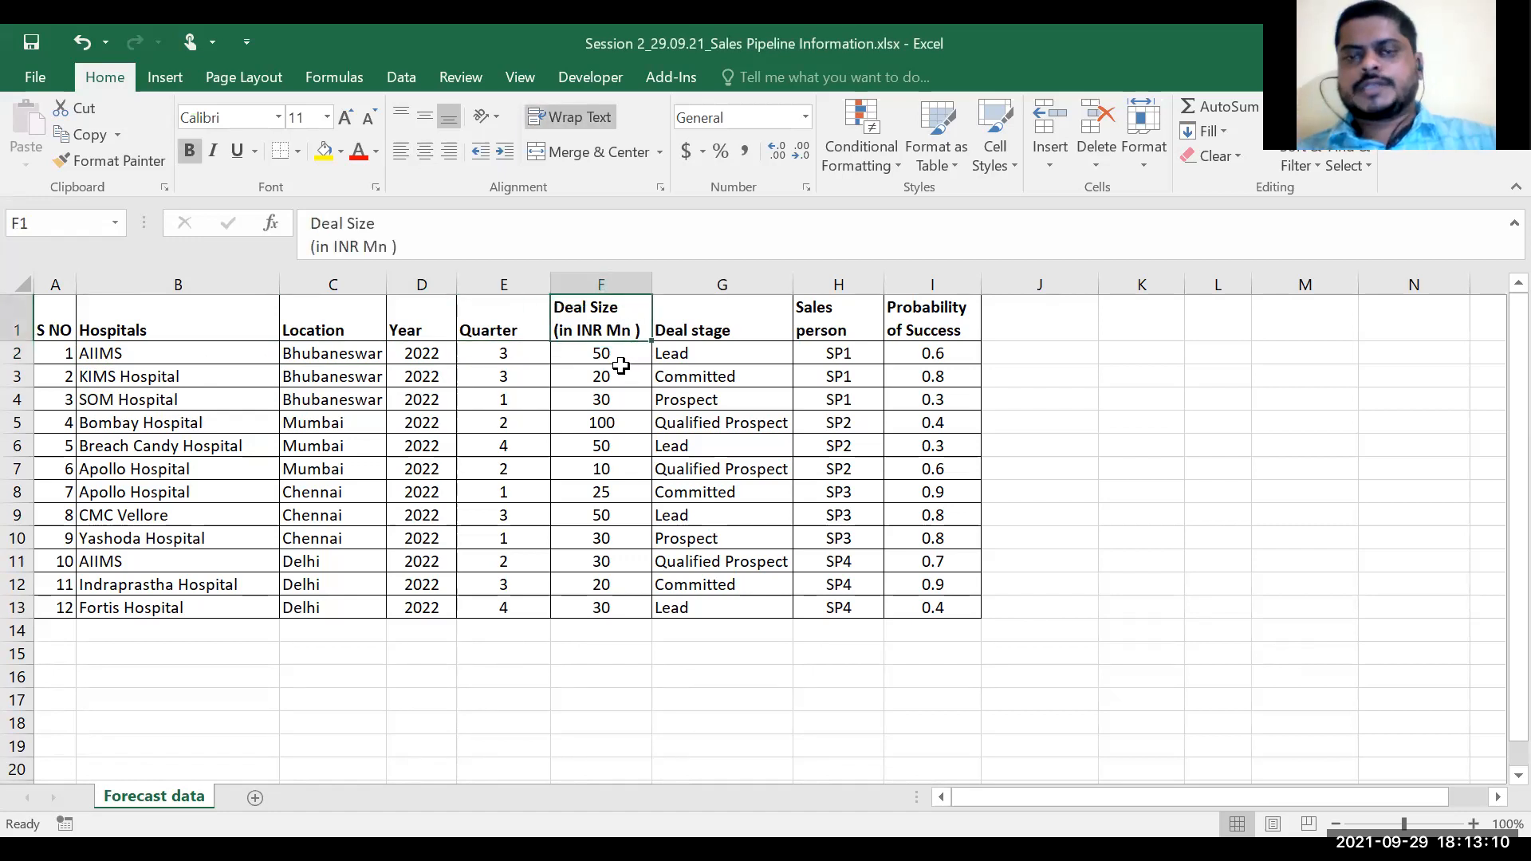
click(623, 361)
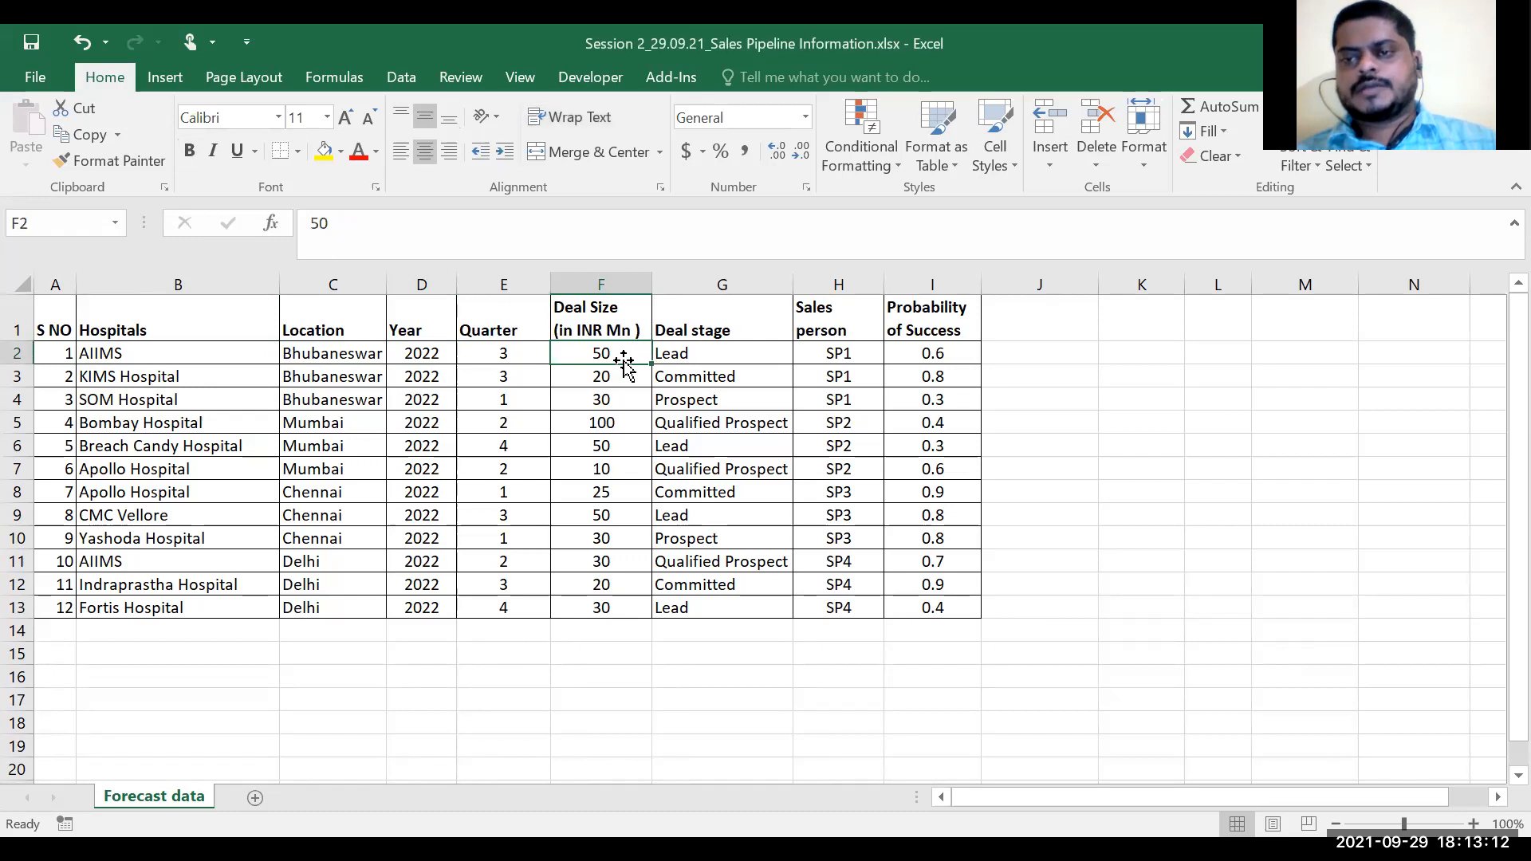
click(719, 354)
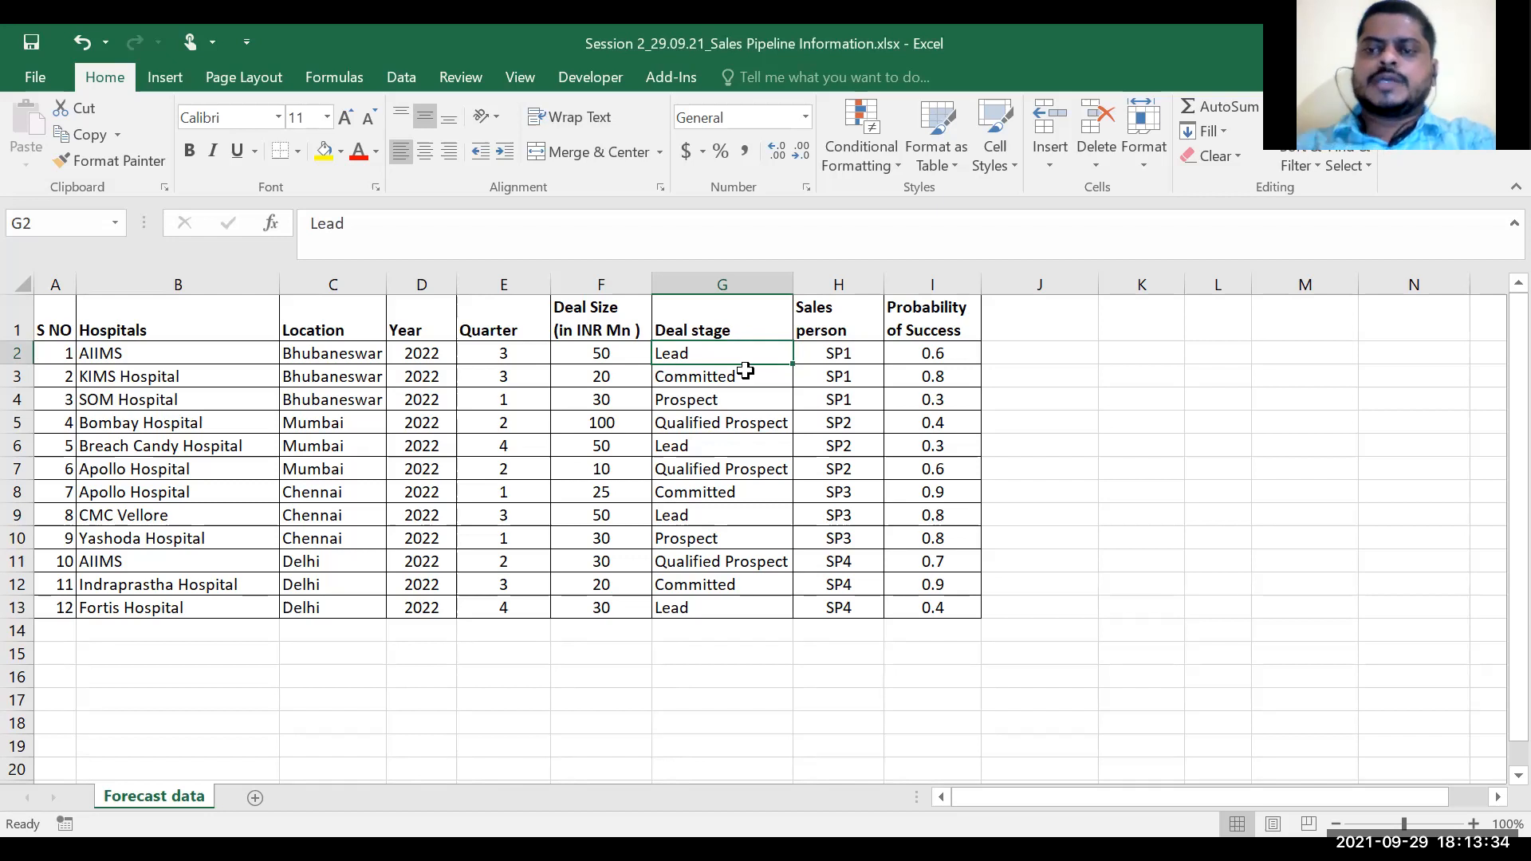
click(824, 327)
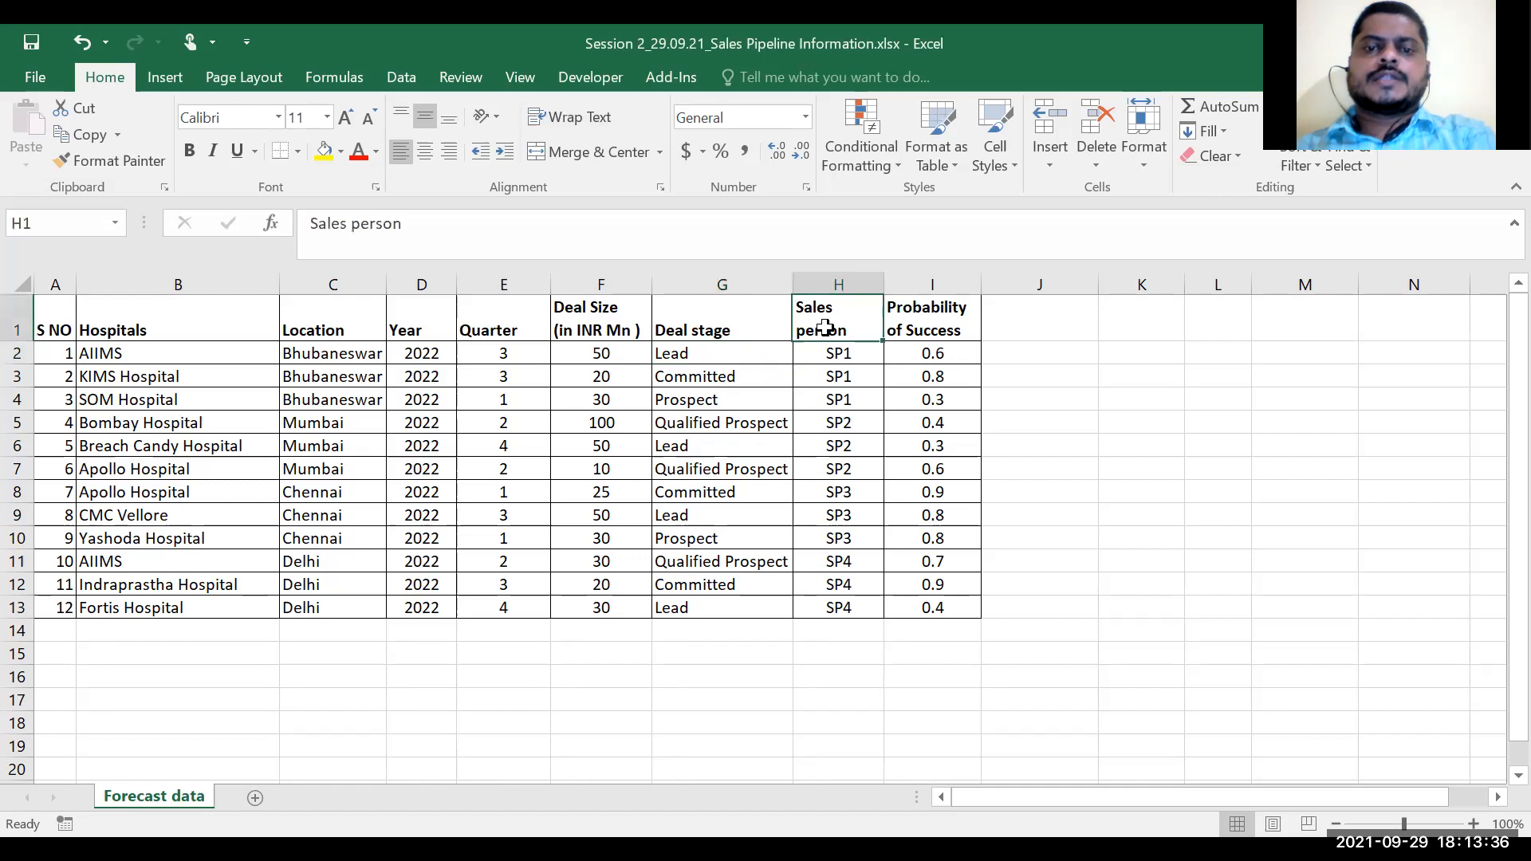
click(866, 359)
click(837, 423)
click(834, 558)
click(838, 608)
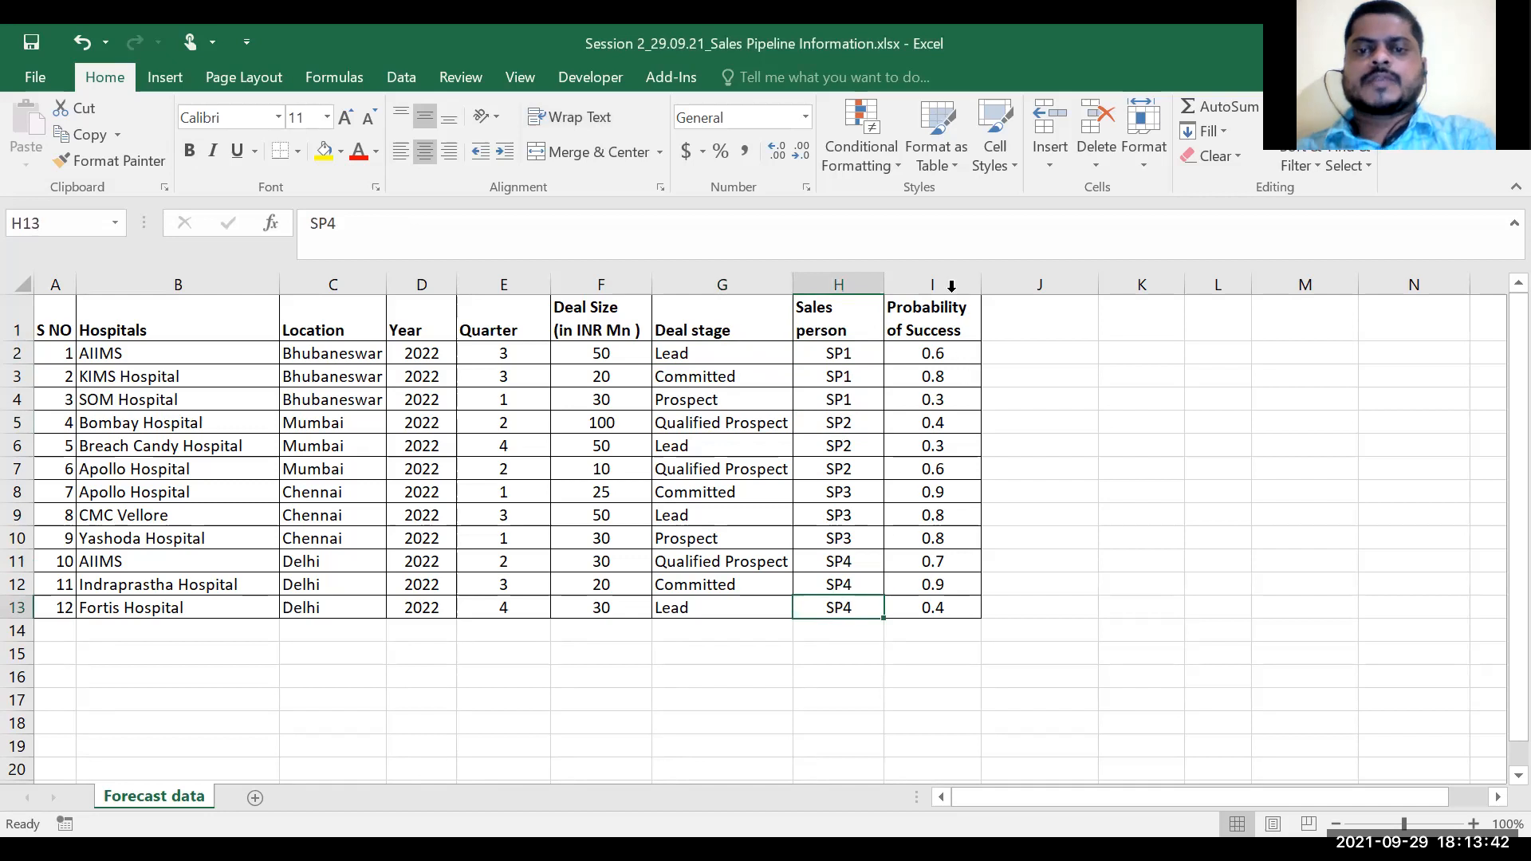
click(948, 327)
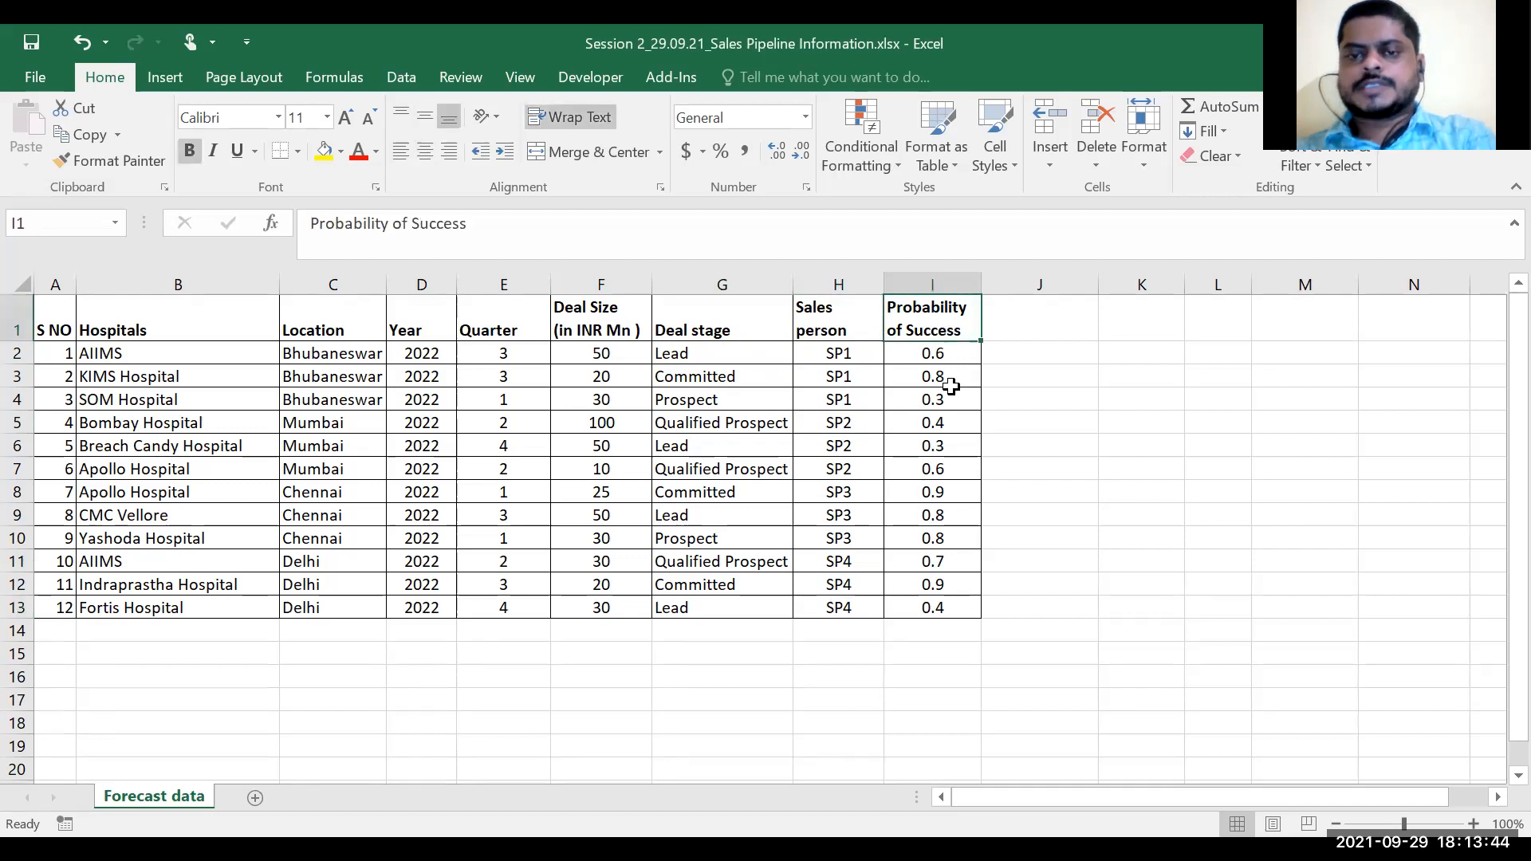
click(949, 384)
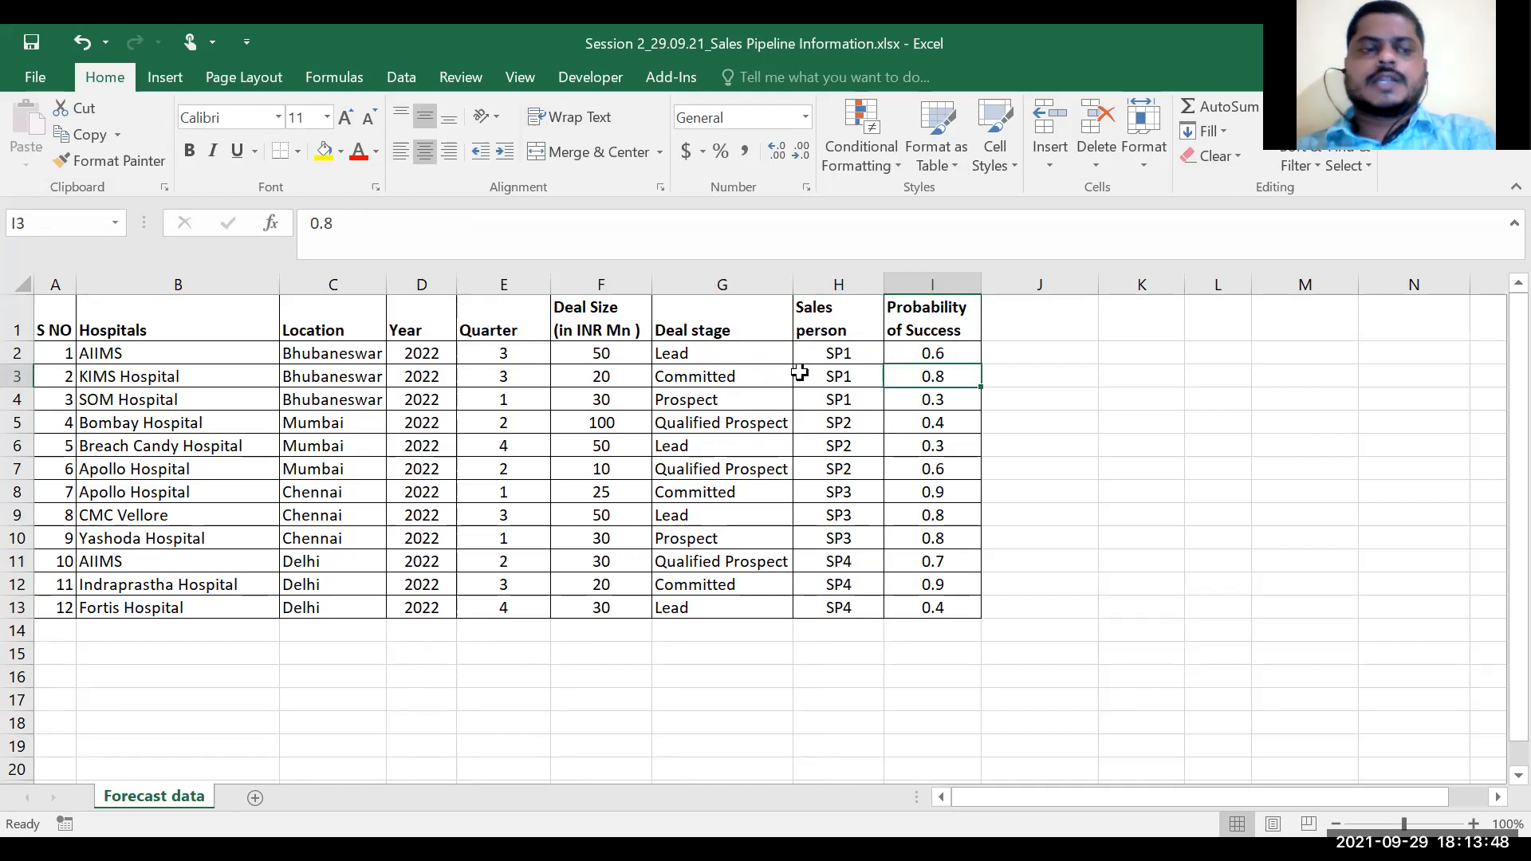
Step: Read the AIIMS Bhubaneswar record in row 2 field by field and select the whole data table A1:I13
click(164, 352)
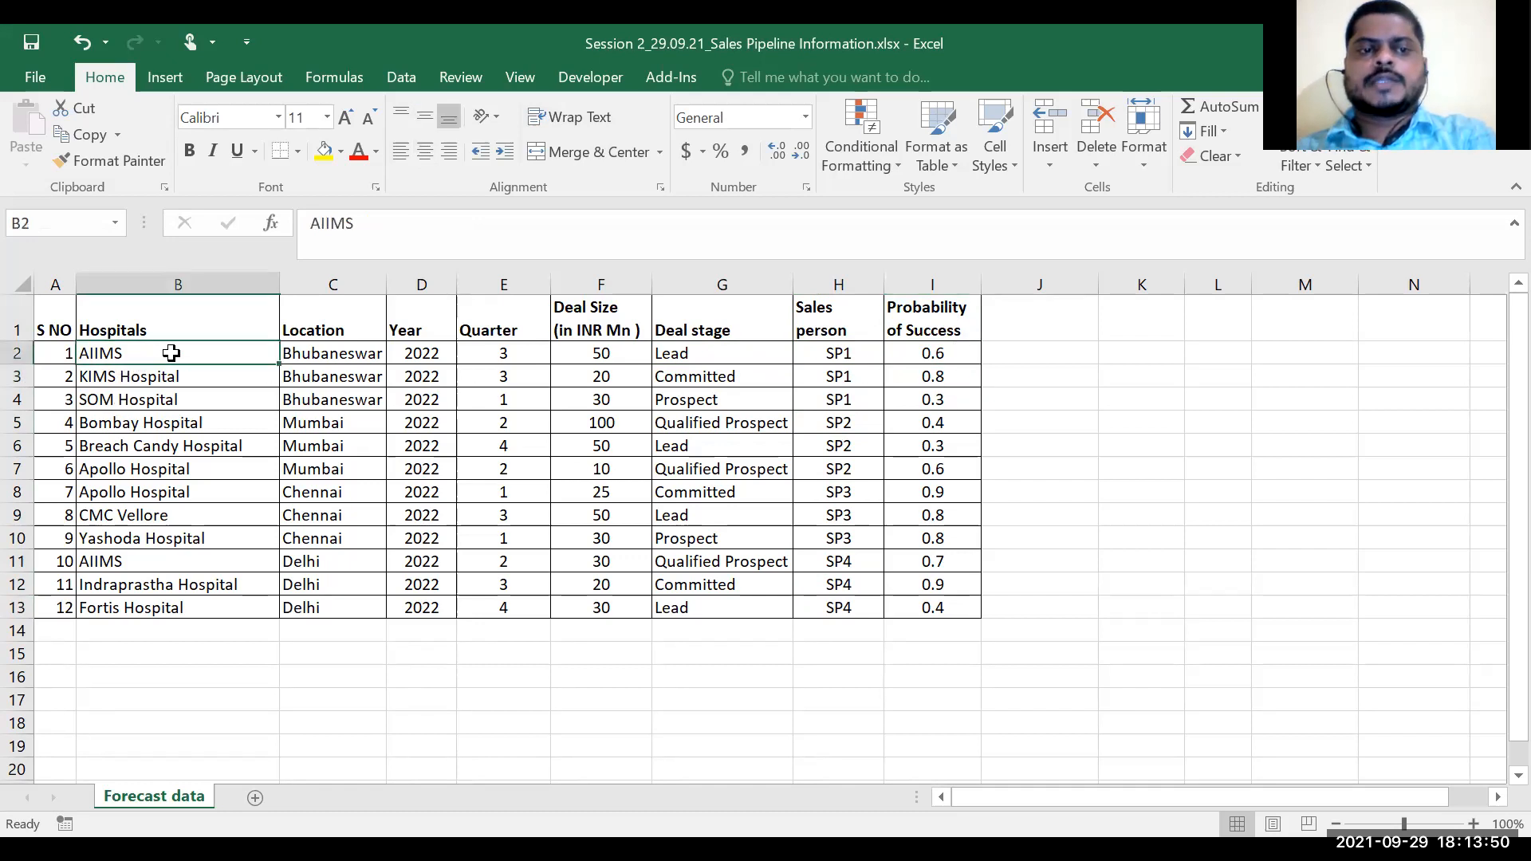
click(355, 358)
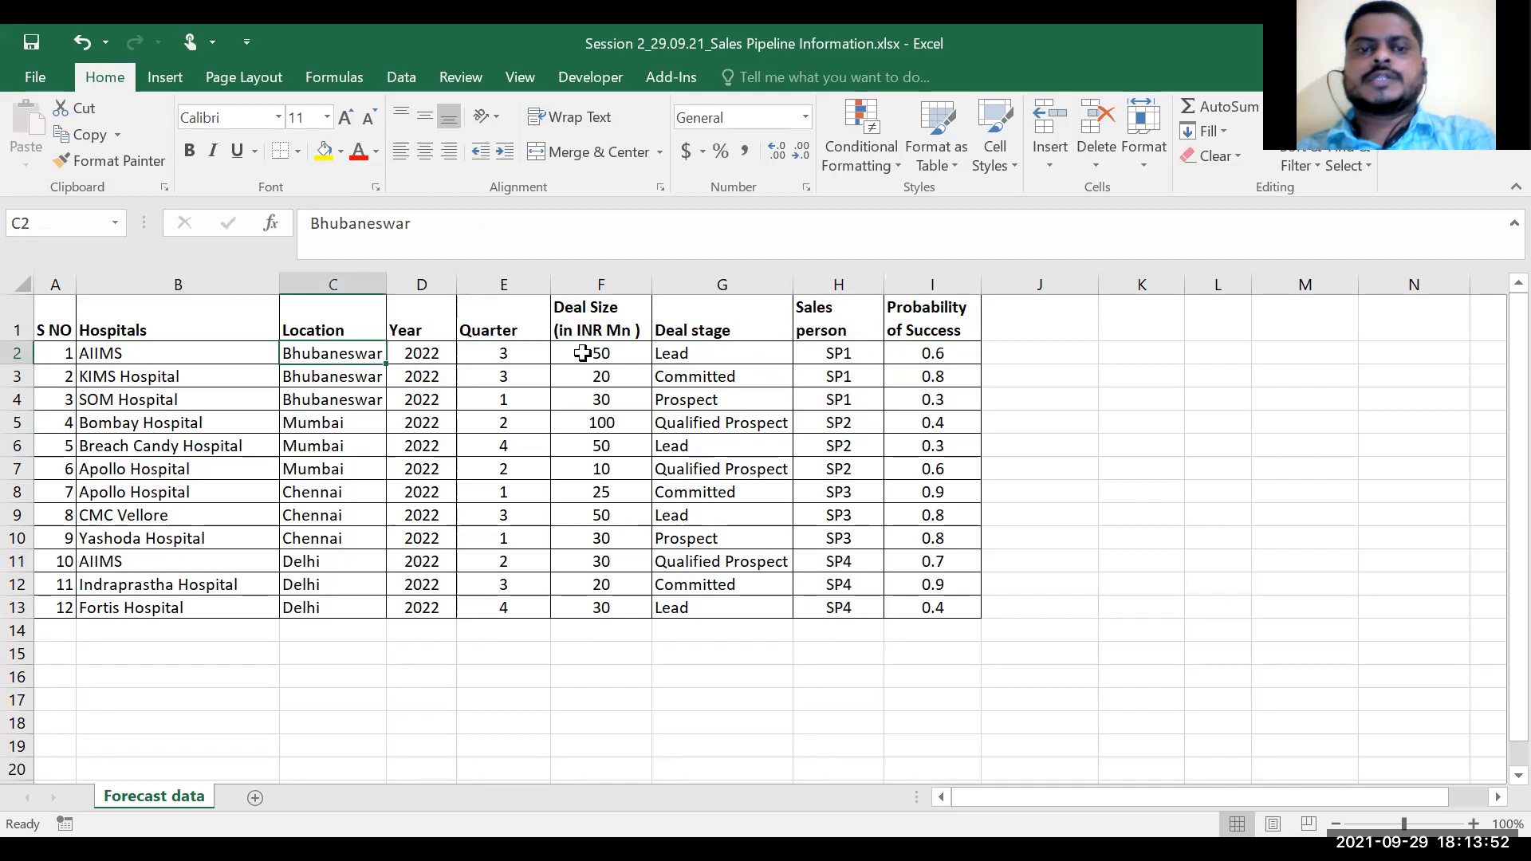
click(612, 367)
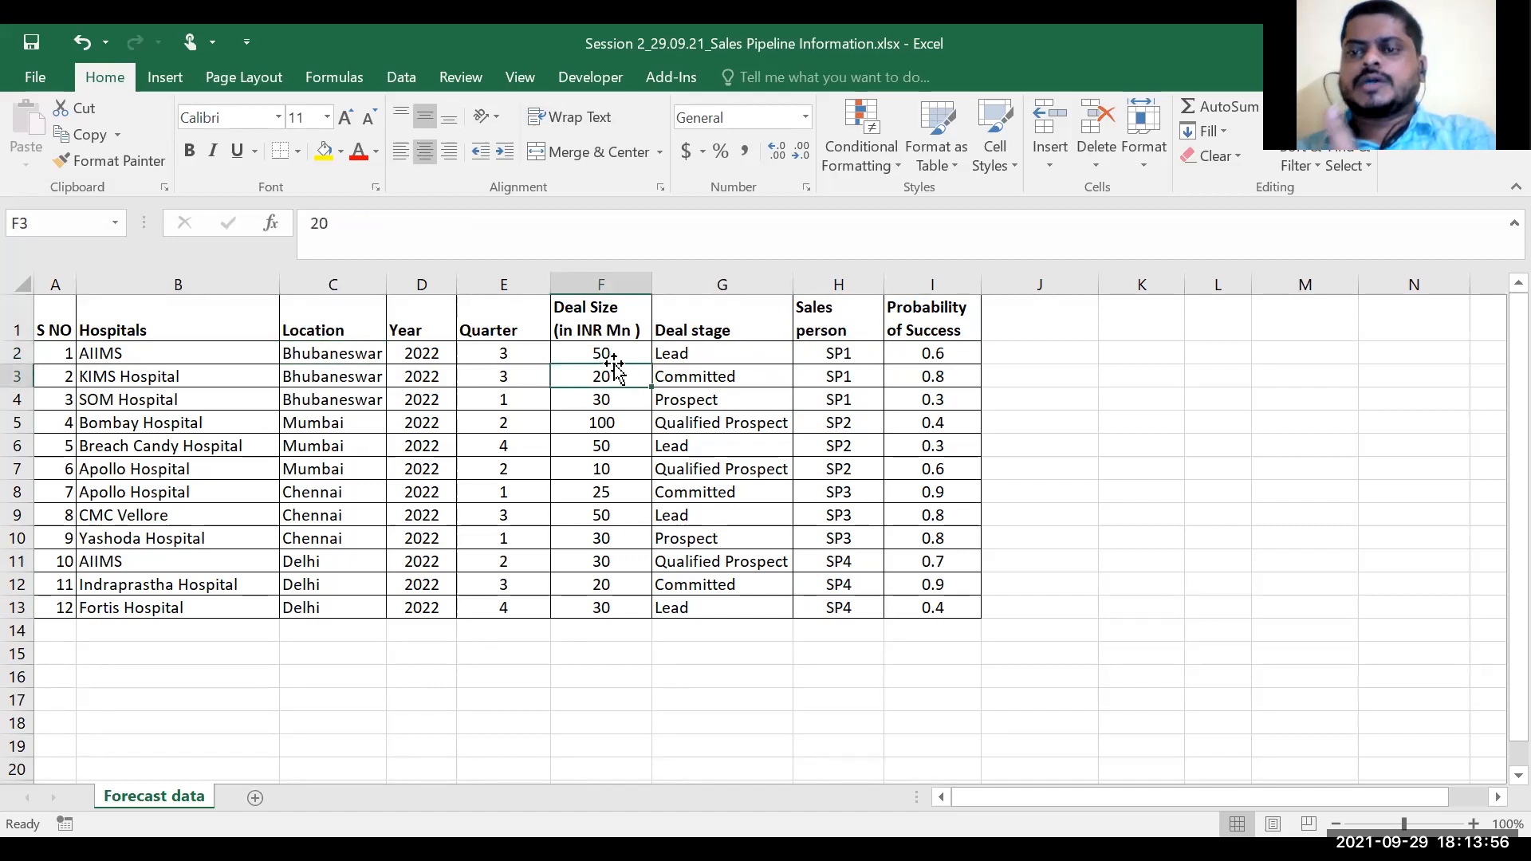
click(685, 356)
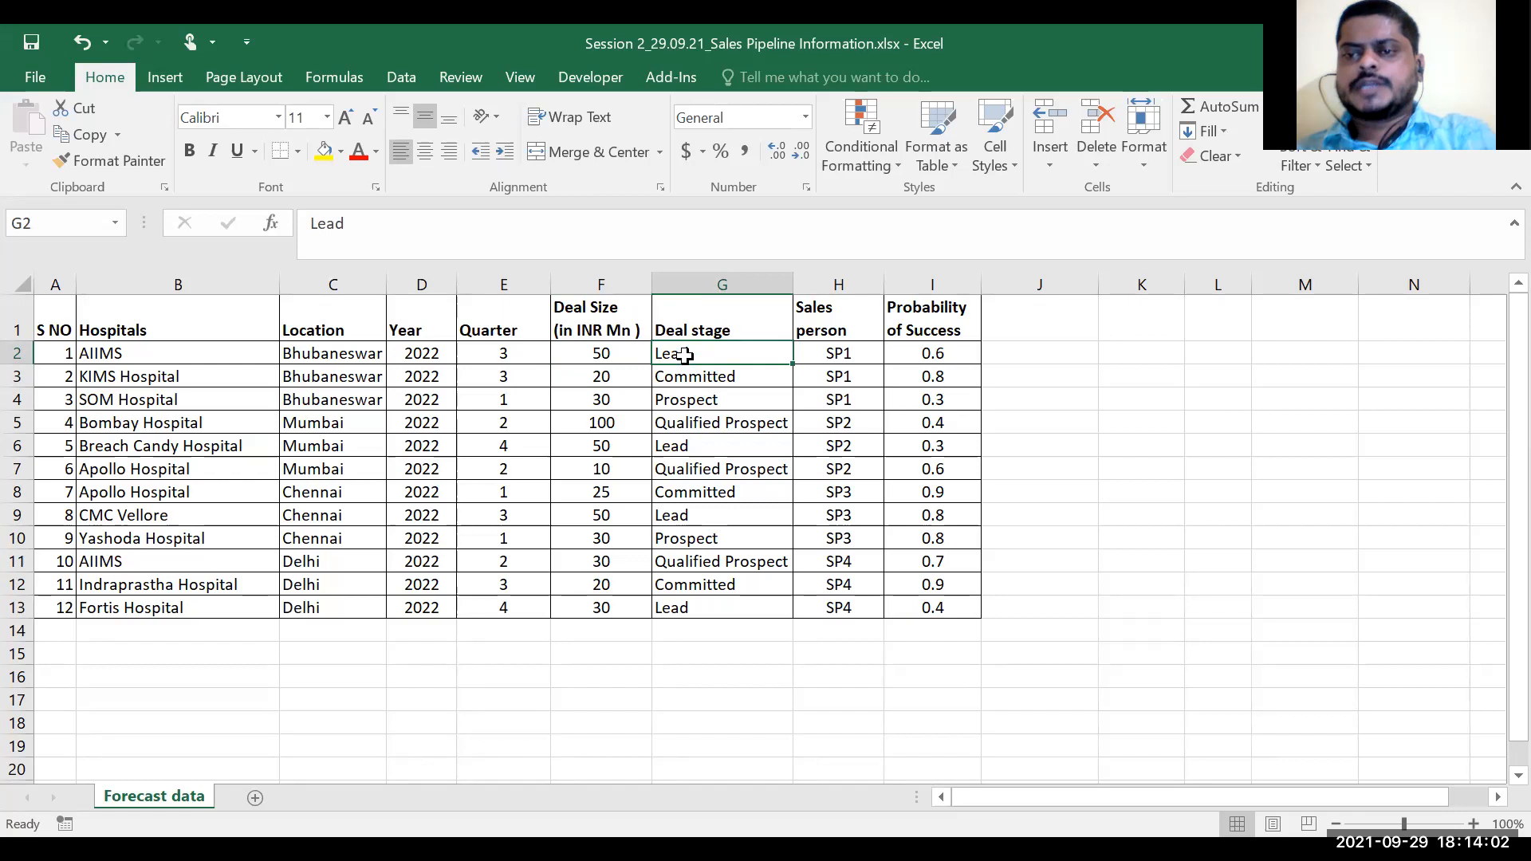
click(851, 359)
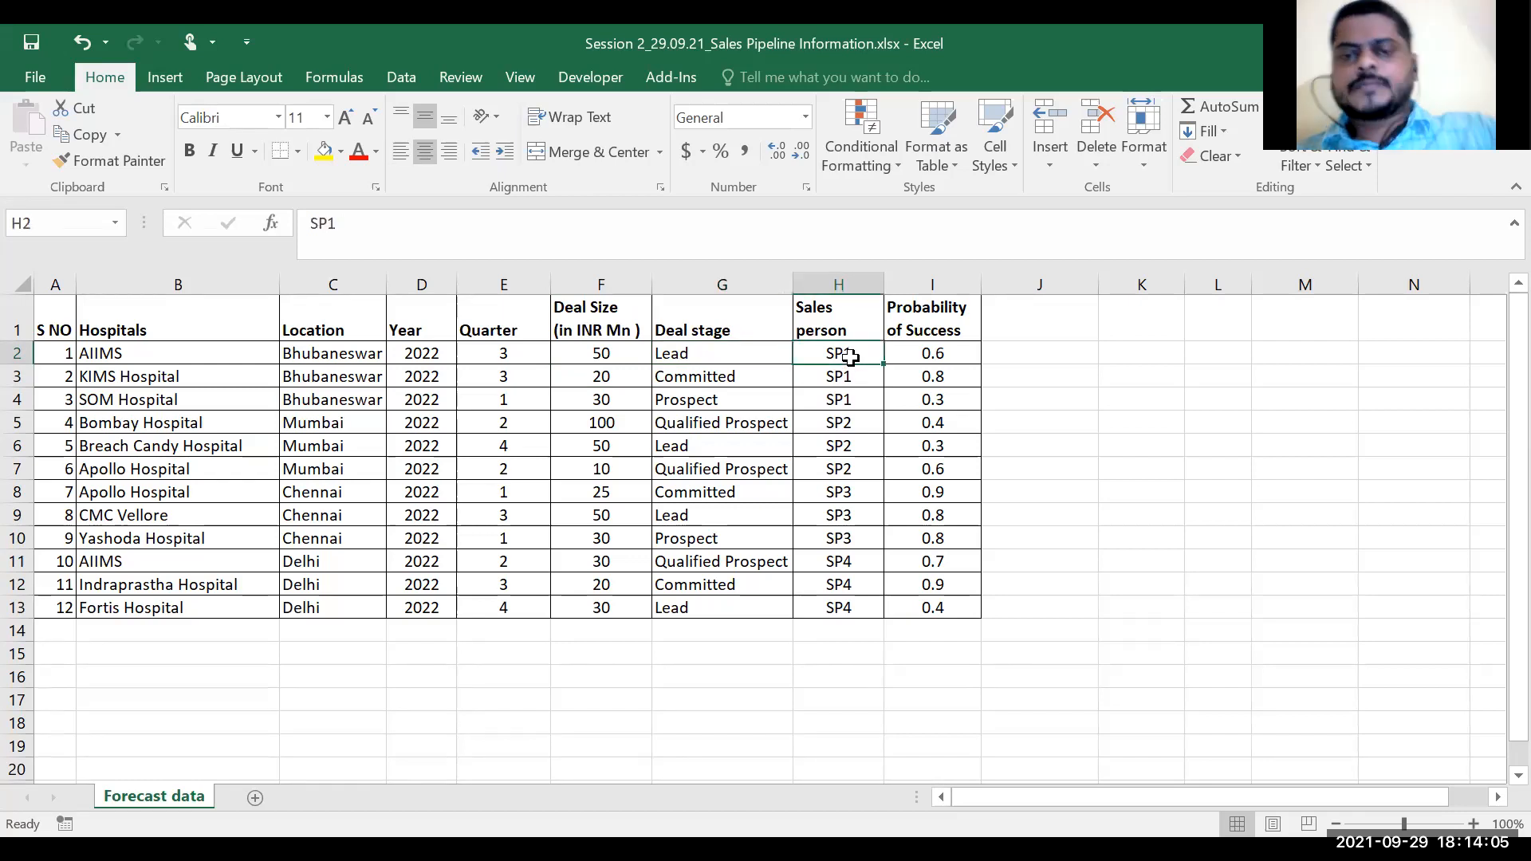
click(925, 356)
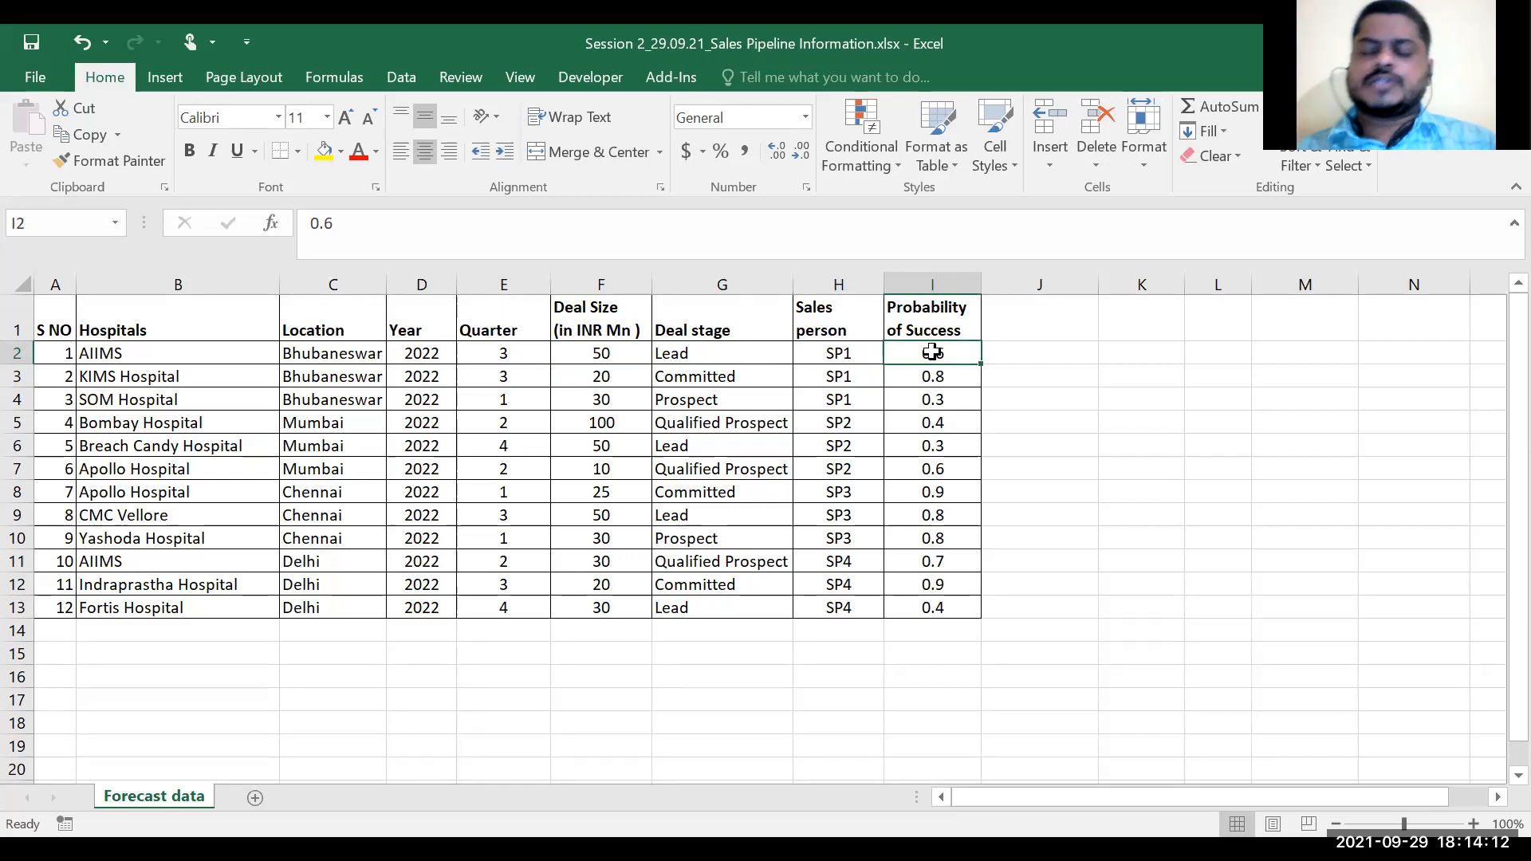
click(930, 329)
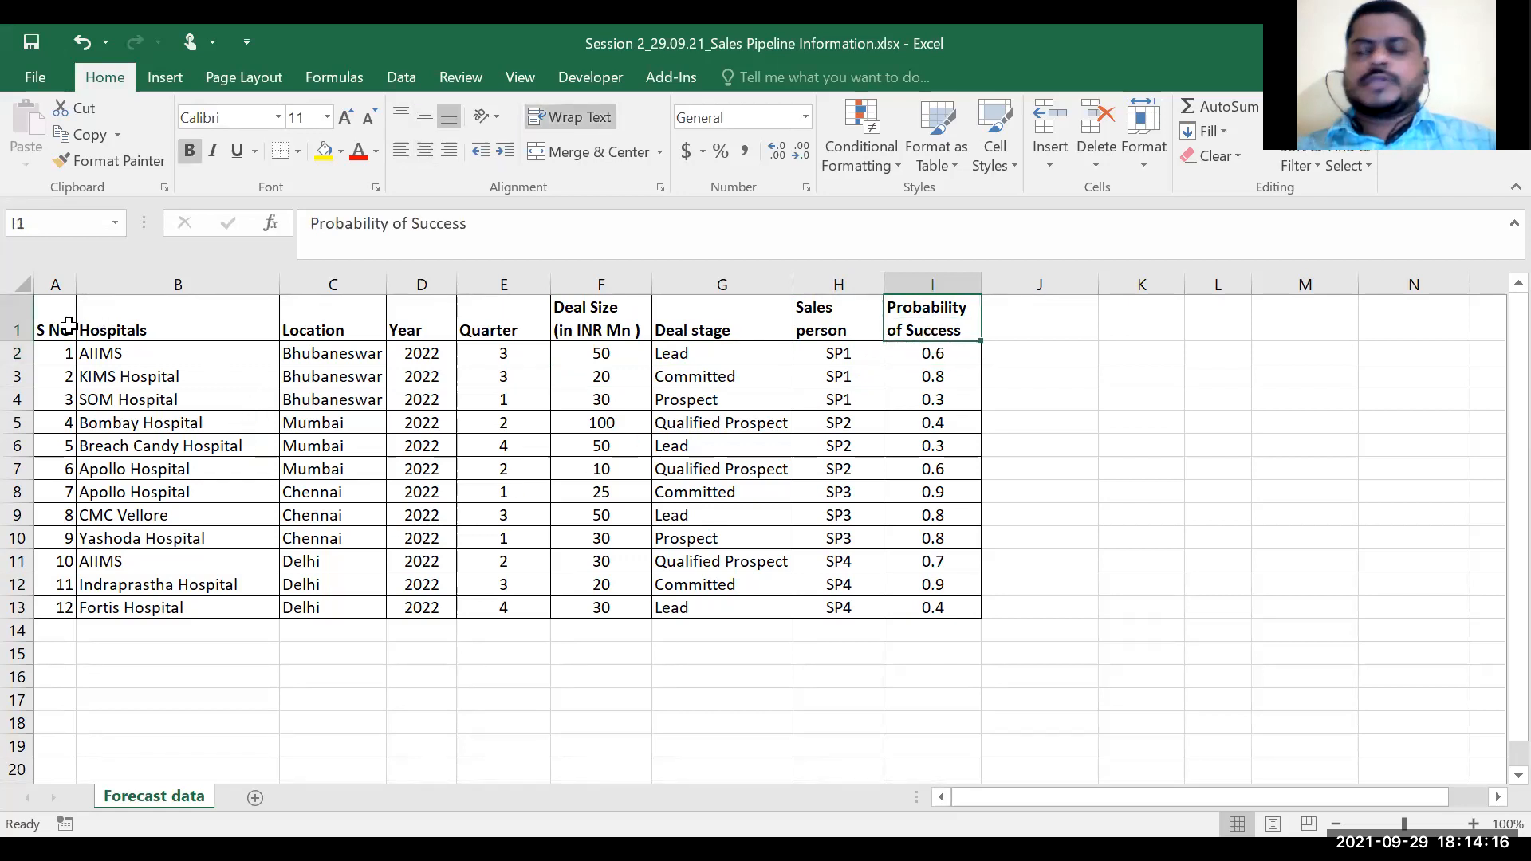
drag(68, 326, 924, 607)
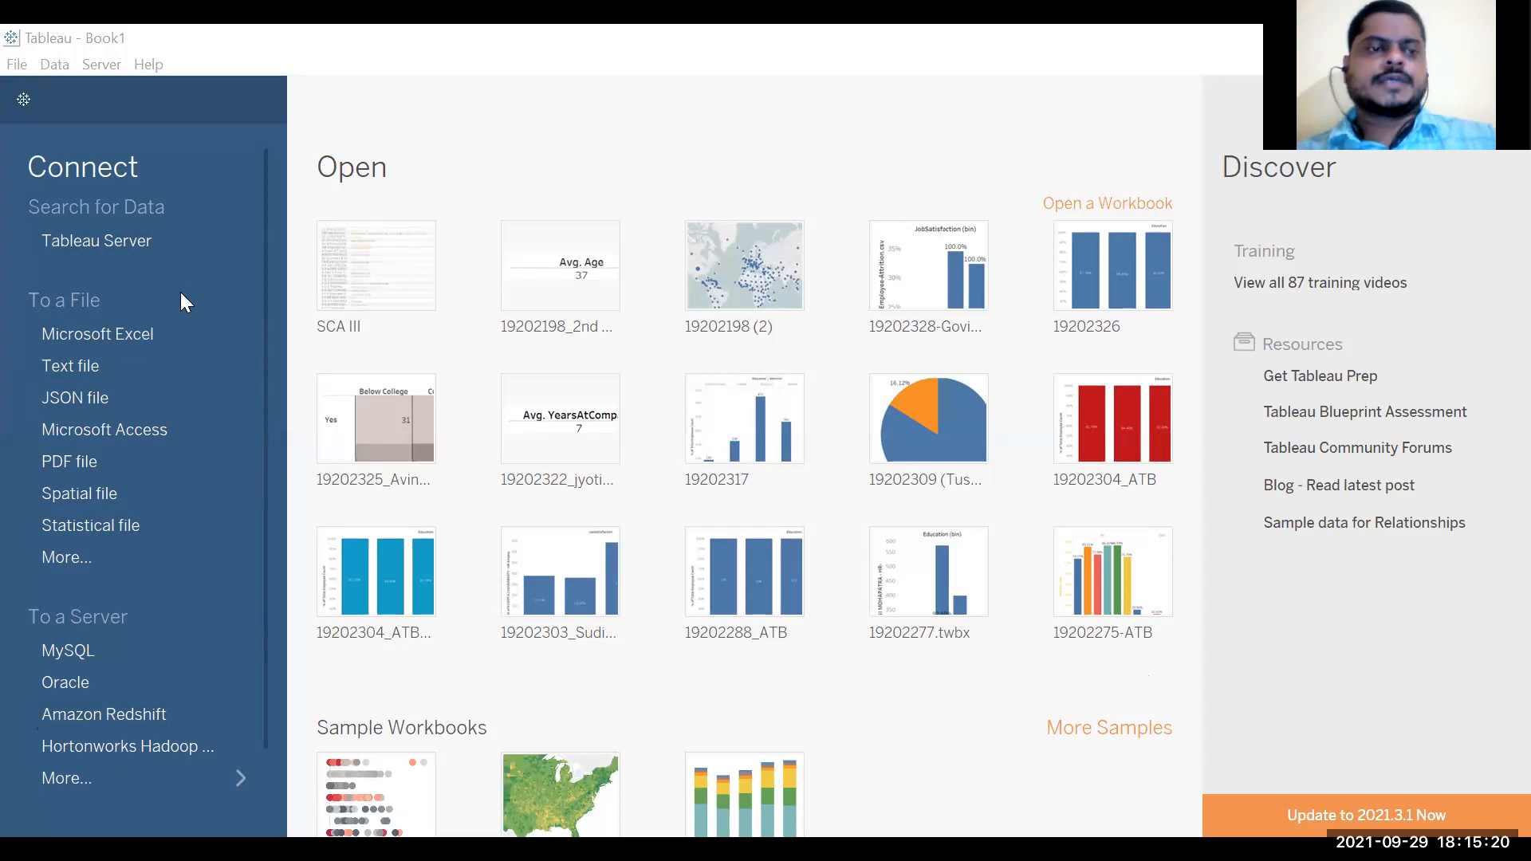
Step: Switch to Tableau and review which file types can be opened as a data source, closing the file dialog without opening anything
click(127, 333)
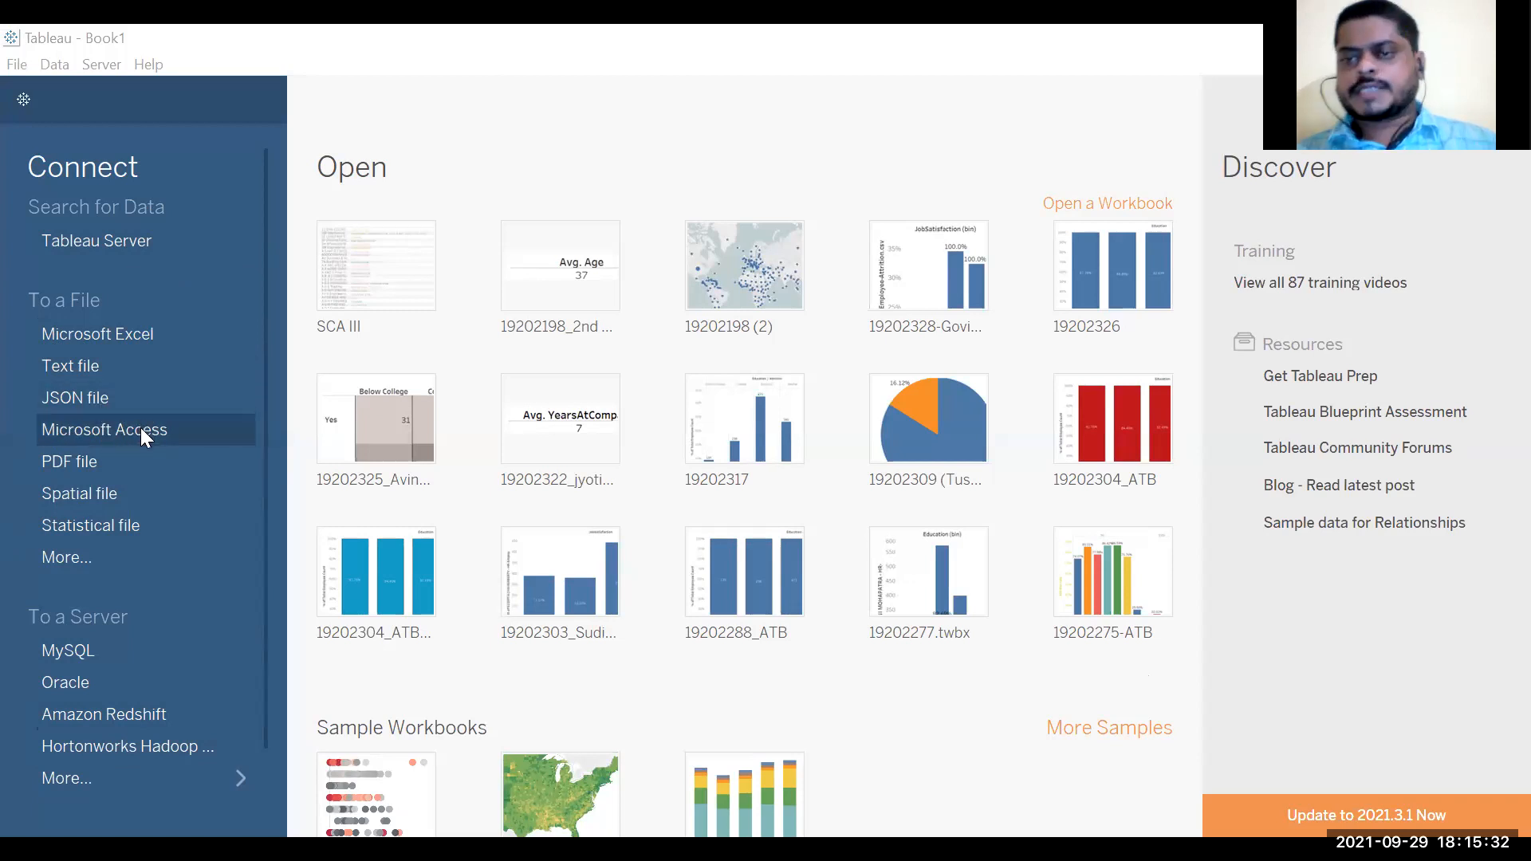
click(80, 564)
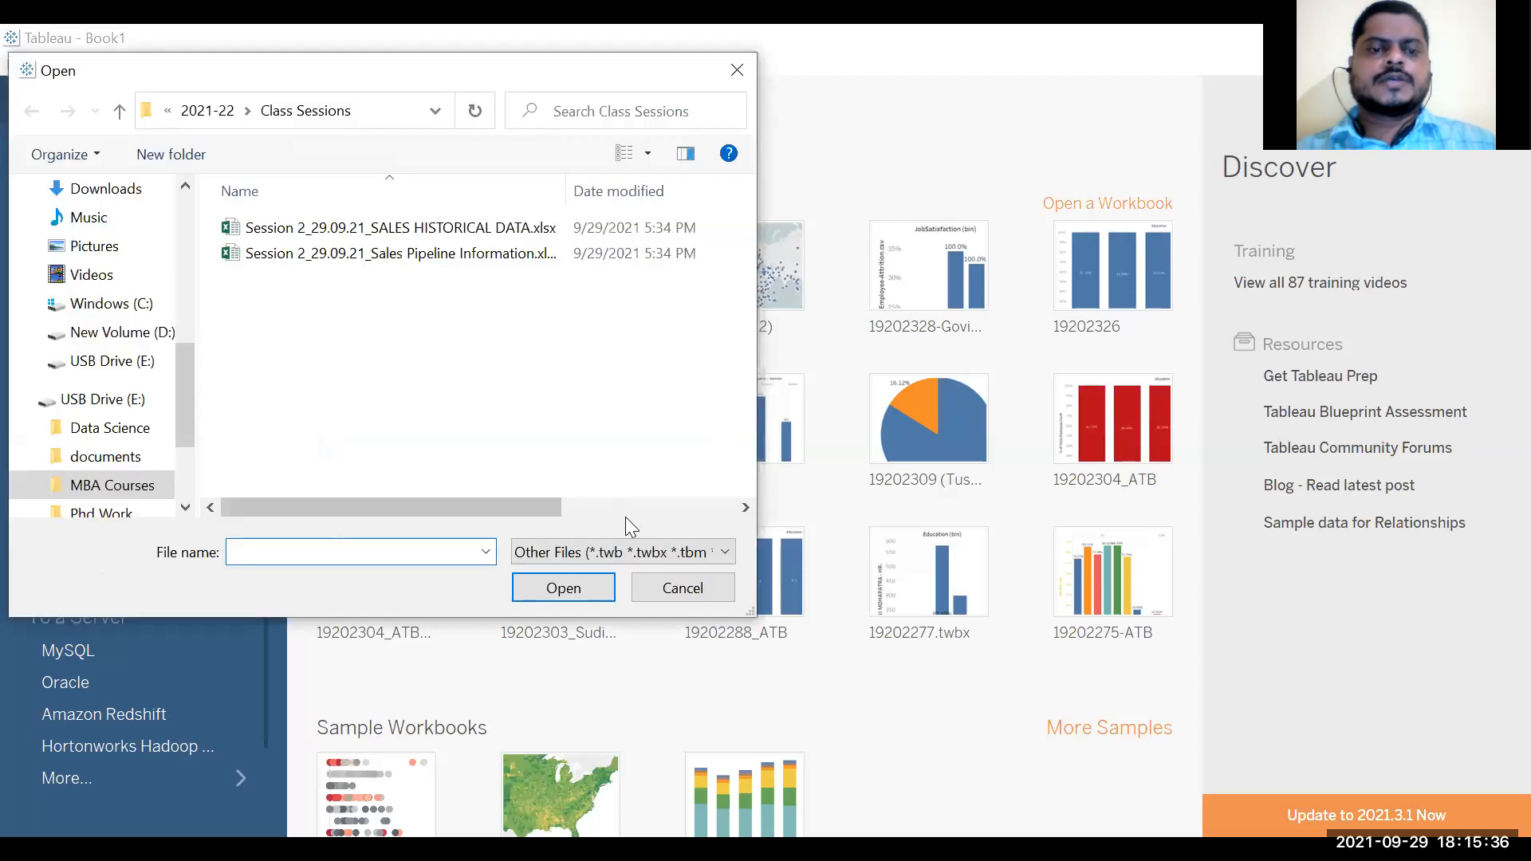
click(656, 550)
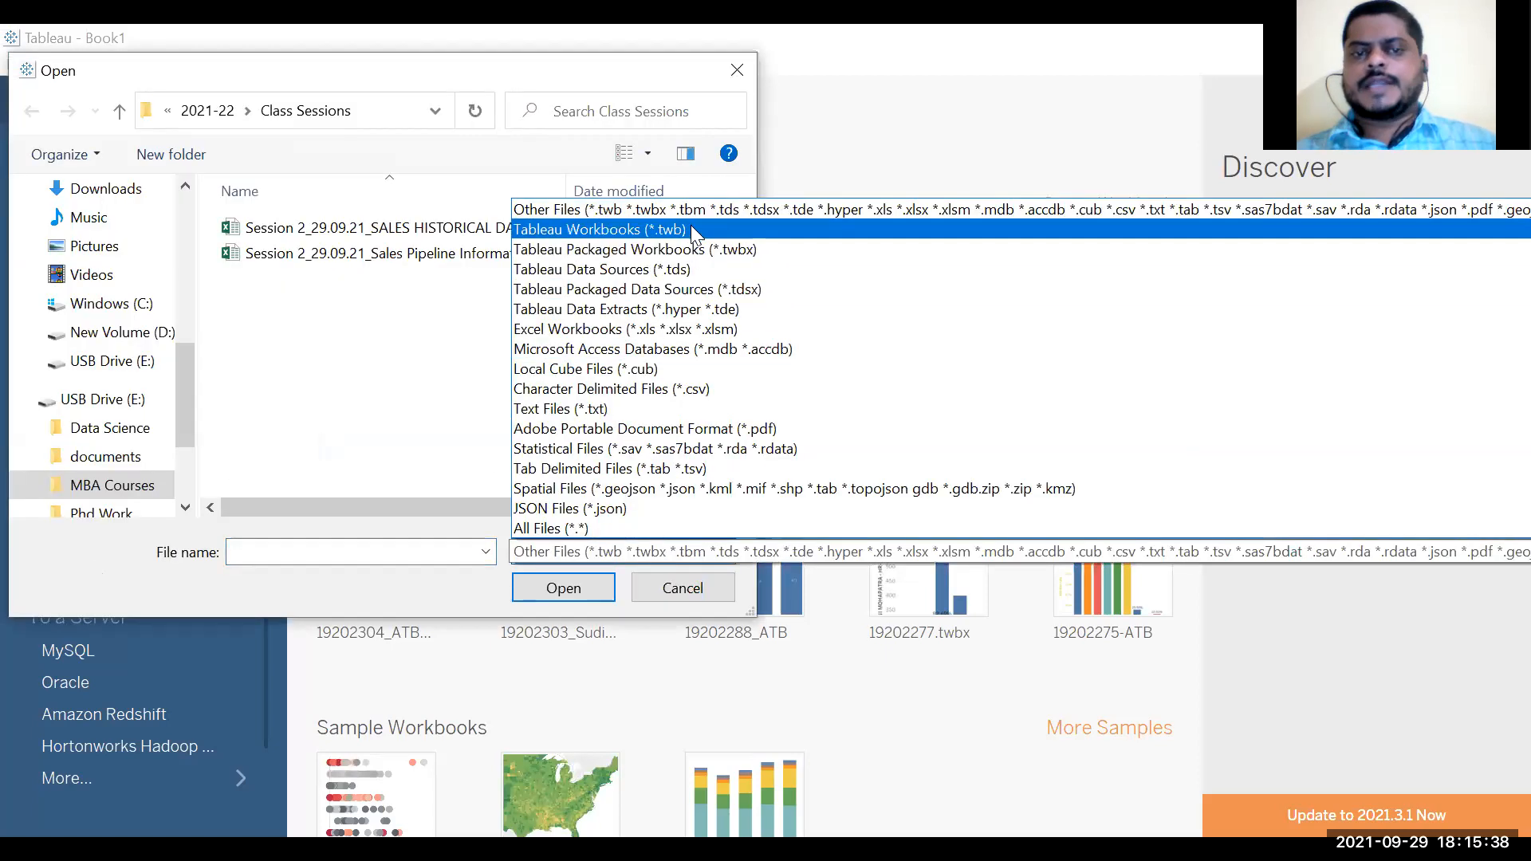
click(682, 596)
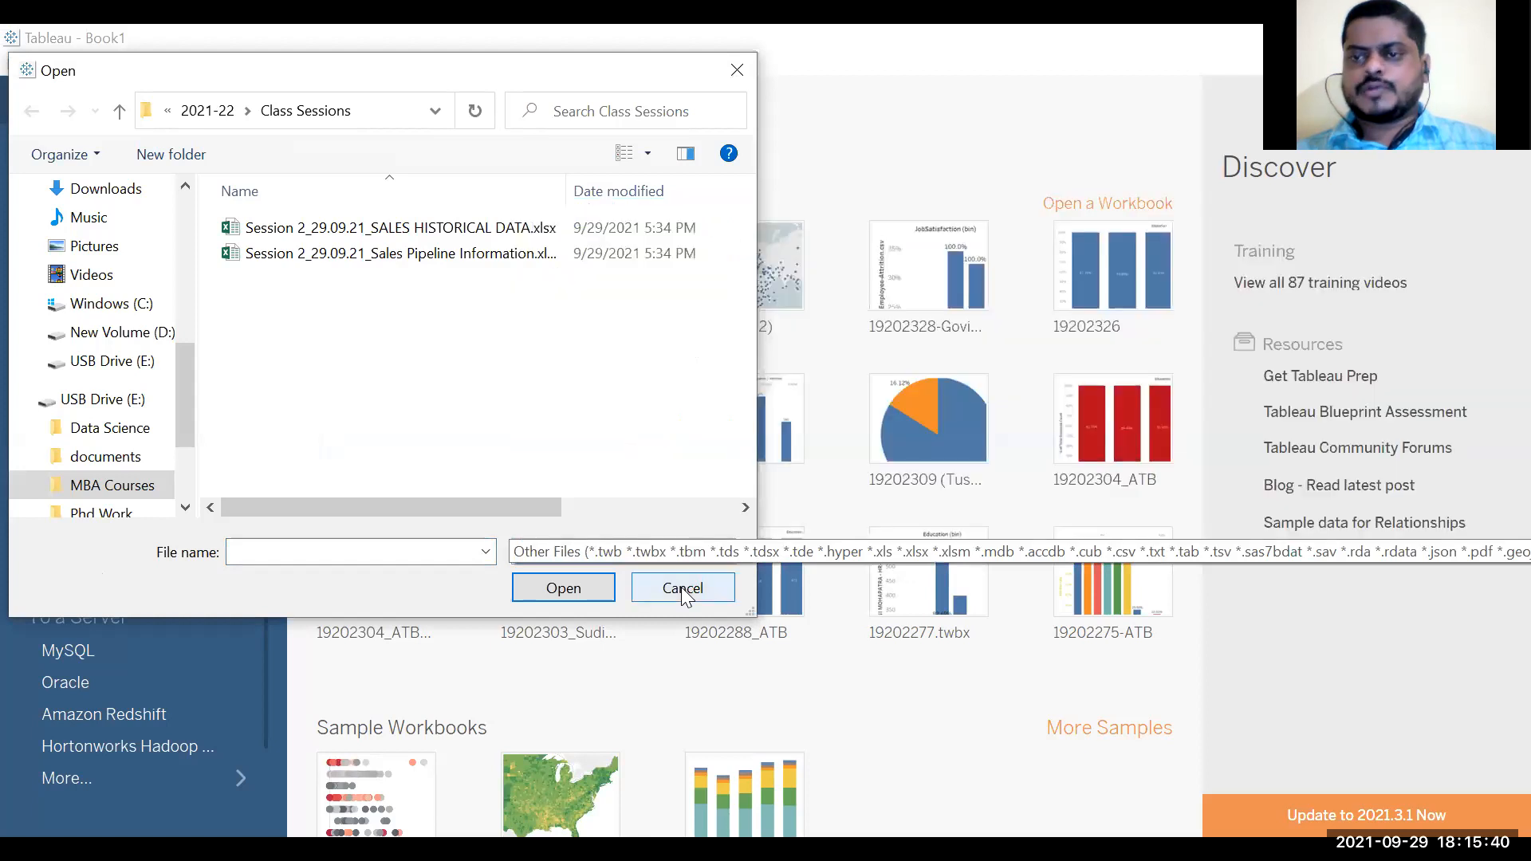
click(740, 72)
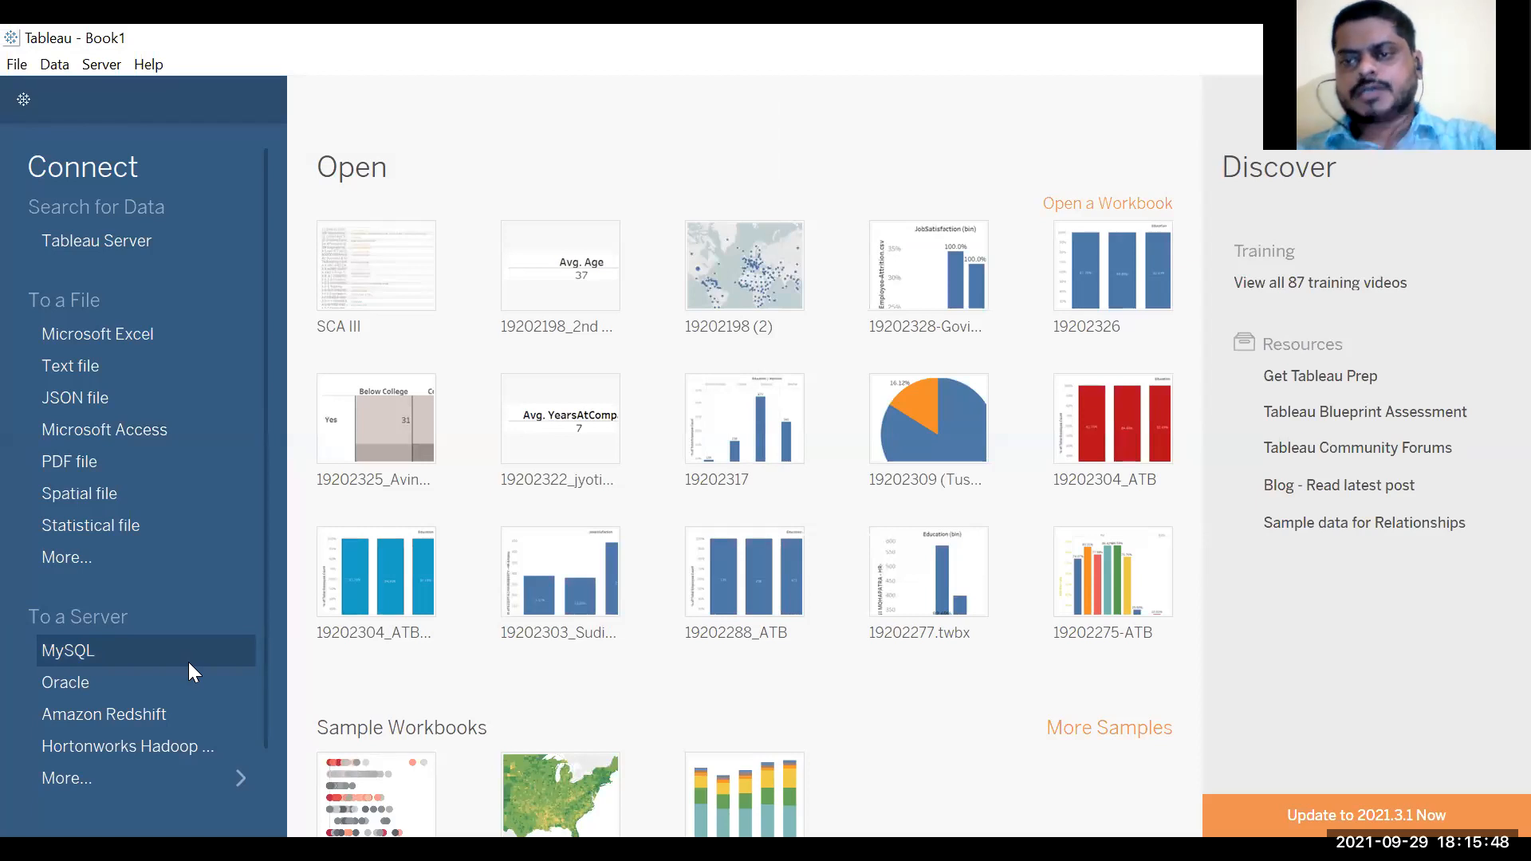
Step: Look through the full list of server connectors, both installed and additional
click(215, 784)
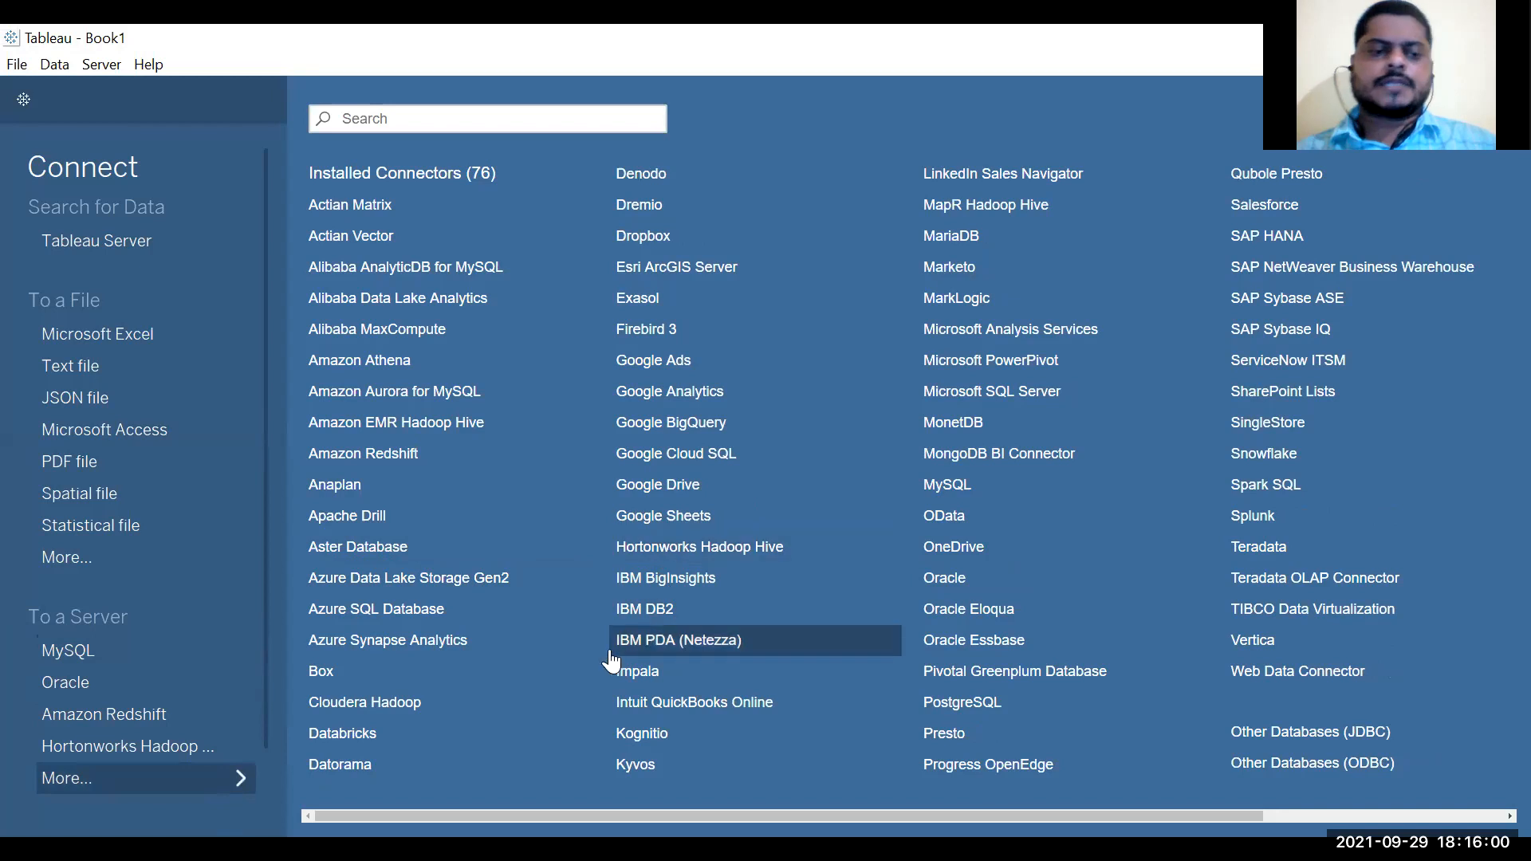
drag(351, 808, 670, 792)
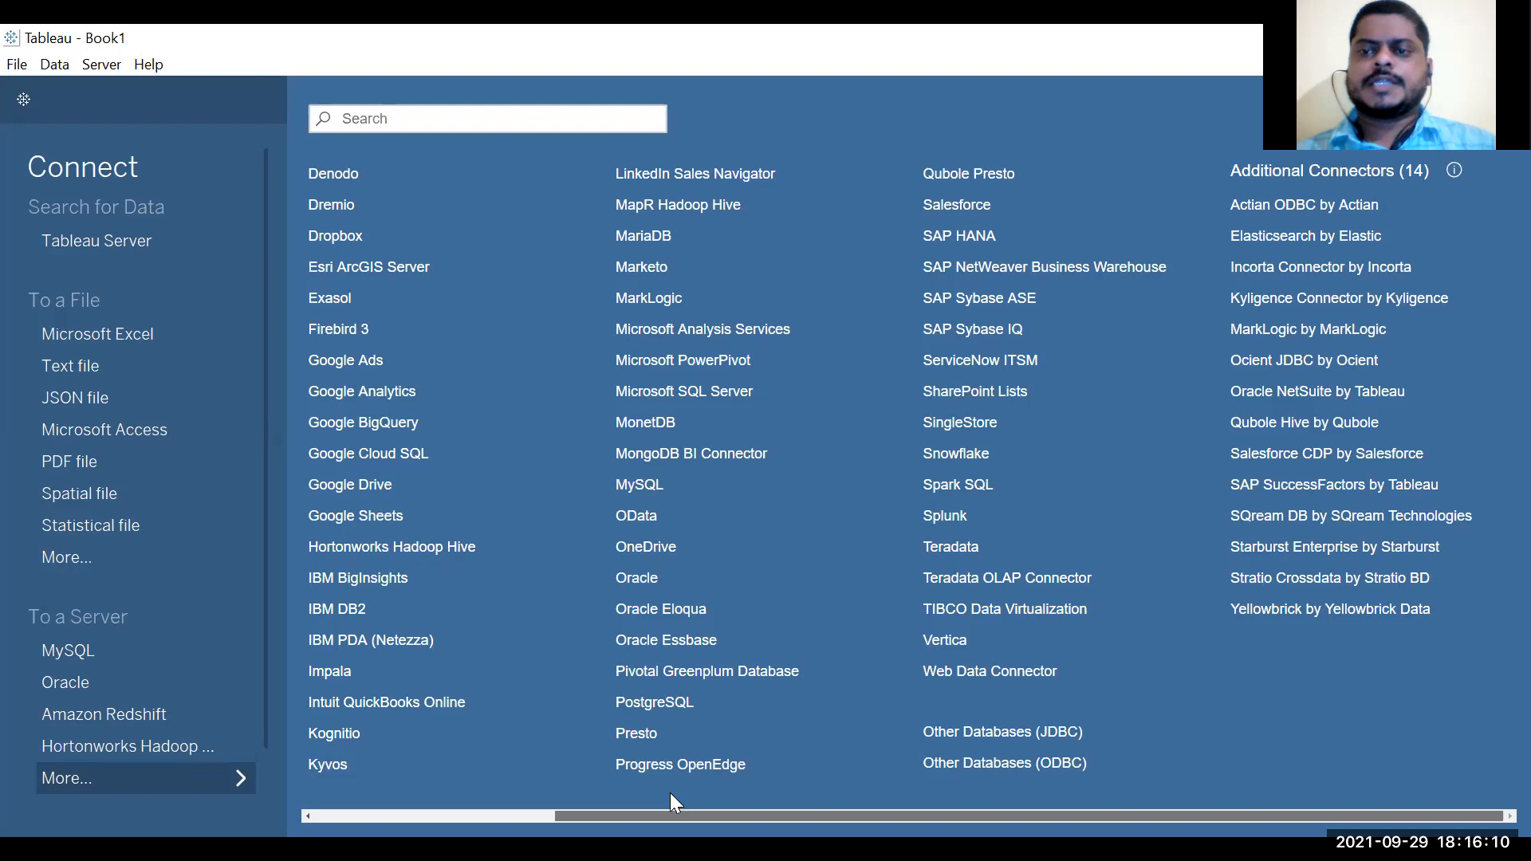
drag(572, 816, 333, 815)
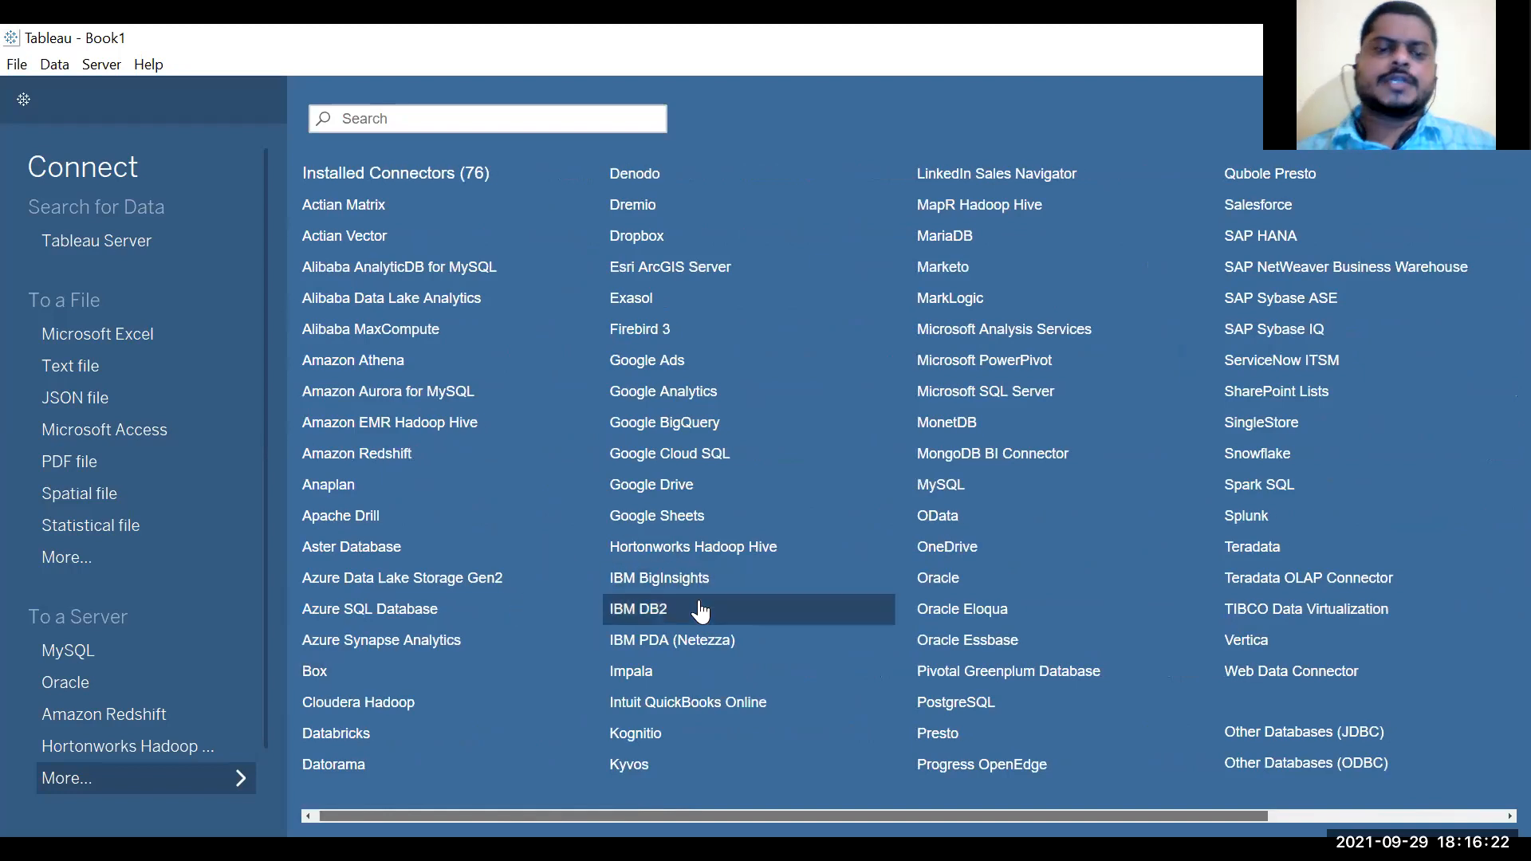
drag(612, 816, 850, 816)
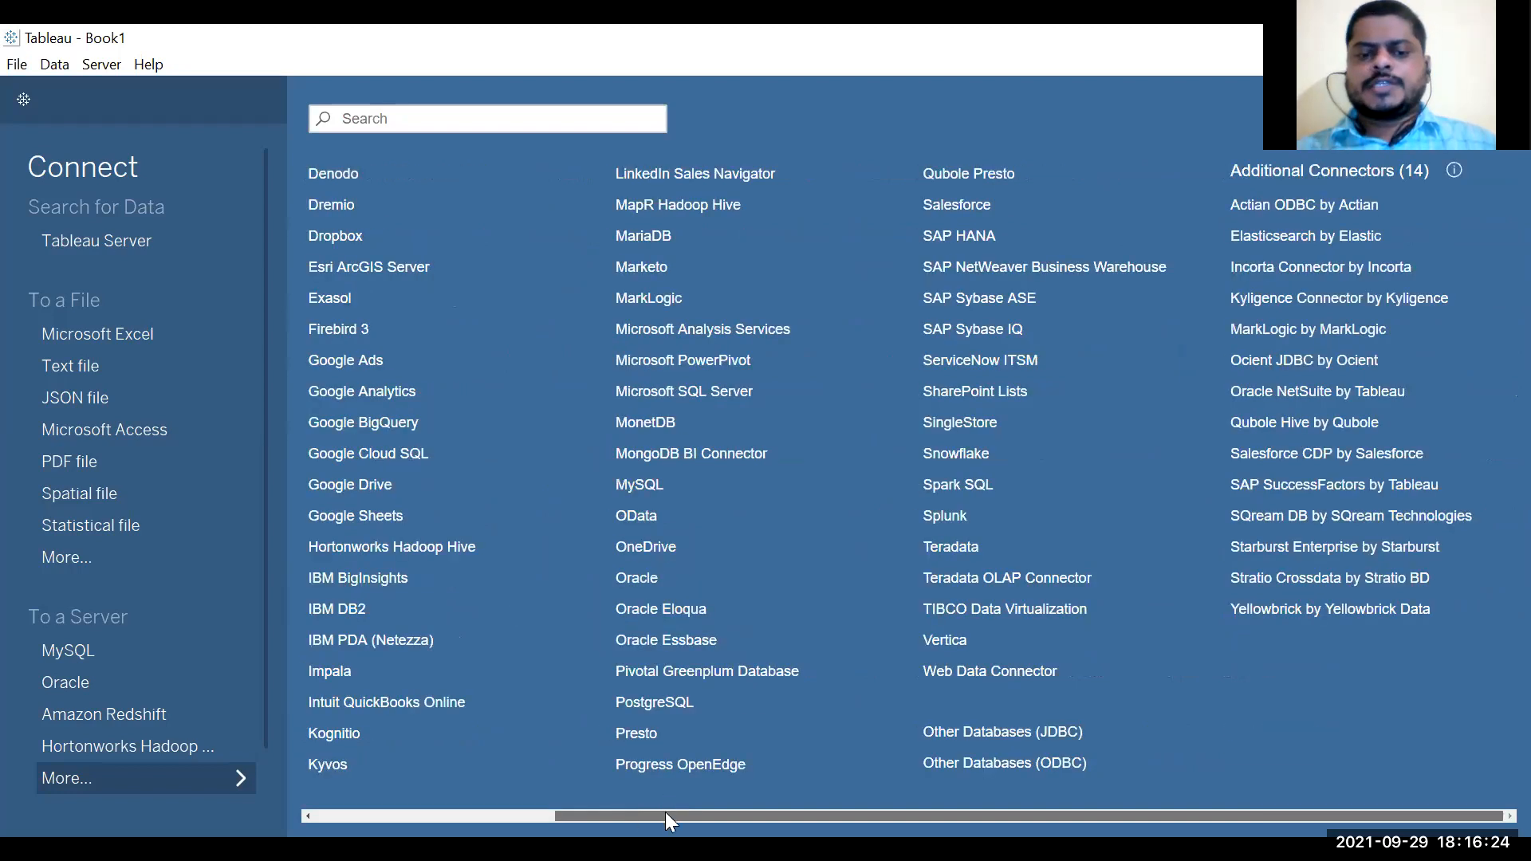
drag(957, 816, 890, 816)
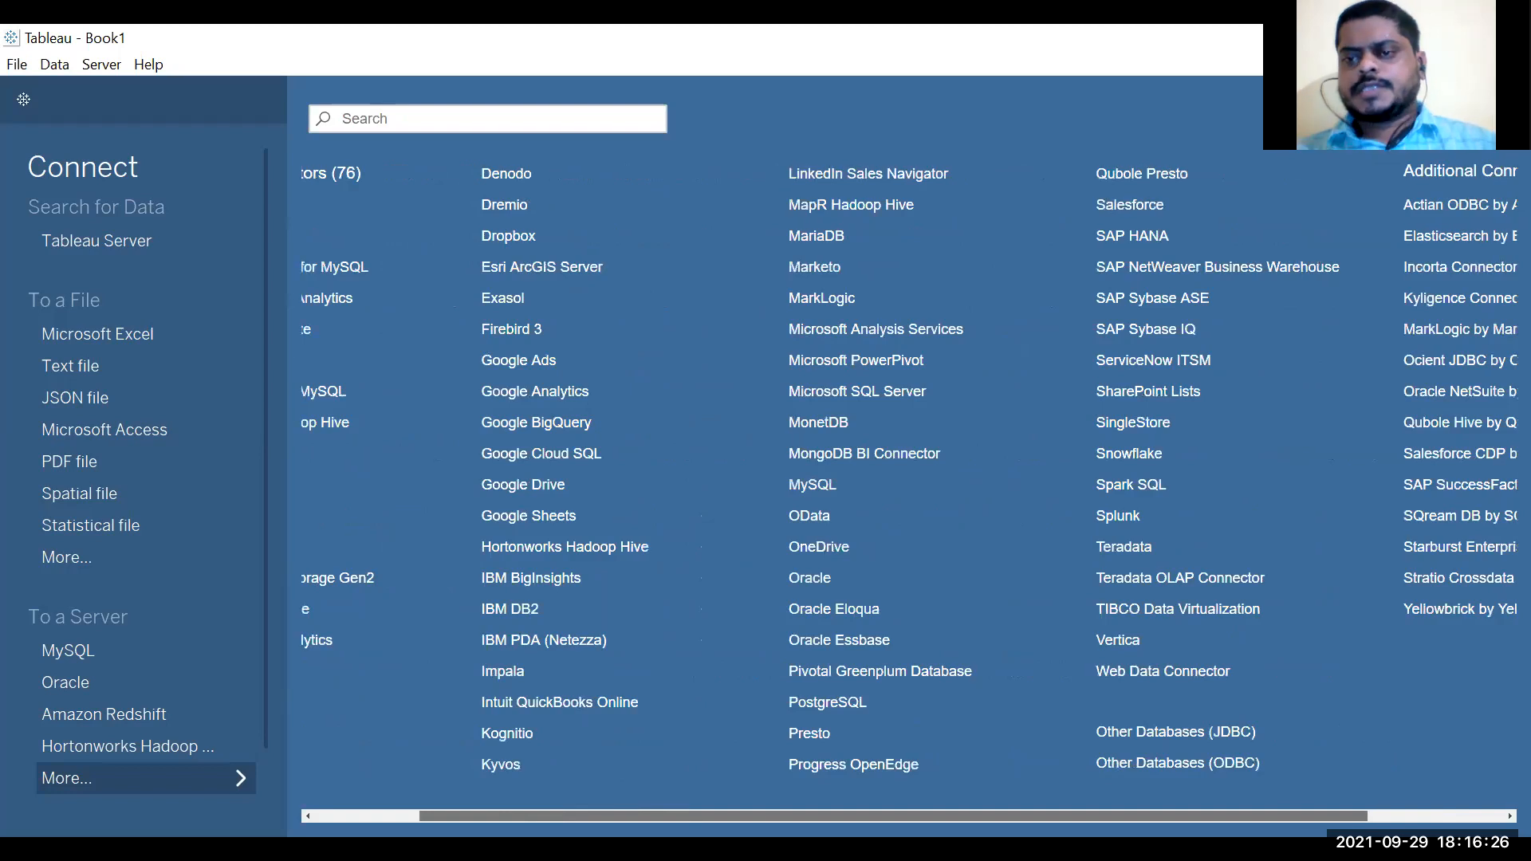
drag(893, 816, 895, 816)
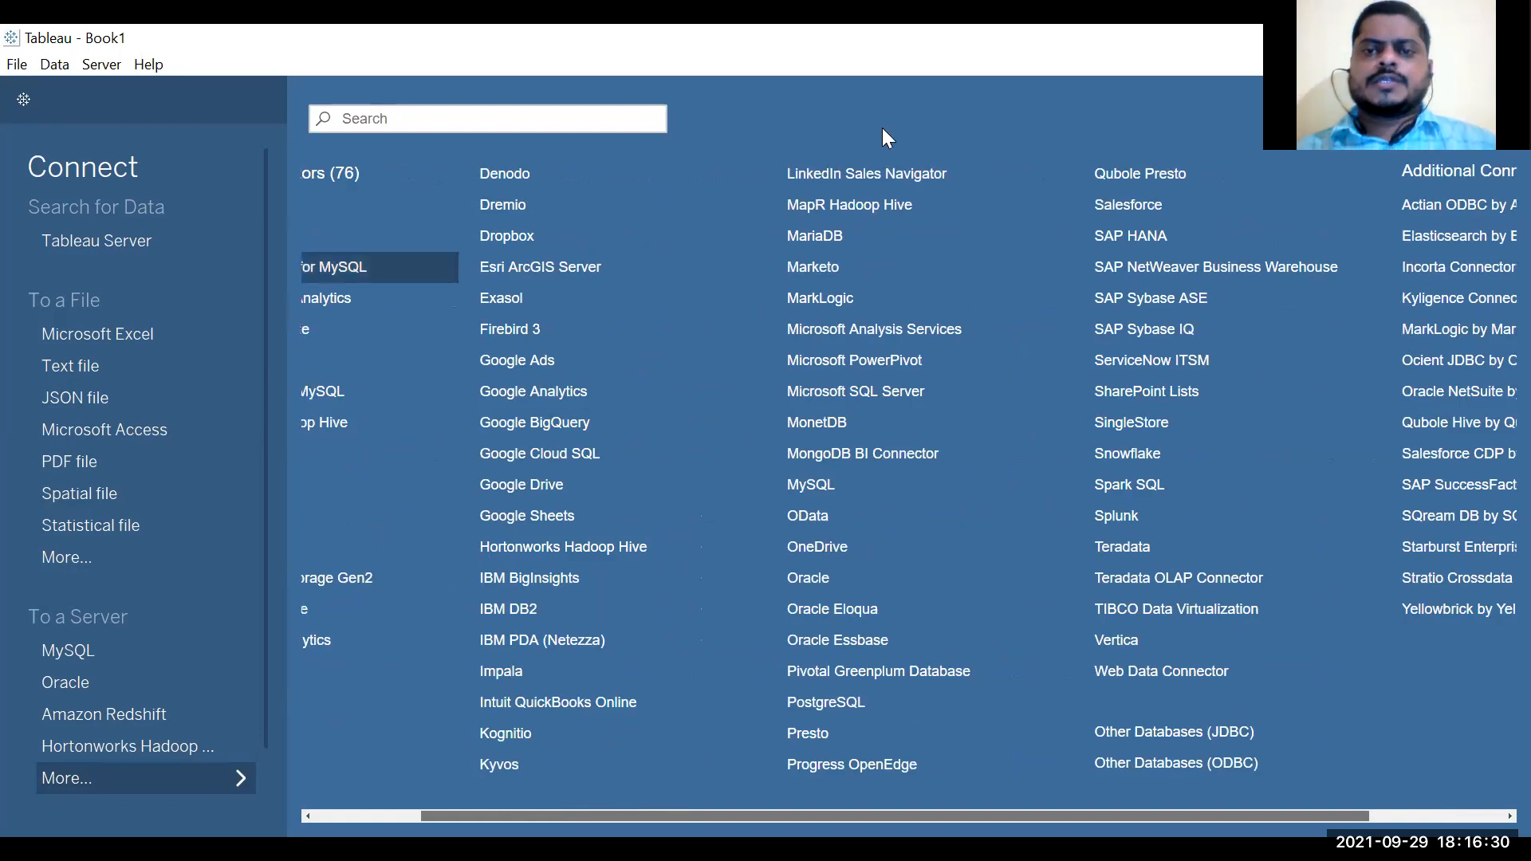
Step: Connect to the Excel workbook "Session 2_29.09.21_Sales Pipeline Information.xlsx" in the Tableau class sessions folder on drive D
click(151, 331)
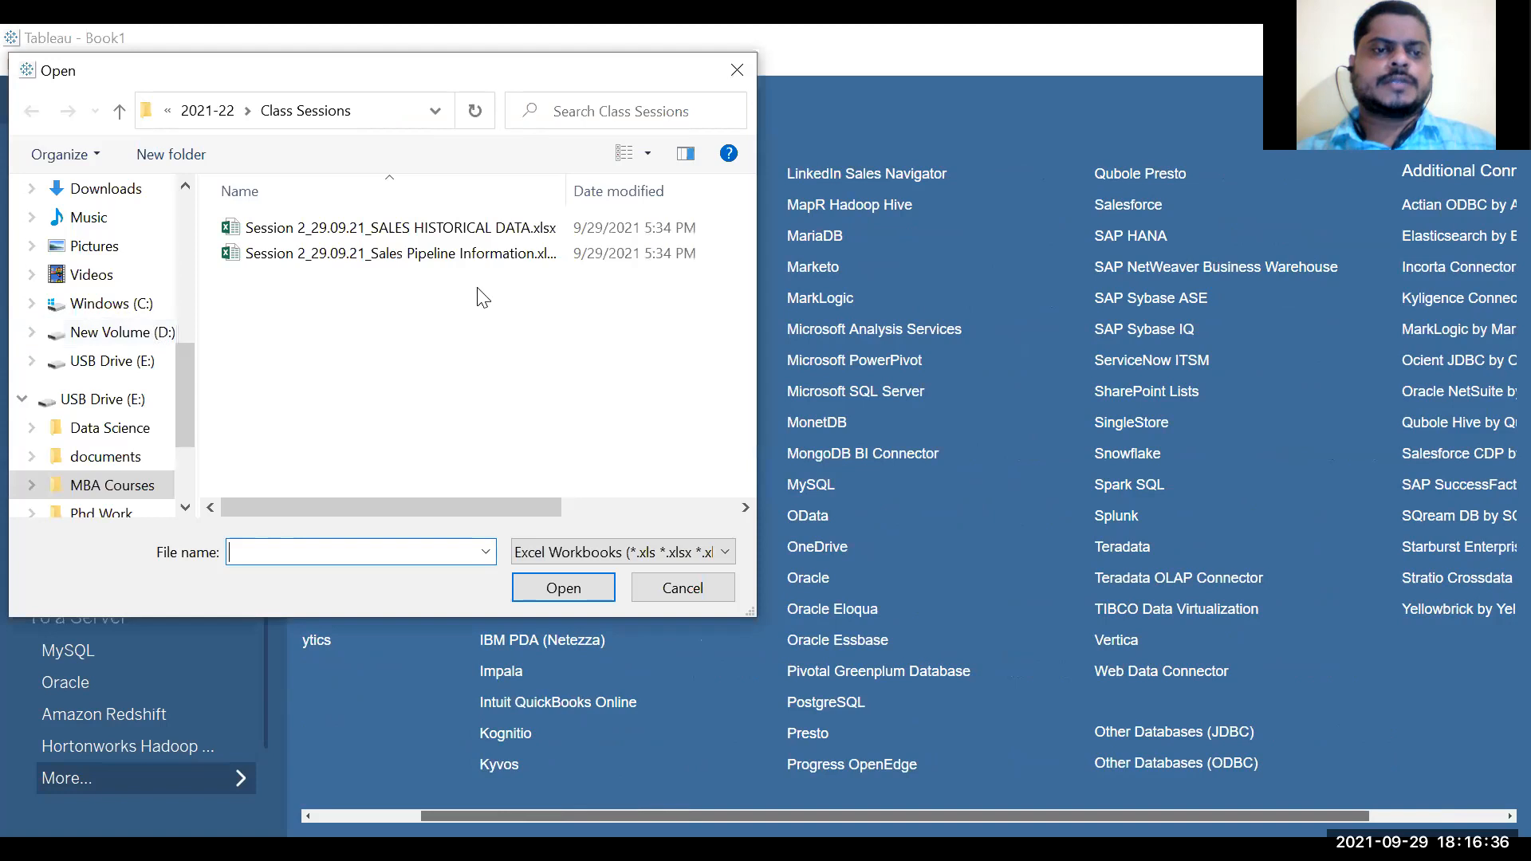
click(112, 333)
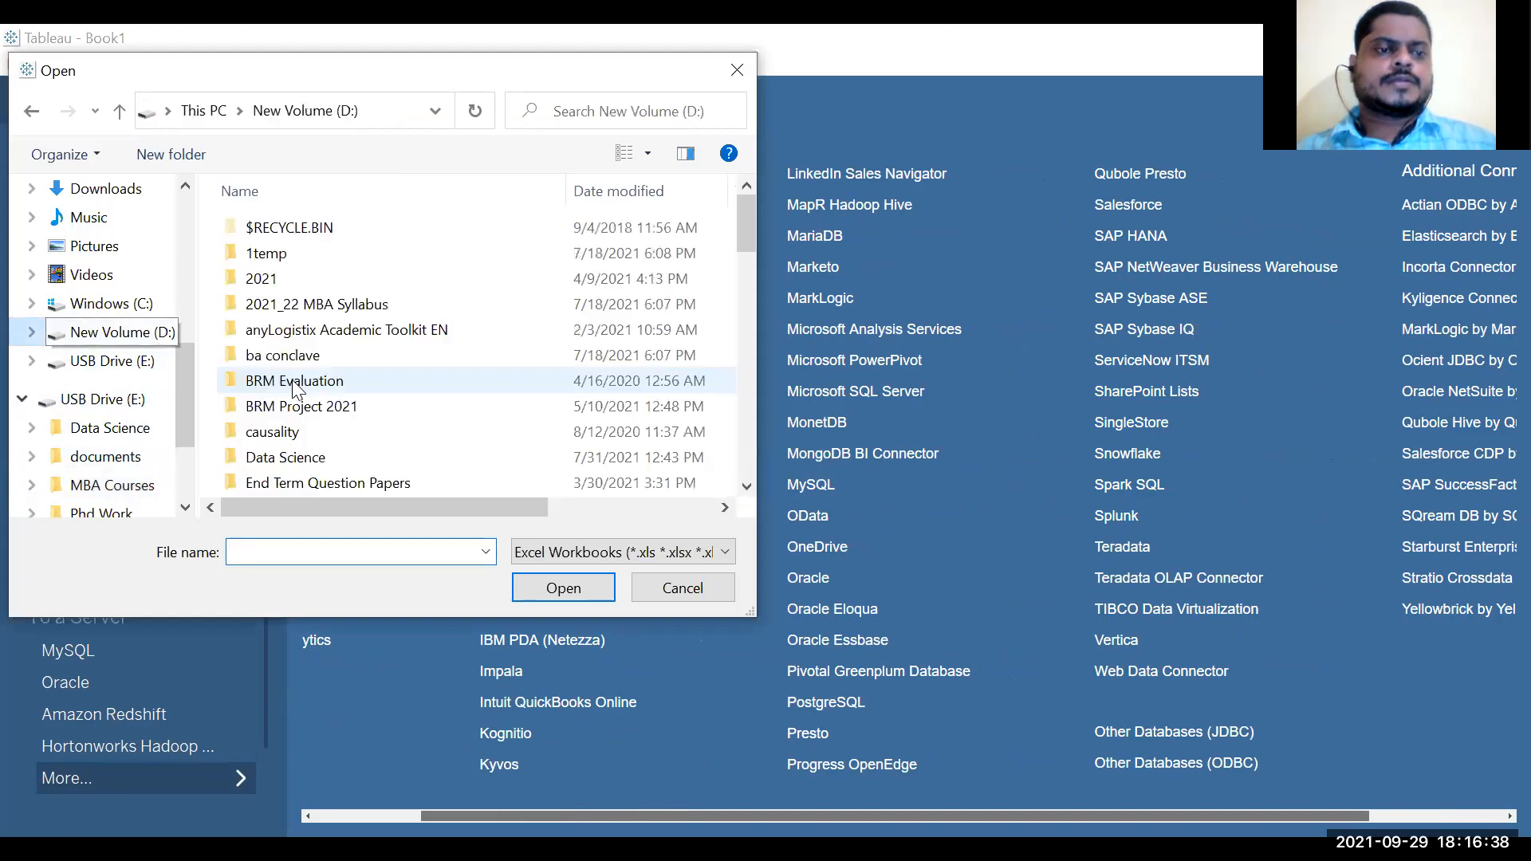
scroll(311, 422, down, 8)
scroll(309, 423, down, 4)
click(325, 335)
double_click(326, 335)
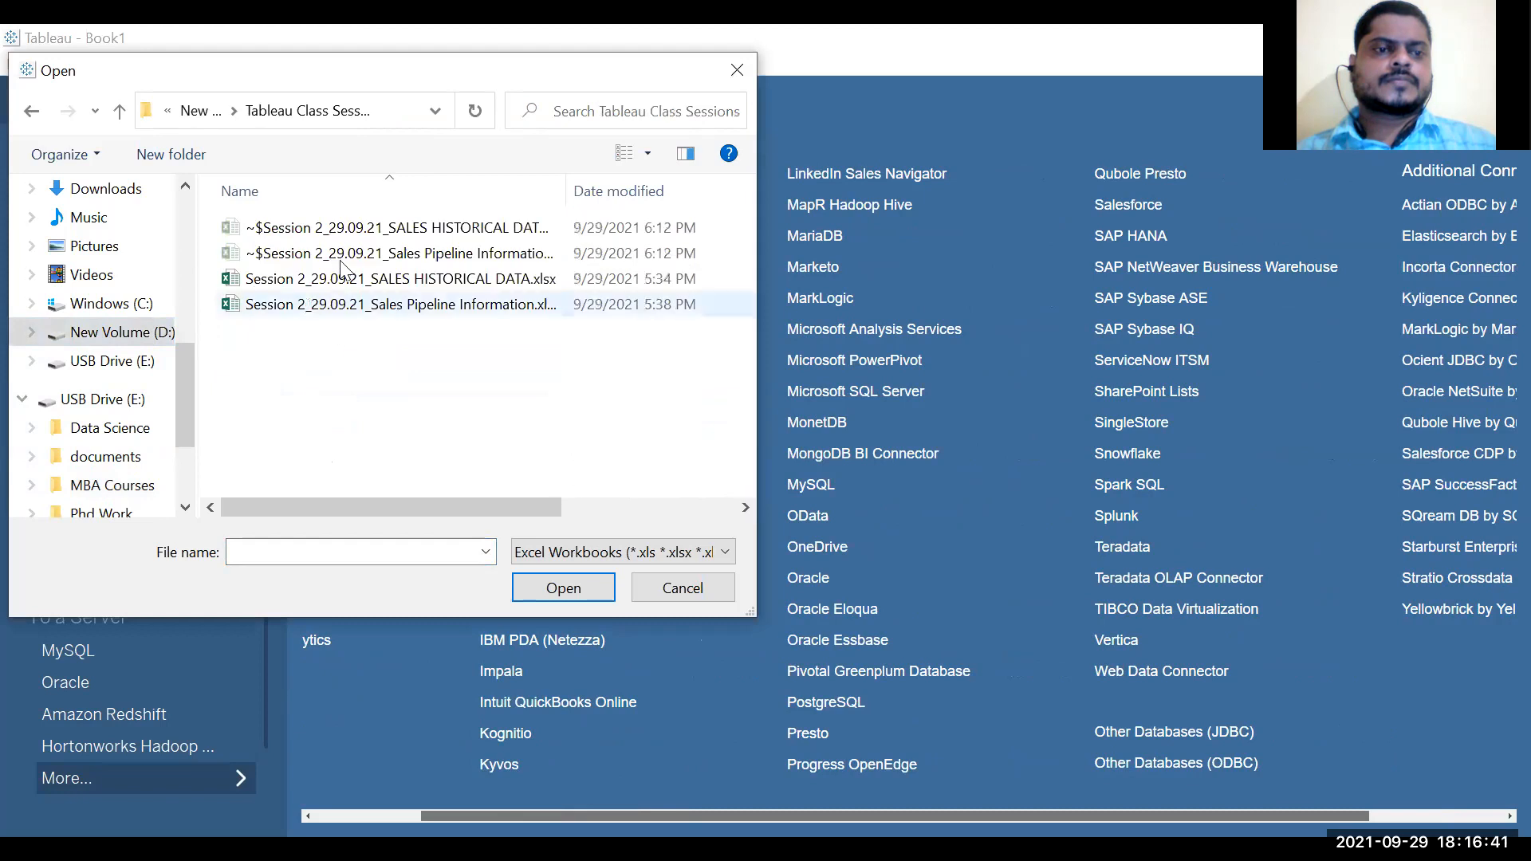
click(436, 310)
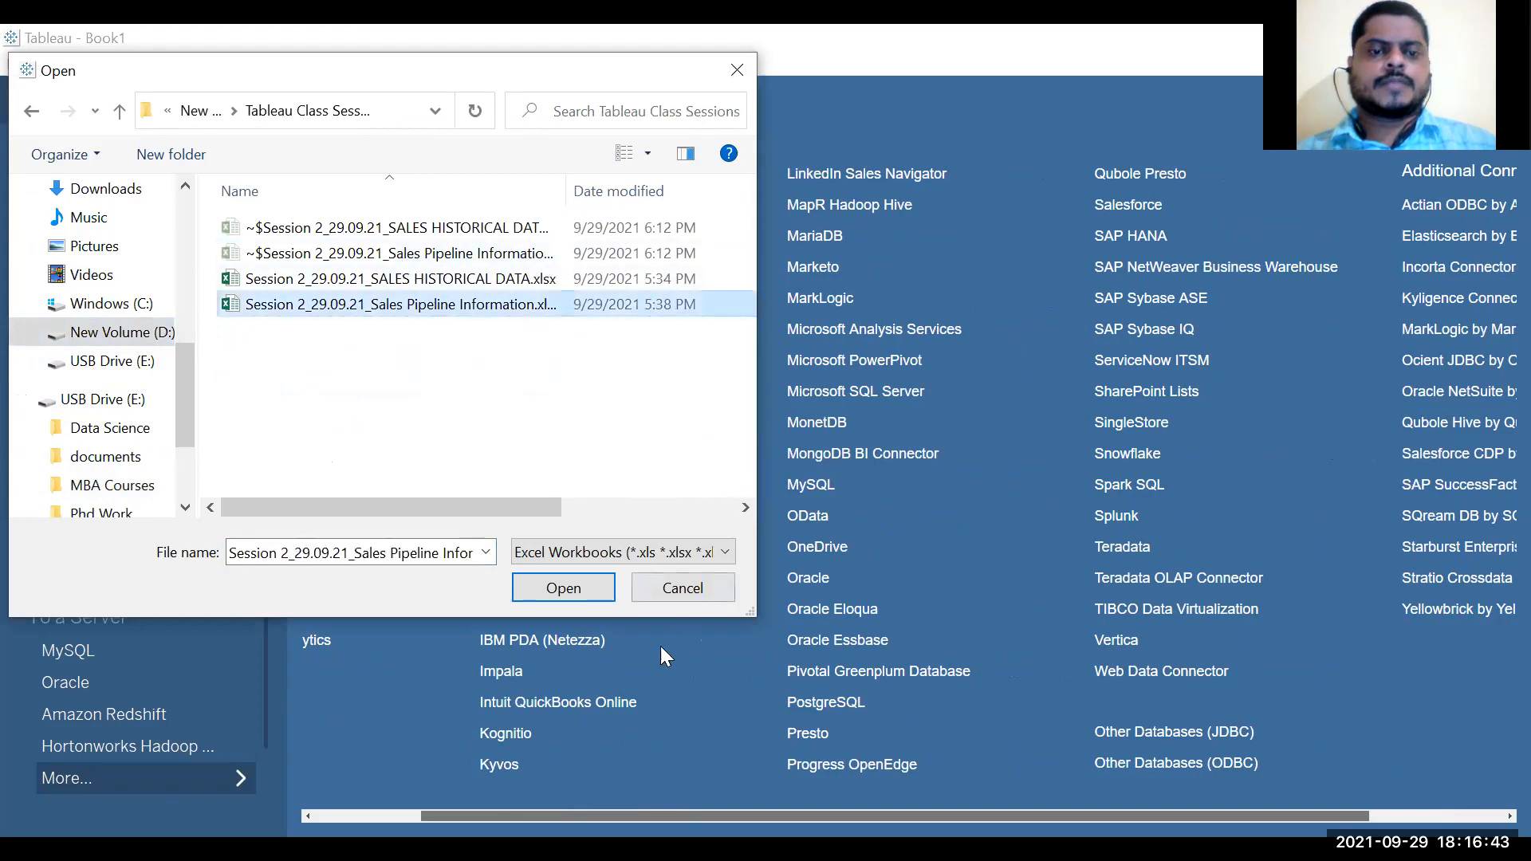
click(595, 587)
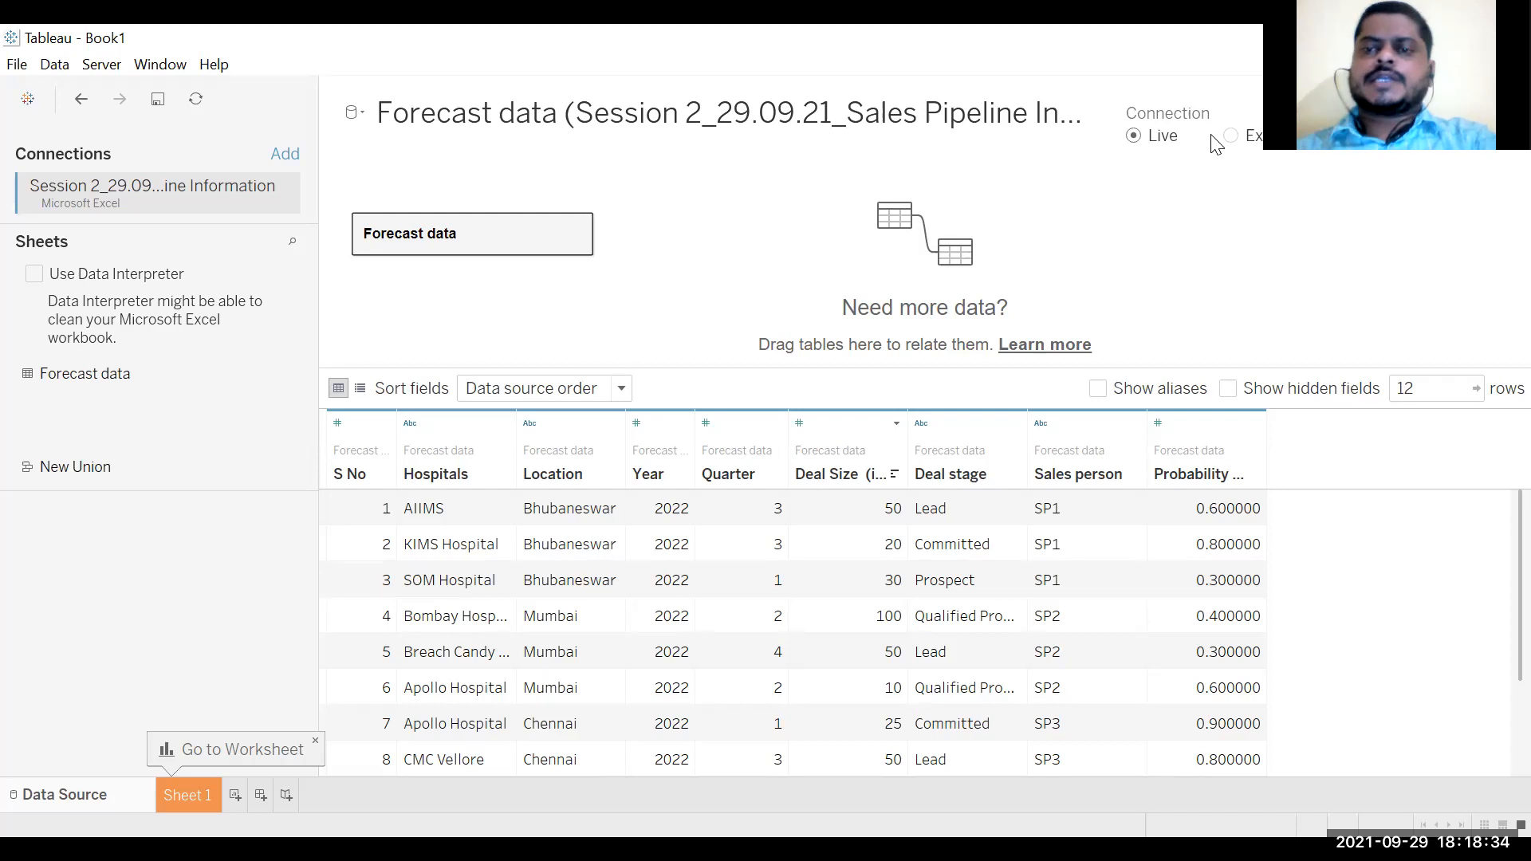
Step: Set the Forecast data source's connection type to Extract
click(1230, 137)
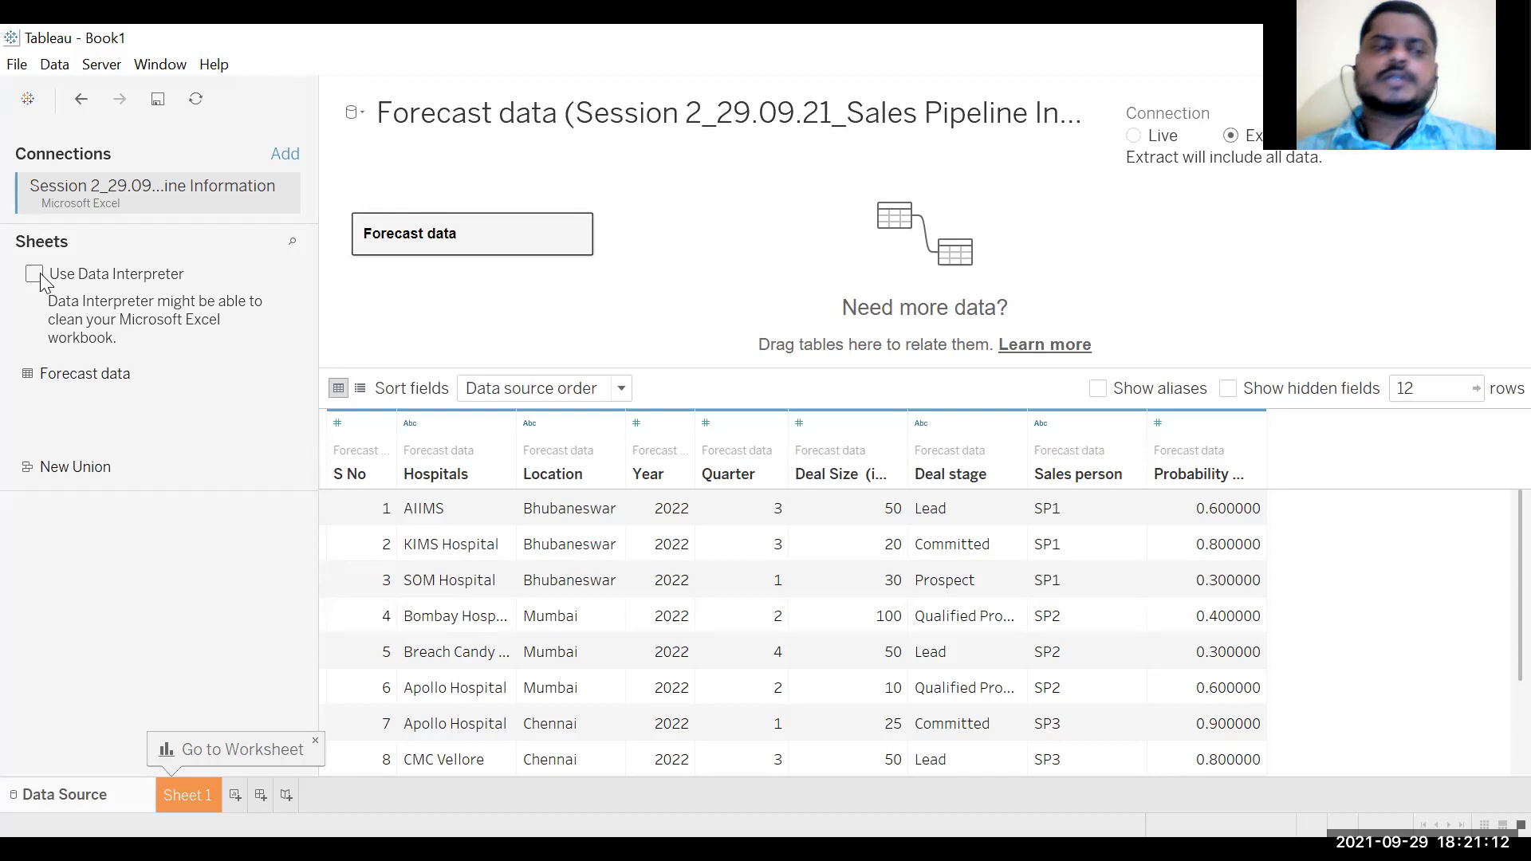
Step: Try cleaning the workbook with Data Interpreter, turn it off again and look through the remaining data rows
click(35, 274)
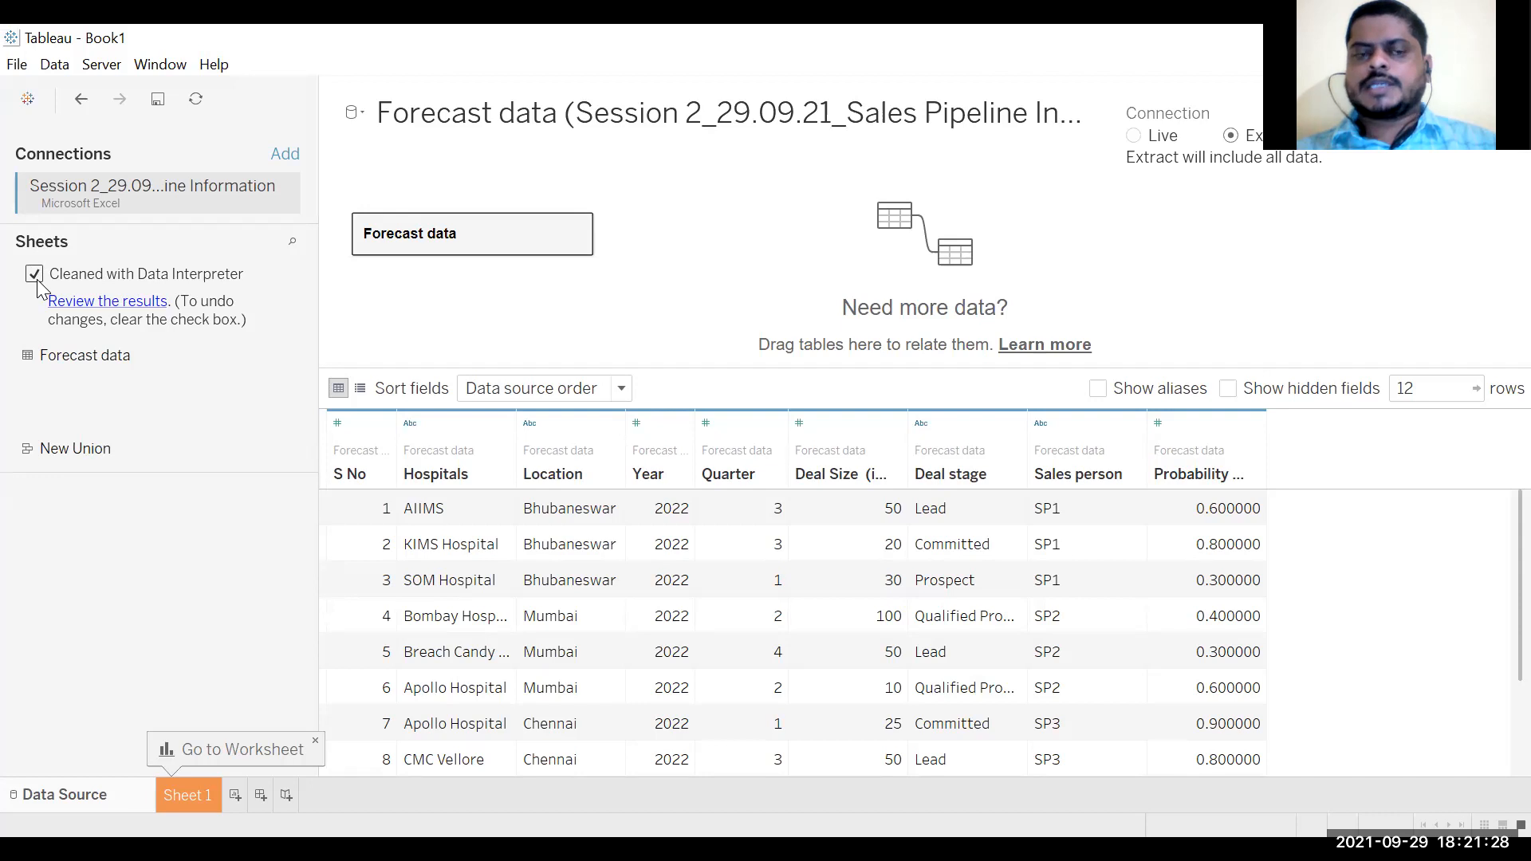
click(34, 276)
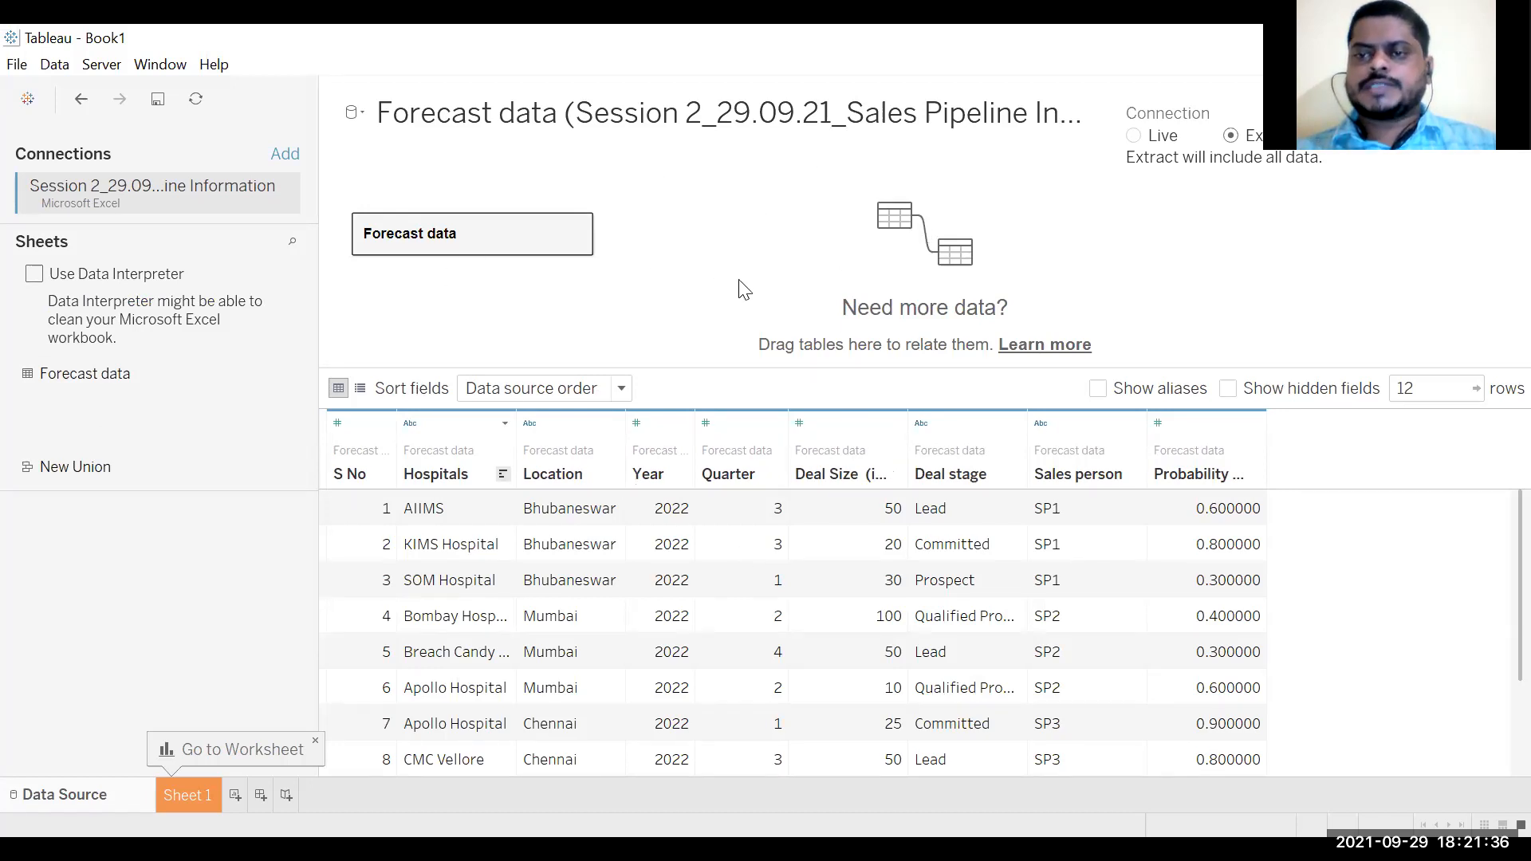
scroll(678, 590, down, 2)
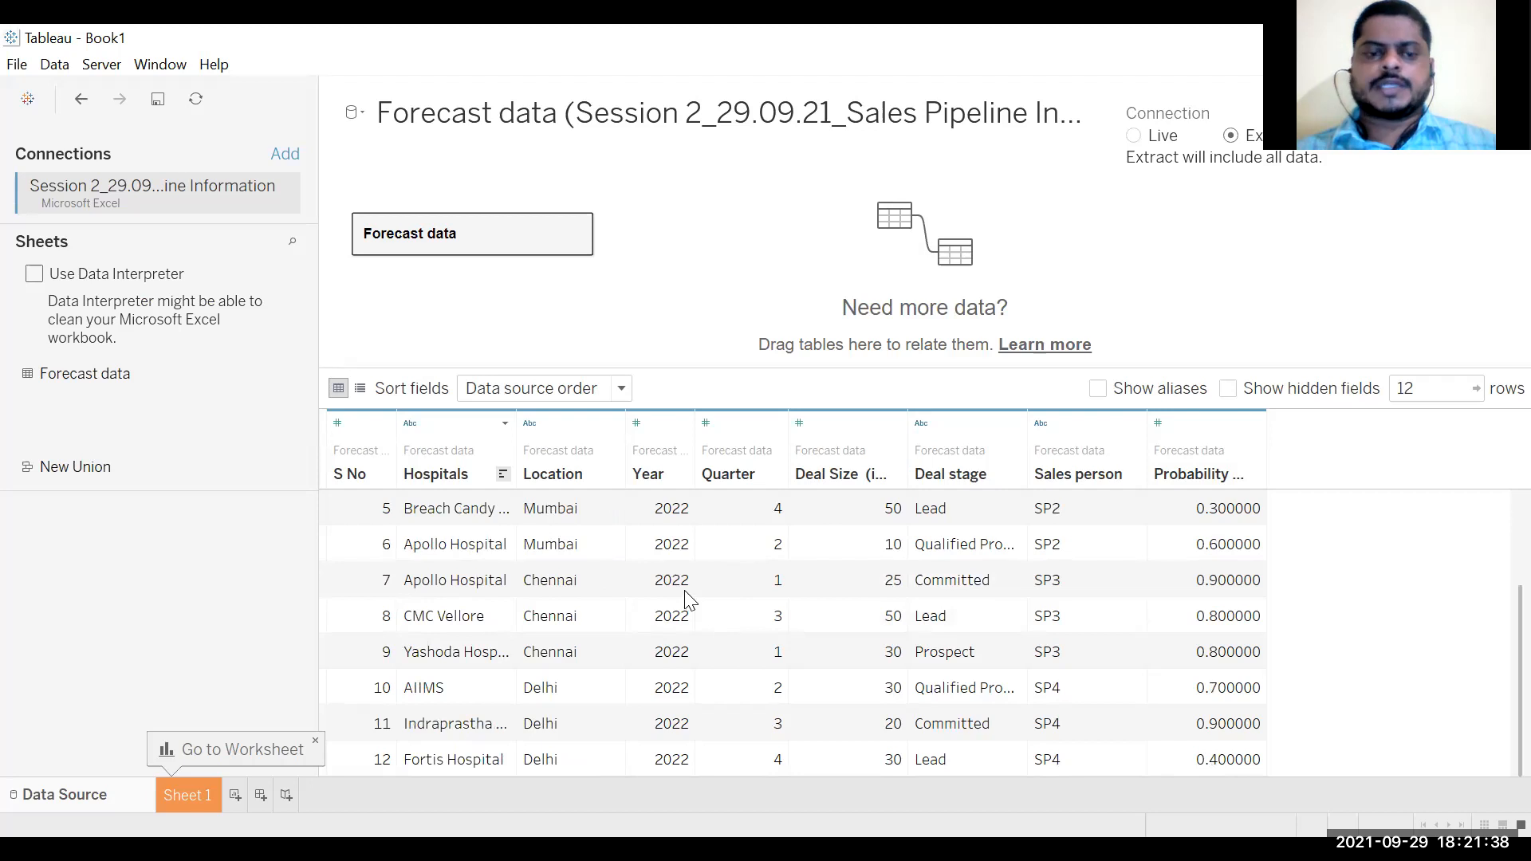
Step: Add a second worksheet, skipping the extract file save, and return to Sheet 1
scroll(688, 597, up, 2)
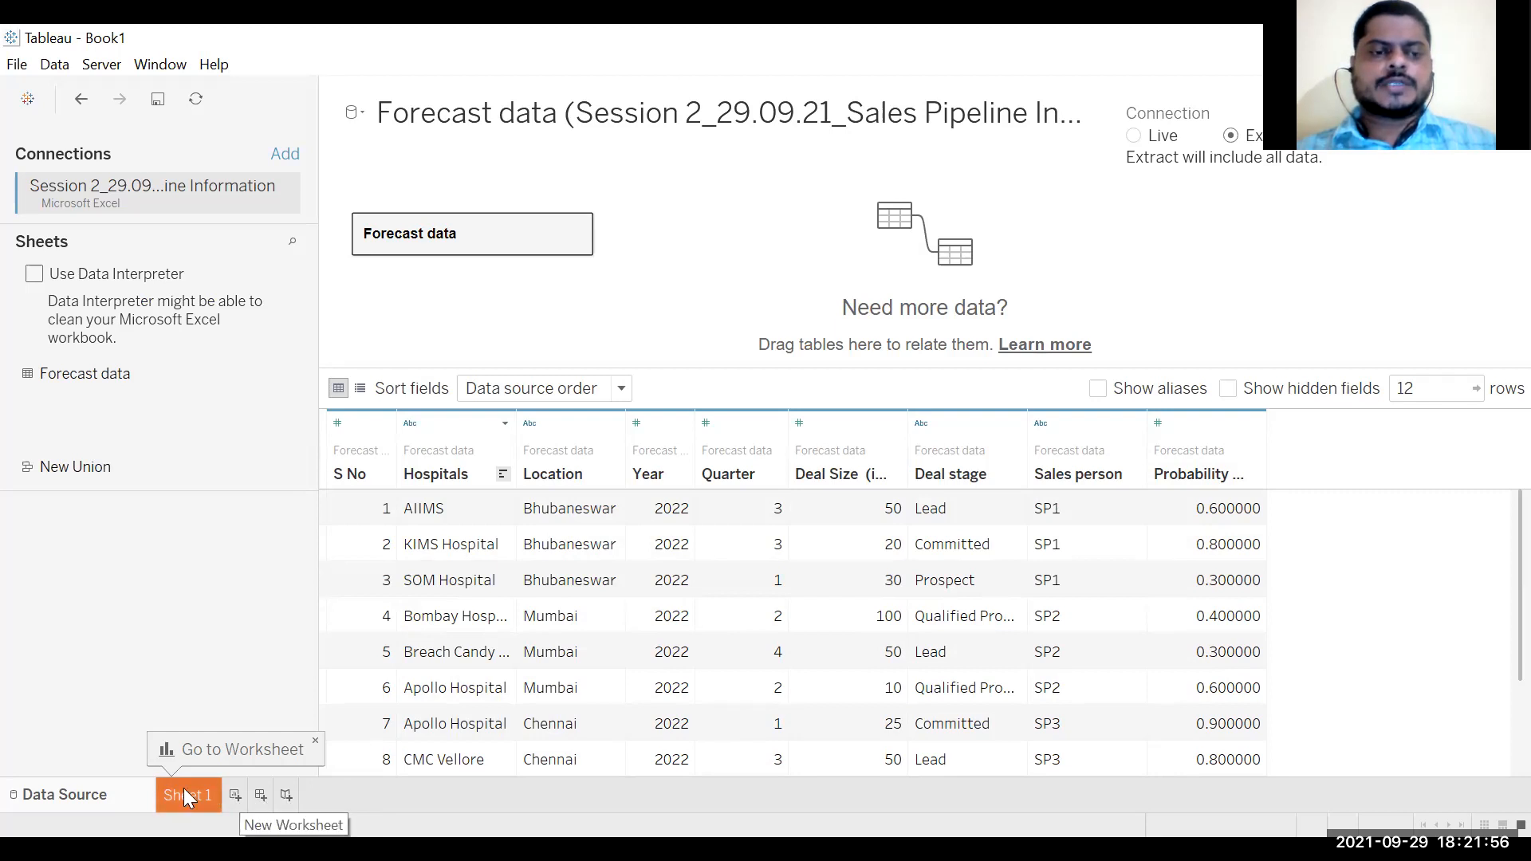
click(239, 793)
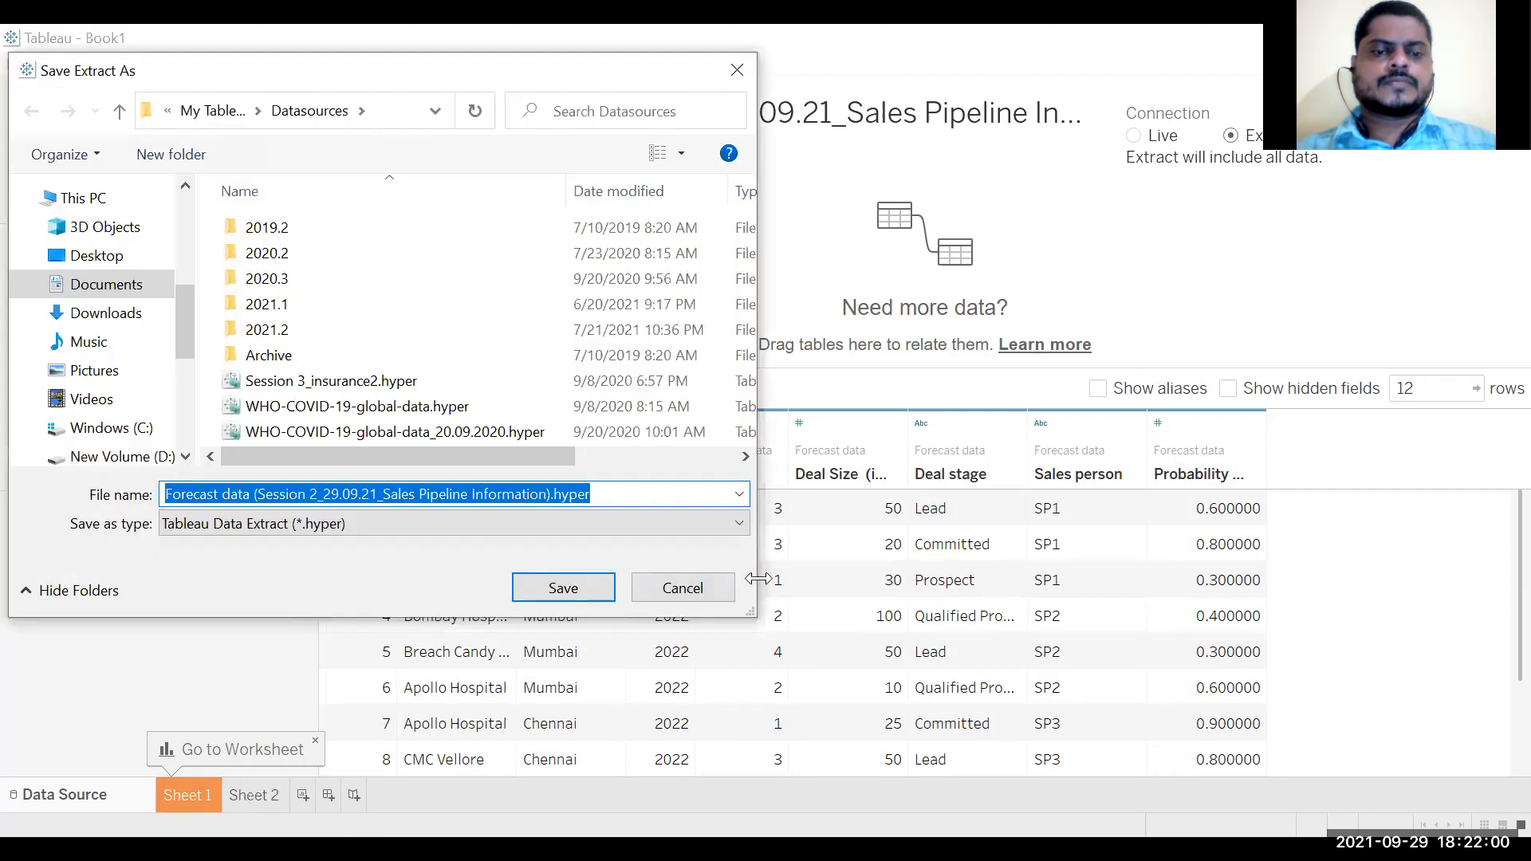
click(716, 589)
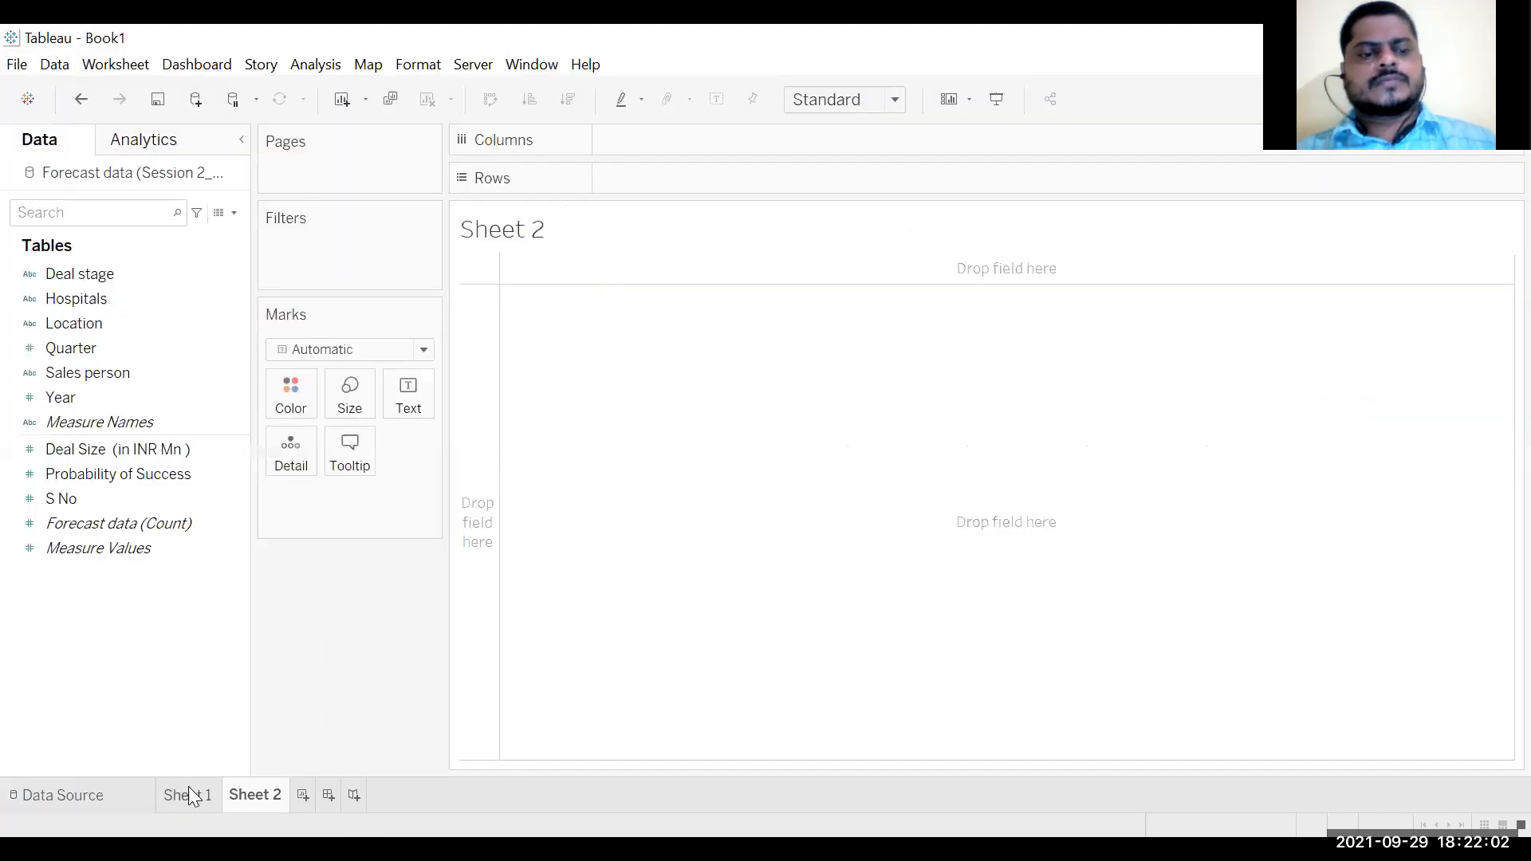
click(188, 789)
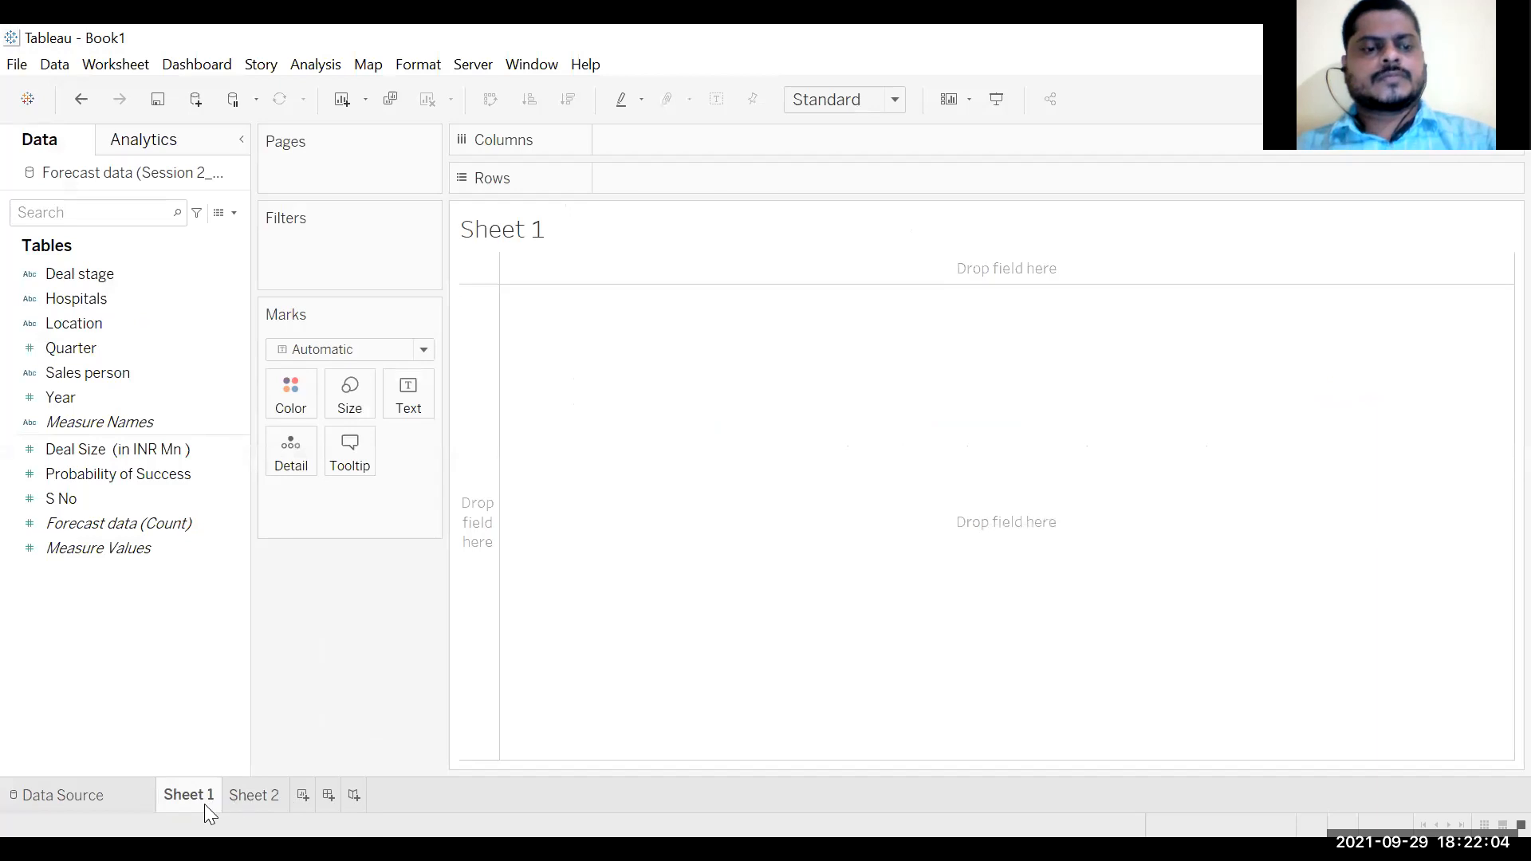
double_click(191, 796)
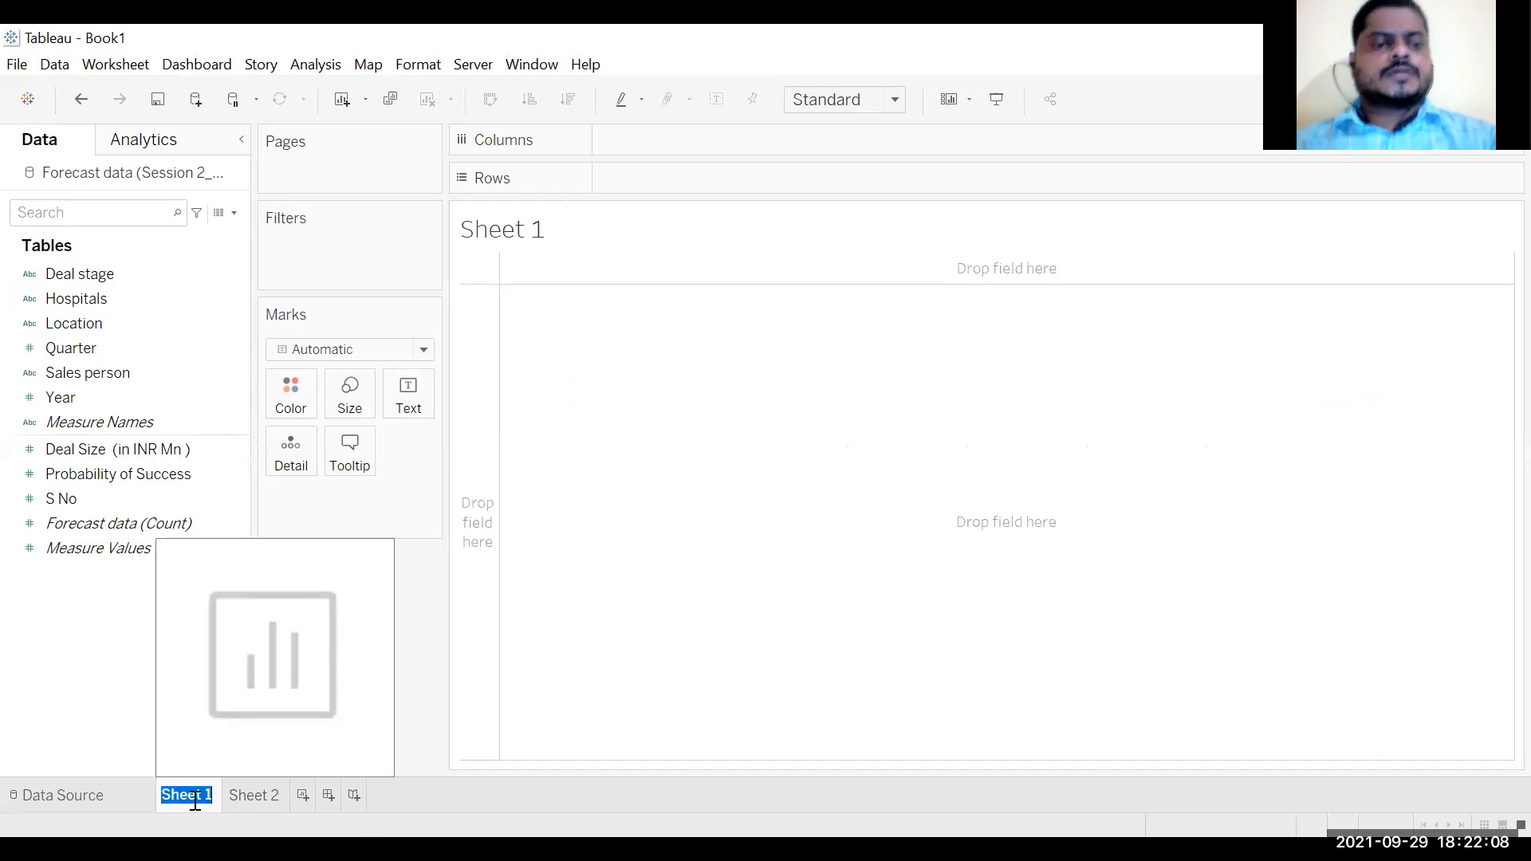
click(67, 688)
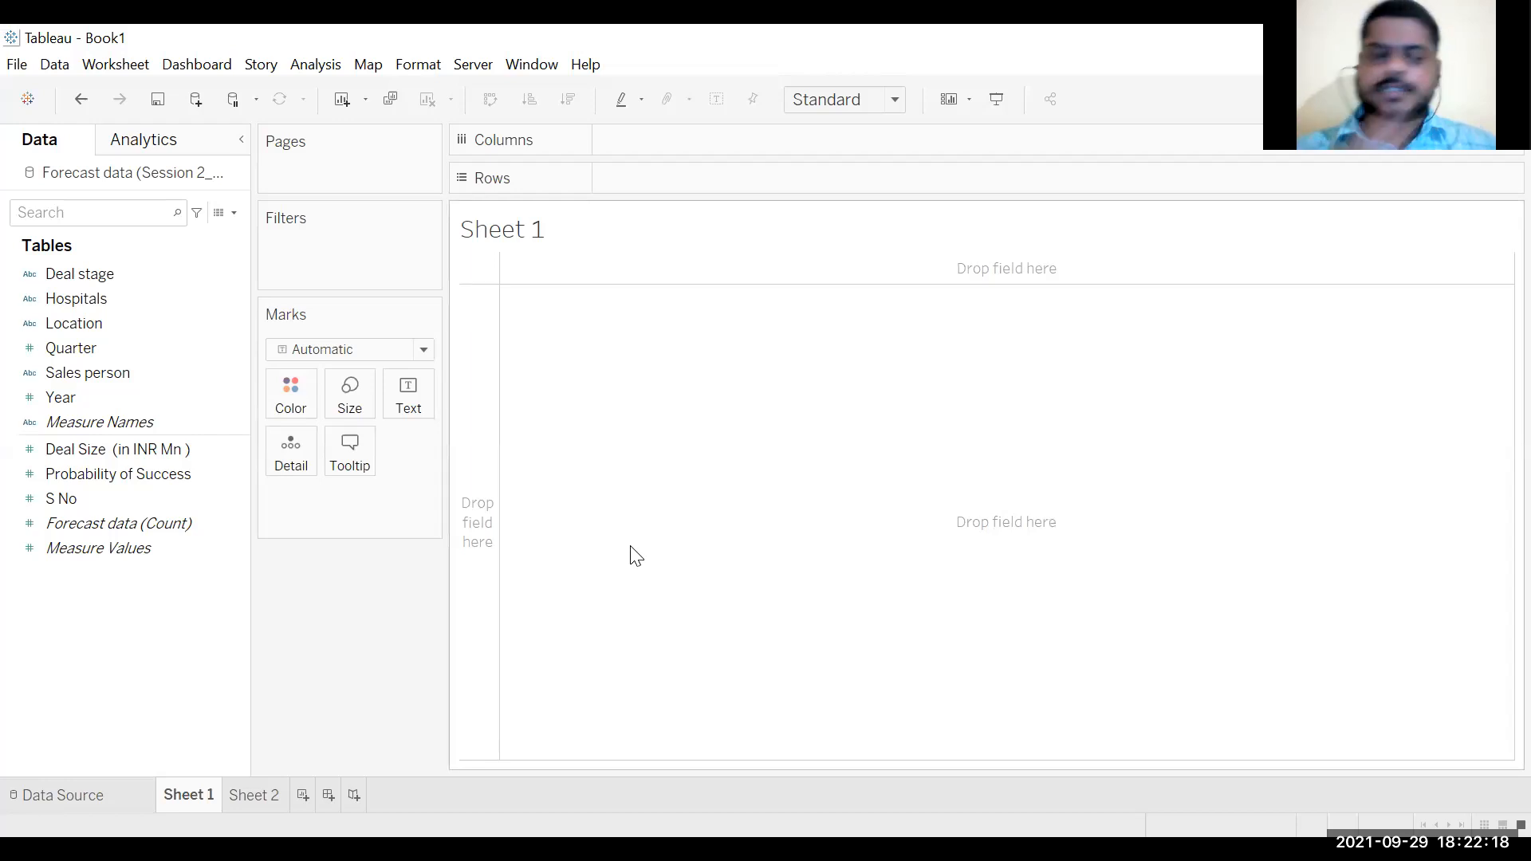
Step: Add a dashboard named "Sales Pipeline" and a blank story to the workbook, ending back on Sheet 1
click(328, 796)
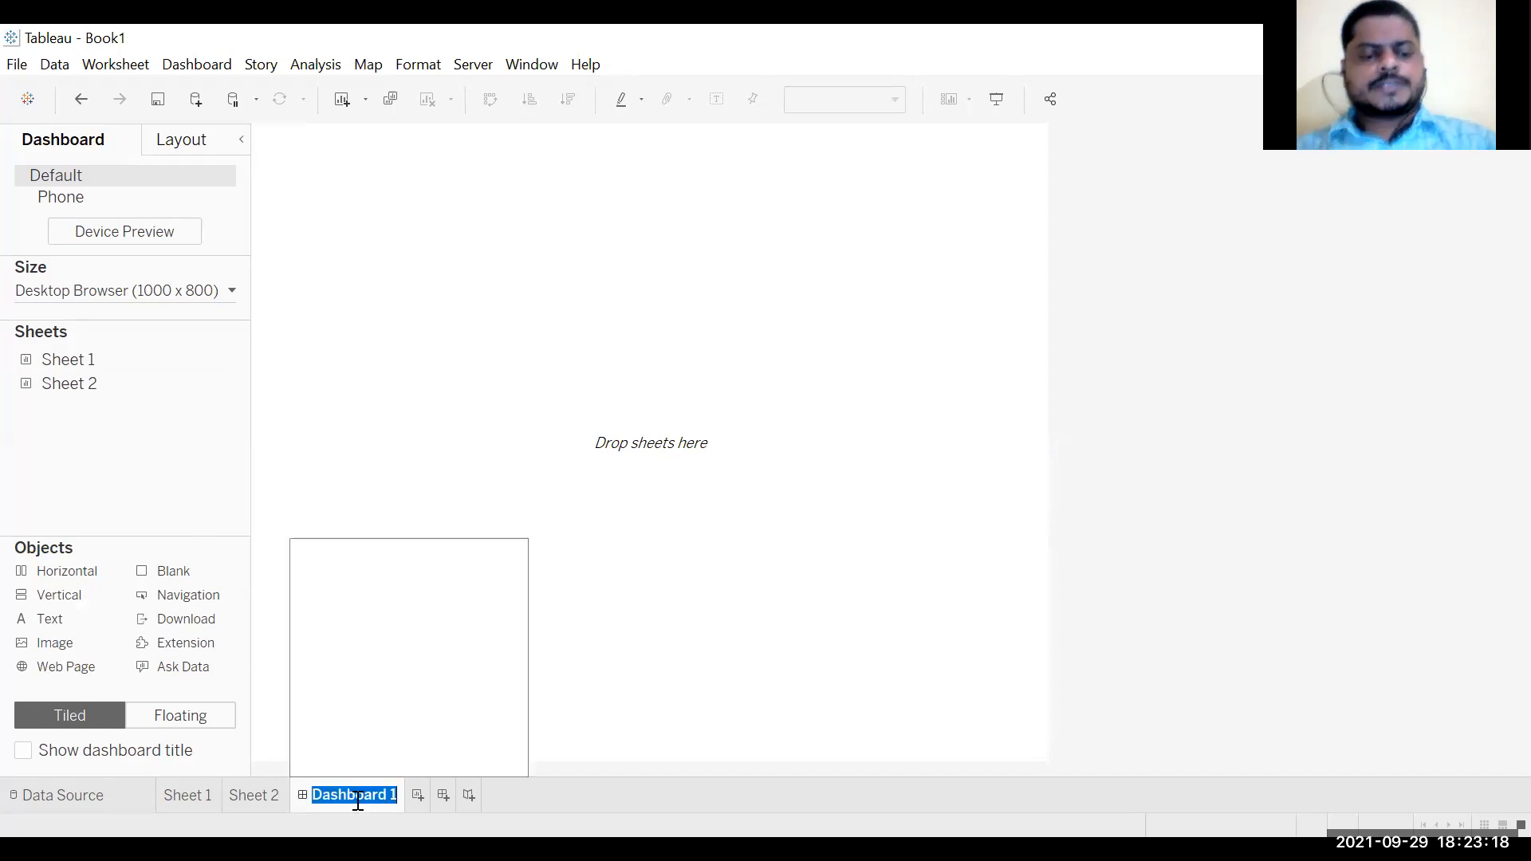
text(s)
key(BackSpace)
text(S)
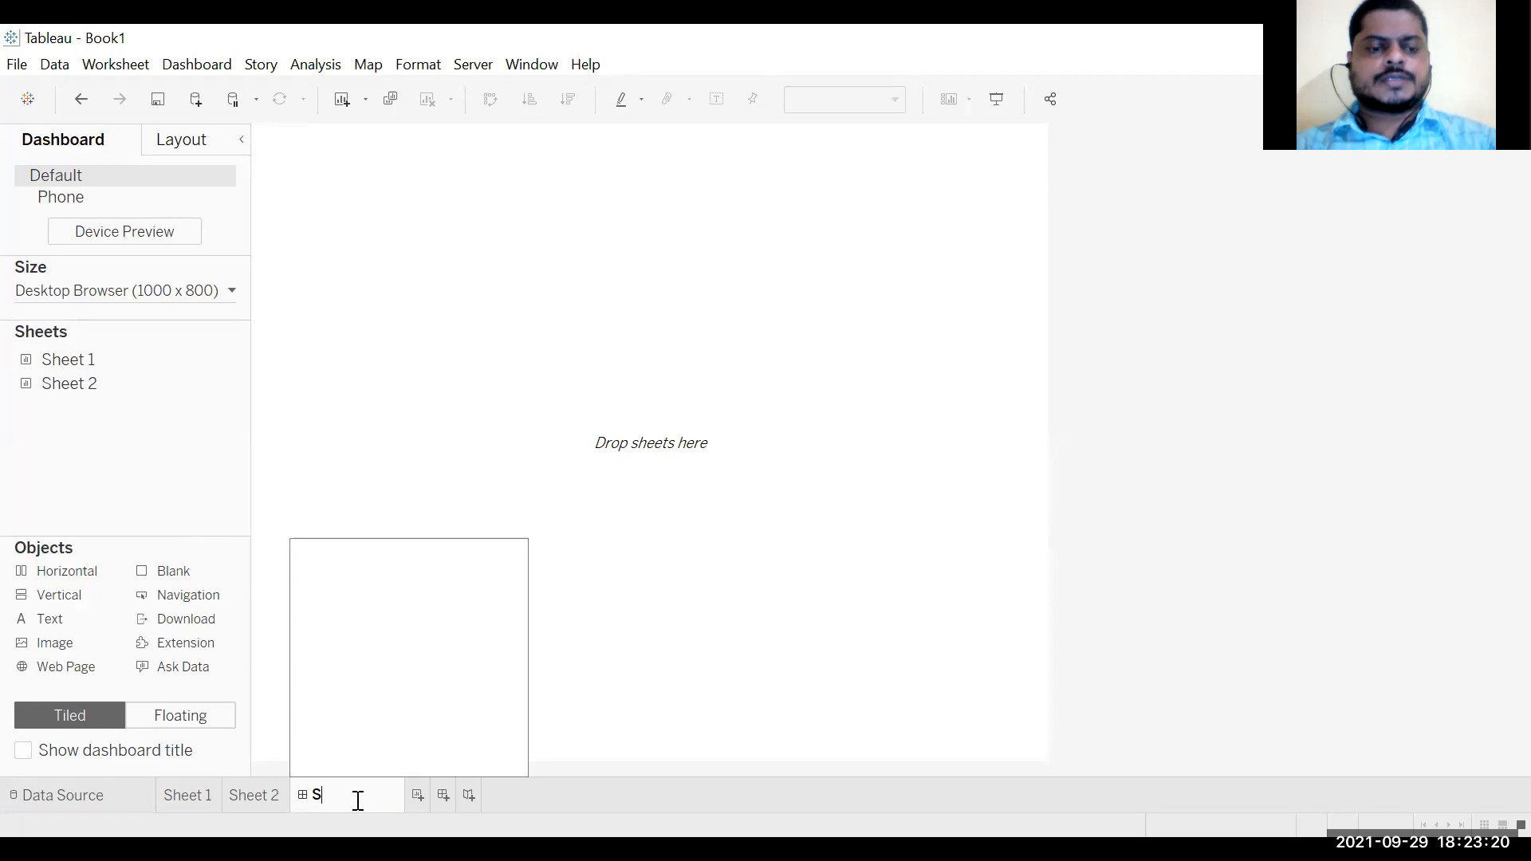
text(ales P)
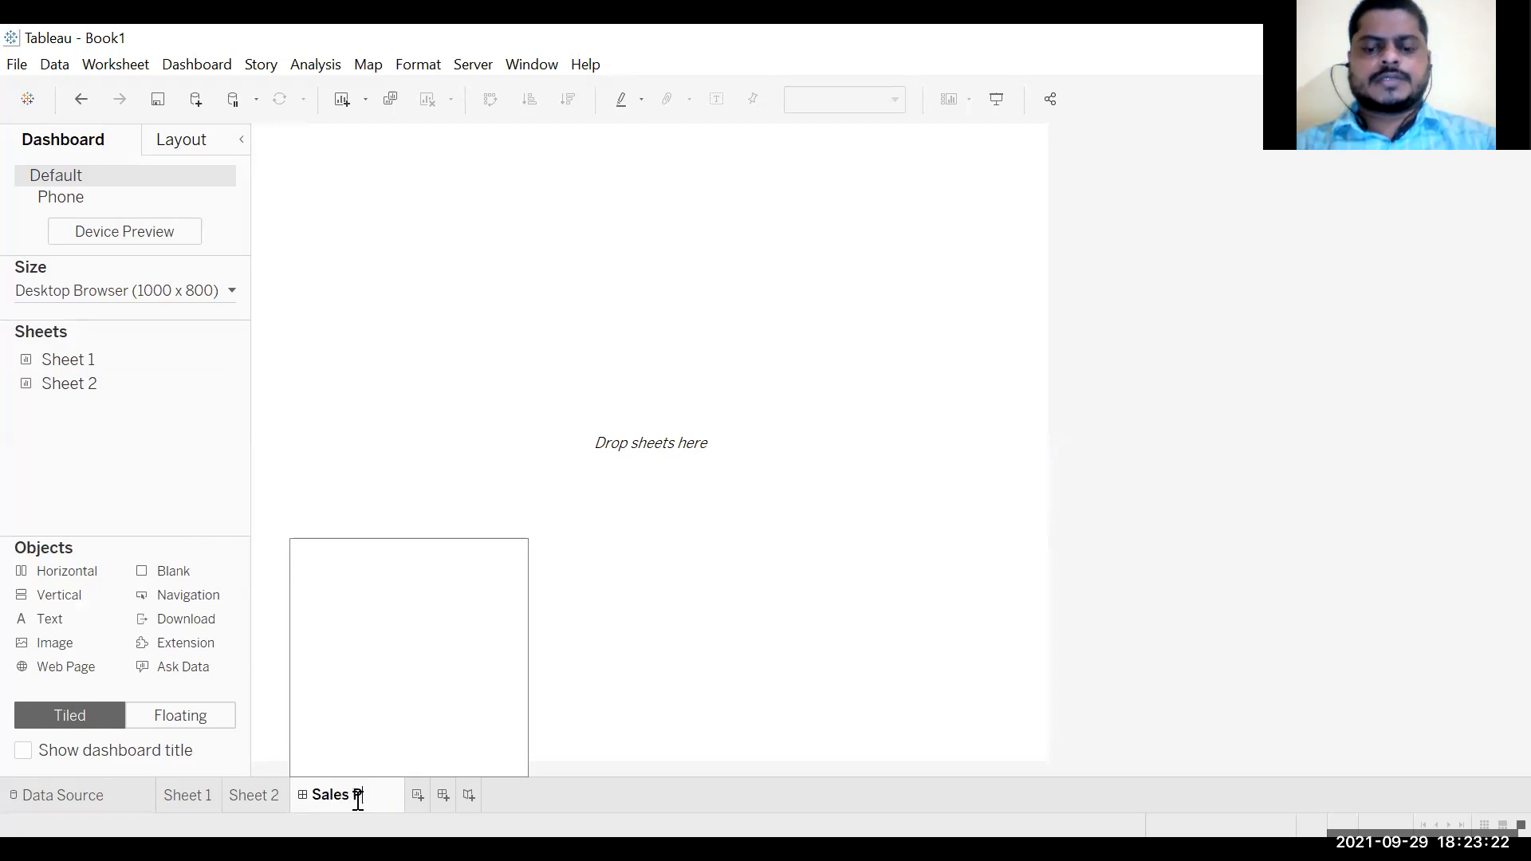
text(ipeline)
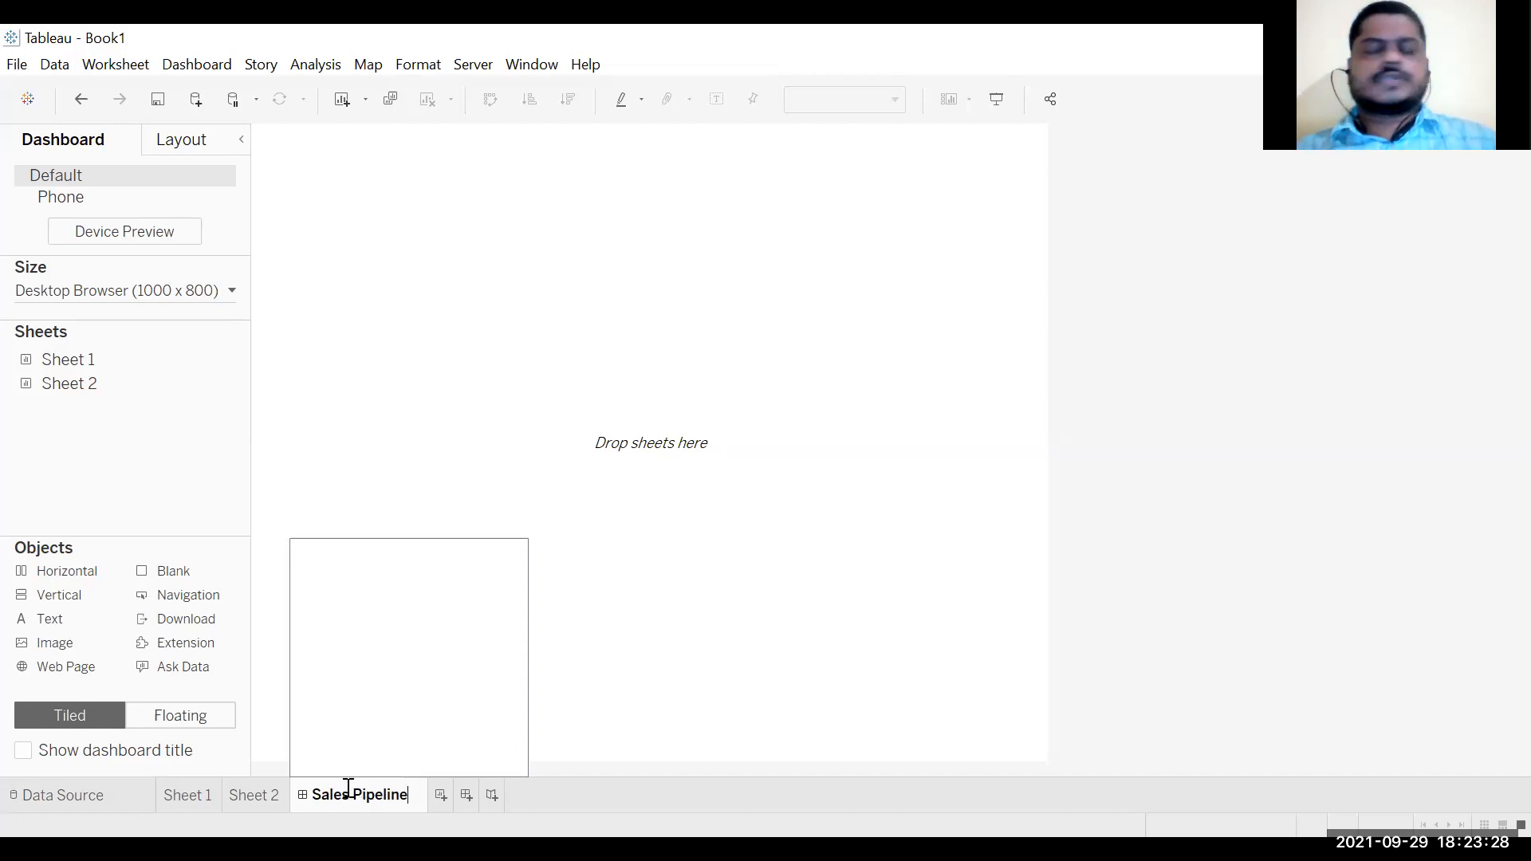
click(481, 795)
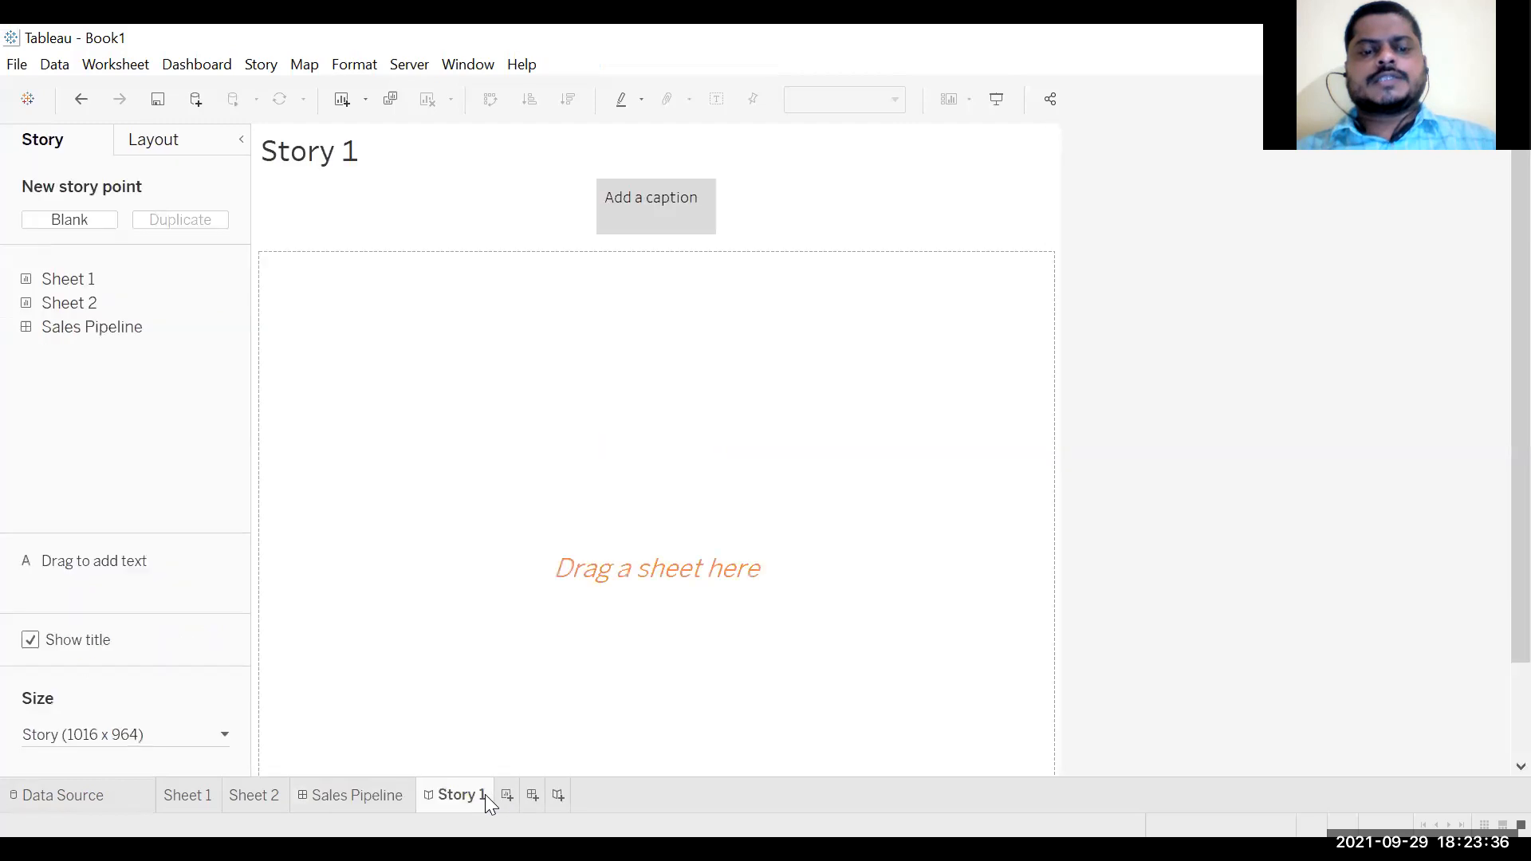
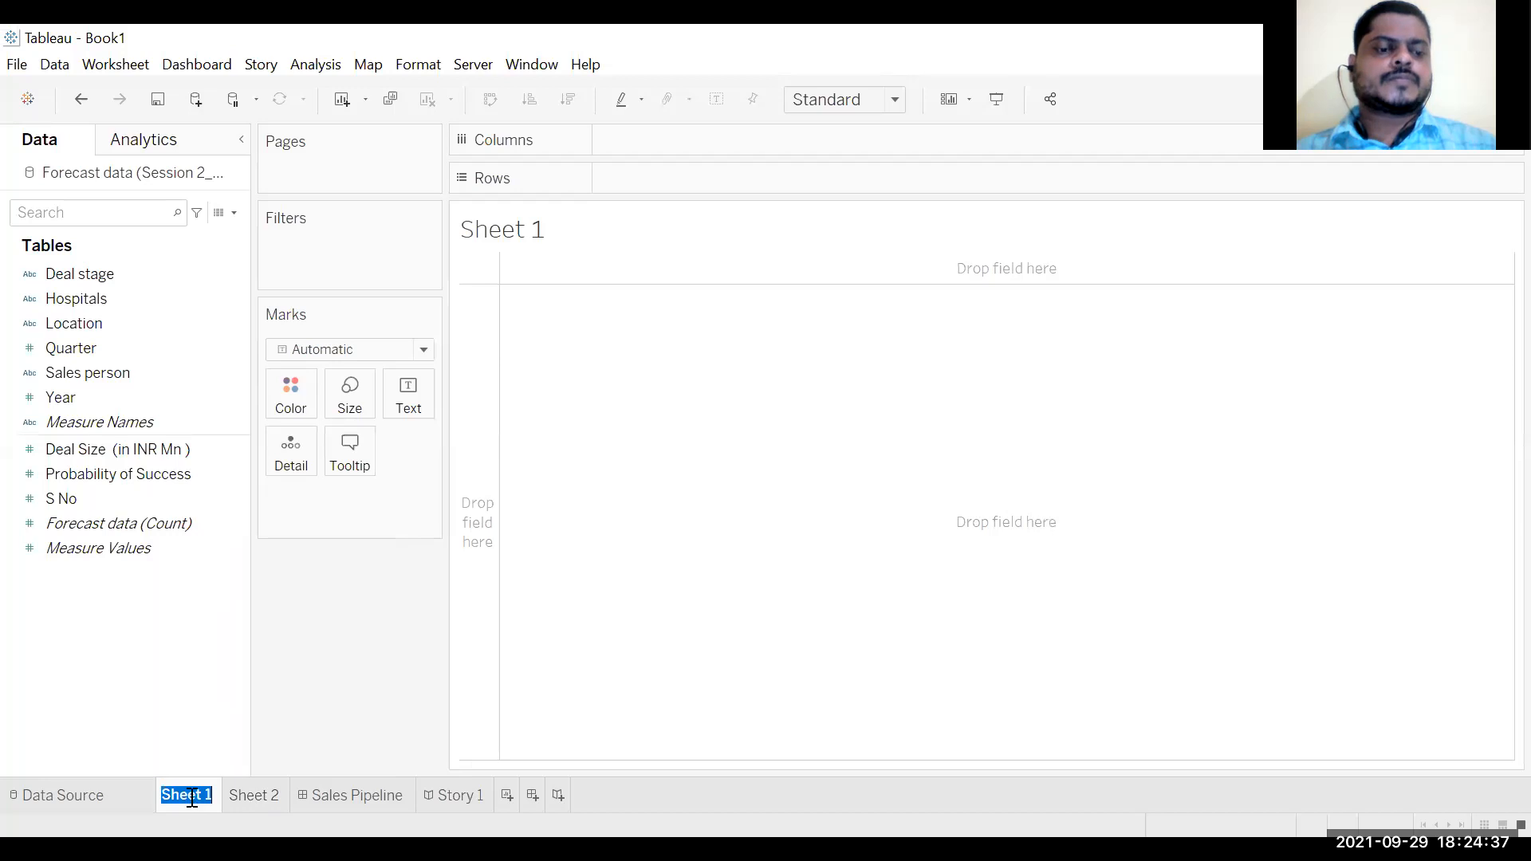
click(649, 495)
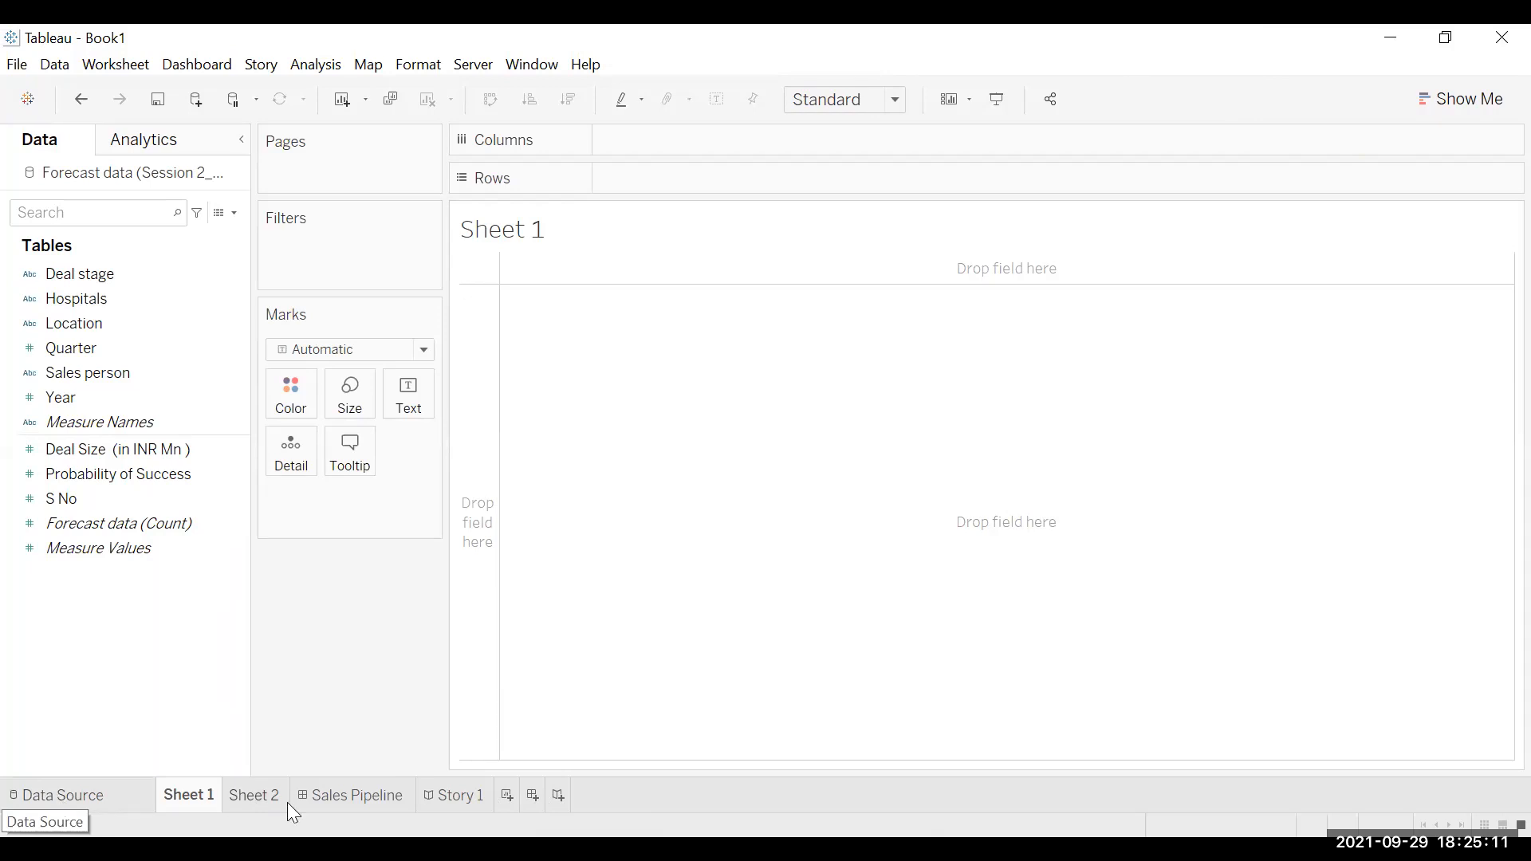
Step: Look through the blank story, the Sales Pipeline dashboard and Sheet 2, ending on Sheet 1
click(466, 806)
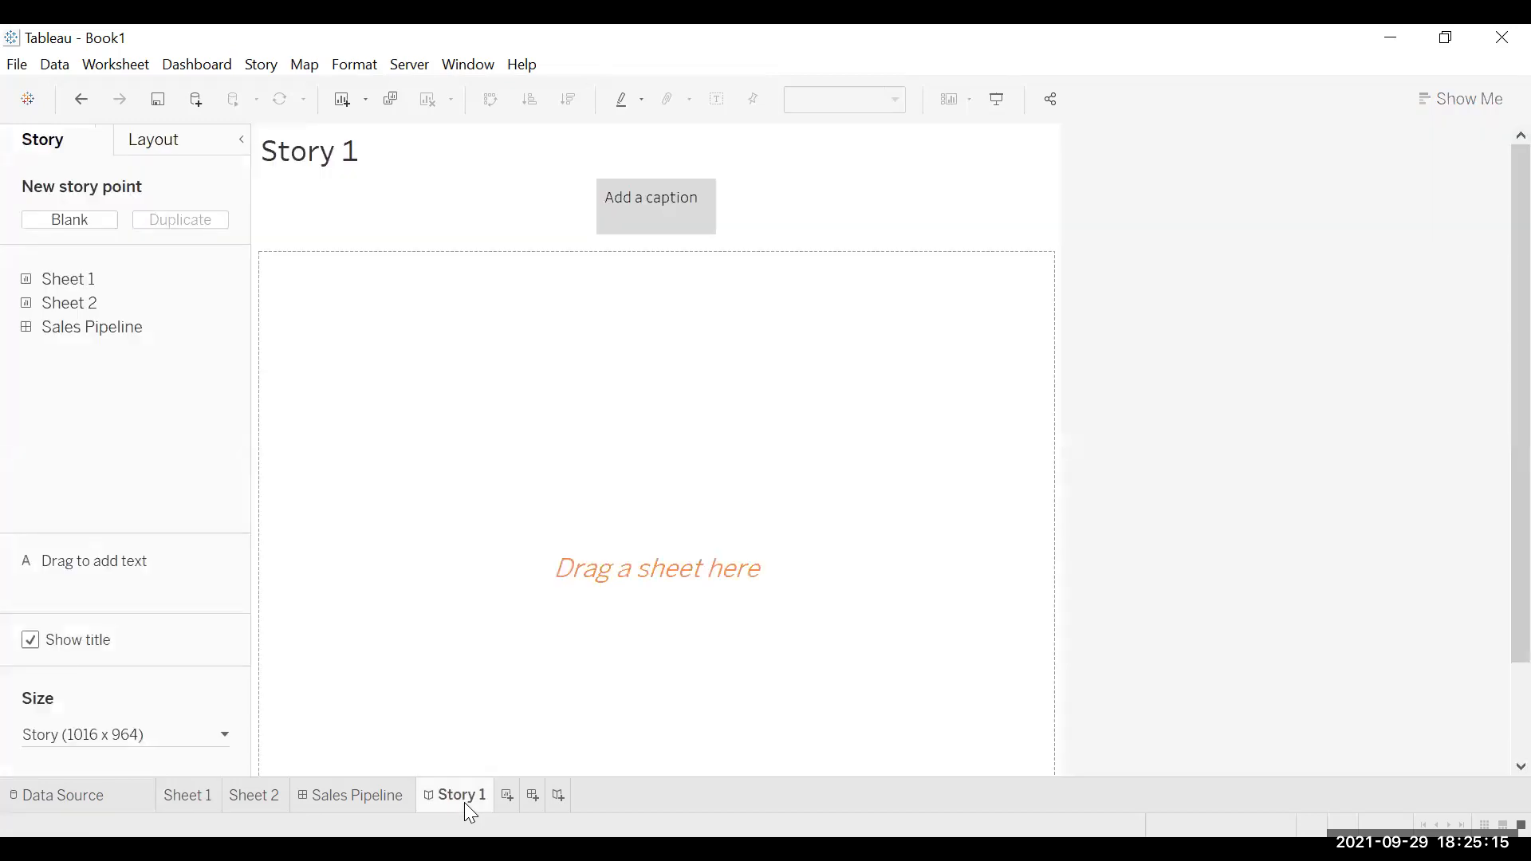
drag(462, 802, 392, 793)
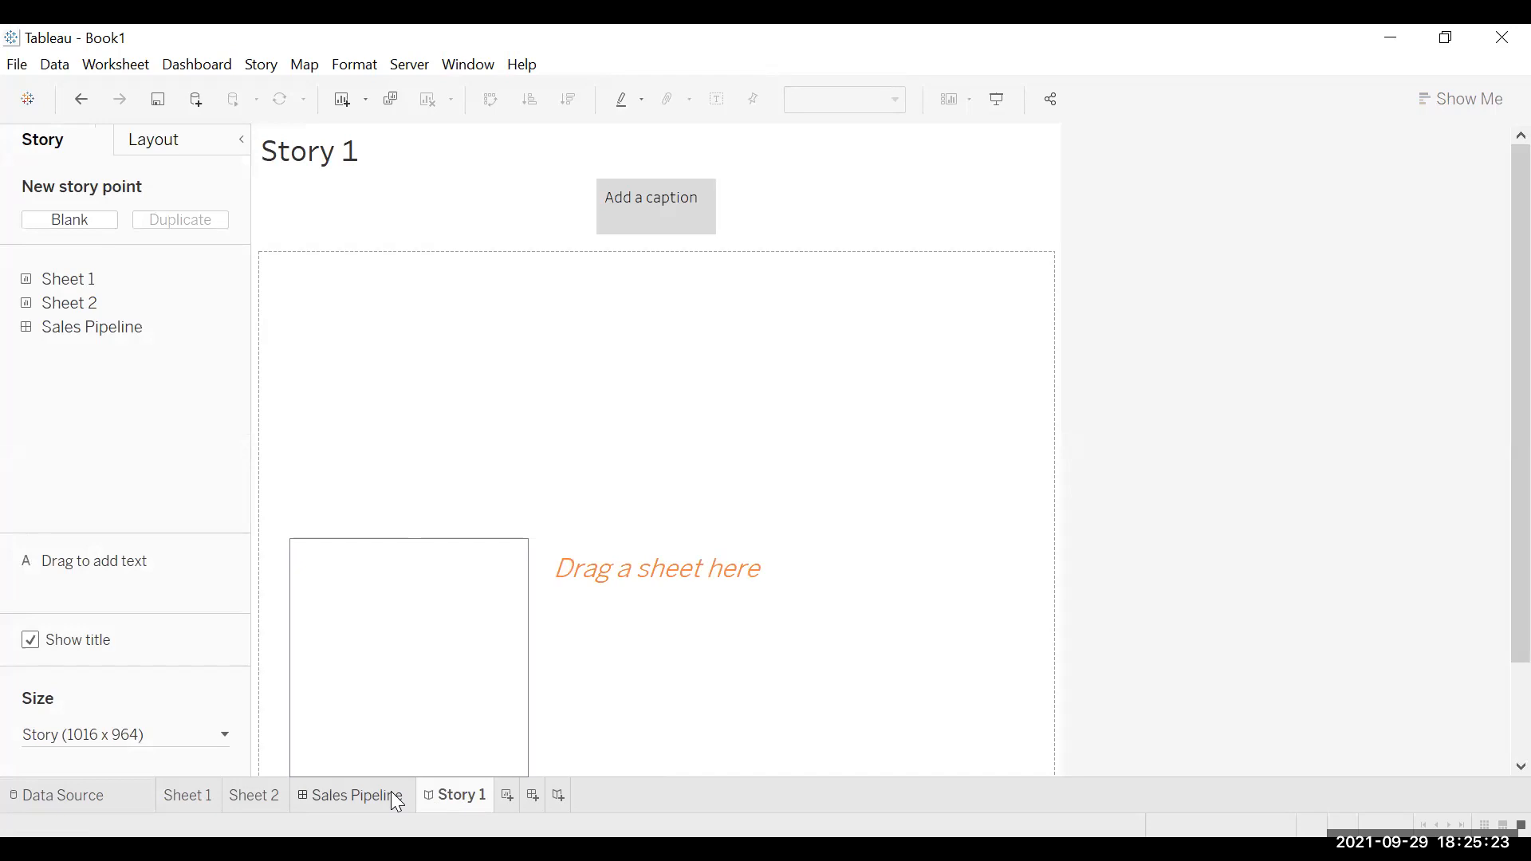
click(394, 799)
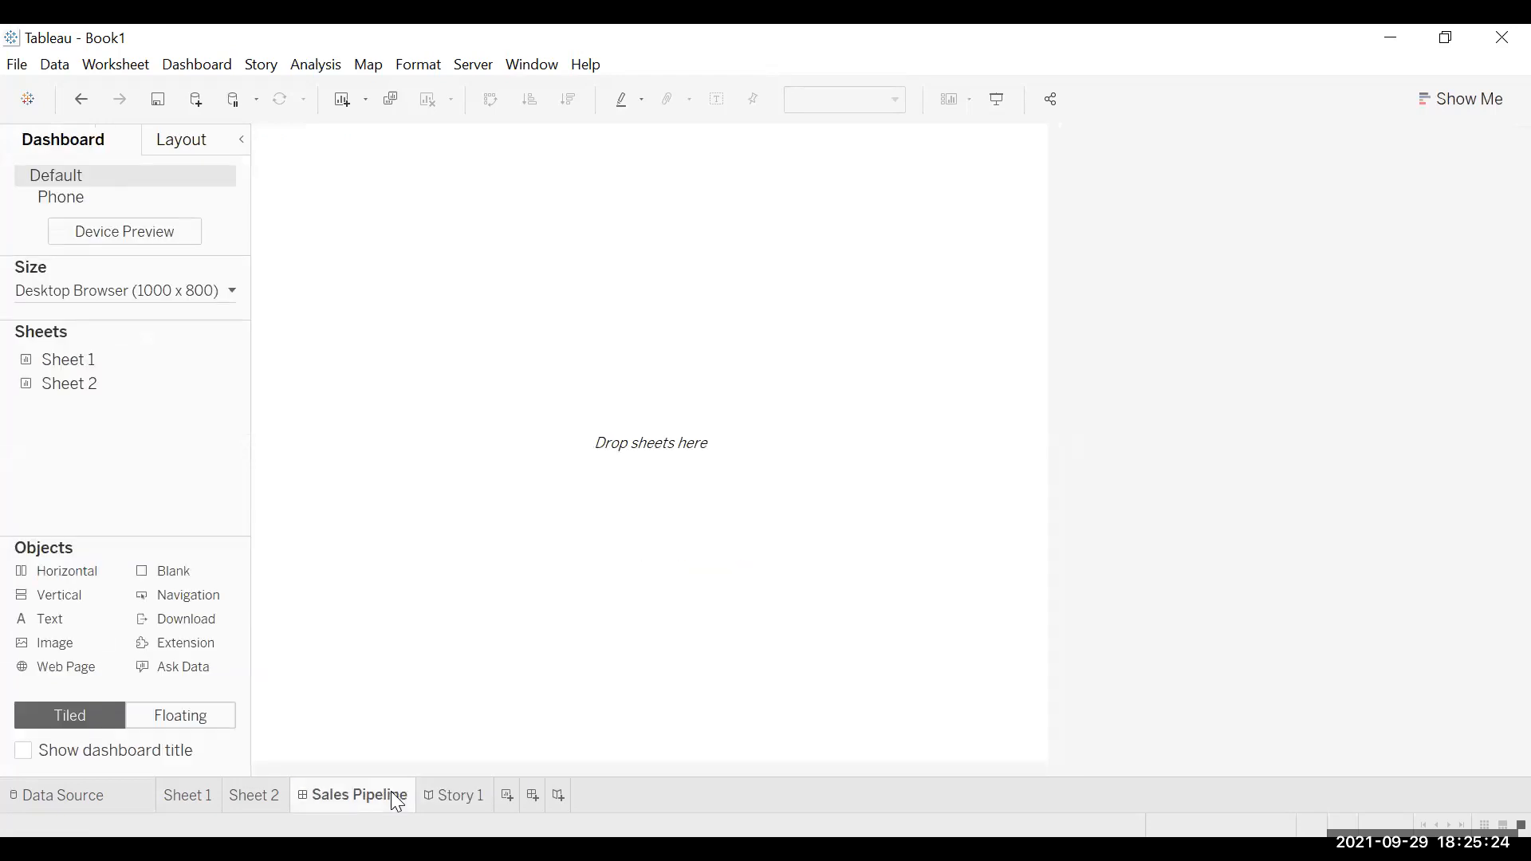
click(273, 791)
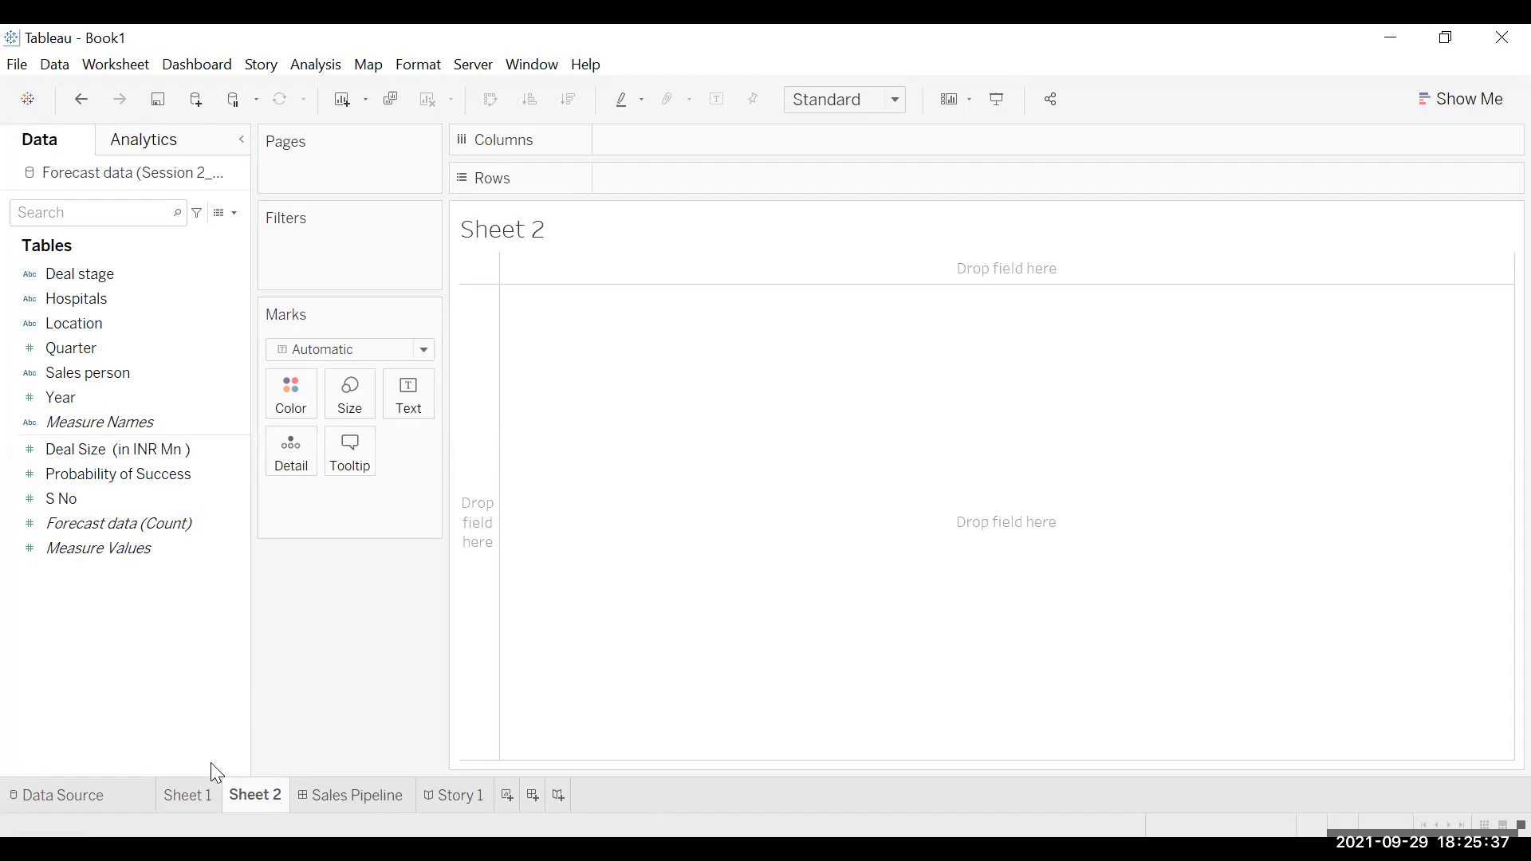
click(200, 790)
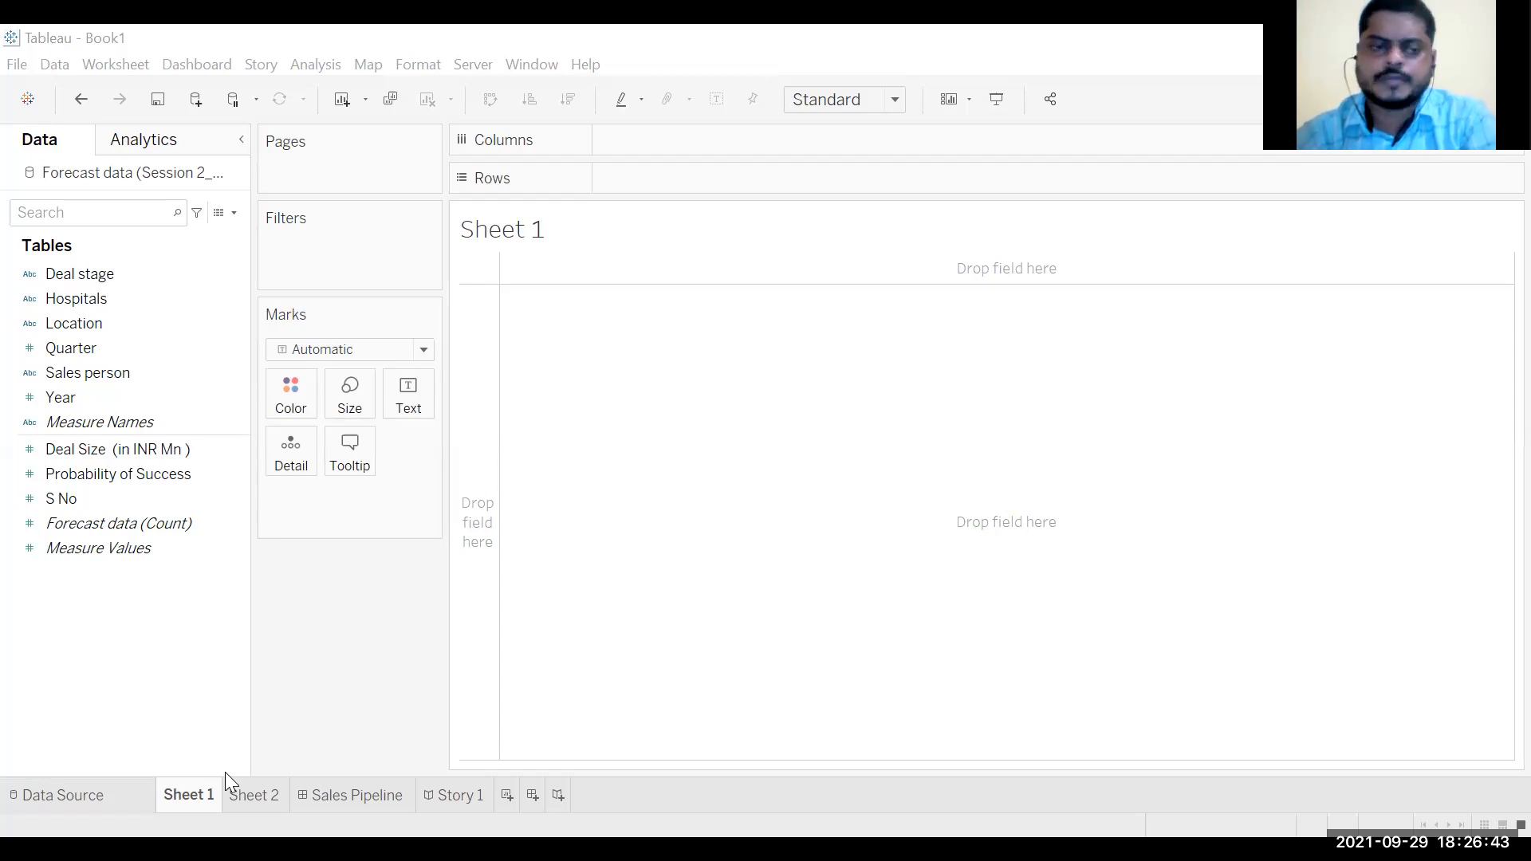
right_click(118, 637)
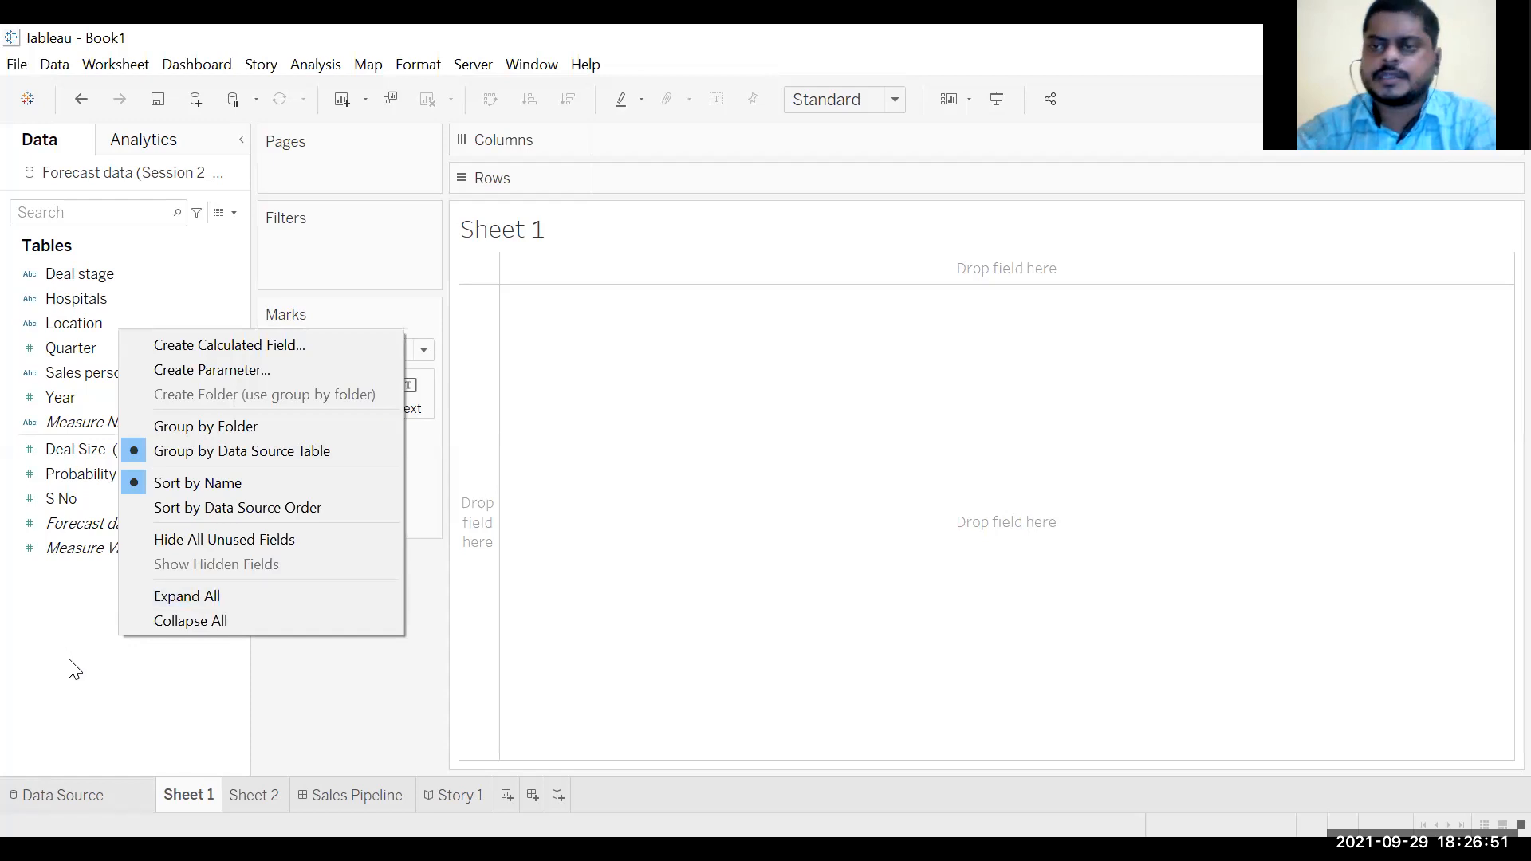
click(220, 347)
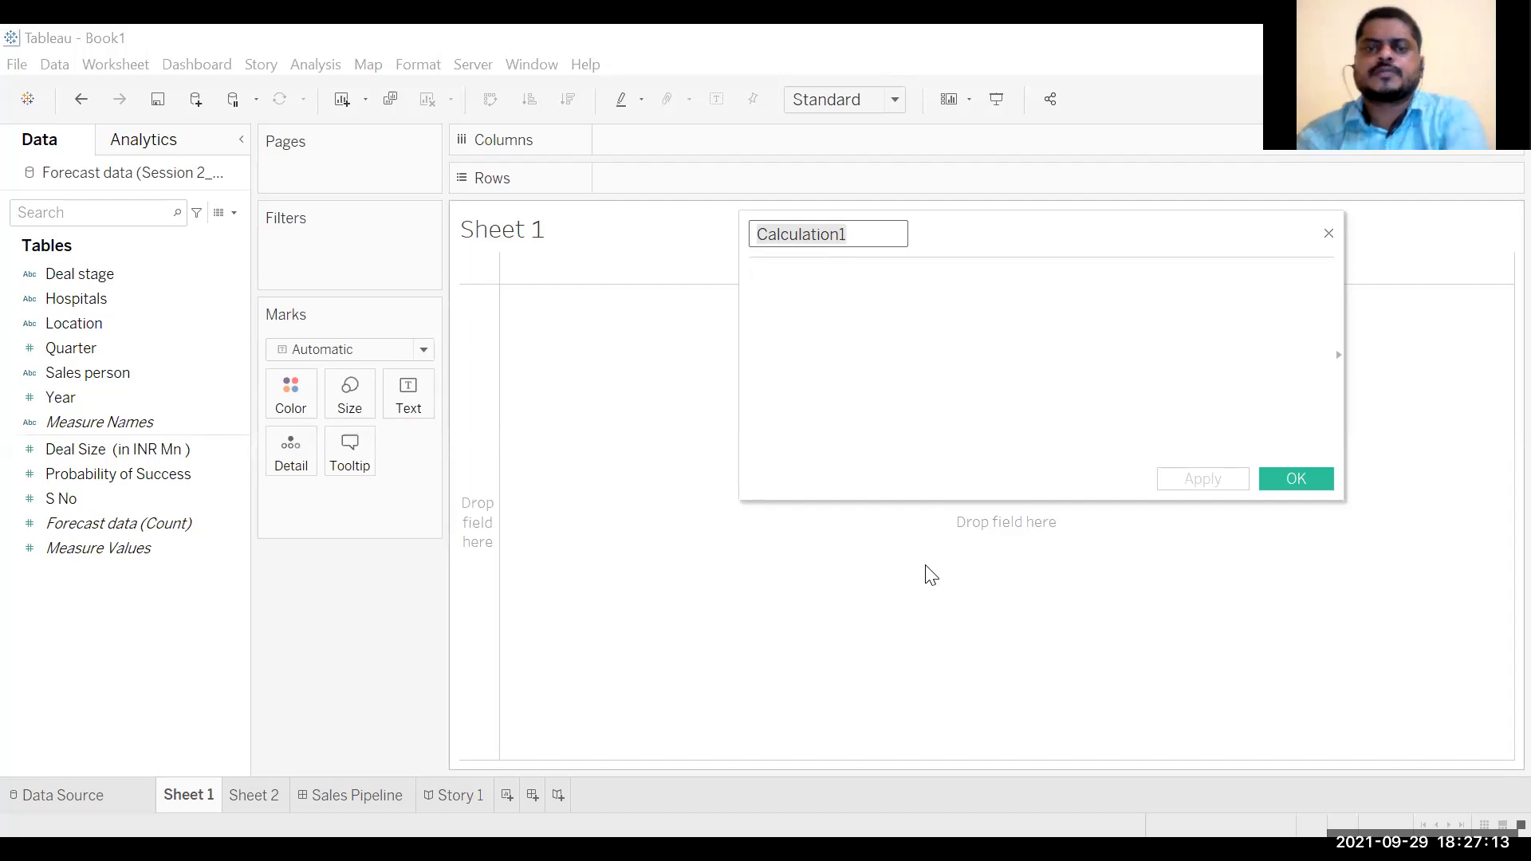
key(ctrl+a)
text(Op)
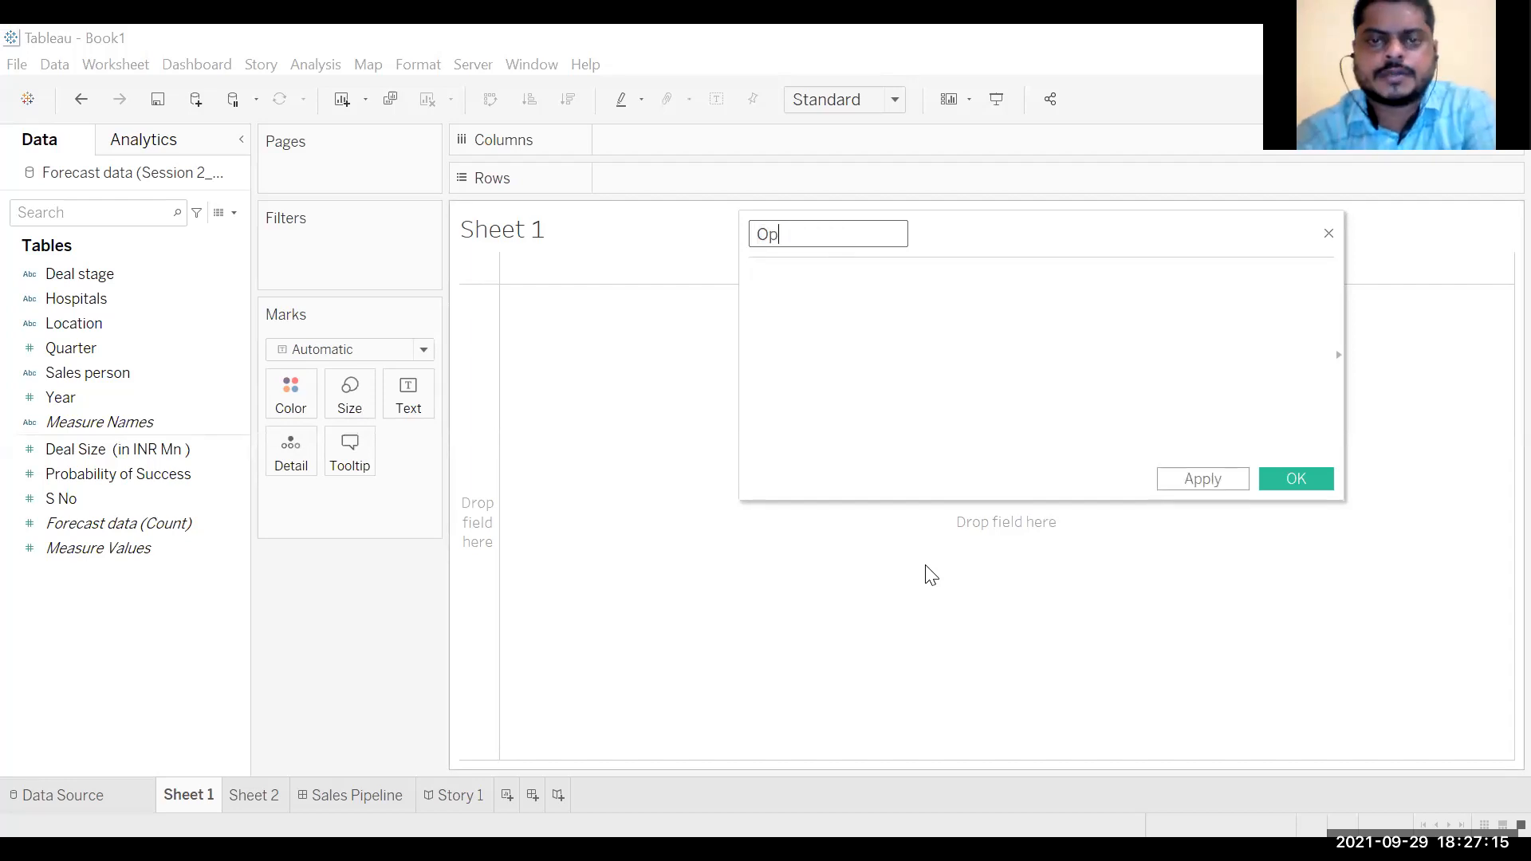
text(portunit)
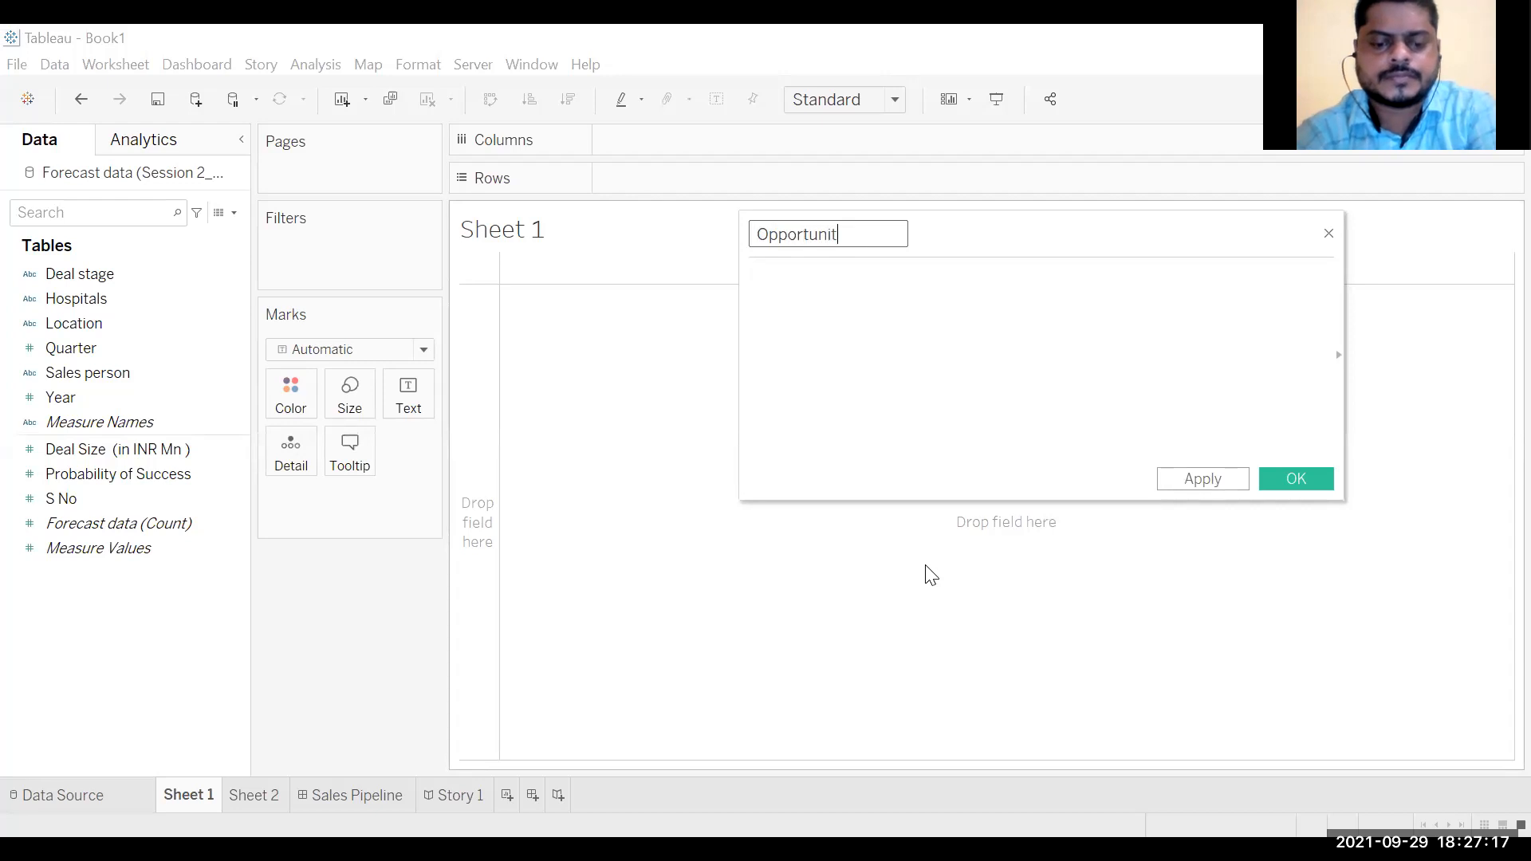
text(y Value)
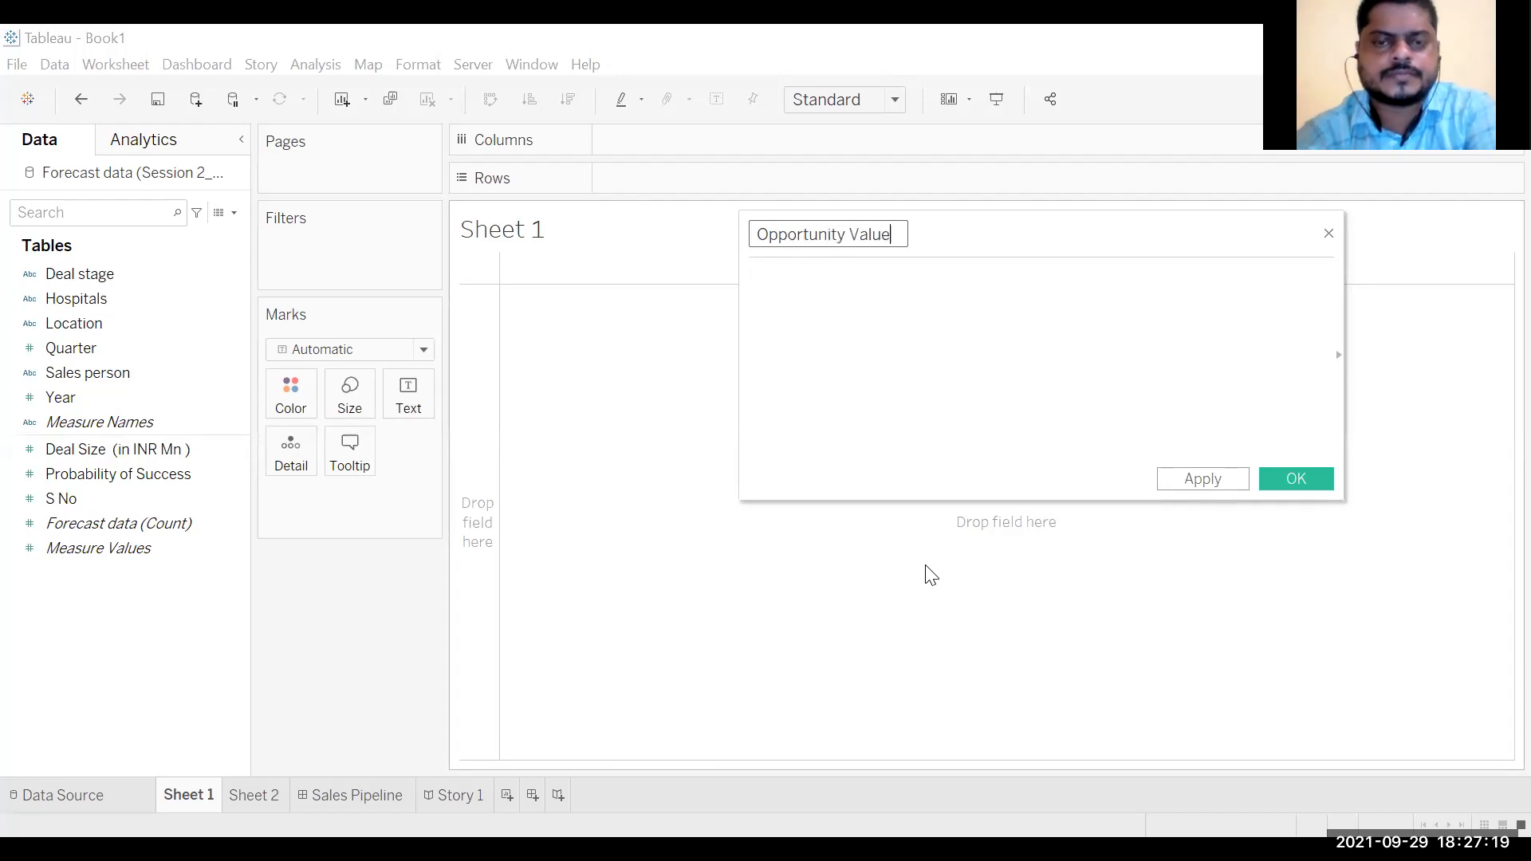
click(74, 323)
click(116, 499)
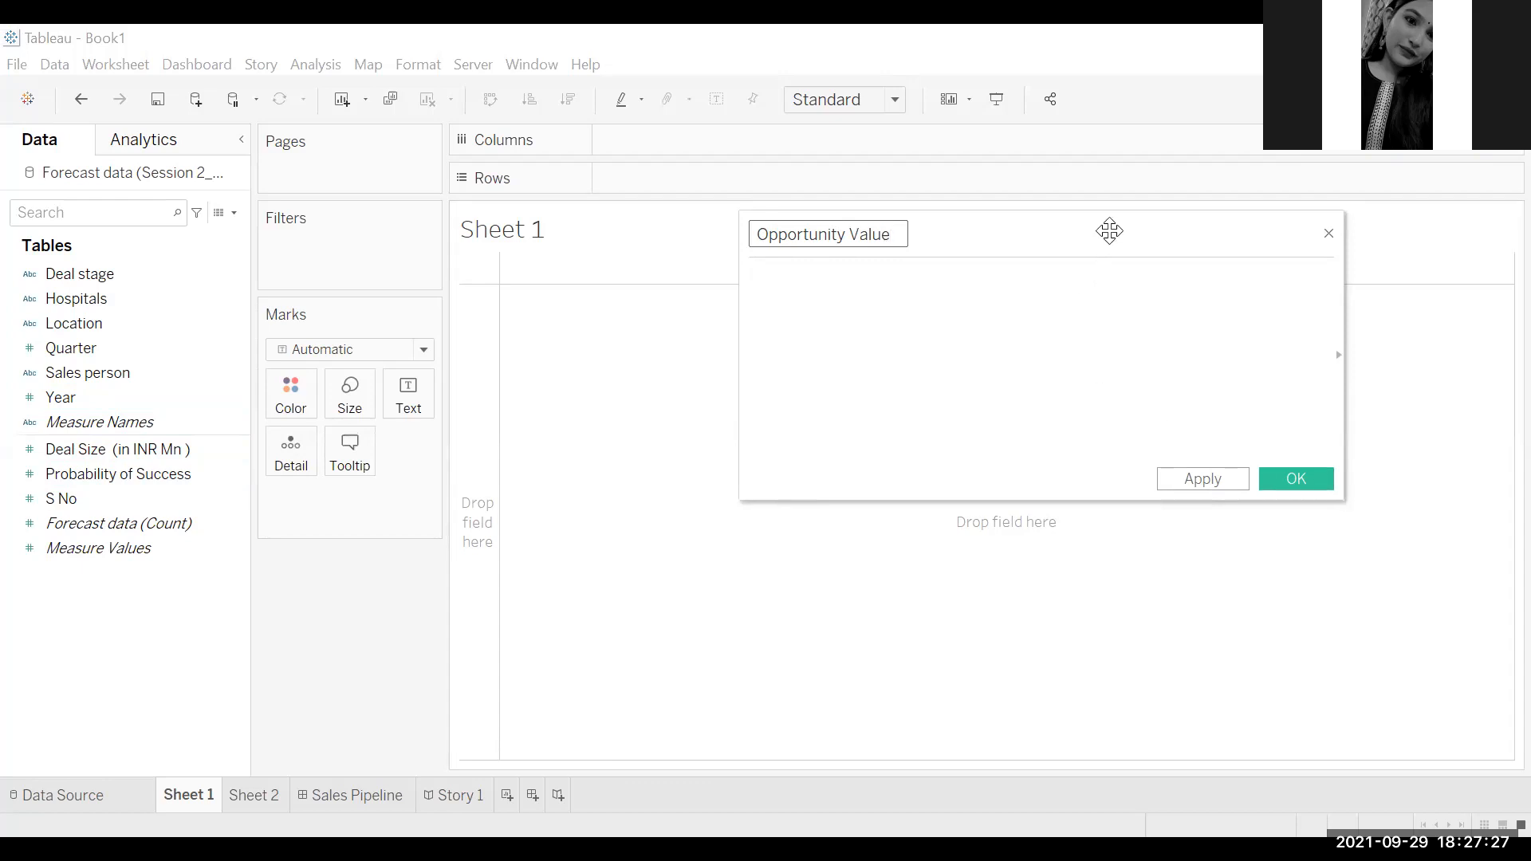
drag(1110, 230, 759, 411)
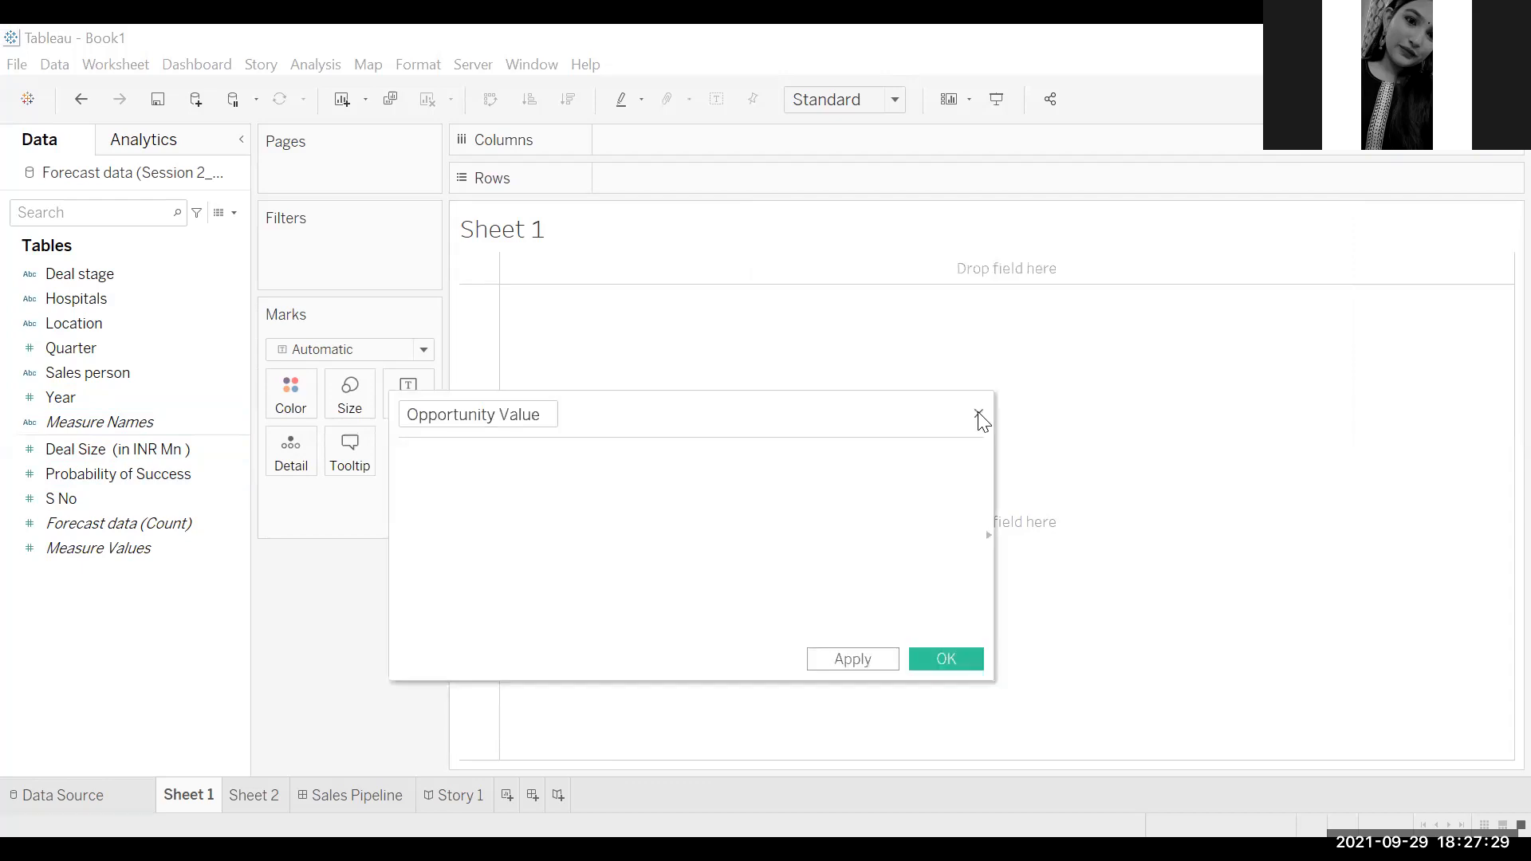
click(980, 415)
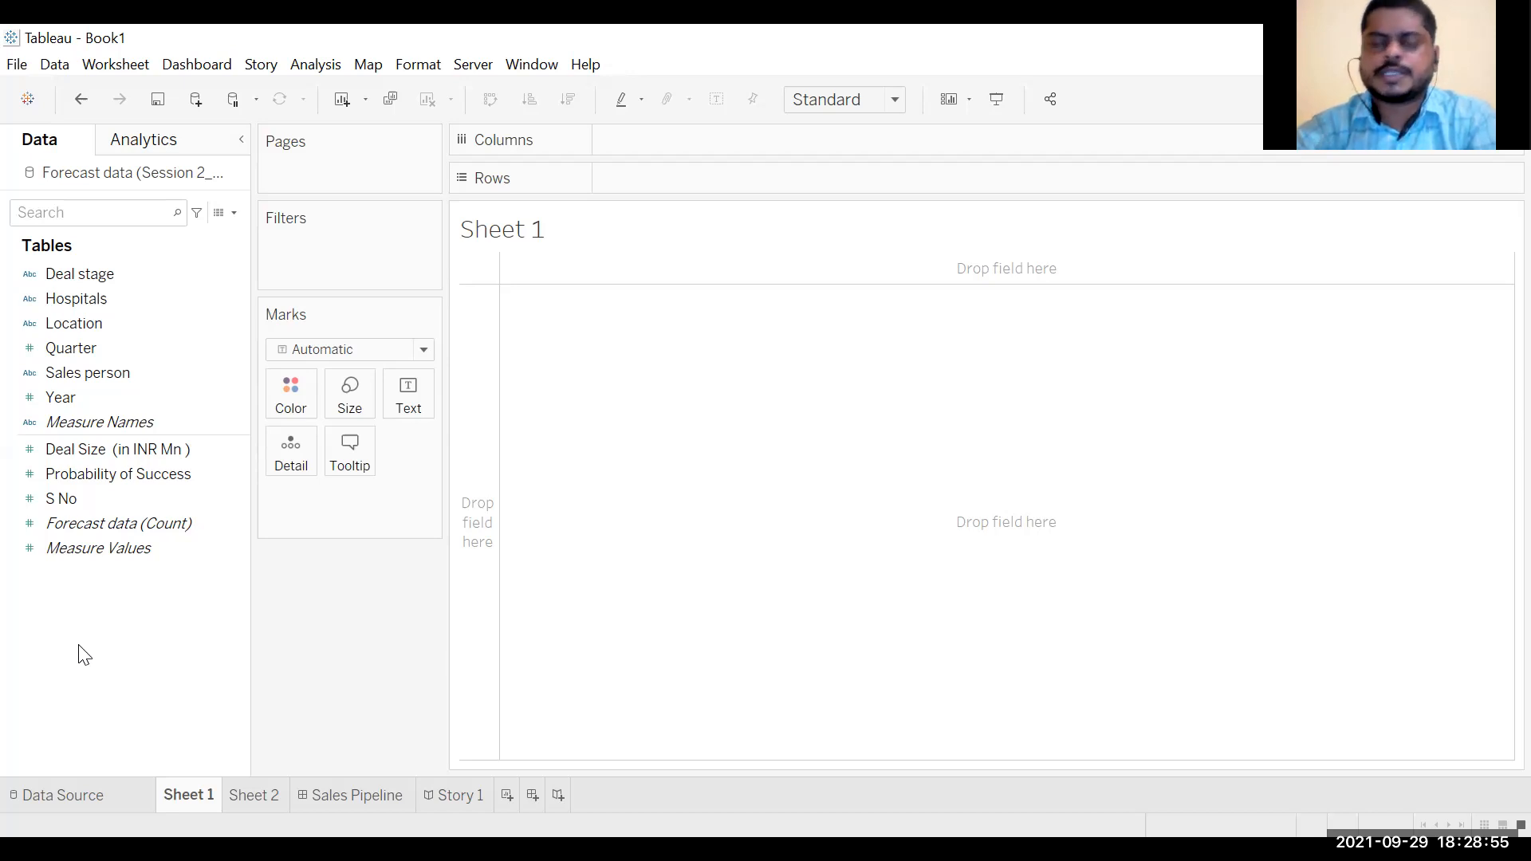
Step: Create a calculated field named "Opportunity Value" in the Forecast data source, keeping its editor open
right_click(83, 655)
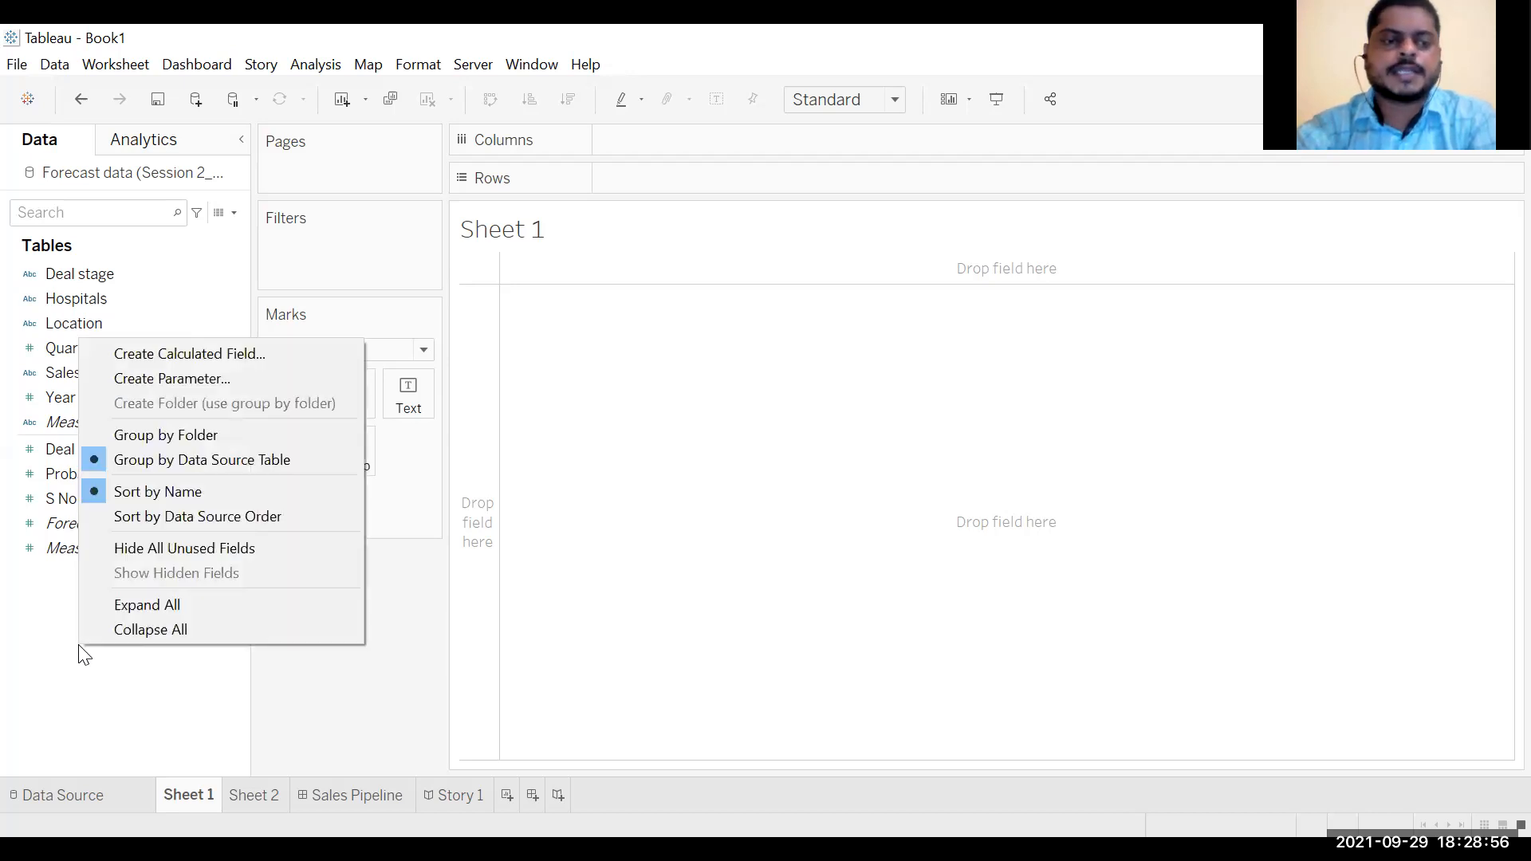
click(244, 355)
text(Oppor)
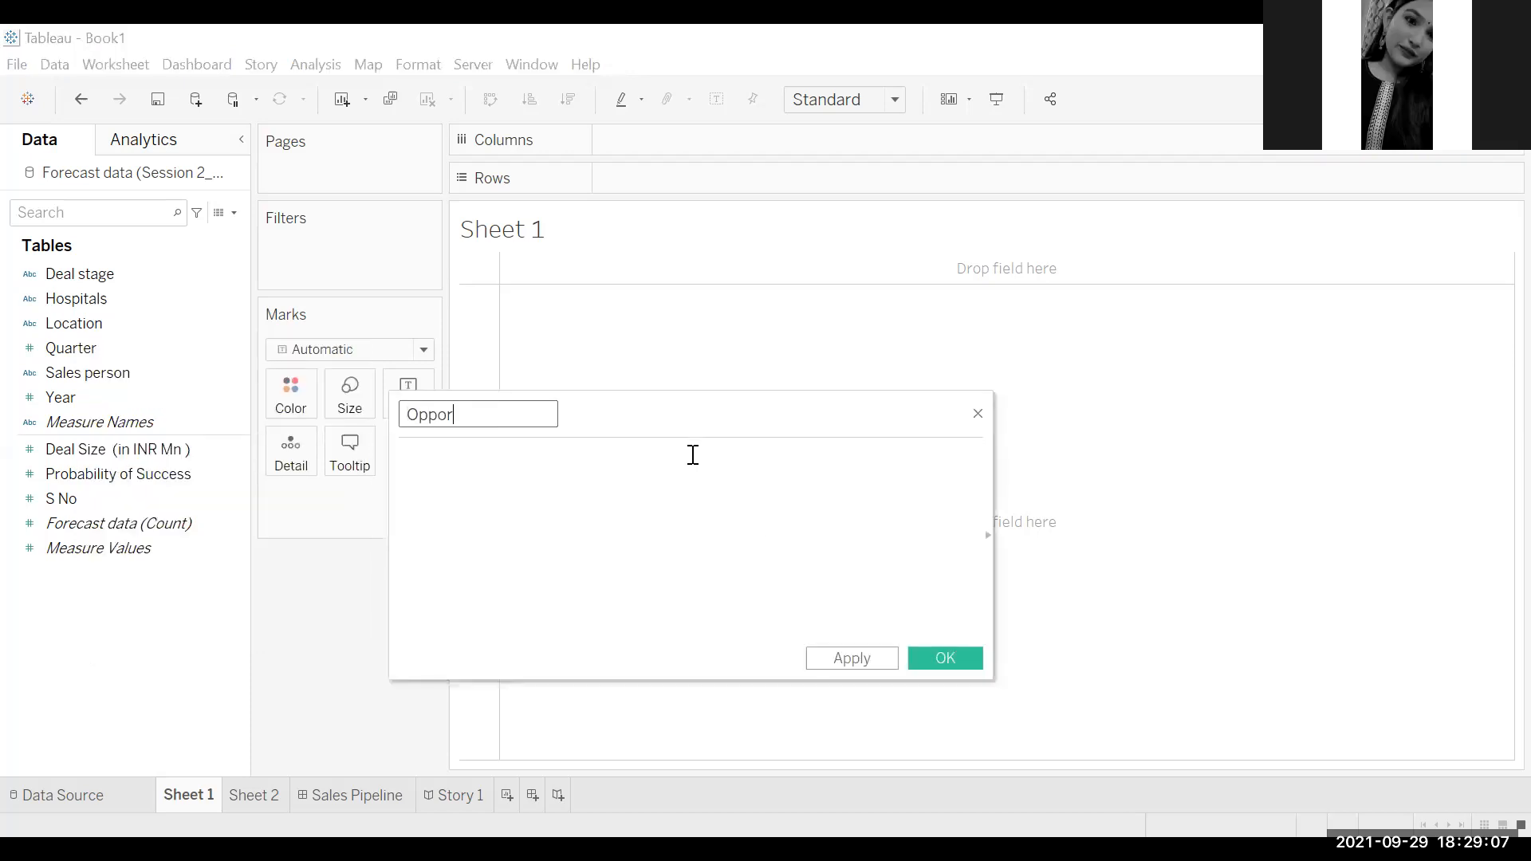
text(tunity Value)
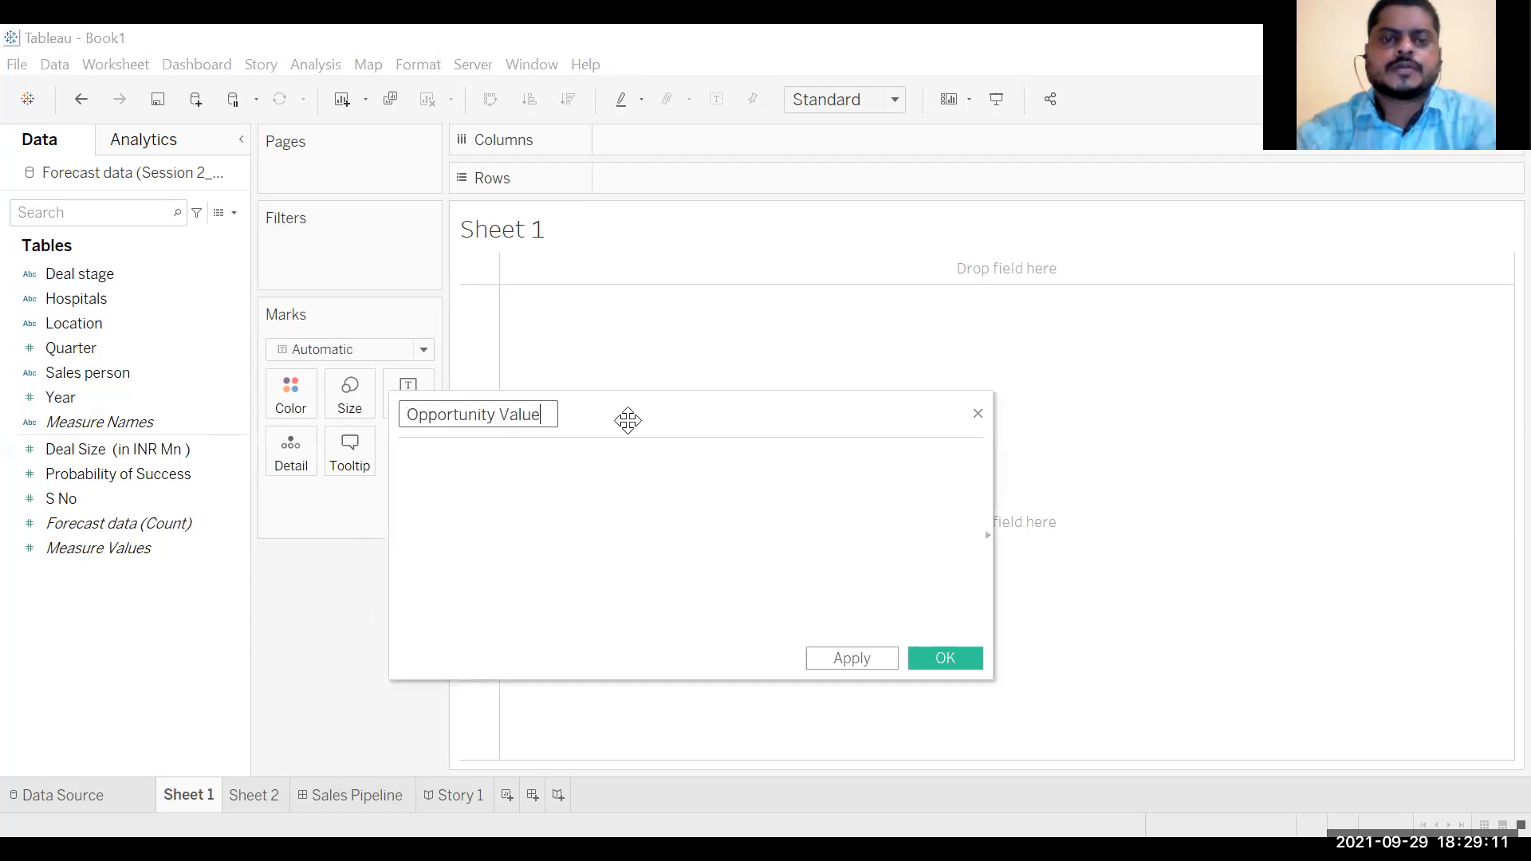
drag(745, 371, 860, 322)
click(139, 327)
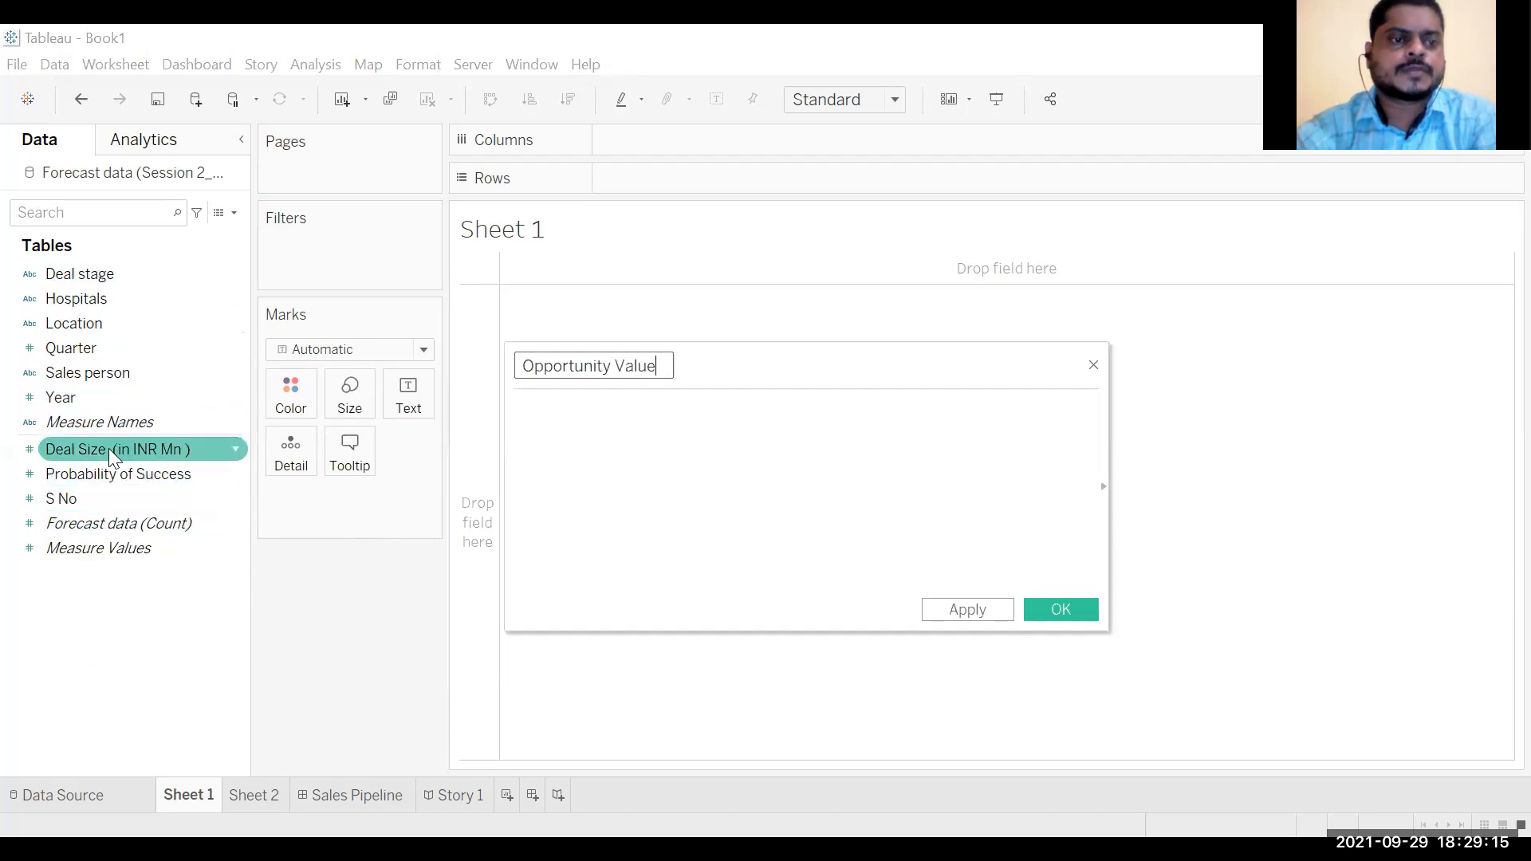
Step: Define Opportunity Value as [Deal Size (in INR Mn )]*[Probability of Success] and apply the calculation
drag(110, 448, 591, 430)
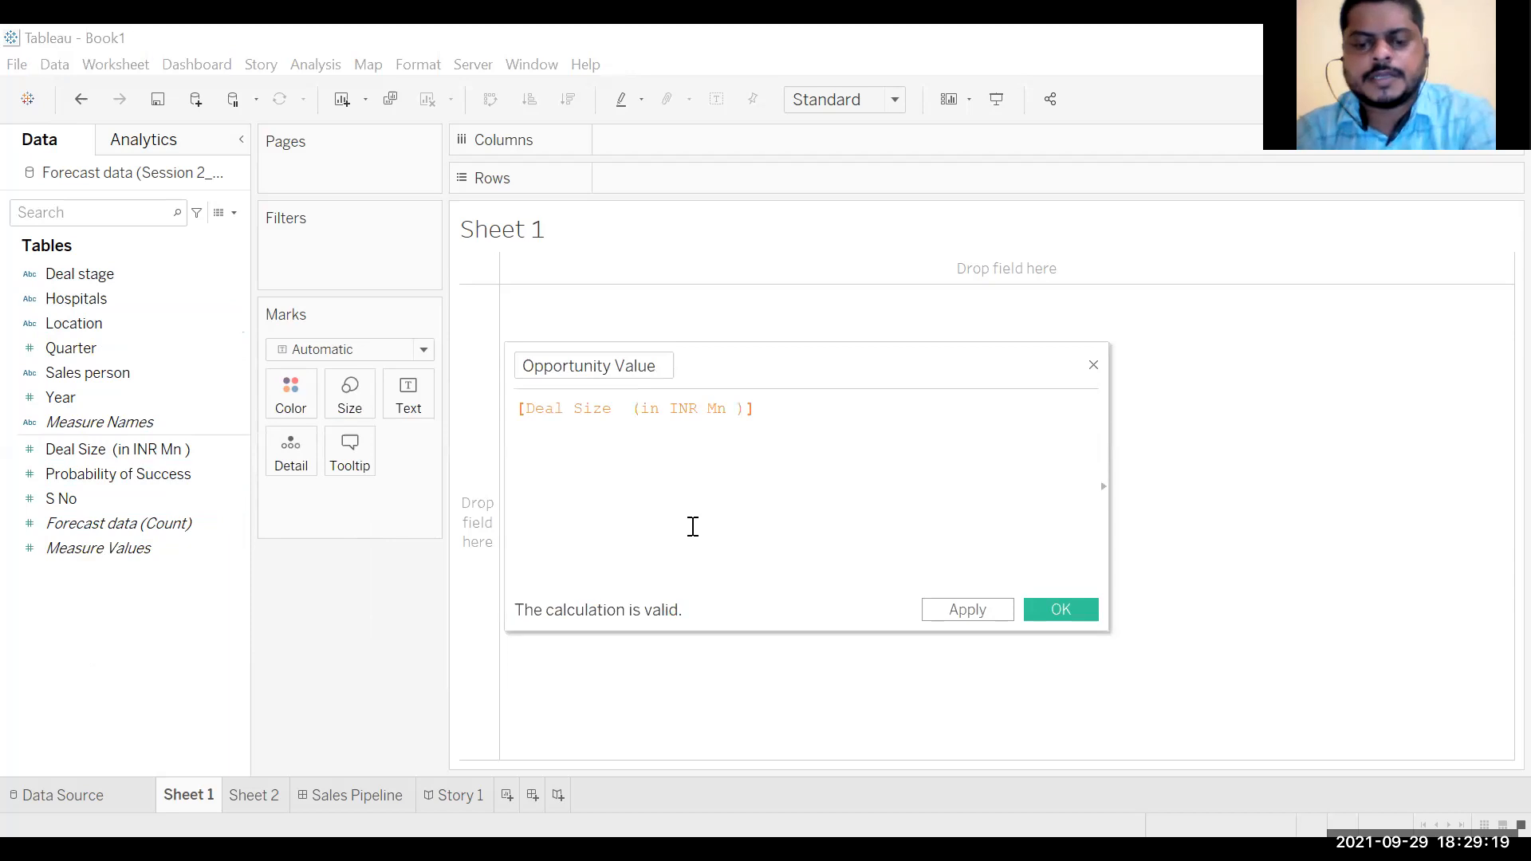
text(*)
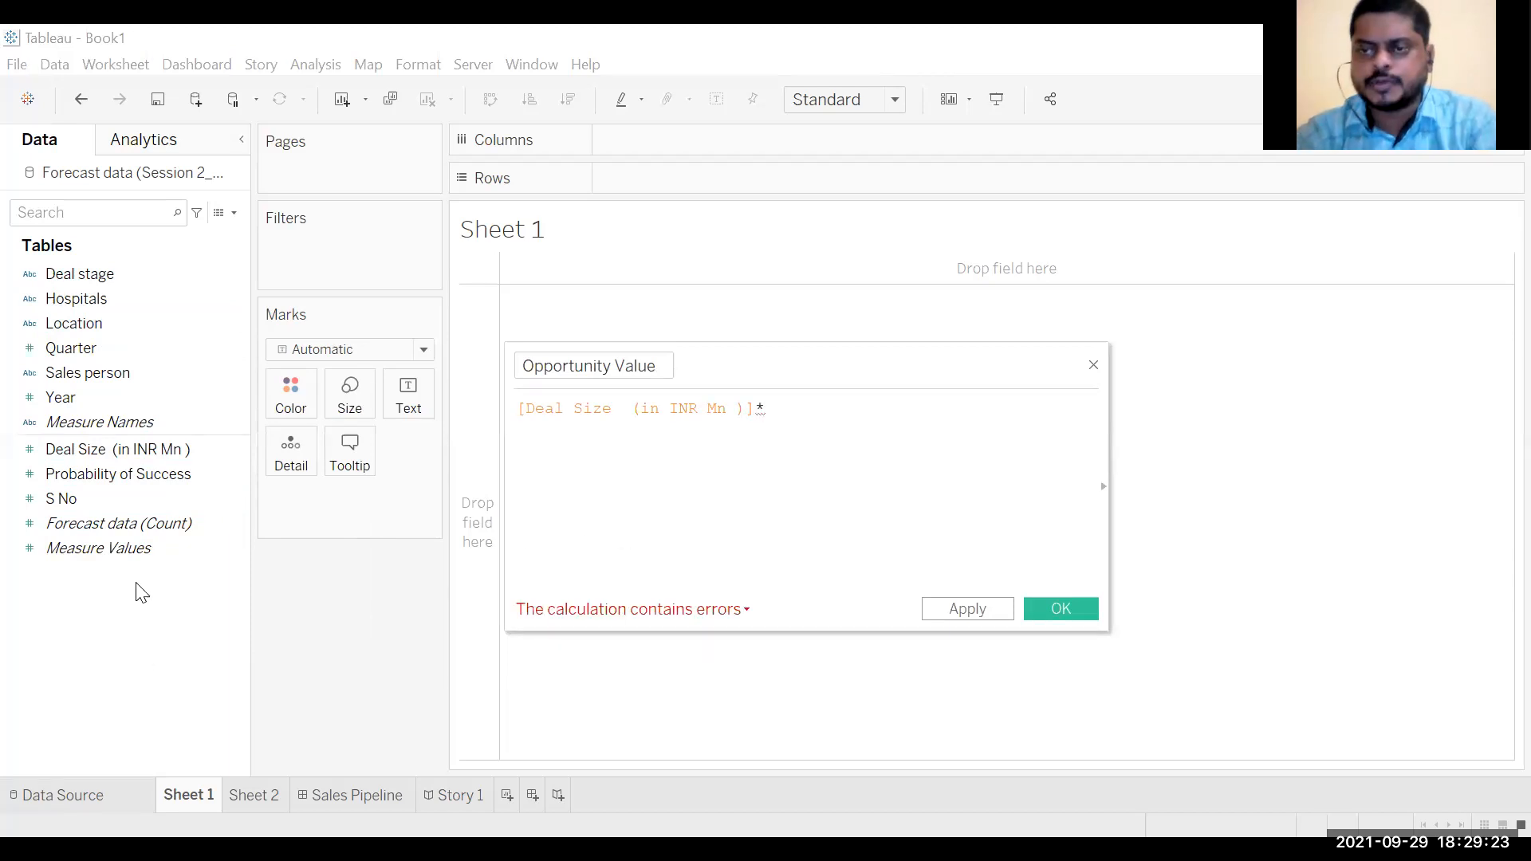
click(130, 472)
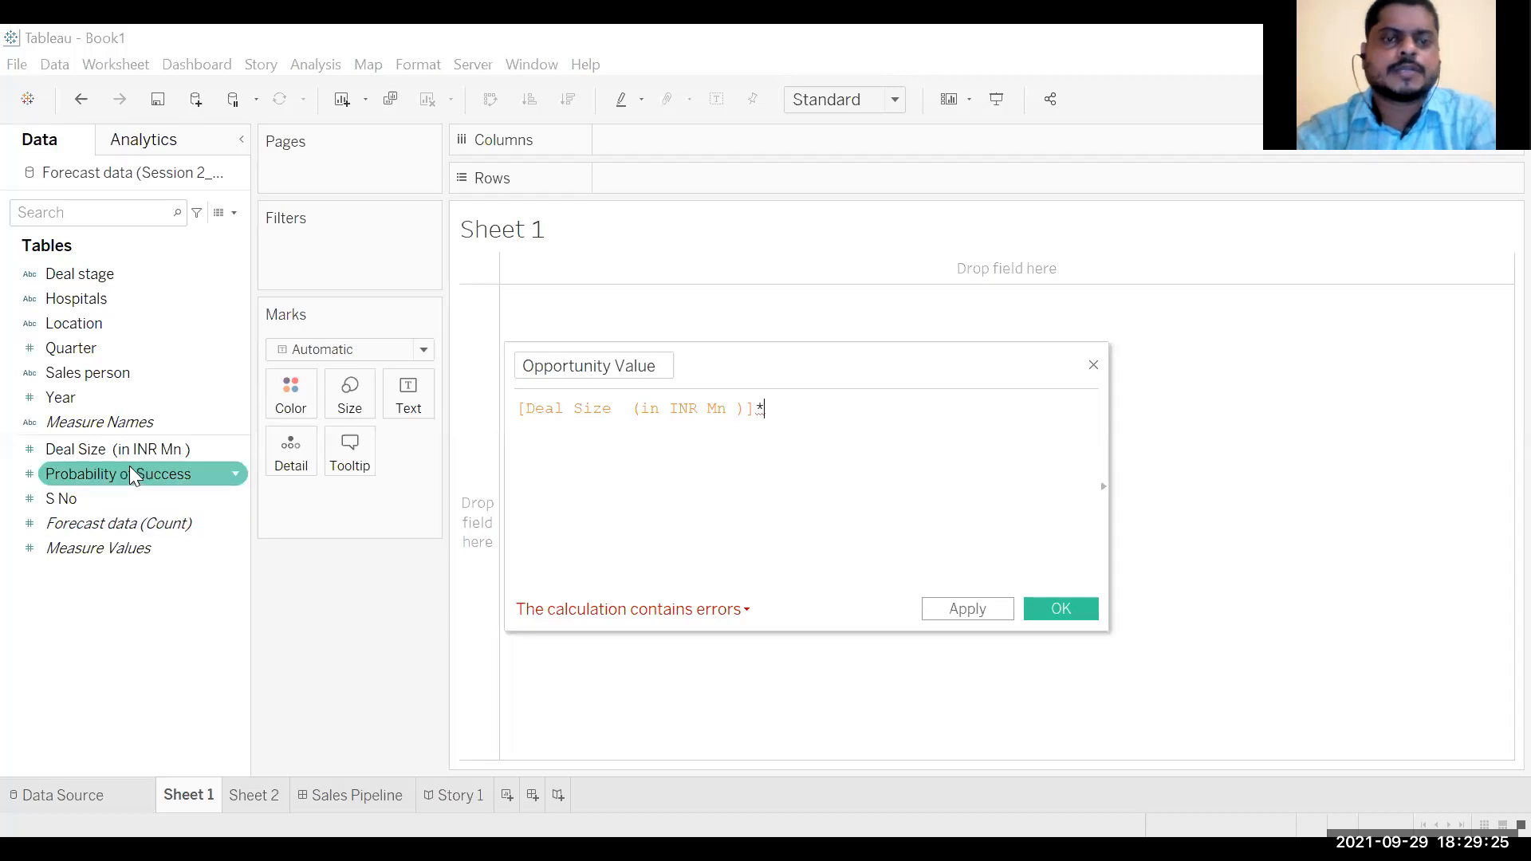
drag(940, 419, 940, 421)
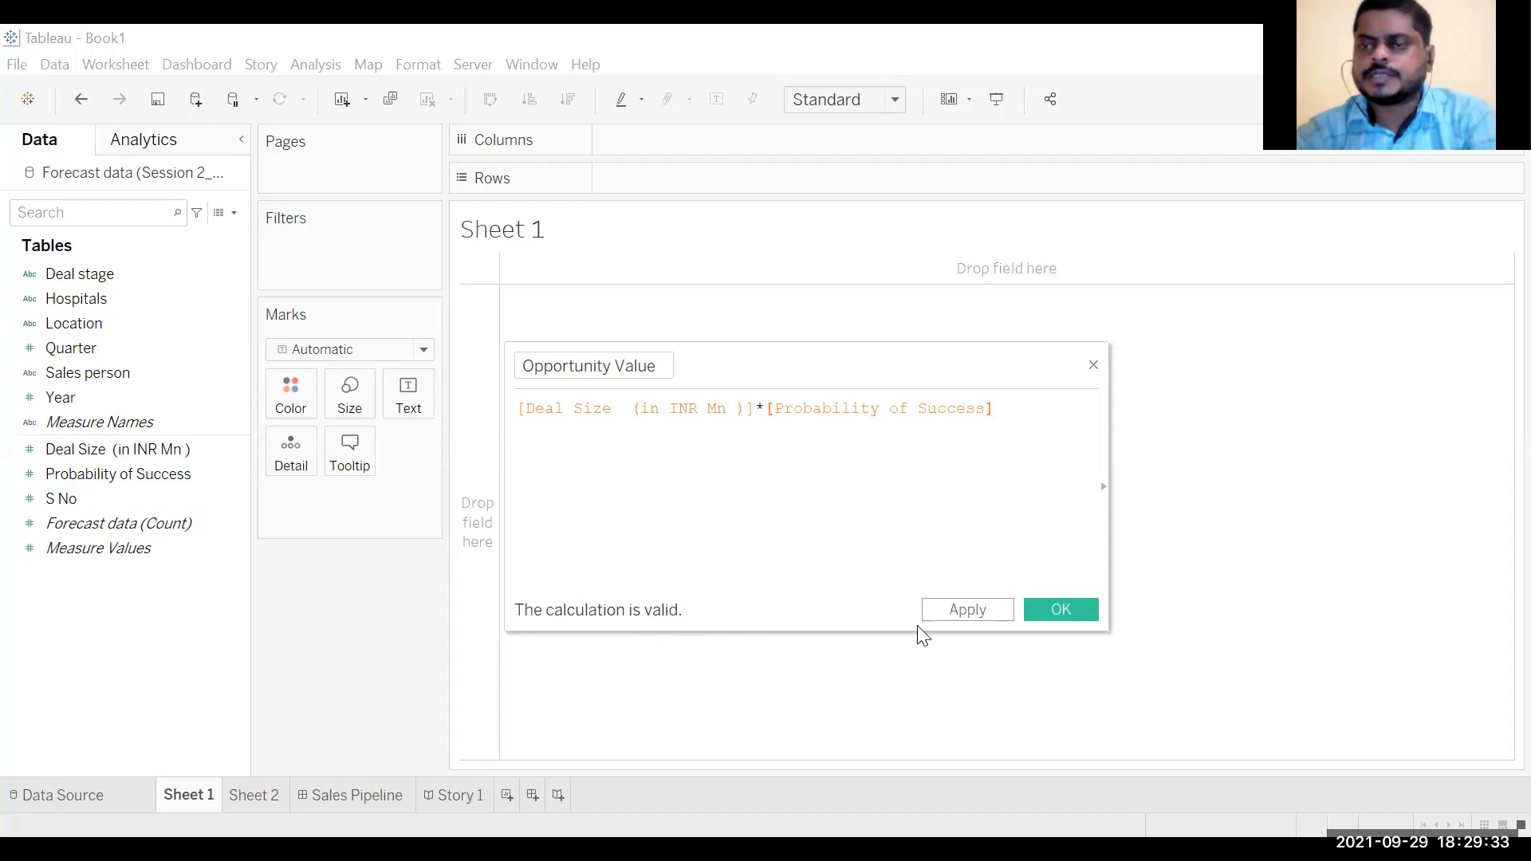
click(983, 611)
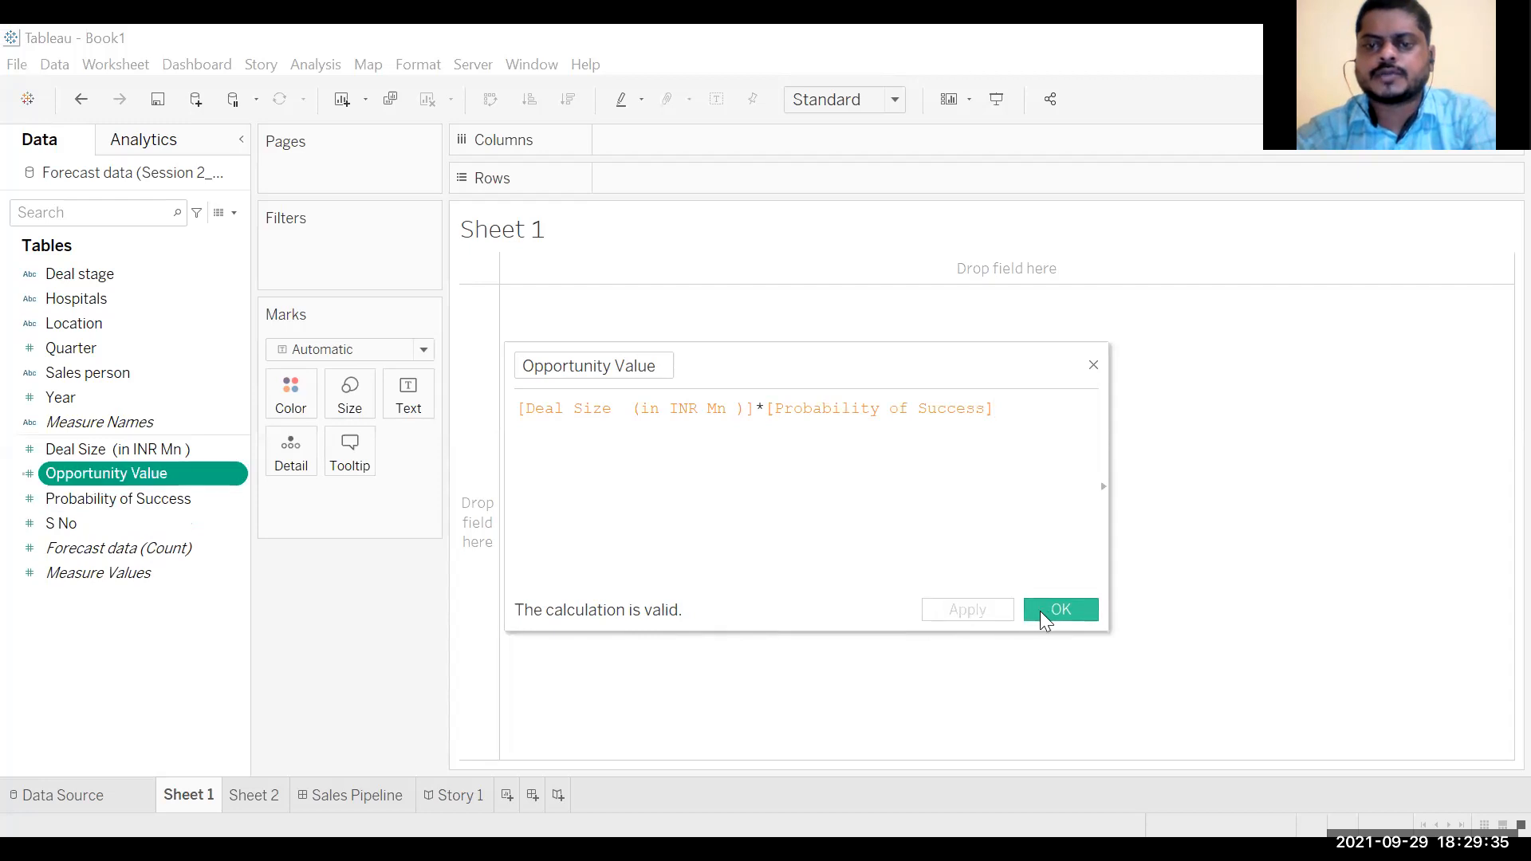
Step: Accept the Opportunity Value calculation and rename Sheet 1 as "Locationwise"
click(1045, 611)
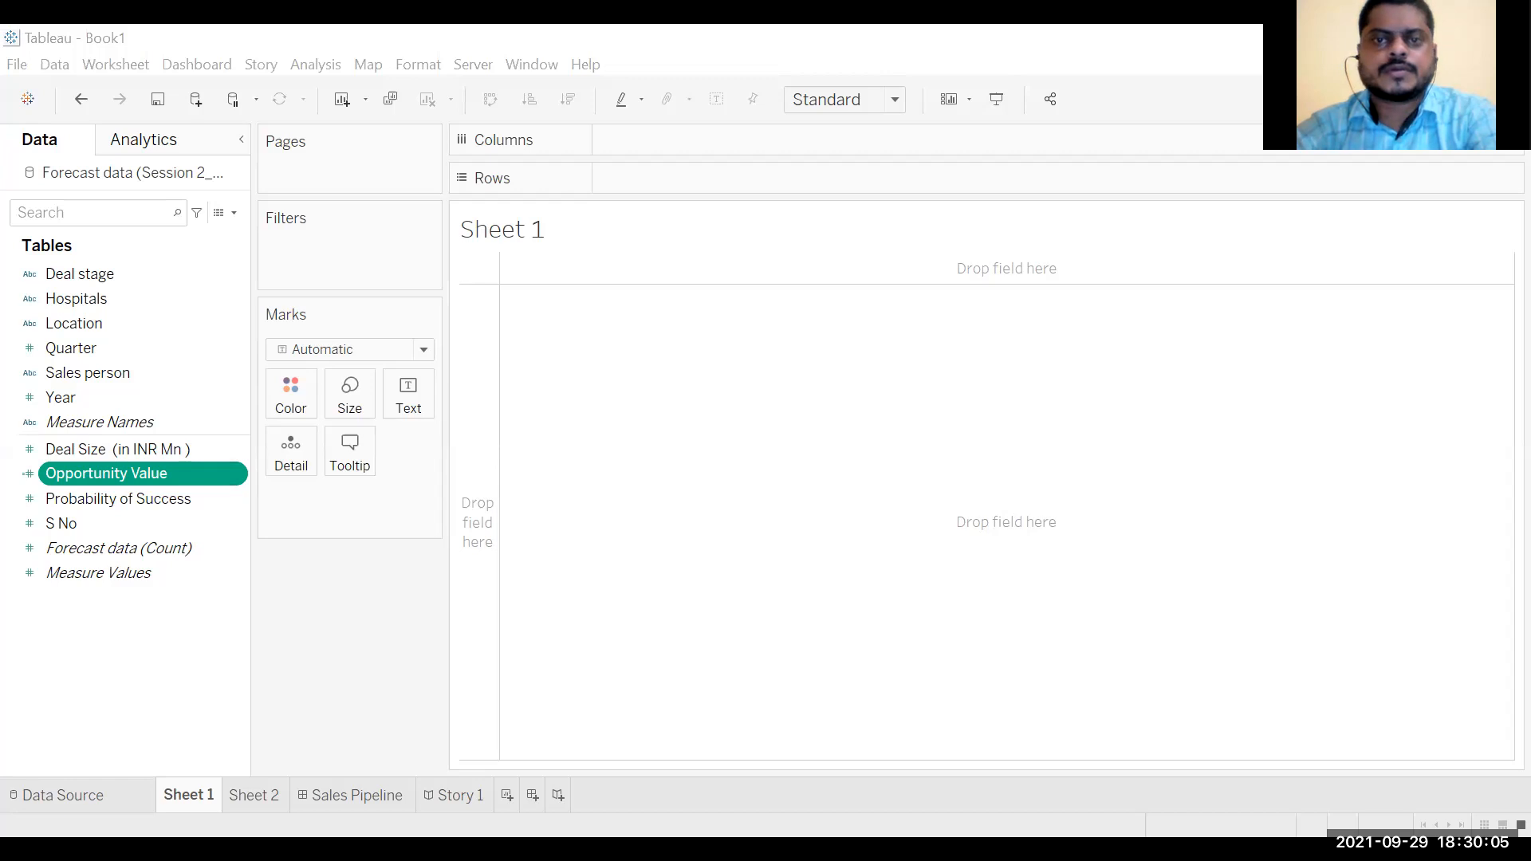
double_click(202, 793)
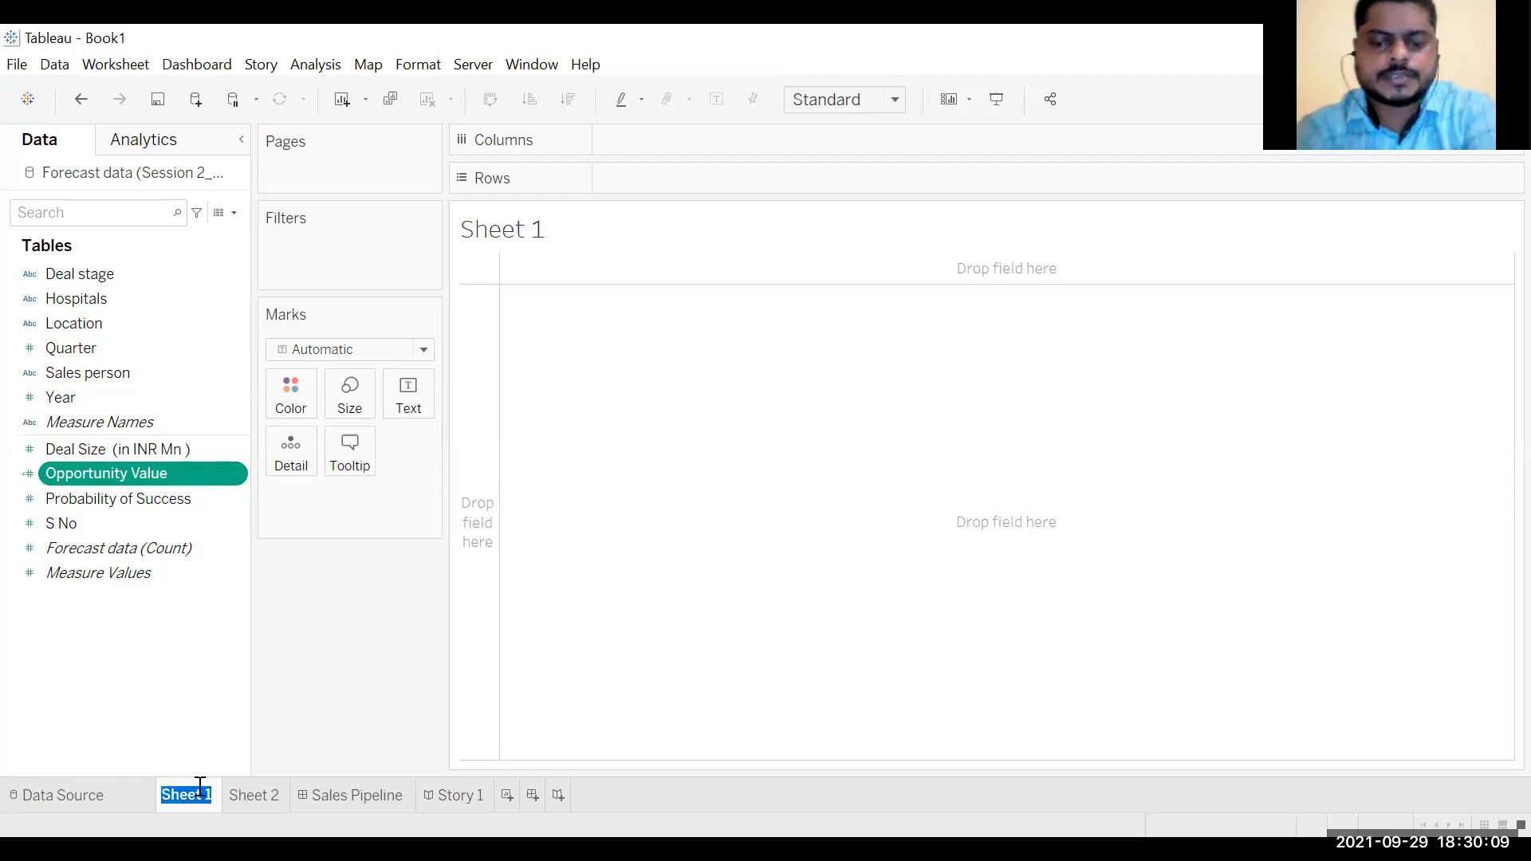
text(Locationwise)
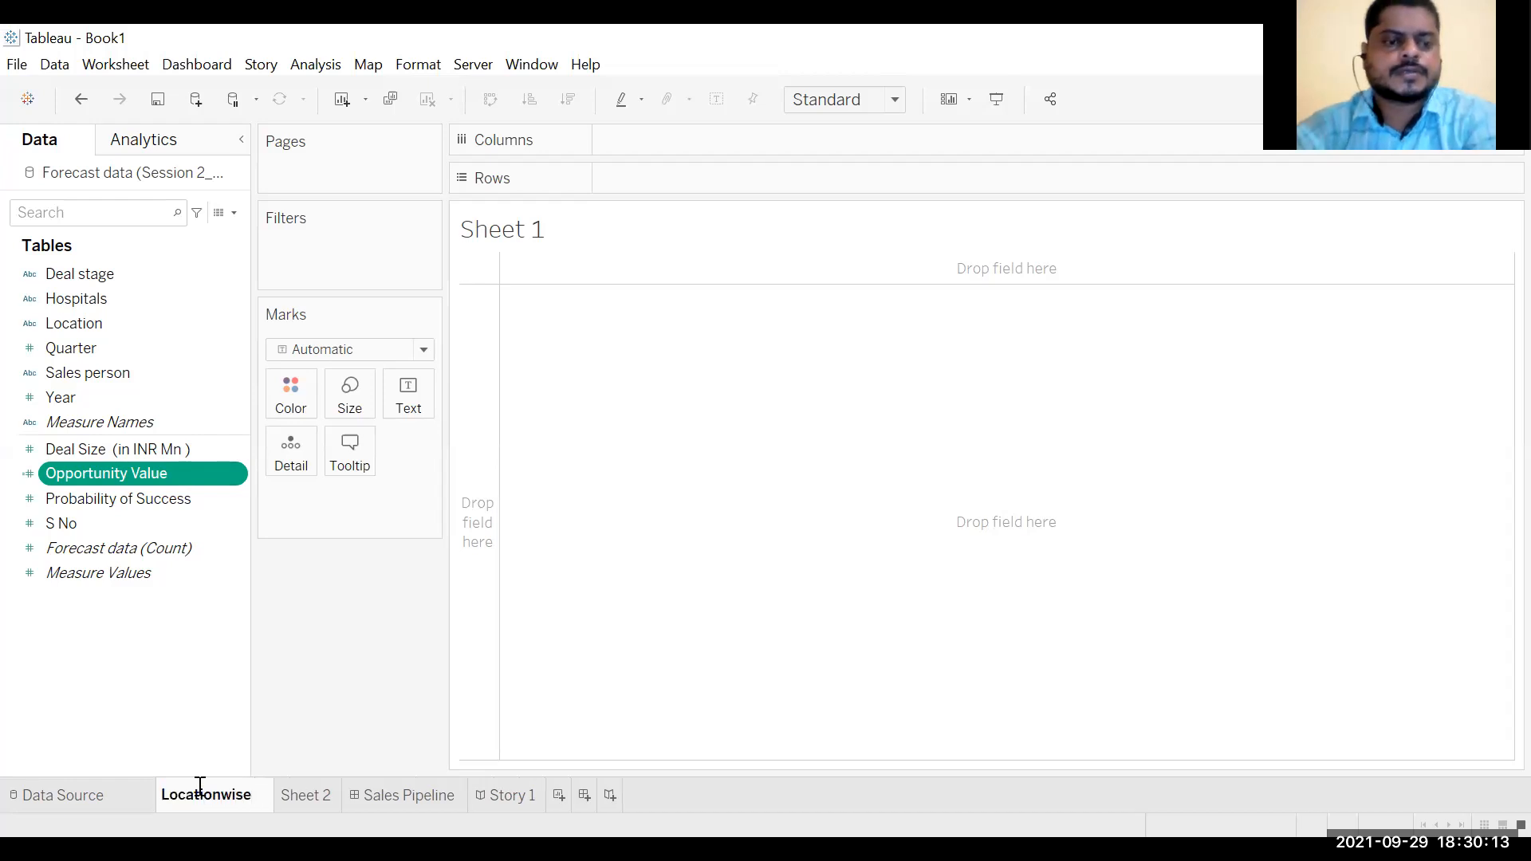
Step: Rename Sheet 2 as "Deal Stage wise"
click(327, 793)
double_click(313, 795)
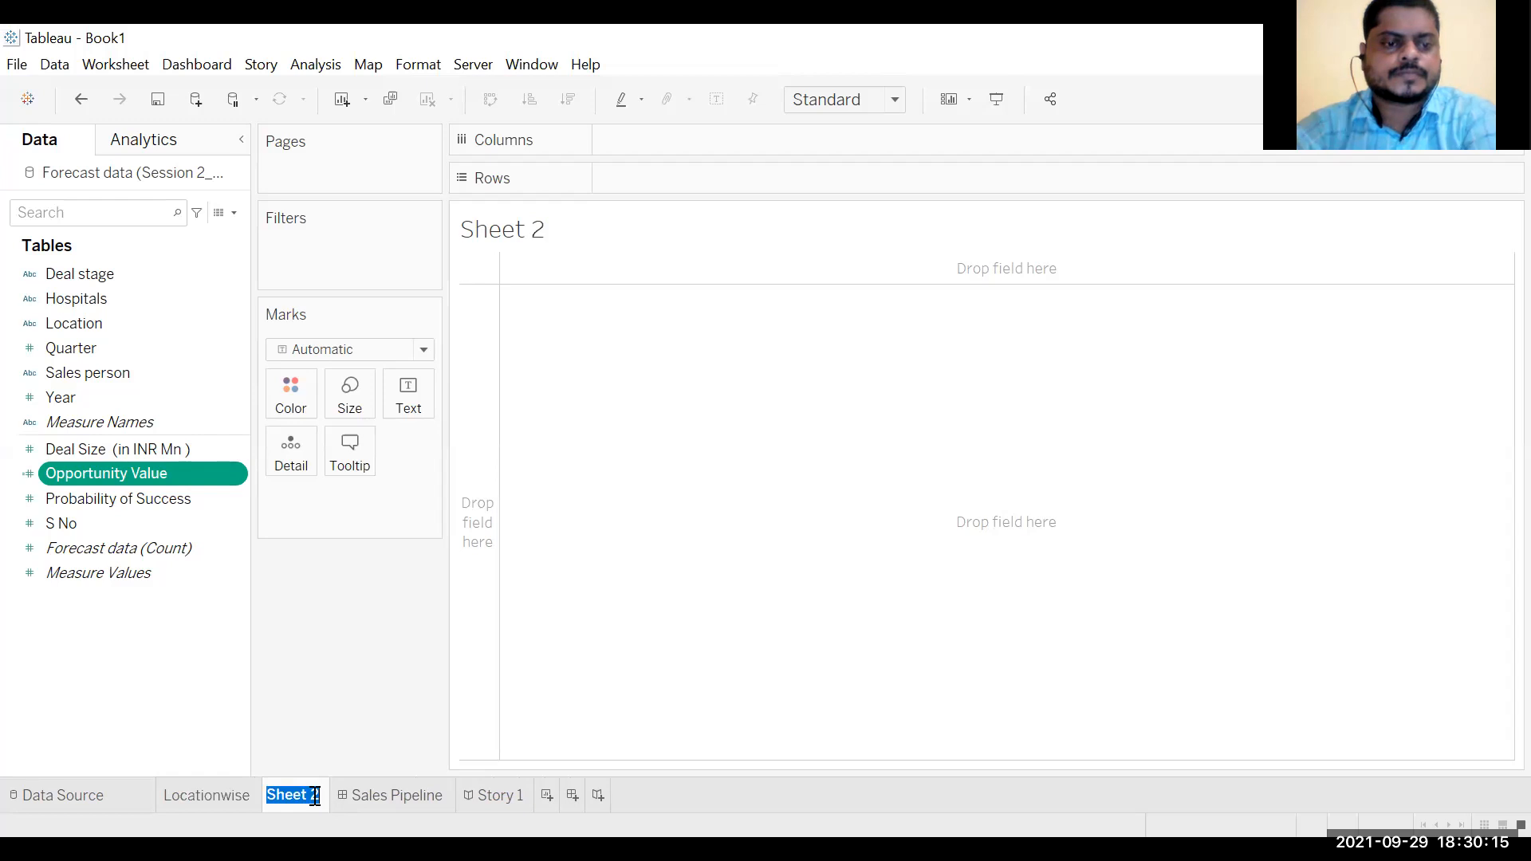
text(Del)
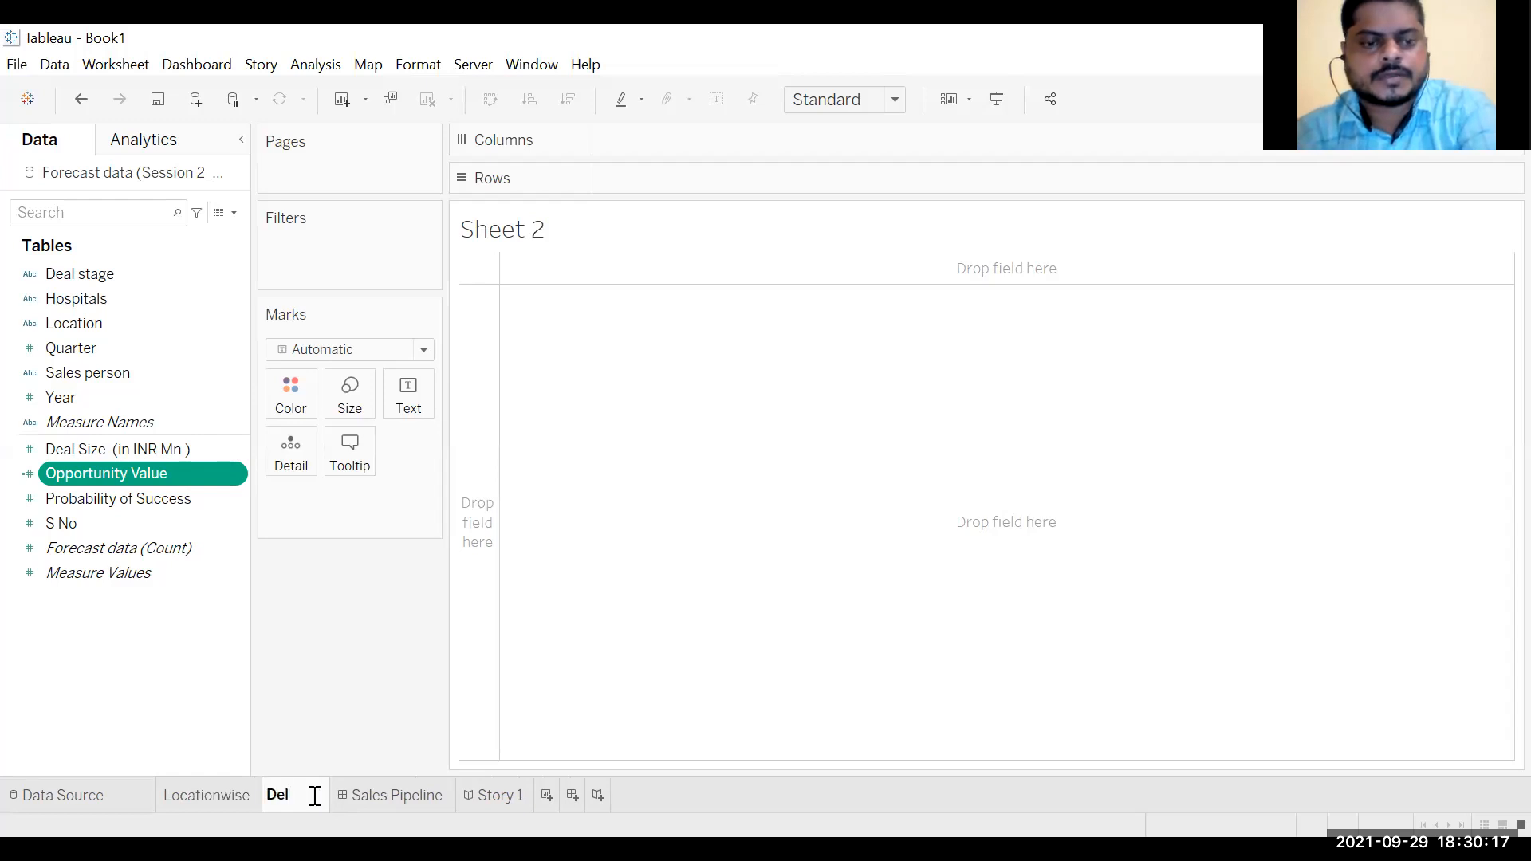
key(BackSpace)
text(al sta)
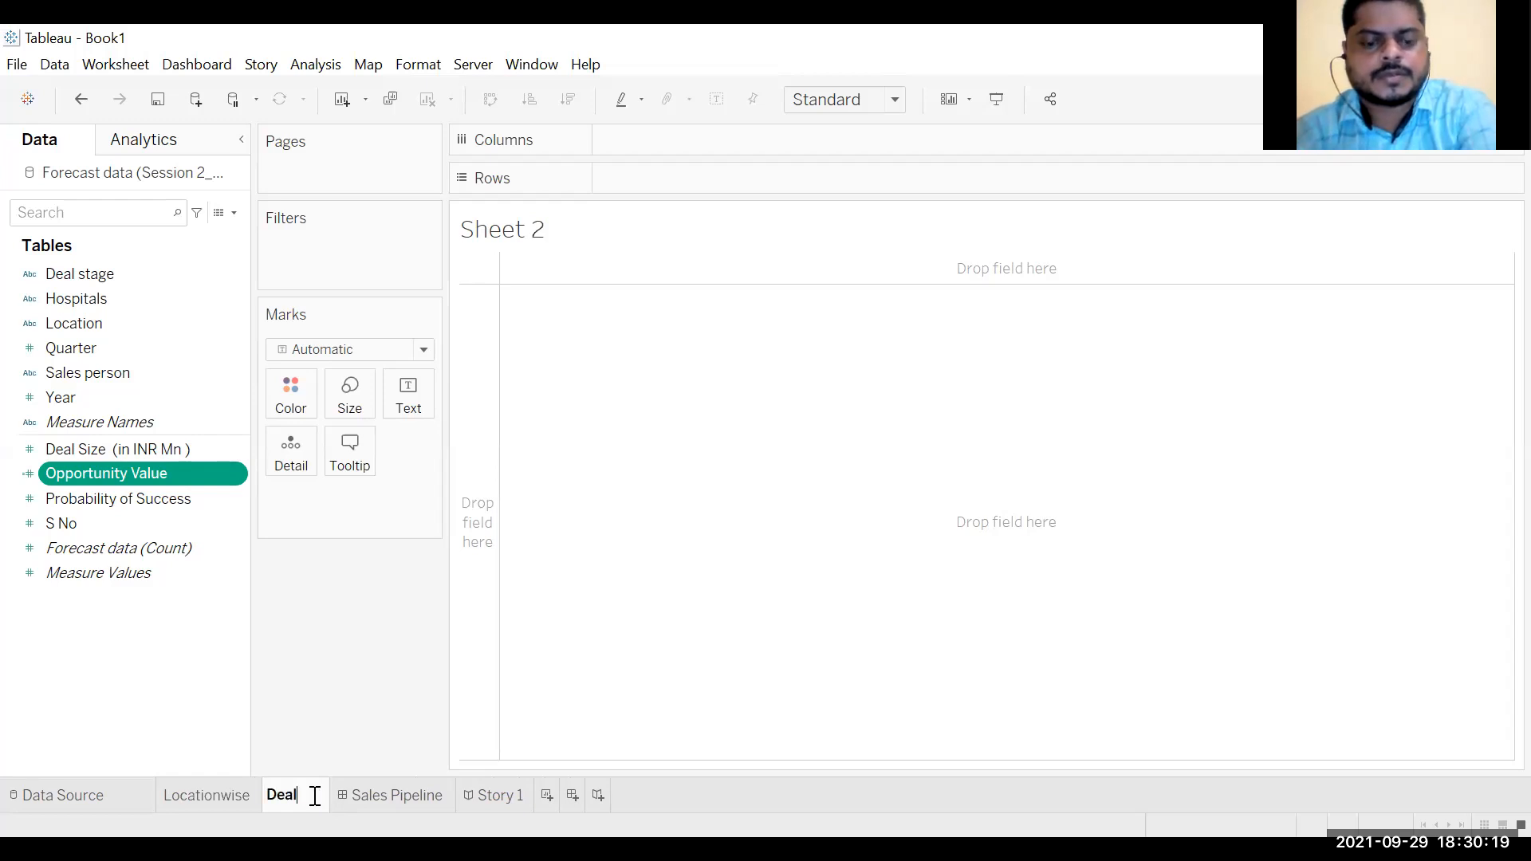
key(BackSpace)
key(BackSpace)
key(BackSpace)
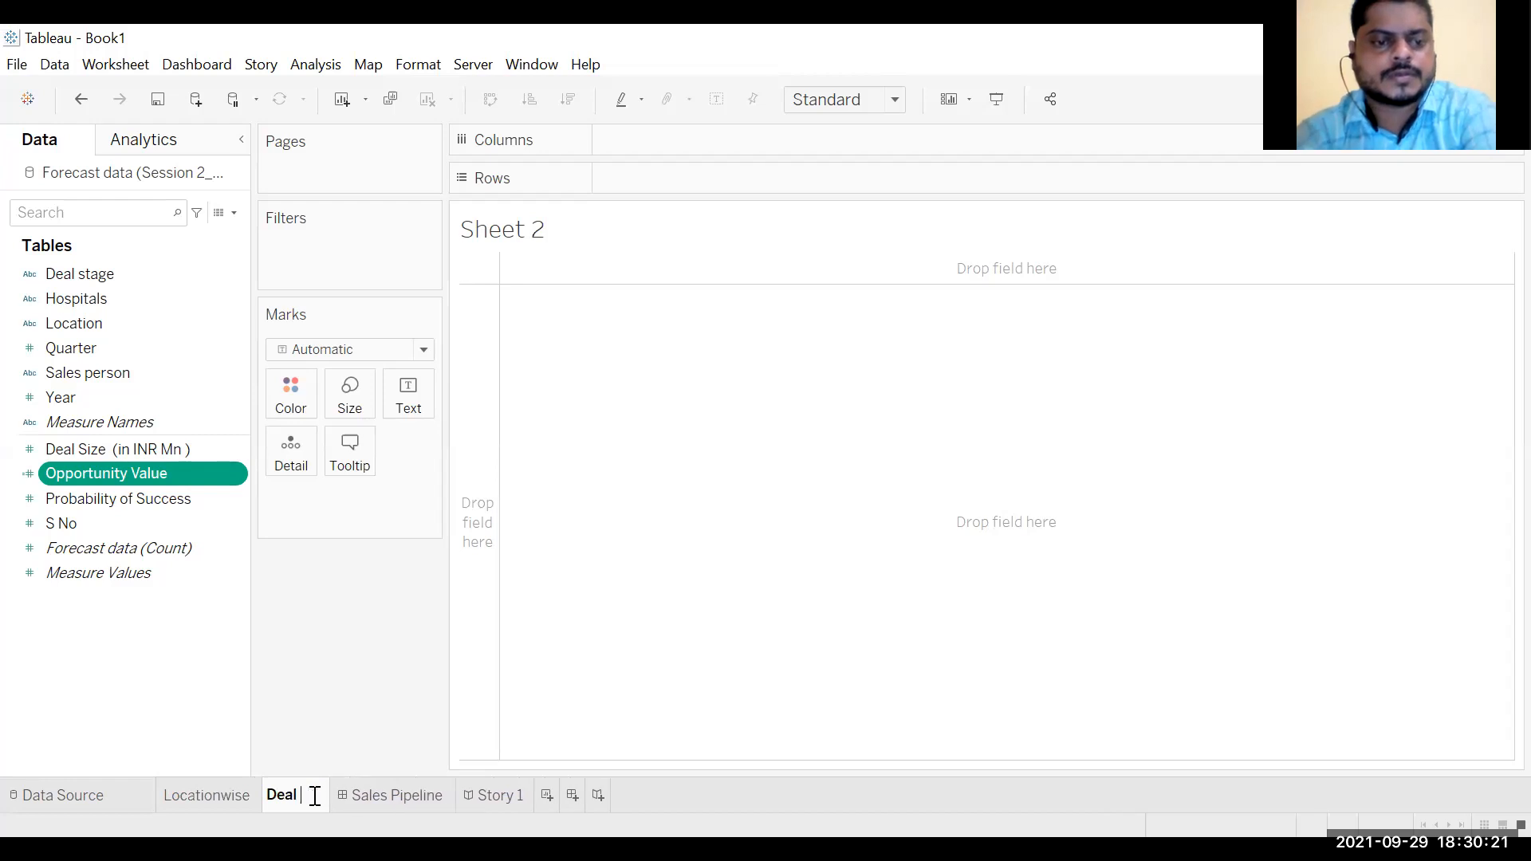
text(S)
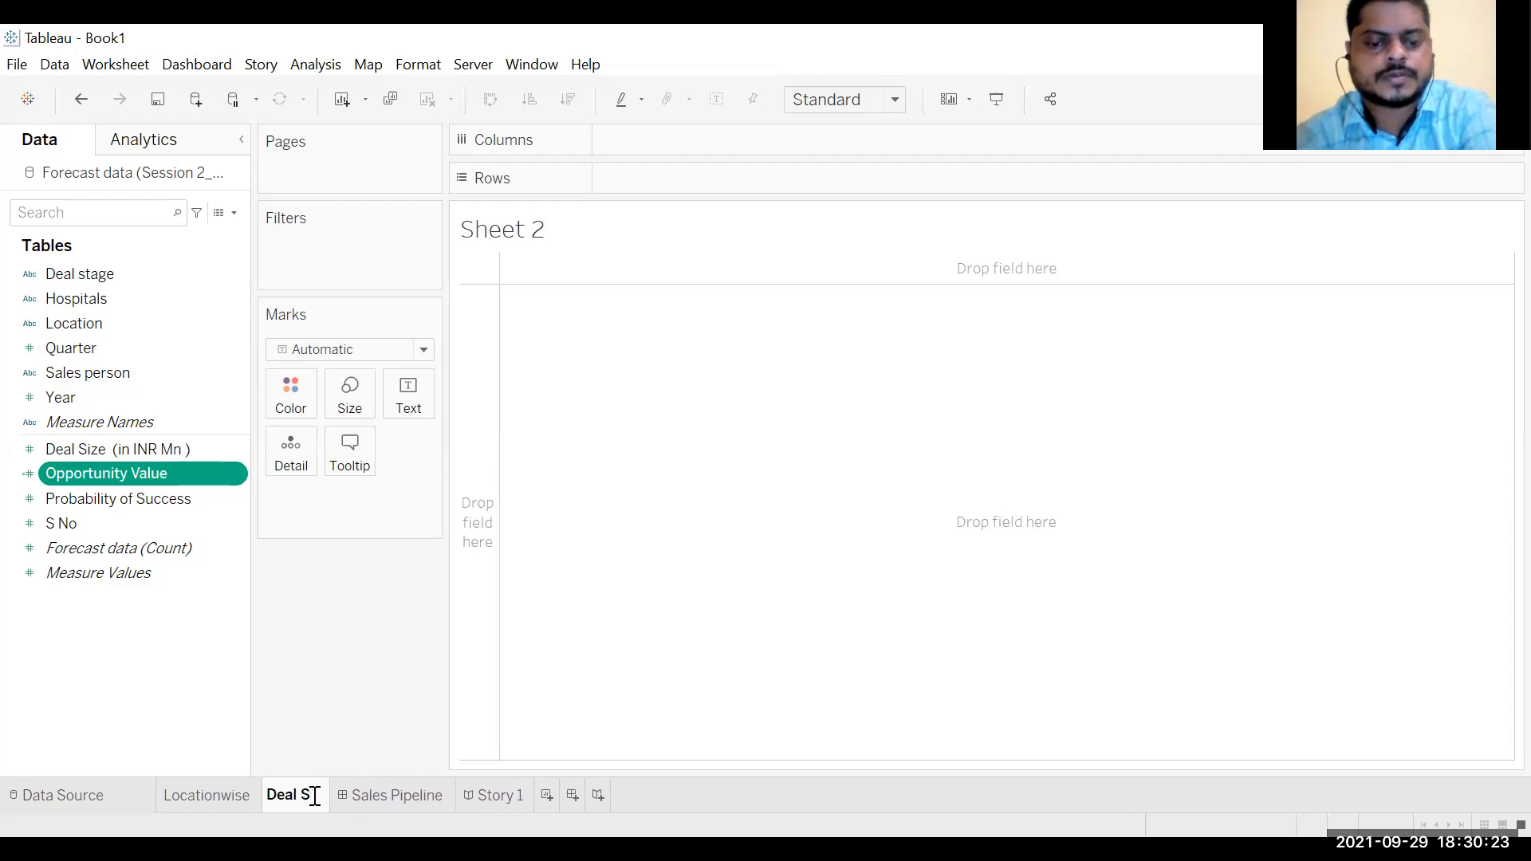
text(tage wise)
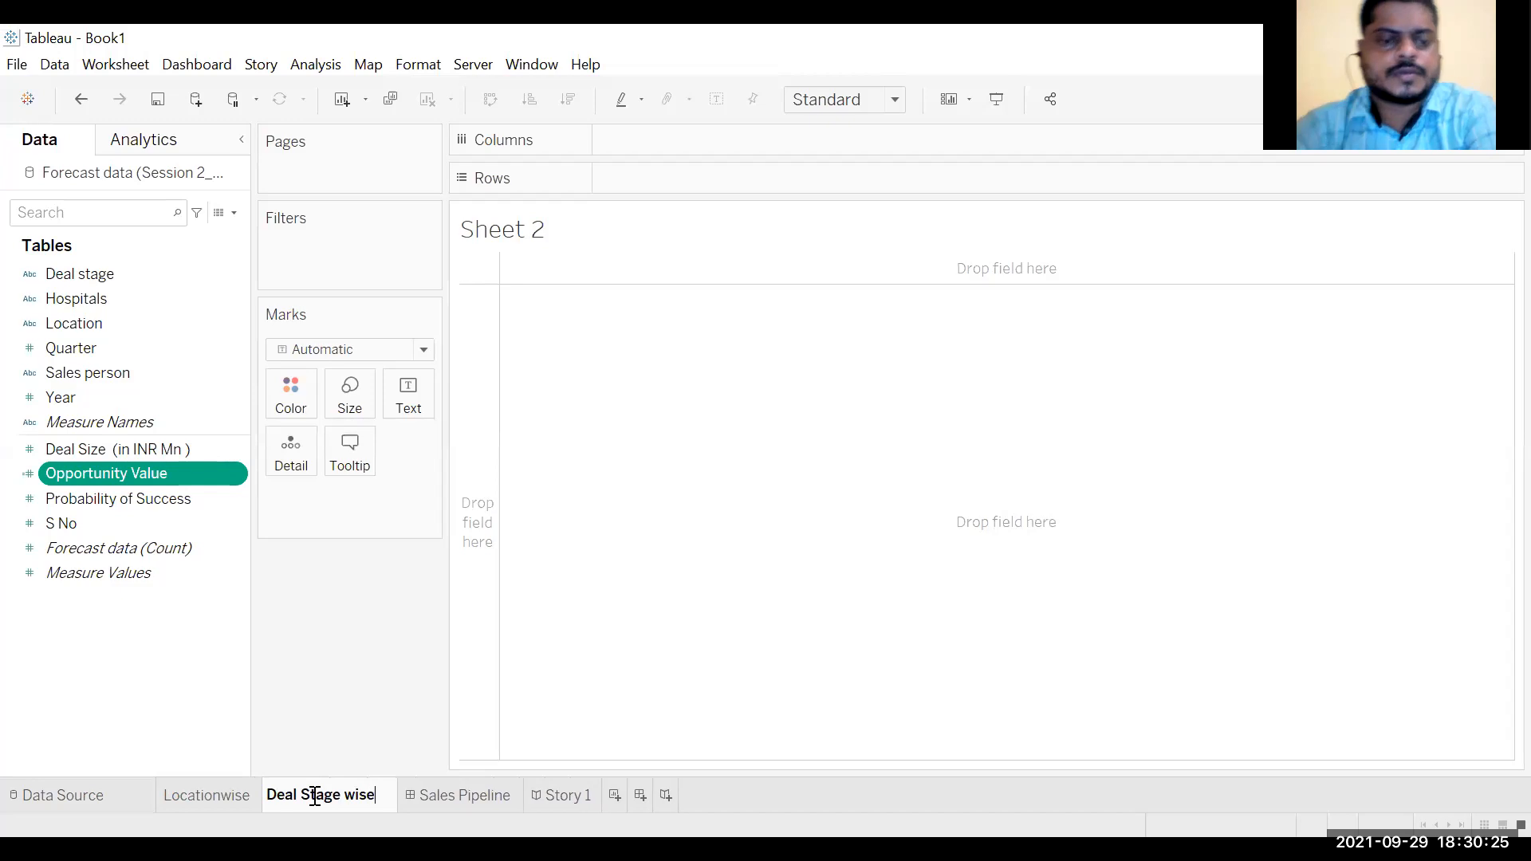
key(Return)
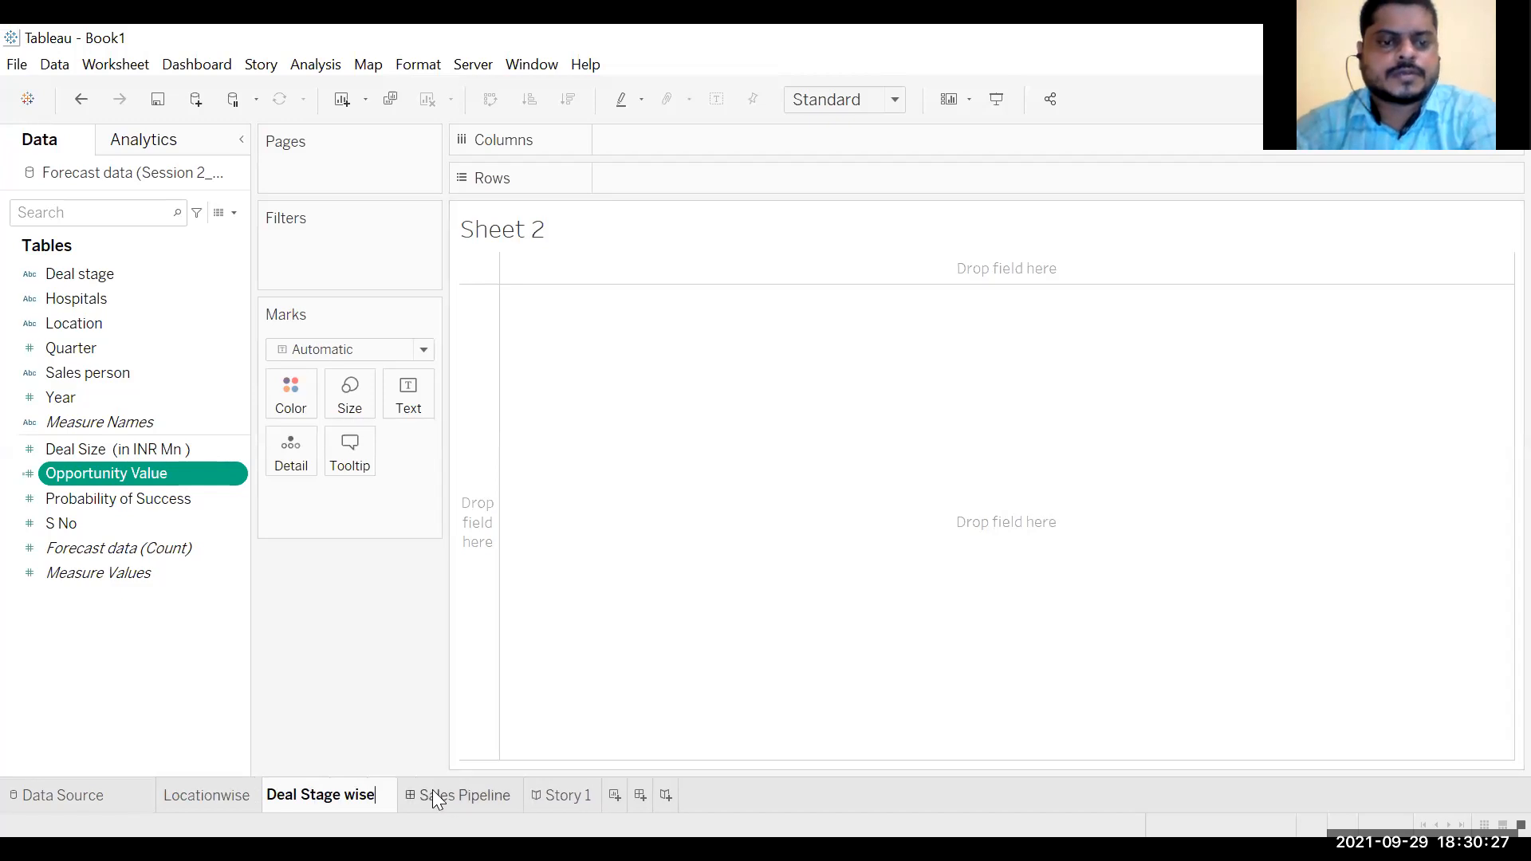
Step: Add two new worksheets and place them between Deal Stage wise and the Sales Pipeline dashboard
click(613, 795)
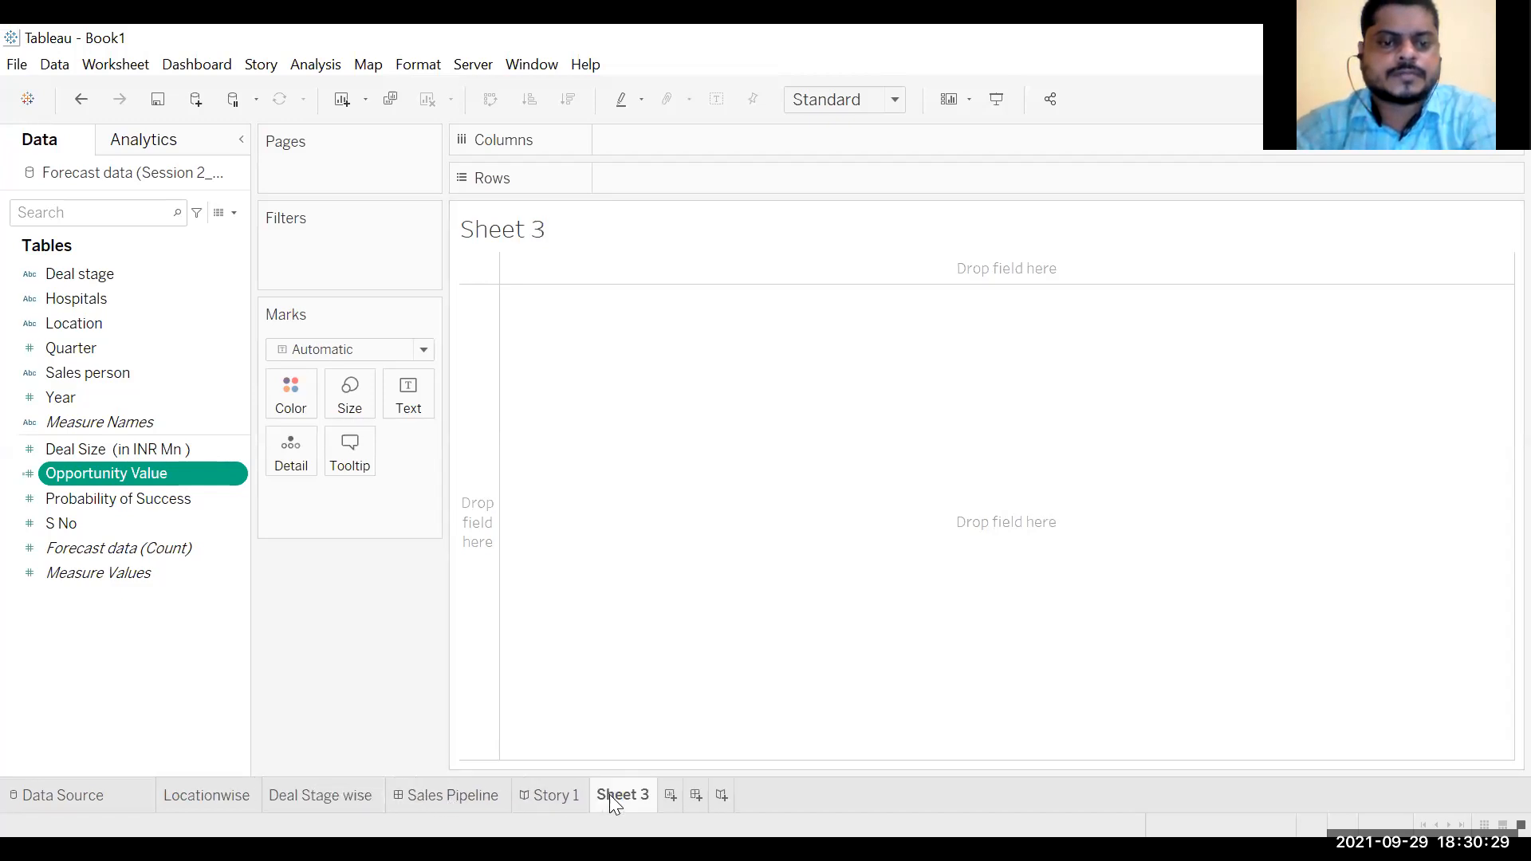
drag(609, 794, 391, 793)
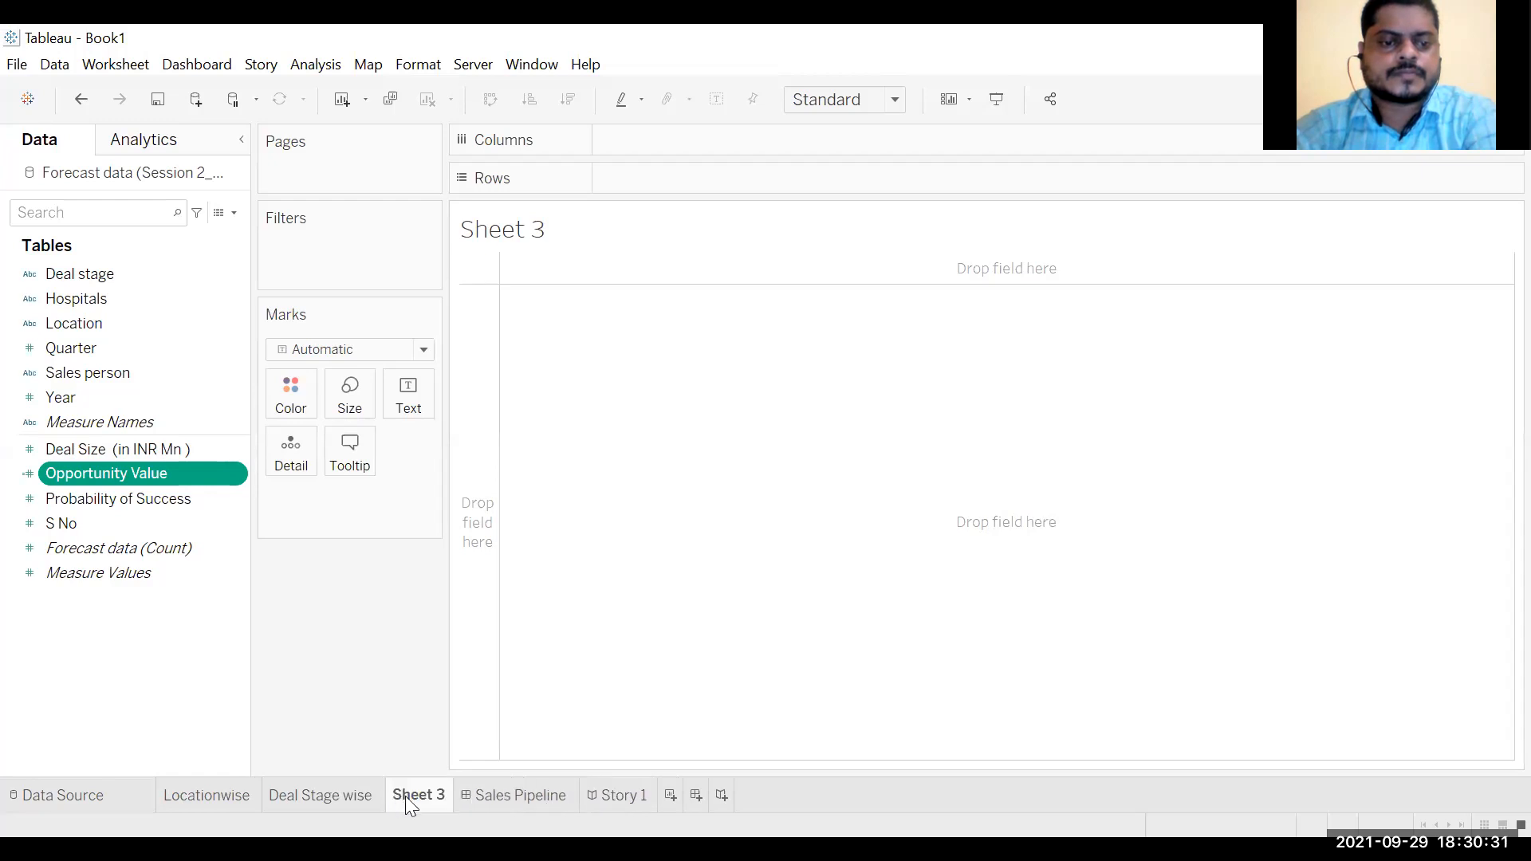
click(670, 800)
drag(674, 797, 458, 798)
Step: Rename Sheet 3 as "Sales Person Wise"
double_click(436, 796)
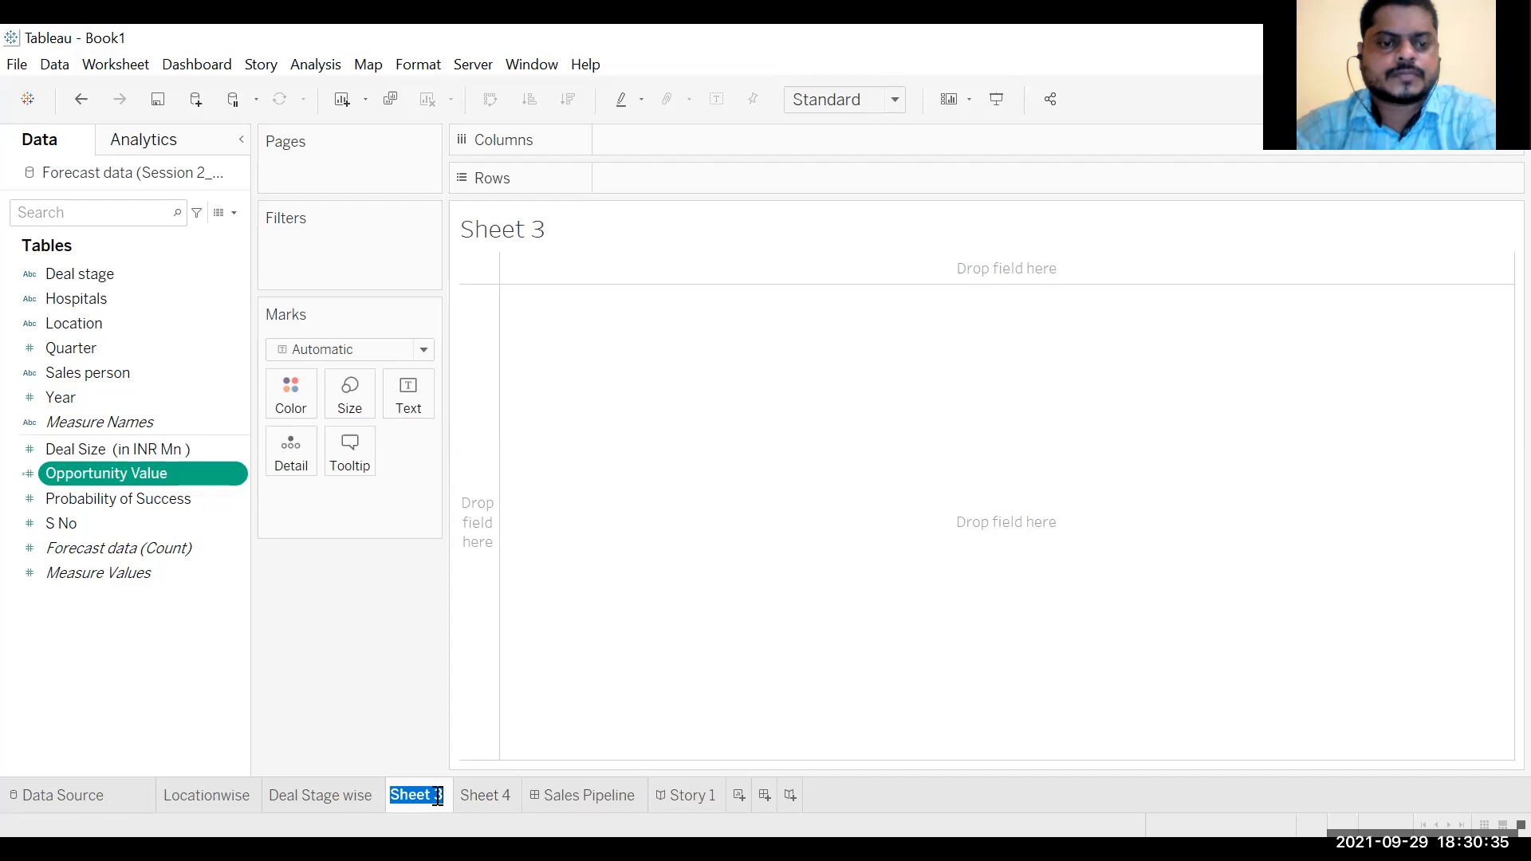
text(Sales)
text( F)
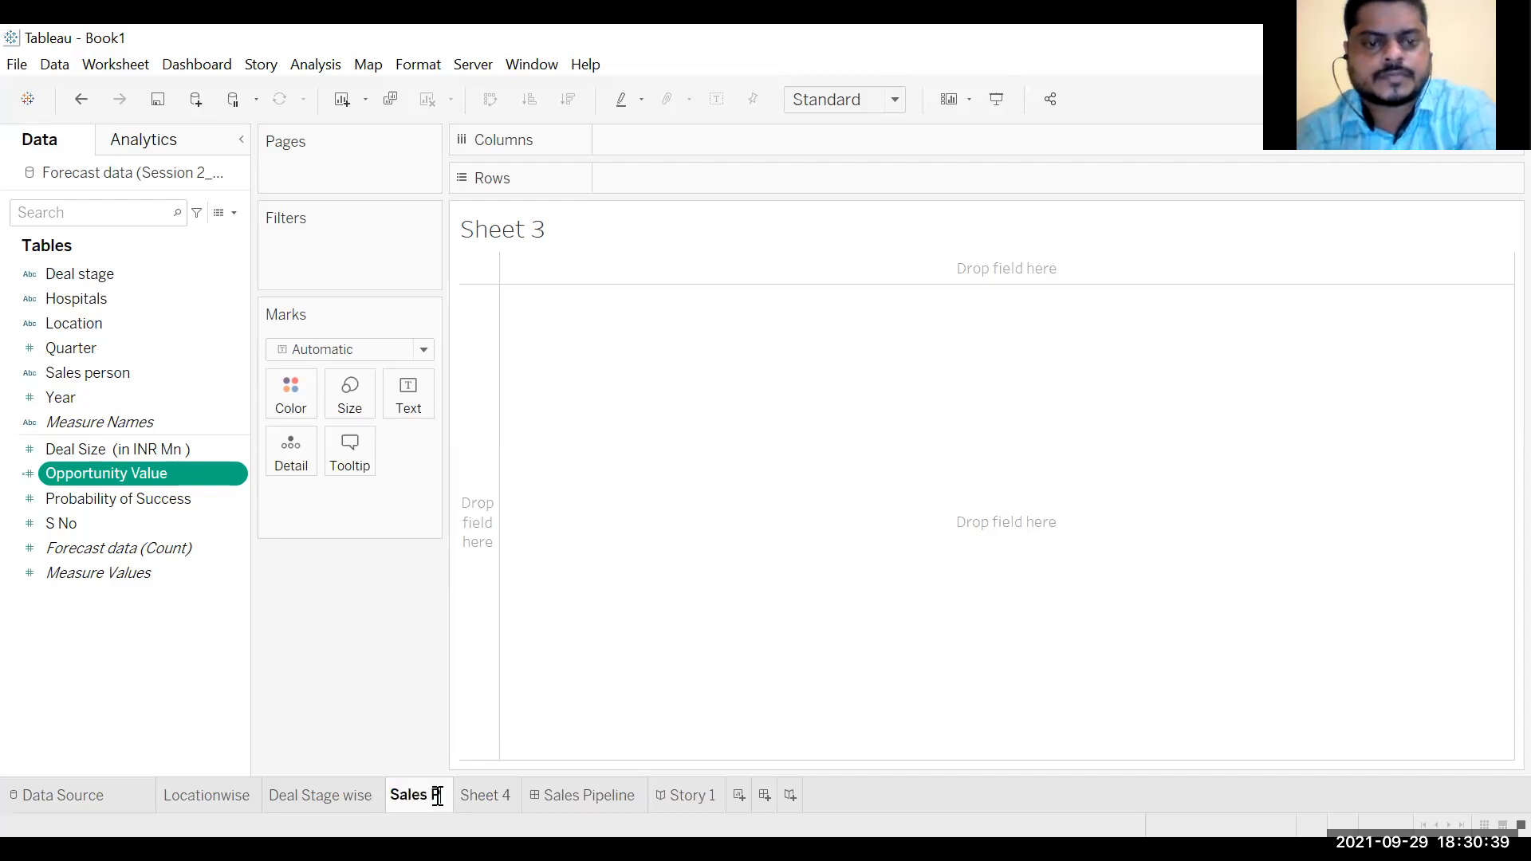
text(erson )
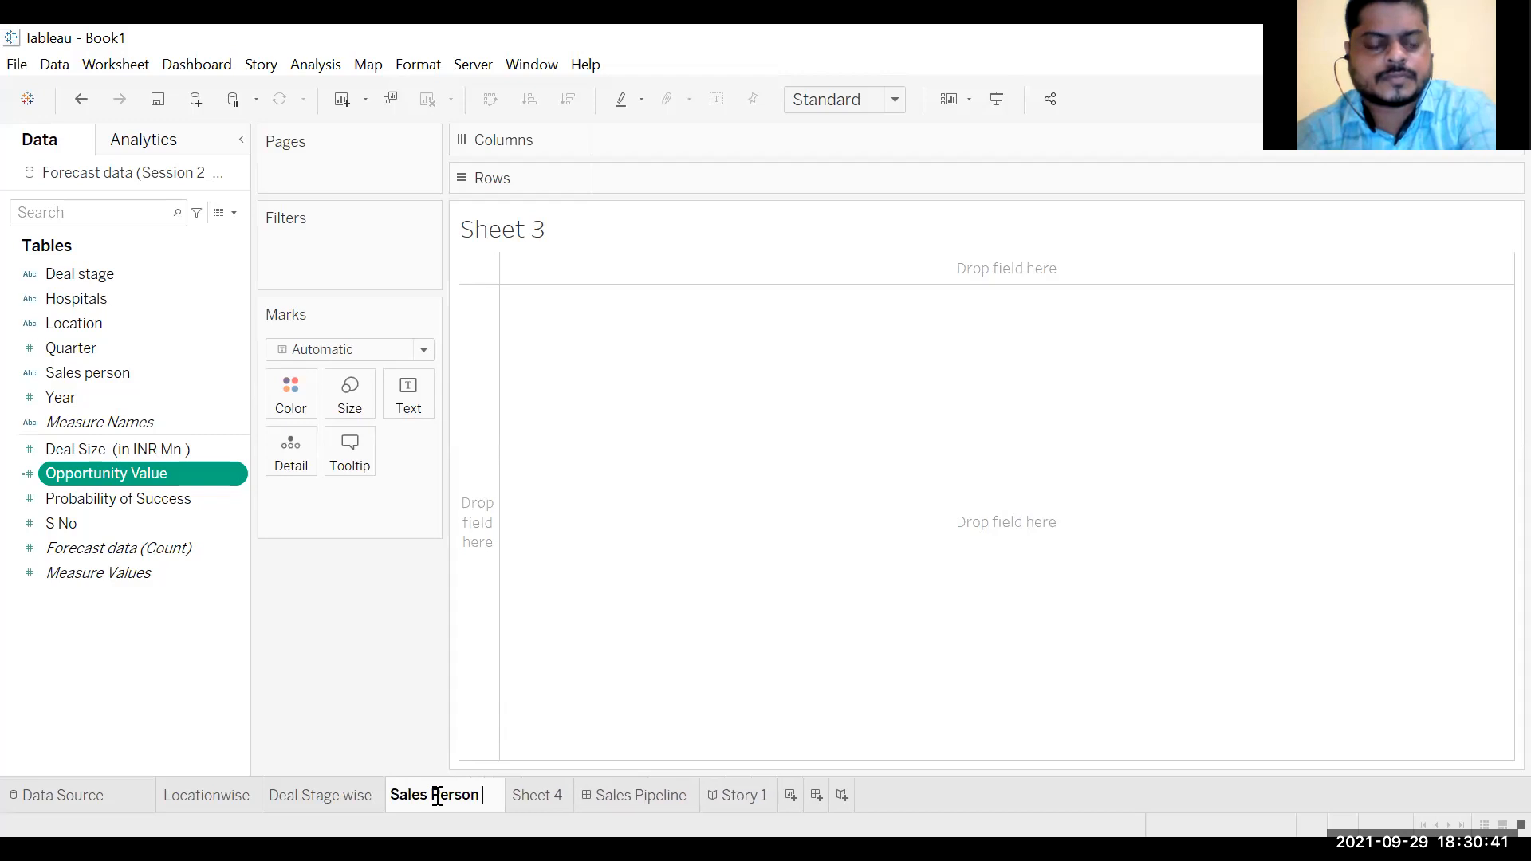
text(Wise)
key(Return)
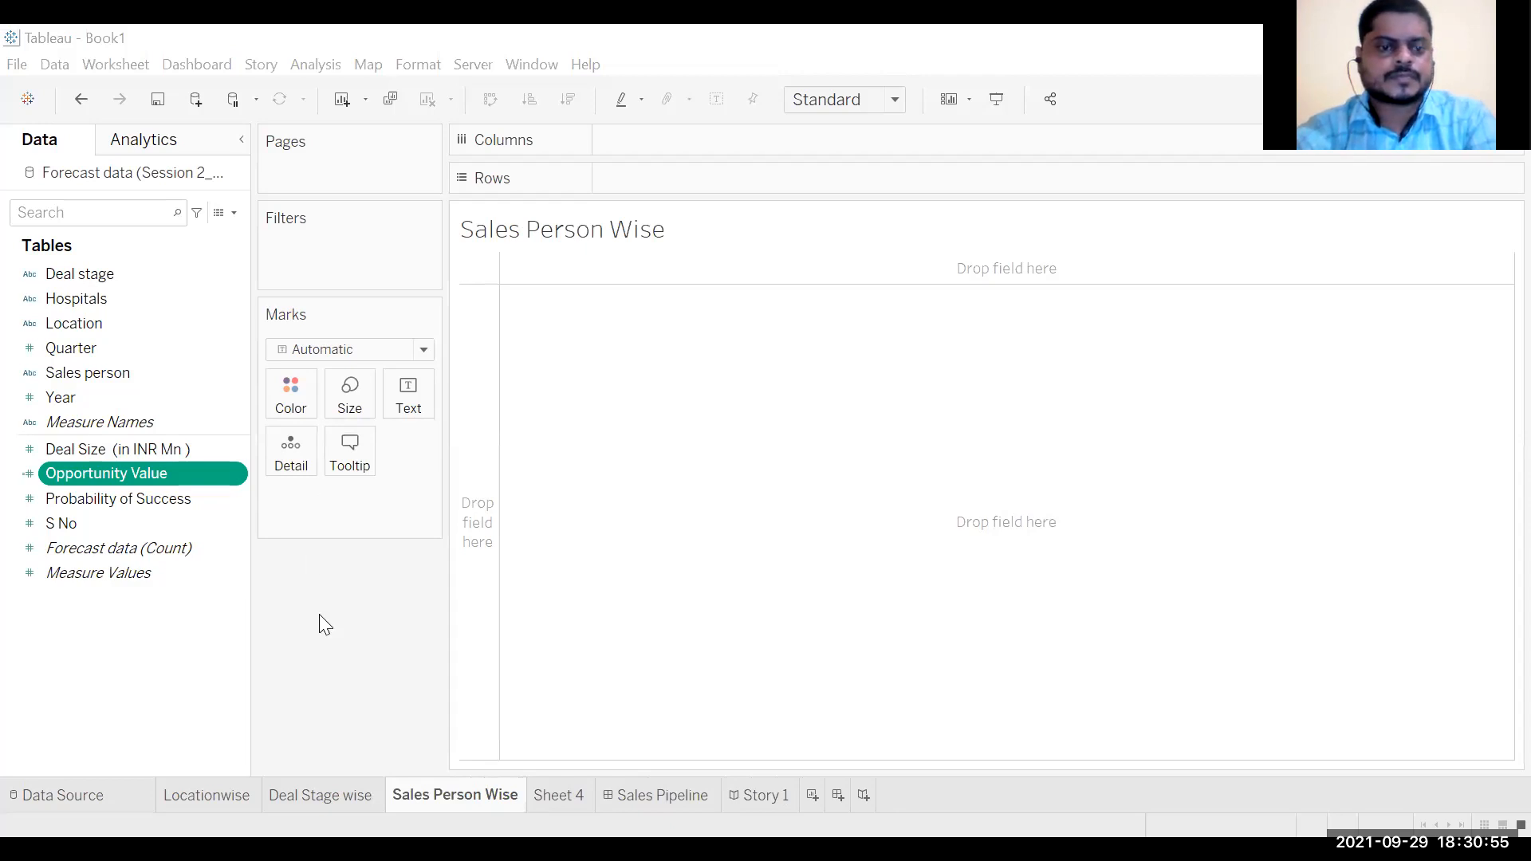
Step: Rename Sheet 4 as "Quarterwise" and go back to the Locationwise worksheet
double_click(562, 796)
text(Quarterwise)
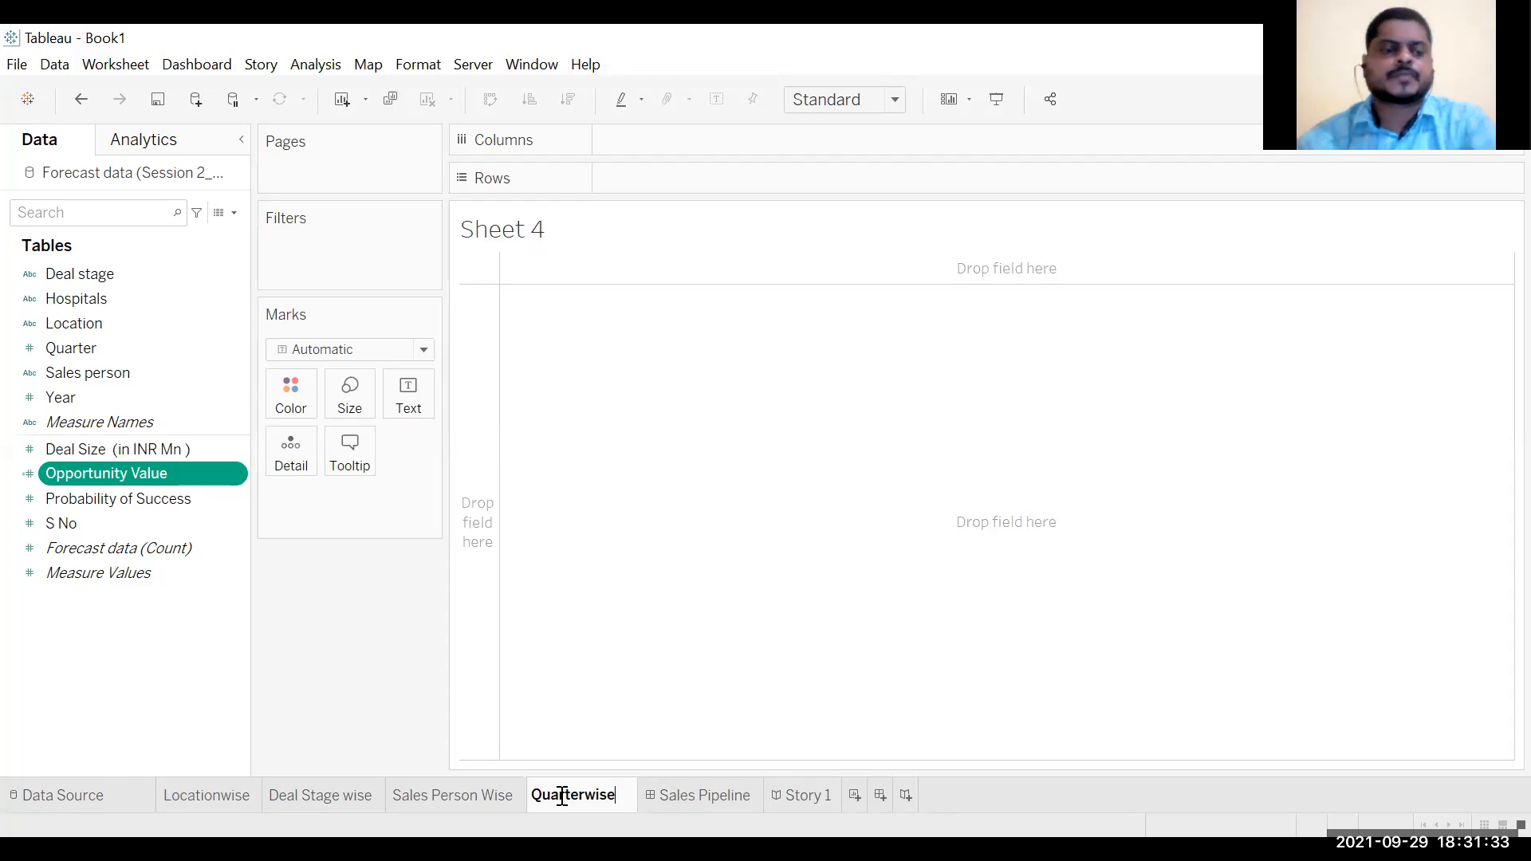
click(224, 801)
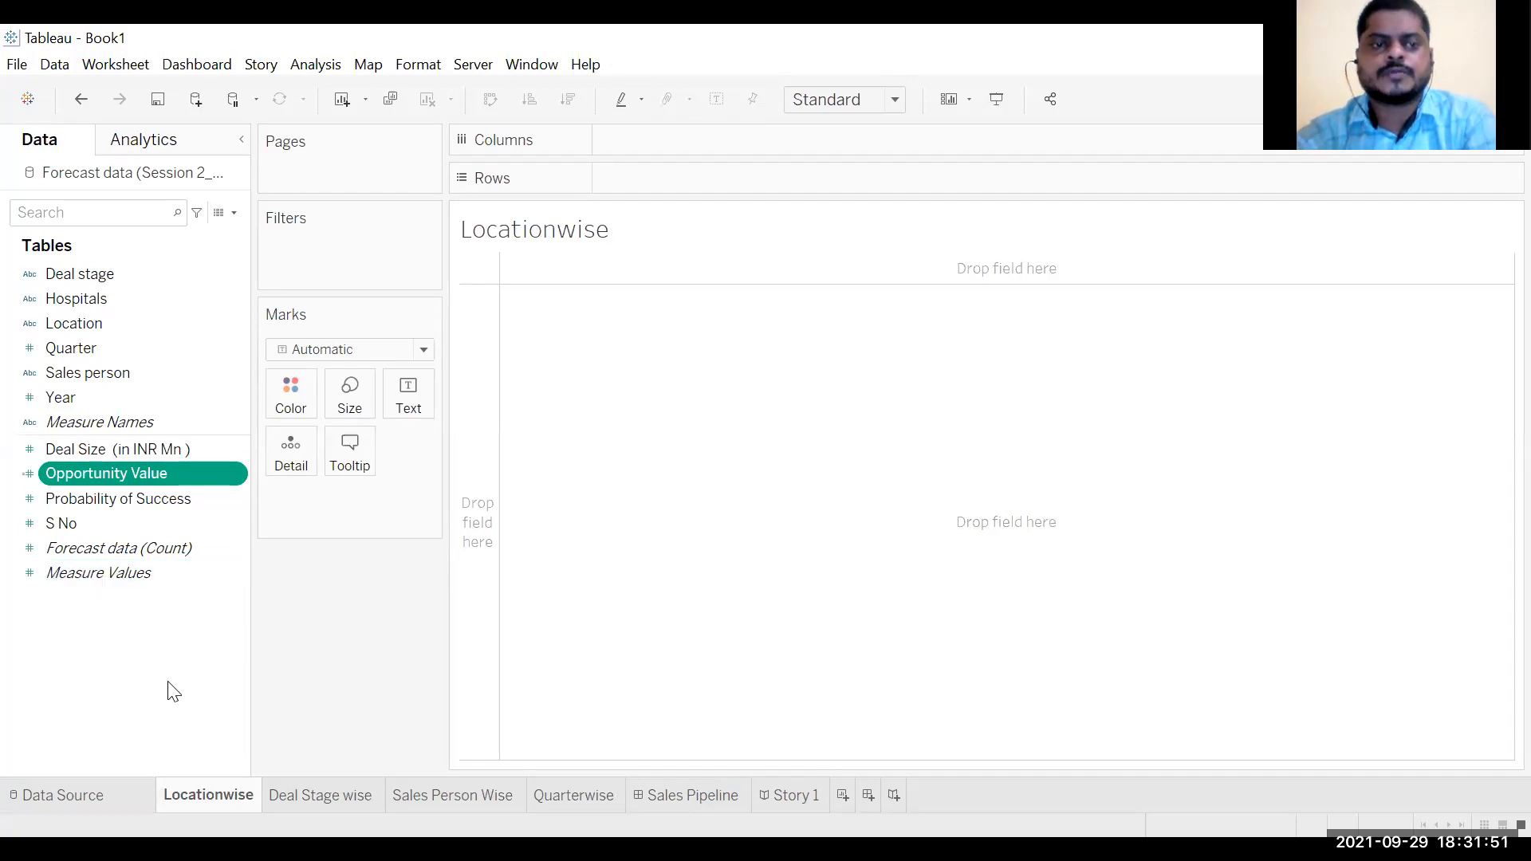
click(152, 497)
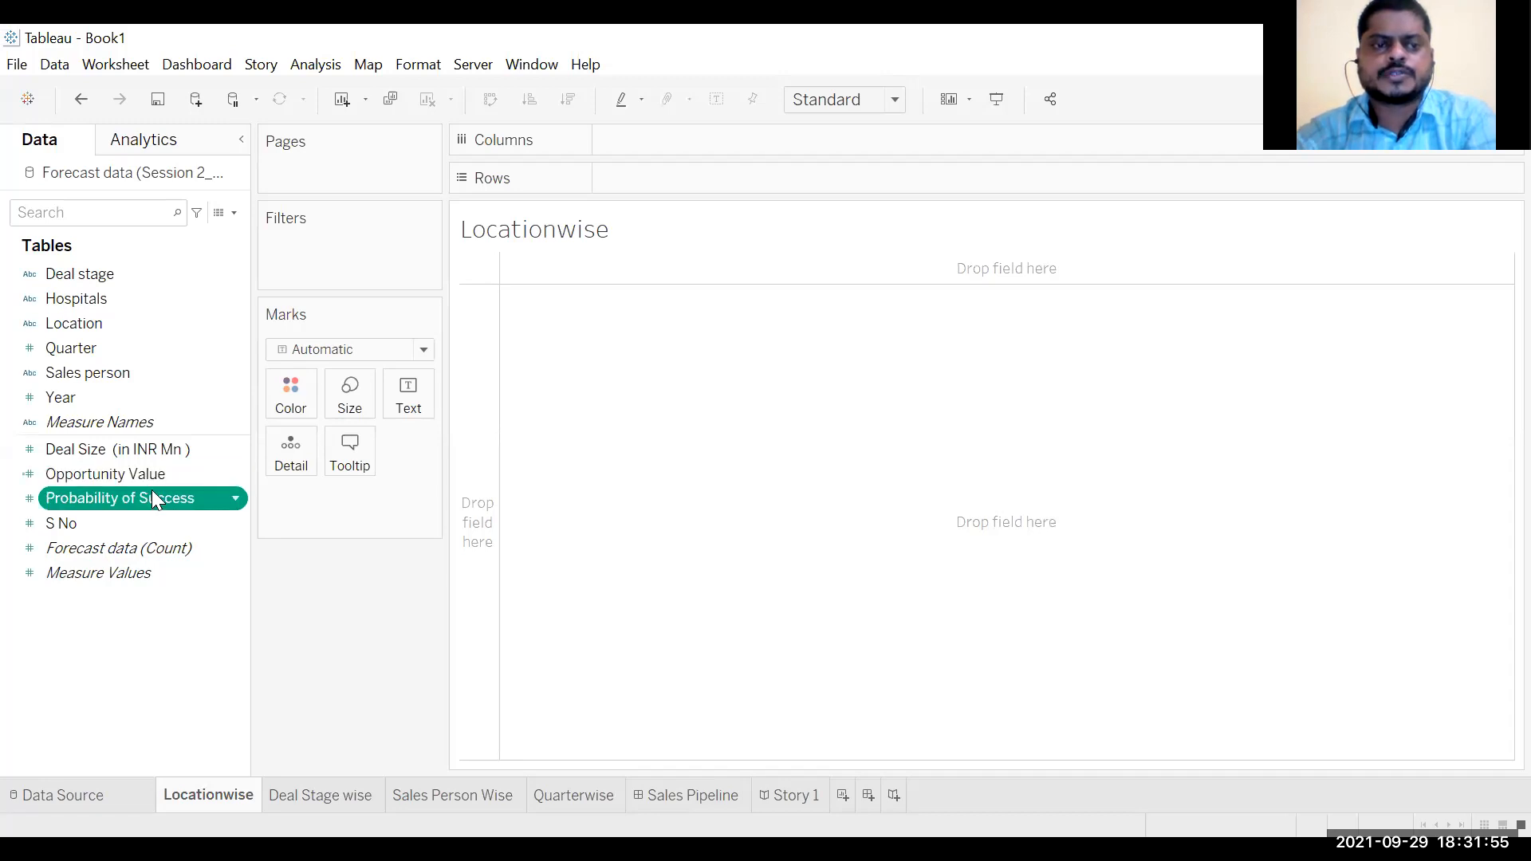
click(152, 493)
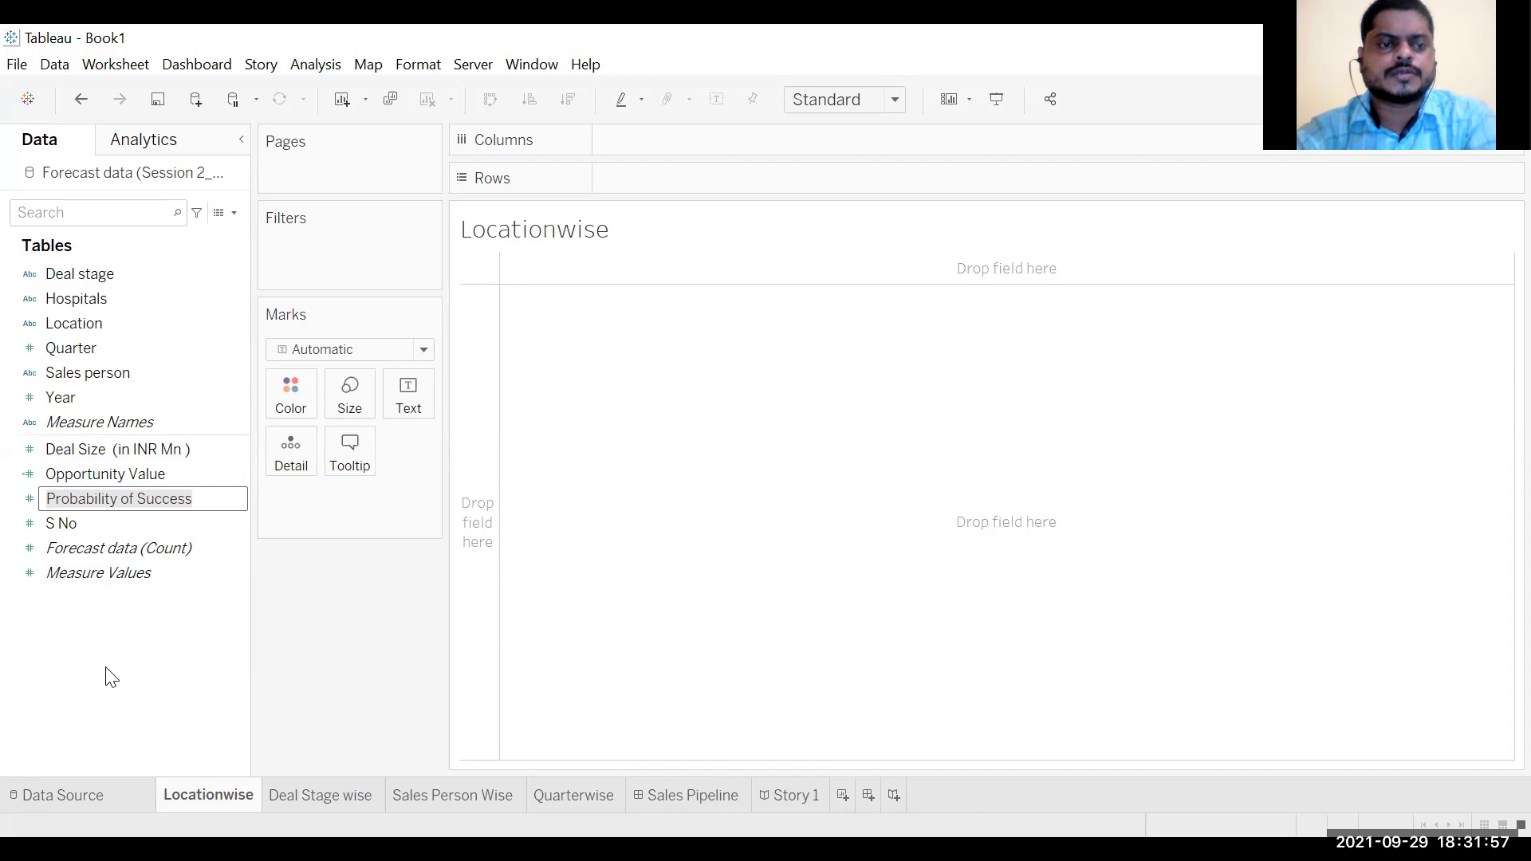
click(105, 669)
click(156, 492)
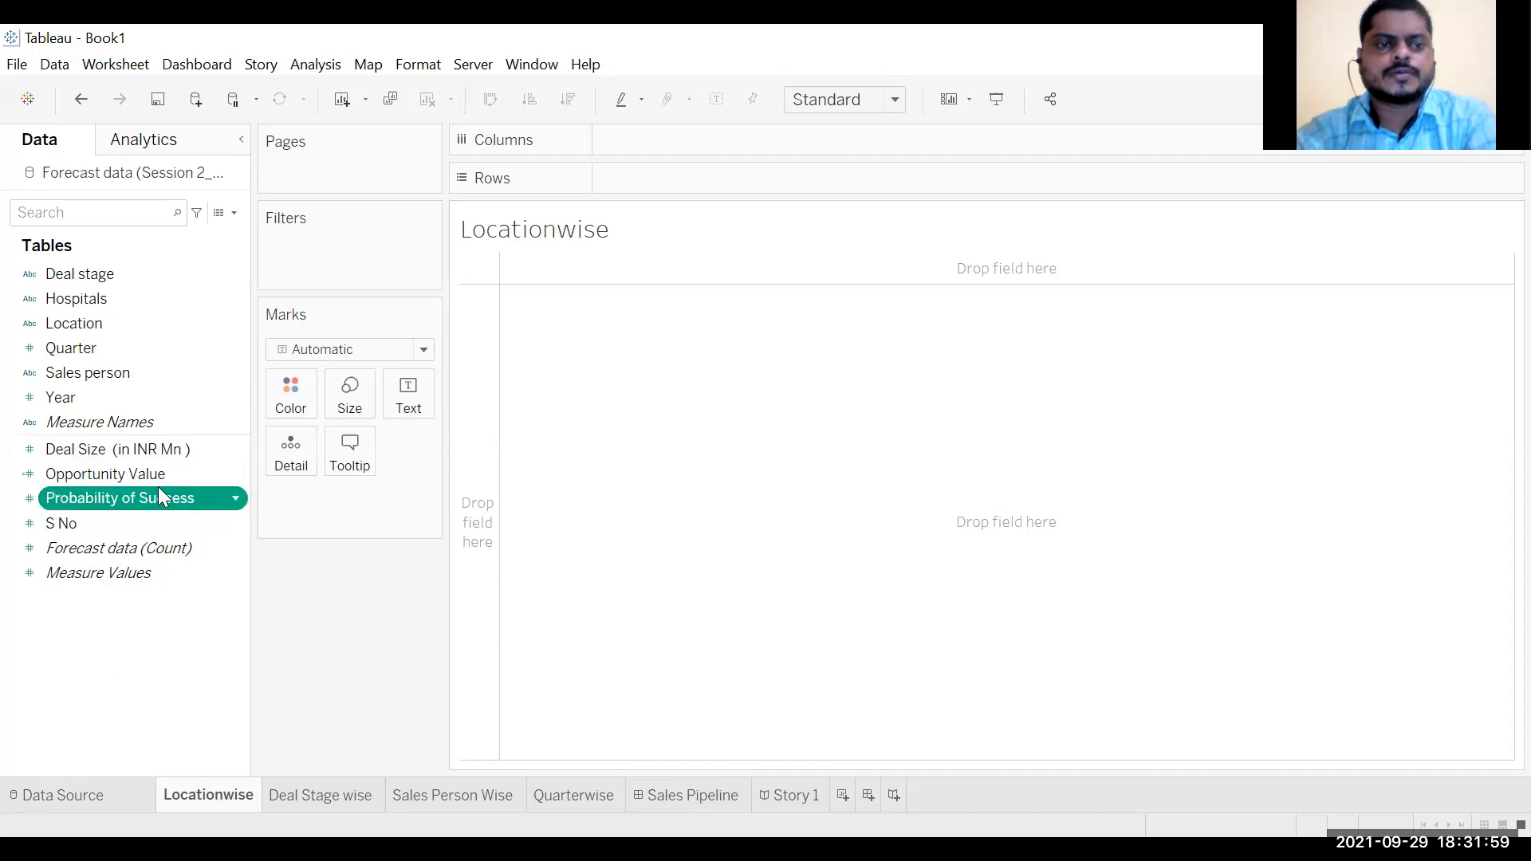
drag(169, 469, 170, 471)
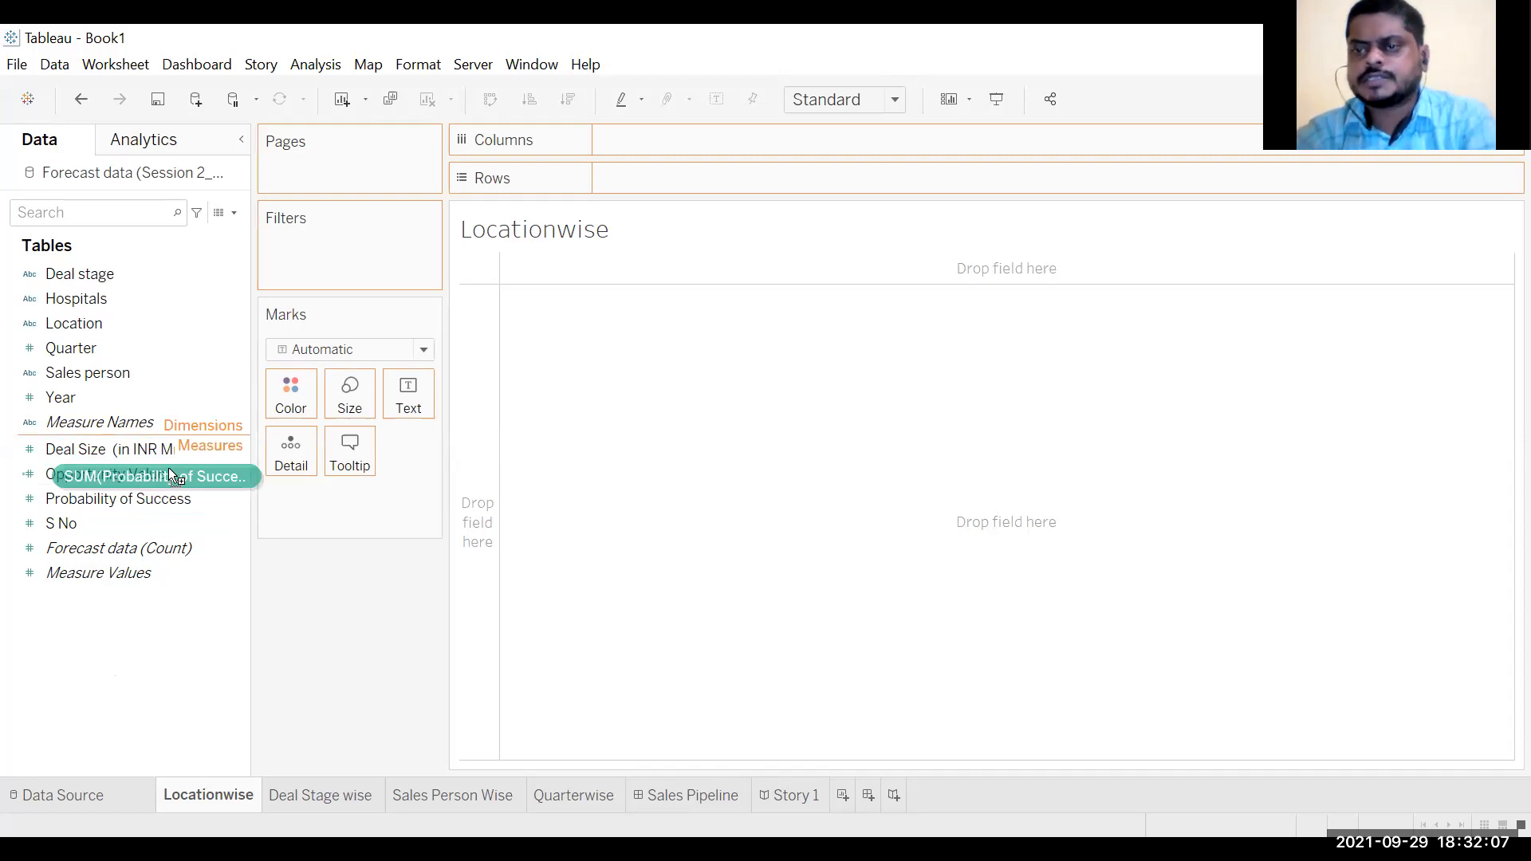
drag(169, 467, 169, 468)
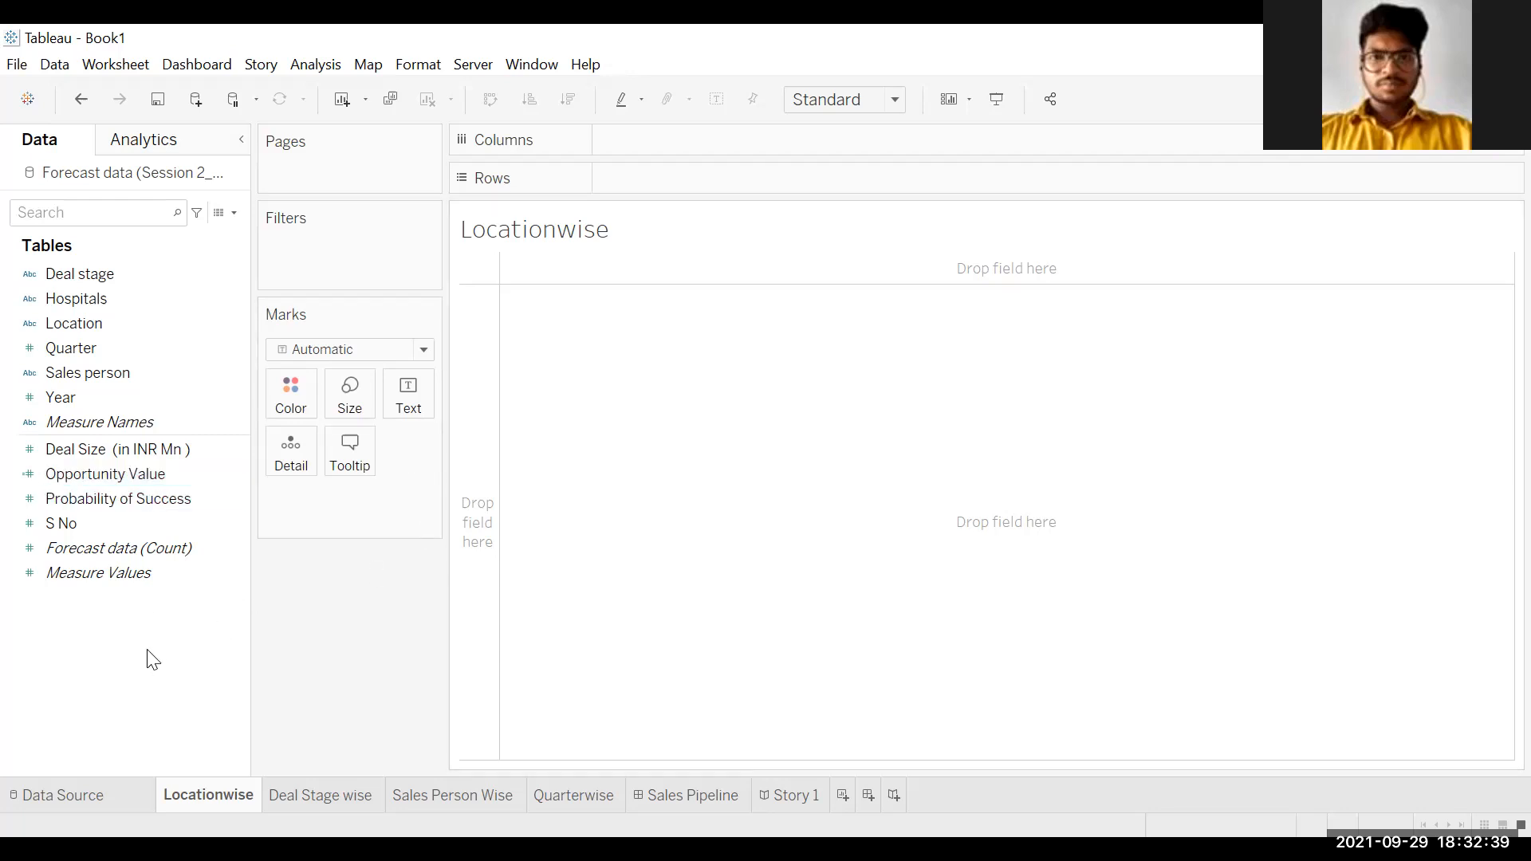
Step: Open the Opportunity Value calculated field for editing to review its formula, and close it without changes
click(142, 476)
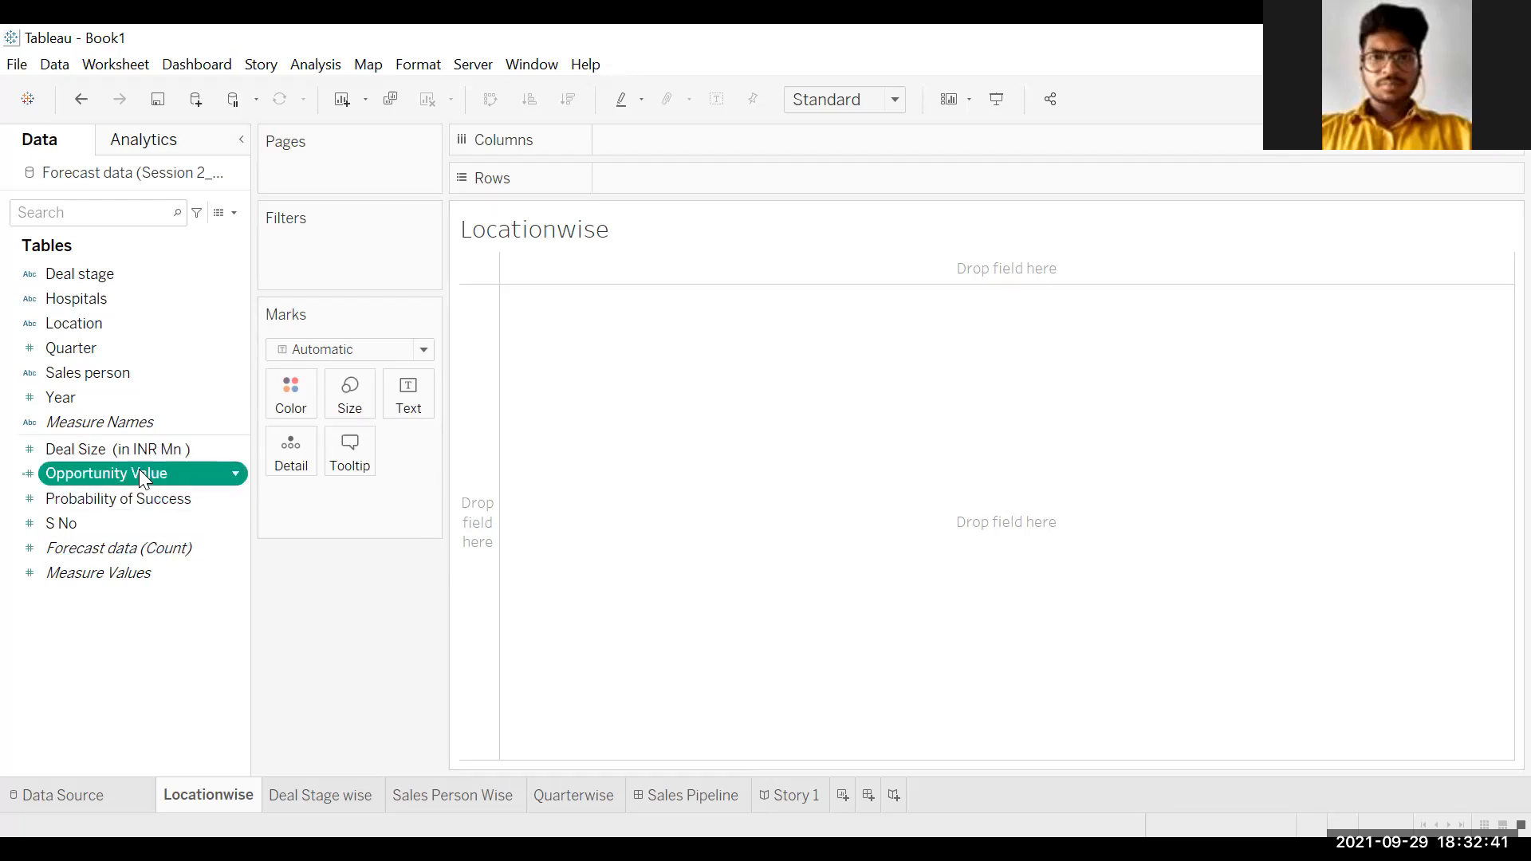
right_click(144, 477)
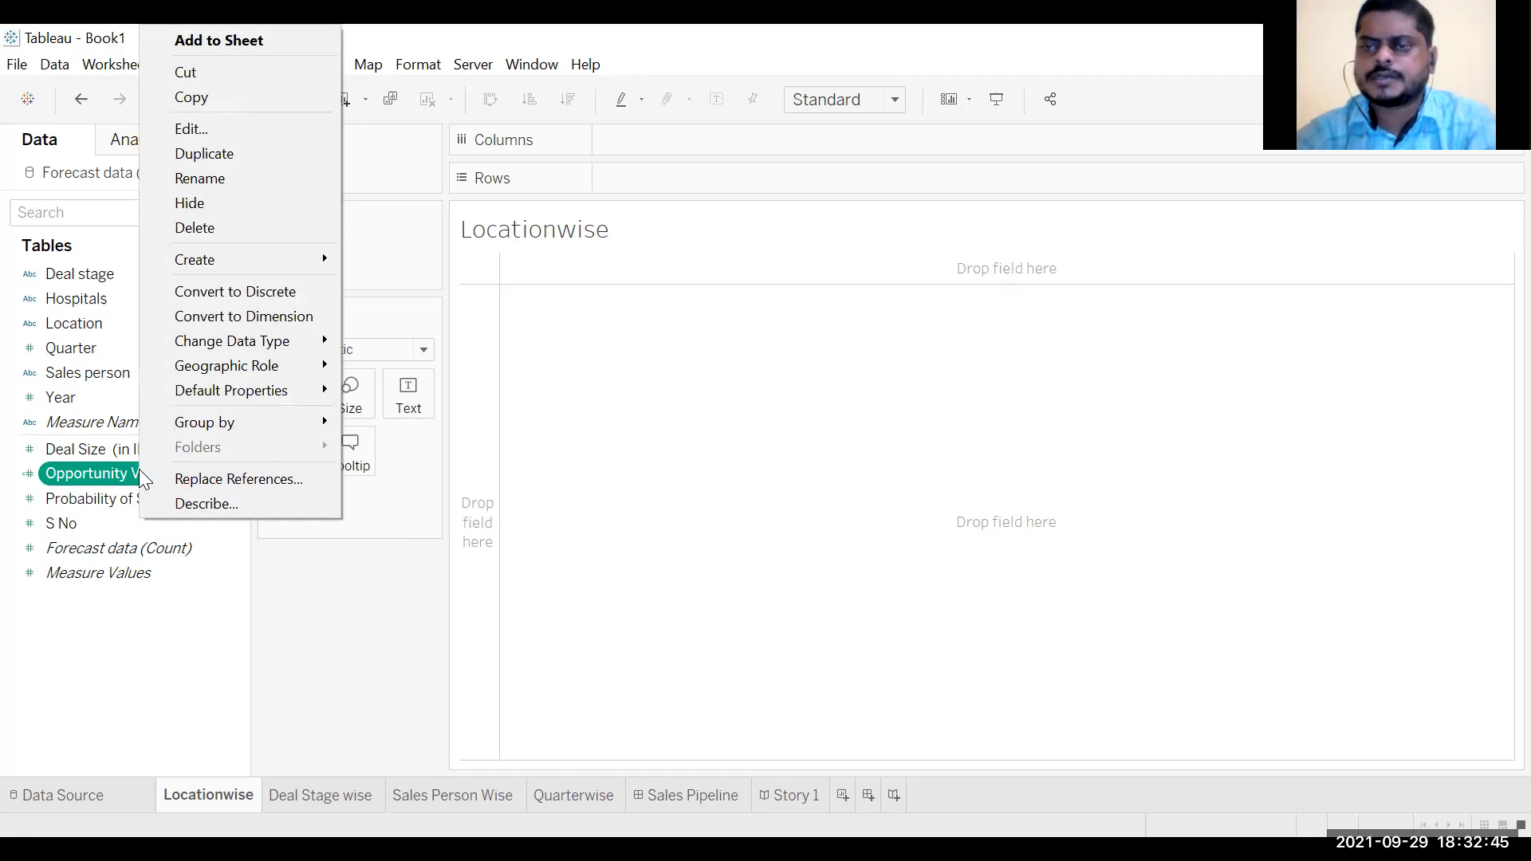
click(219, 142)
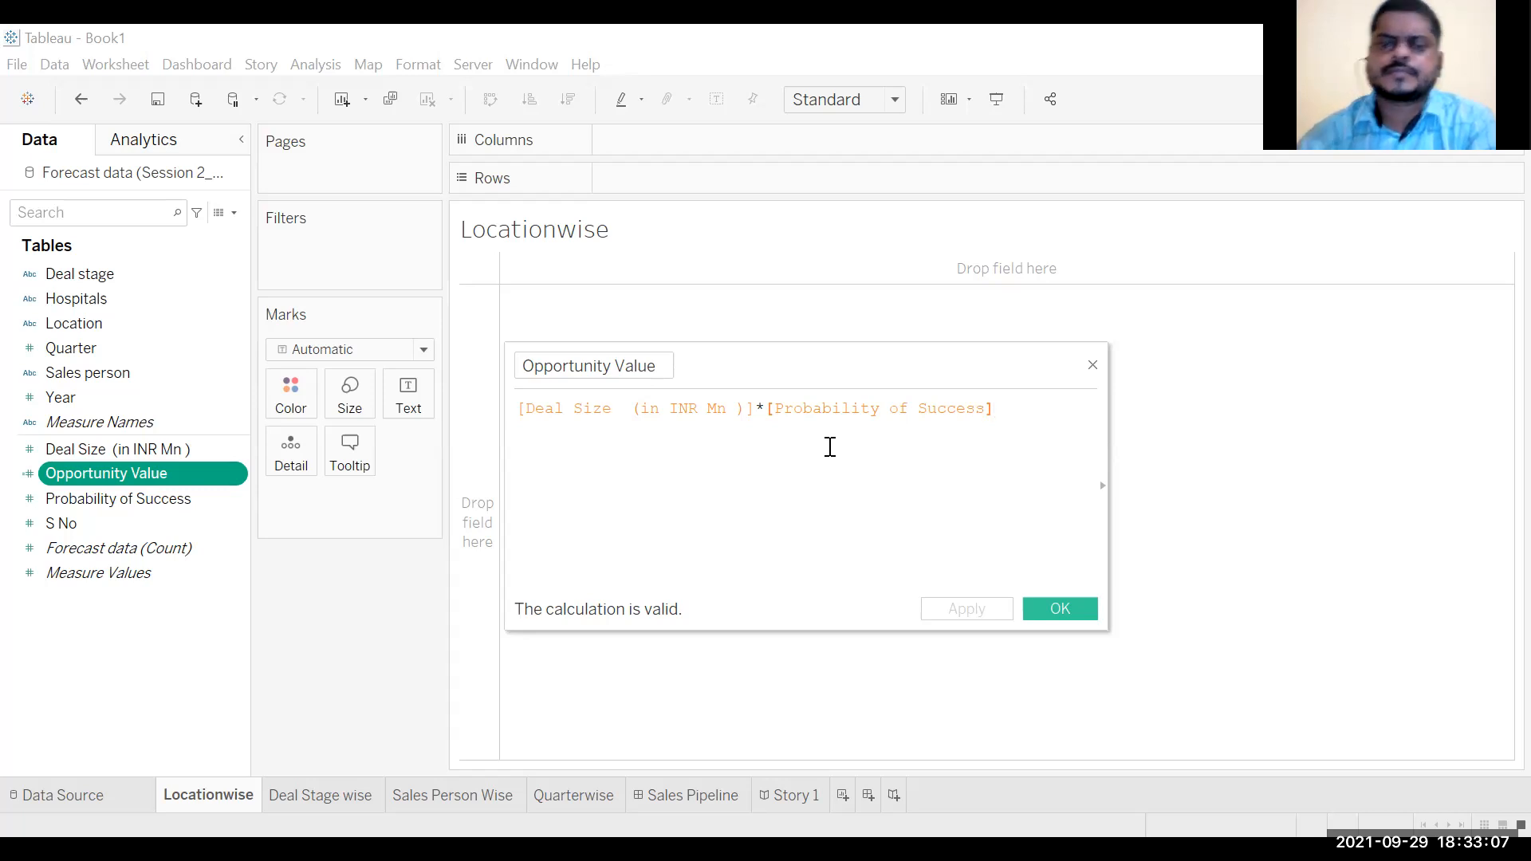
click(1092, 366)
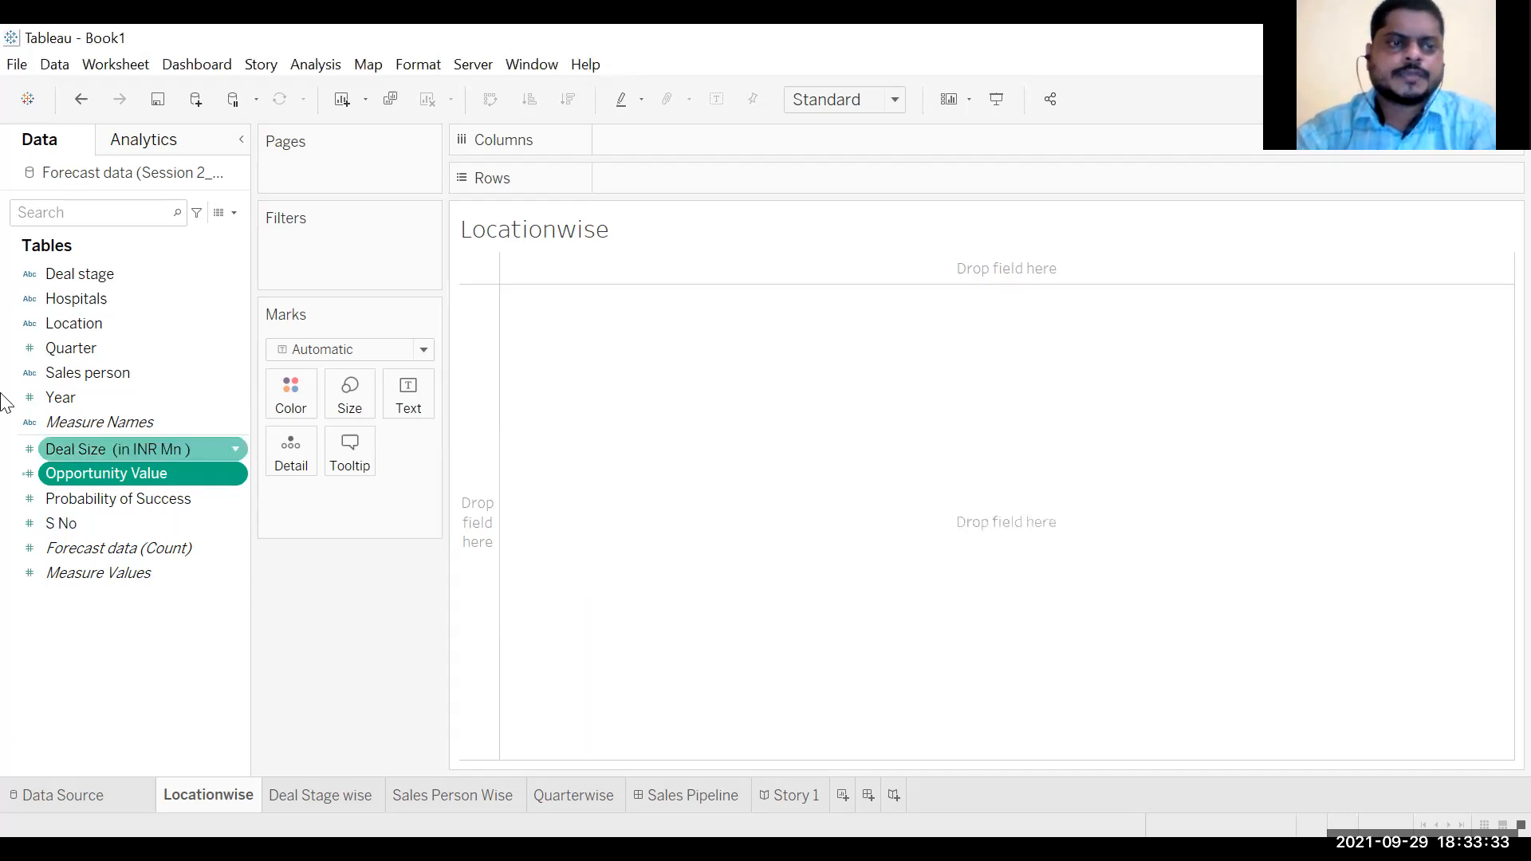
Step: Examine the data type options available for the Deal stage field, keeping its current type
click(22, 275)
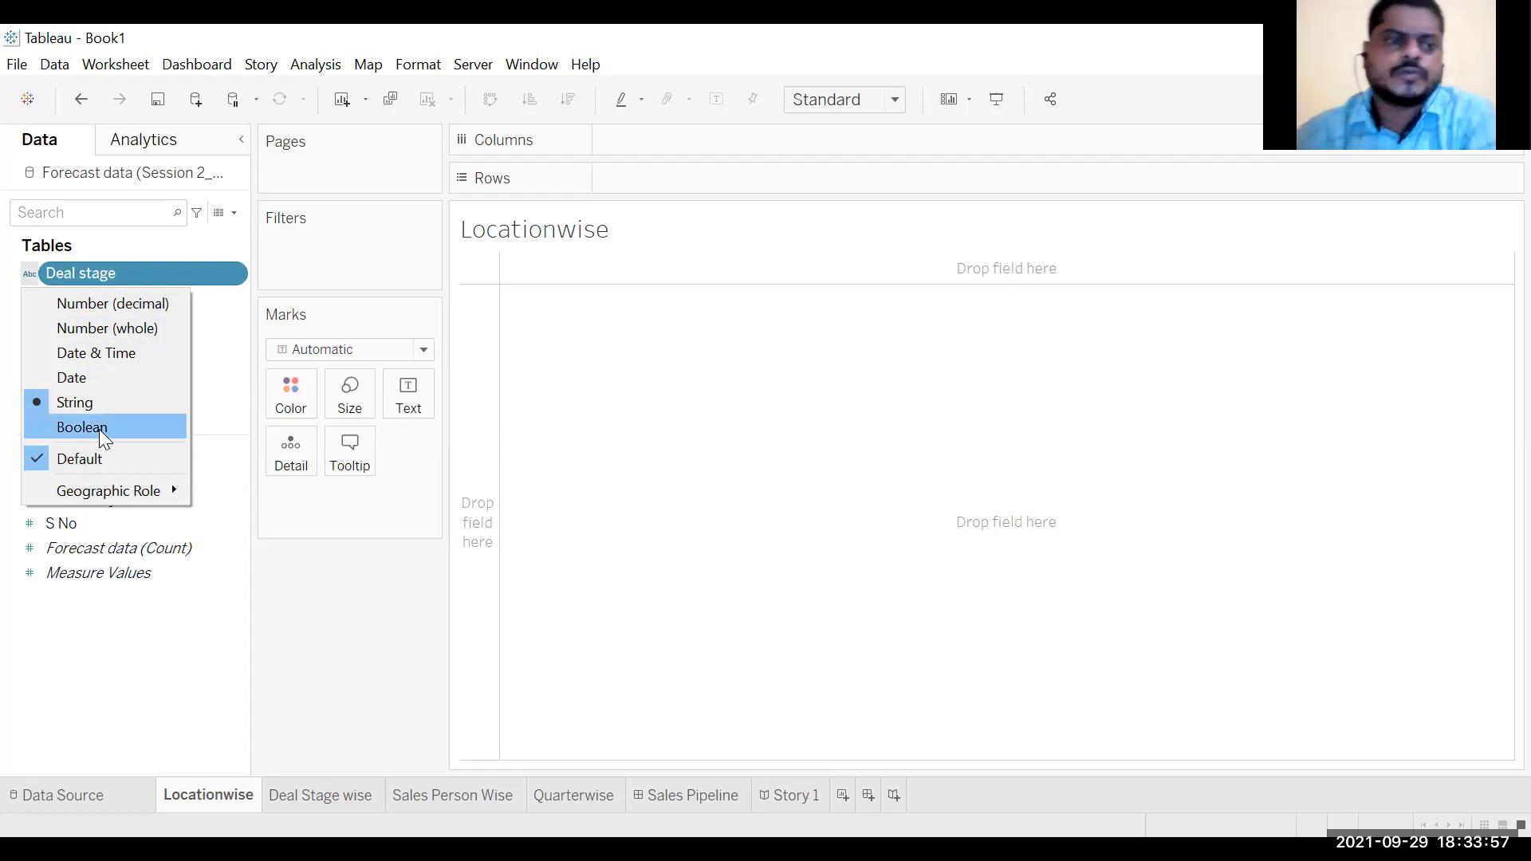
mouse_move(137, 482)
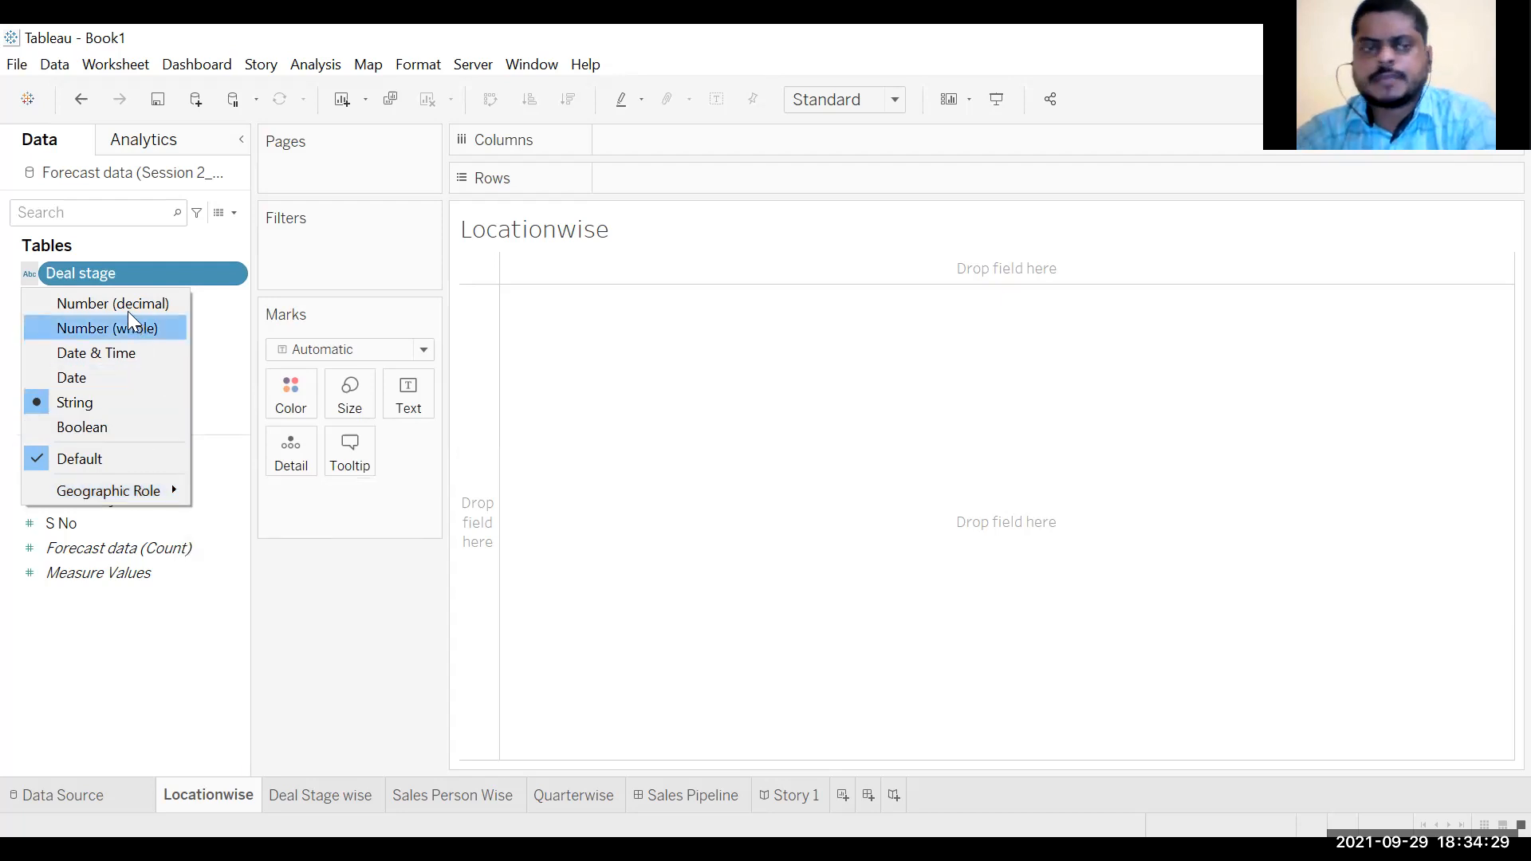
click(47, 695)
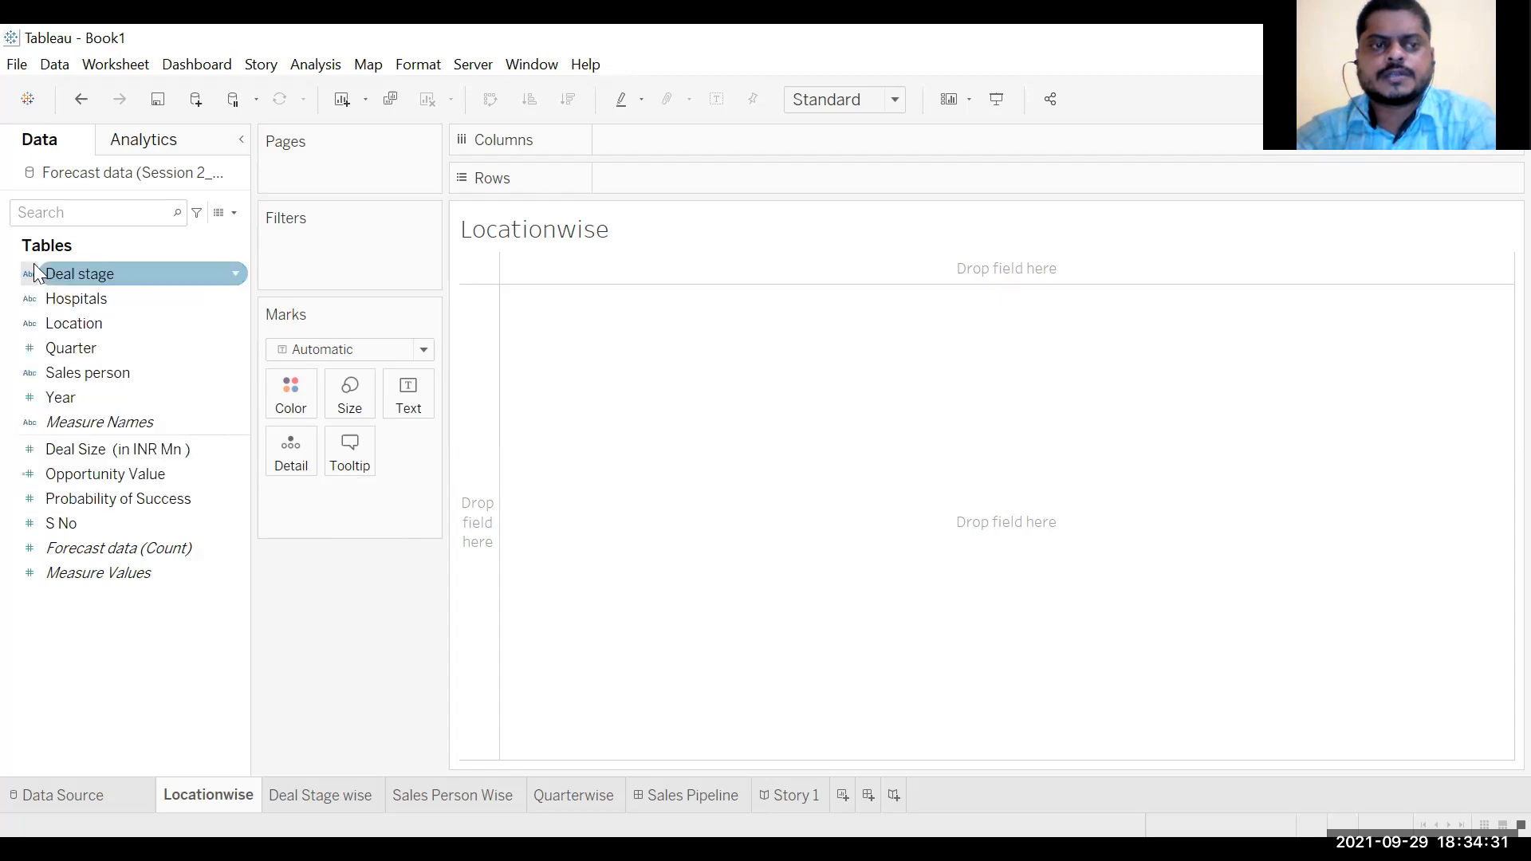
click(32, 268)
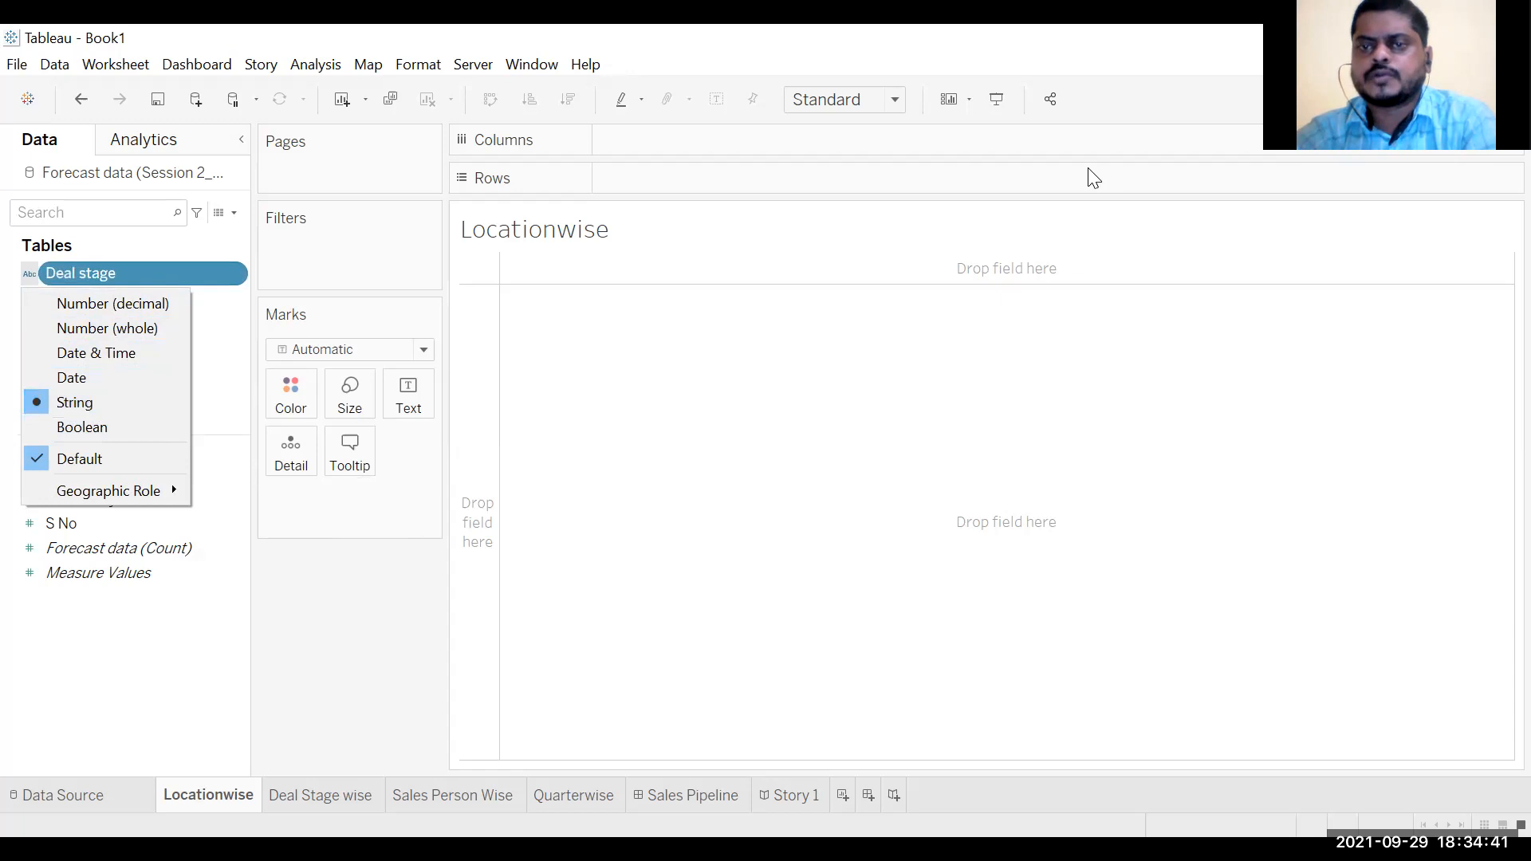
click(112, 750)
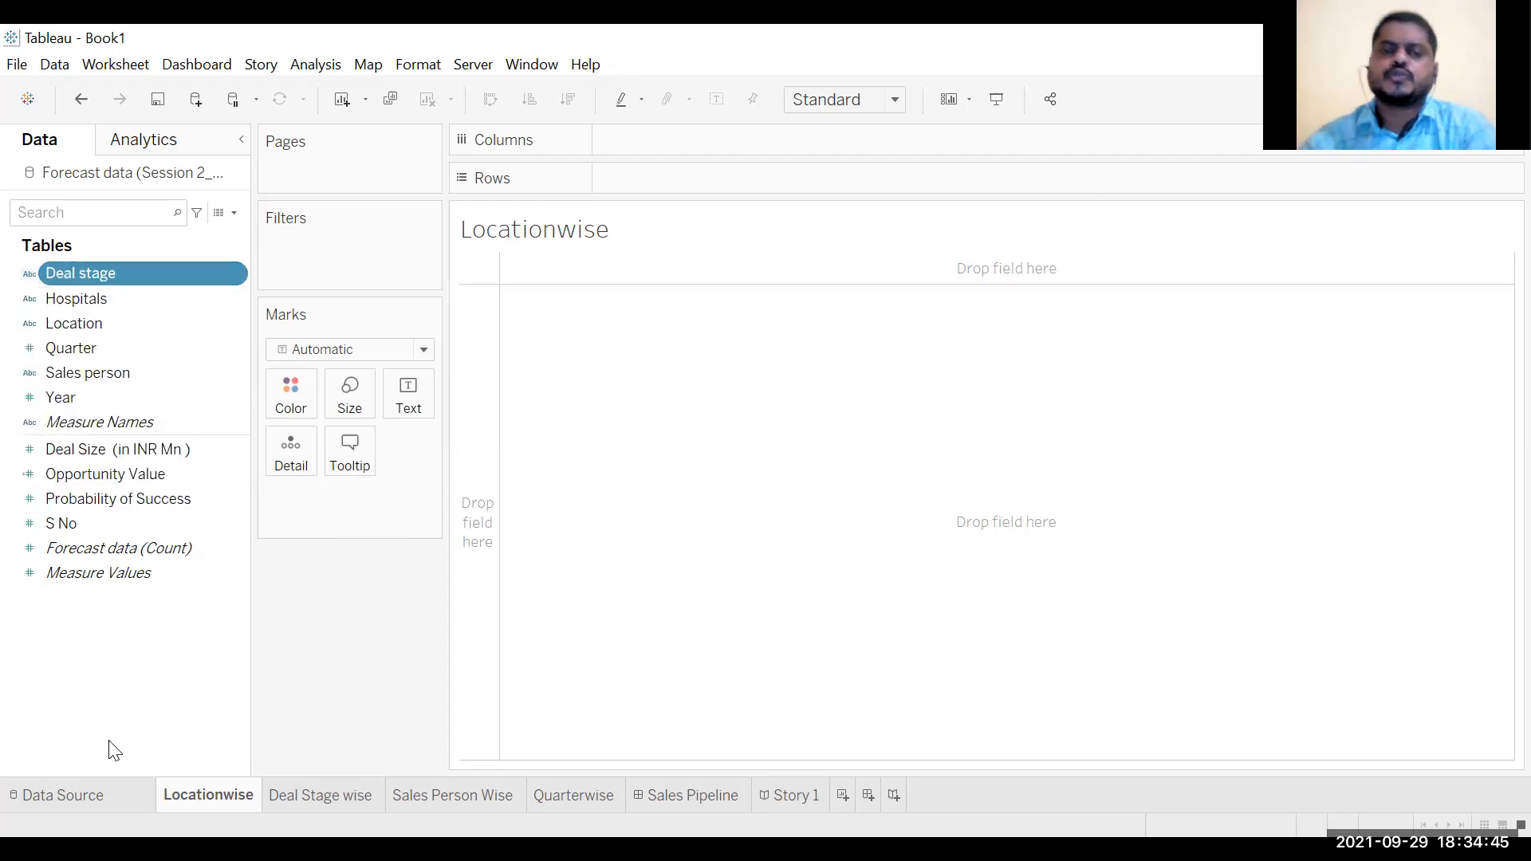
Step: Look through the Forecast data rows in the data source, including the Location and Opportunity Value columns
click(88, 791)
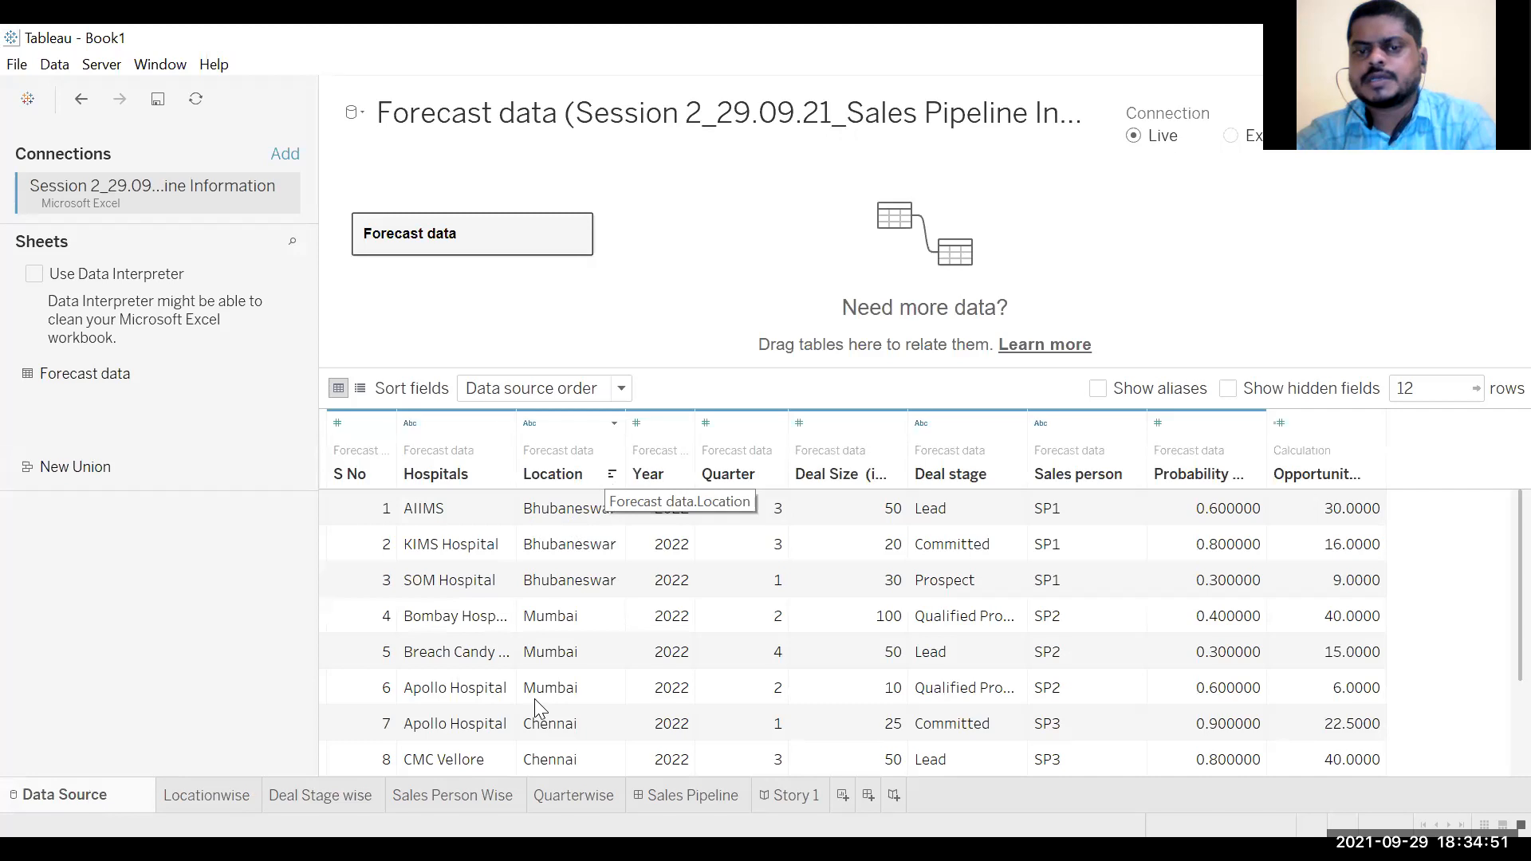
scroll(556, 650, down, 2)
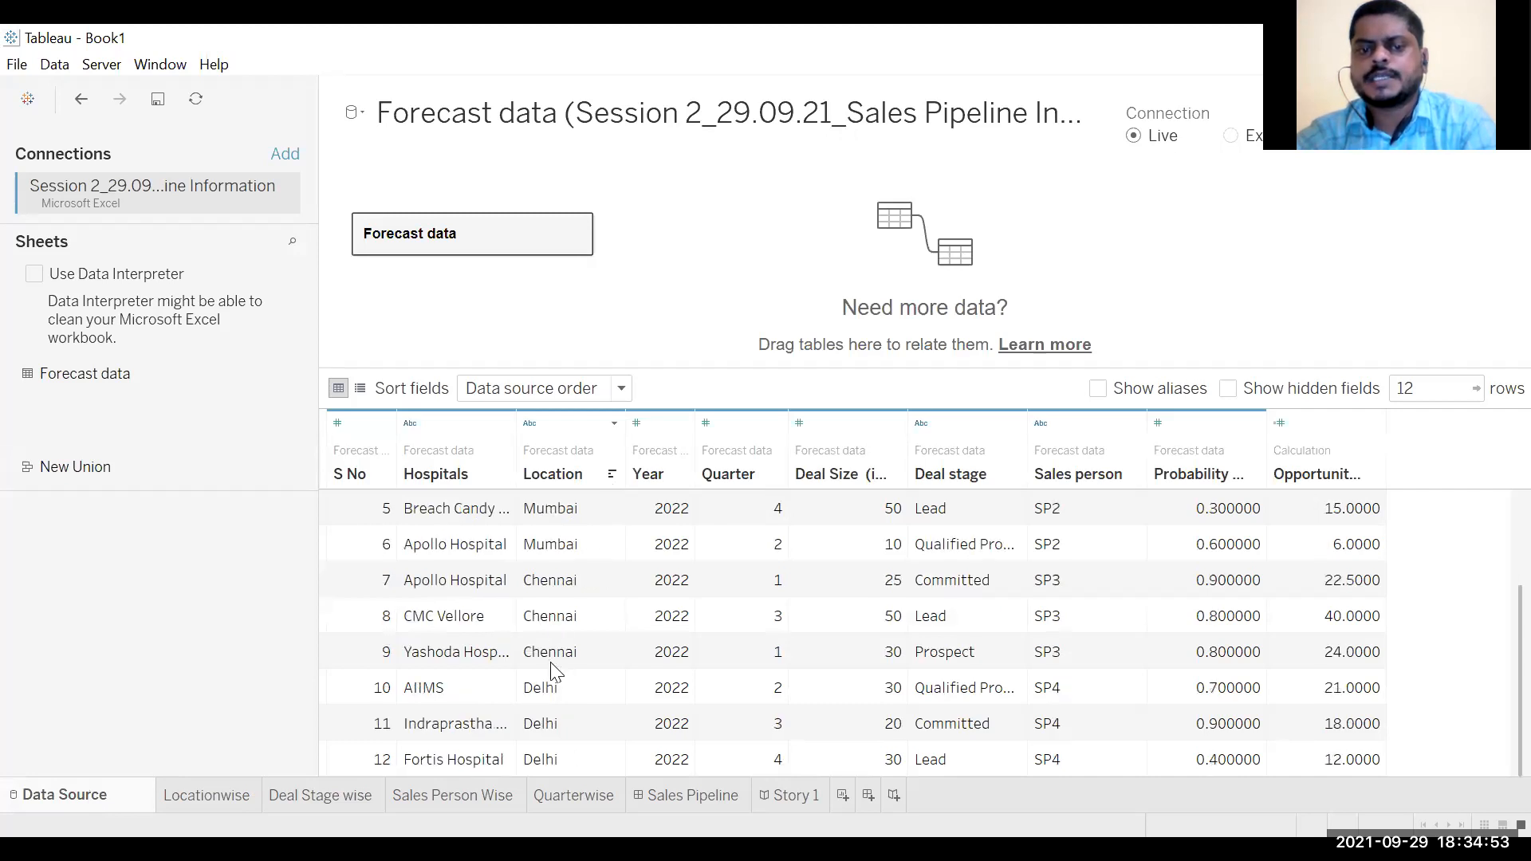
scroll(556, 673, up, 2)
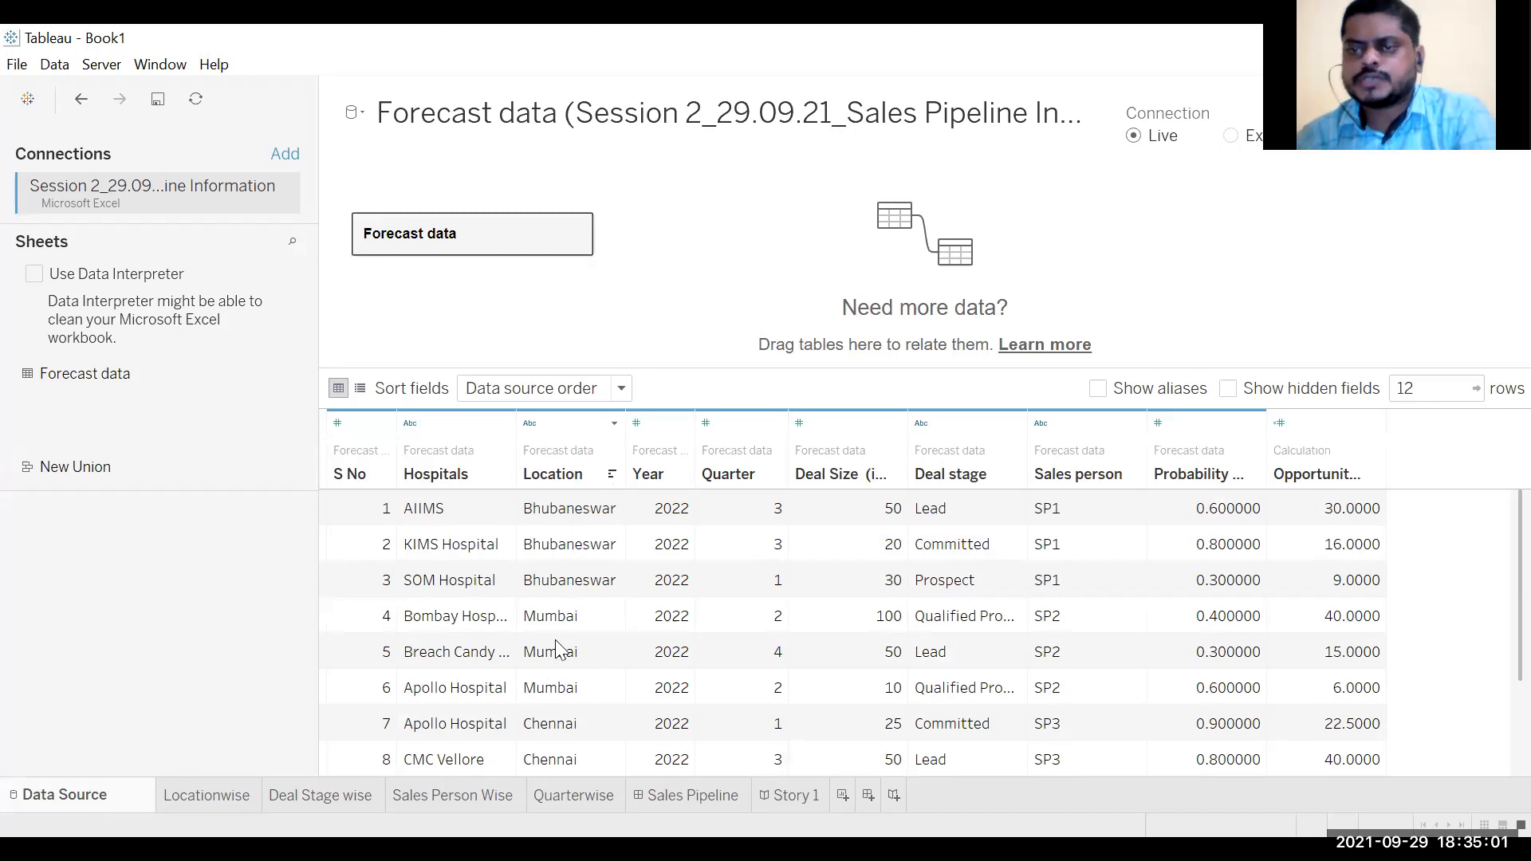
Step: Examine the Location column's field options, data types and geographic roles in the data source, keeping its current type
click(614, 422)
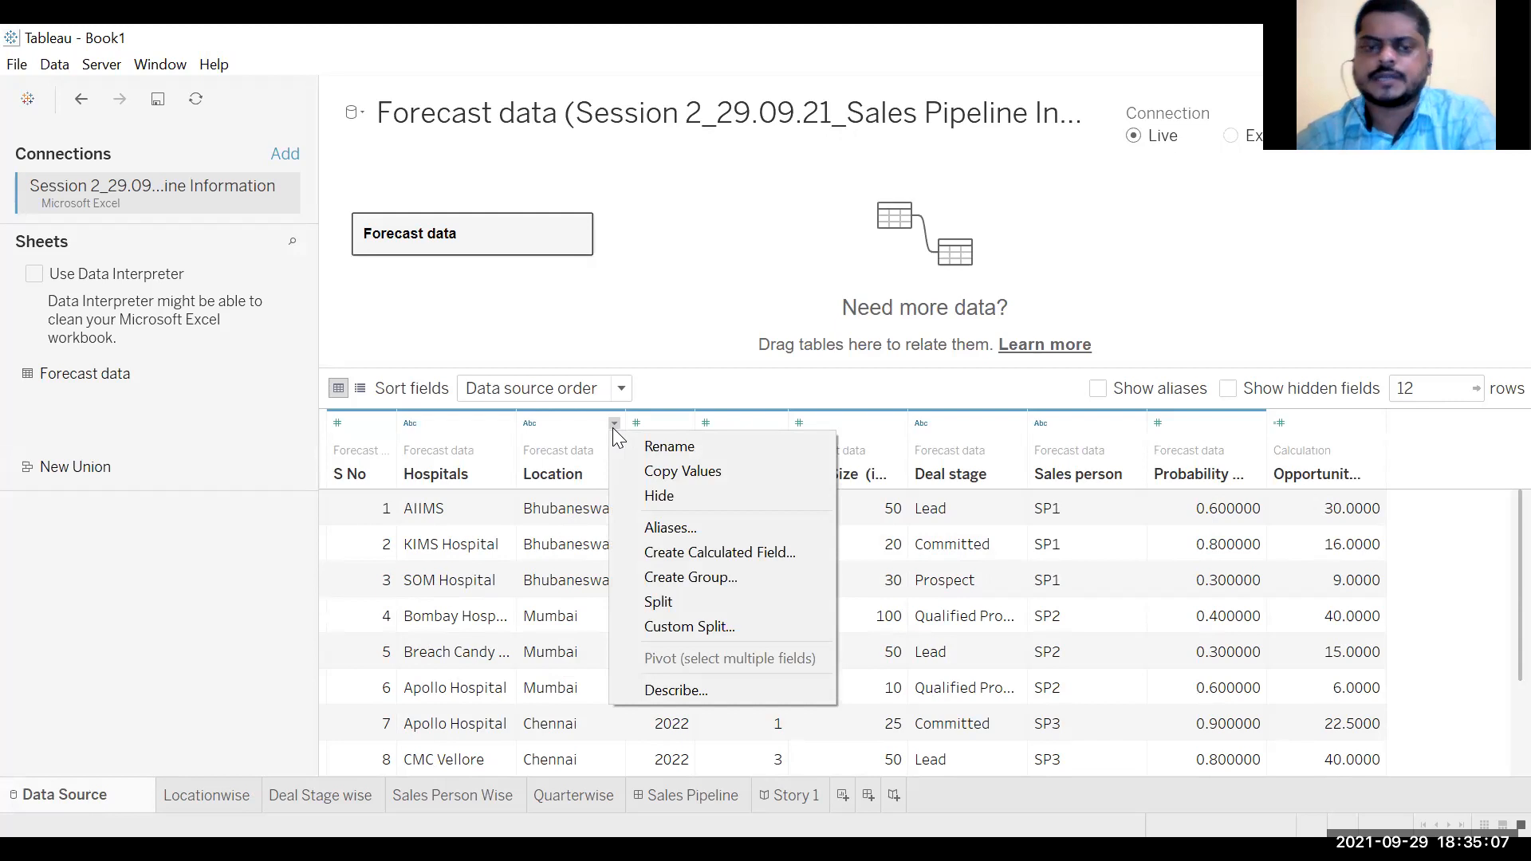
click(532, 423)
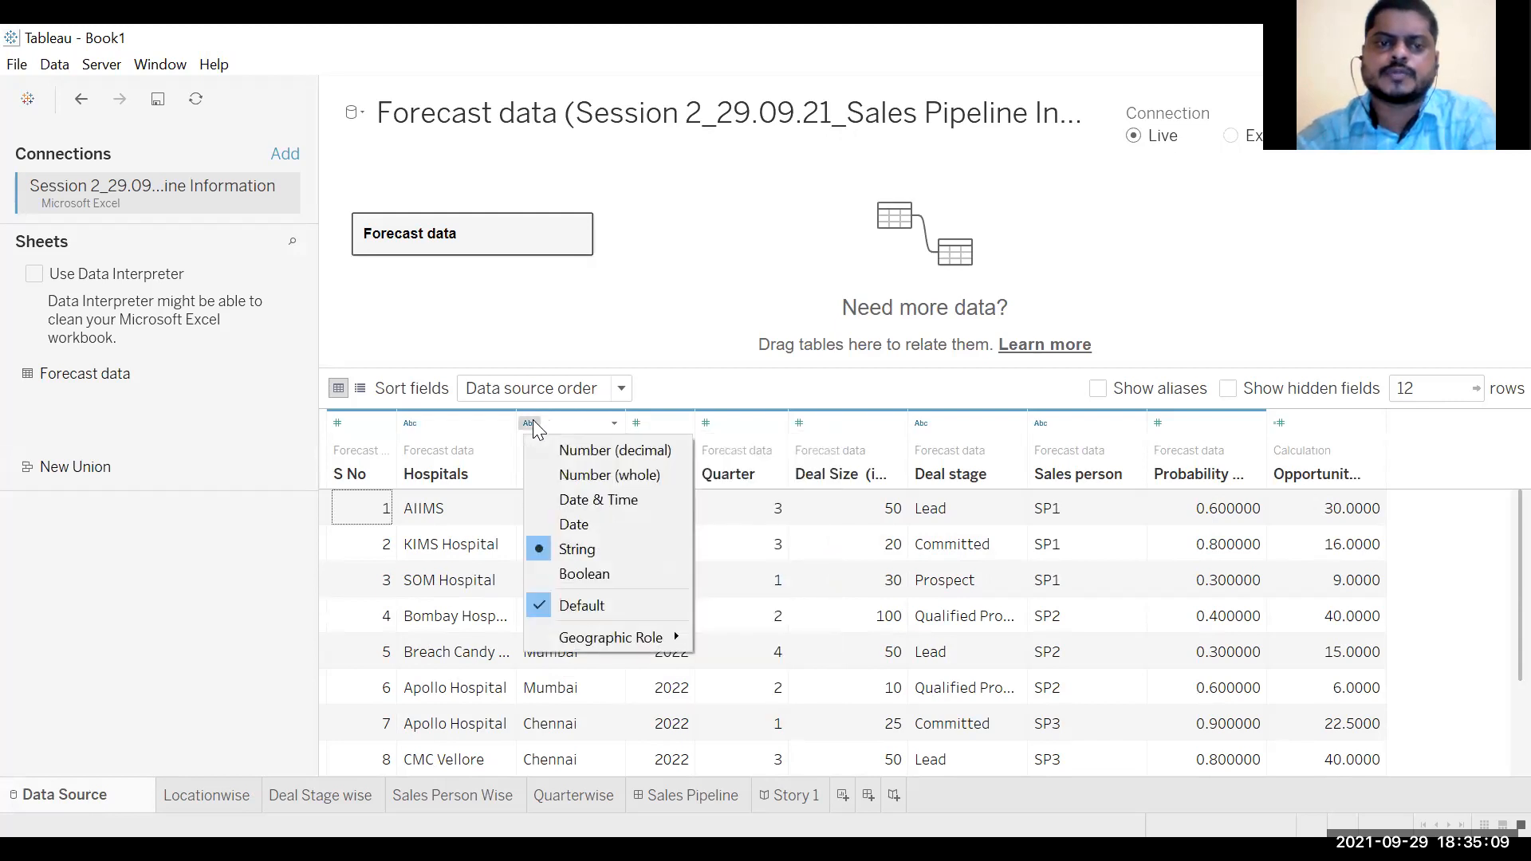
mouse_move(602, 648)
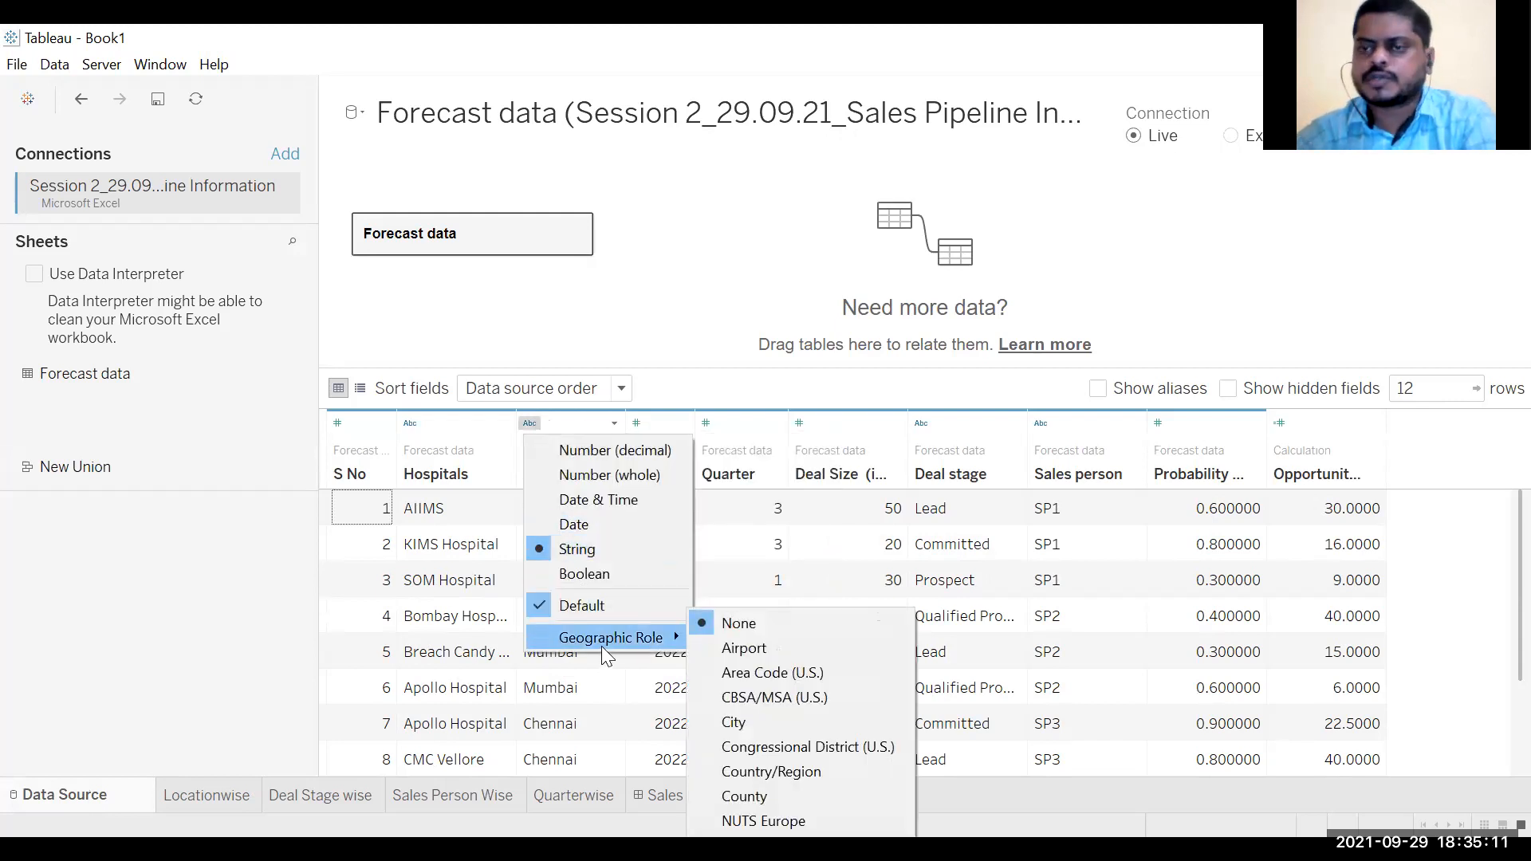
click(201, 650)
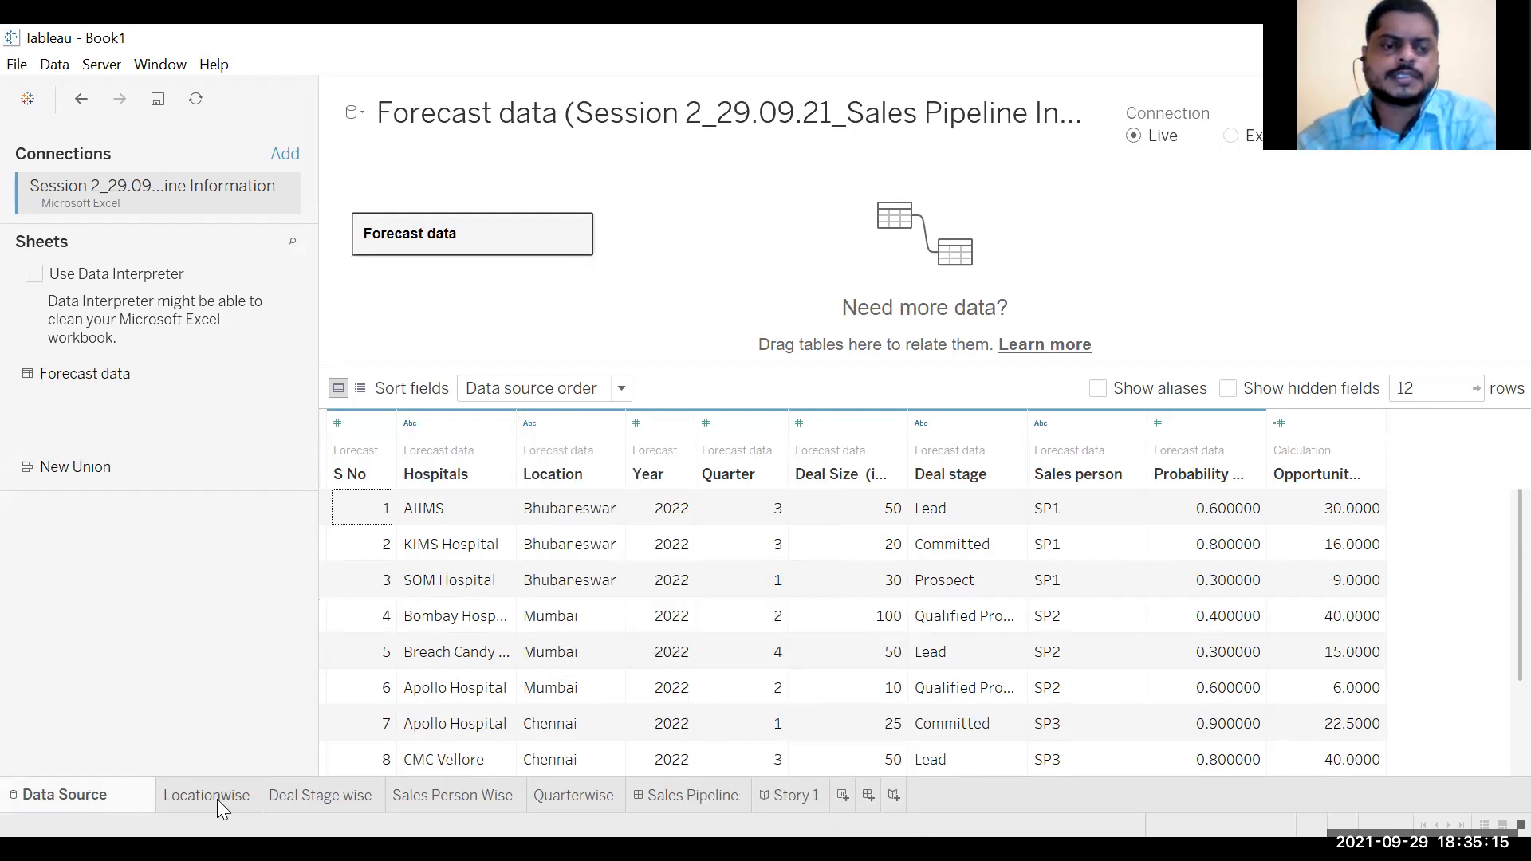
Step: Go to the Locationwise worksheet and assign the City geographic role to the Location field
click(216, 798)
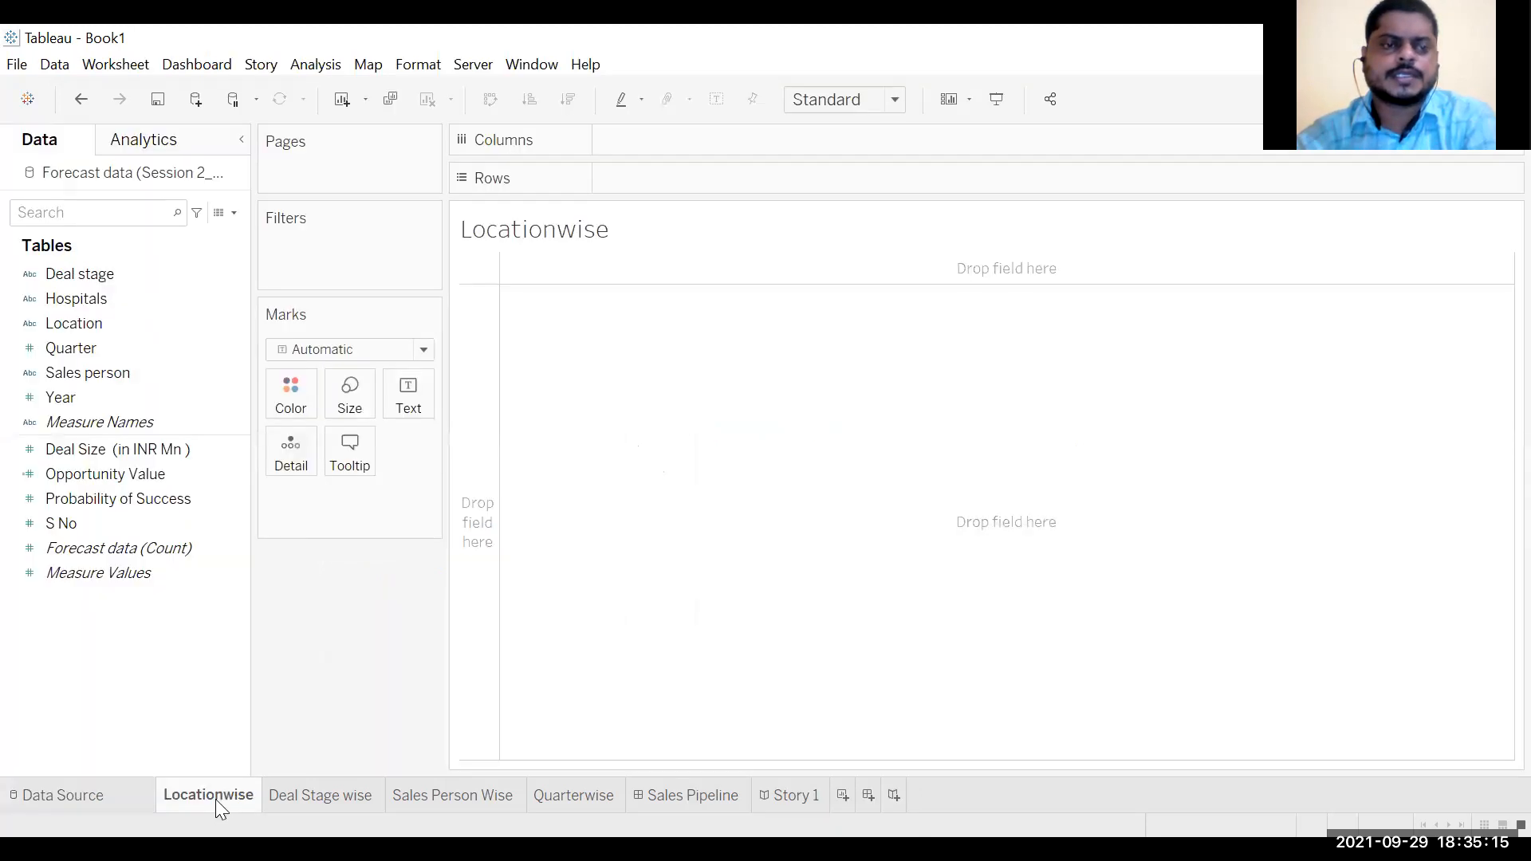
click(30, 328)
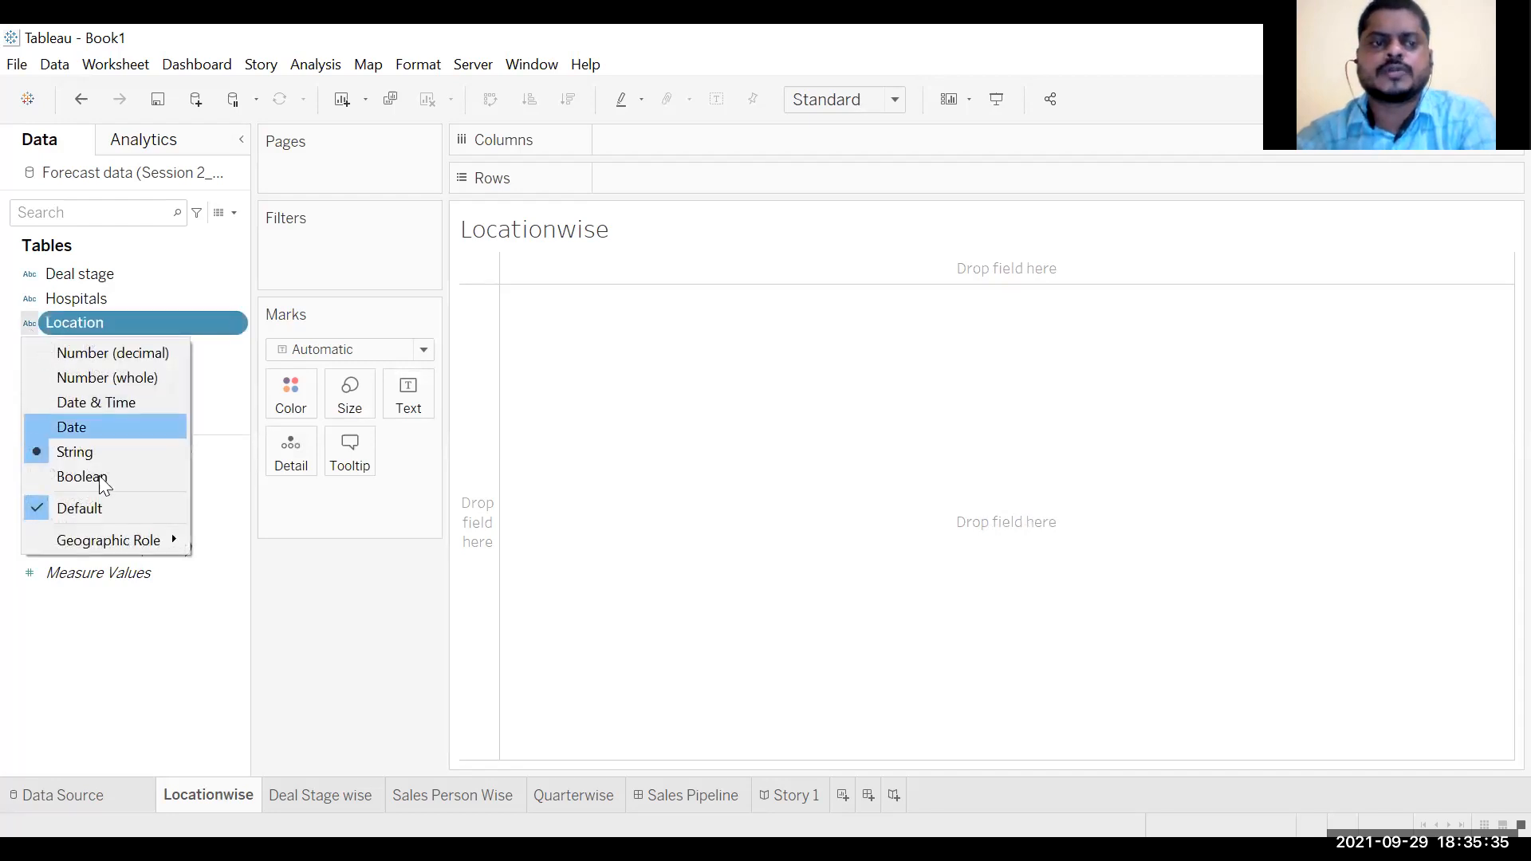
mouse_move(121, 549)
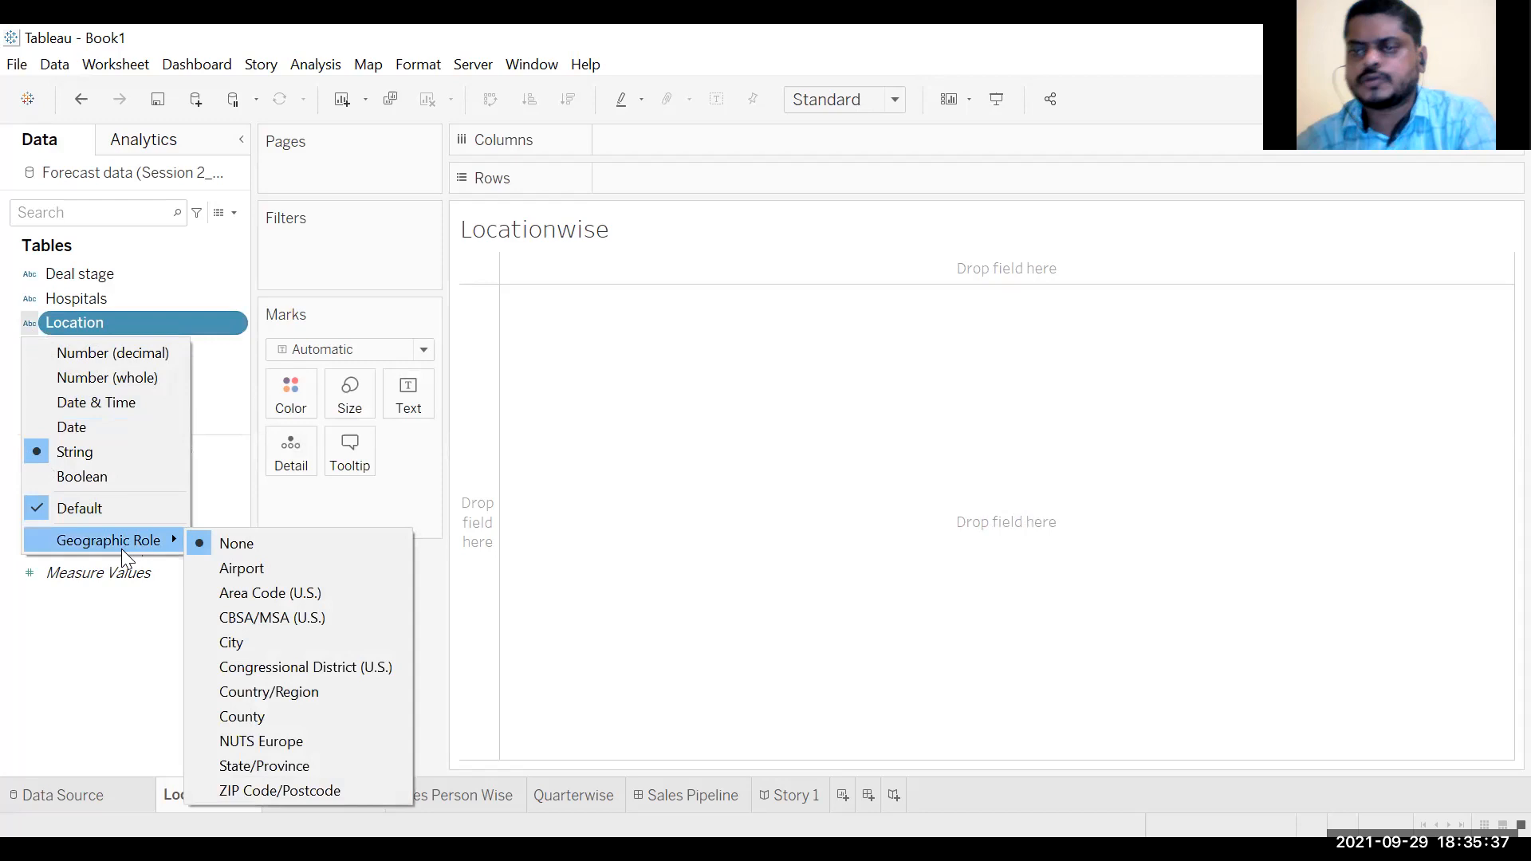
click(255, 644)
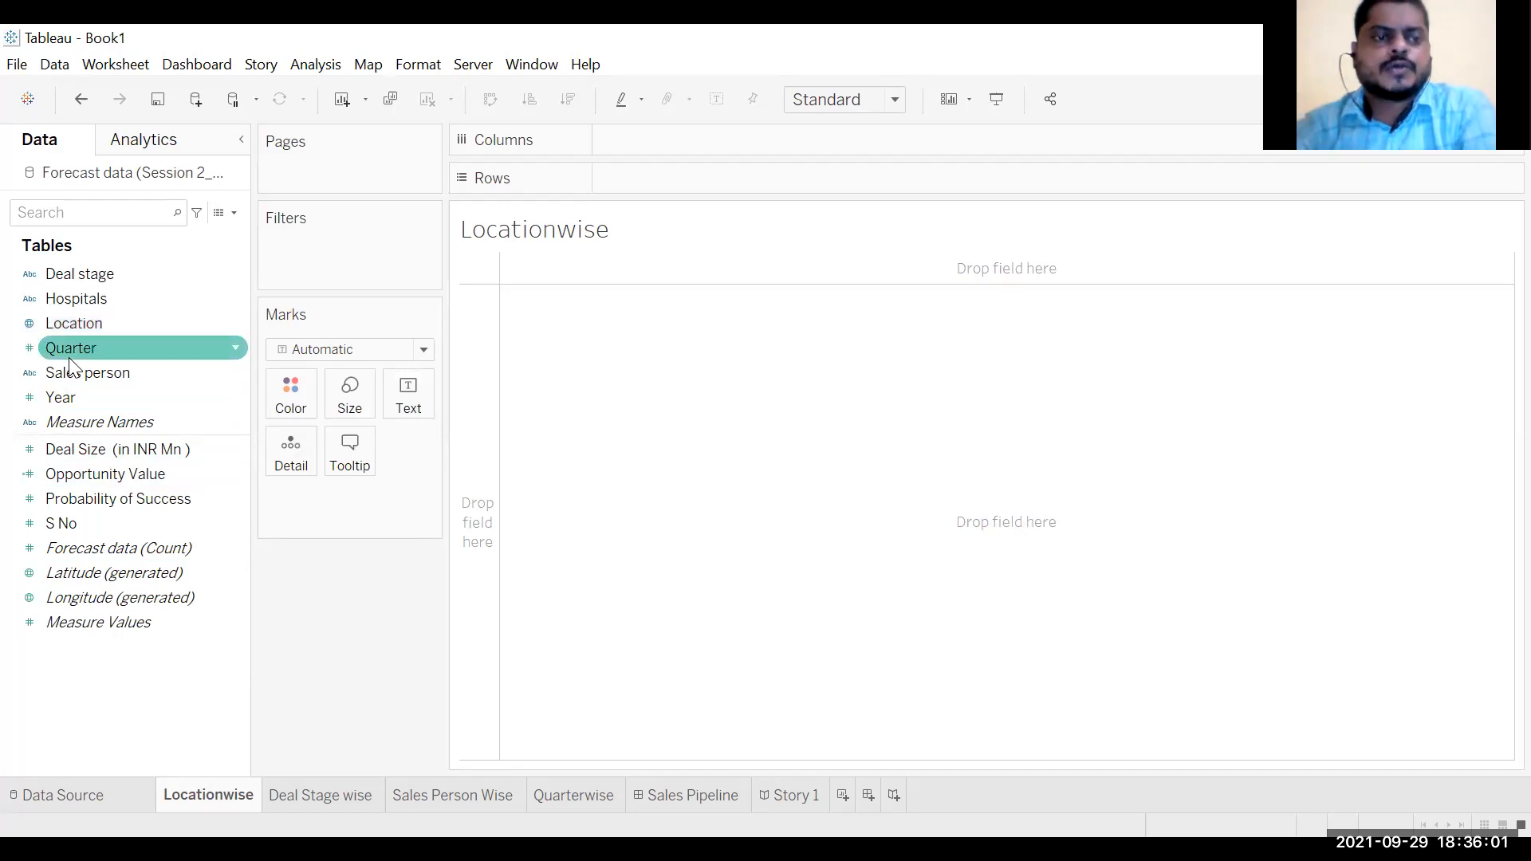
Step: Add the Location field to the empty Locationwise view to plot the cities on a map
click(107, 324)
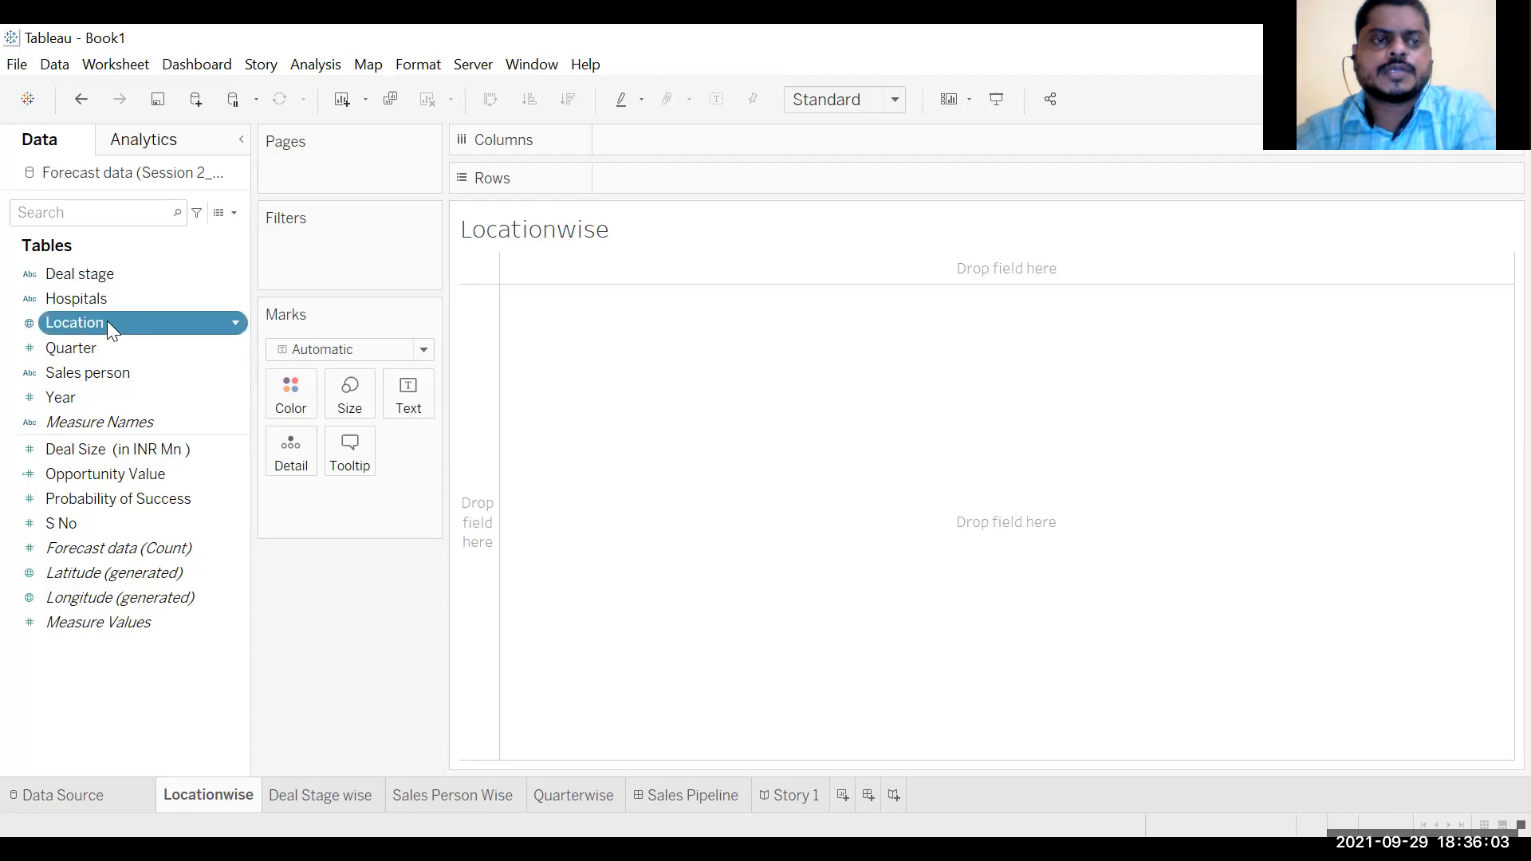
drag(717, 443, 782, 465)
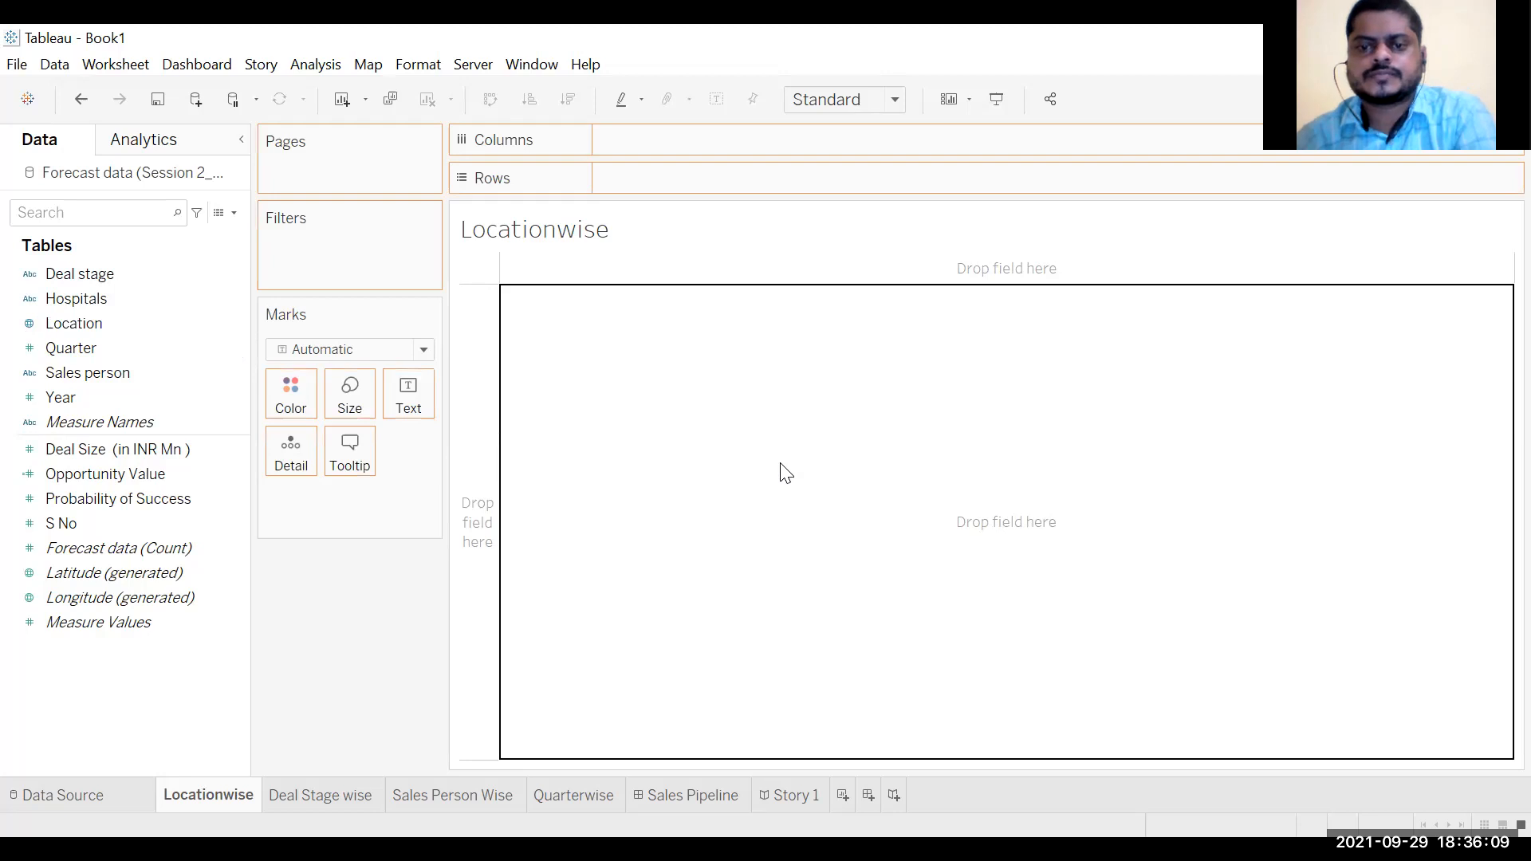
drag(781, 465, 781, 465)
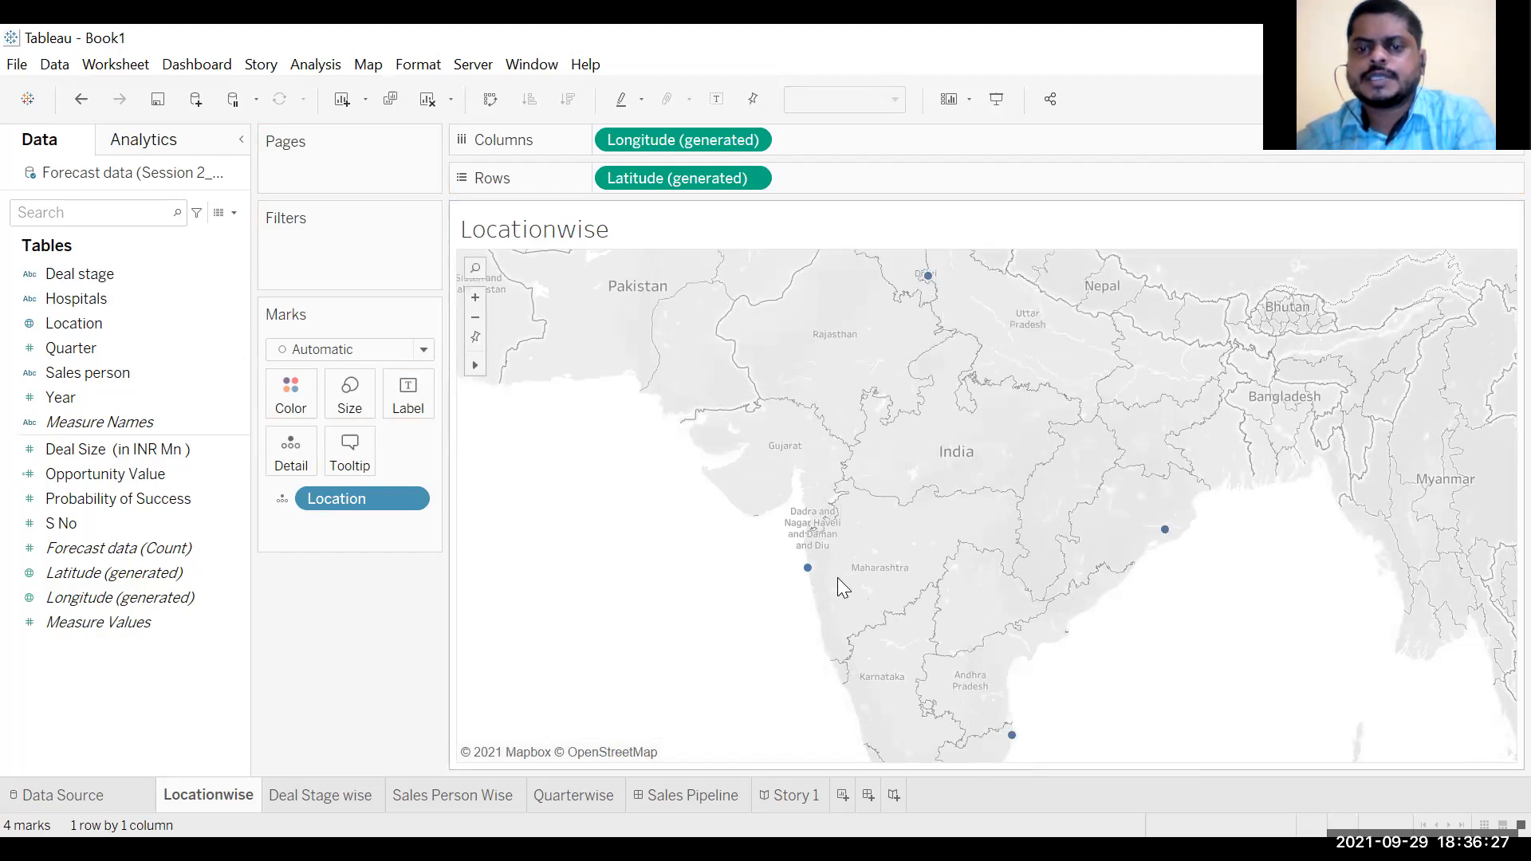
Step: Check the location details of the mark on India's west coast and review the Location field's data type options
mouse_move(808, 570)
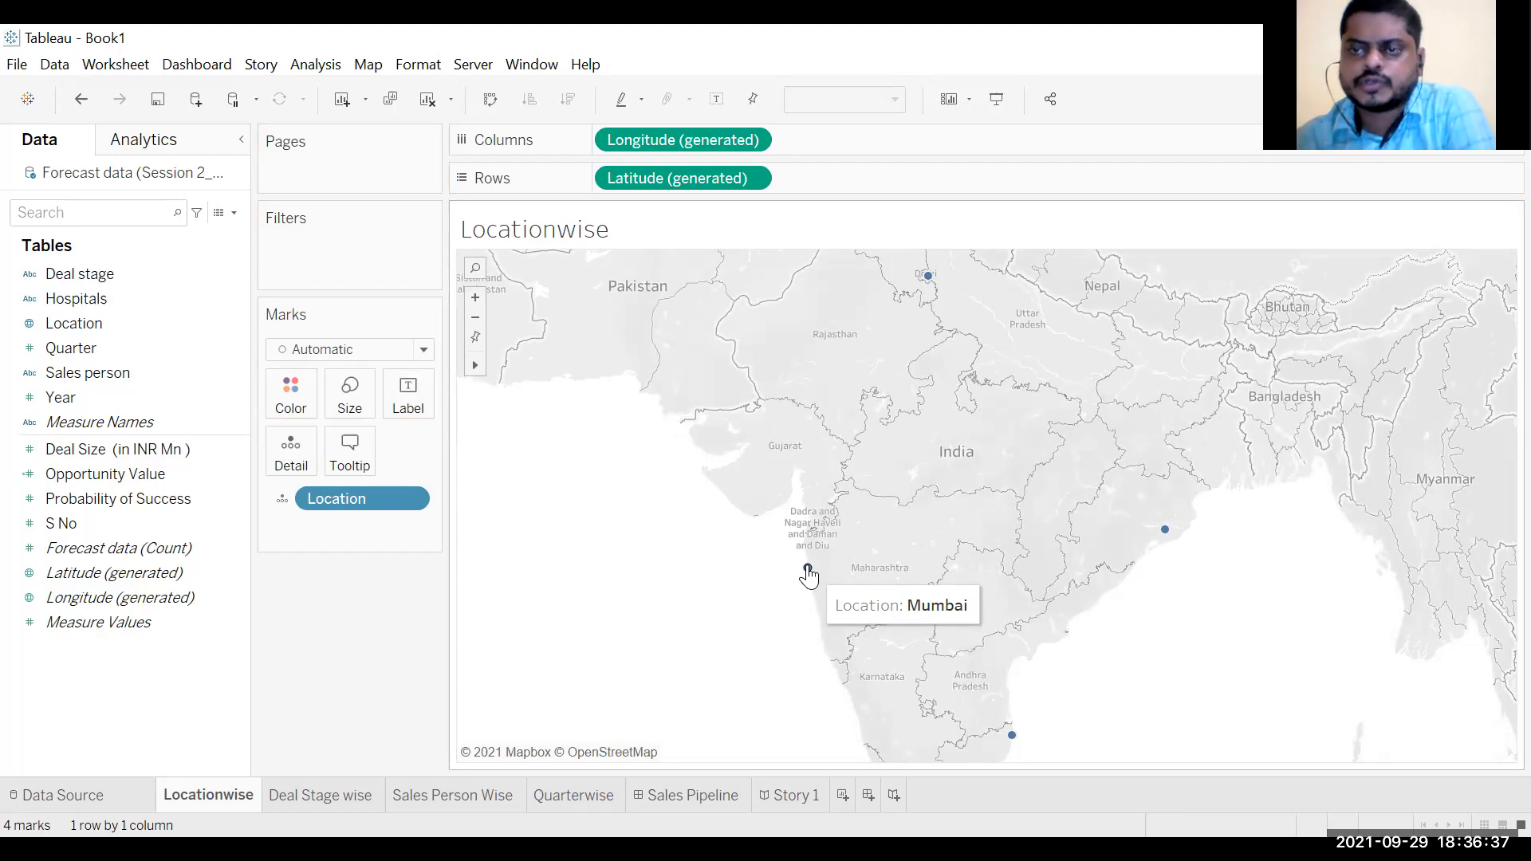
click(28, 325)
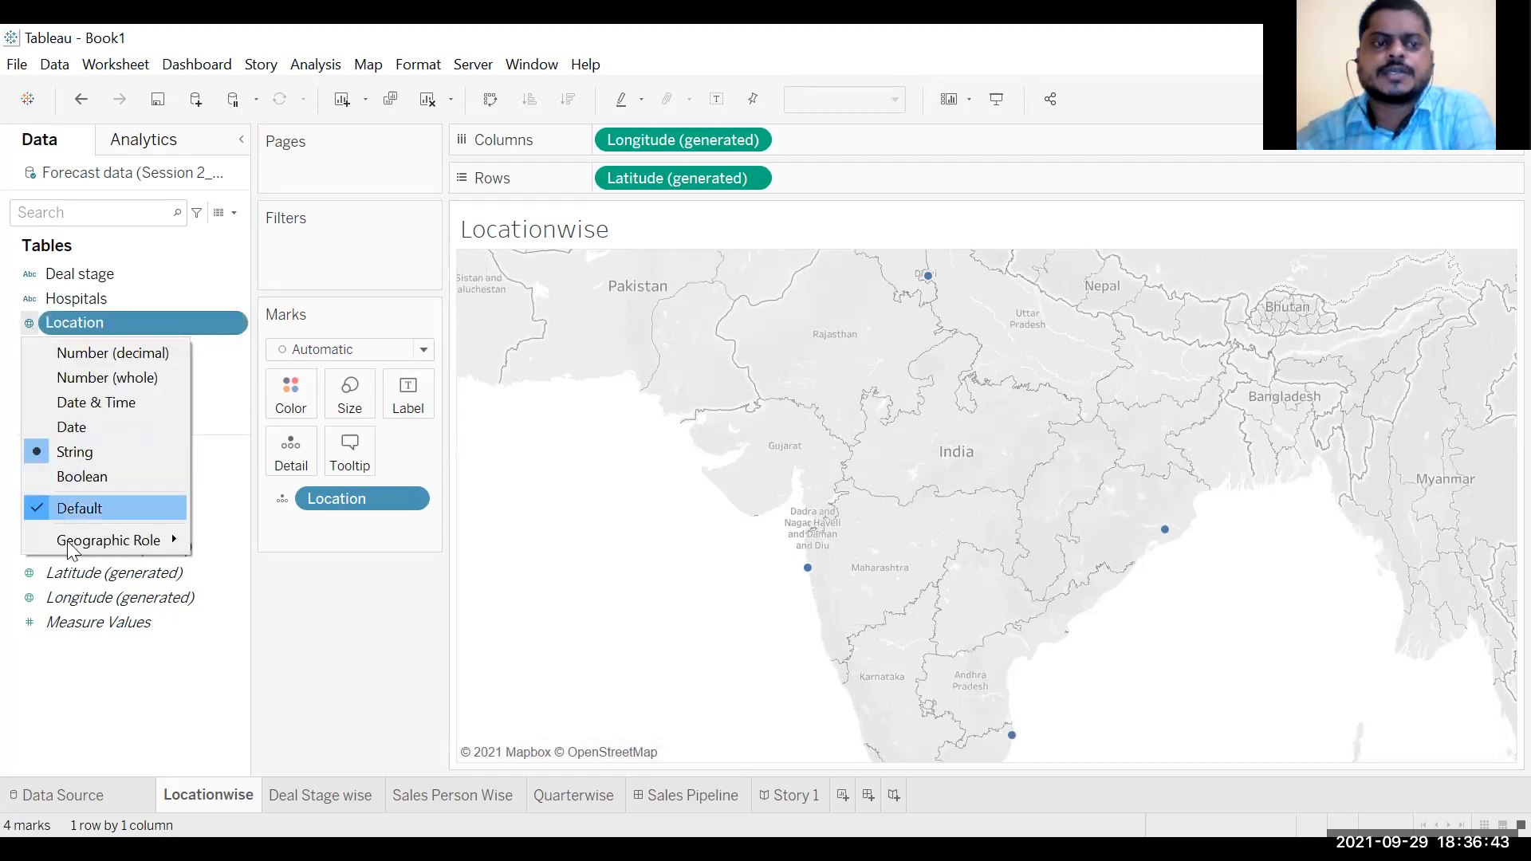
mouse_move(71, 545)
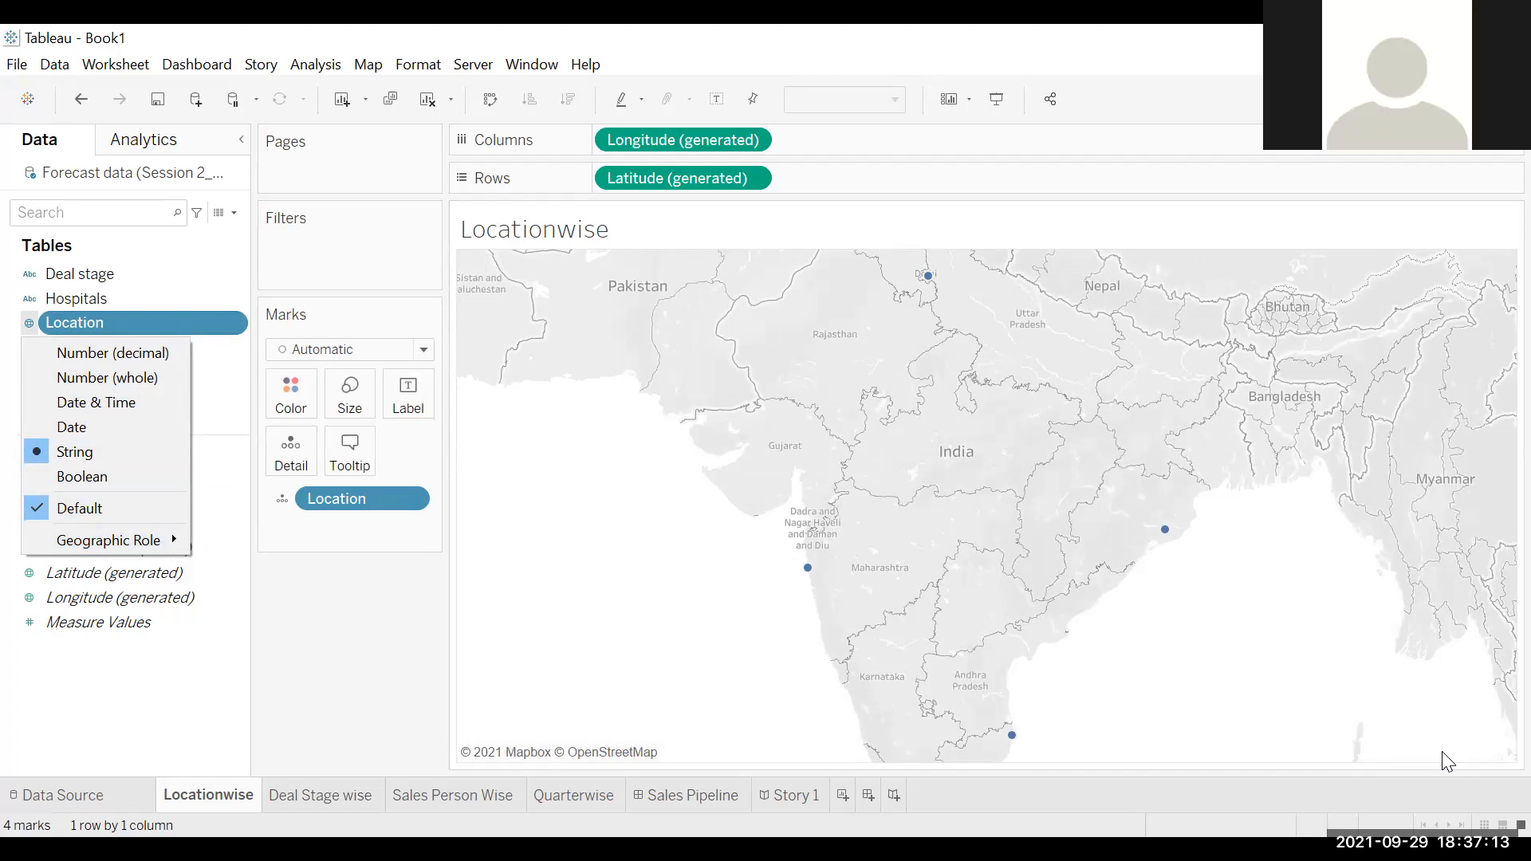
Step: Review the matching location choices for Bhubaneswar and Delhi in Edit Locations, and close it without changes
right_click(808, 568)
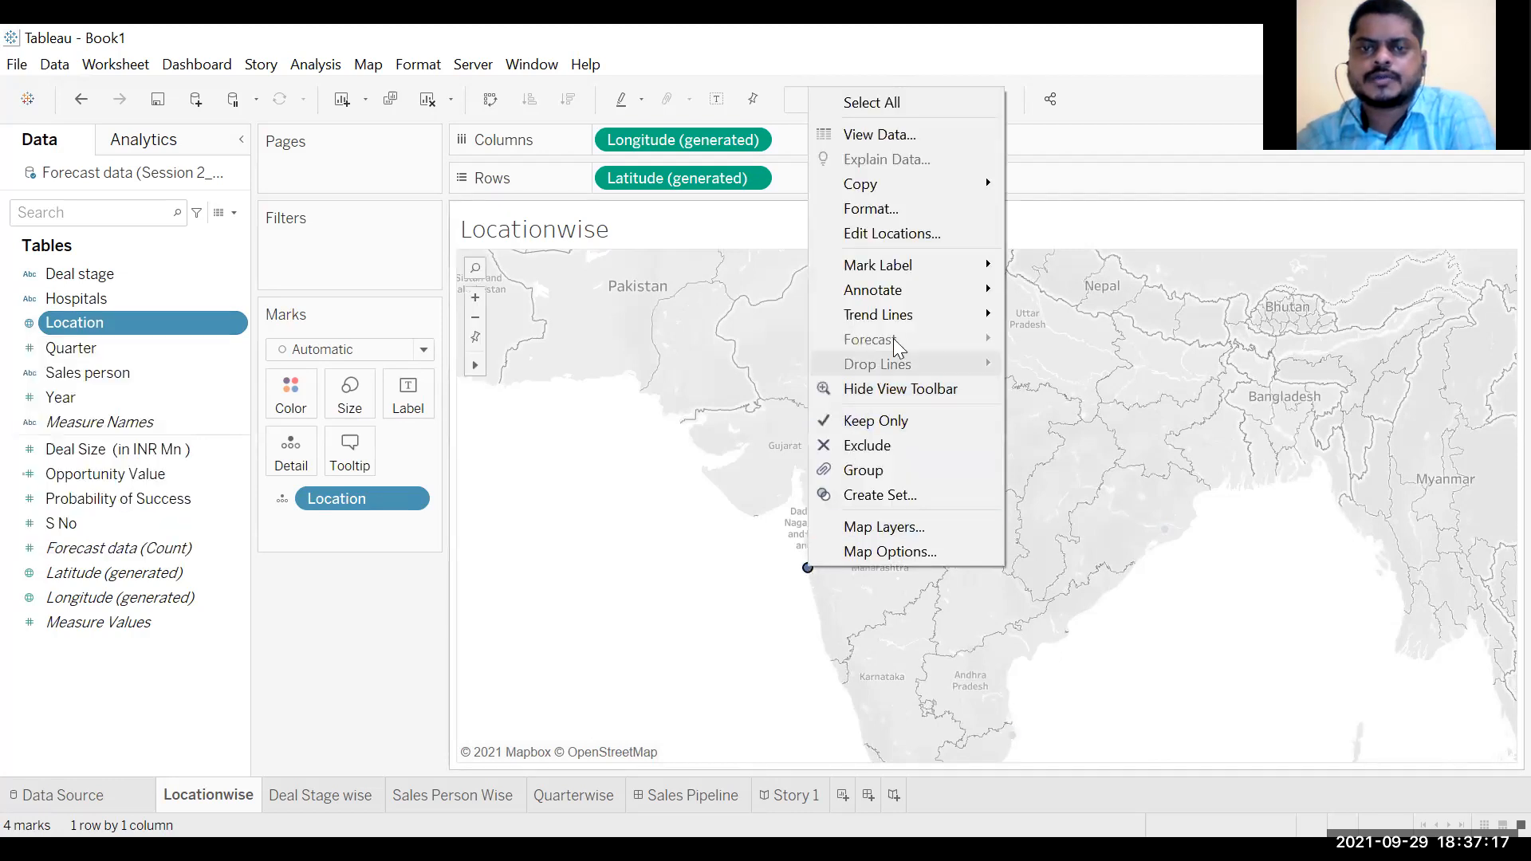
click(888, 232)
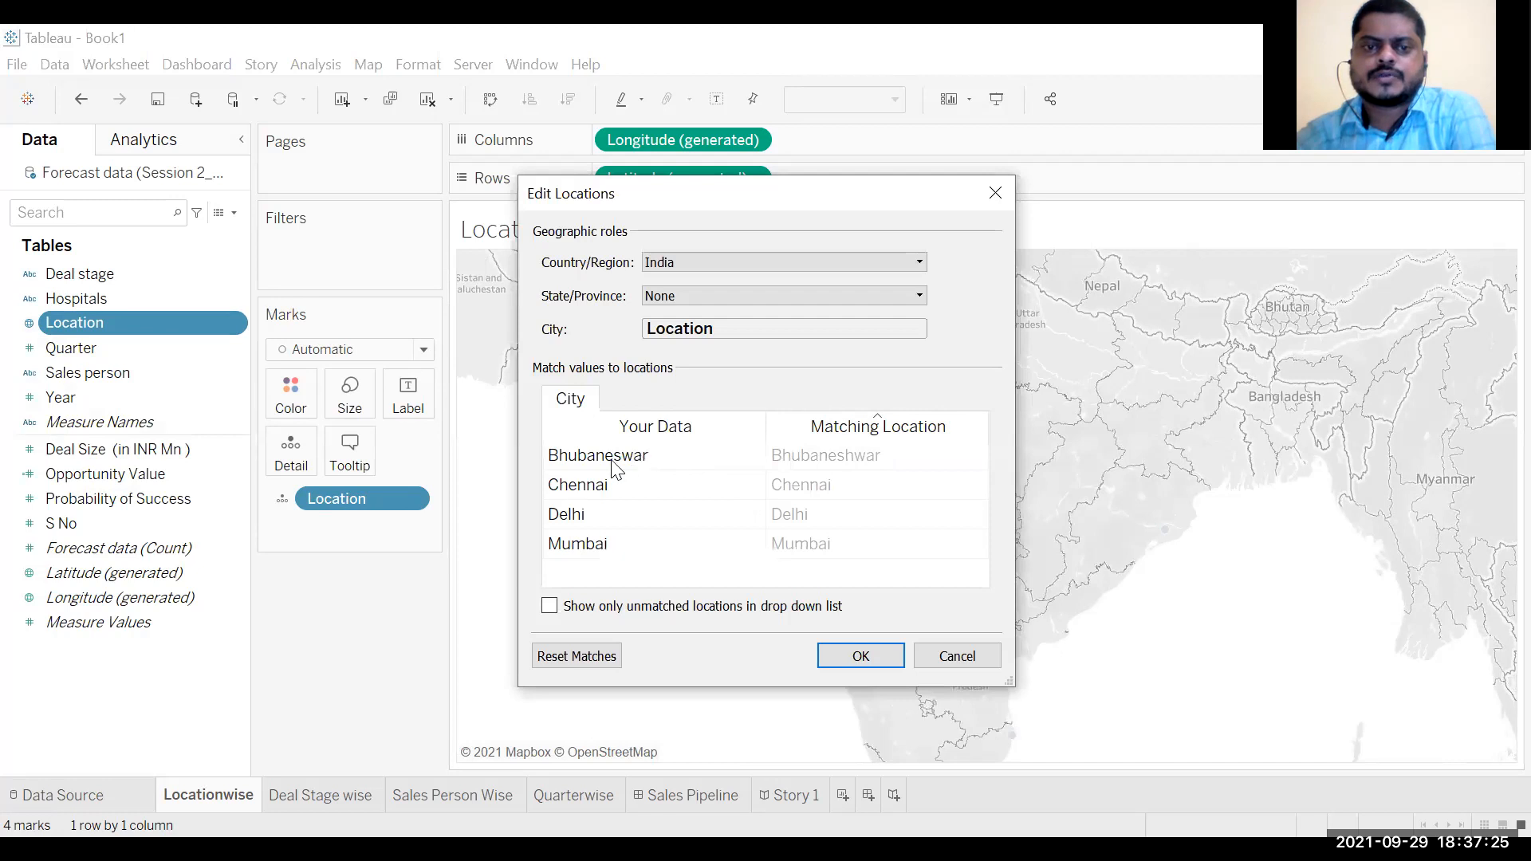
click(867, 456)
click(867, 460)
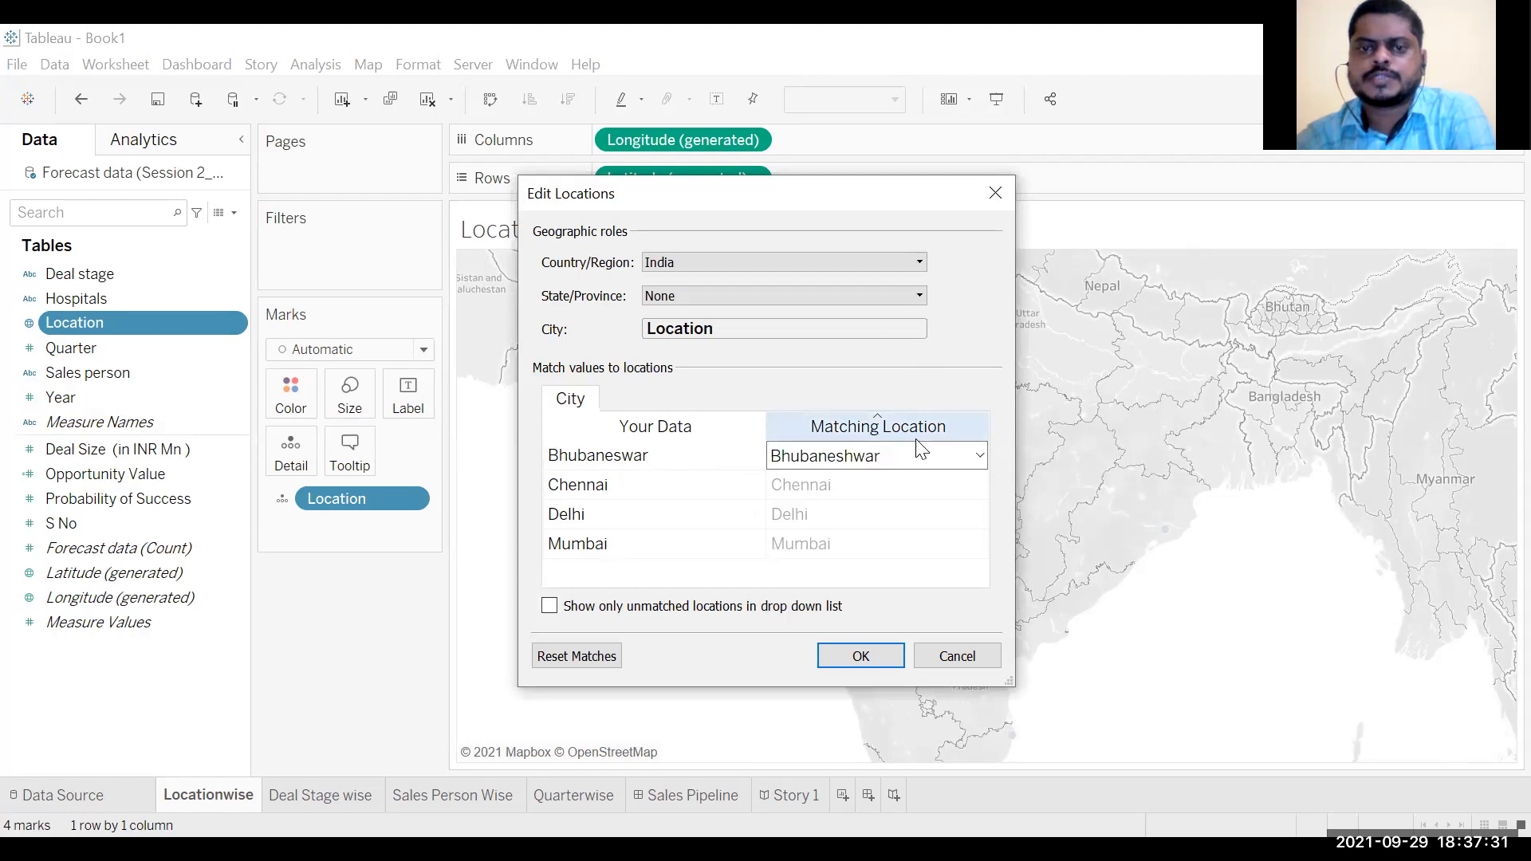
click(980, 455)
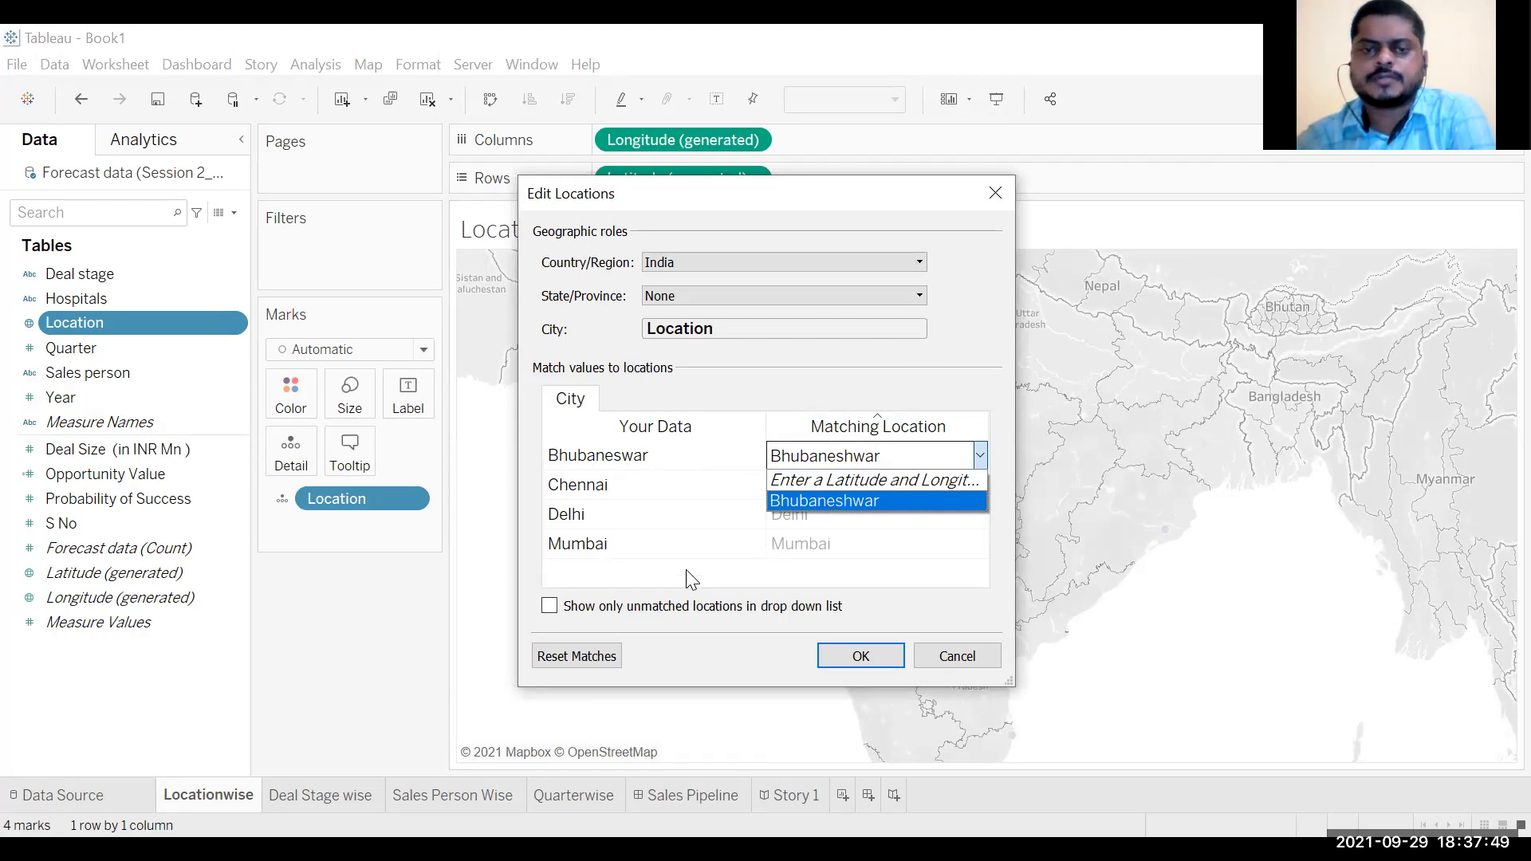
key(Return)
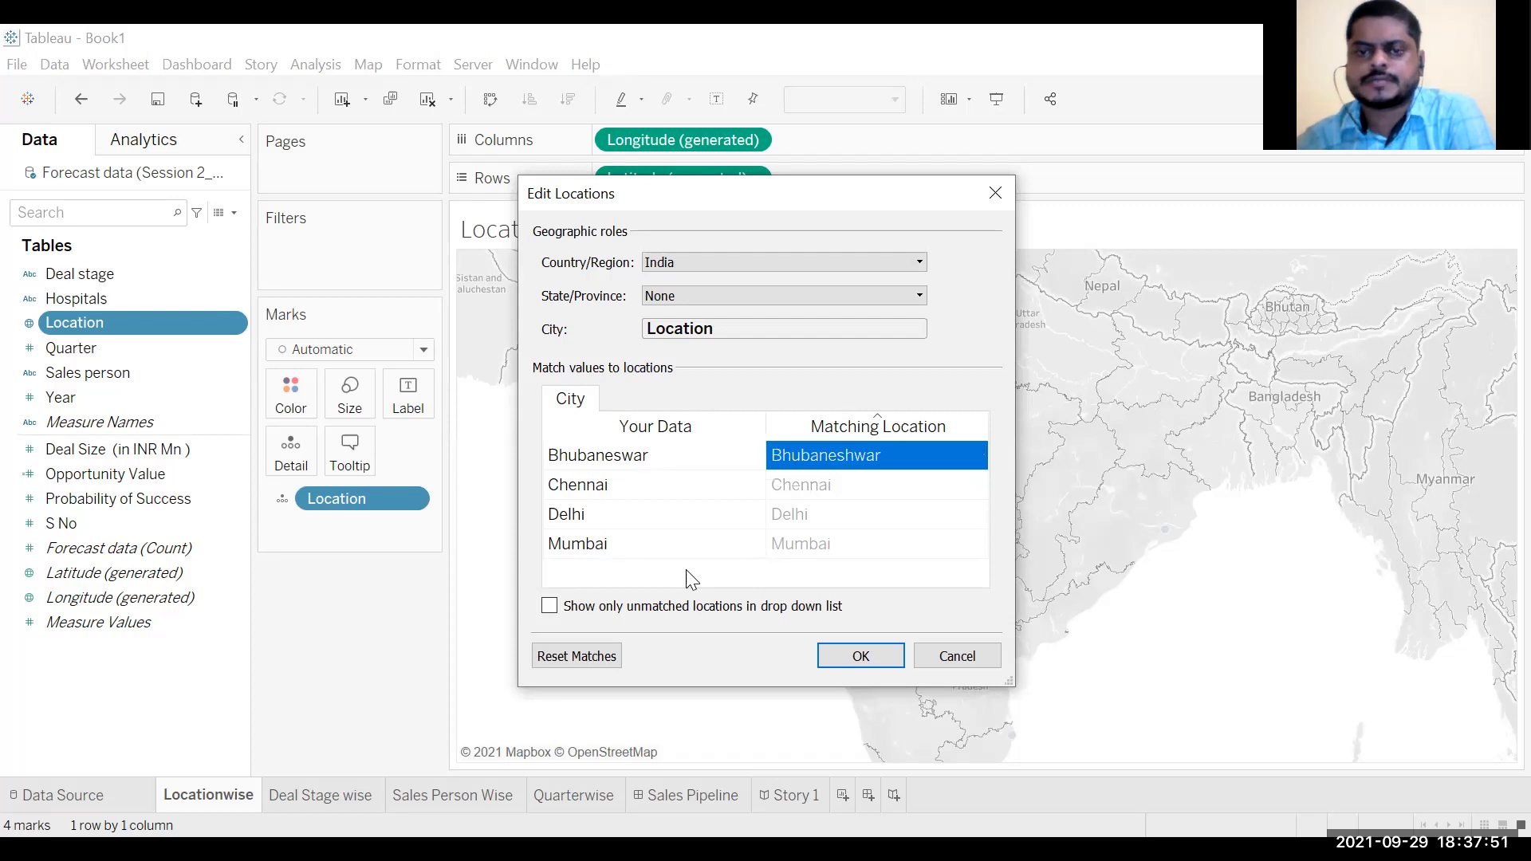
click(812, 520)
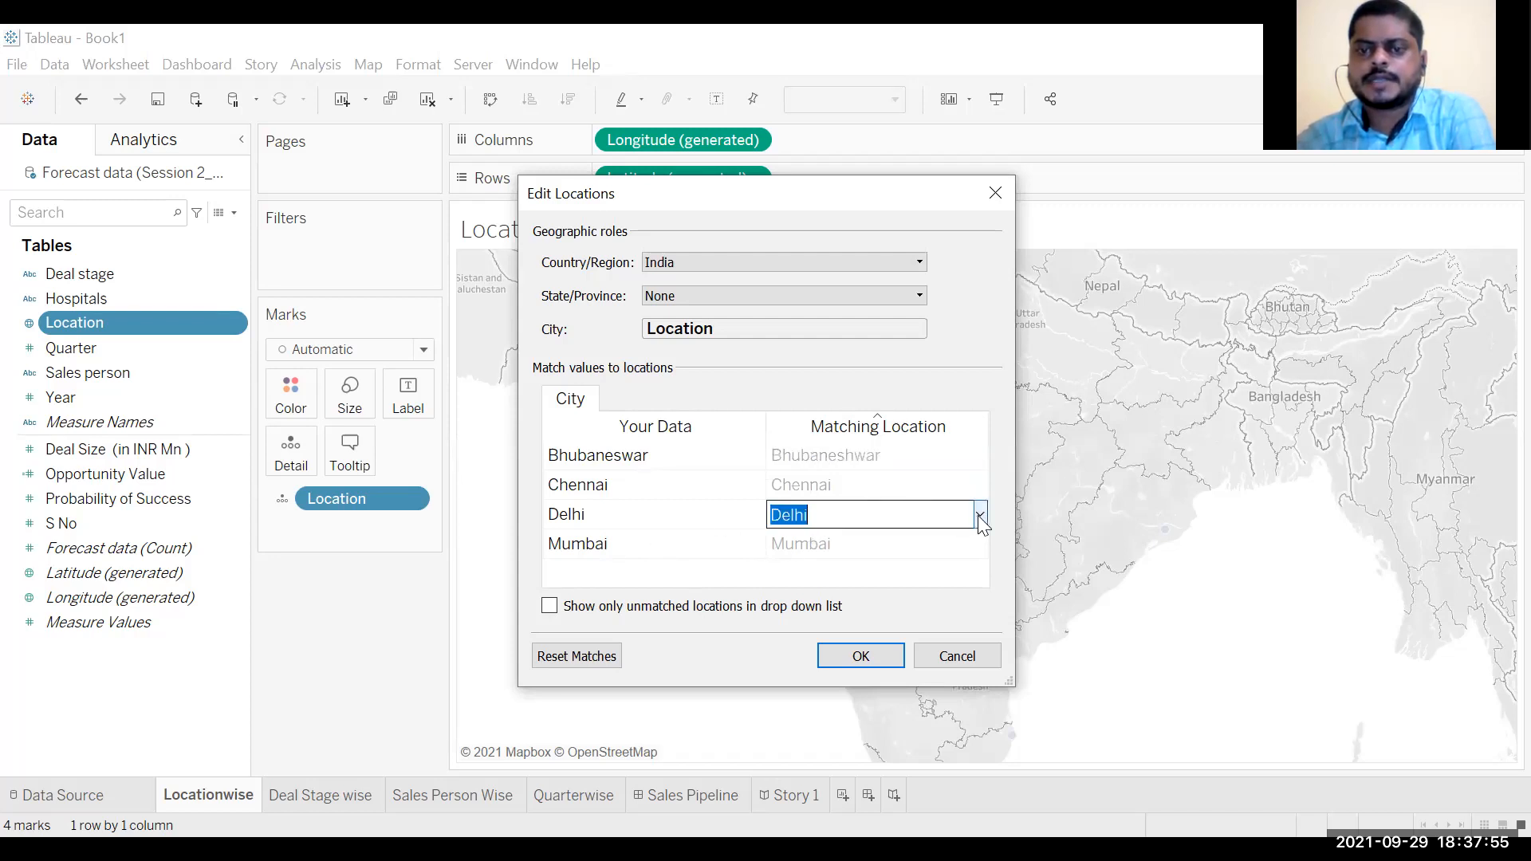
click(980, 517)
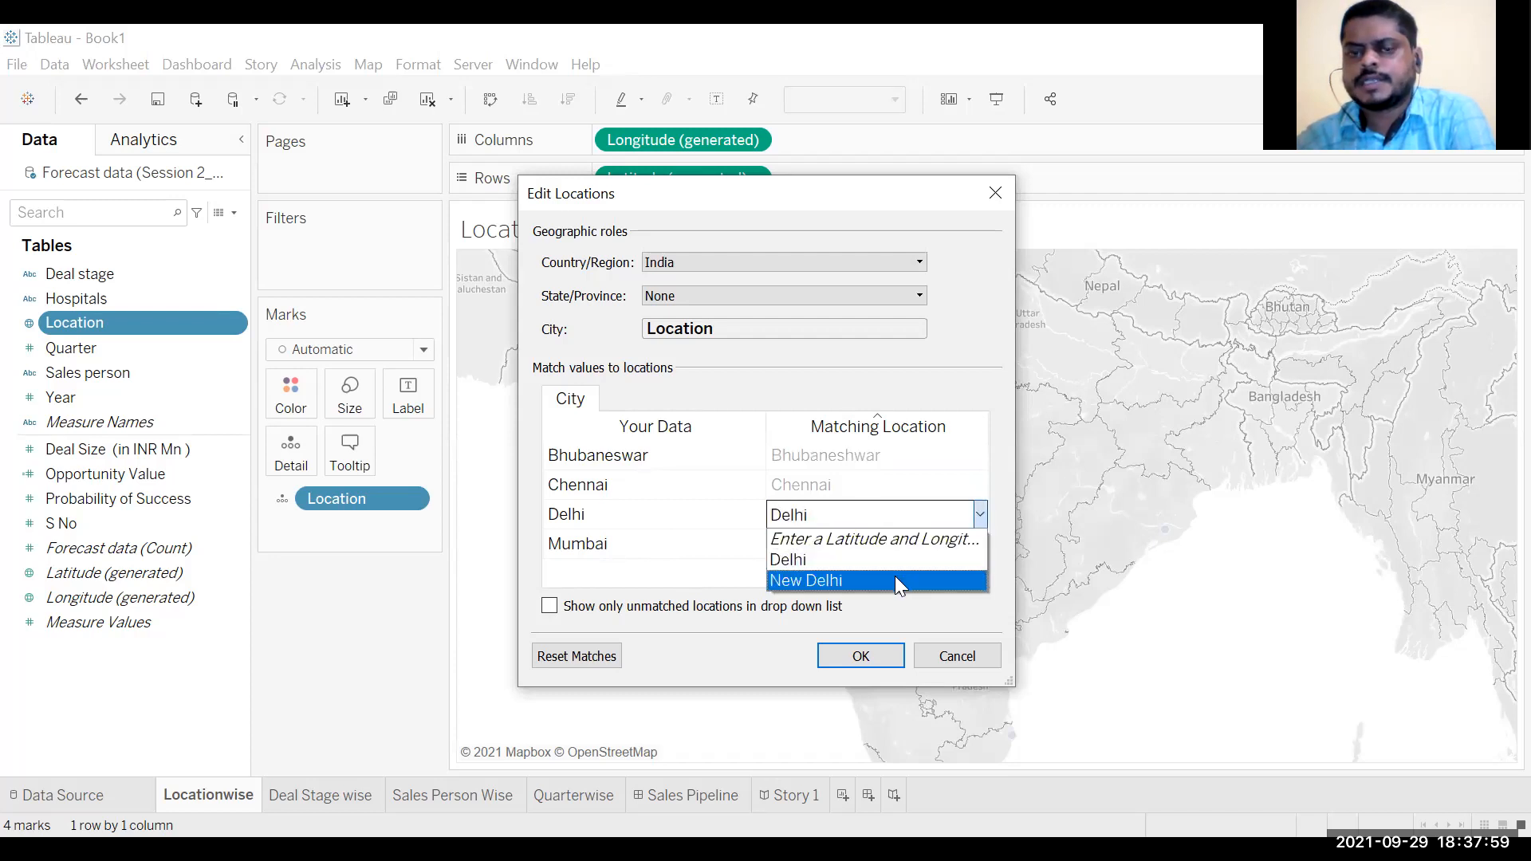
click(646, 578)
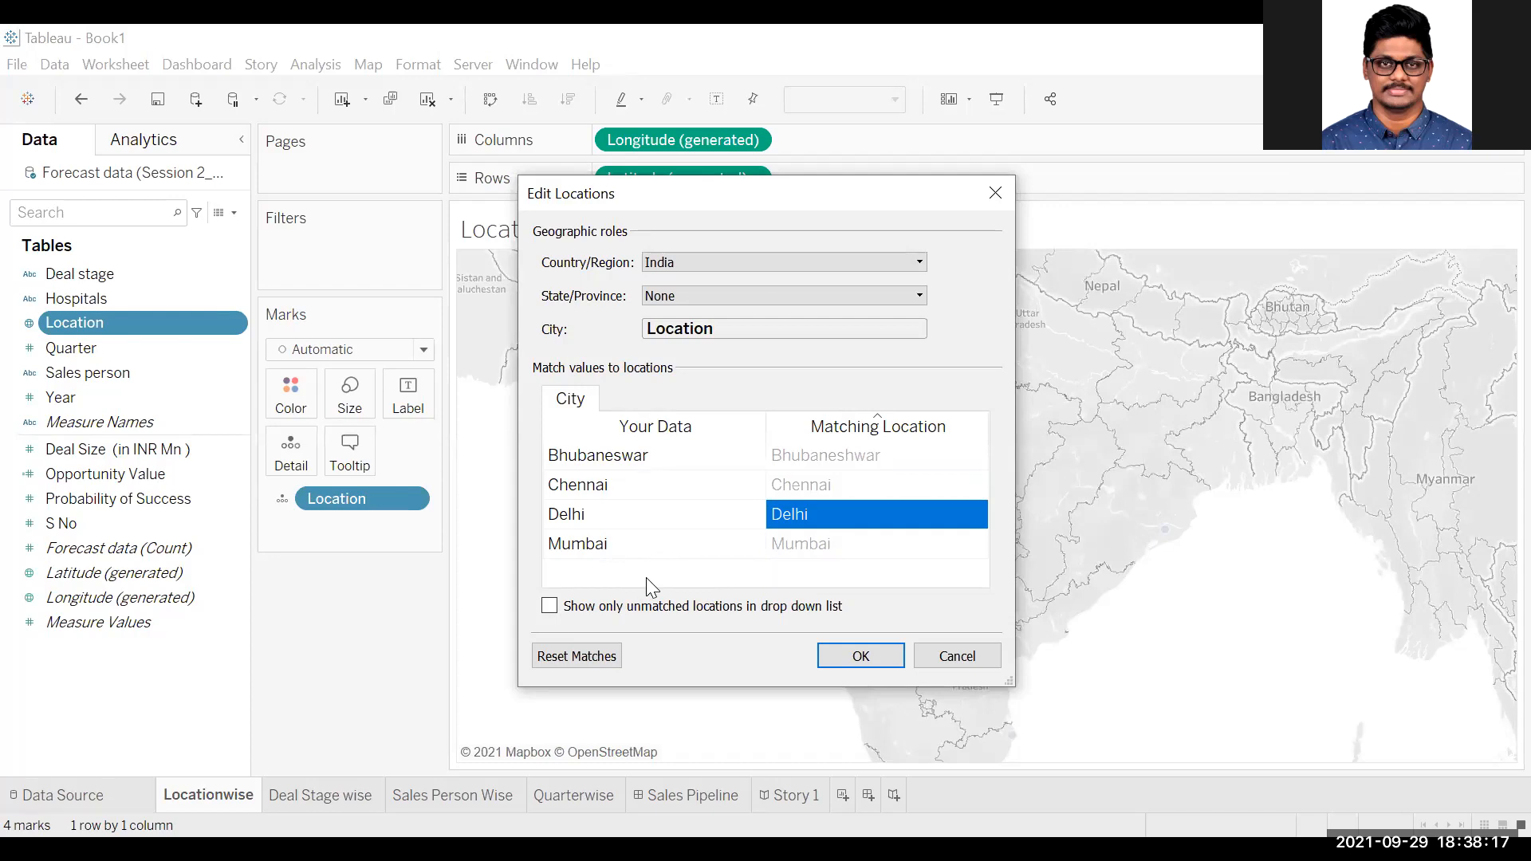
click(946, 665)
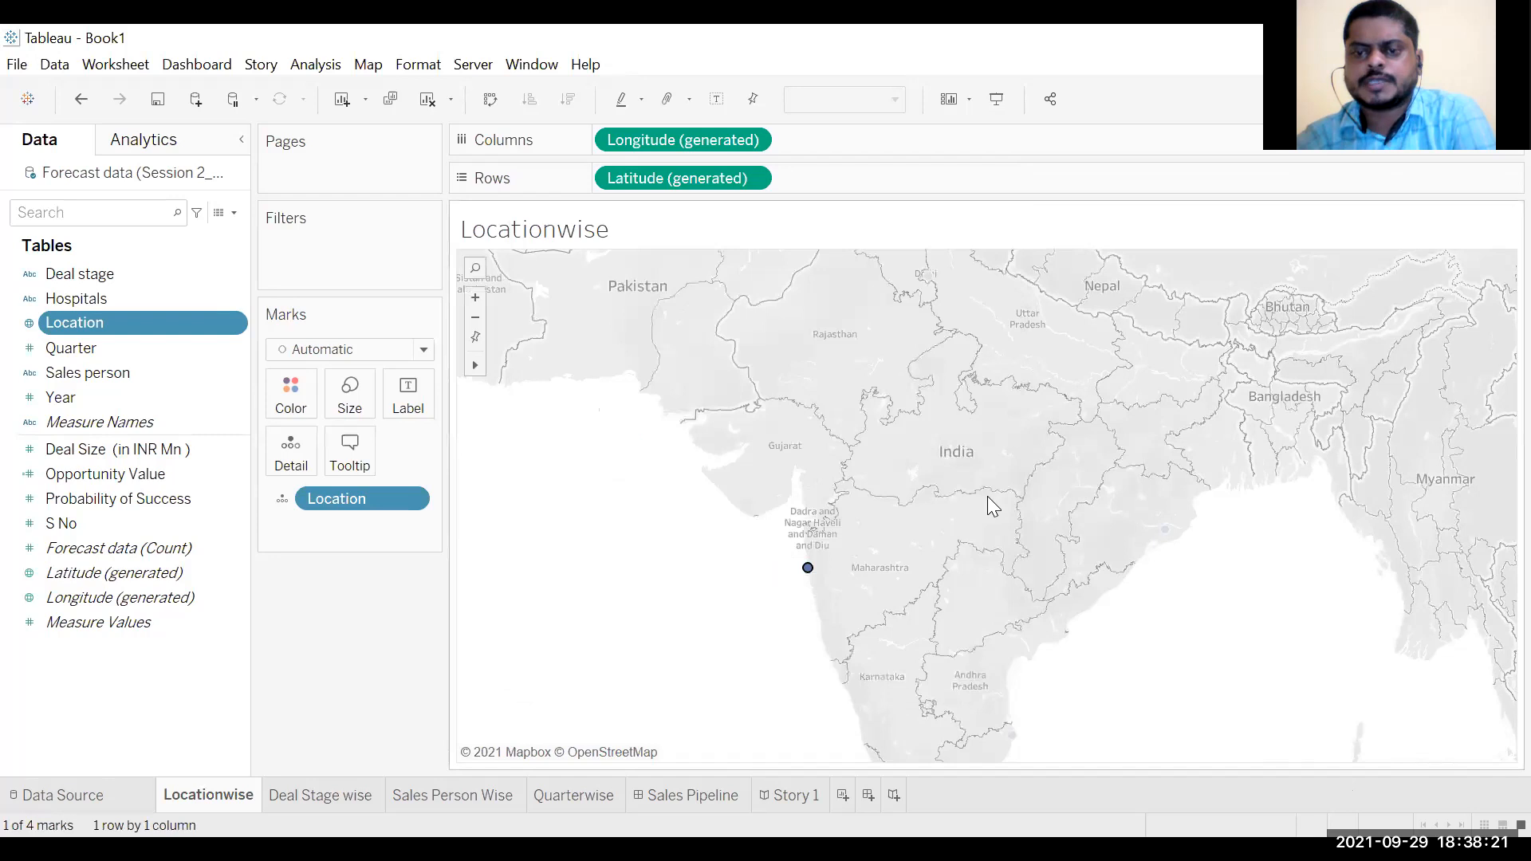
Step: Clear the mark selection on the map and inspect the plotted city marks along India's coasts
scroll(988, 496, down, 1)
scroll(986, 507, down, 1)
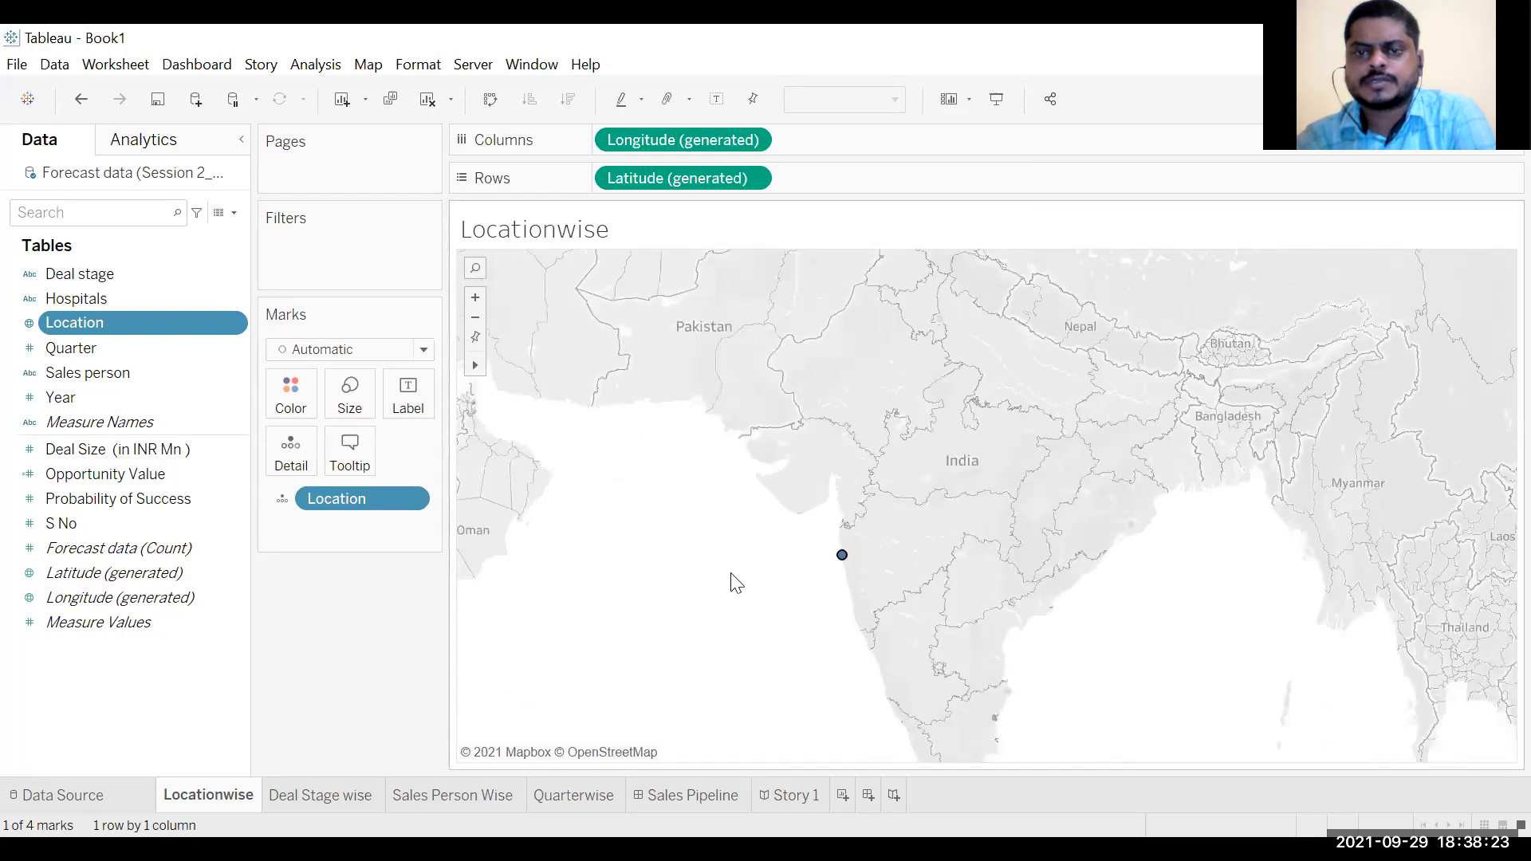
click(753, 574)
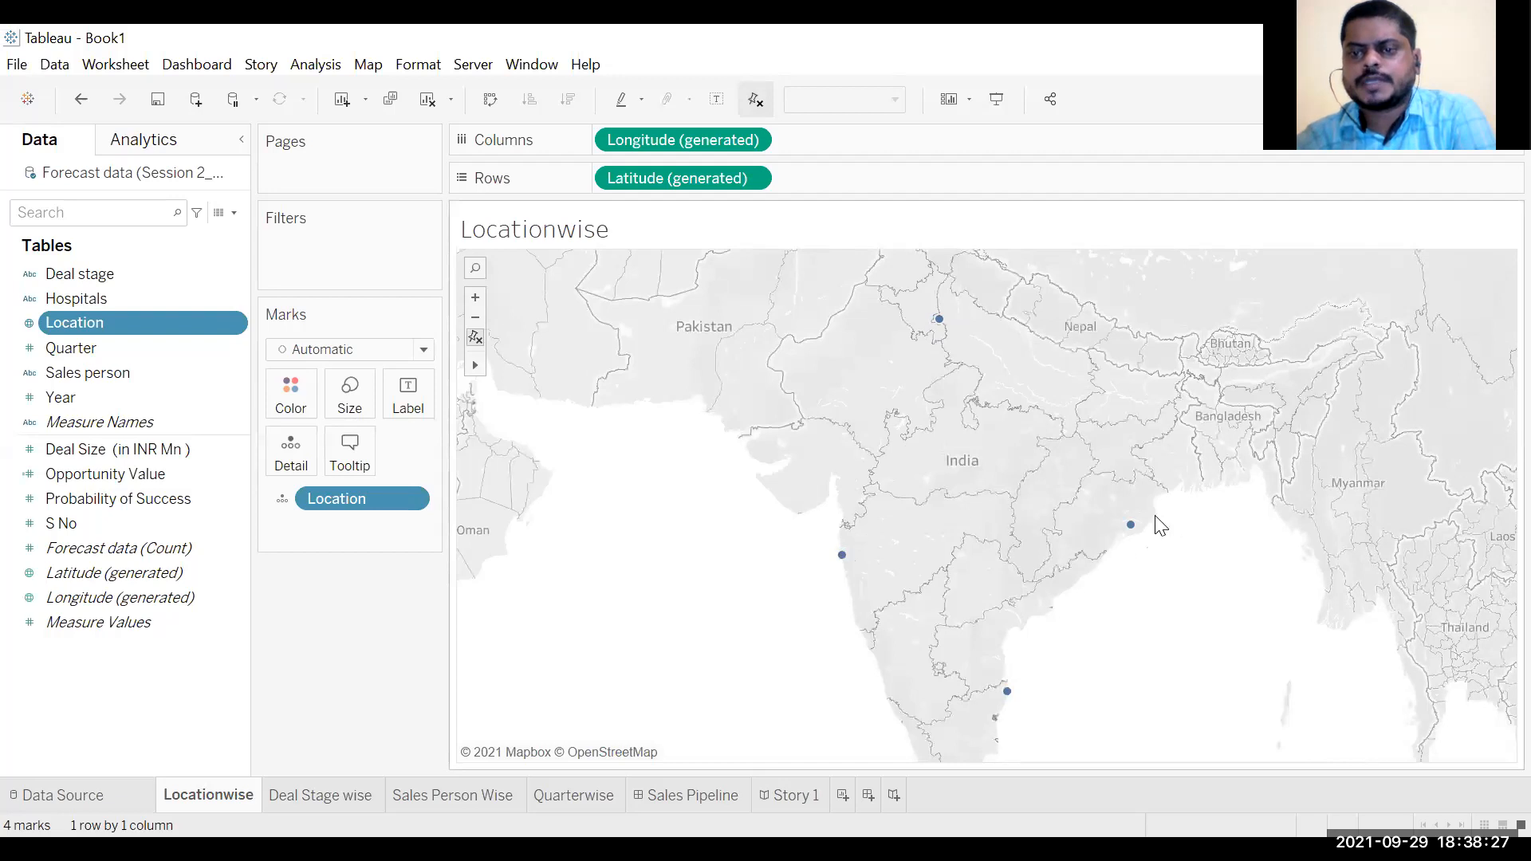
mouse_move(1005, 694)
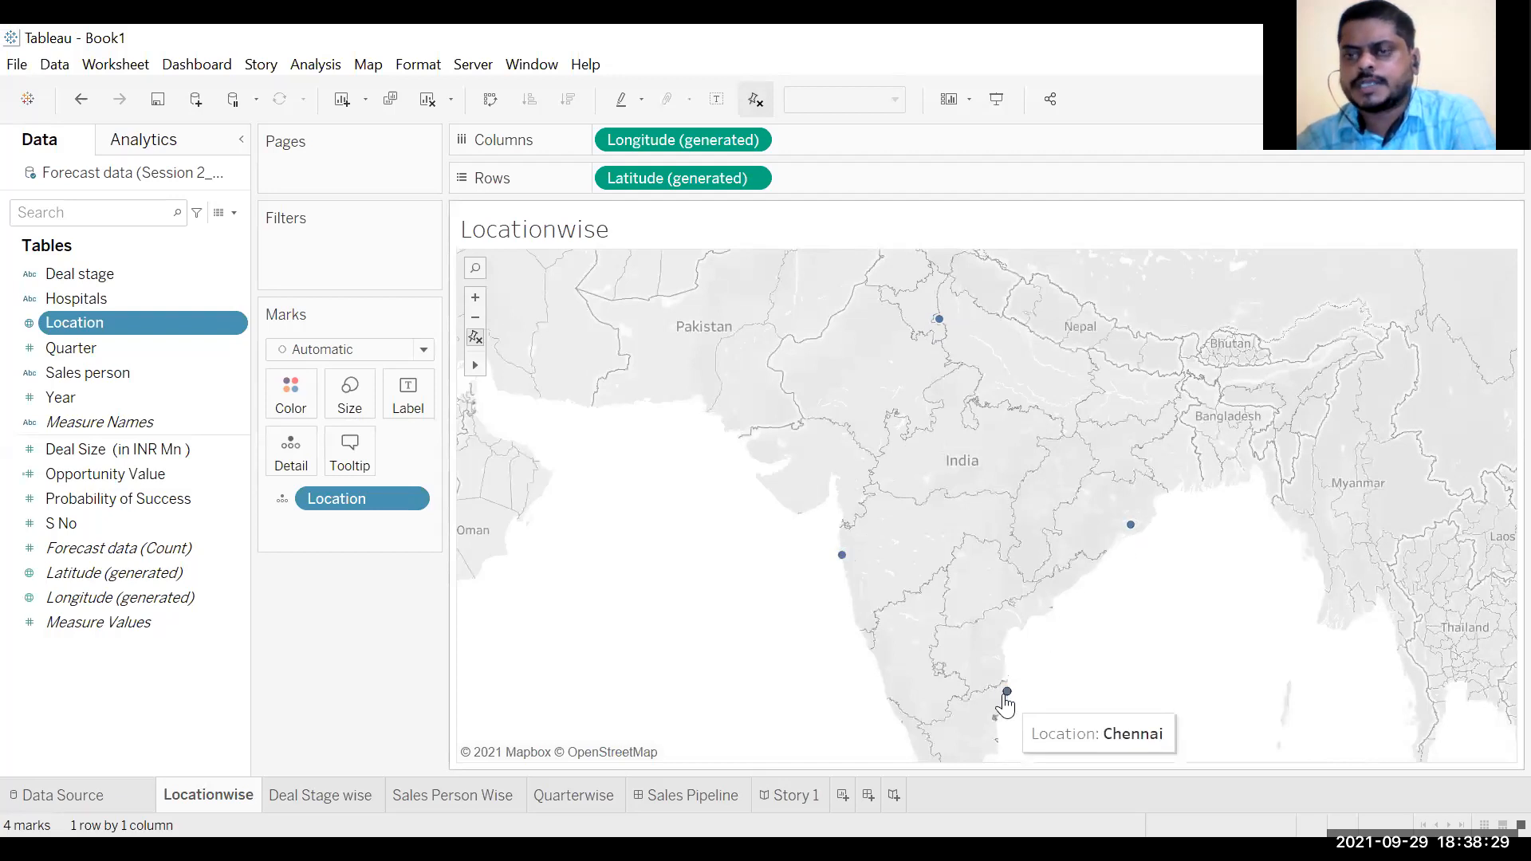
mouse_move(854, 562)
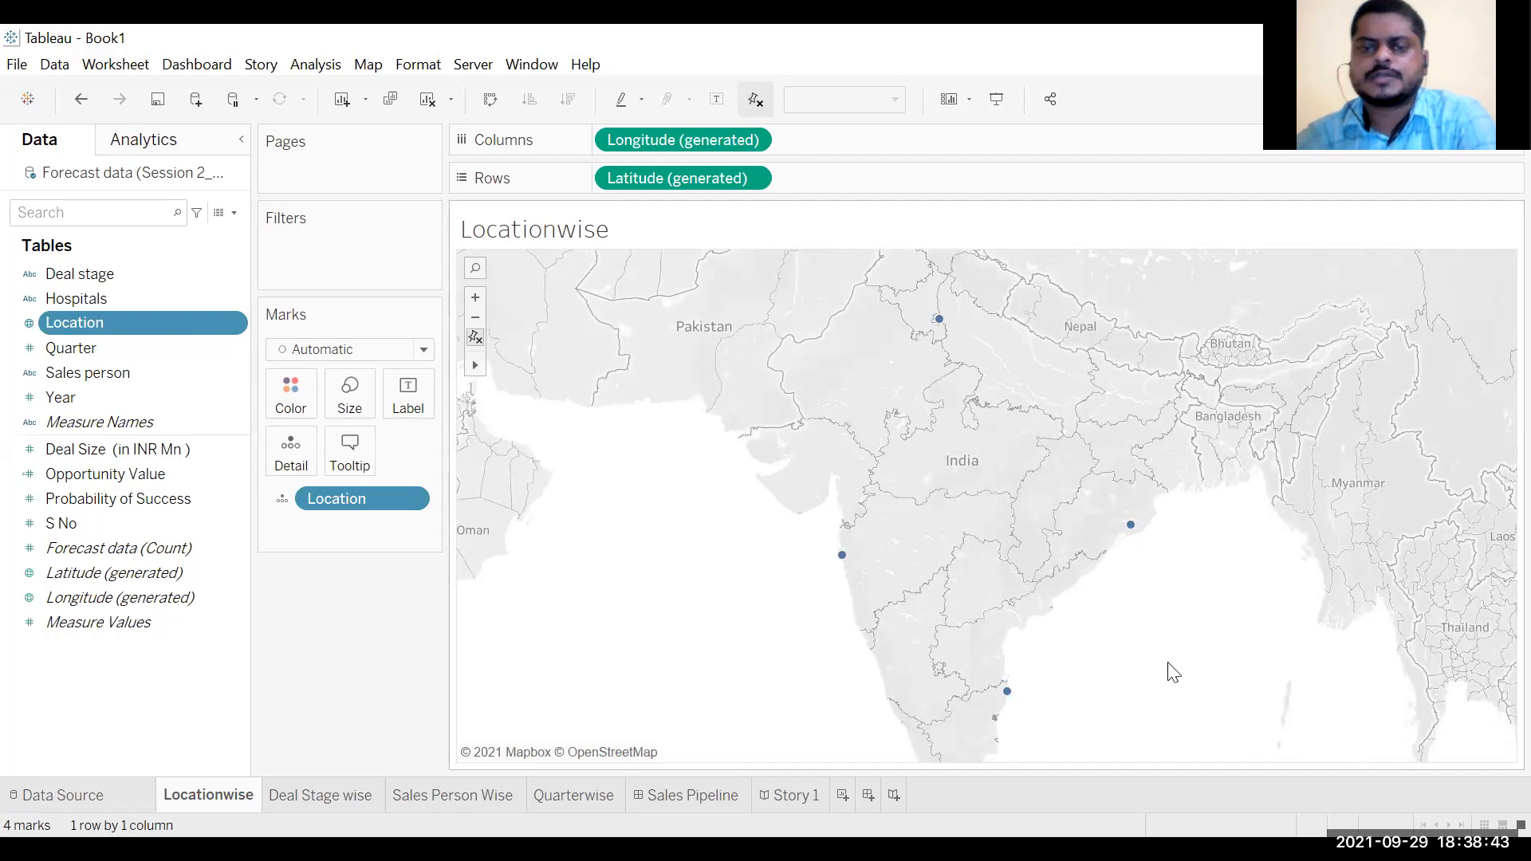
Step: Compare the city names in the data with their matching locations in Edit Locations, and cancel the dialog
right_click(843, 559)
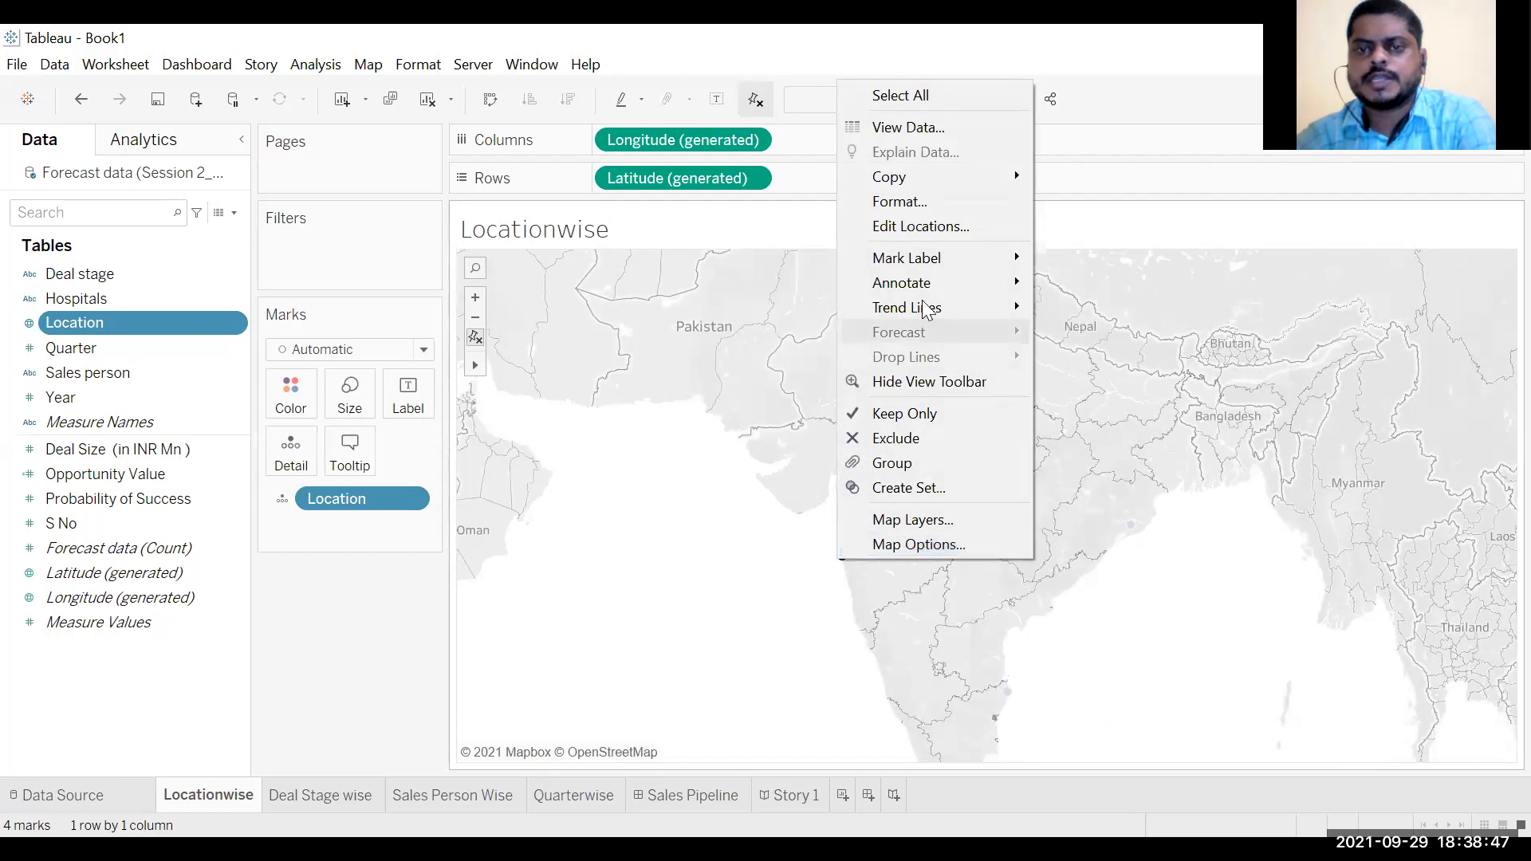
click(939, 225)
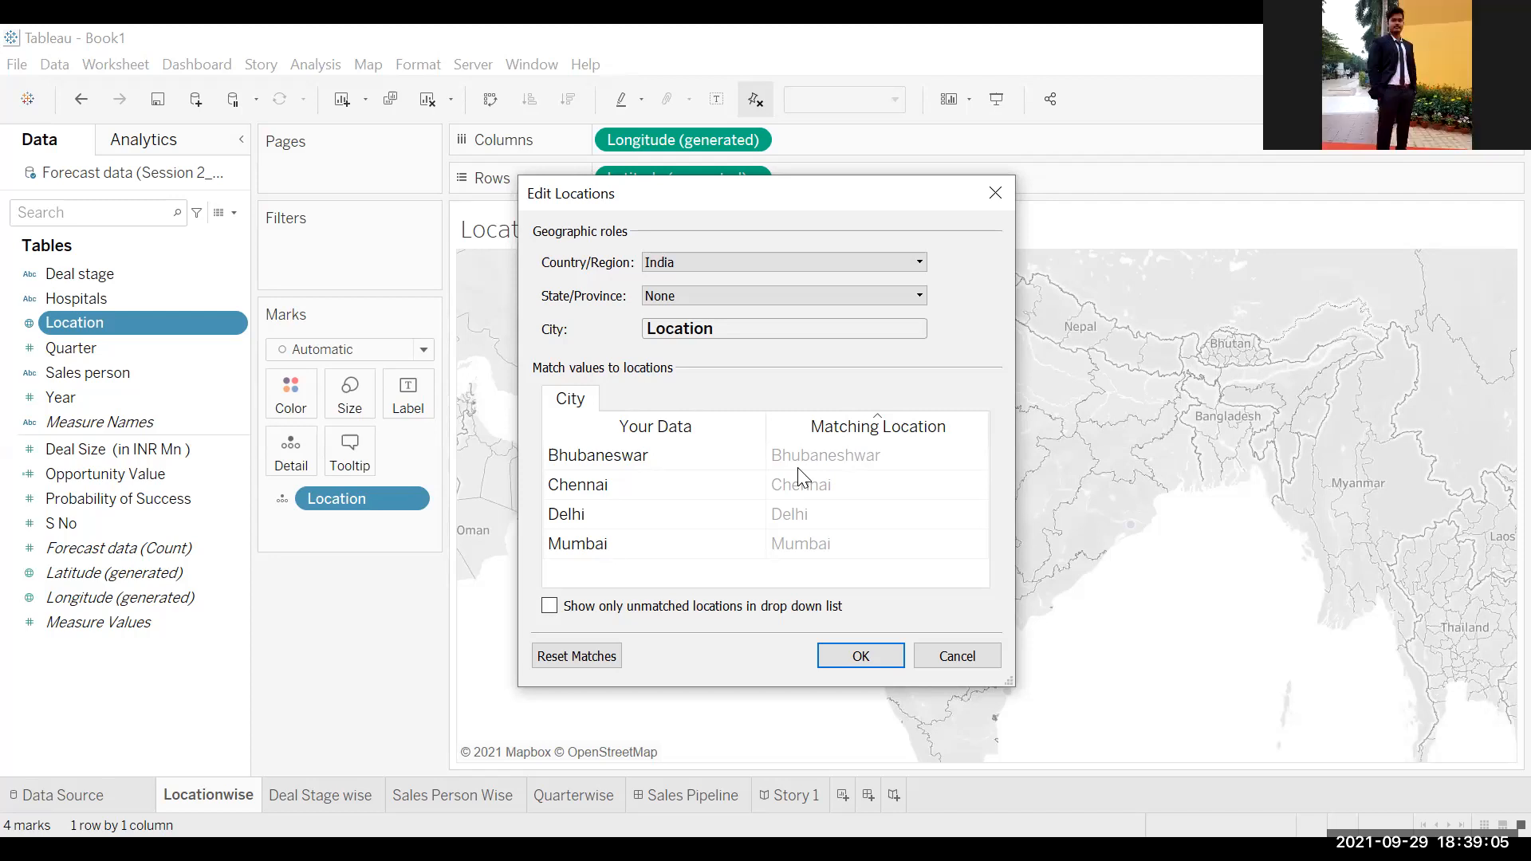
click(957, 656)
Step: Review the matching location options for Bhubaneswar in Edit Locations, cancel the dialog, and clear the mark selection on the map
mouse_move(845, 568)
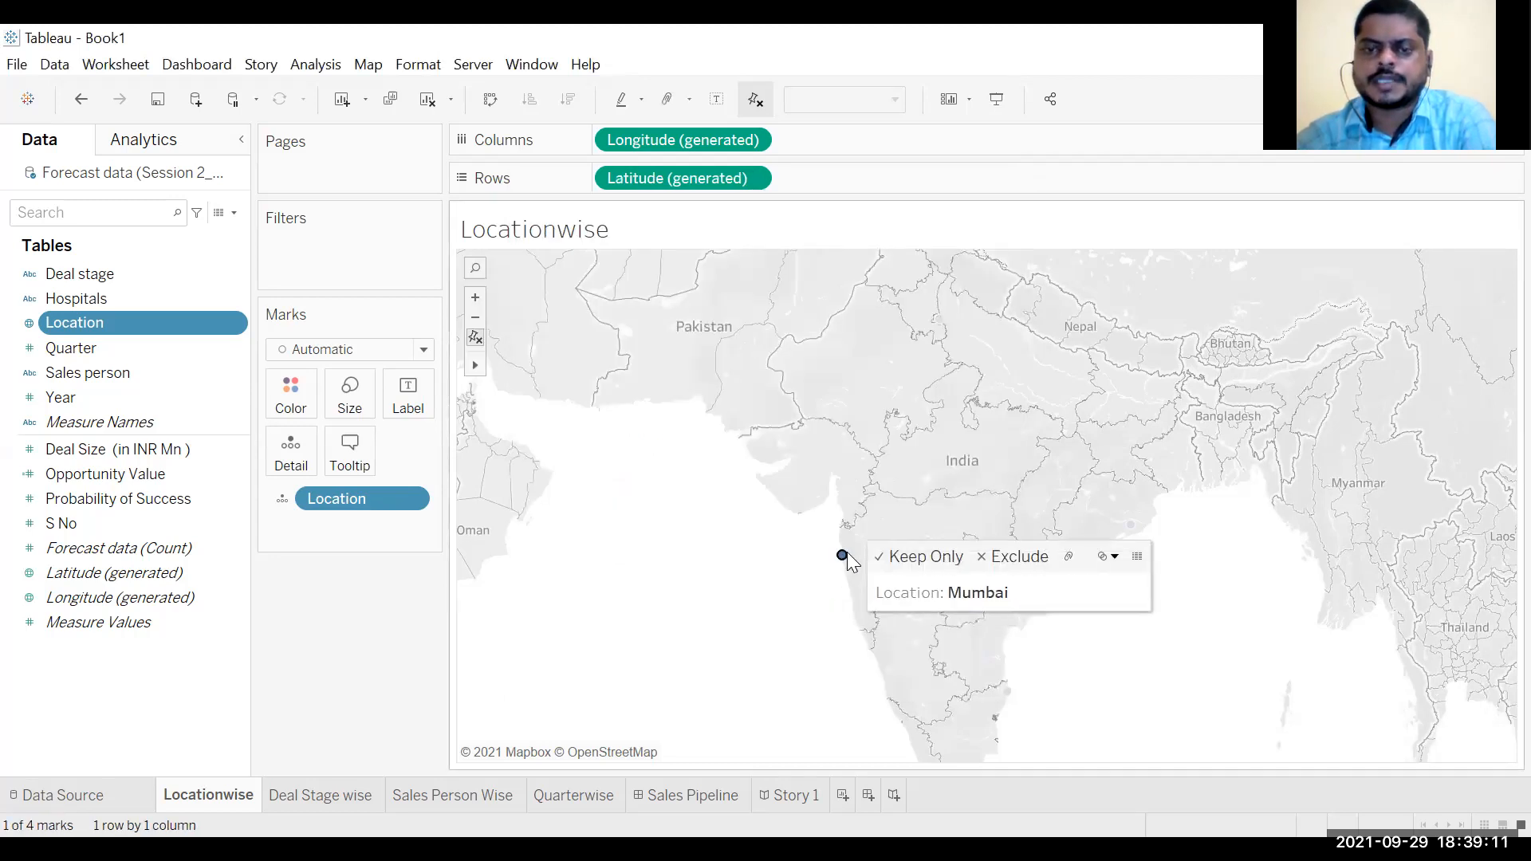
right_click(845, 558)
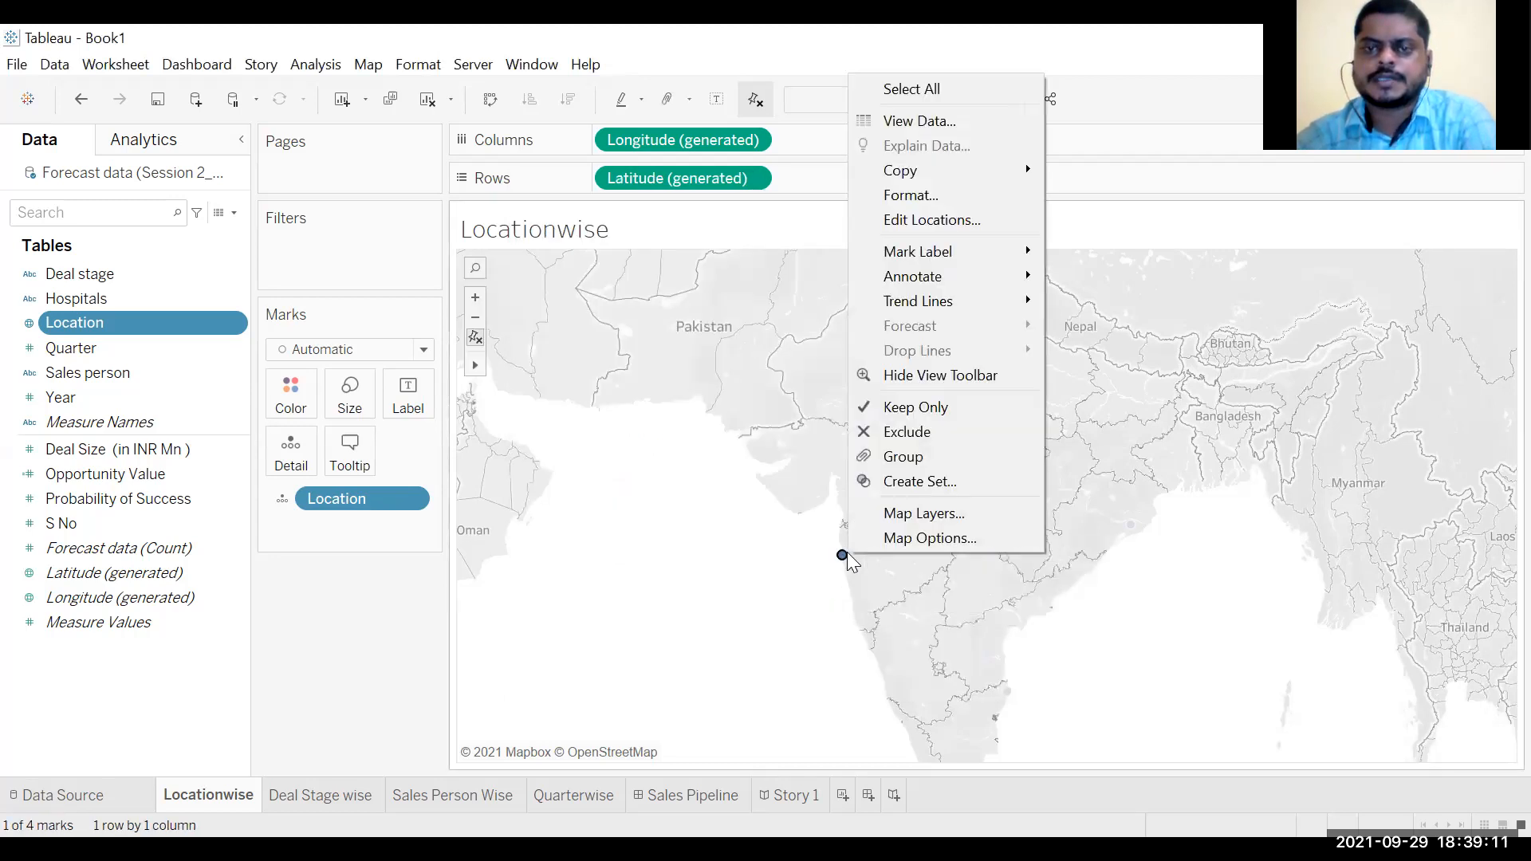
click(957, 220)
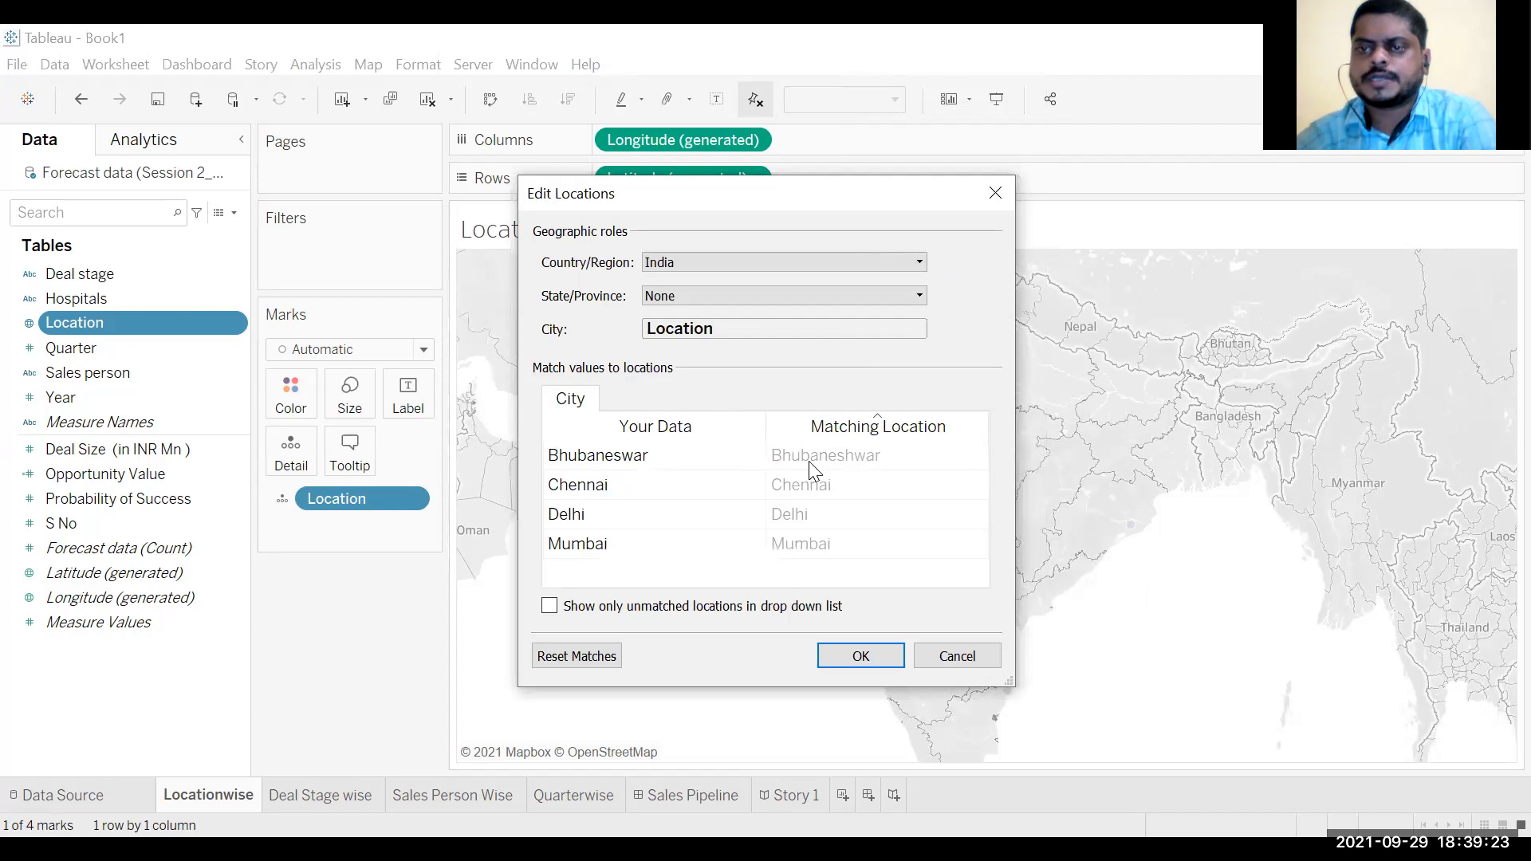
double_click(809, 461)
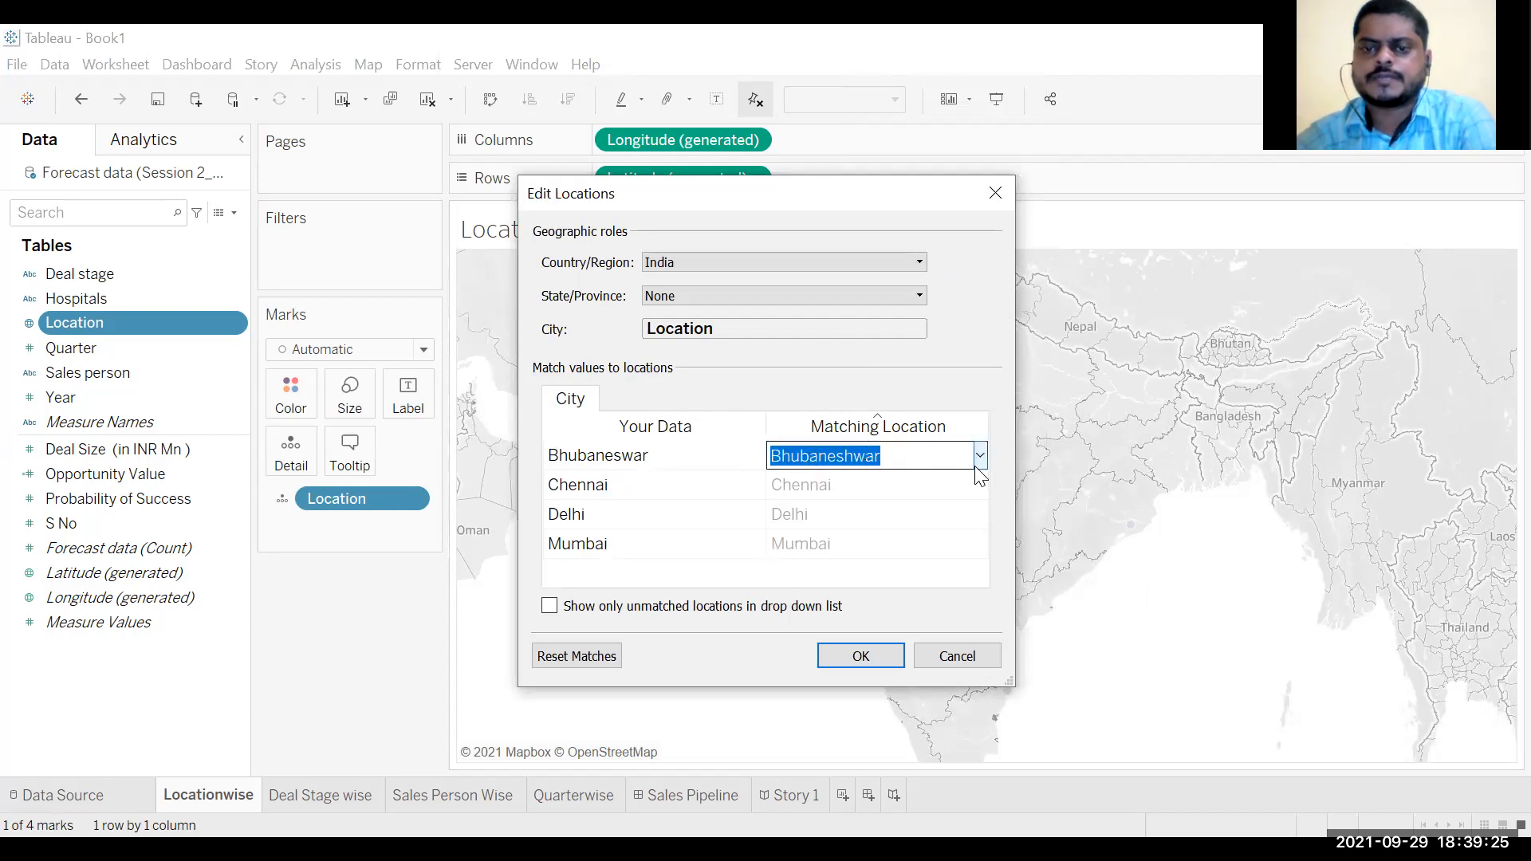
click(962, 461)
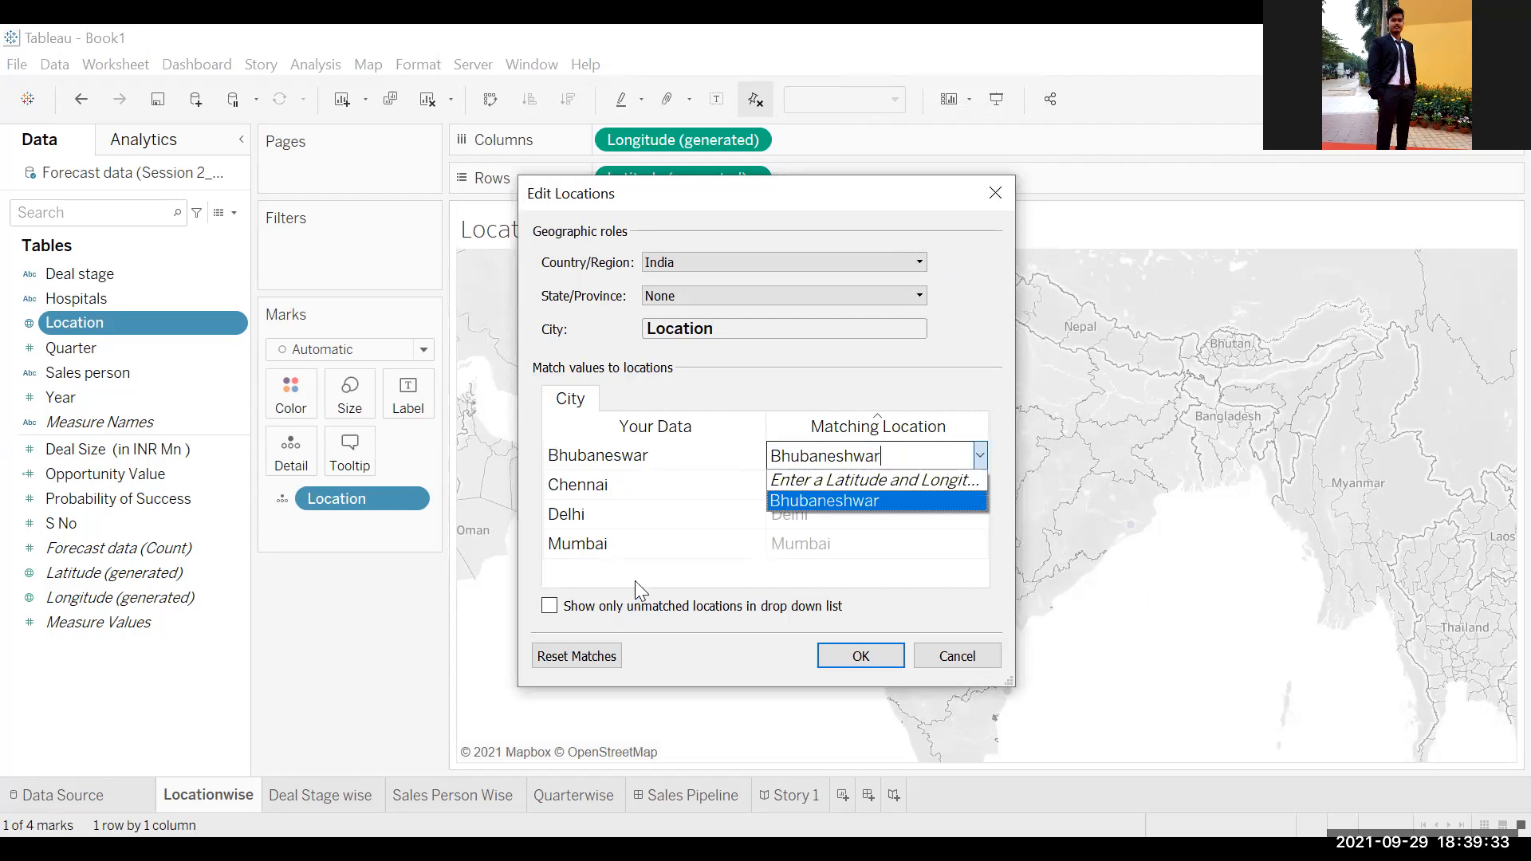
key(Return)
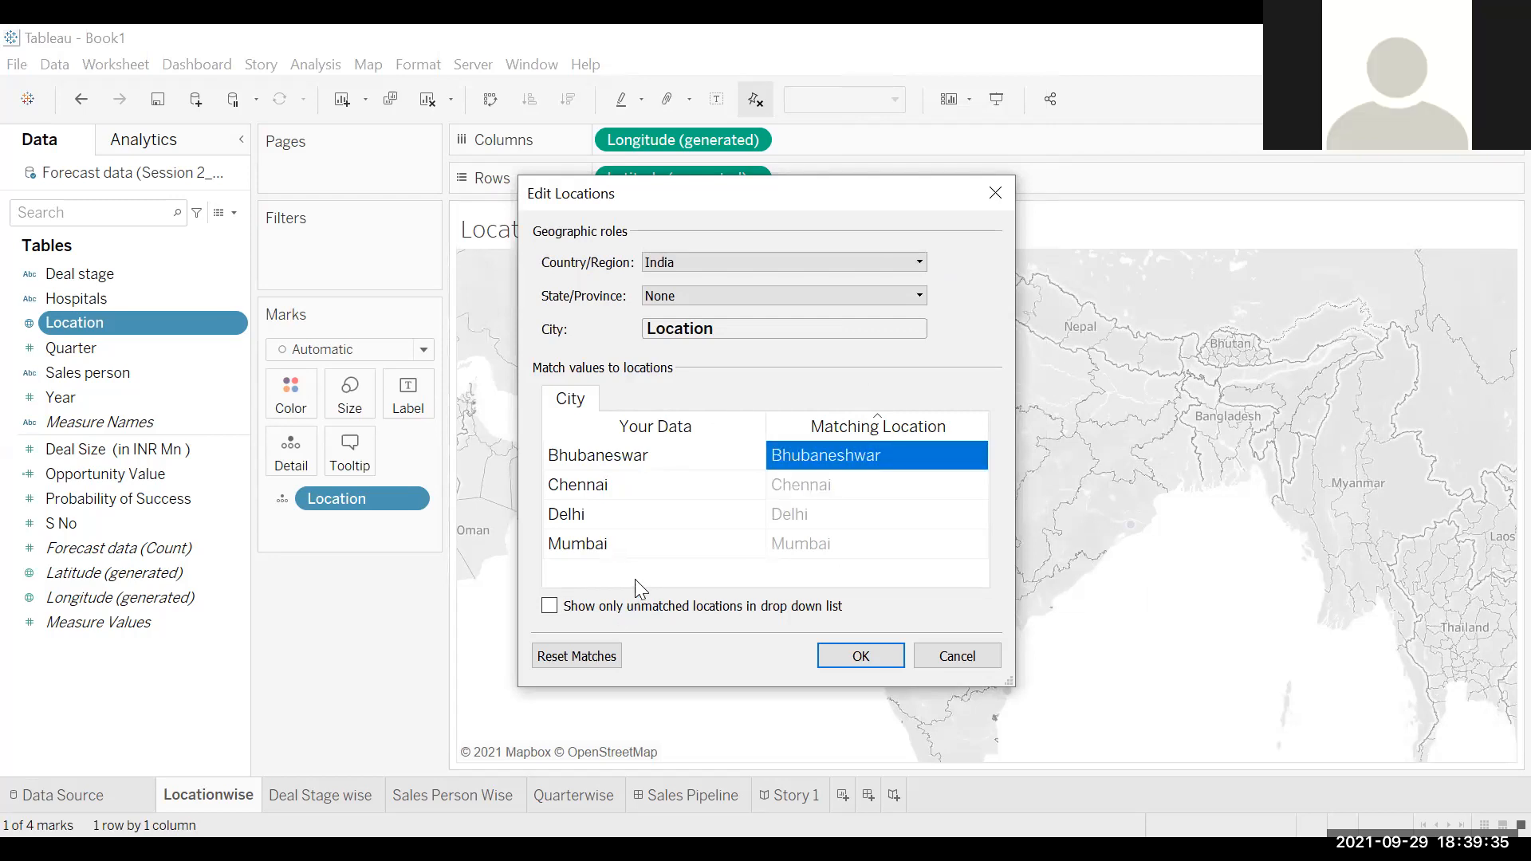
click(949, 657)
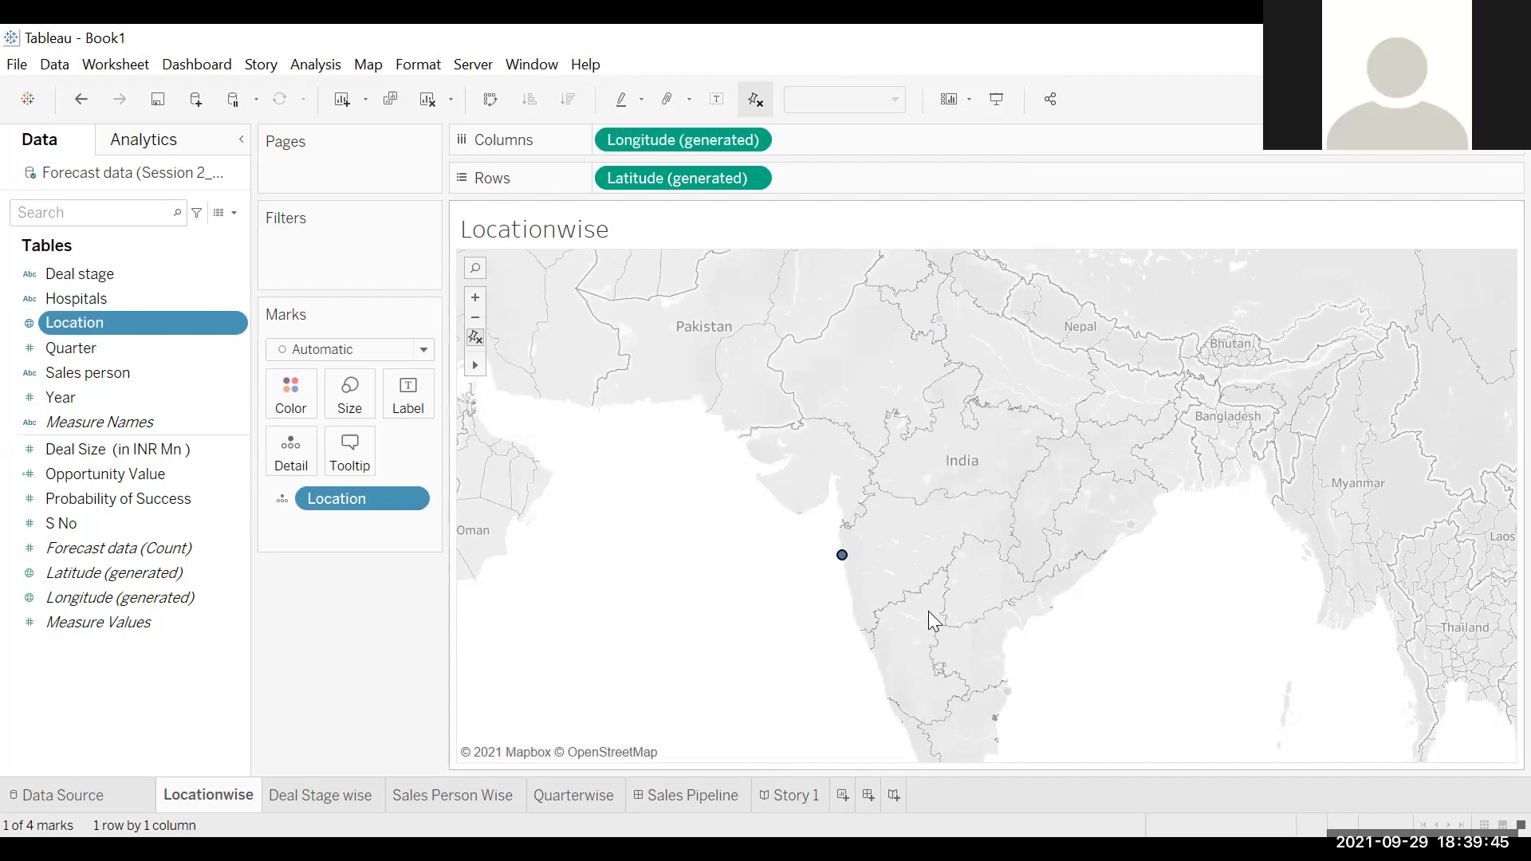
click(1089, 665)
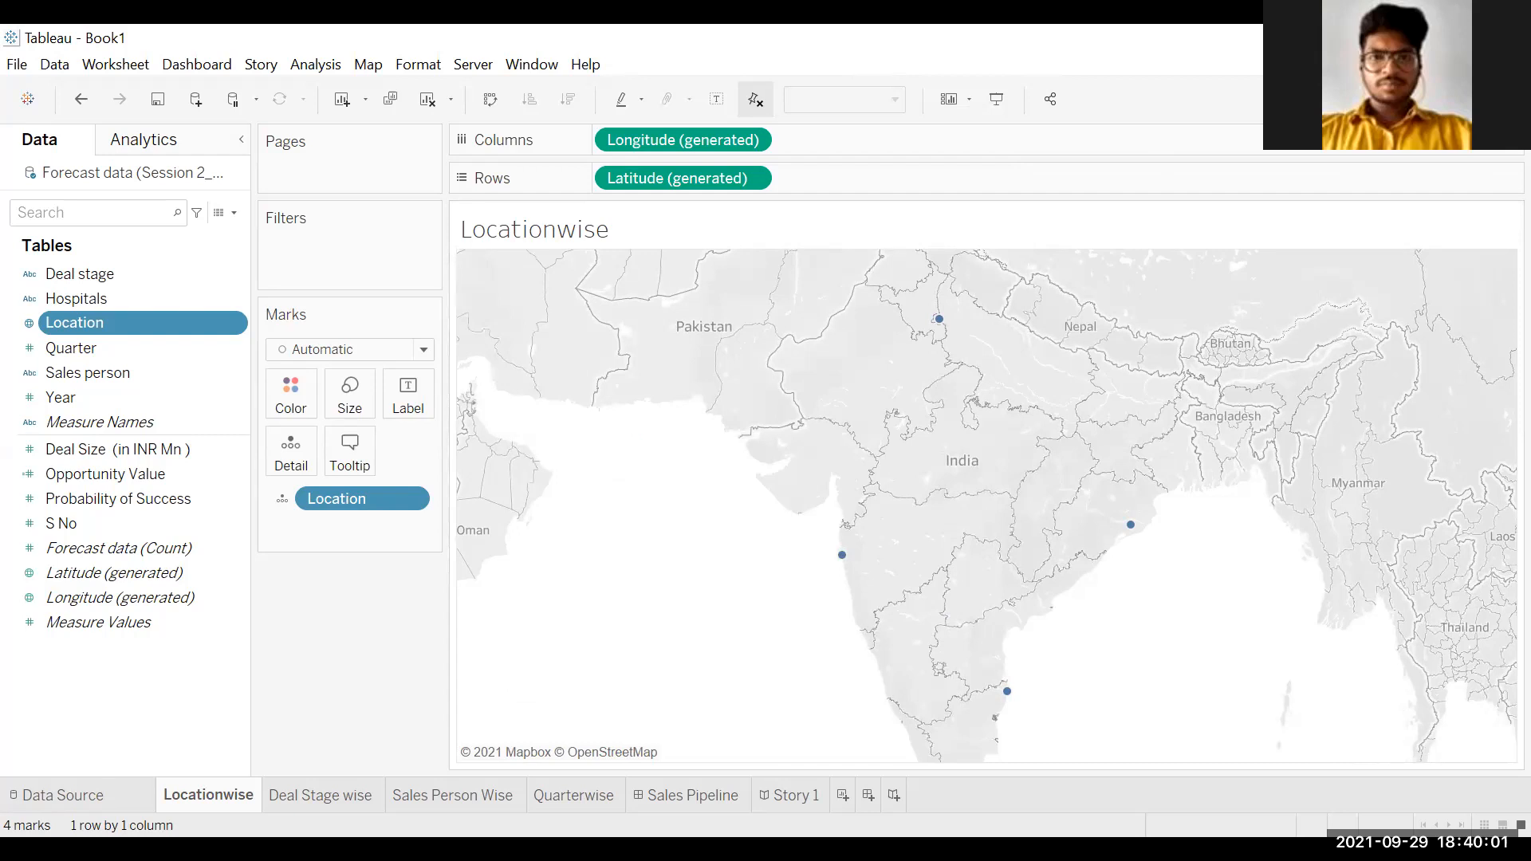
Step: View the chart types available for the Locationwise sheet, and inspect the Delhi and Mumbai marks
click(1482, 99)
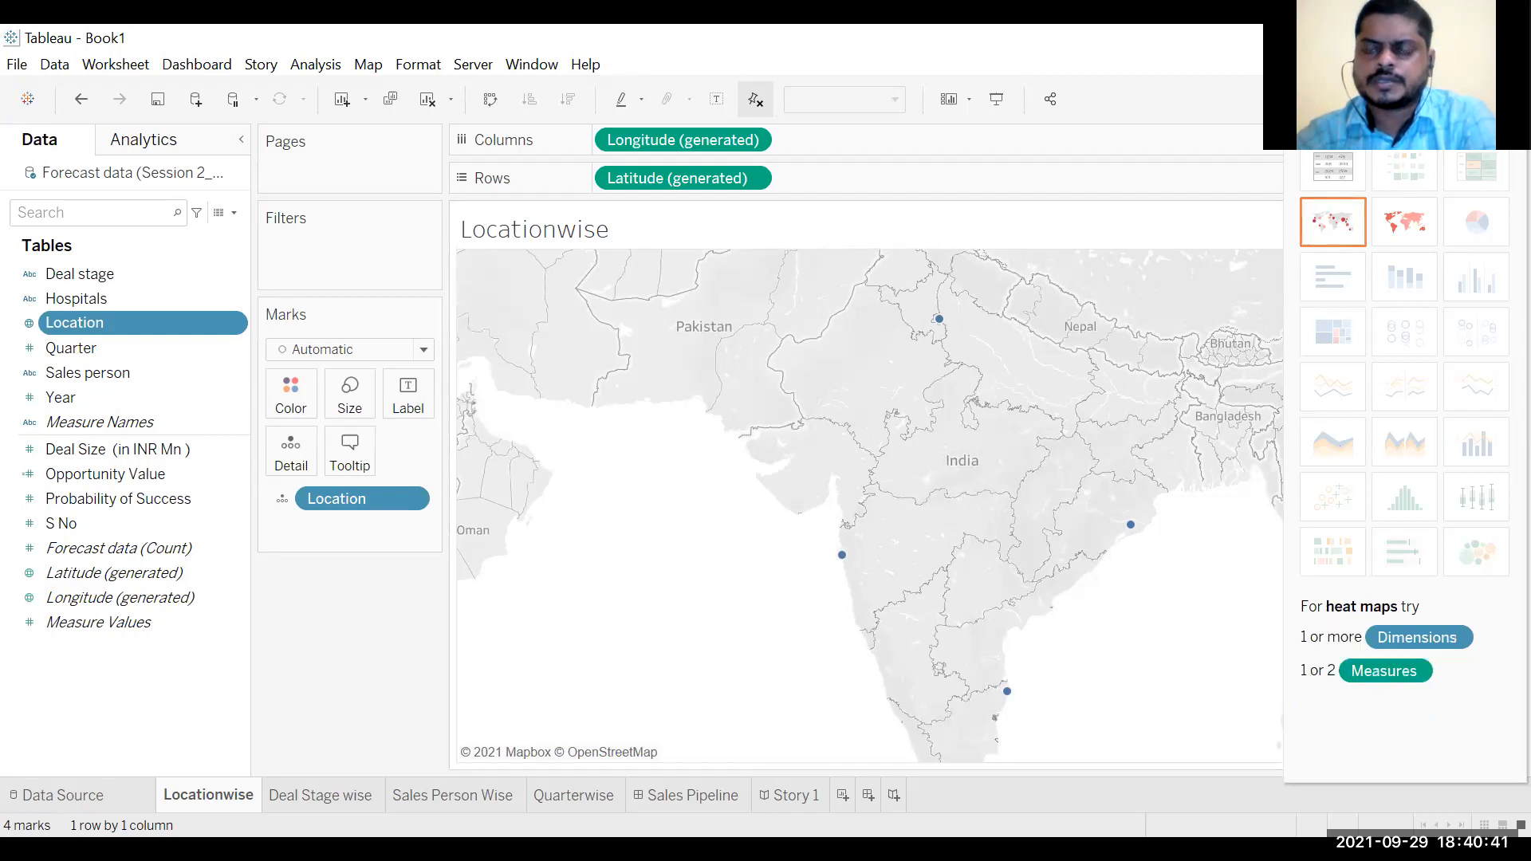
click(1480, 99)
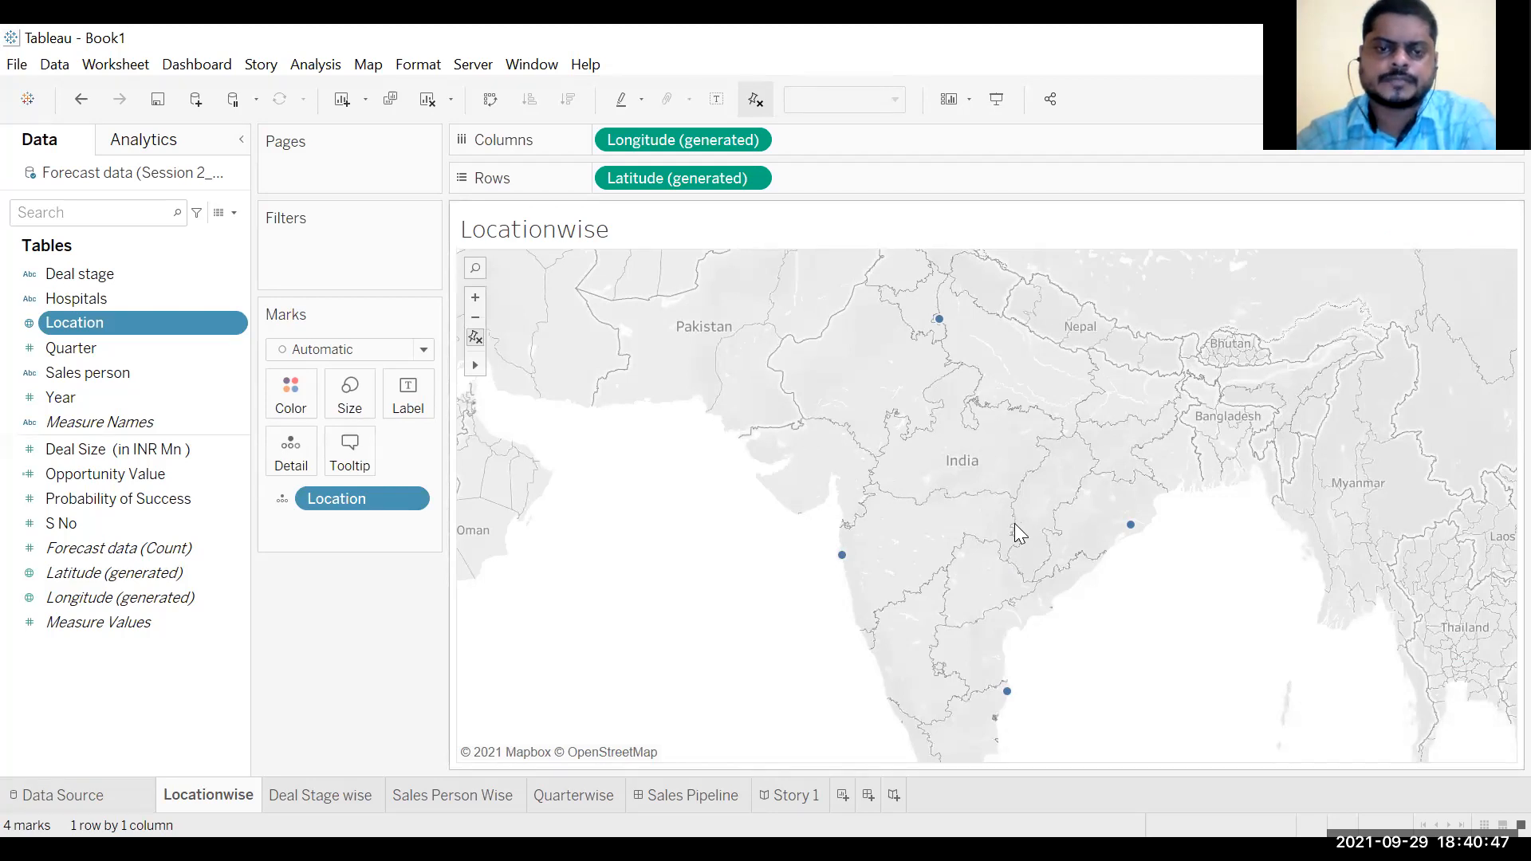
mouse_move(940, 323)
mouse_move(841, 566)
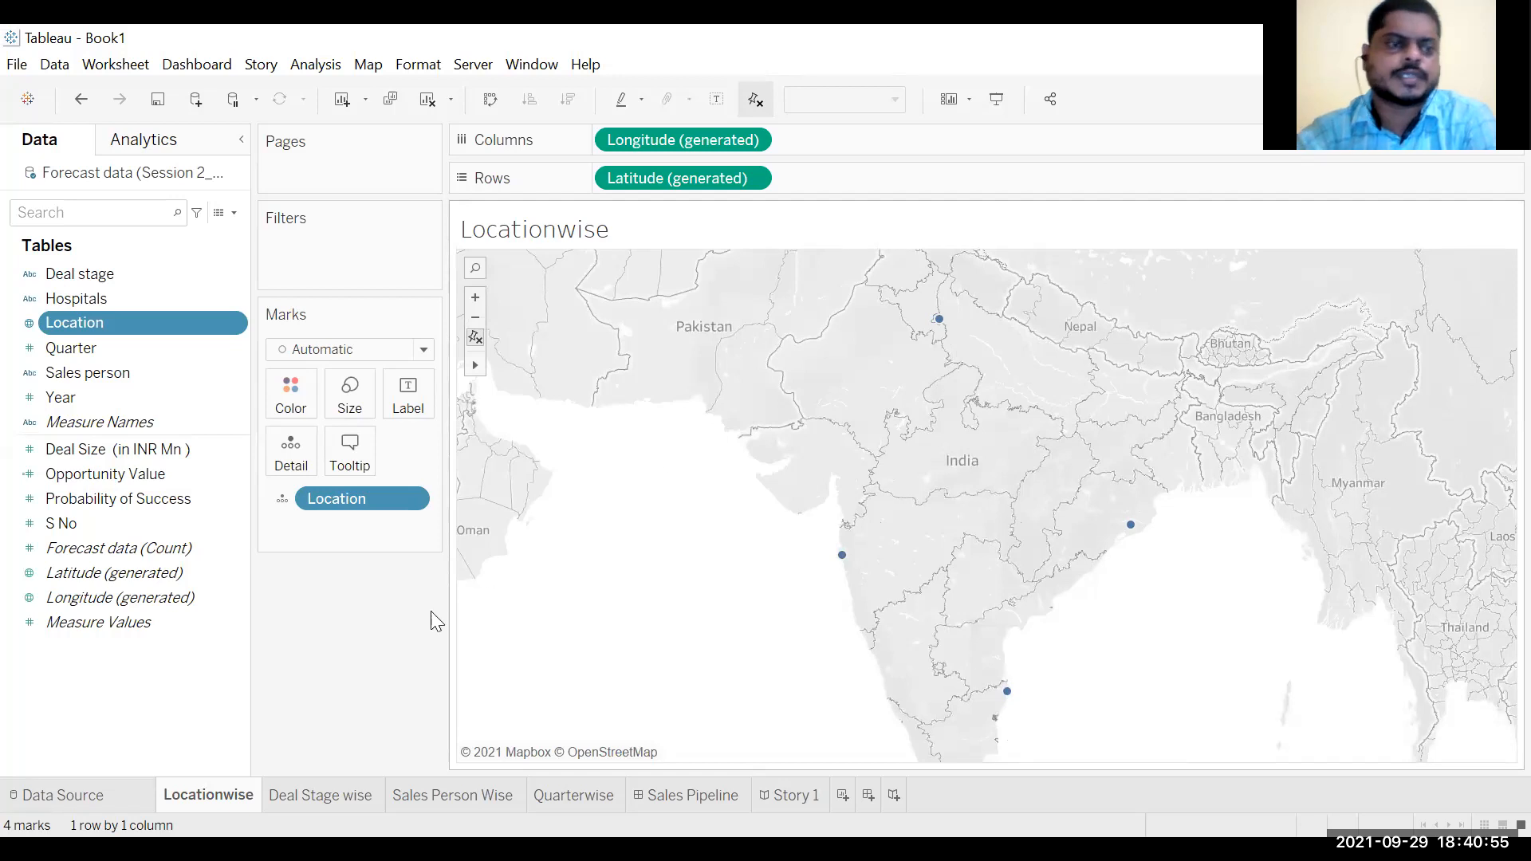
Step: Add Opportunity Value to the Locationwise map as the mark size, and check each city's value
click(124, 472)
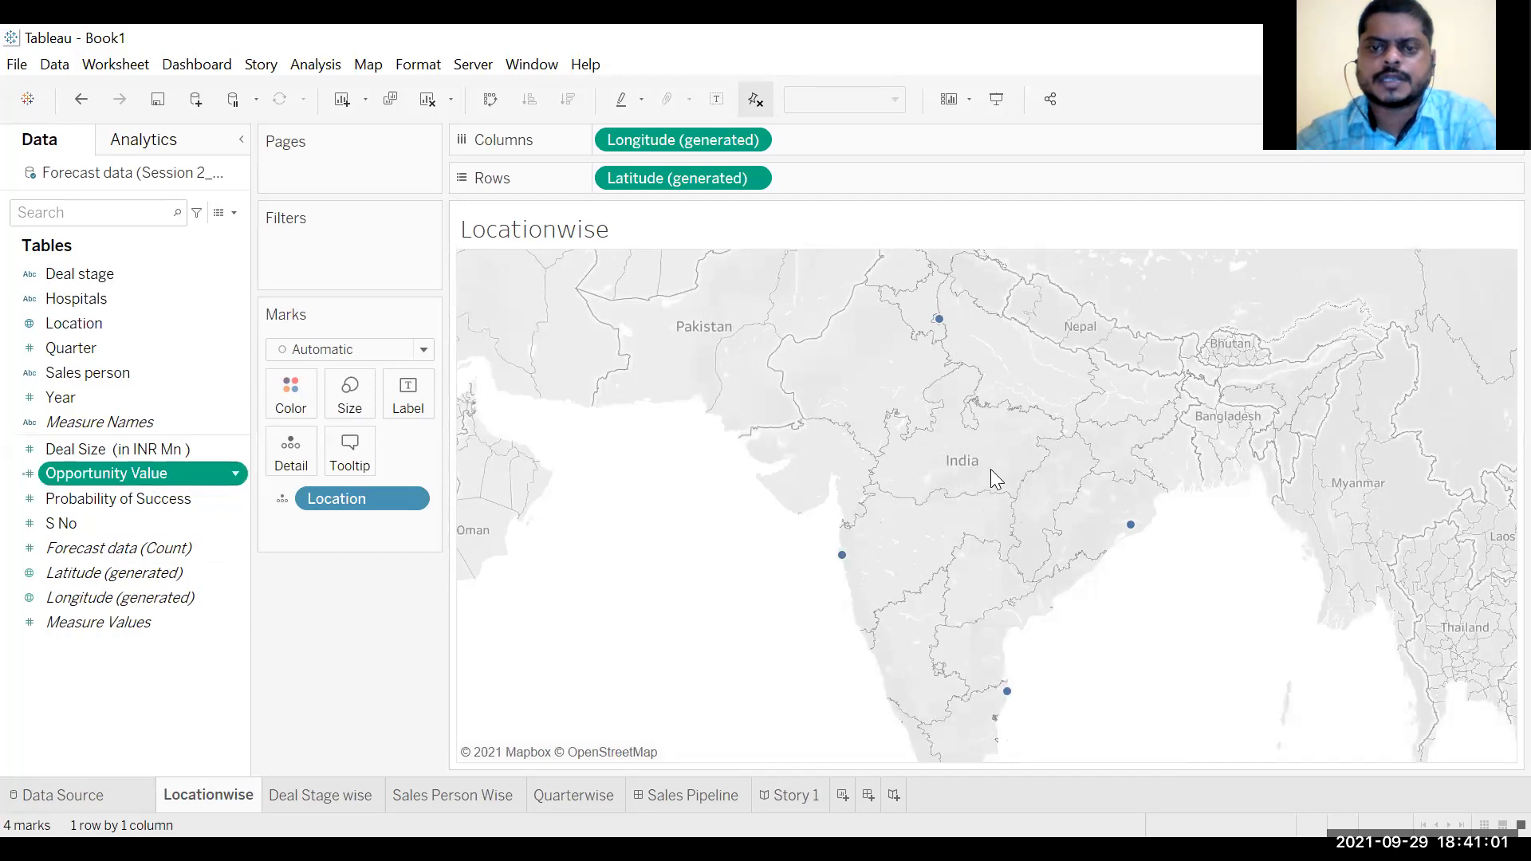
drag(990, 469, 990, 469)
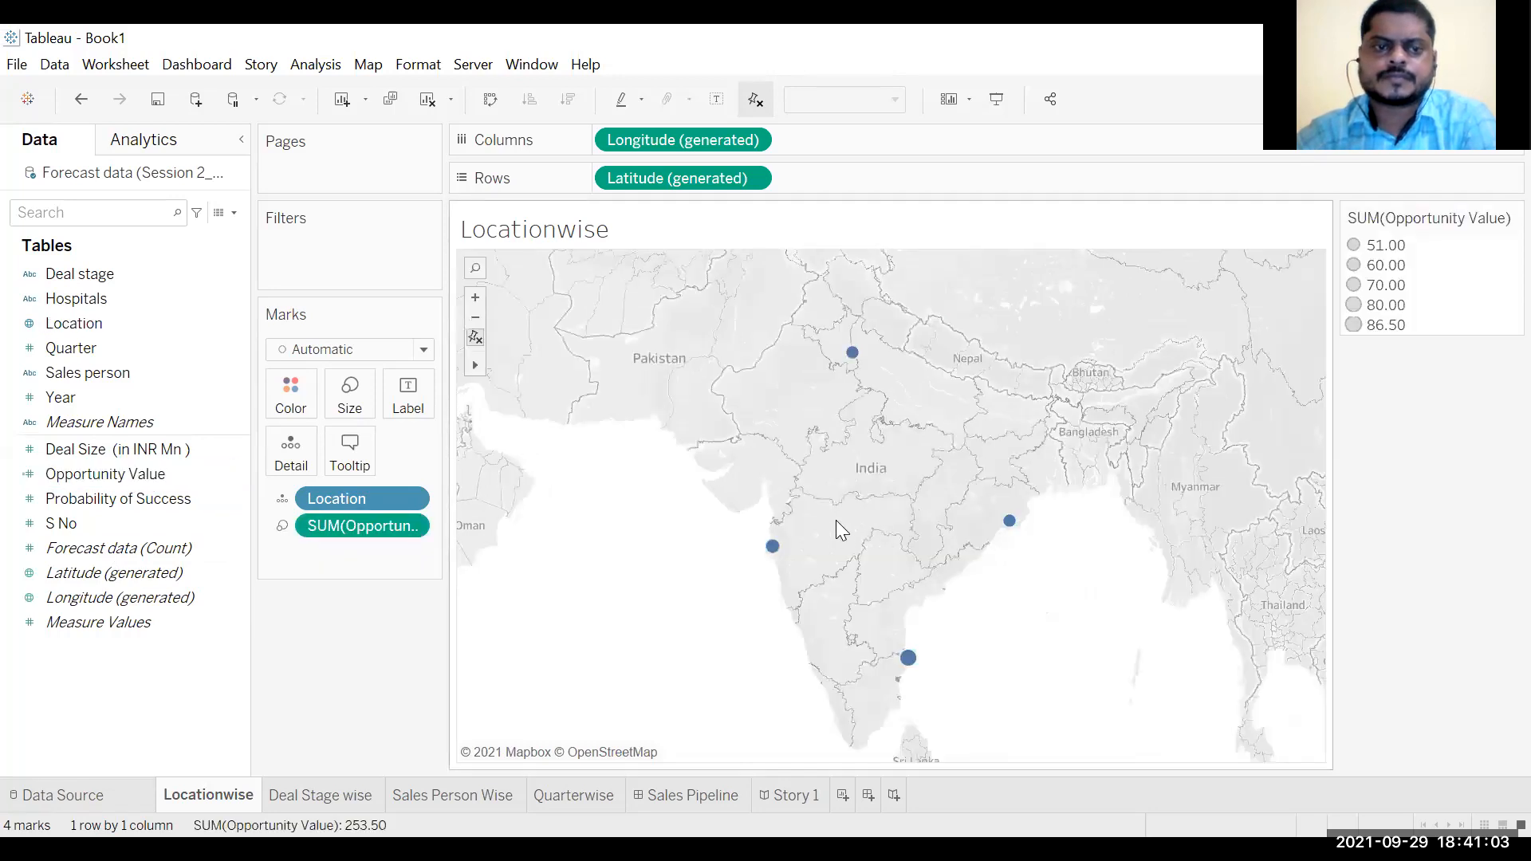
mouse_move(849, 365)
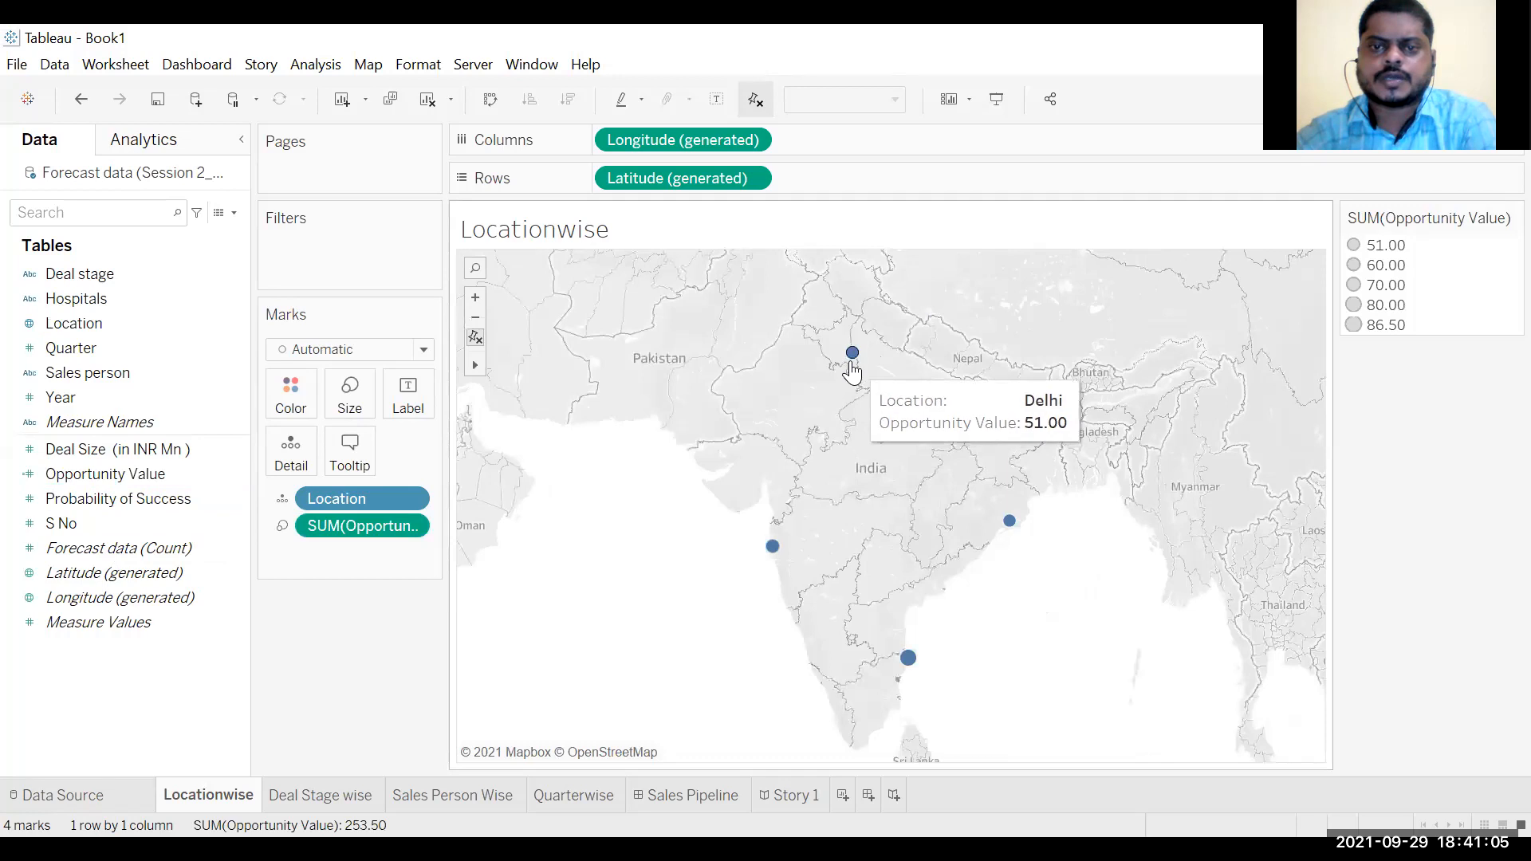
mouse_move(1010, 522)
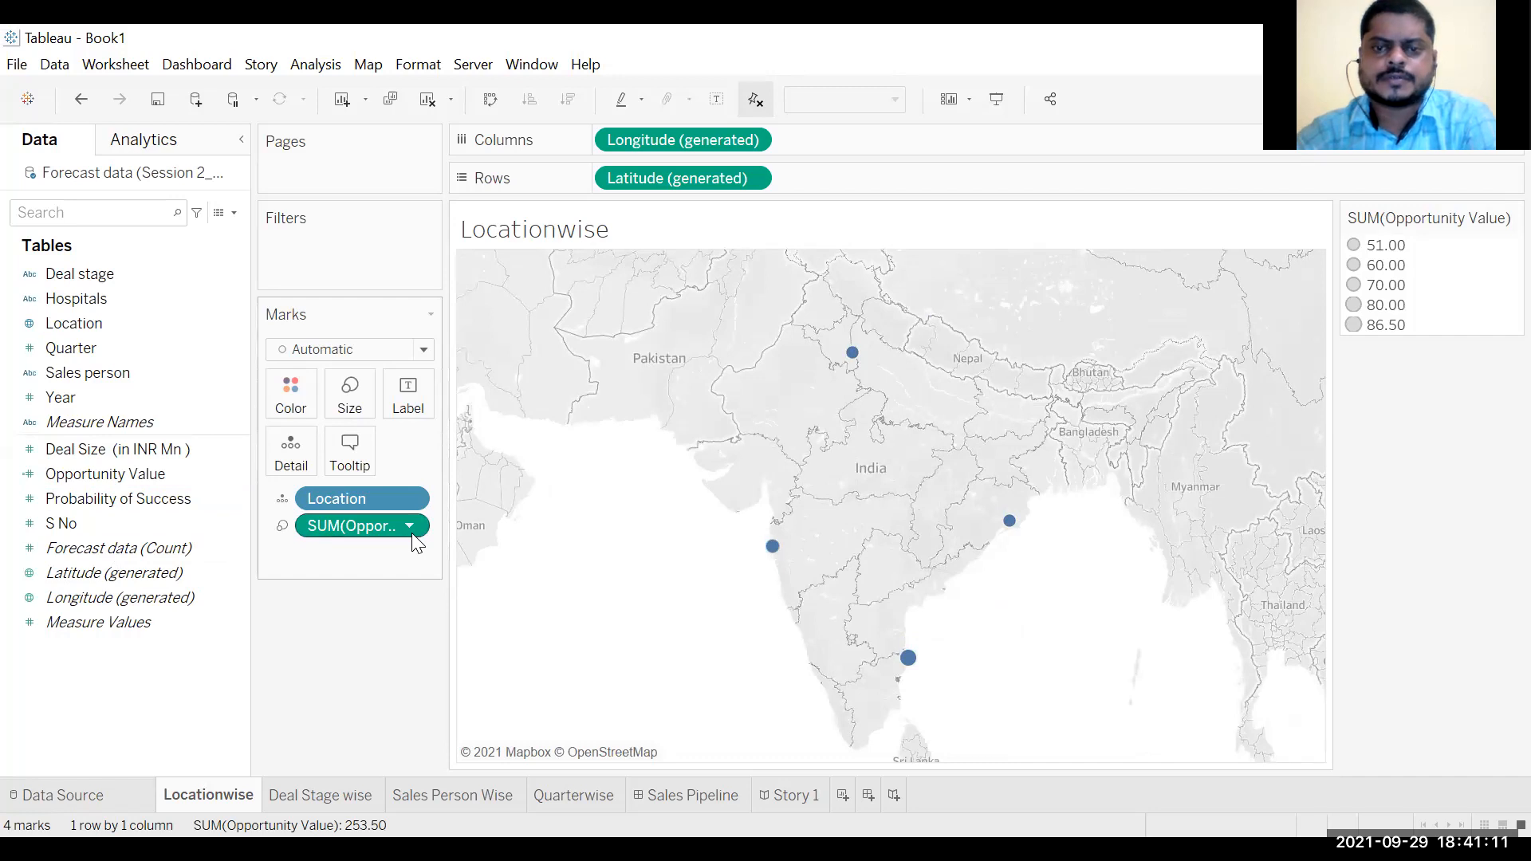
mouse_move(775, 549)
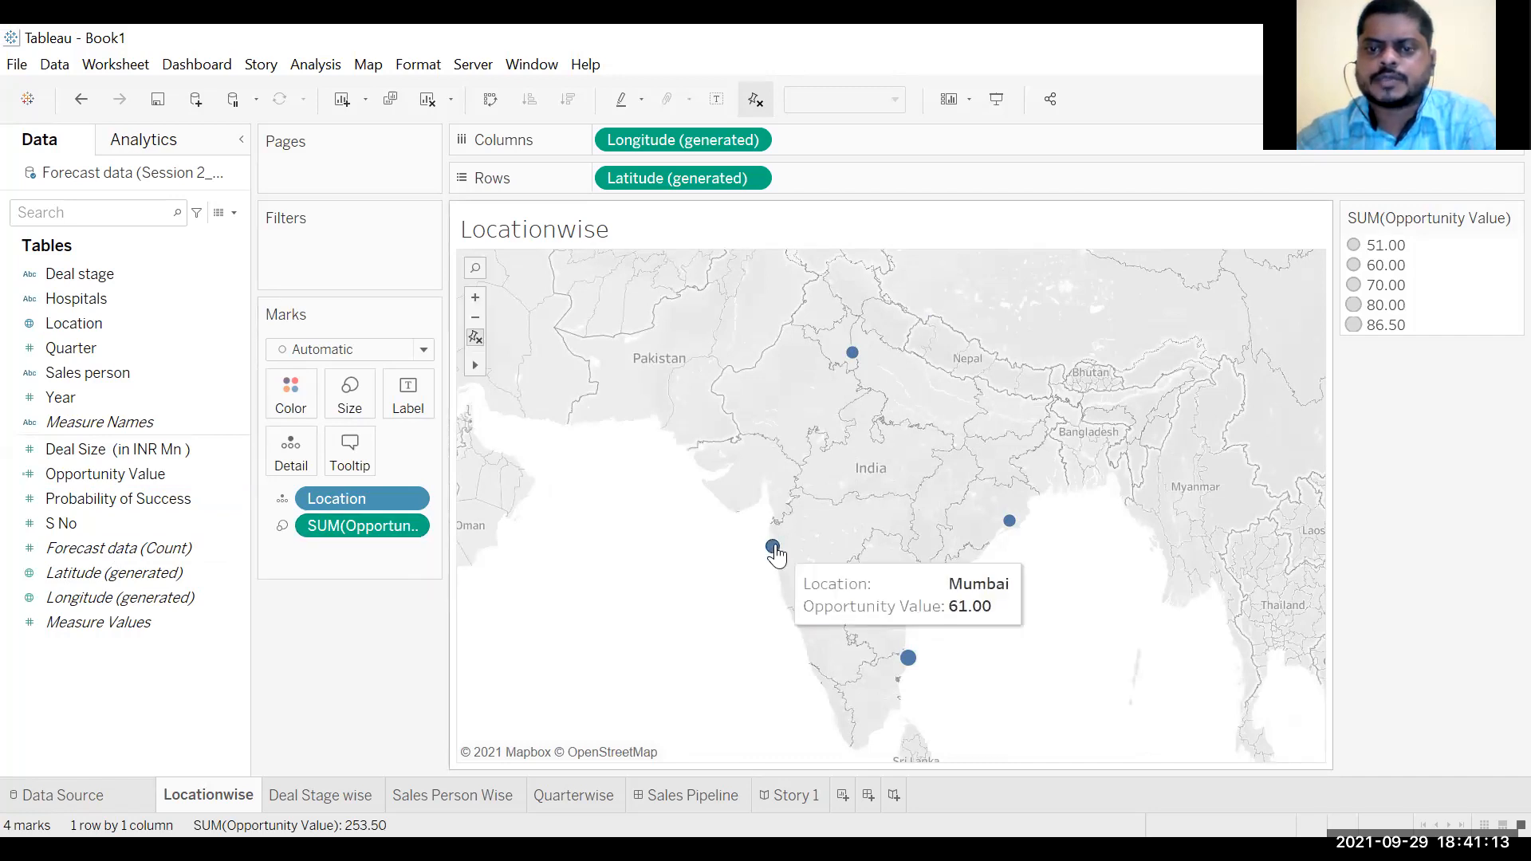
mouse_move(915, 674)
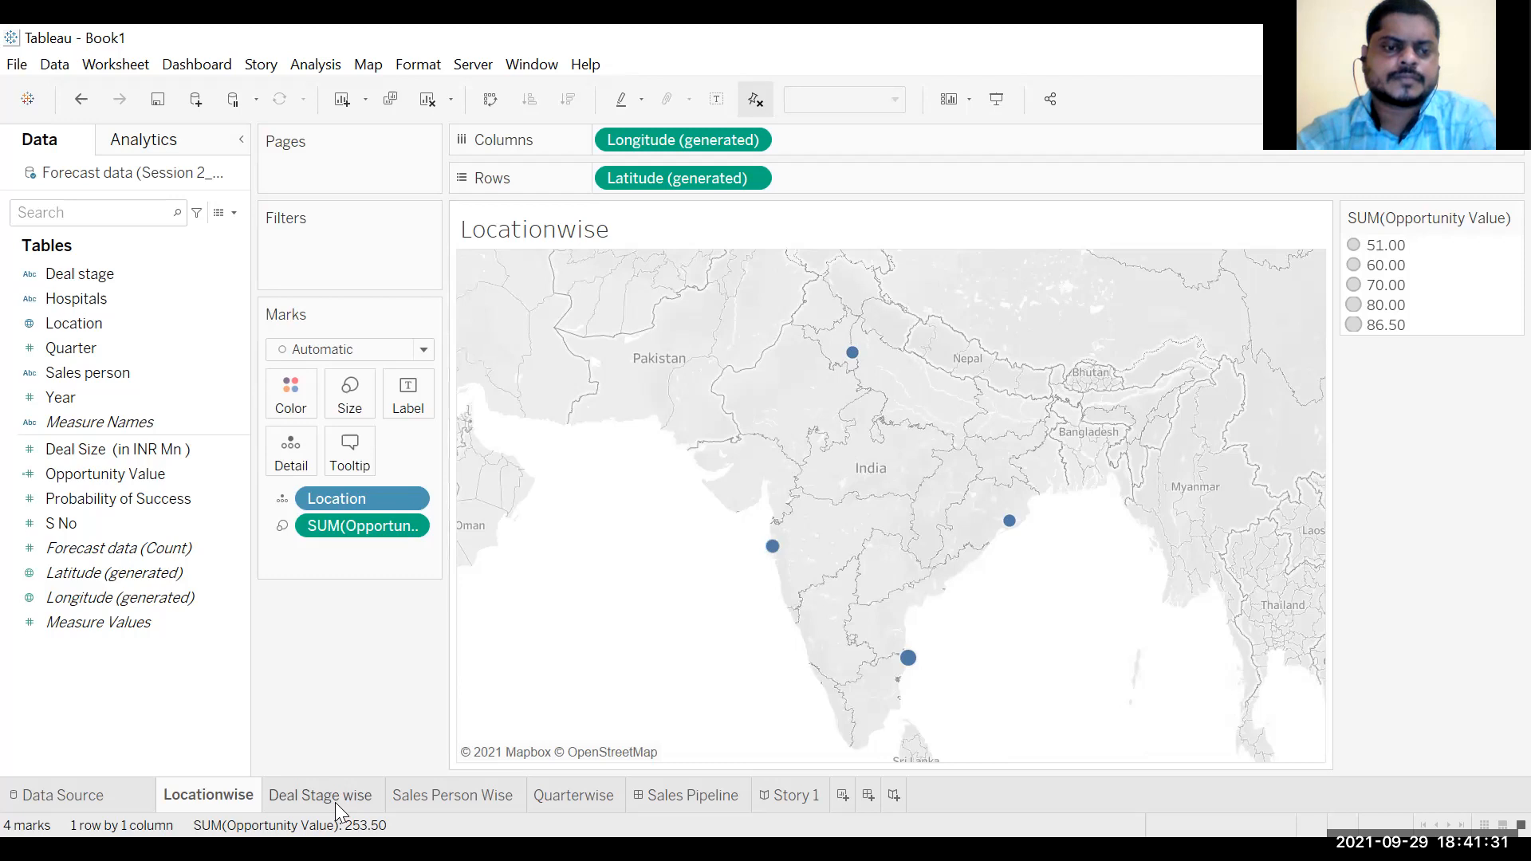
mouse_move(335, 802)
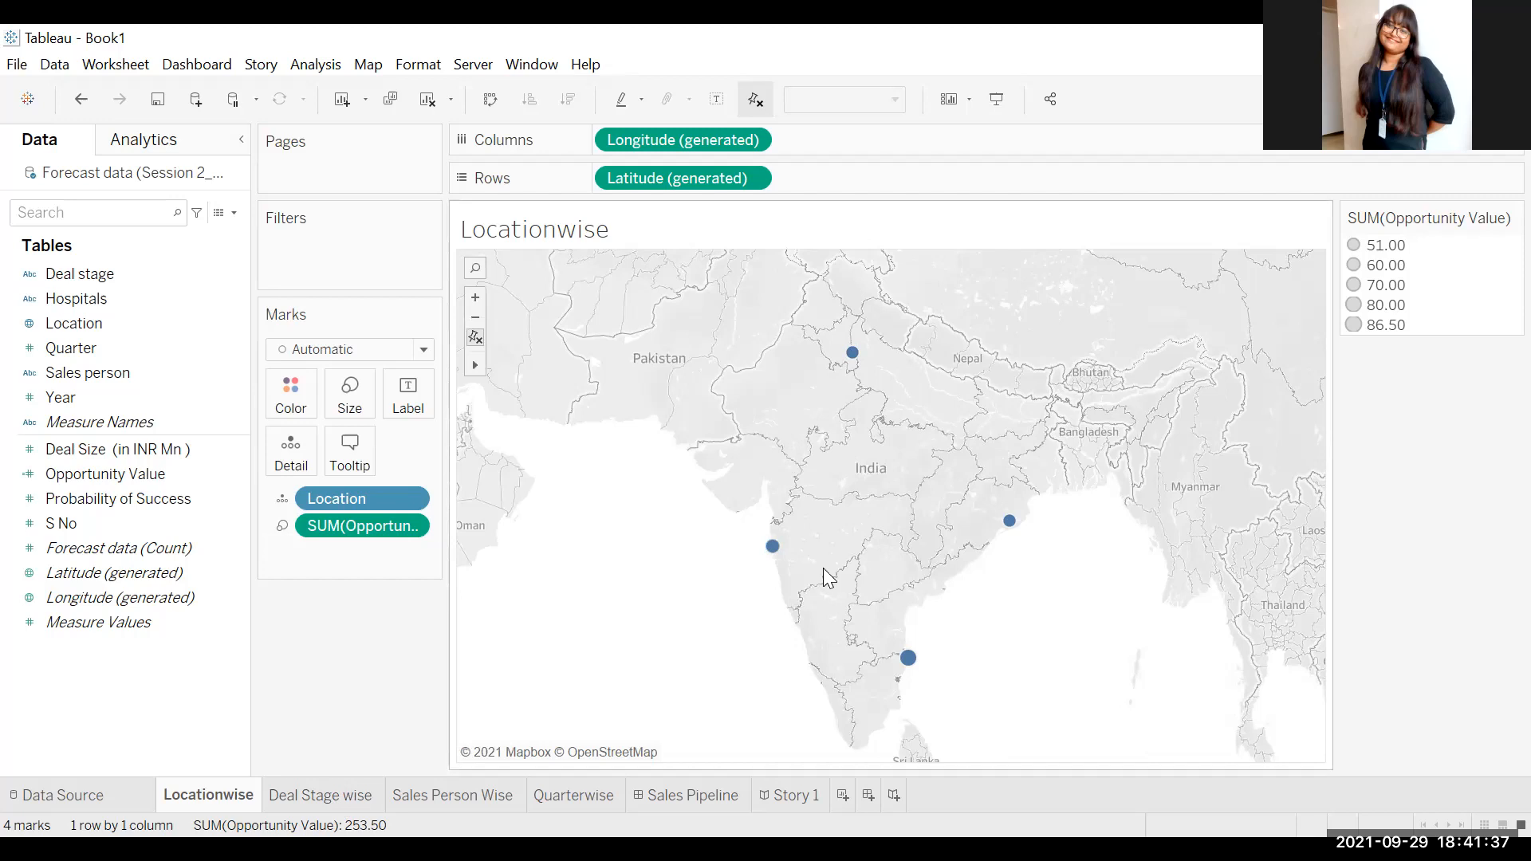
Step: Hide the Opportunity Value size legend card on the Locationwise sheet
click(114, 473)
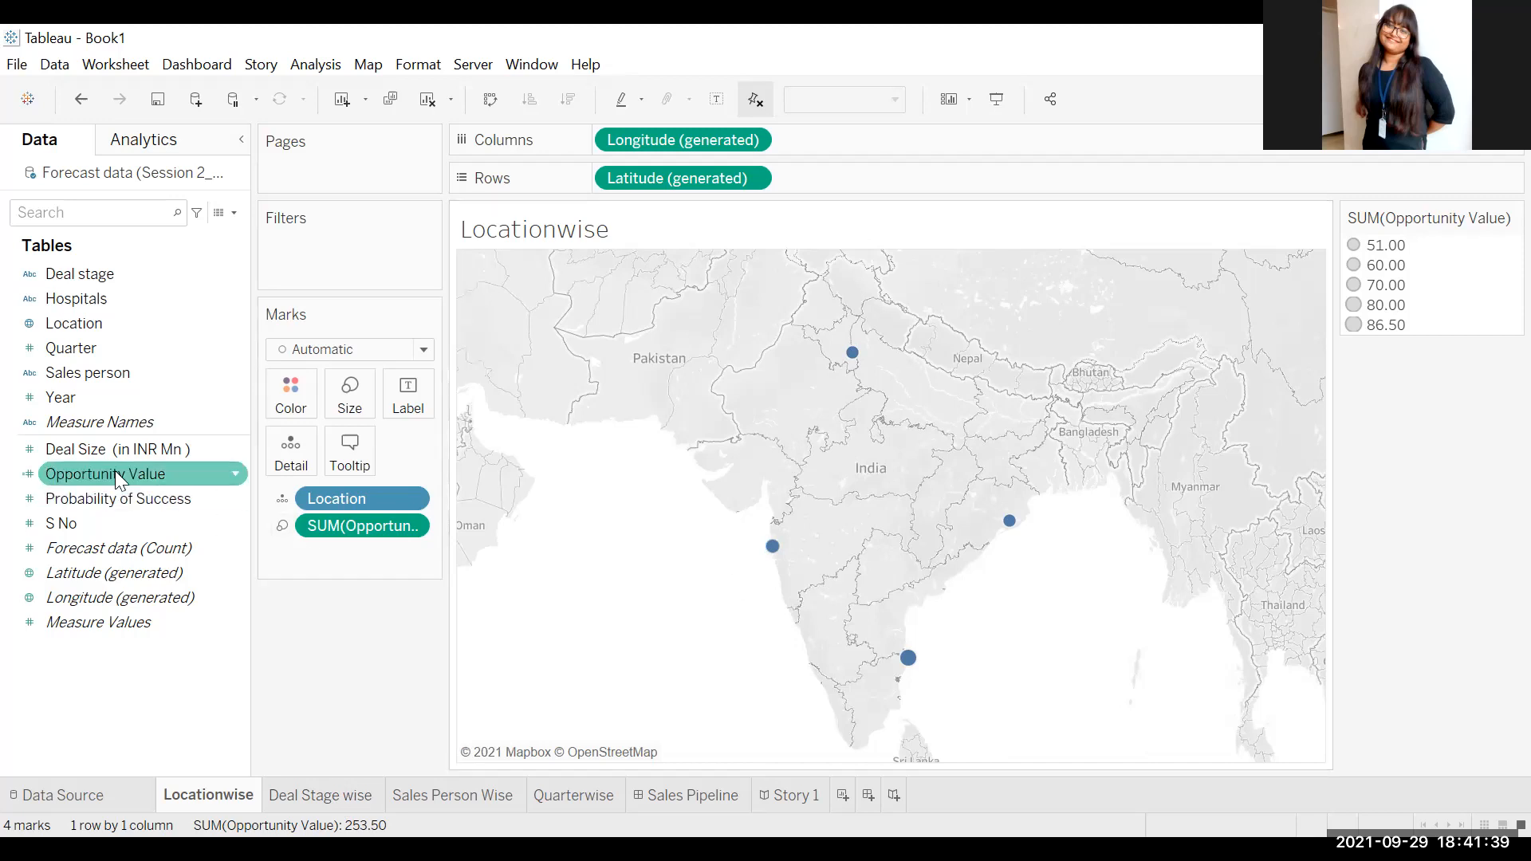
click(115, 471)
drag(759, 482, 114, 474)
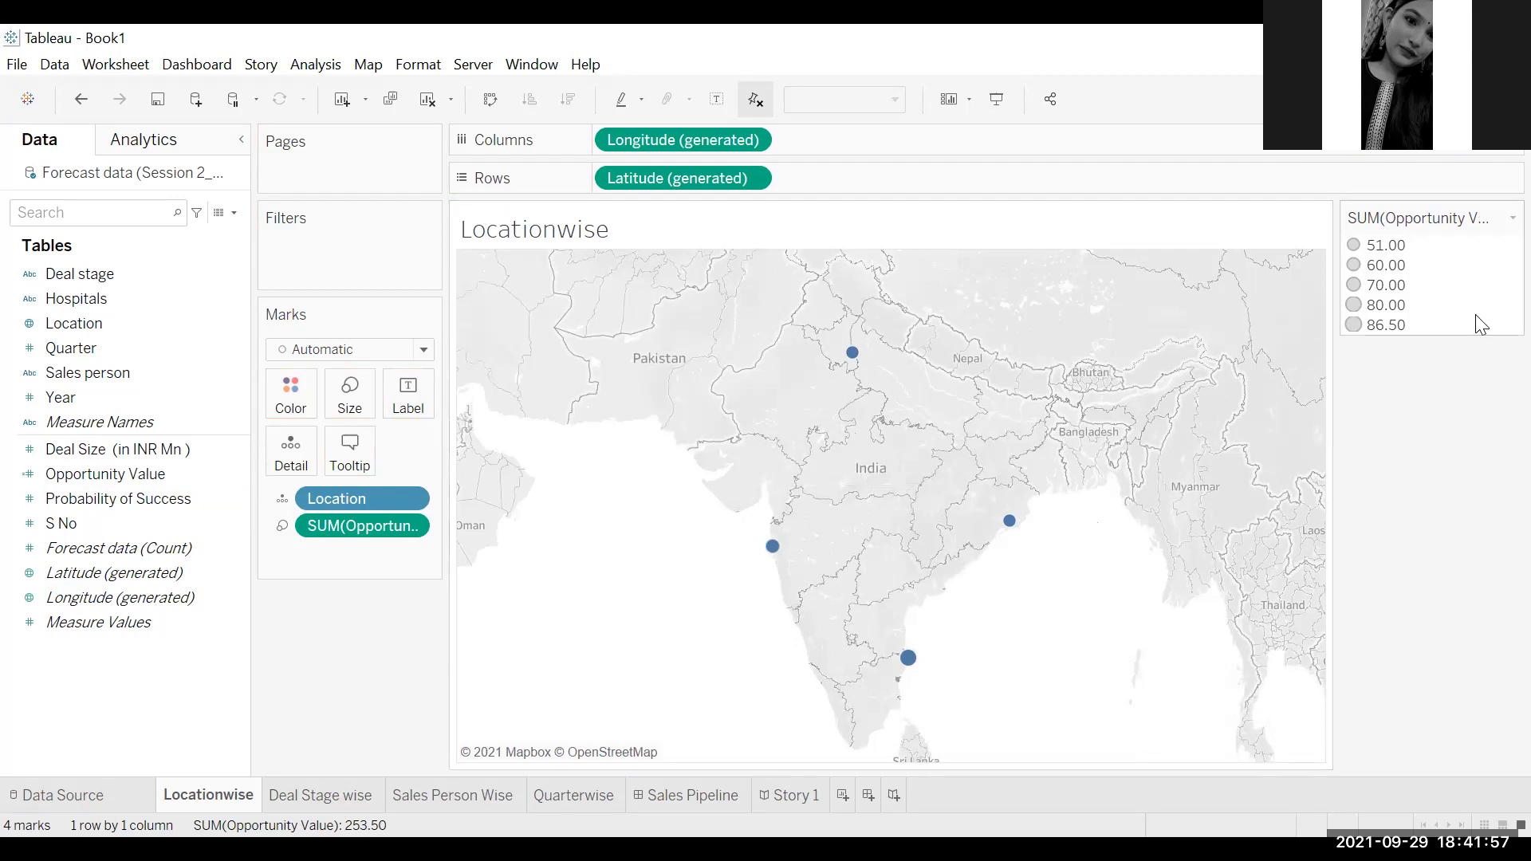
click(1512, 217)
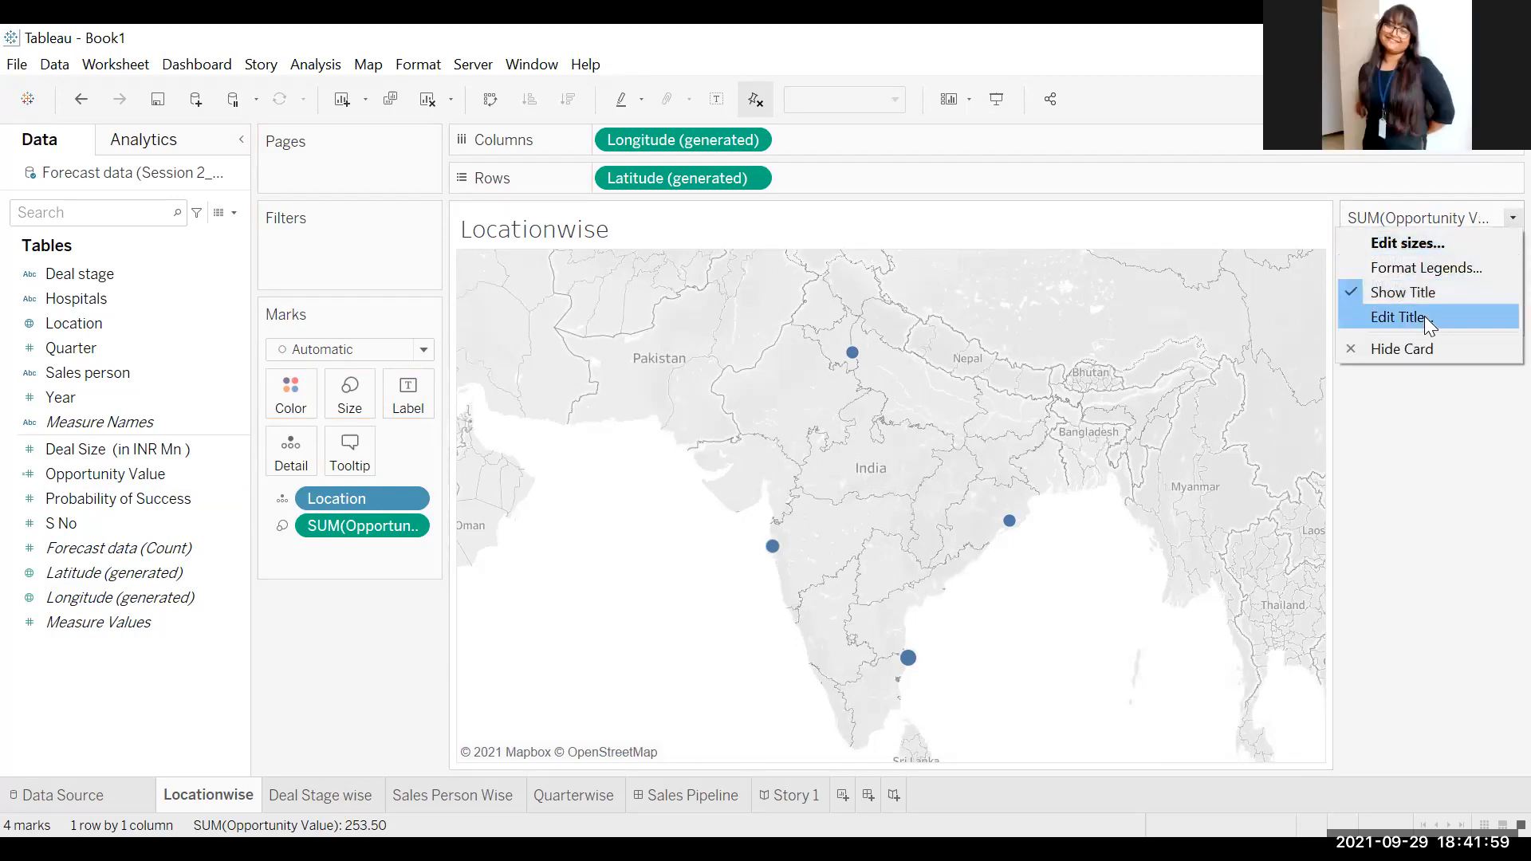
click(1423, 341)
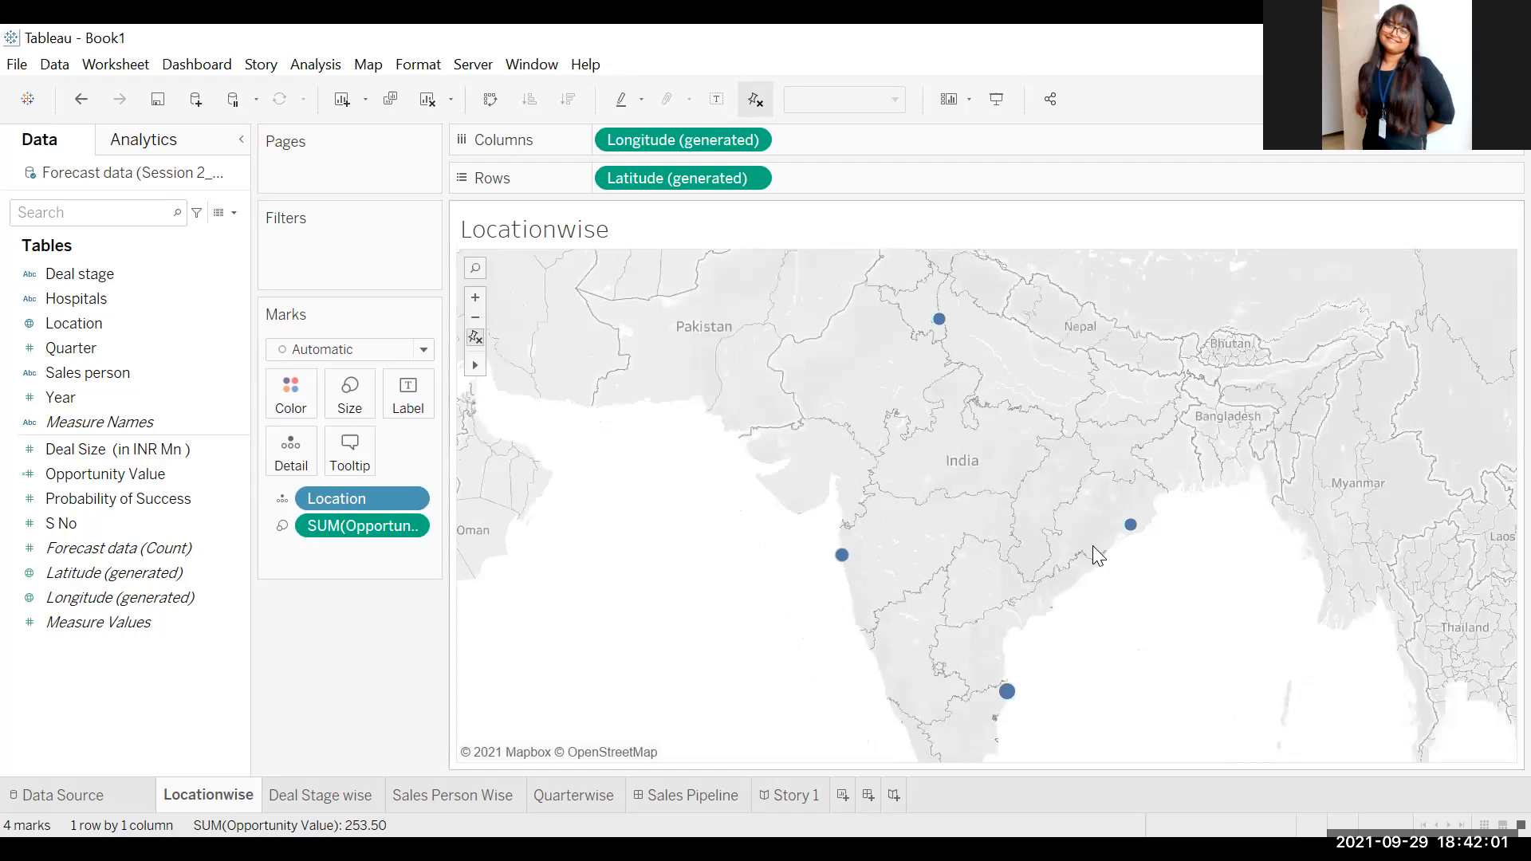
Step: Build a bar chart on the Deal Stage wise sheet with Deal stage in rows and Opportunity Value in columns
click(303, 799)
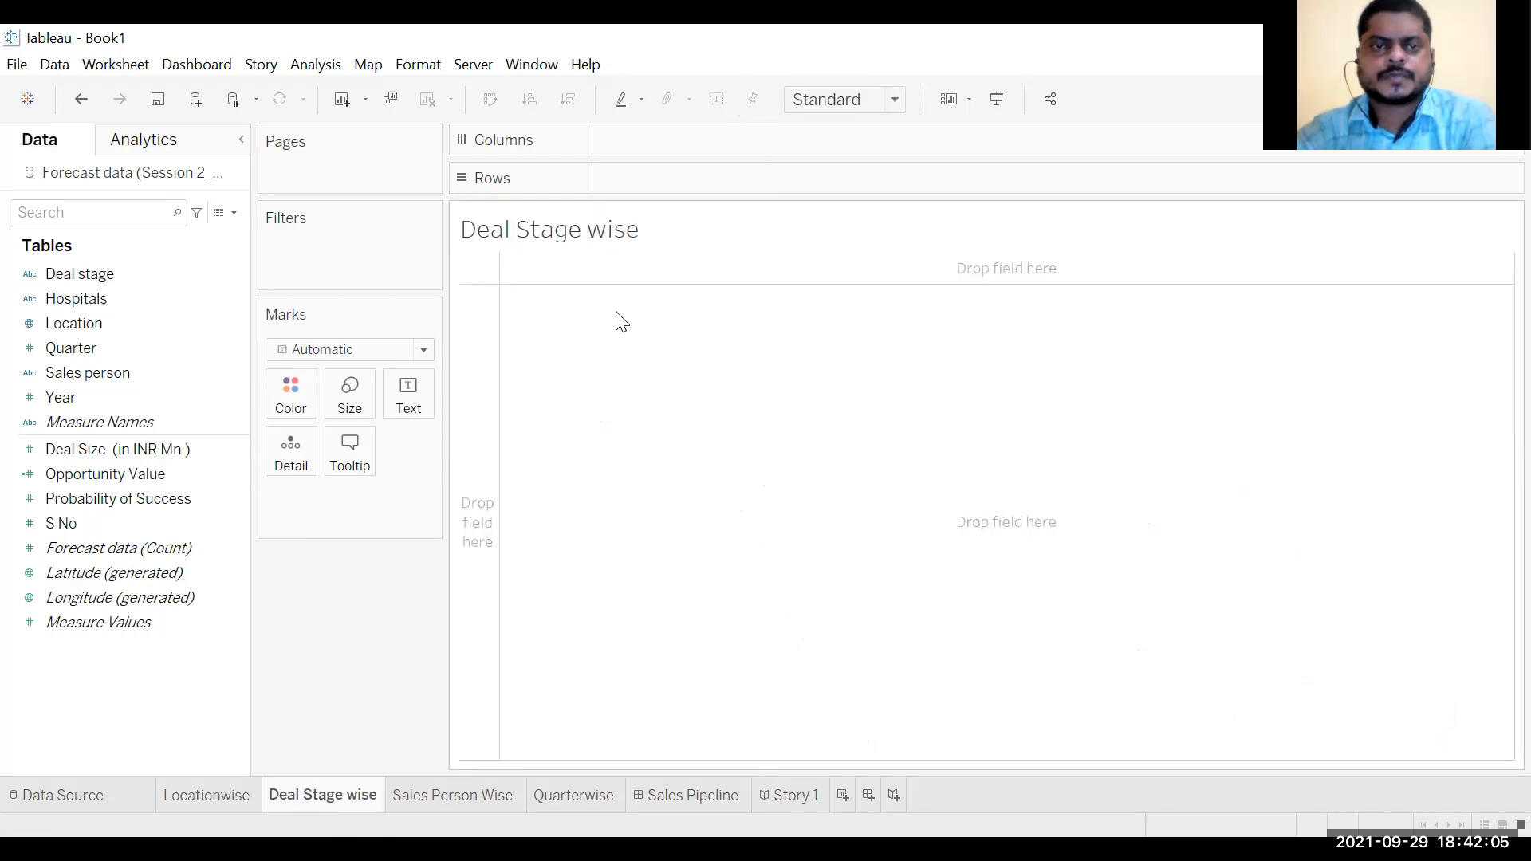
click(64, 325)
click(96, 272)
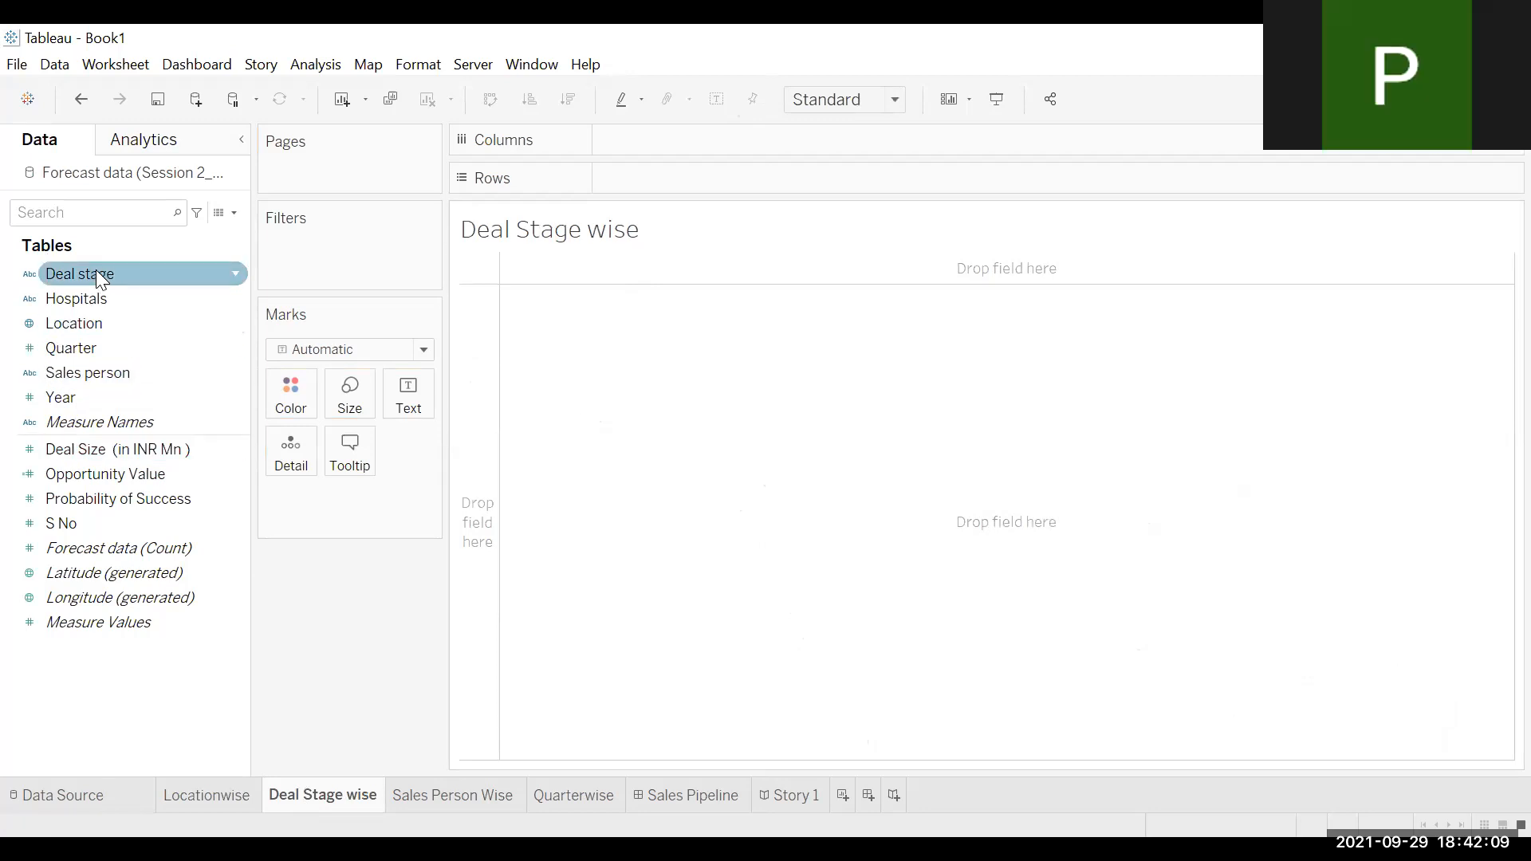
click(192, 790)
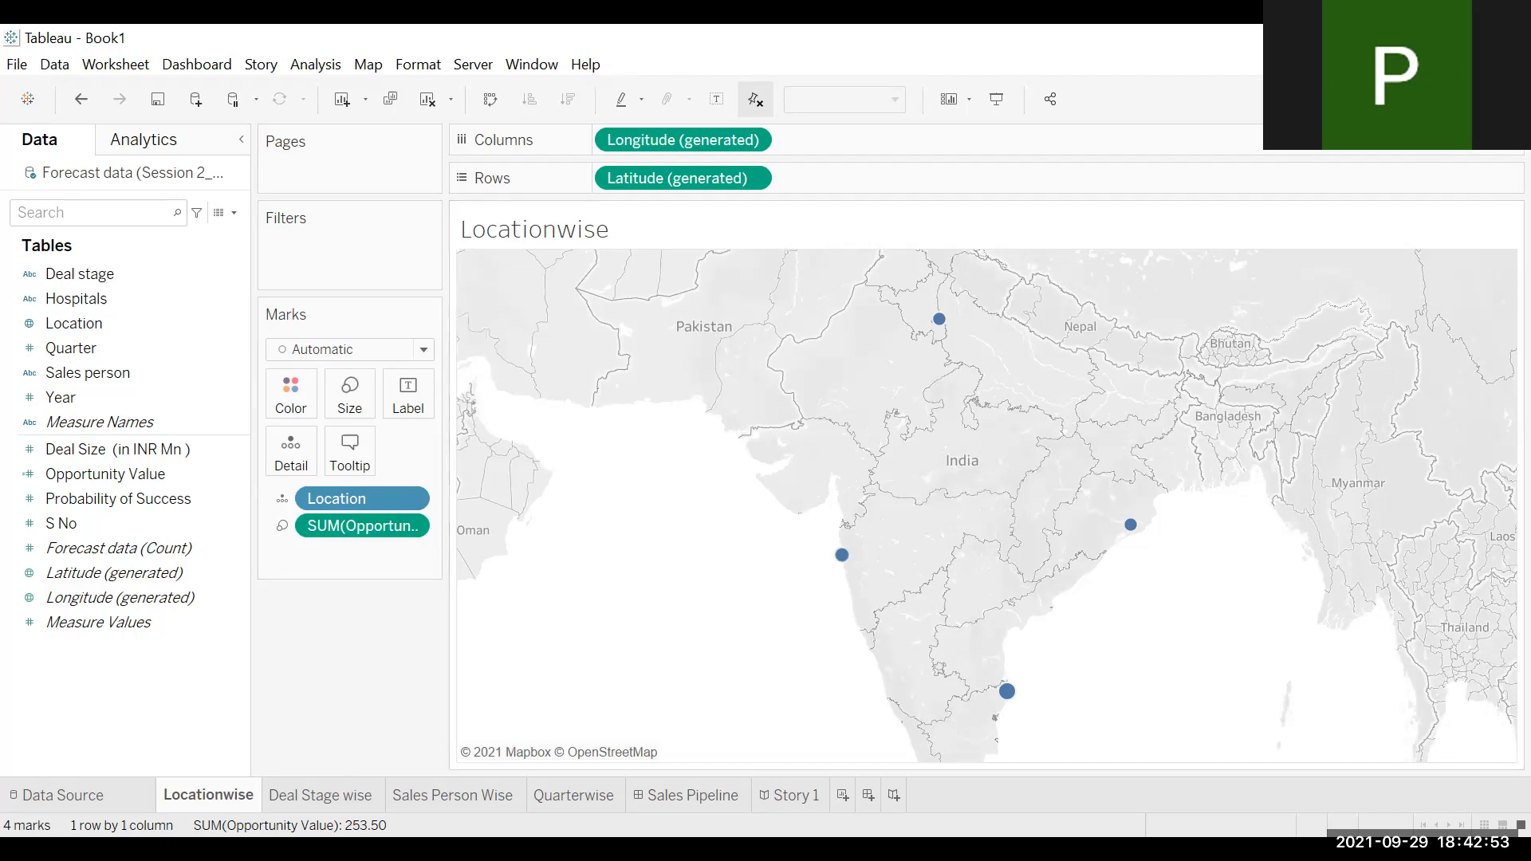
click(317, 803)
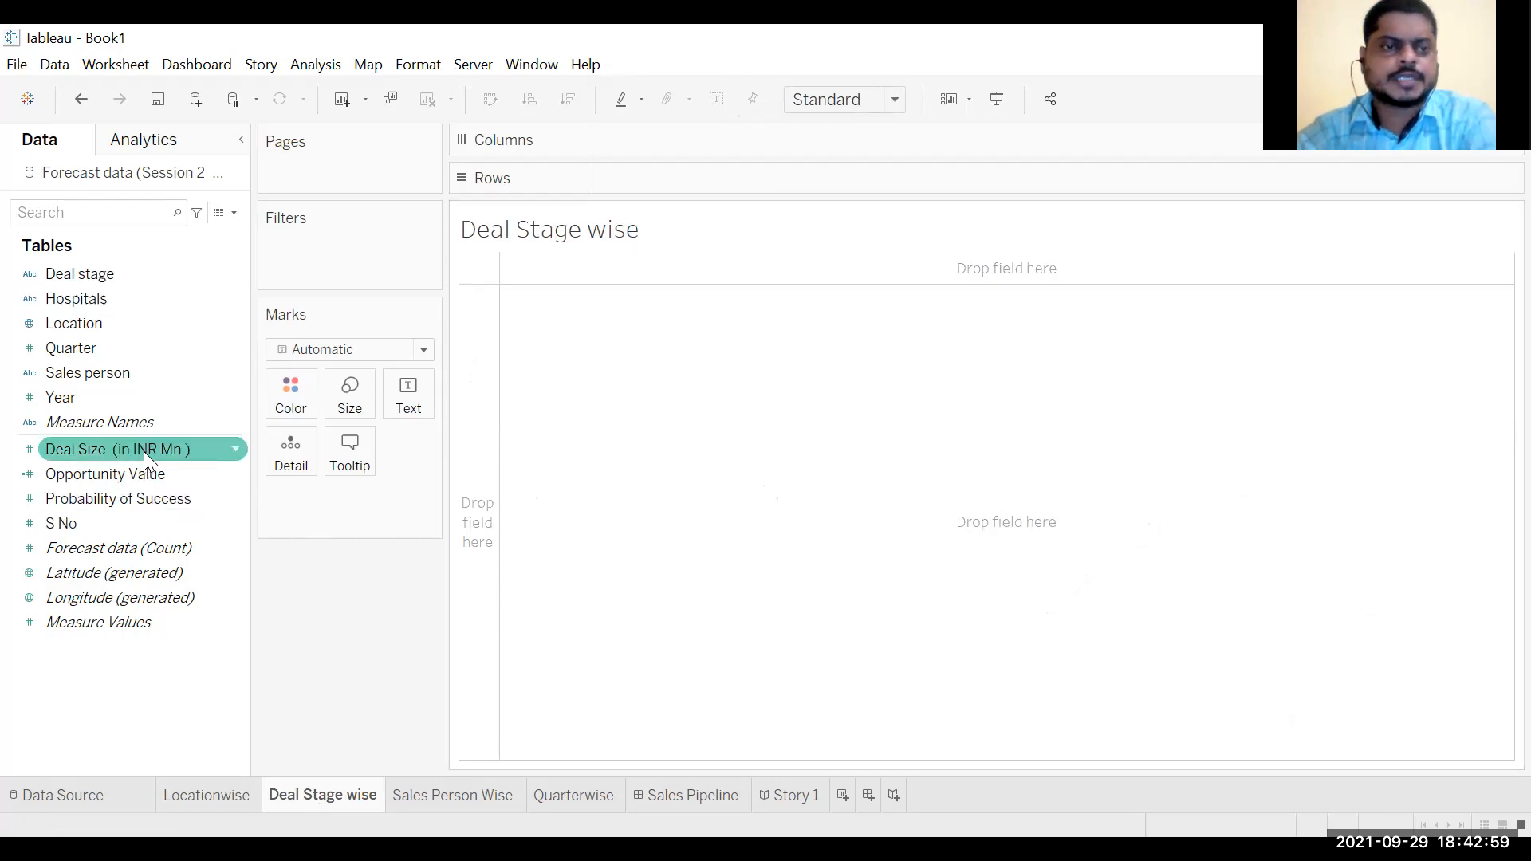
click(170, 272)
drag(684, 175, 684, 177)
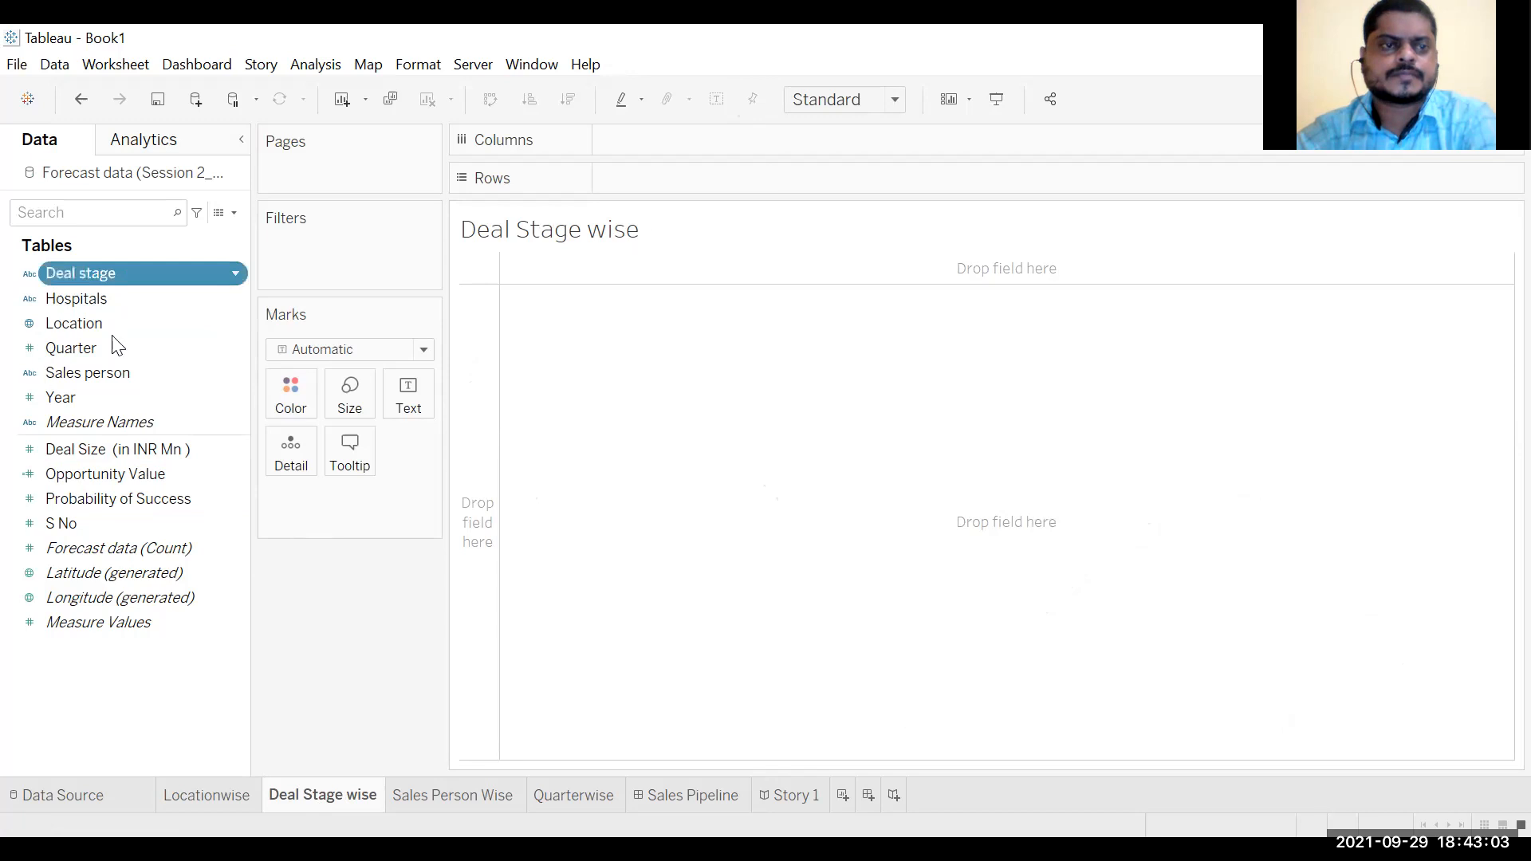
drag(115, 477, 787, 107)
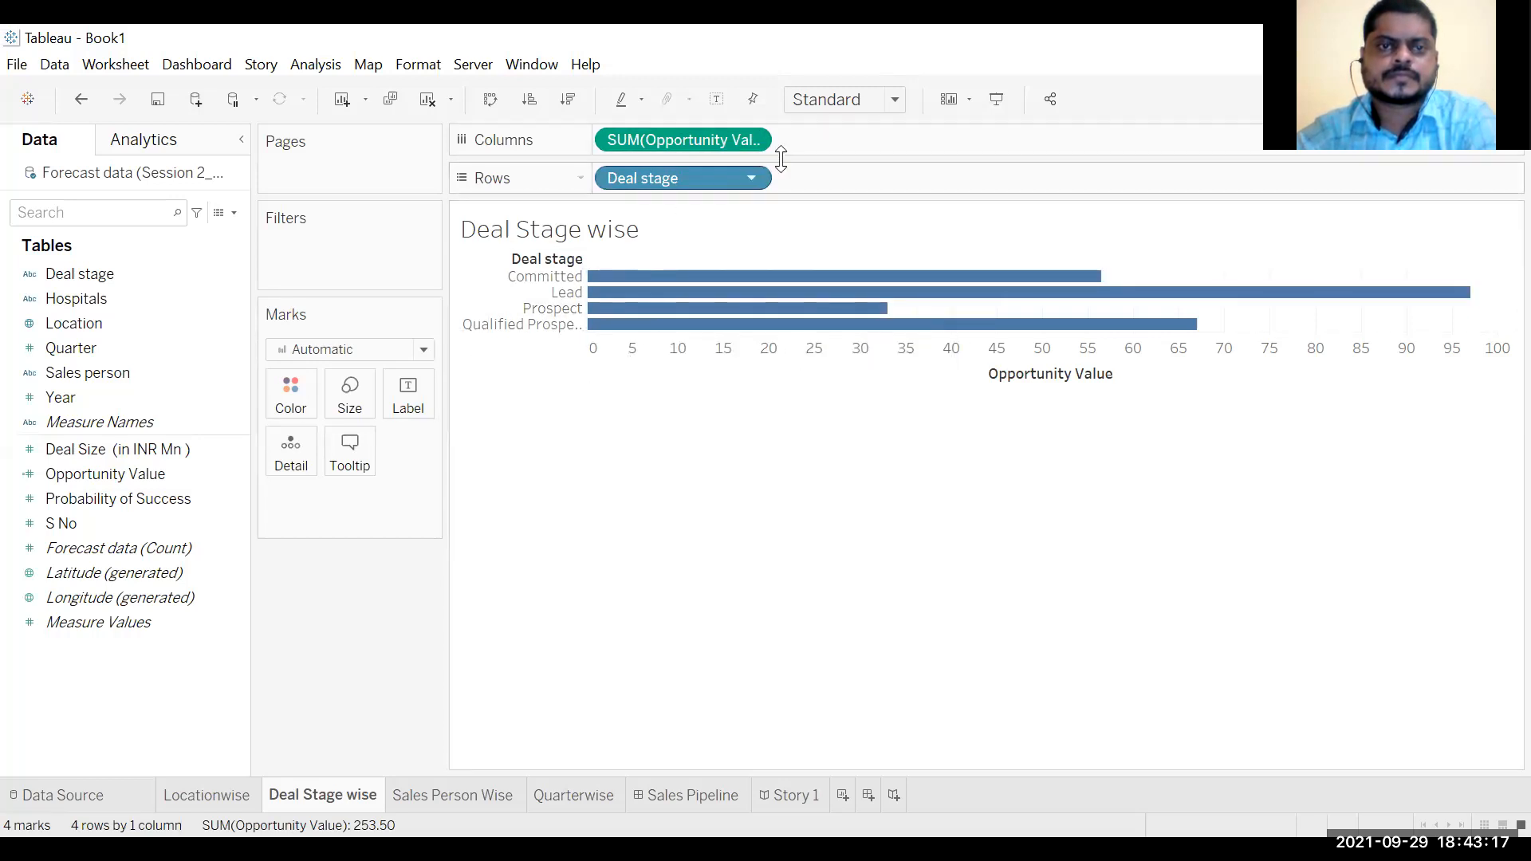
Step: Try the stacked bars chart type for the deal stage data, and return to horizontal bars
key(ctrl+1)
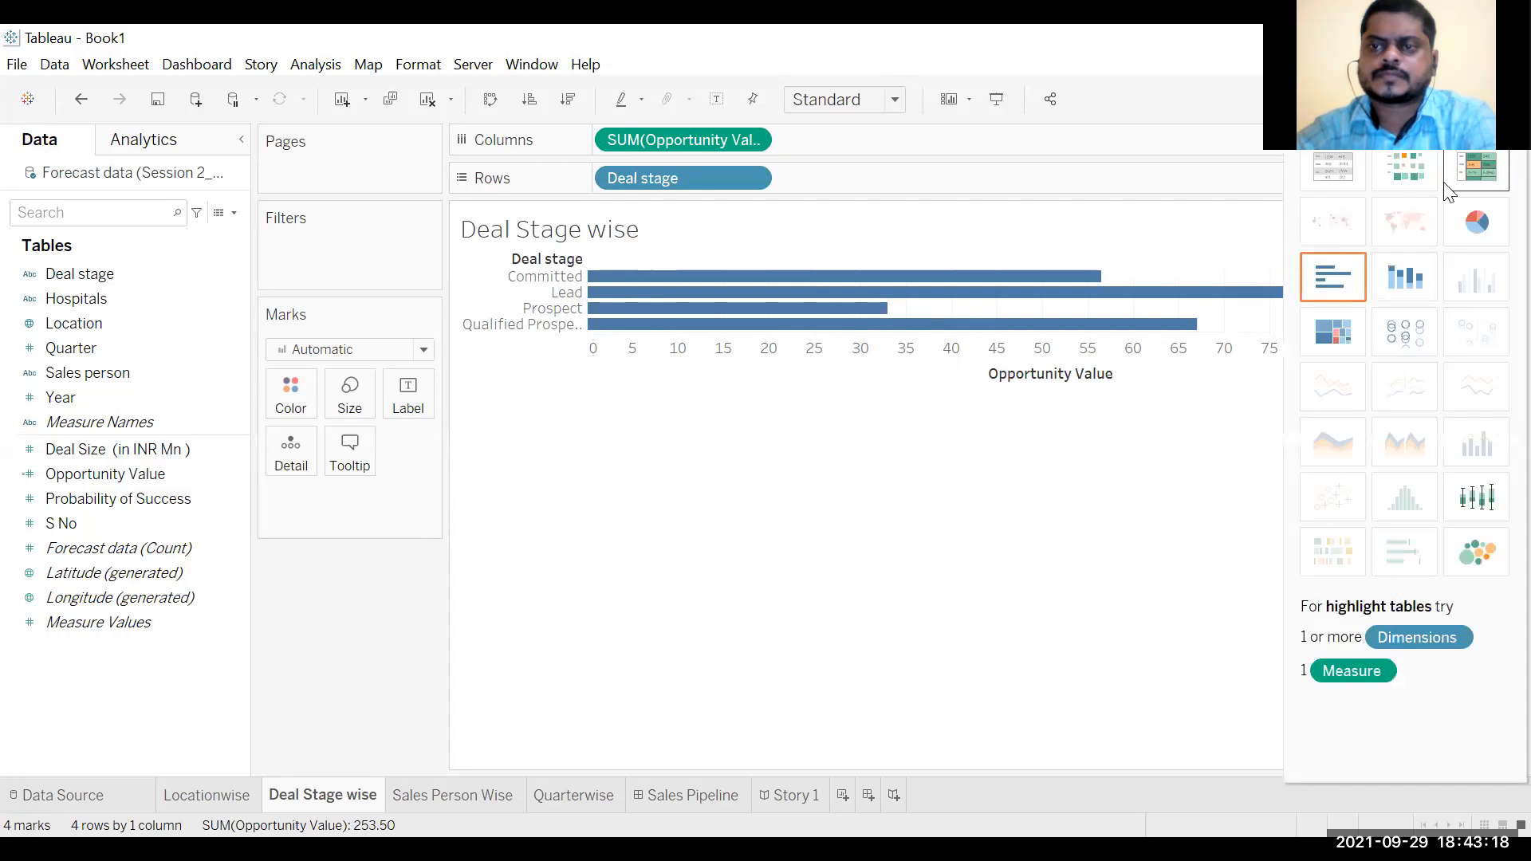
click(1404, 278)
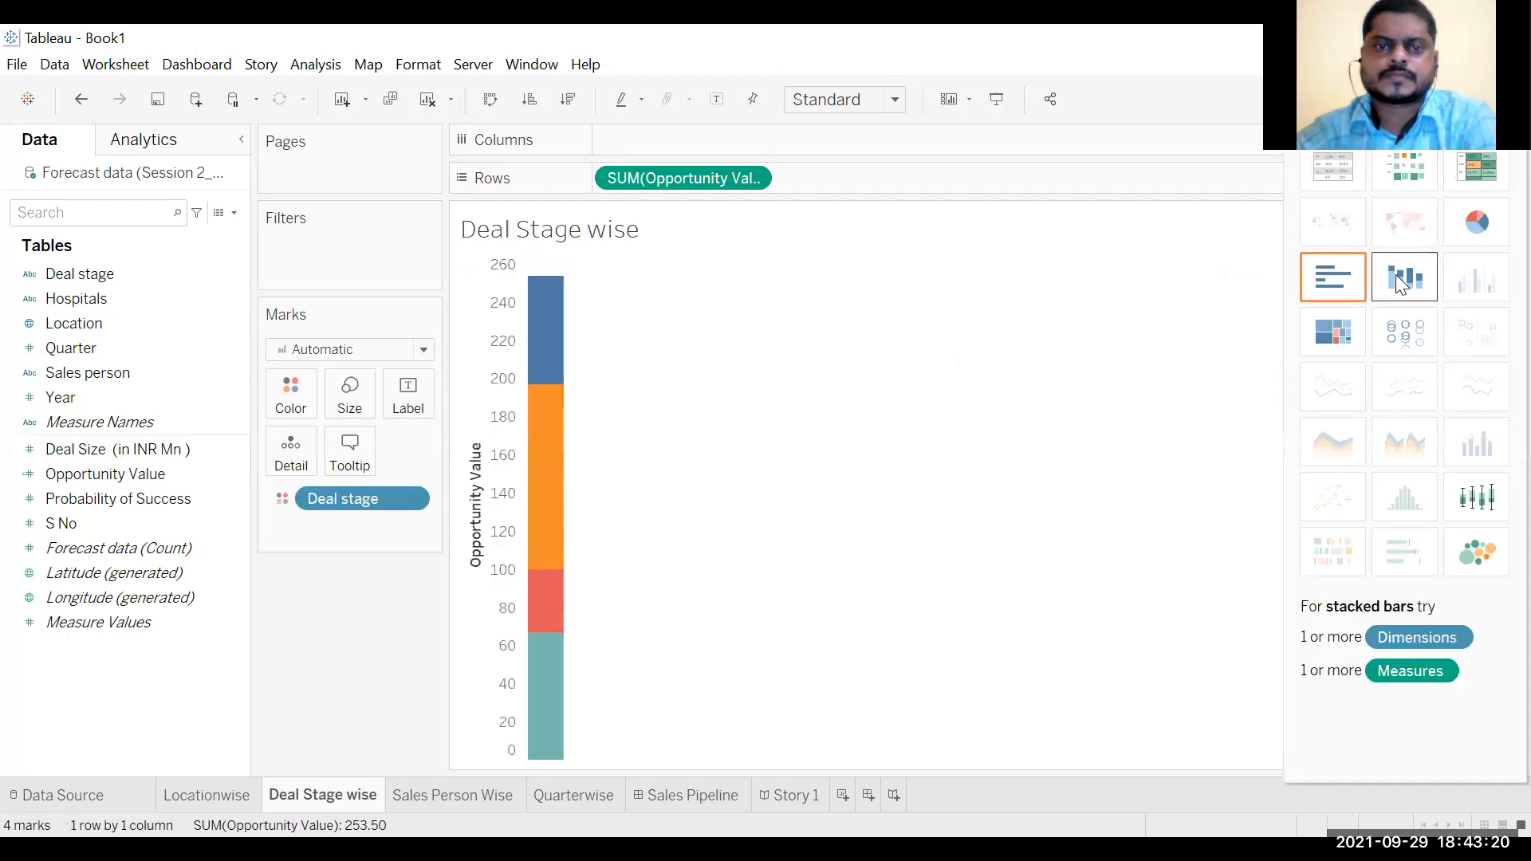
click(1356, 295)
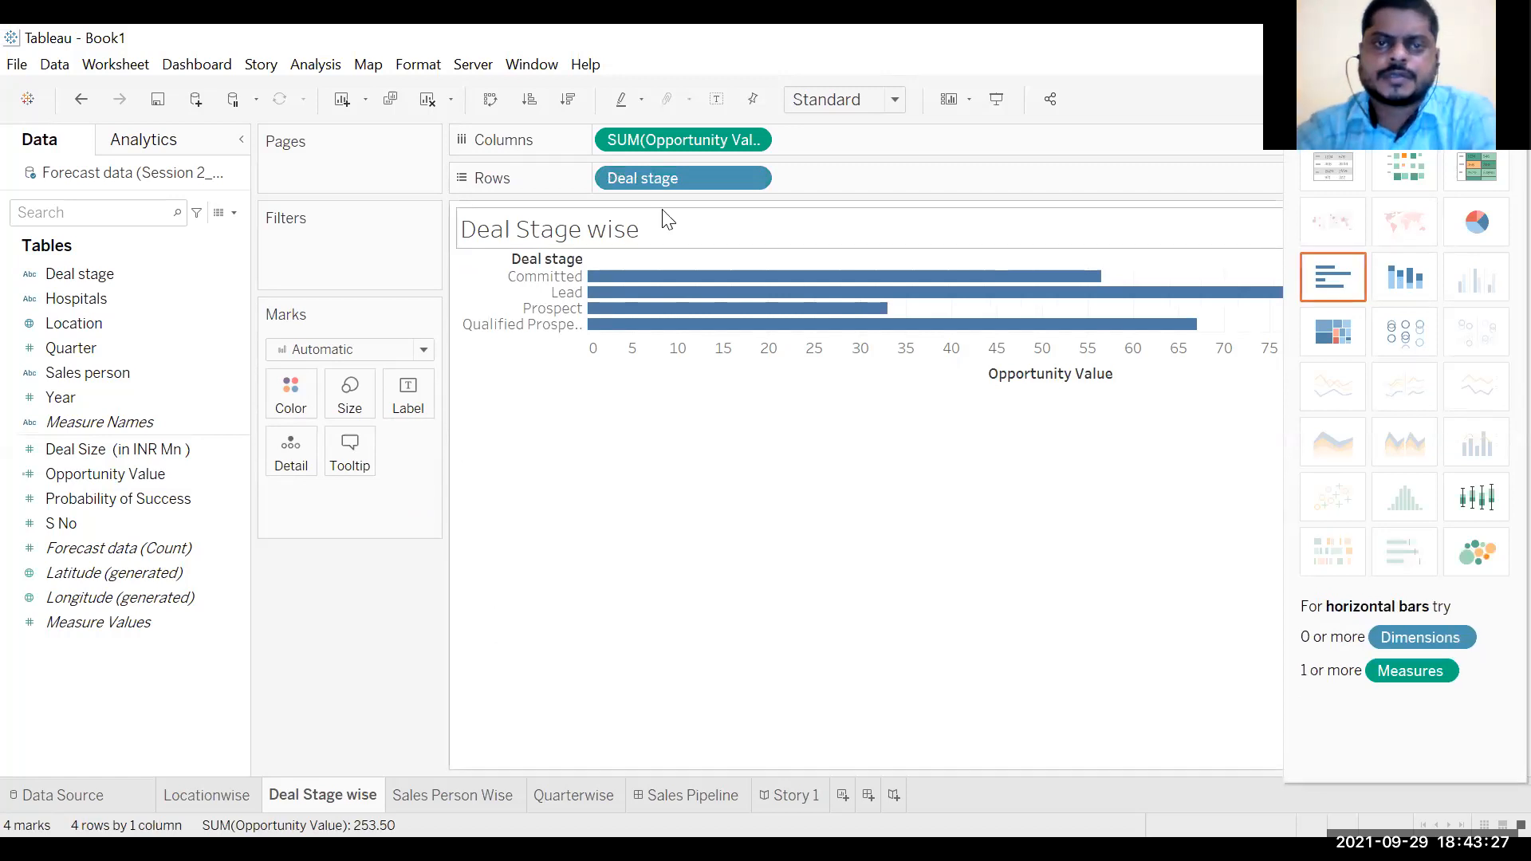
mouse_move(835, 349)
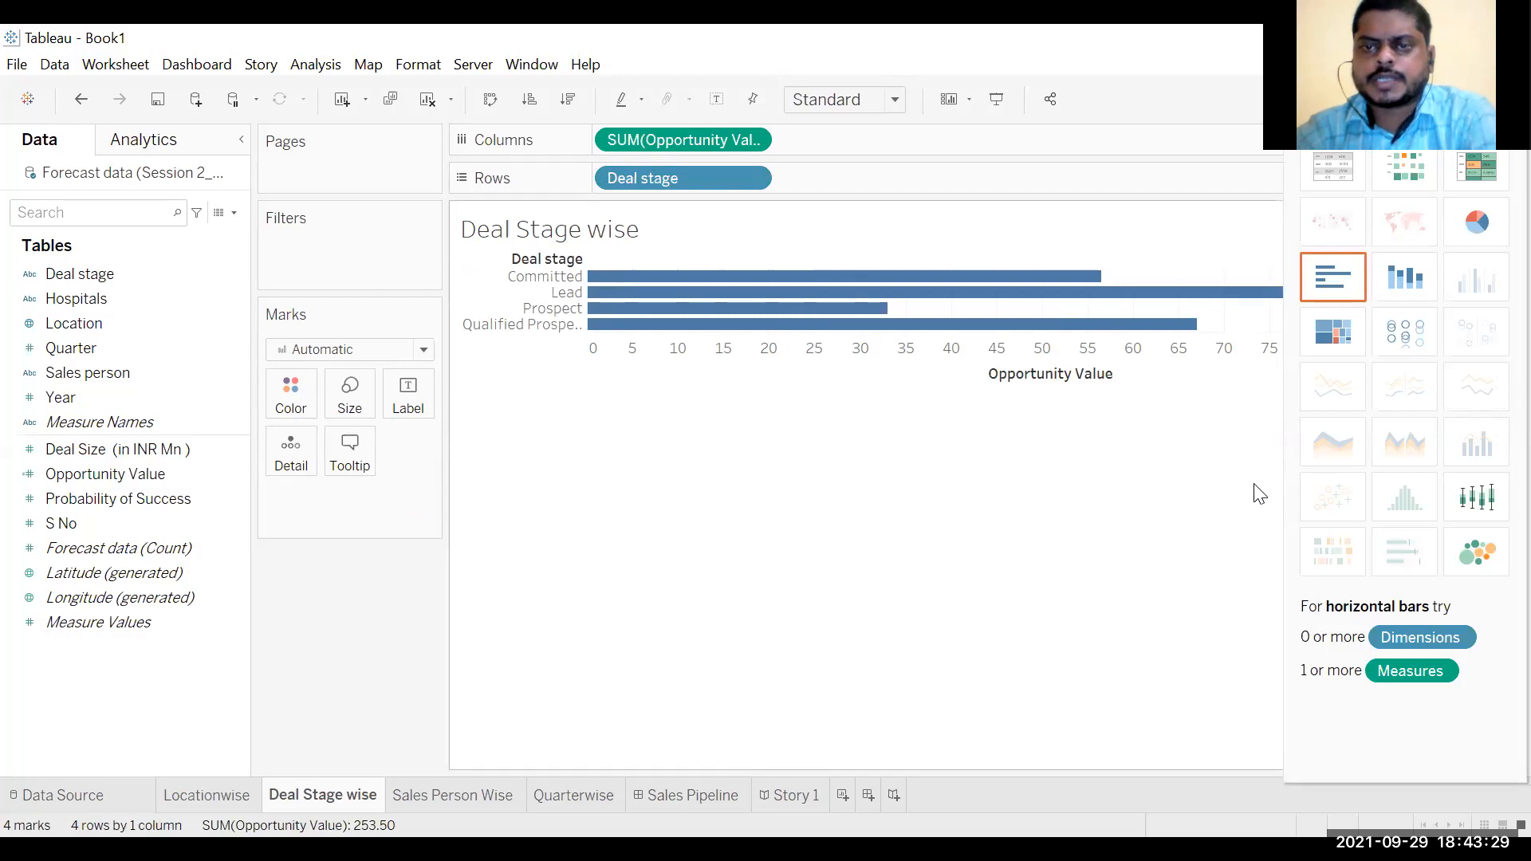
Step: Try the treemap, heat map and highlight table for the deal stage data, and settle on a pie chart
click(1340, 336)
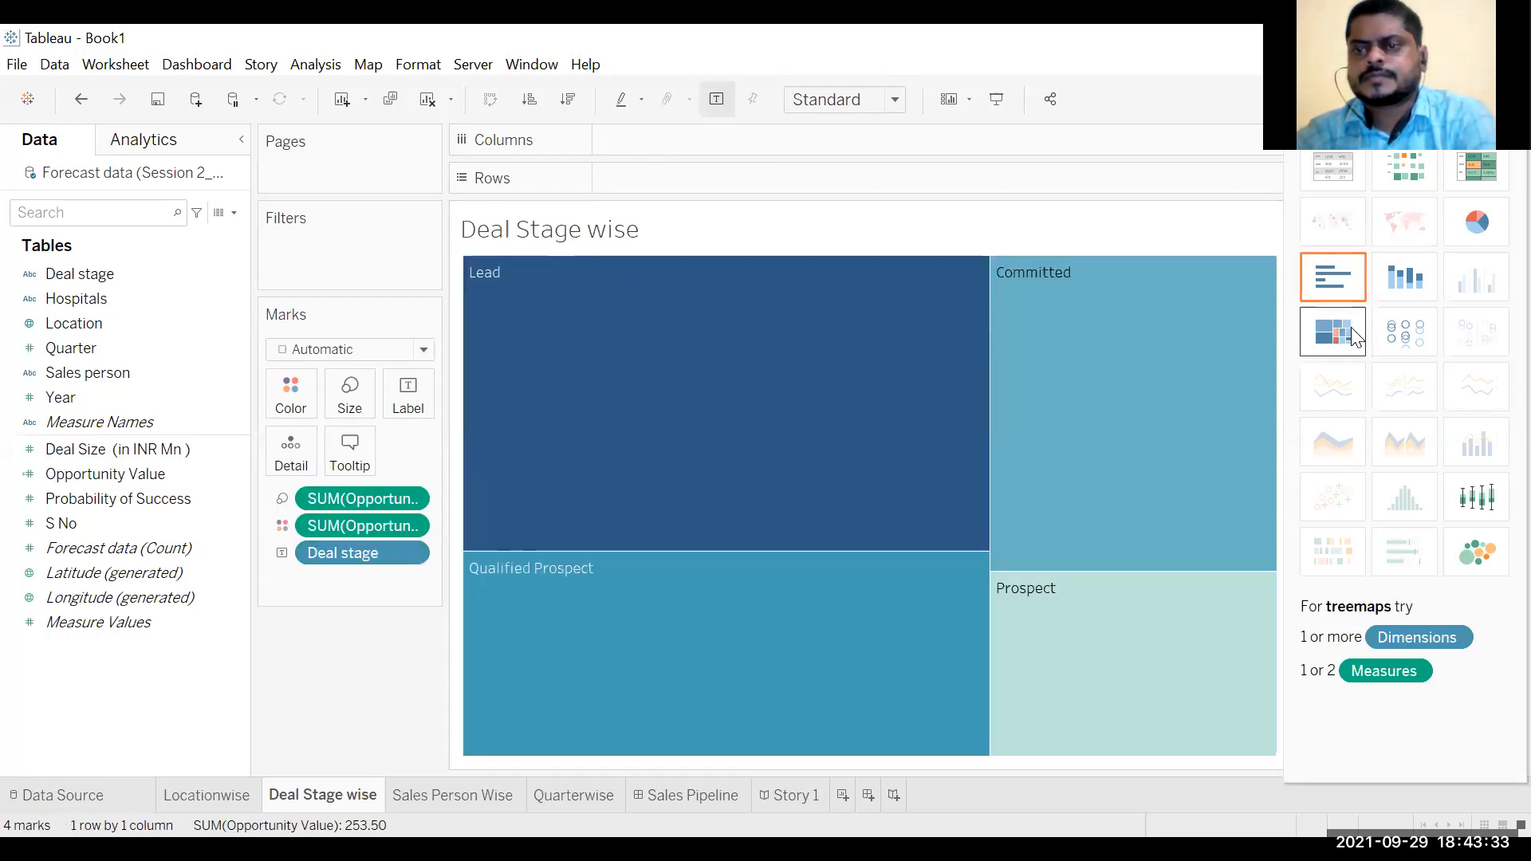
click(1411, 172)
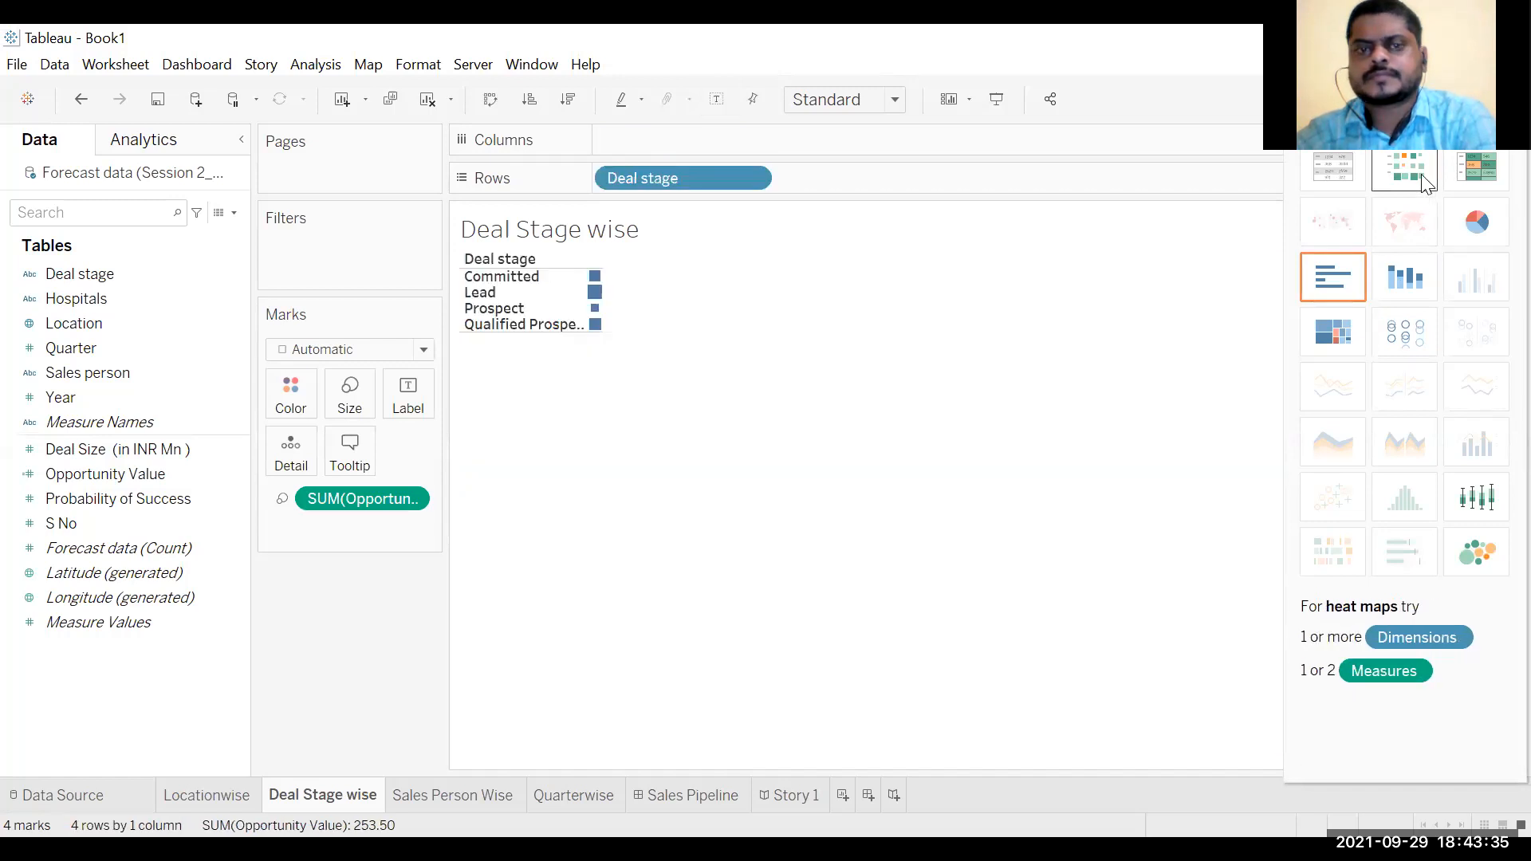
click(1472, 167)
click(1472, 228)
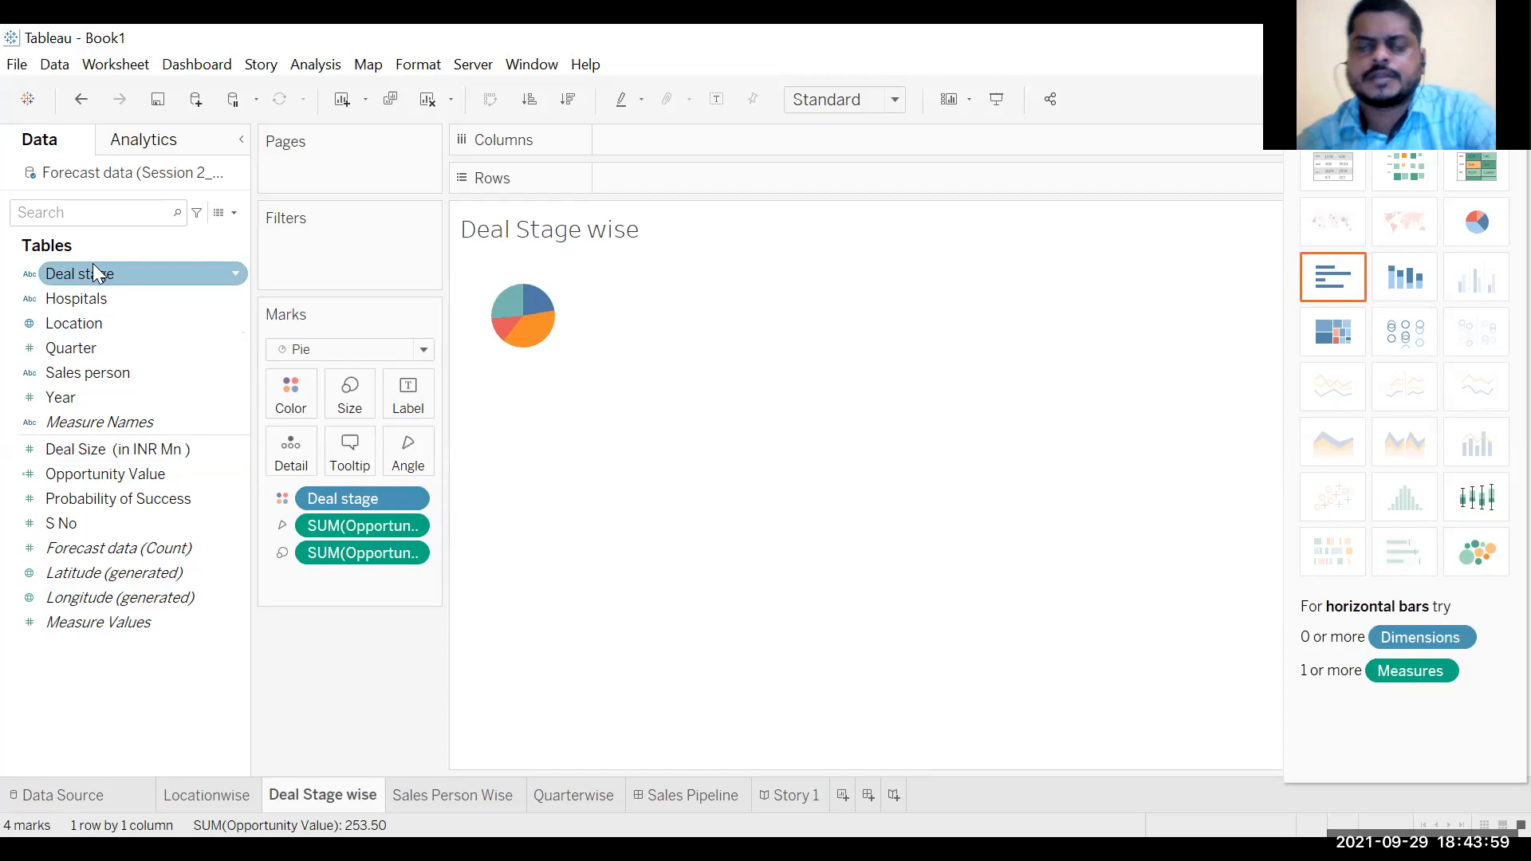
Step: Change the deal stage pie chart to horizontal bars, also trying the highlight table and heat map chart types
click(103, 449)
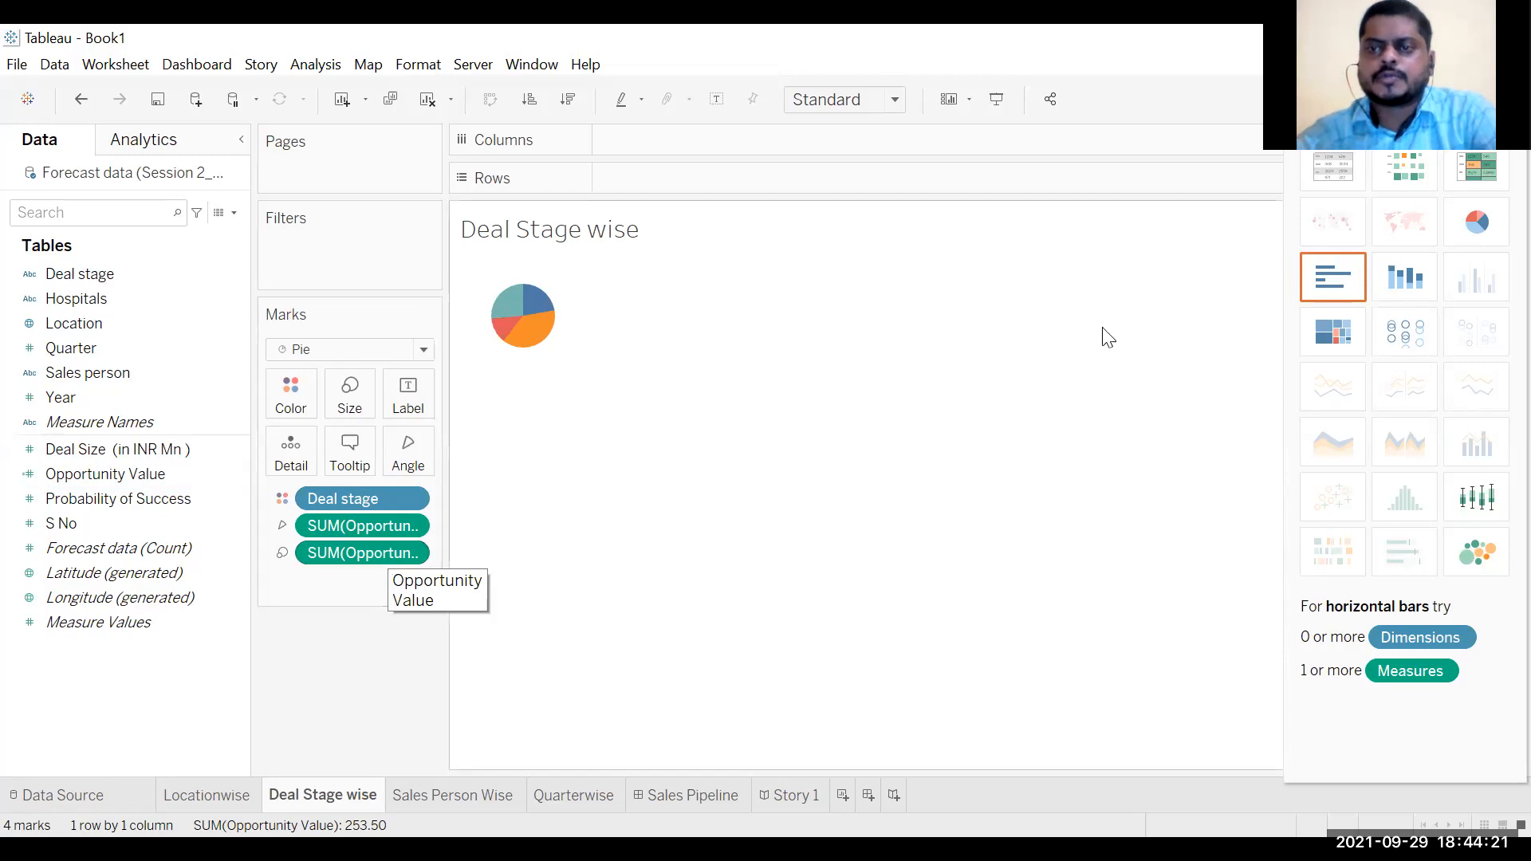
click(1337, 282)
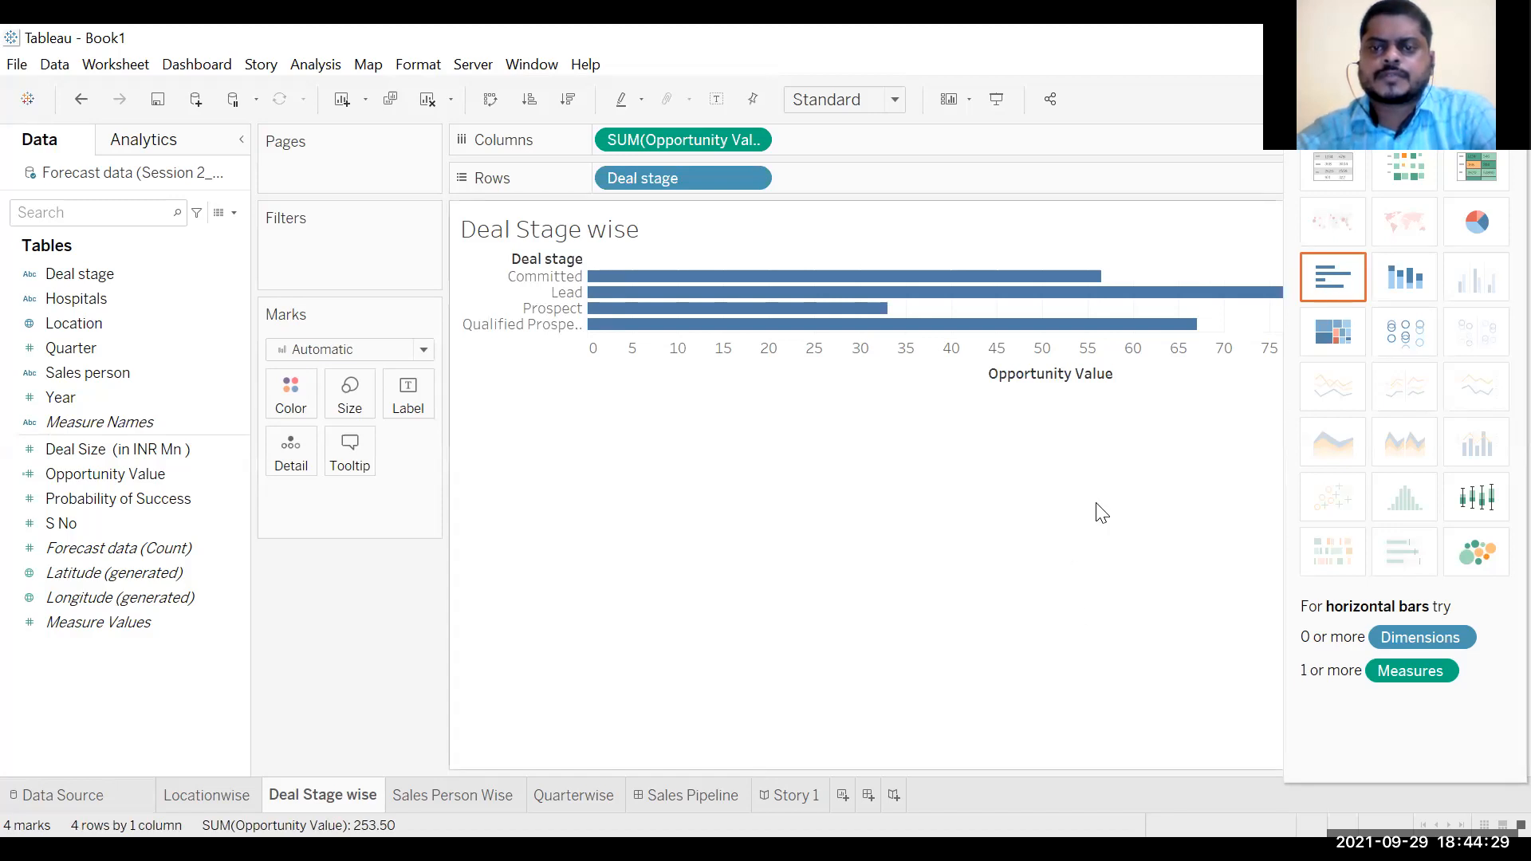
click(1483, 511)
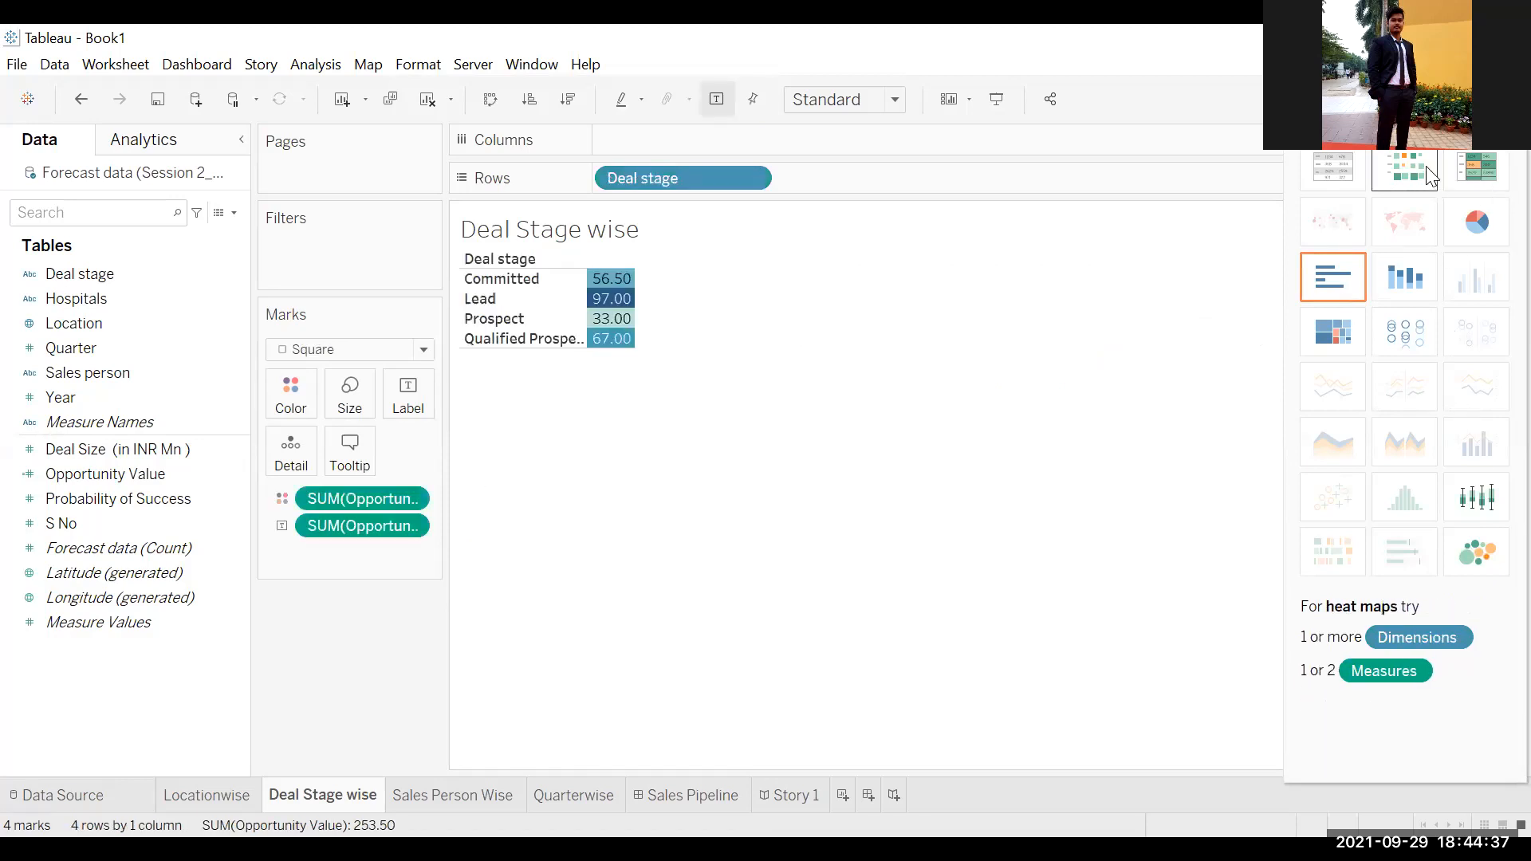
click(1406, 170)
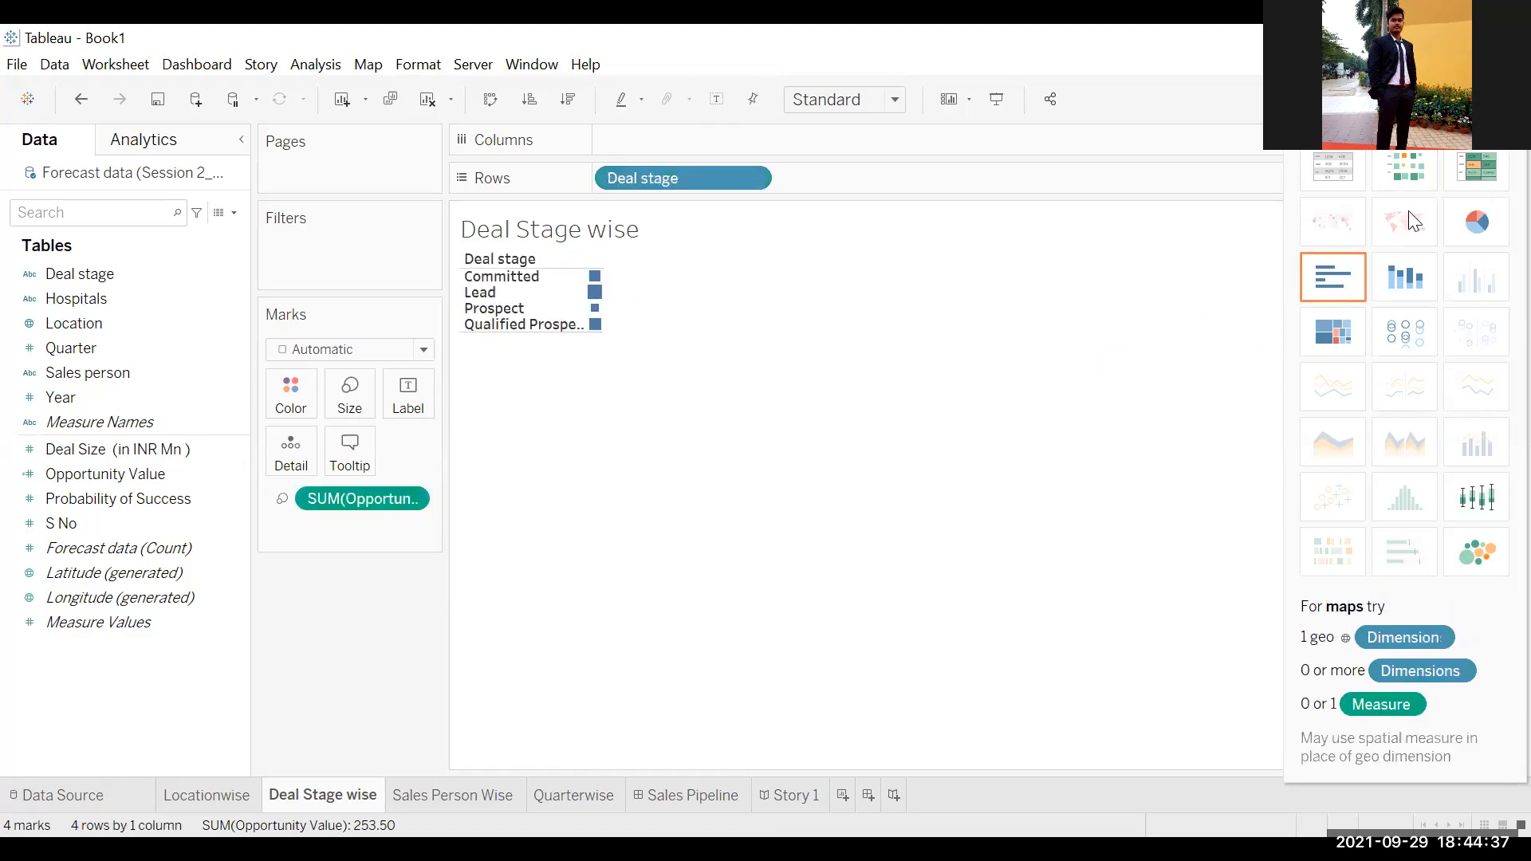
click(1348, 294)
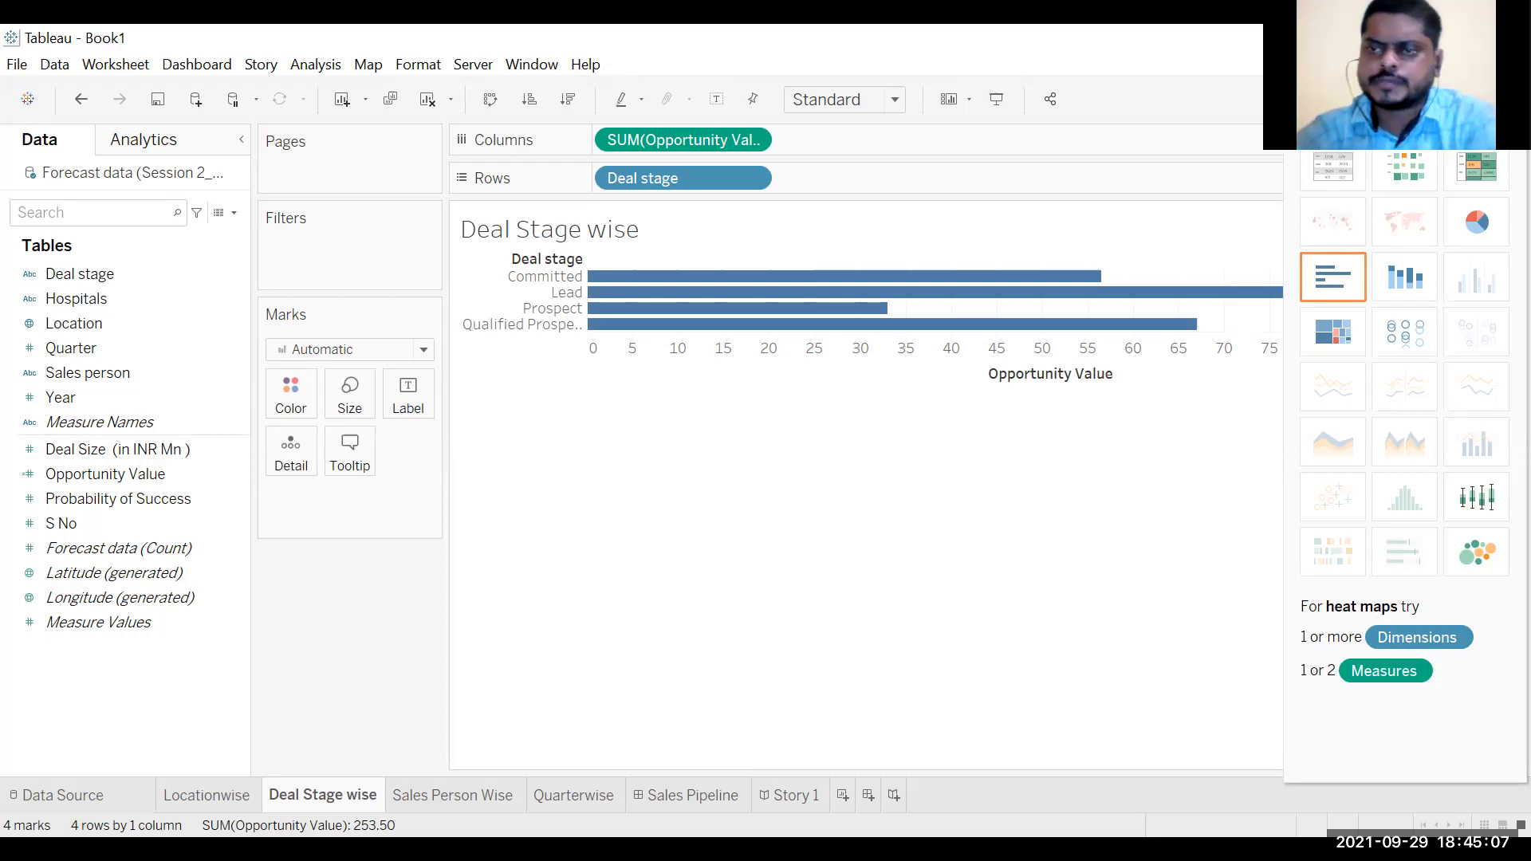
click(1477, 99)
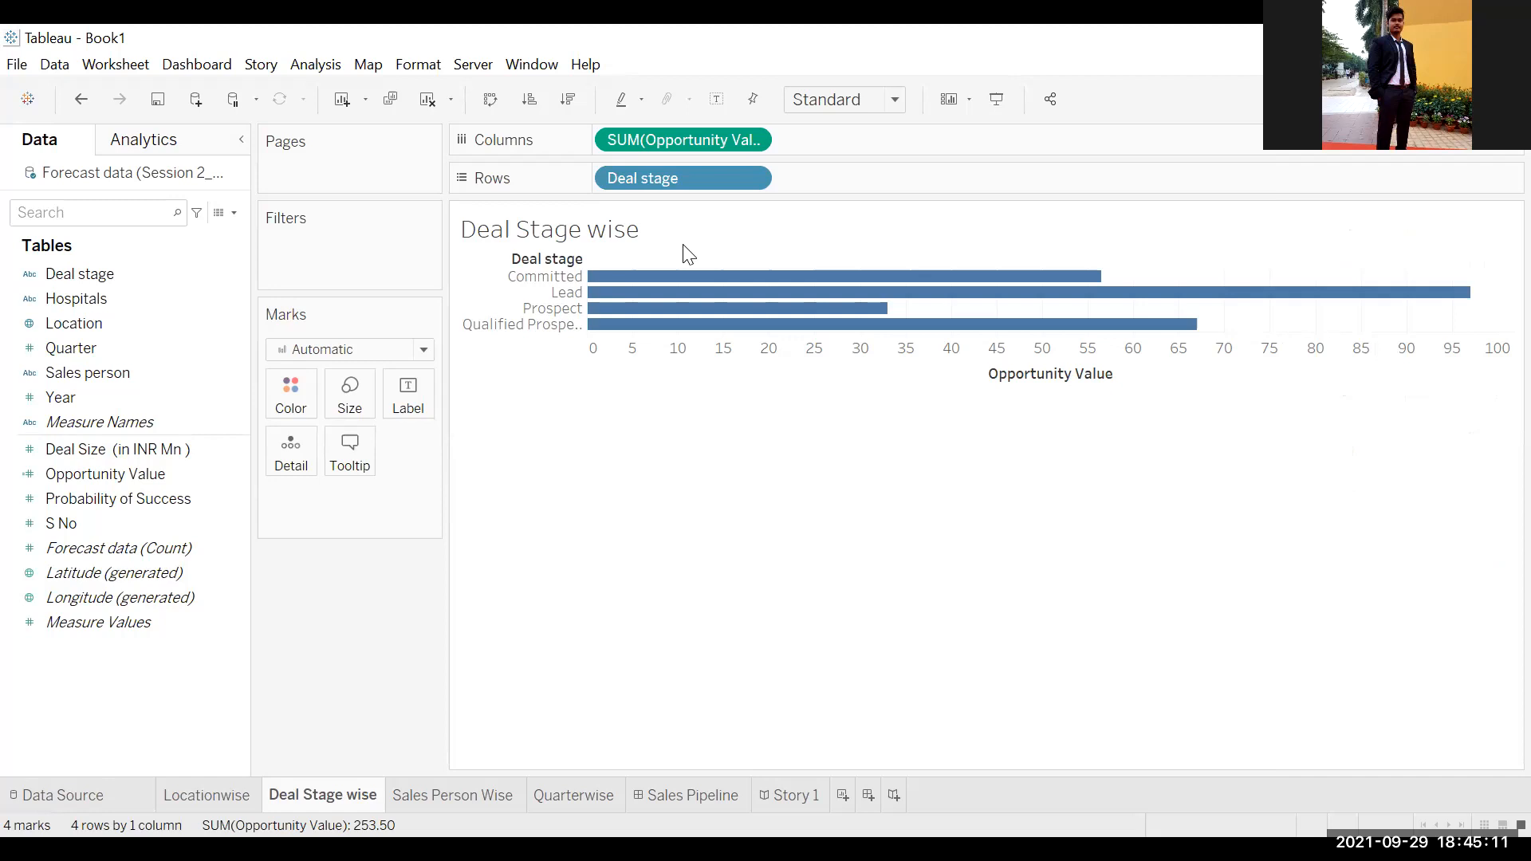
Step: Set the deal stage chart's mark type to Bar, also trying the Line mark type
click(423, 349)
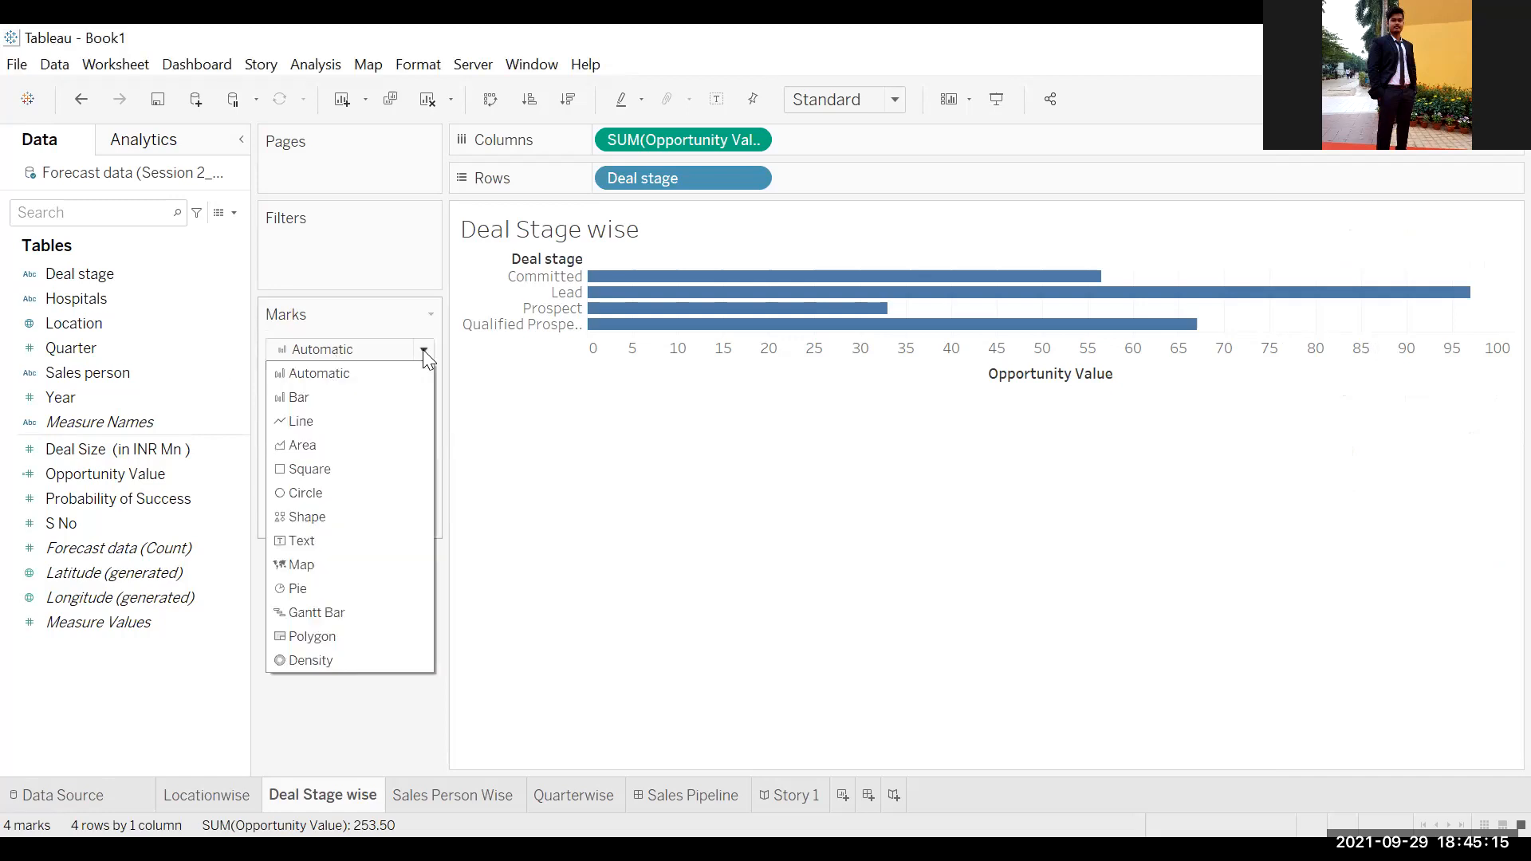
click(398, 402)
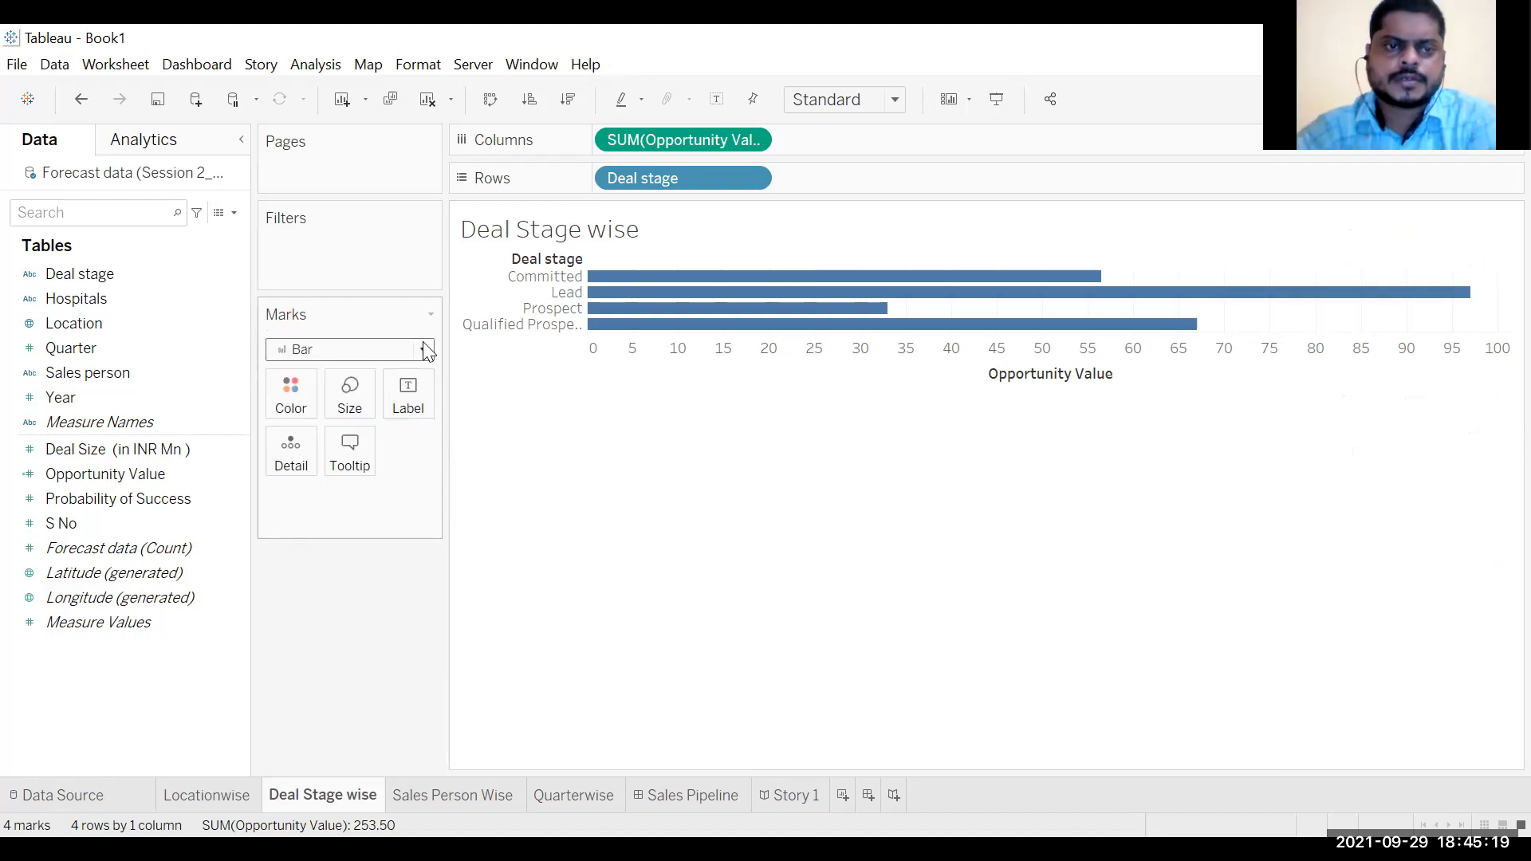
click(424, 348)
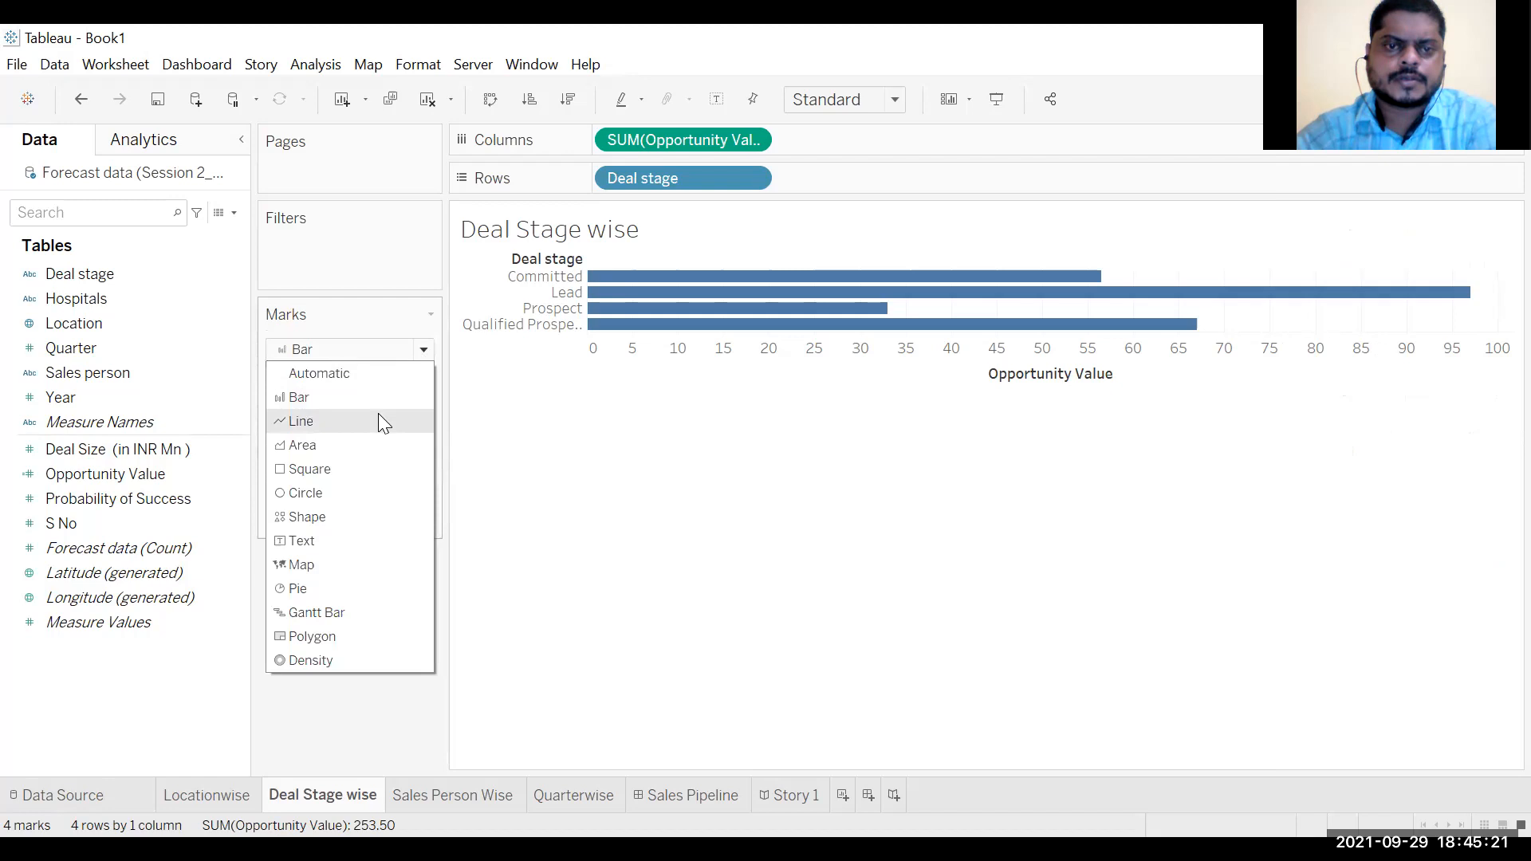
click(381, 420)
click(420, 350)
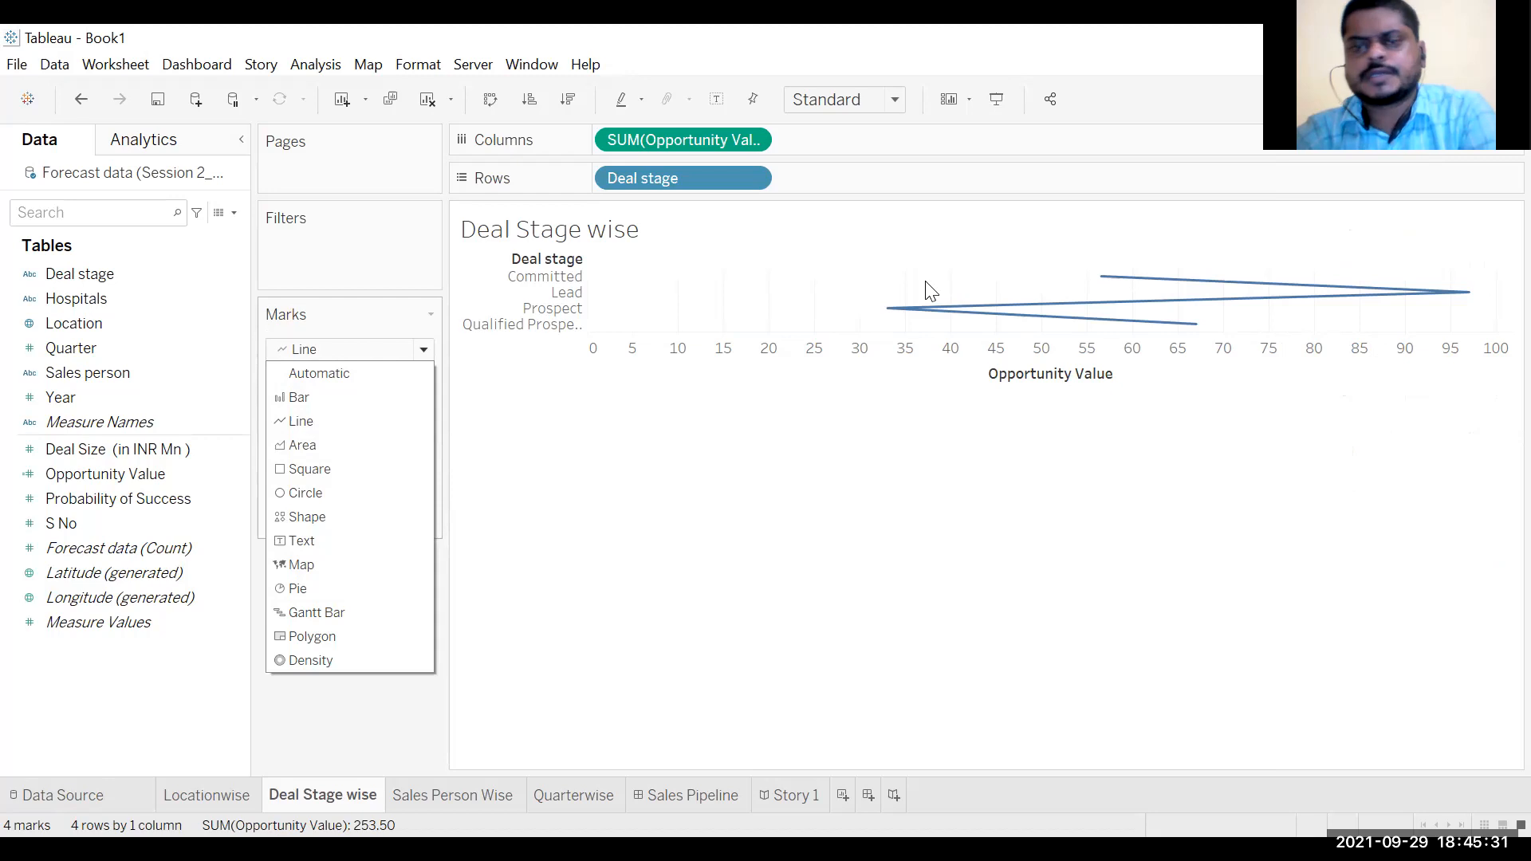
click(1476, 98)
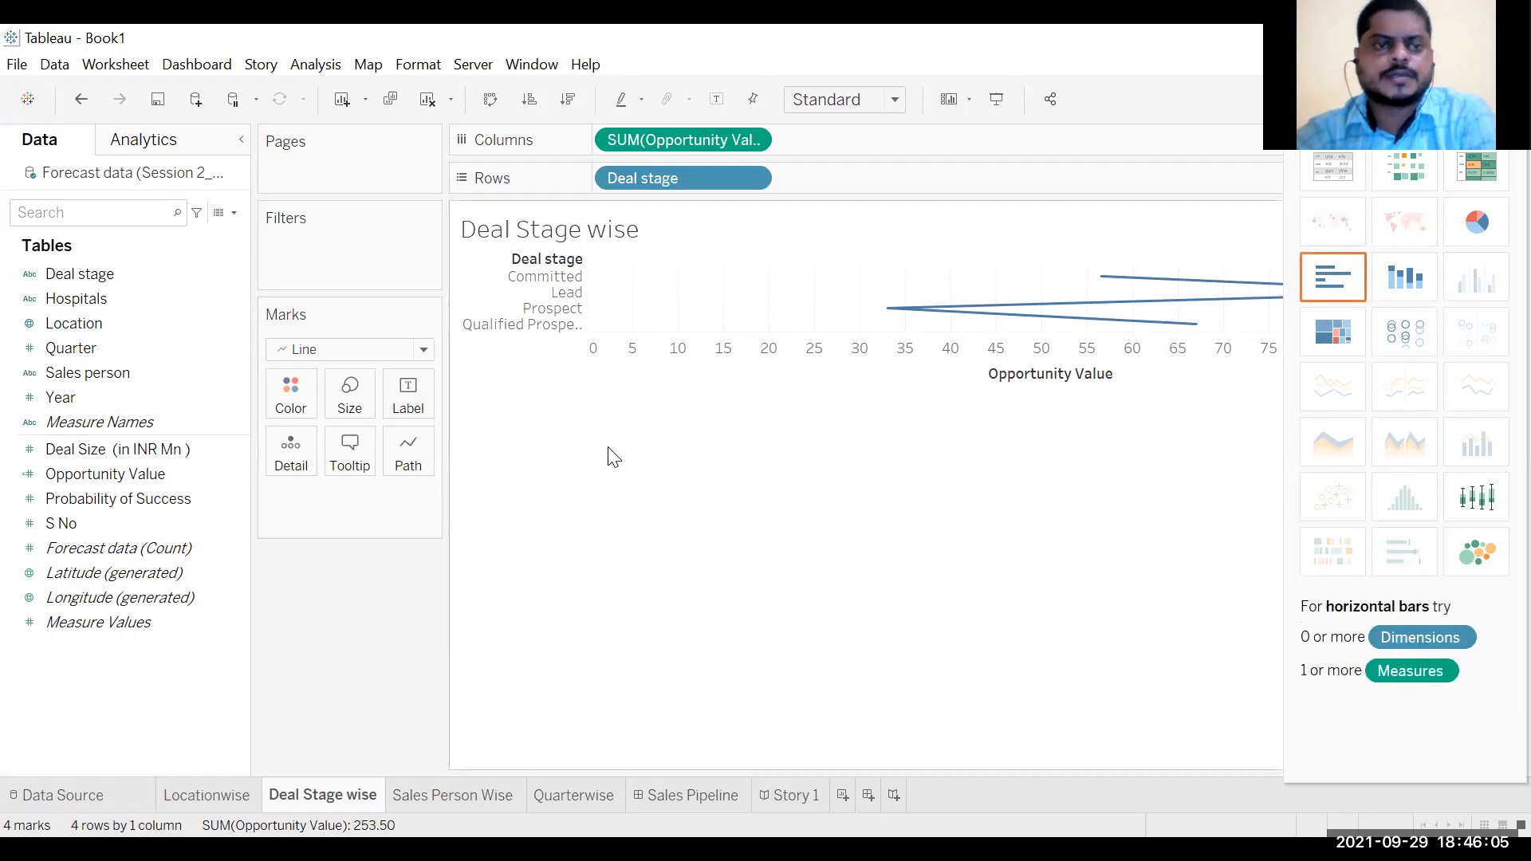
click(423, 351)
click(381, 397)
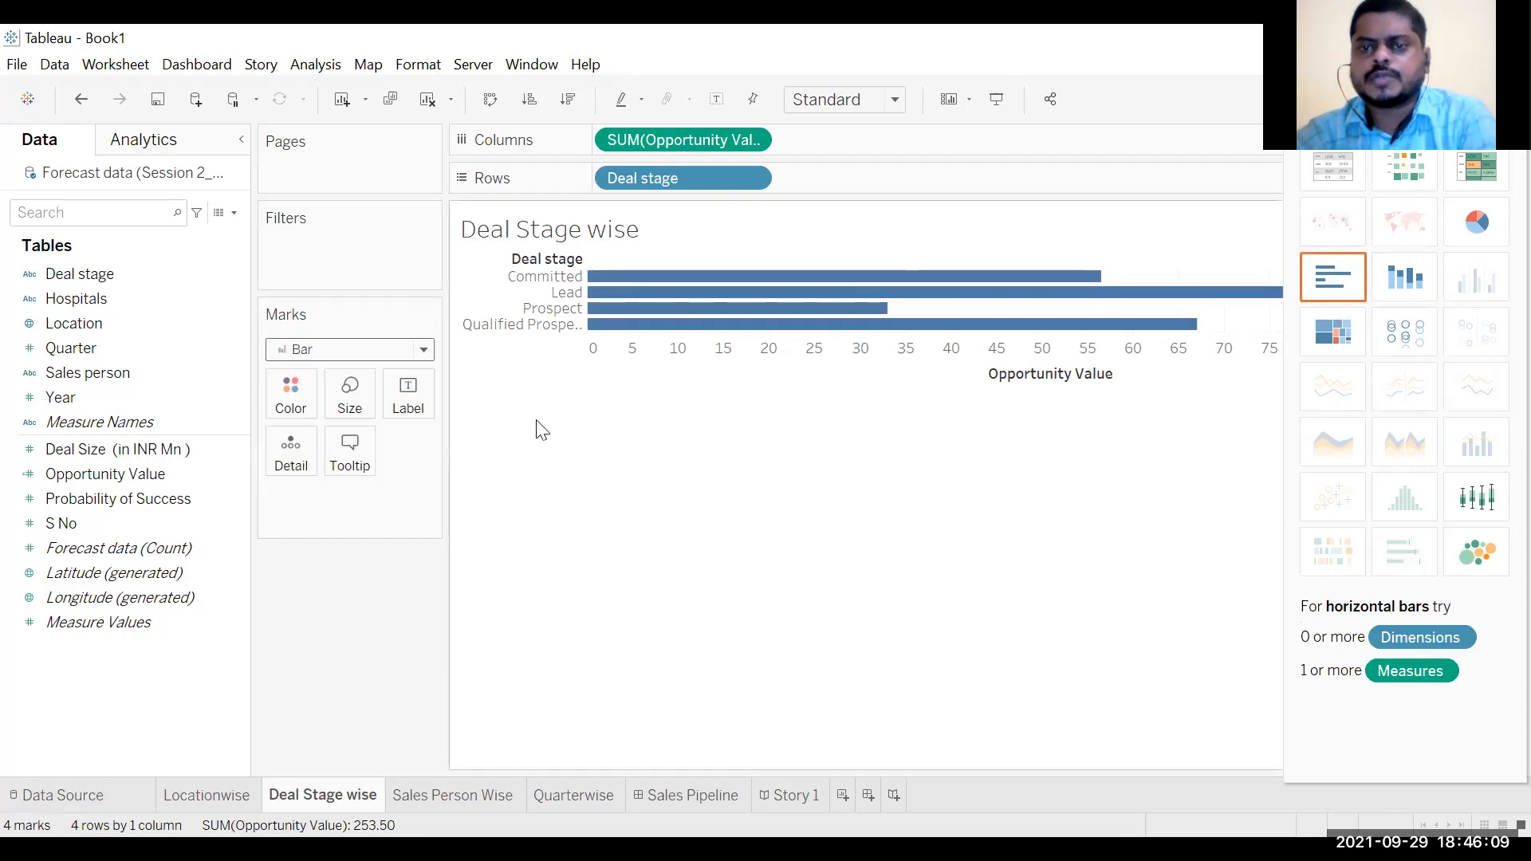
Step: Try the Text mark type for the deal stage chart, and return it to Bar
click(421, 355)
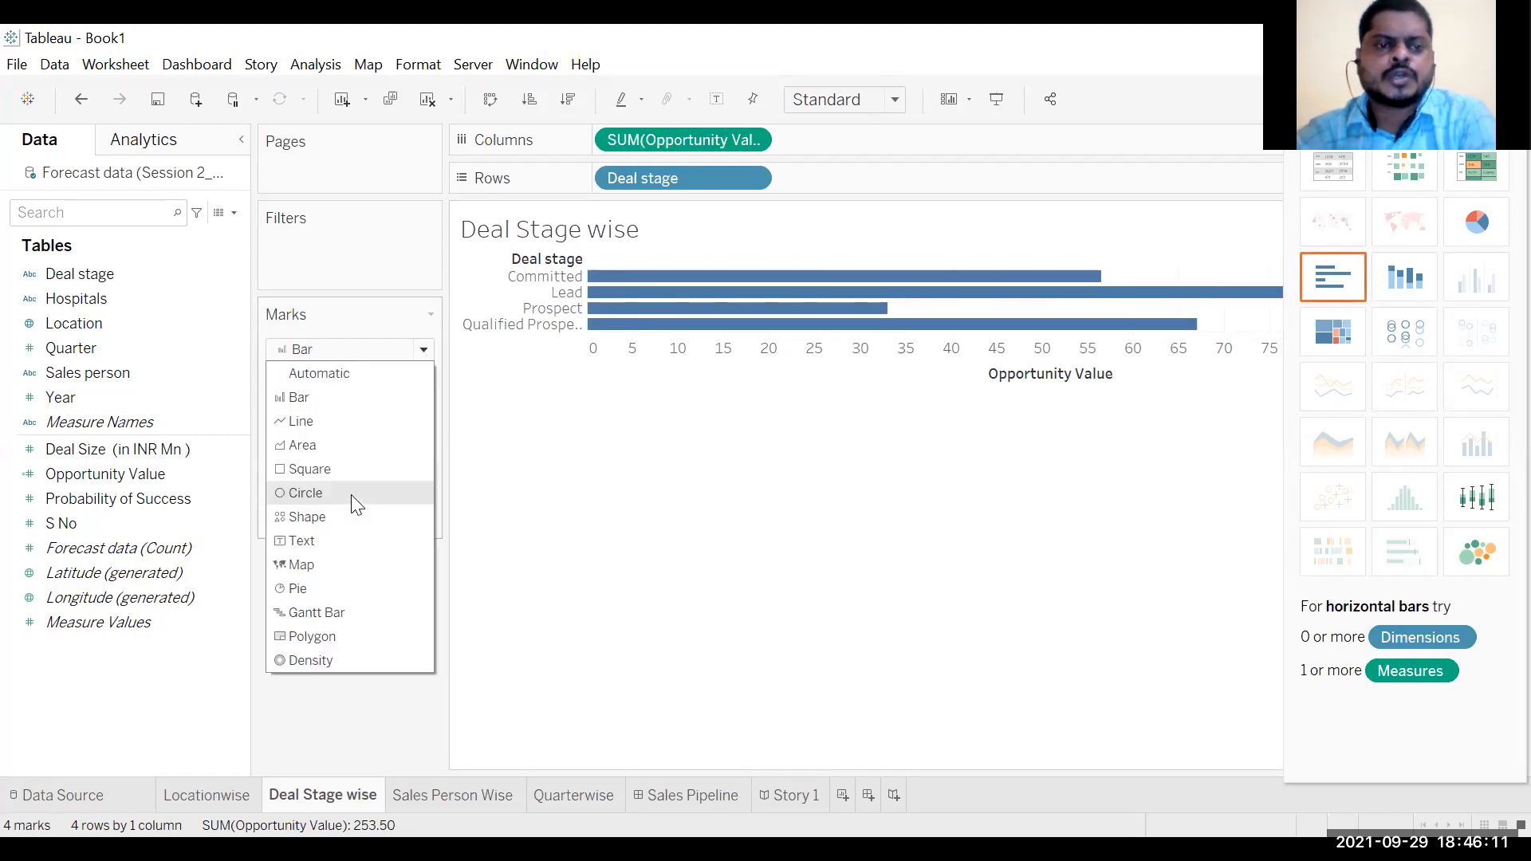
click(326, 549)
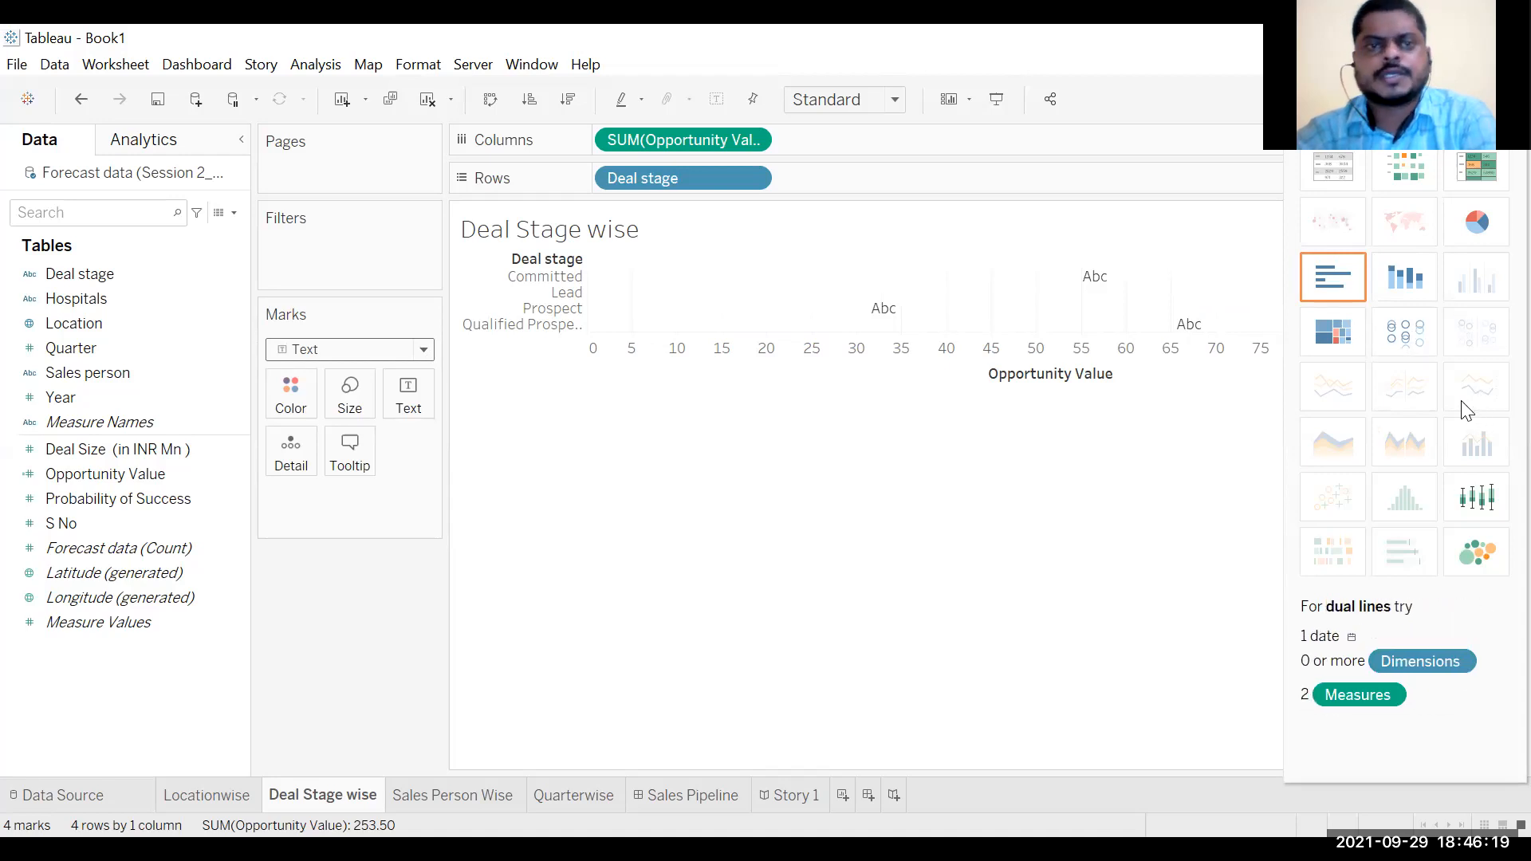
click(424, 349)
click(334, 399)
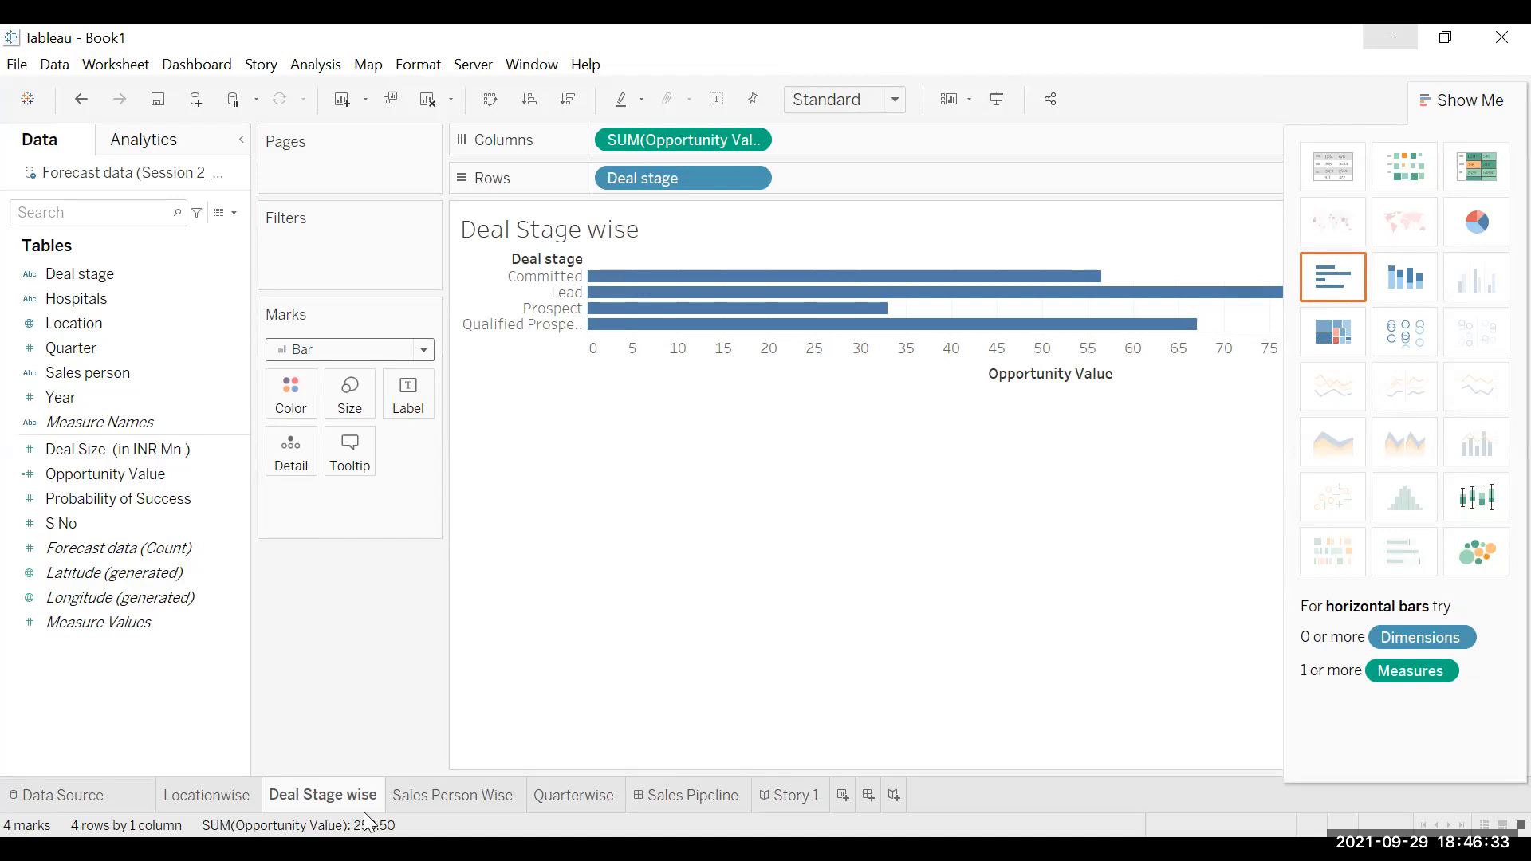
click(1448, 97)
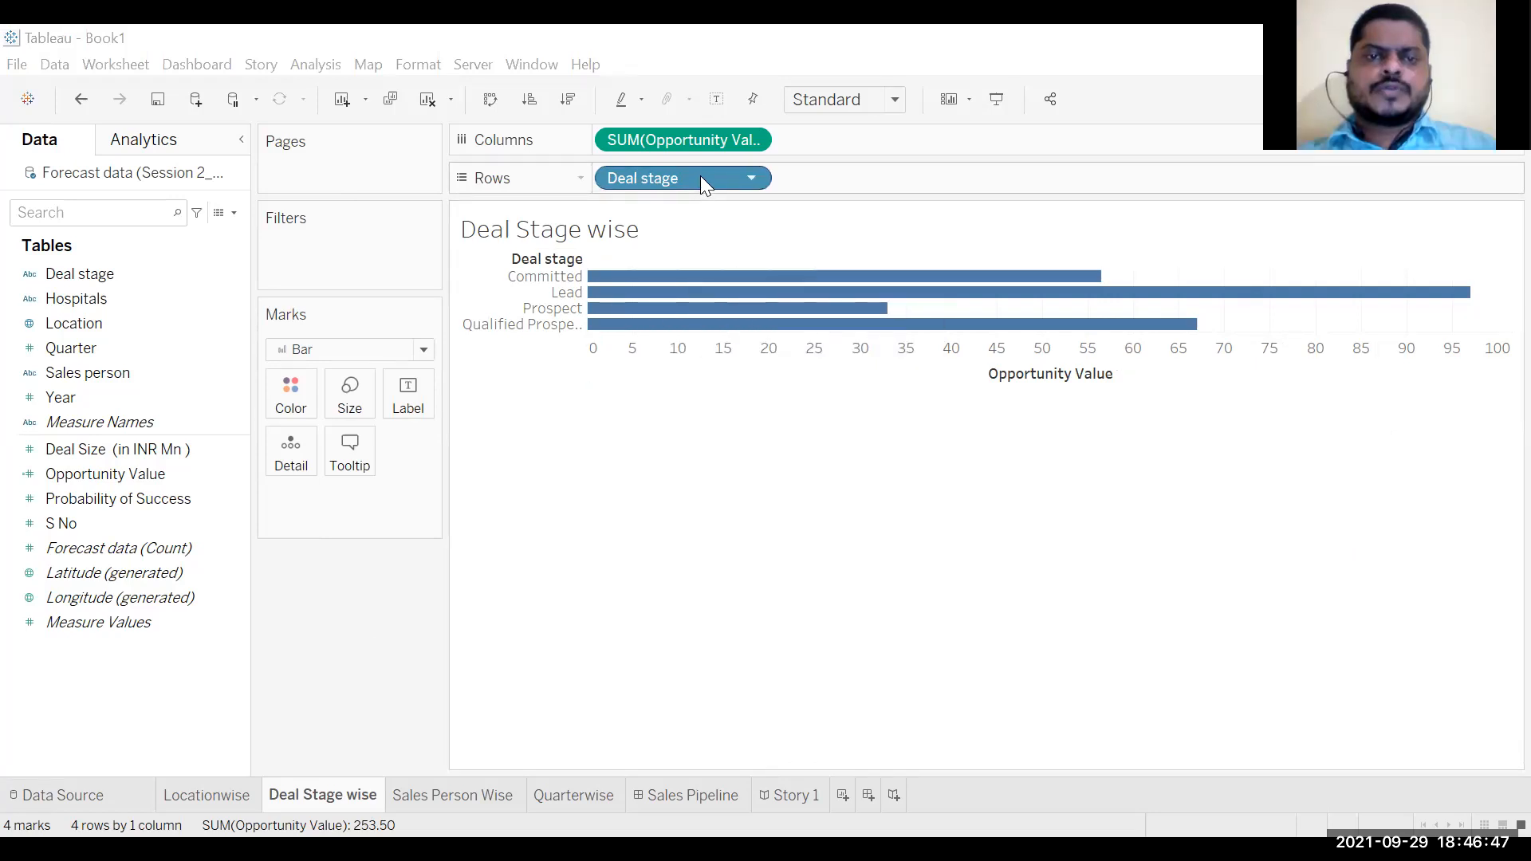
Step: Clear the Deal Stage wise sheet and rebuild it with Deal stage in rows and Deal Size (in INR Mn) in columns
drag(502, 491, 383, 664)
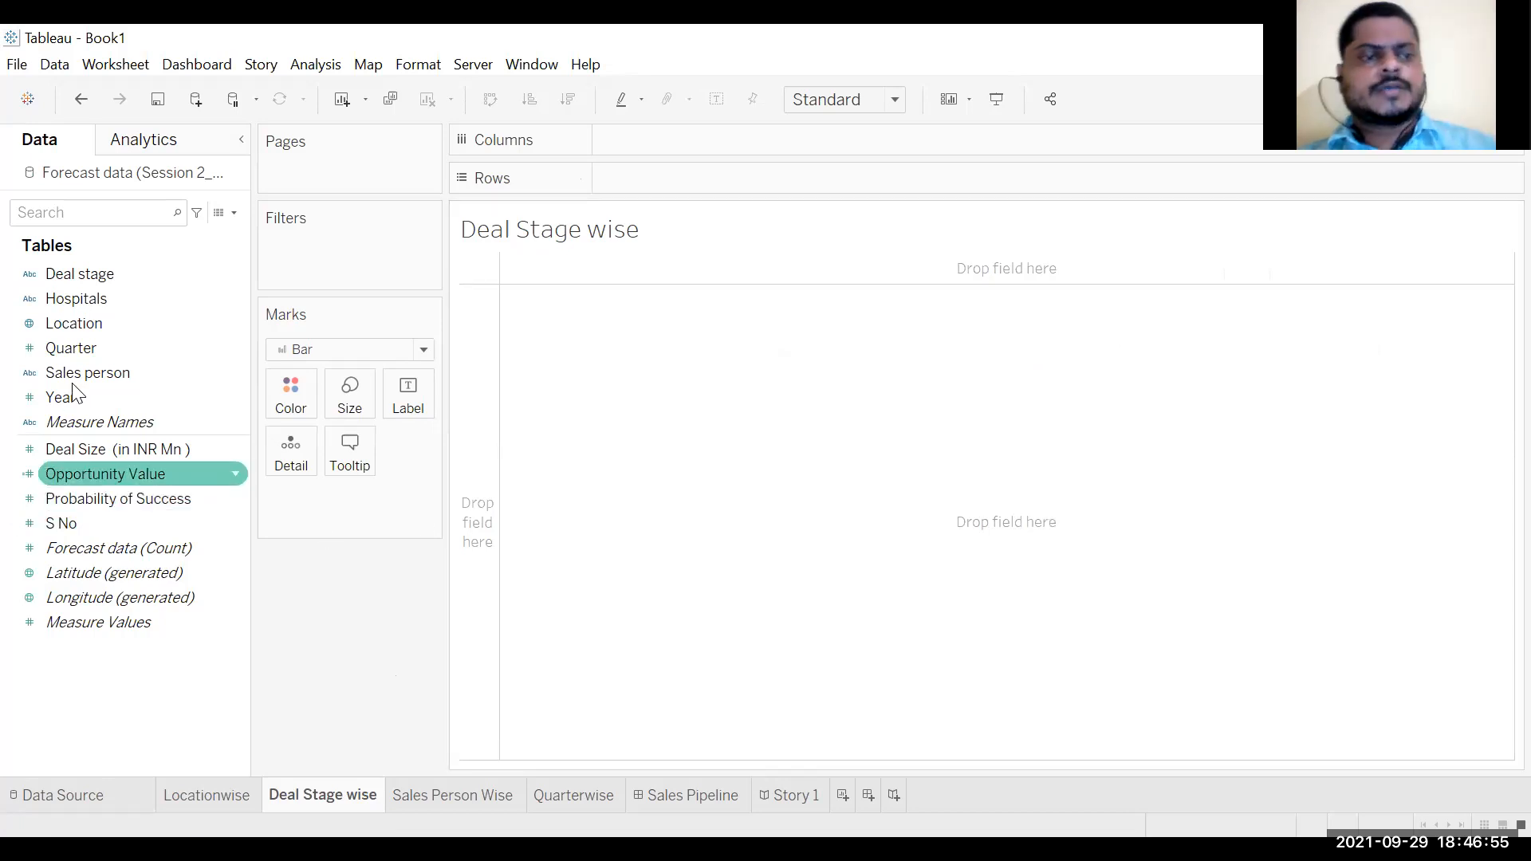
click(104, 276)
drag(682, 175, 682, 176)
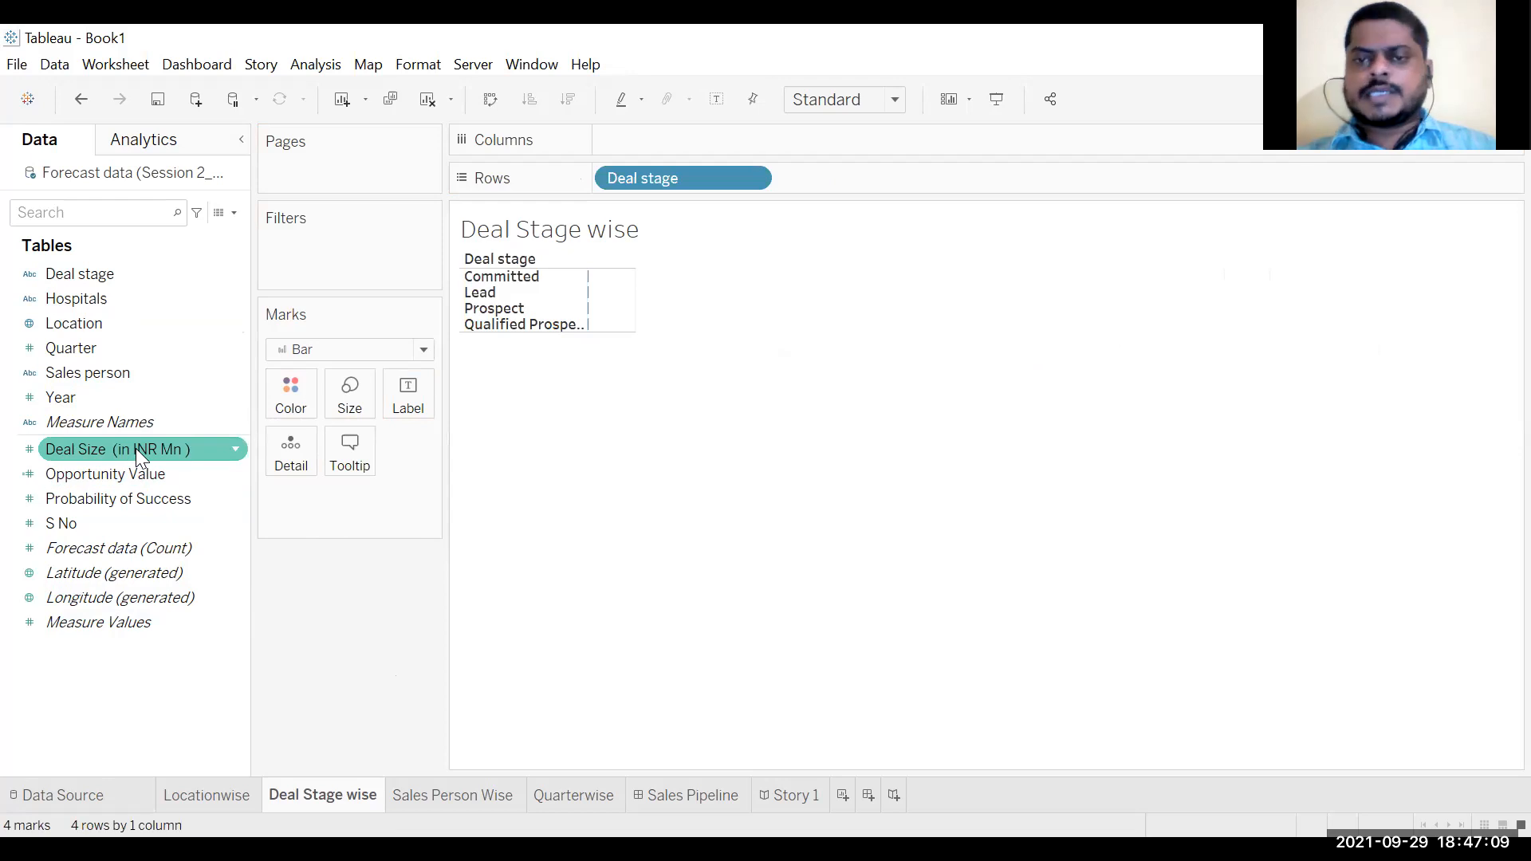
drag(136, 448, 198, 414)
drag(684, 138, 686, 140)
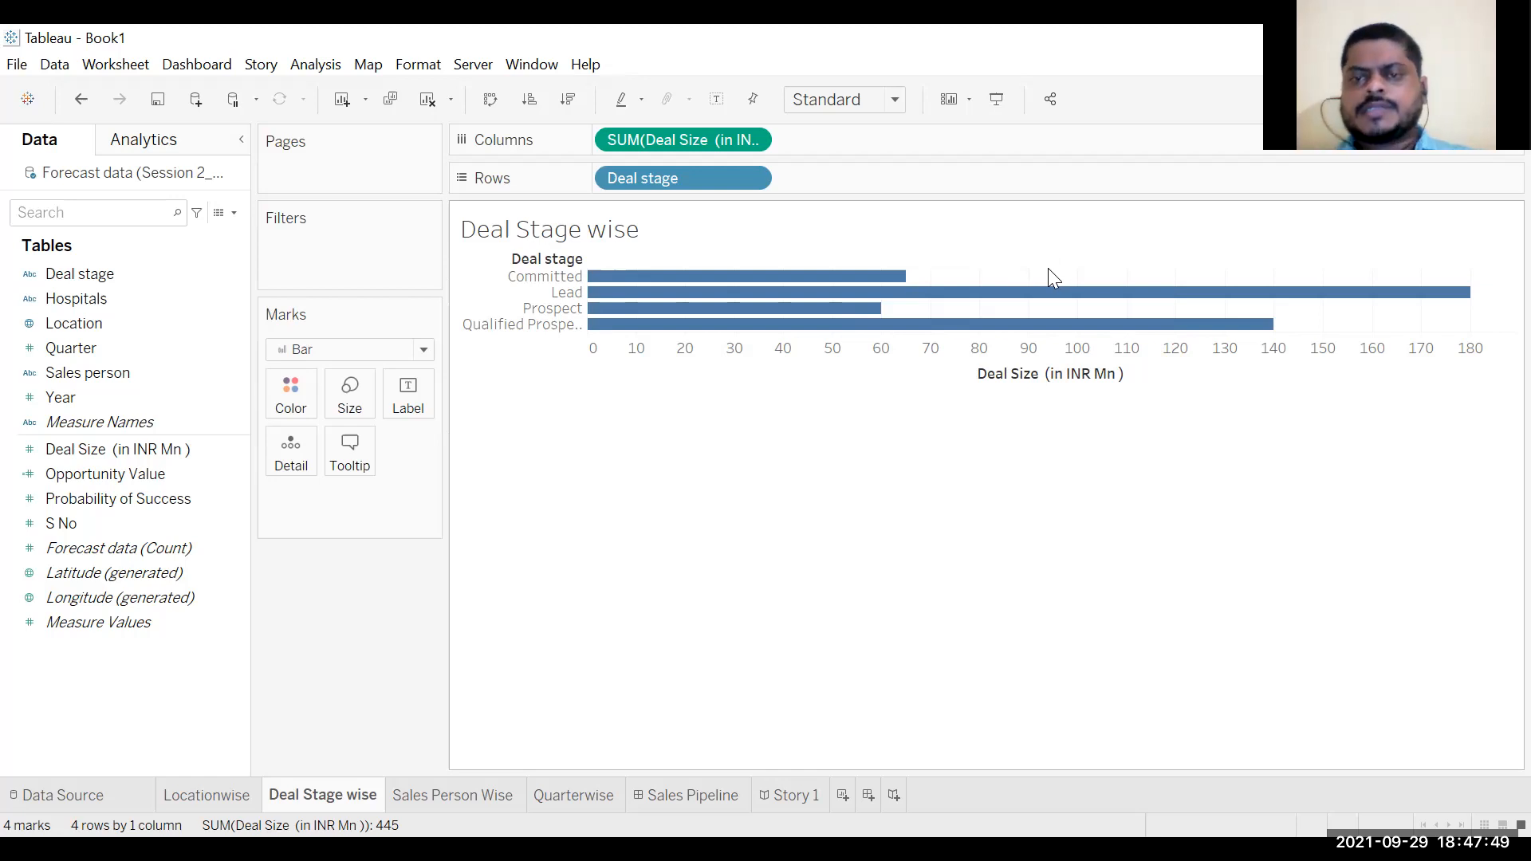
Step: Sort the deal stages by Deal Size in descending order, and switch the sort to ascending
mouse_move(1028, 260)
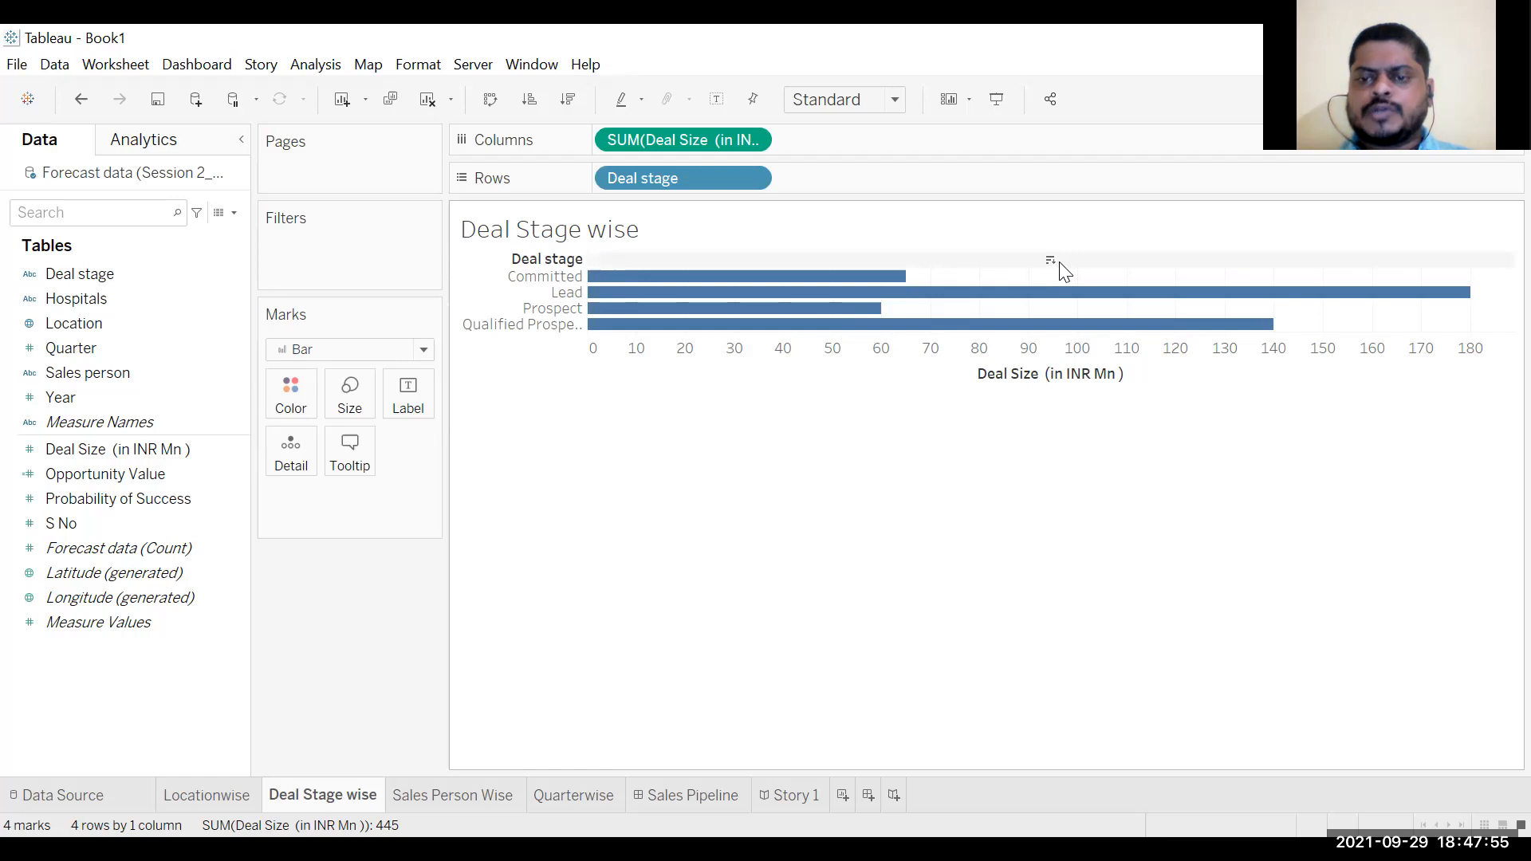
click(1051, 261)
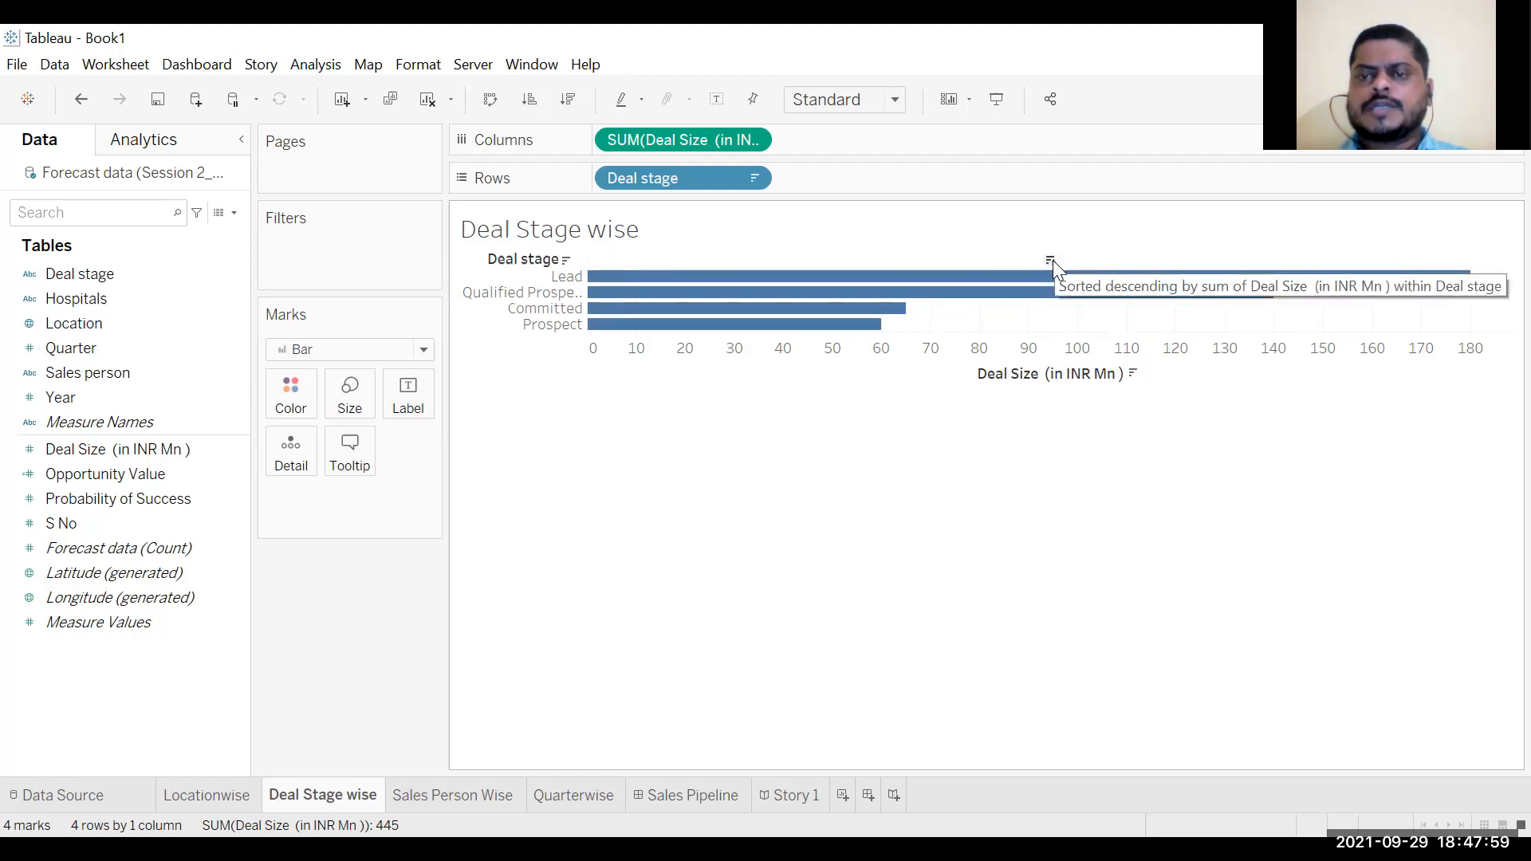
click(1052, 262)
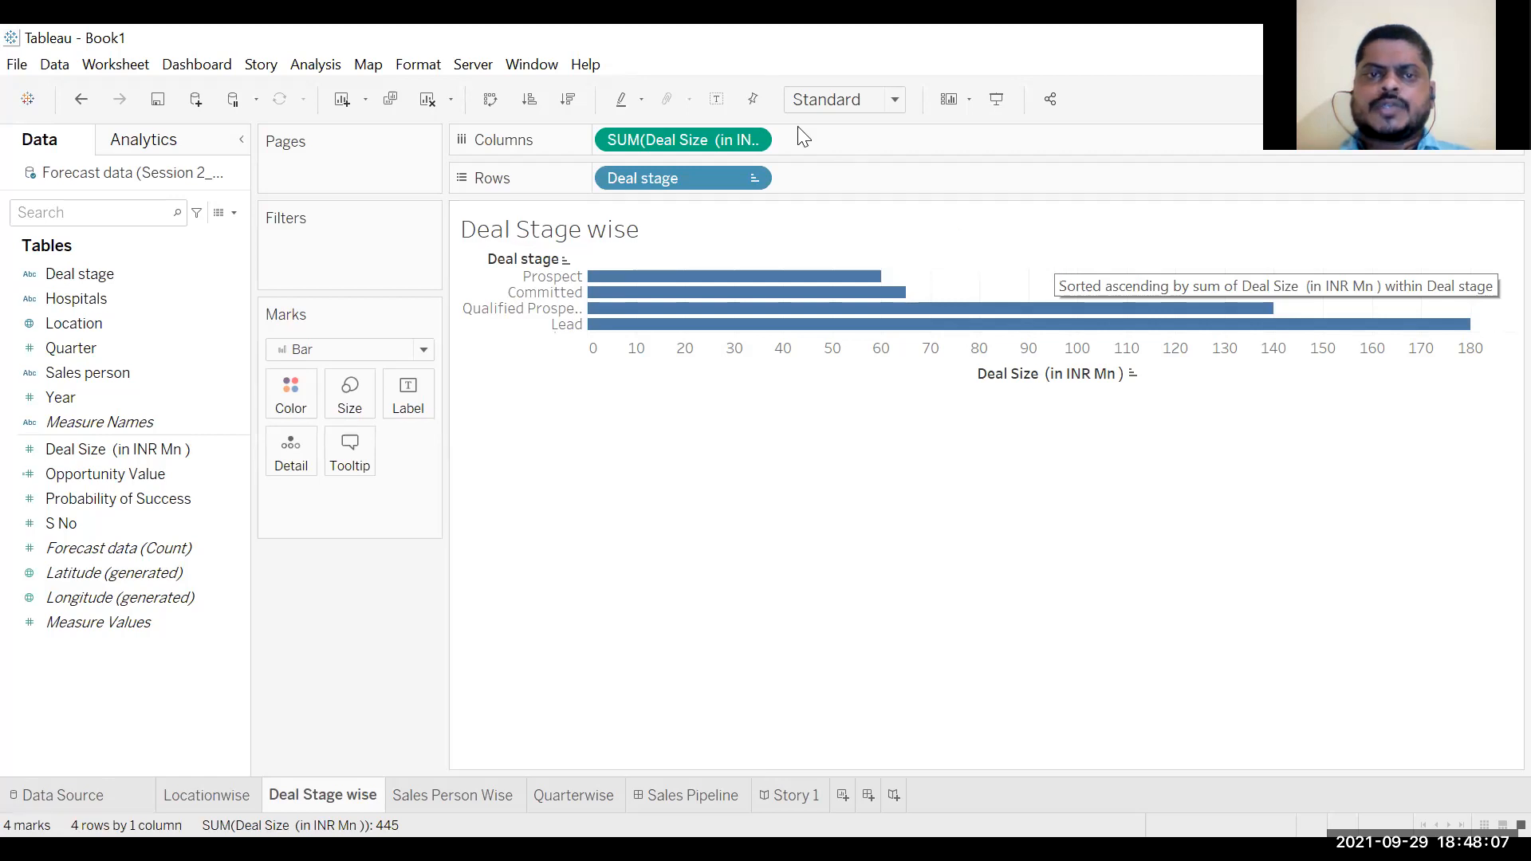
Step: Replace Deal Size with Opportunity Value in columns and sort the deal stages ascending by Opportunity Value
drag(718, 138, 176, 472)
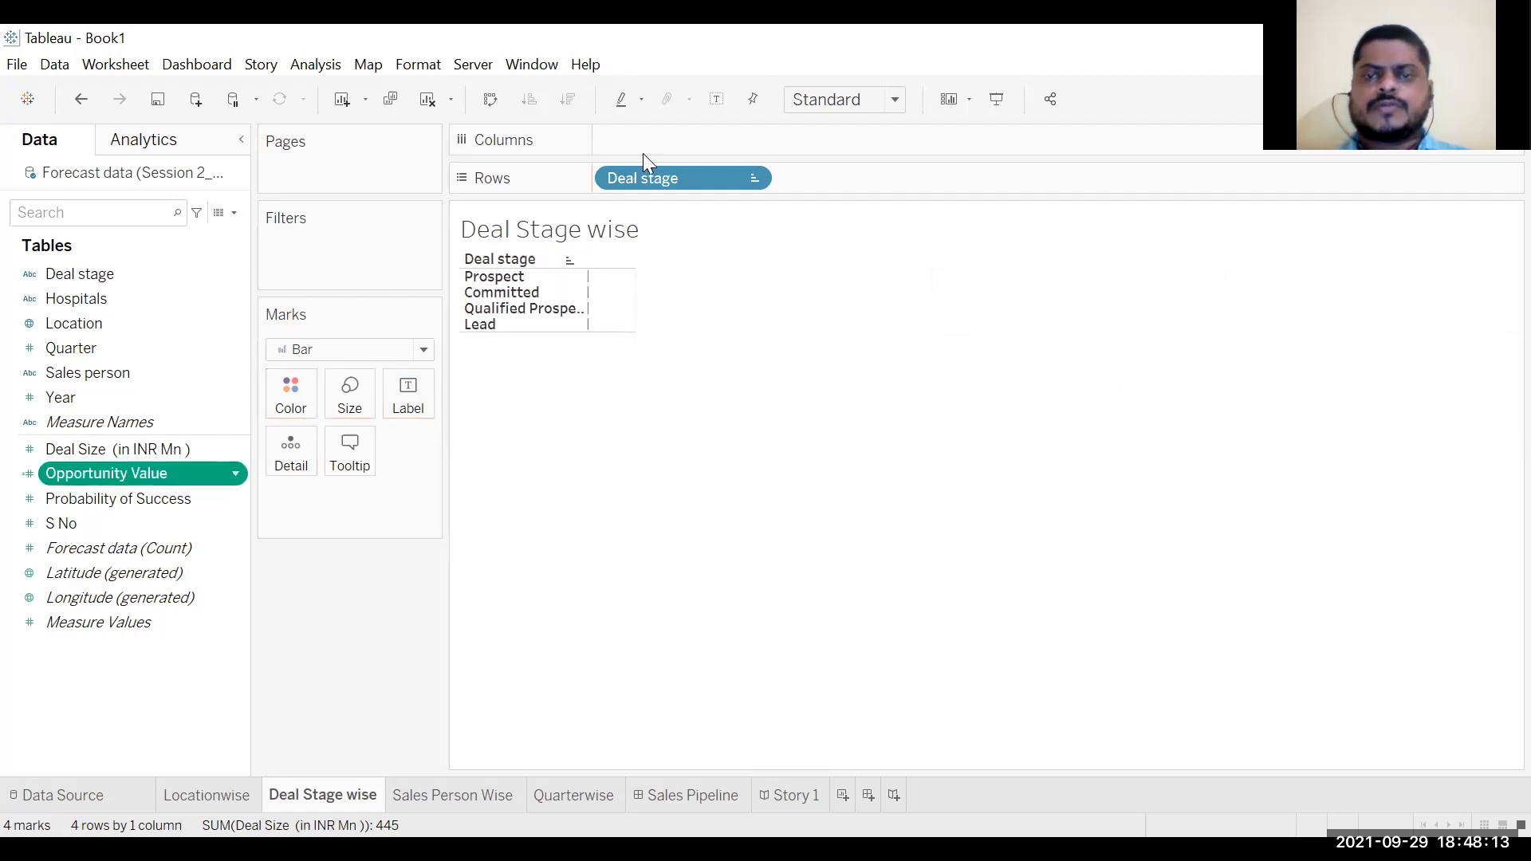
drag(643, 153, 643, 150)
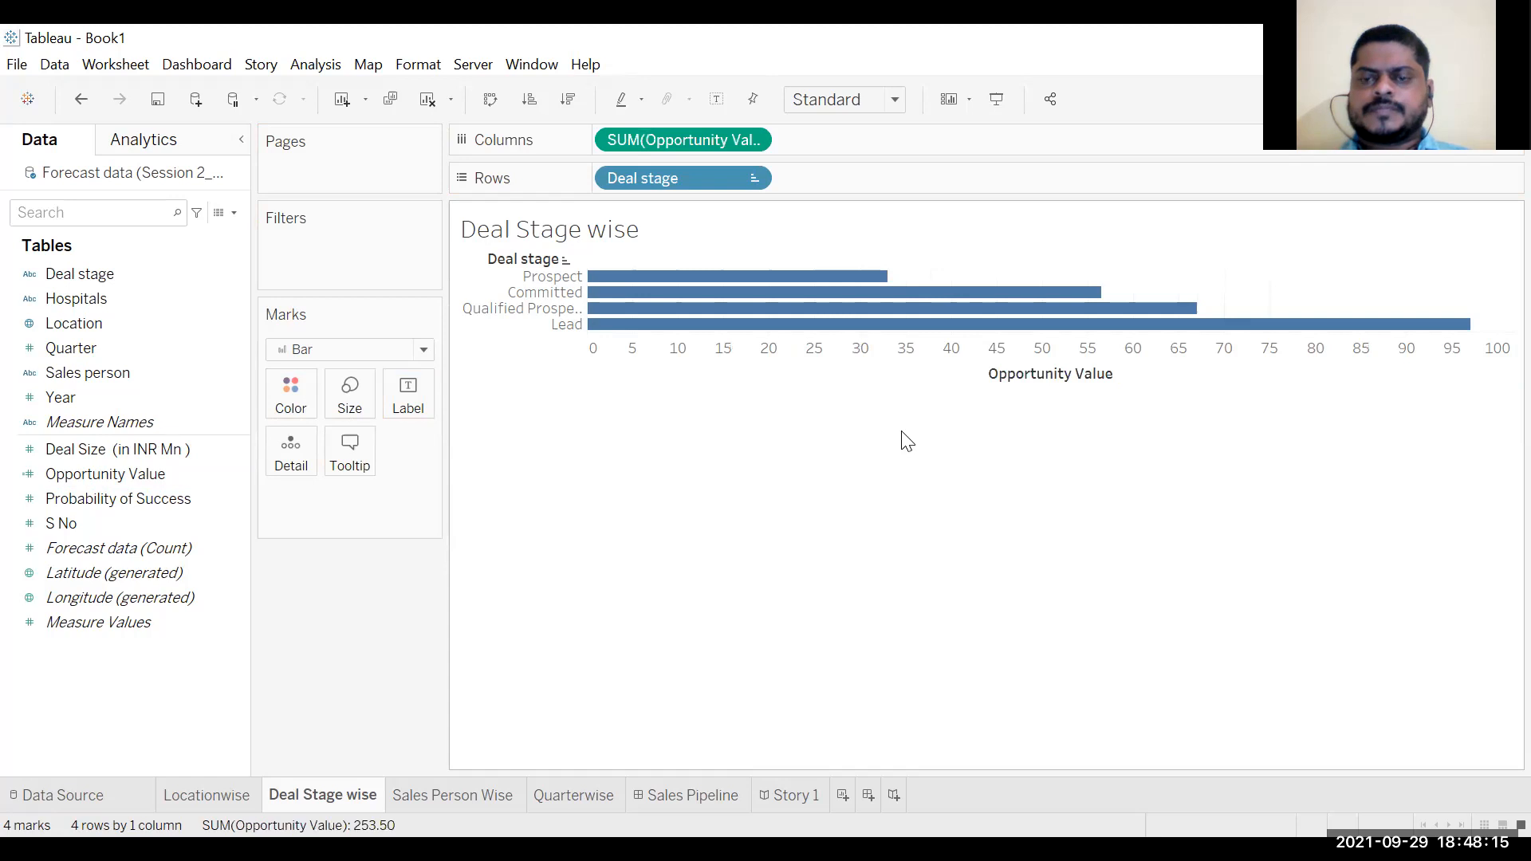
mouse_move(895, 288)
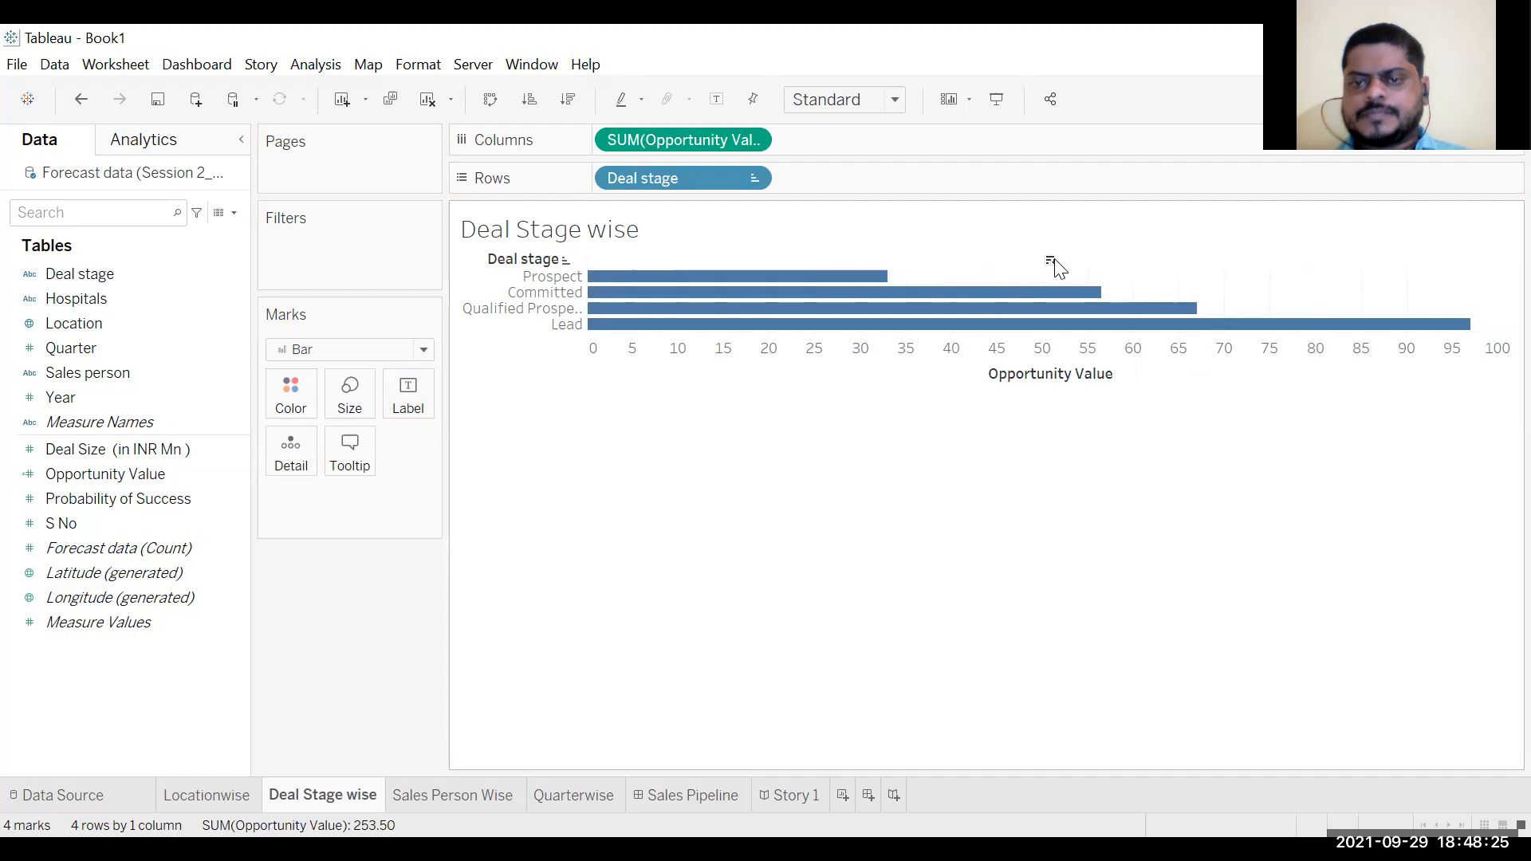
click(1054, 260)
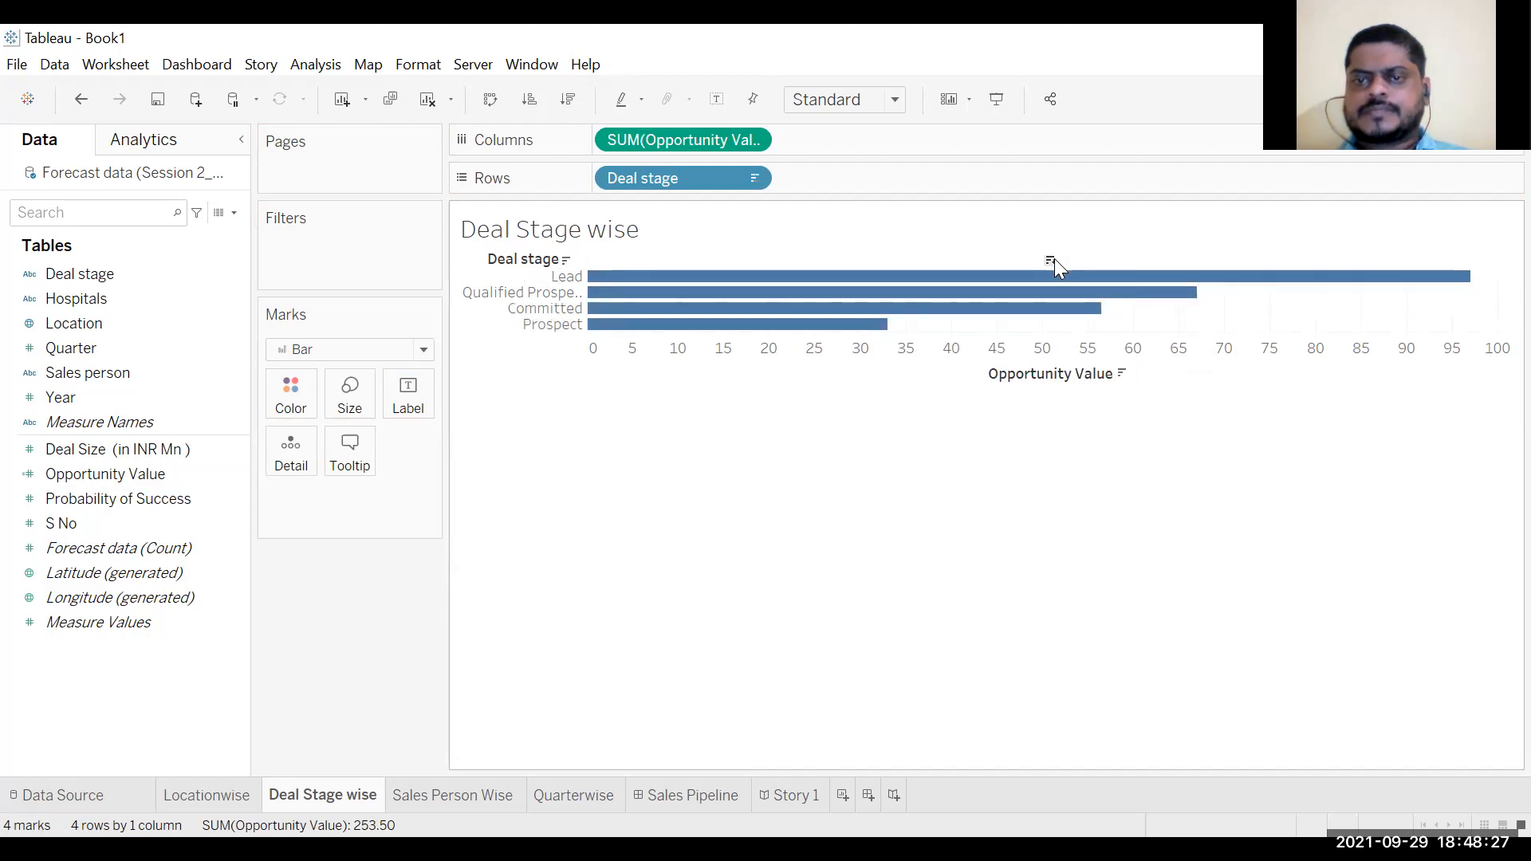
click(1051, 260)
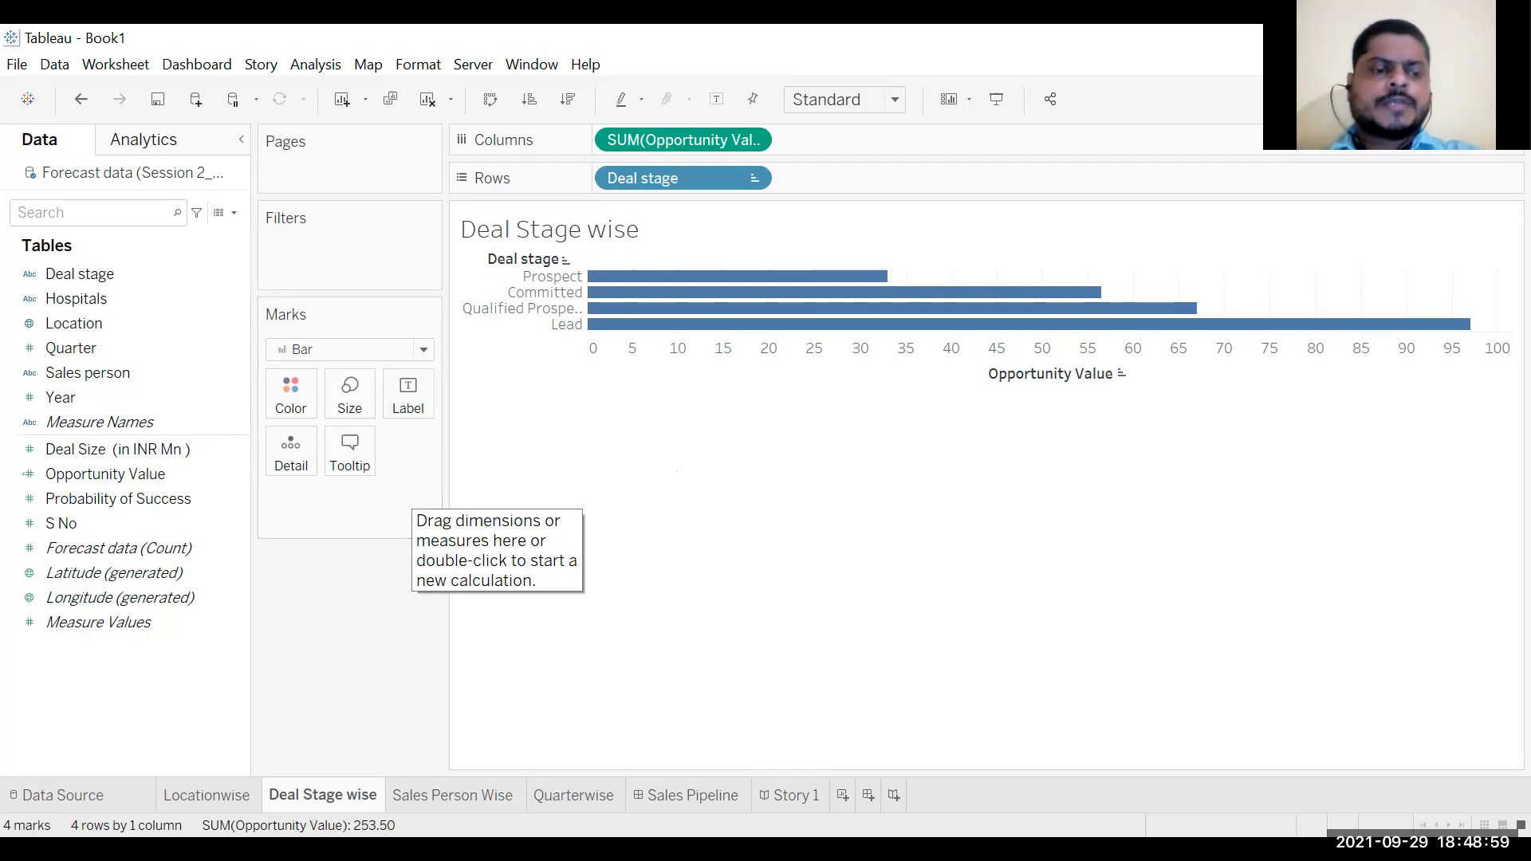
Step: Place the Sales person field in rows on the Sales Person Wise sheet
click(201, 793)
click(309, 794)
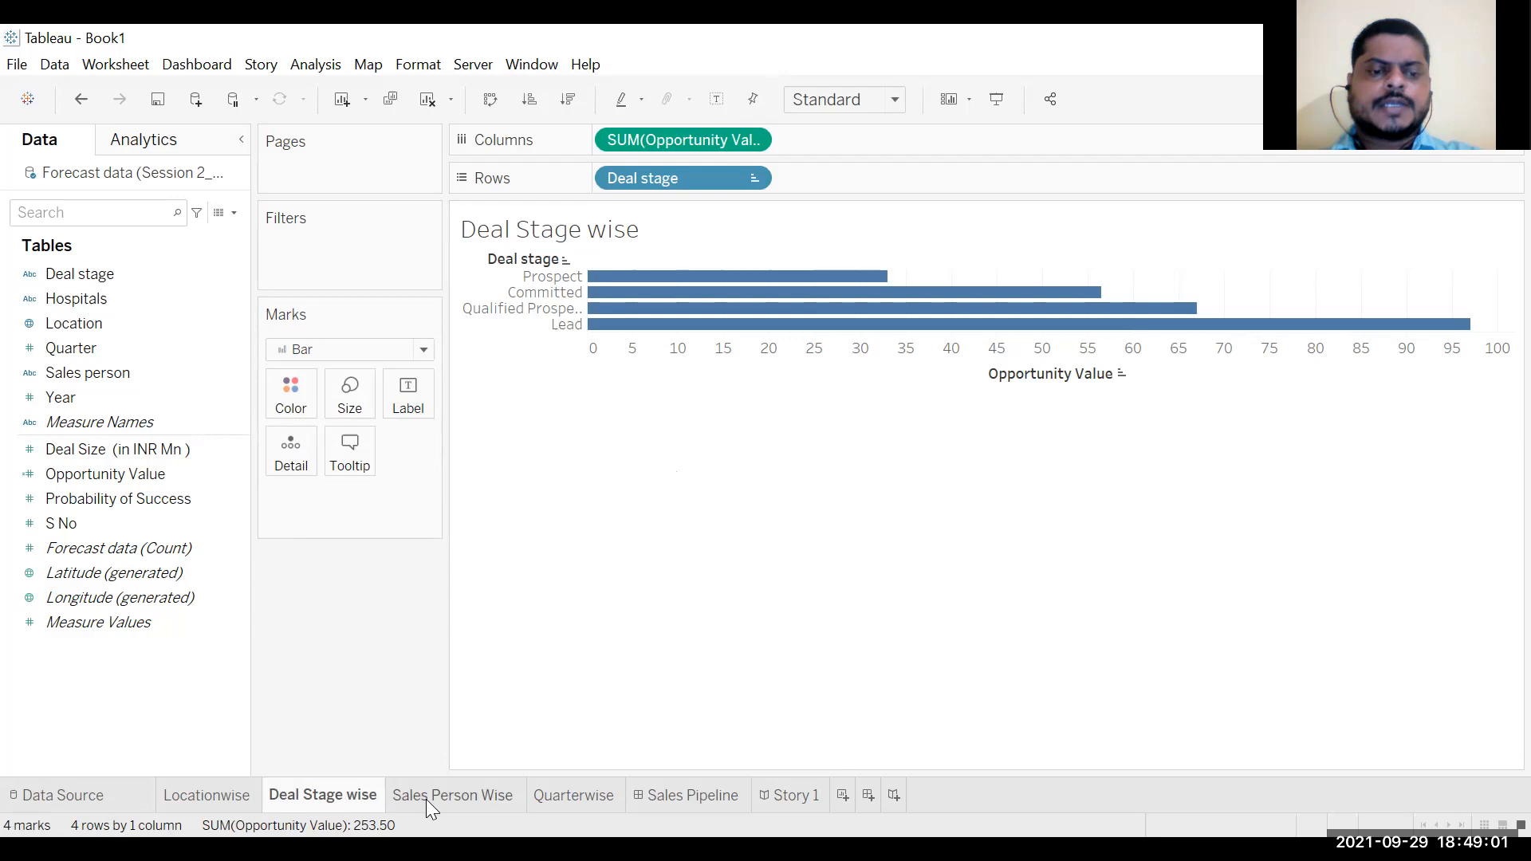
click(426, 799)
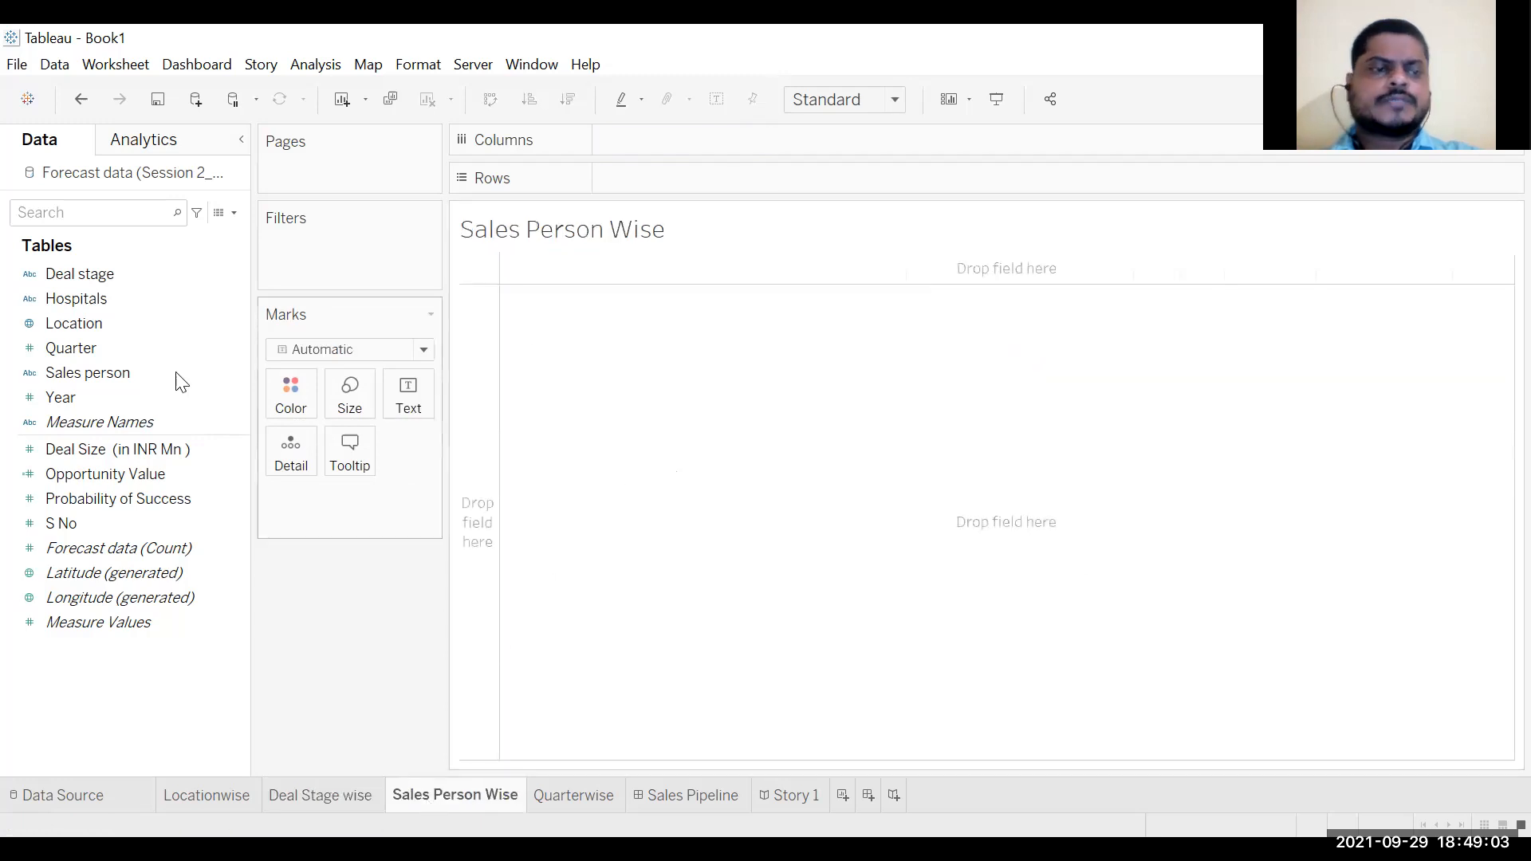
click(88, 348)
click(93, 366)
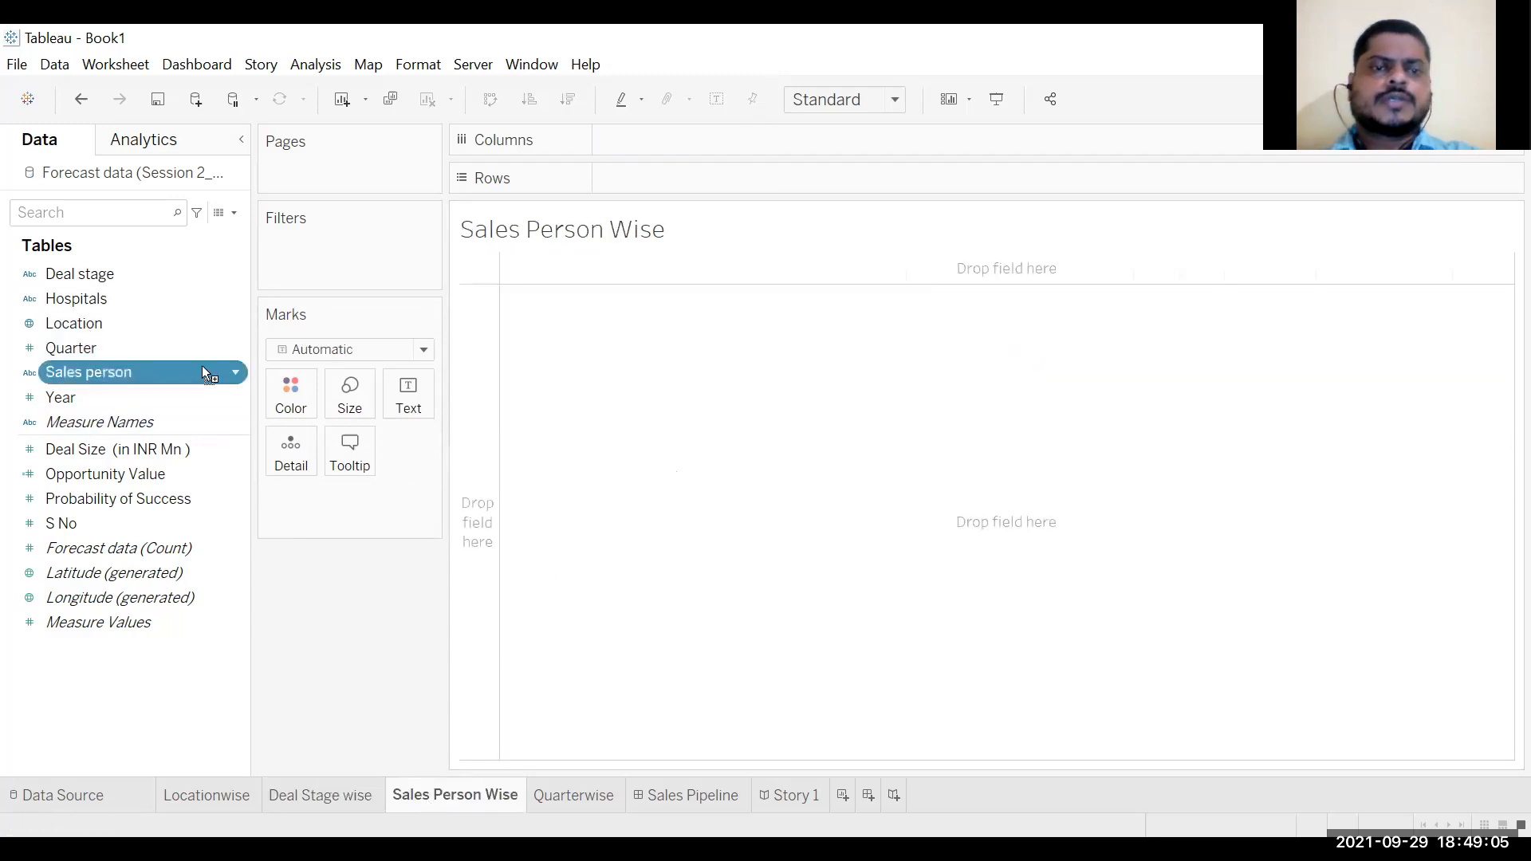
drag(689, 189, 691, 180)
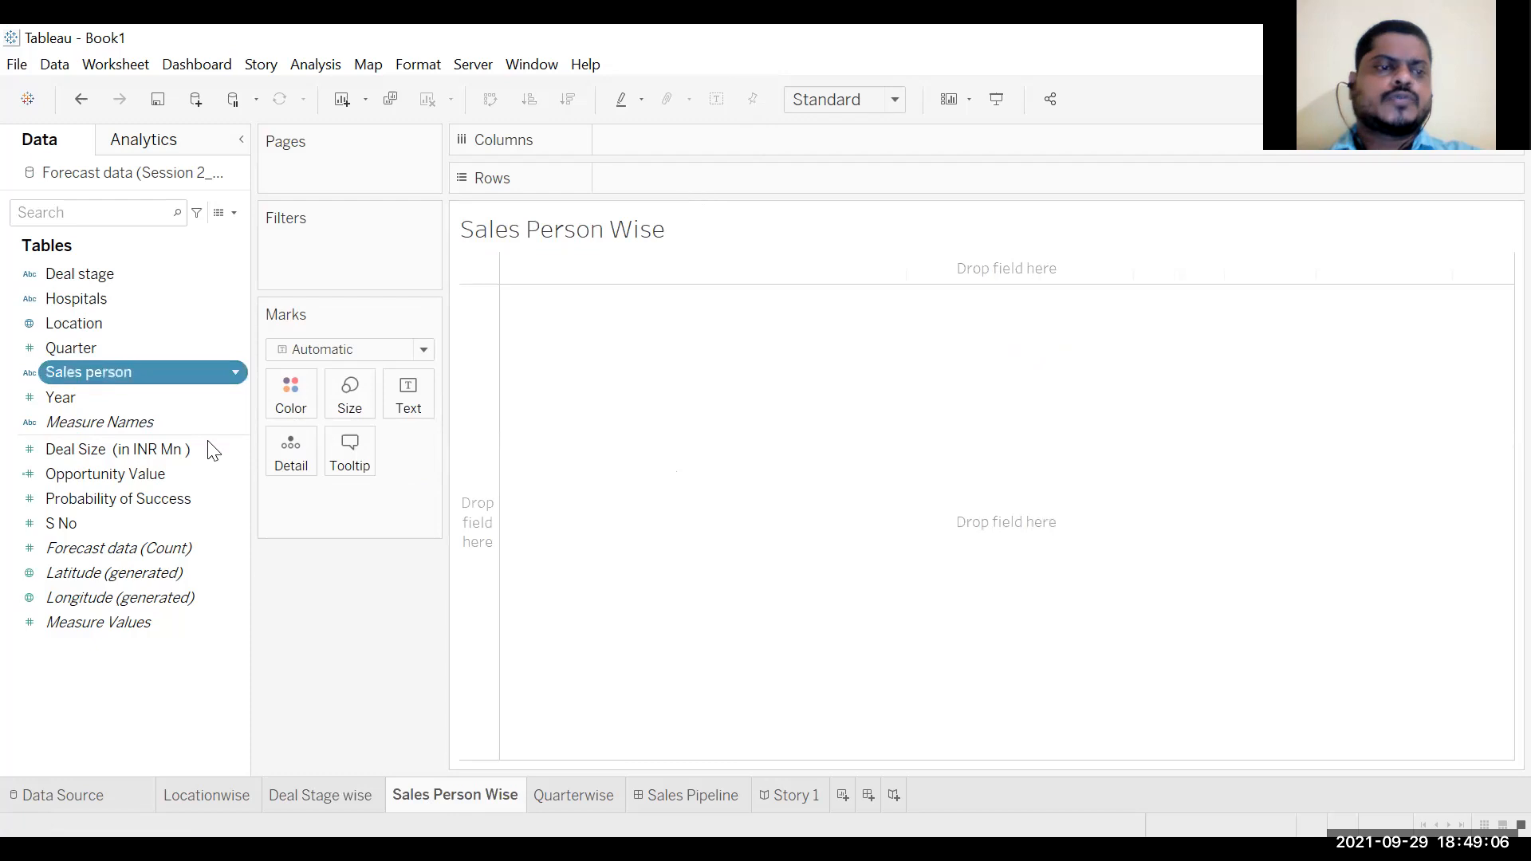
Step: Rename the Opportunity Value field as Opportunity Value(in INR Mn)
click(116, 453)
click(118, 475)
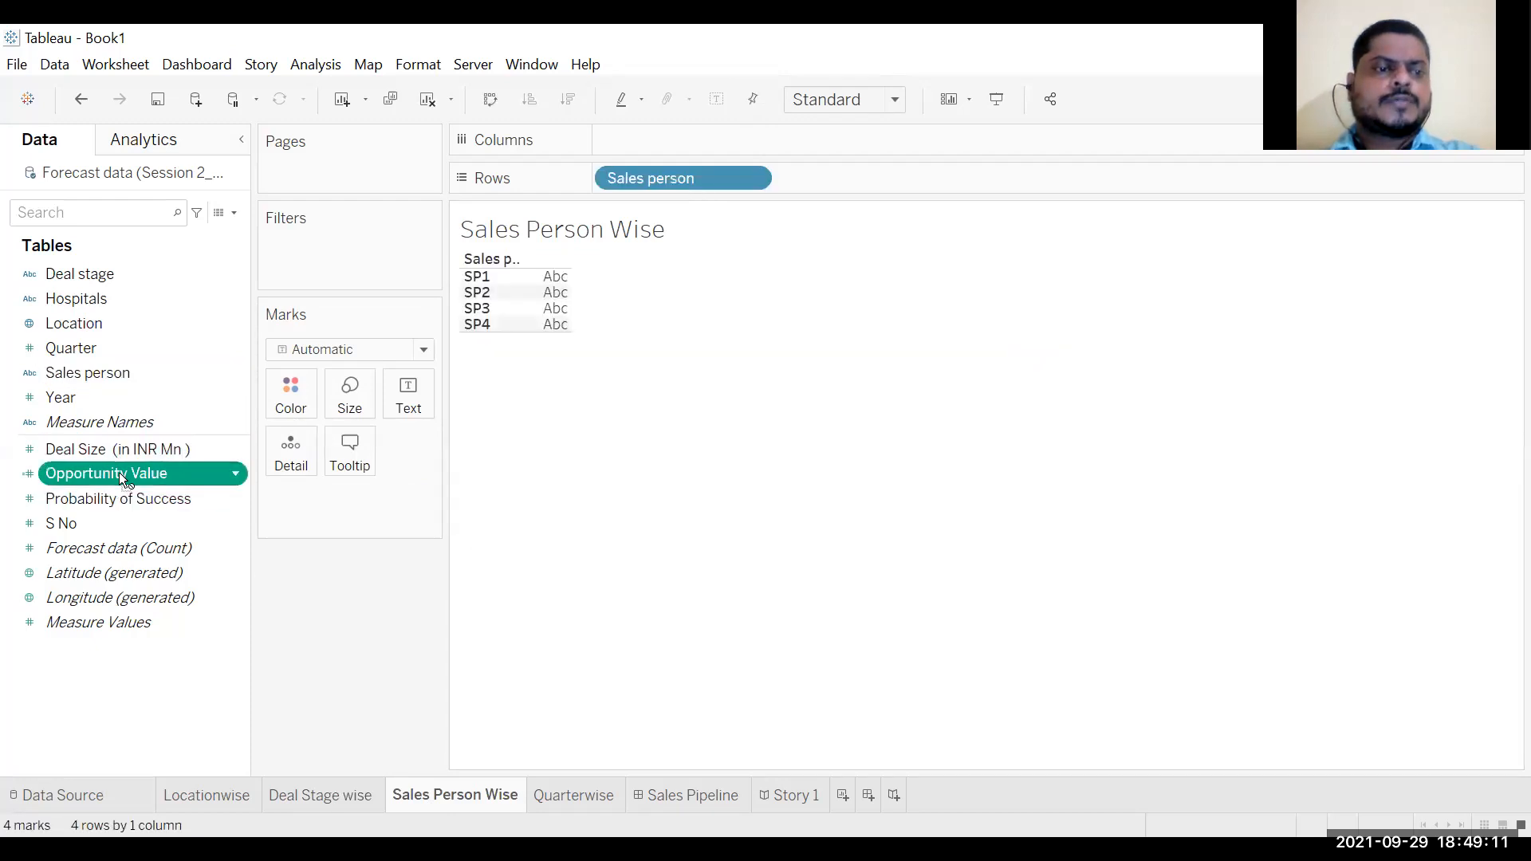
click(237, 479)
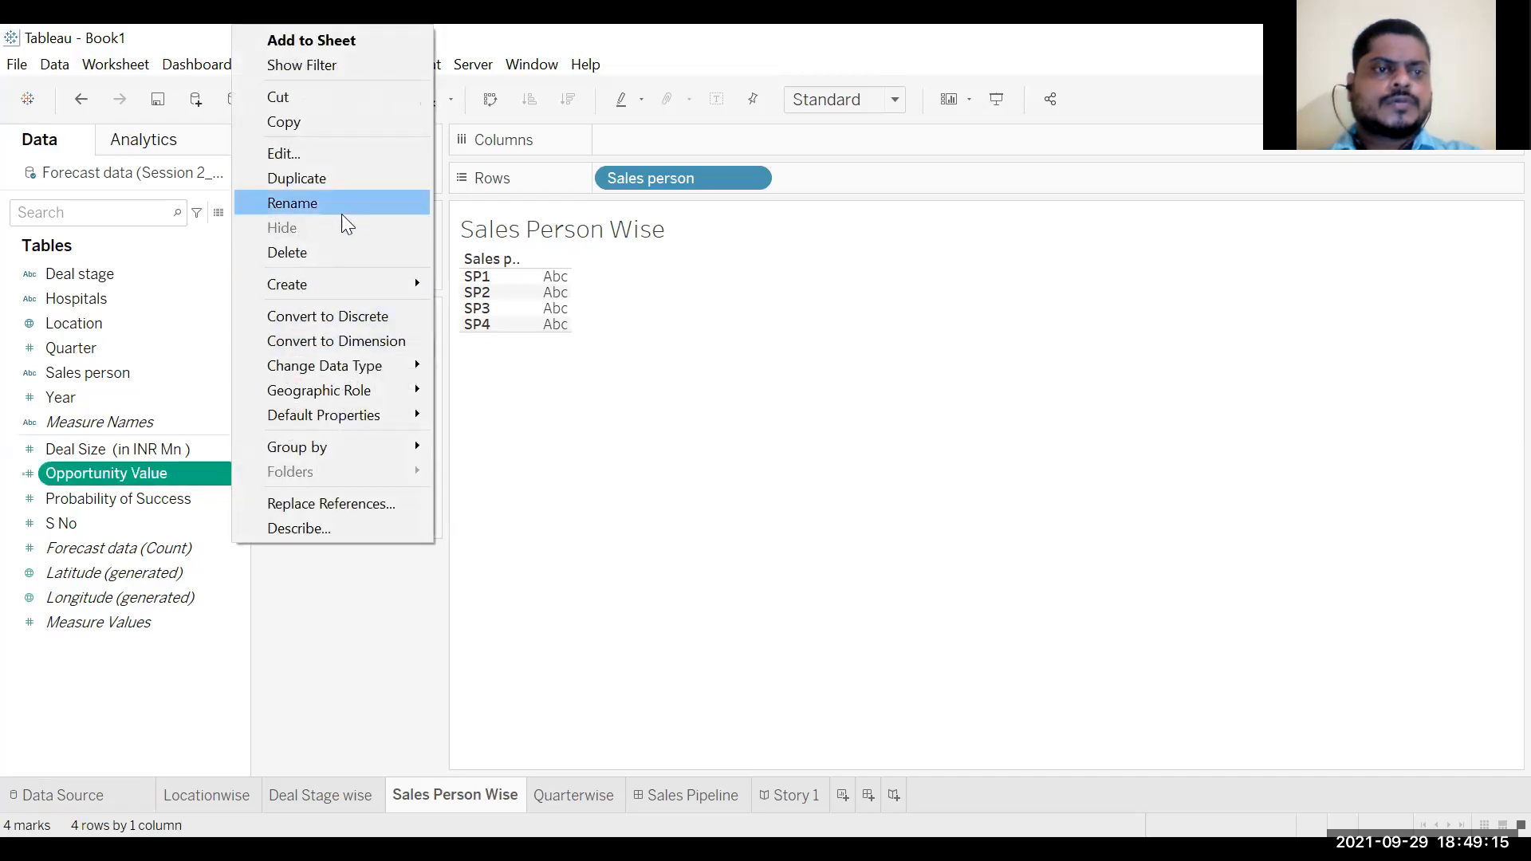
click(344, 206)
click(219, 473)
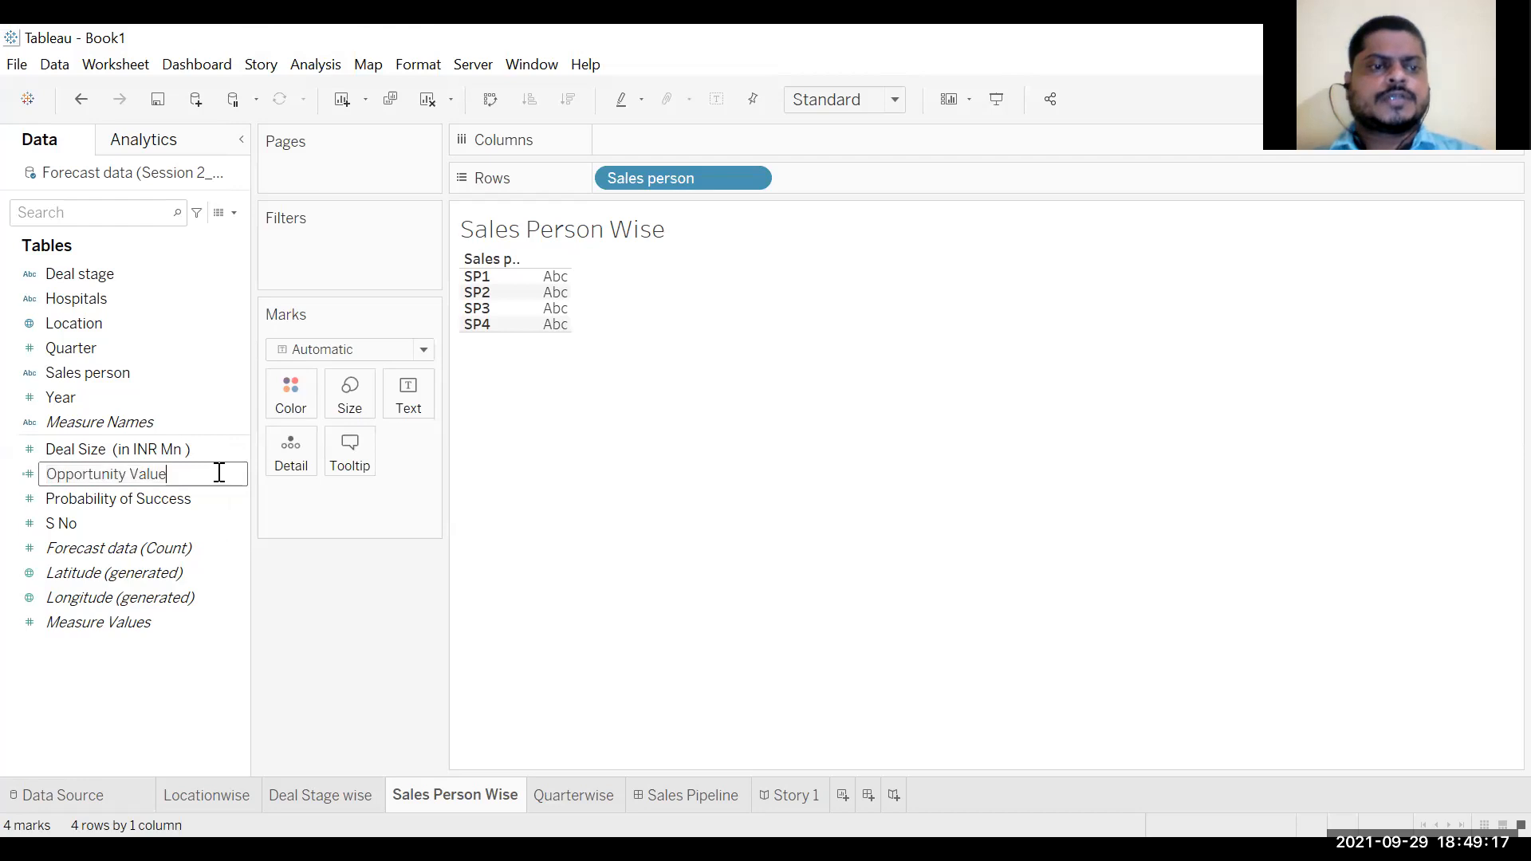
text((I)
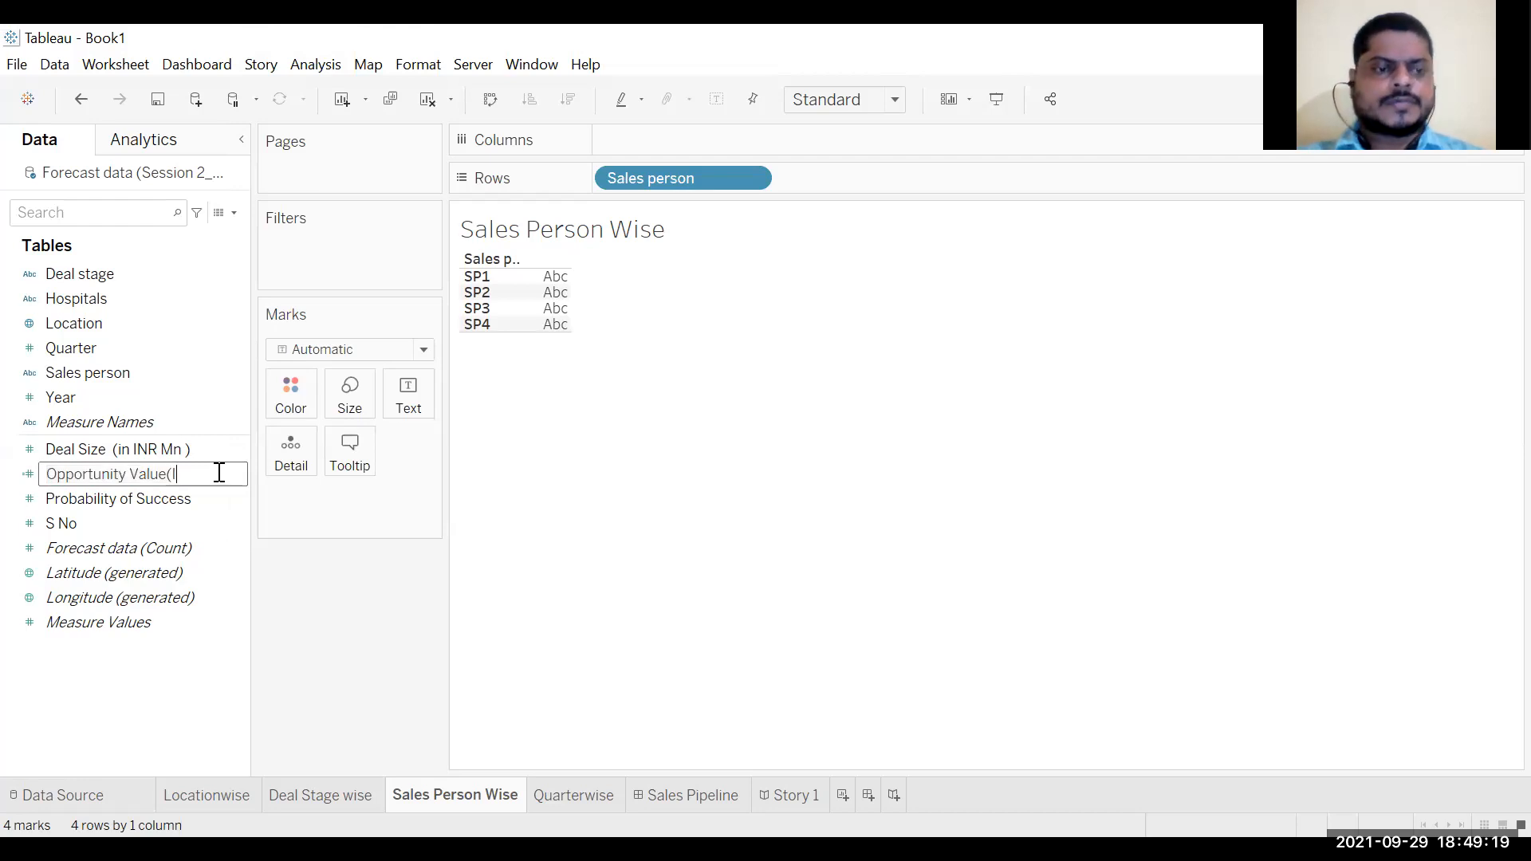
text(n )
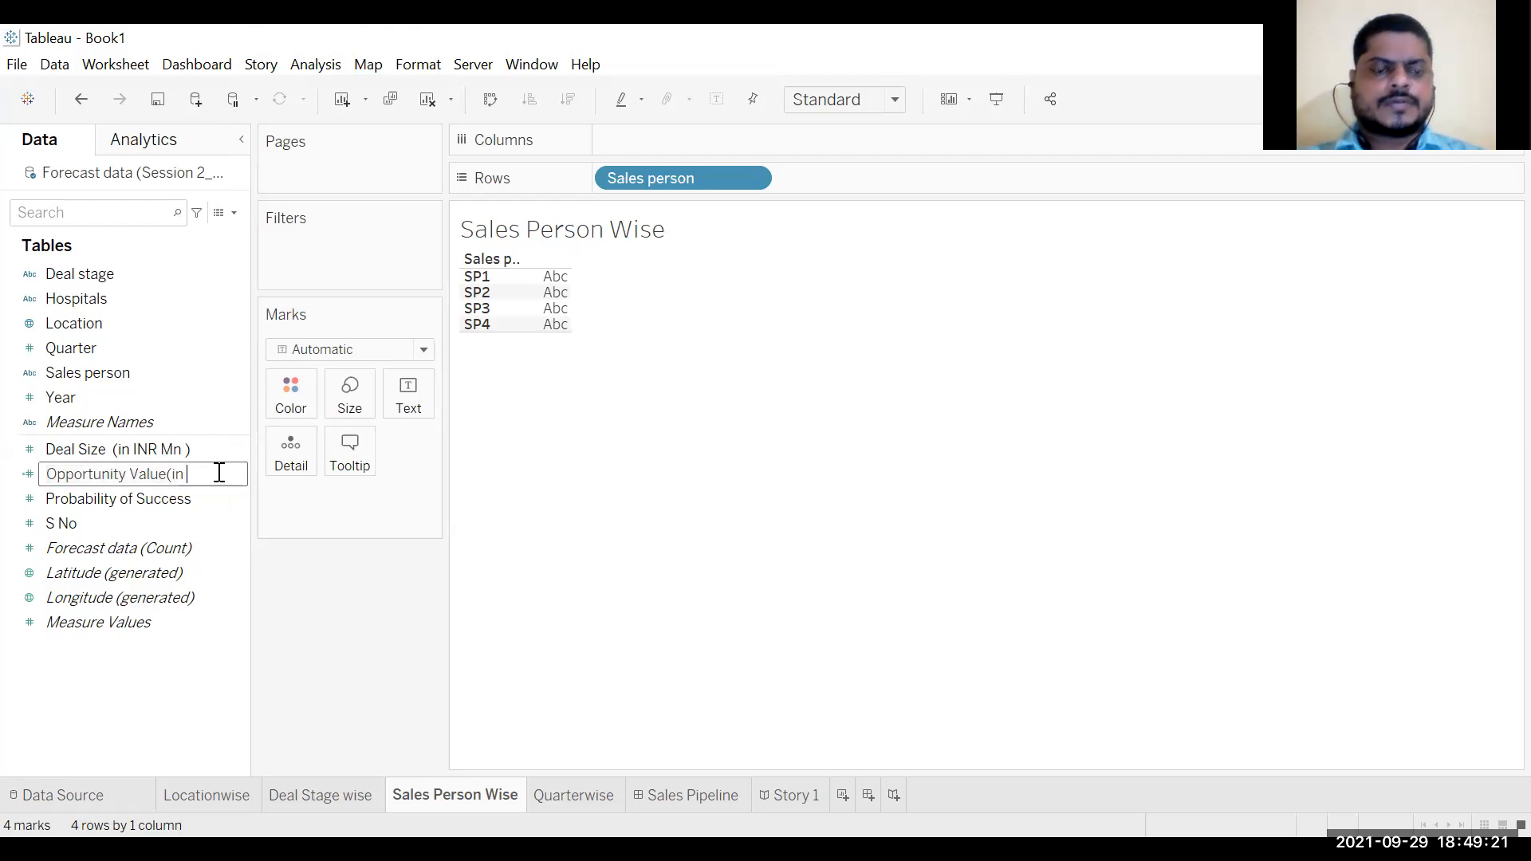
text(INR Mn)
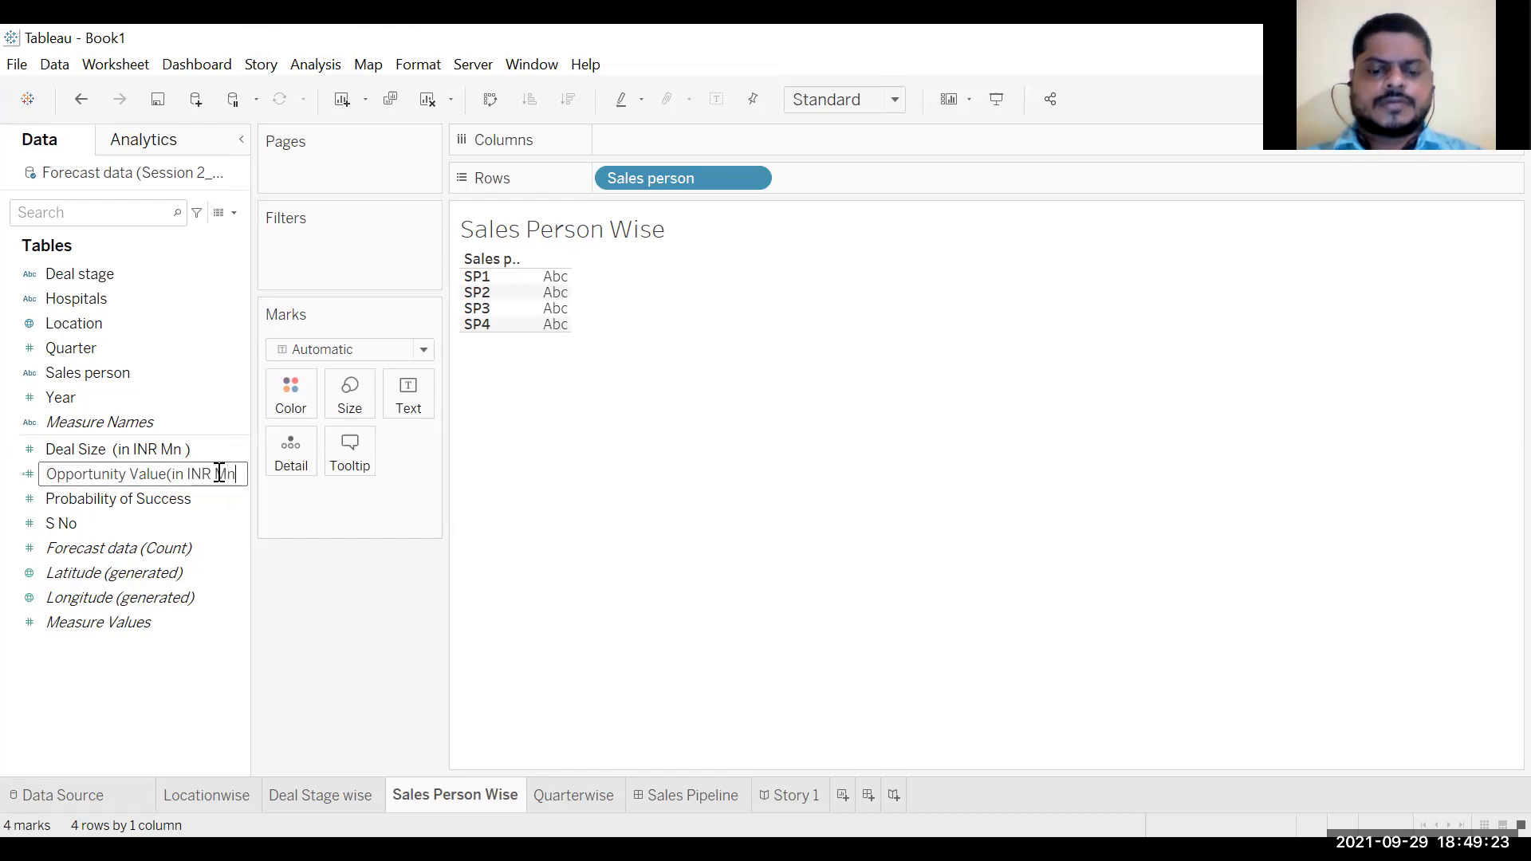
text())
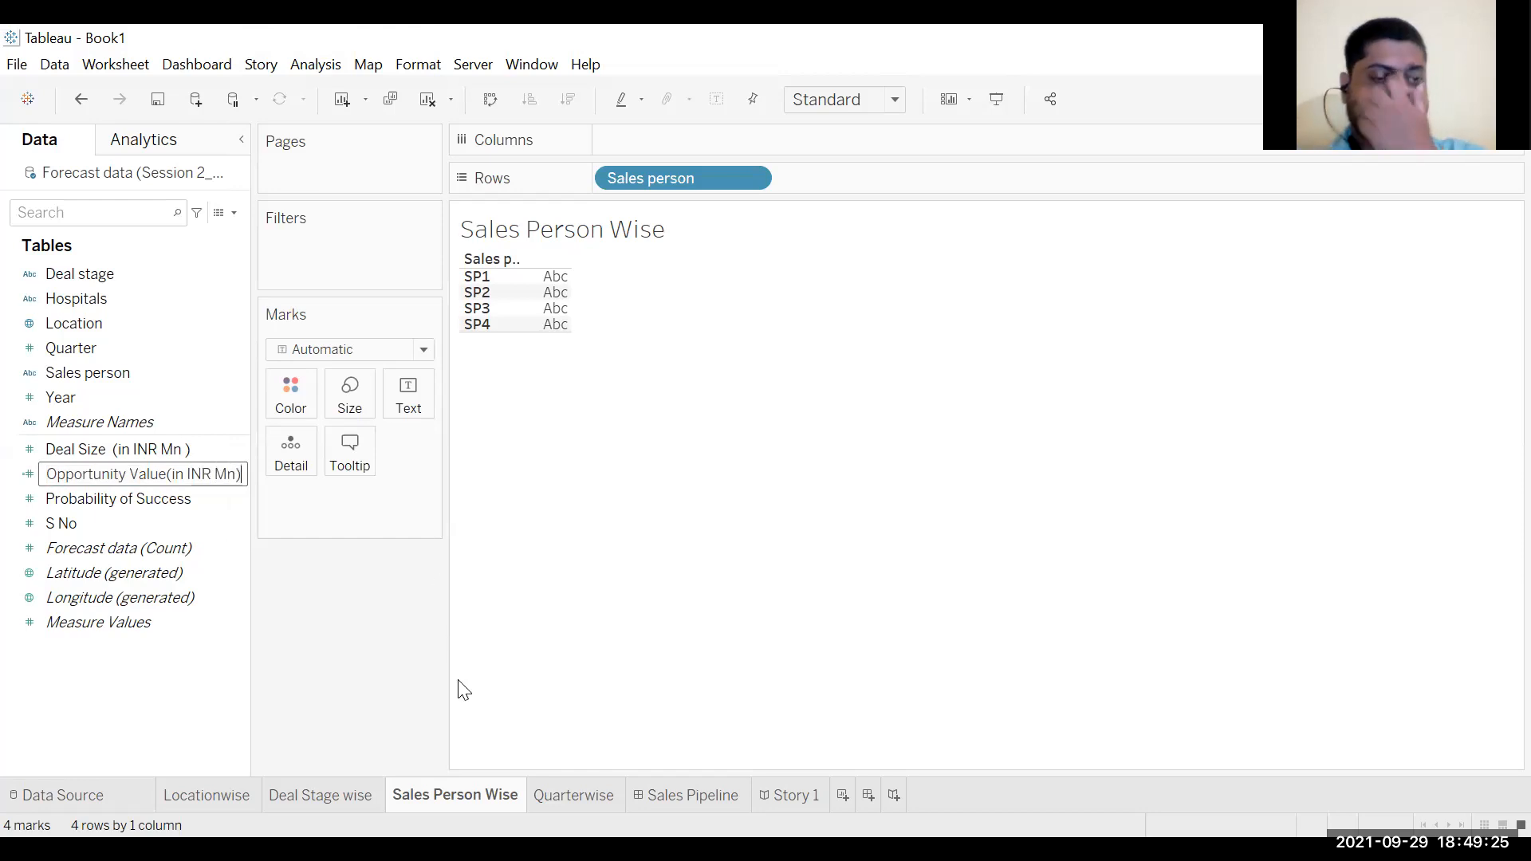
key(Return)
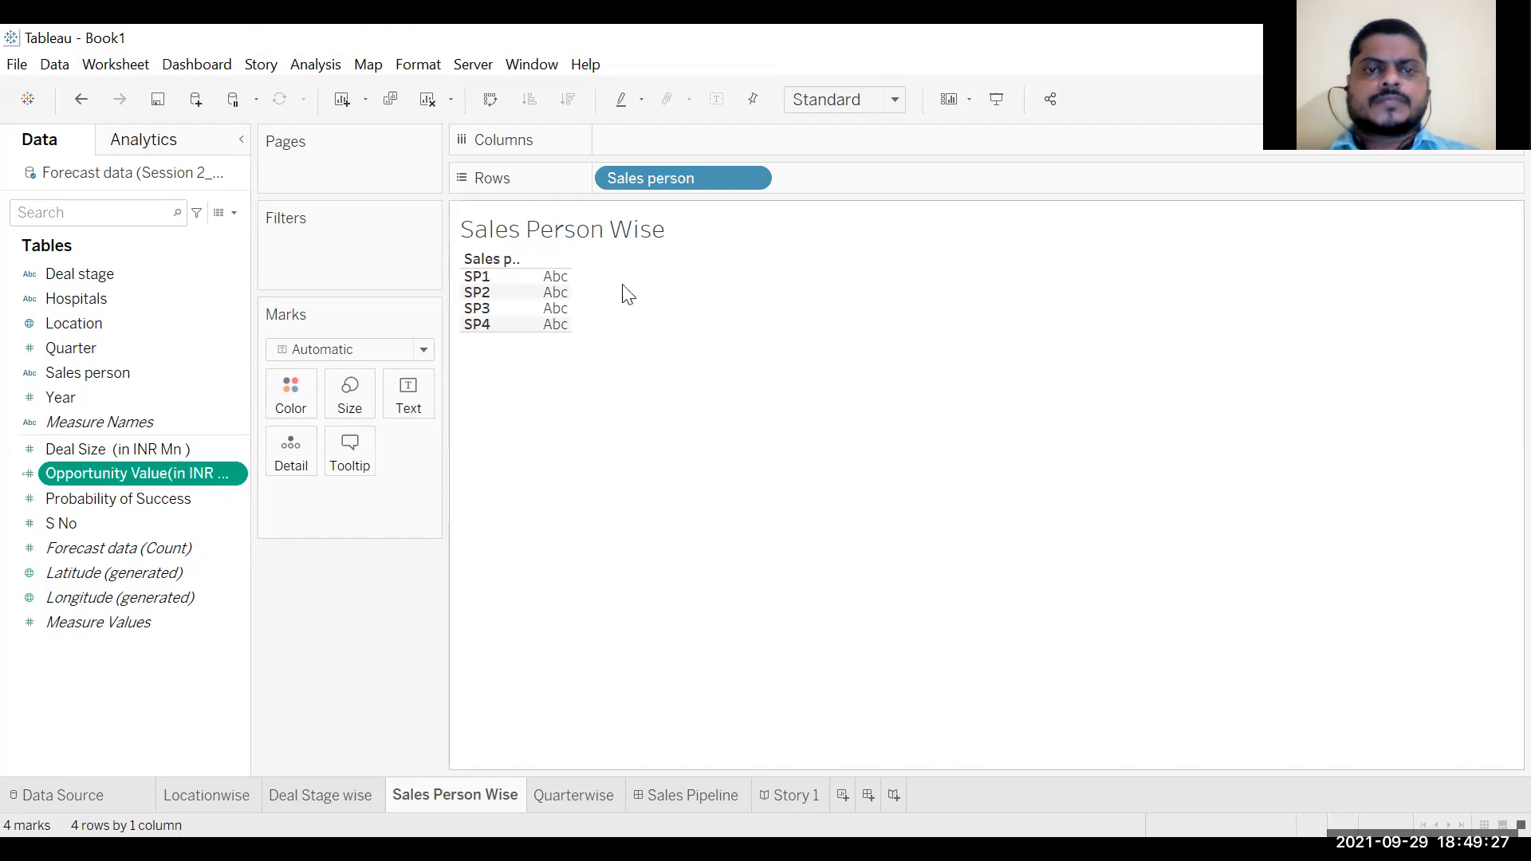
Step: Place Opportunity Value(in INR Mn) in columns on the Sales Person Wise sheet and sort the sales persons by it in descending order
drag(711, 116, 734, 139)
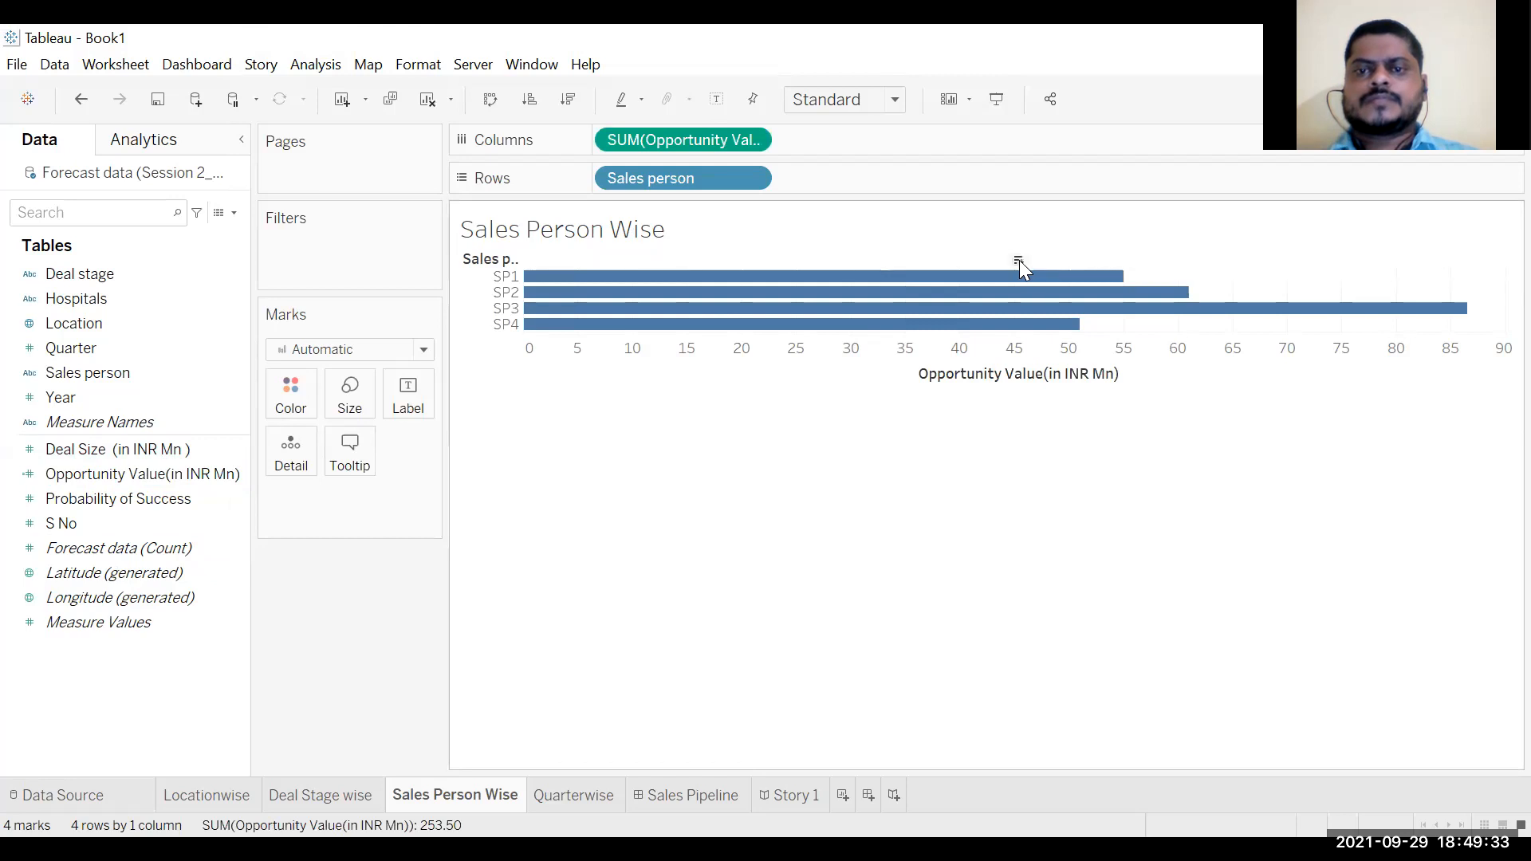
click(1020, 260)
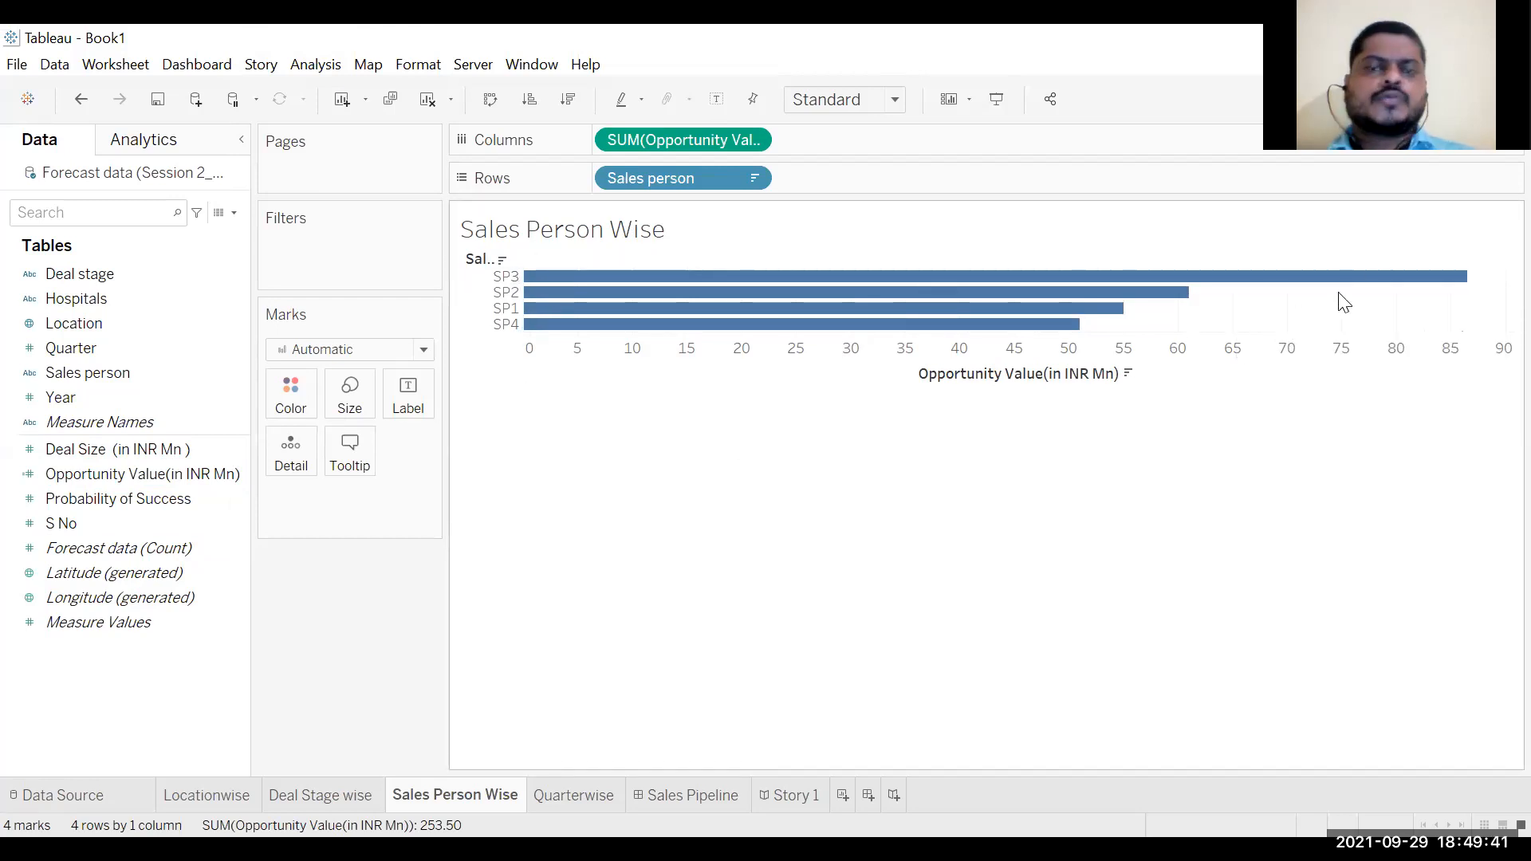
mouse_move(1377, 284)
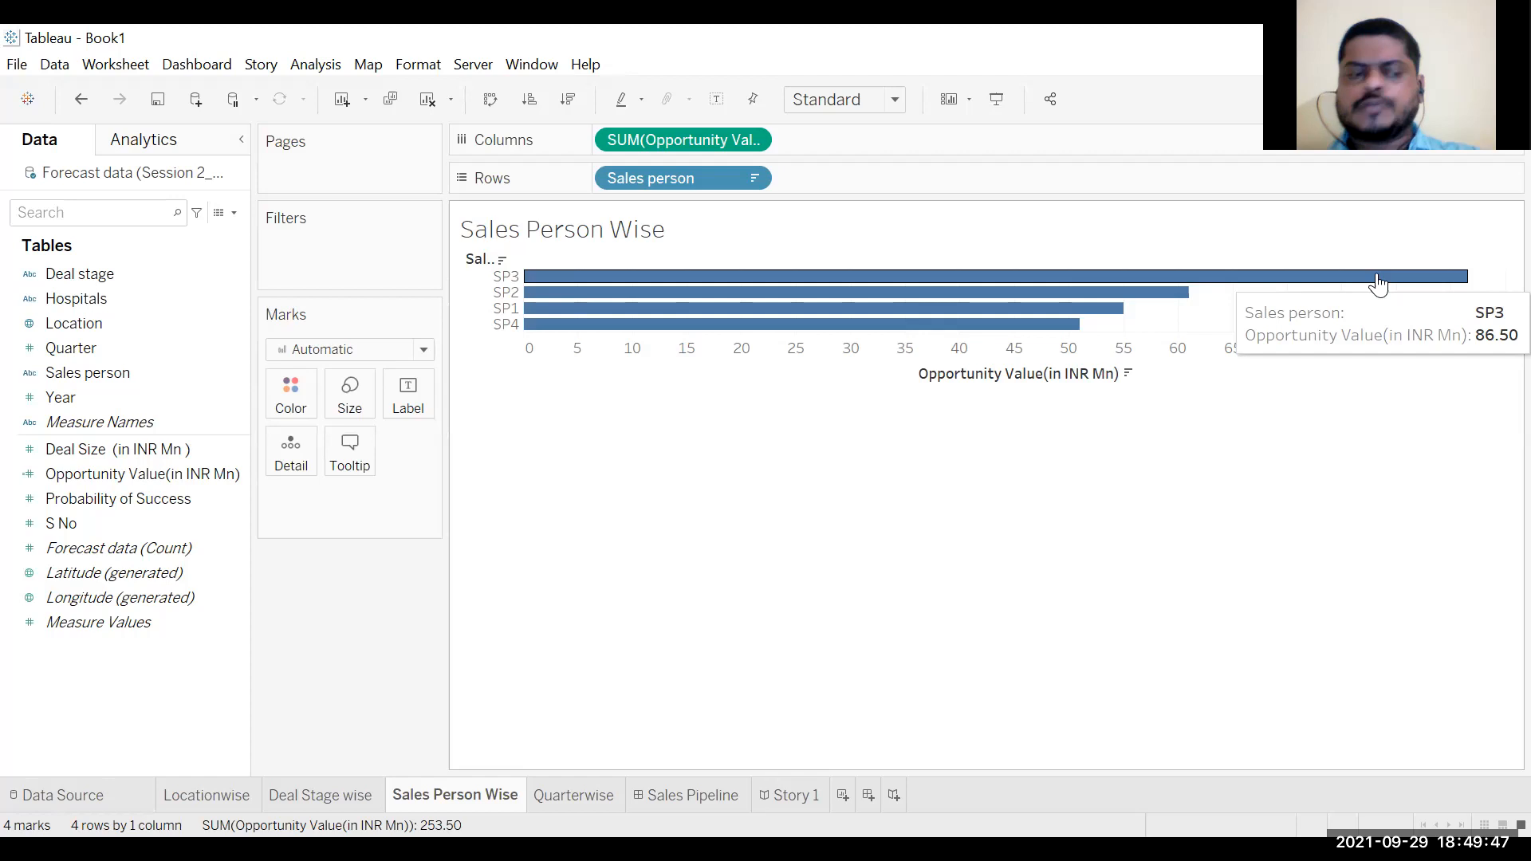
Step: Label the sales person bars with Opportunity Value(in INR Mn) and fit the chart to Entire View
click(145, 474)
drag(376, 399, 415, 408)
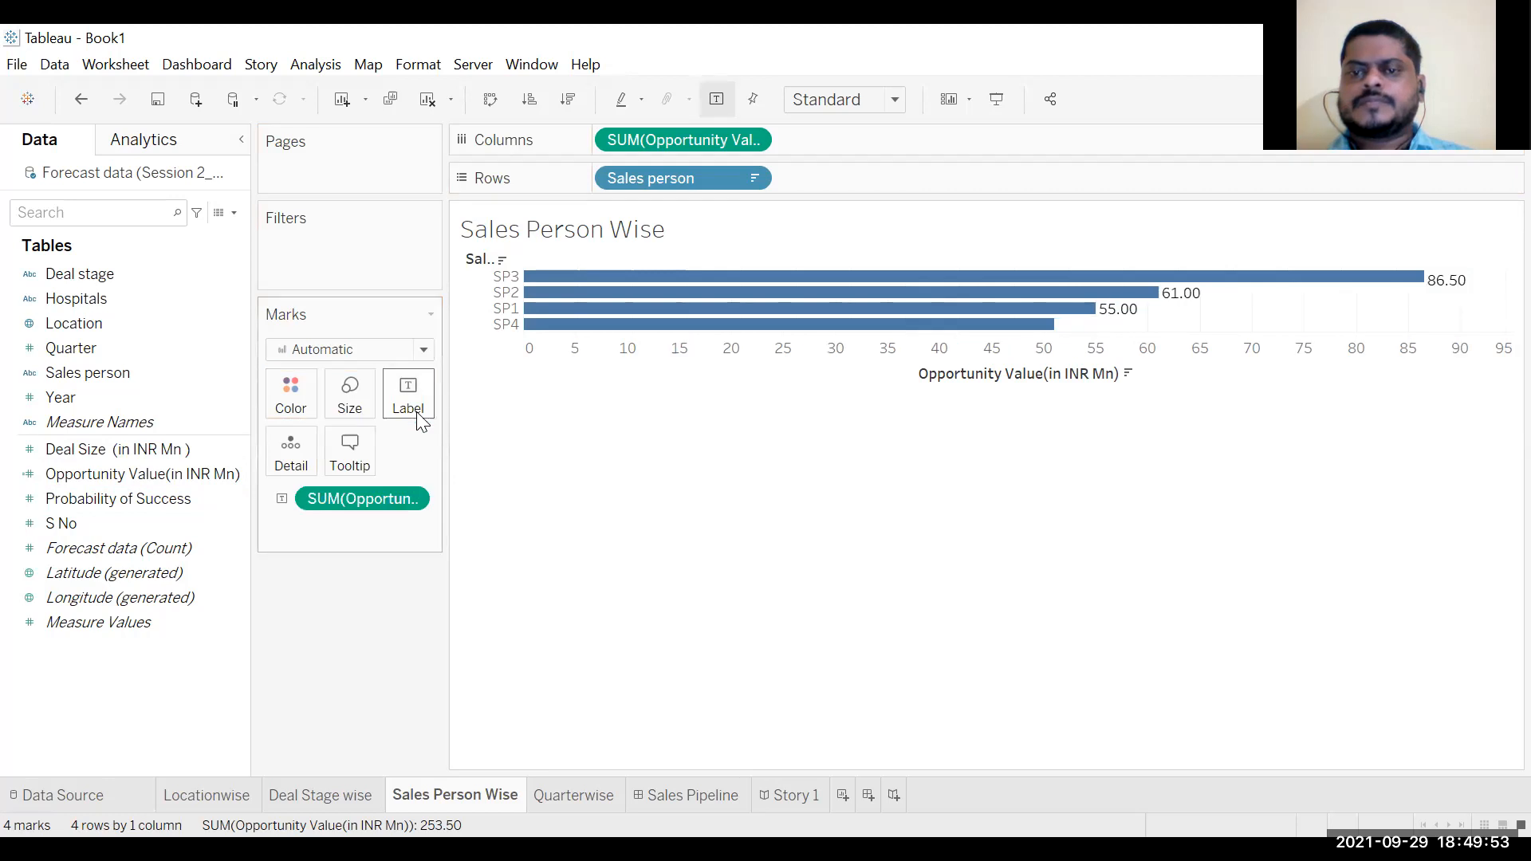
click(893, 102)
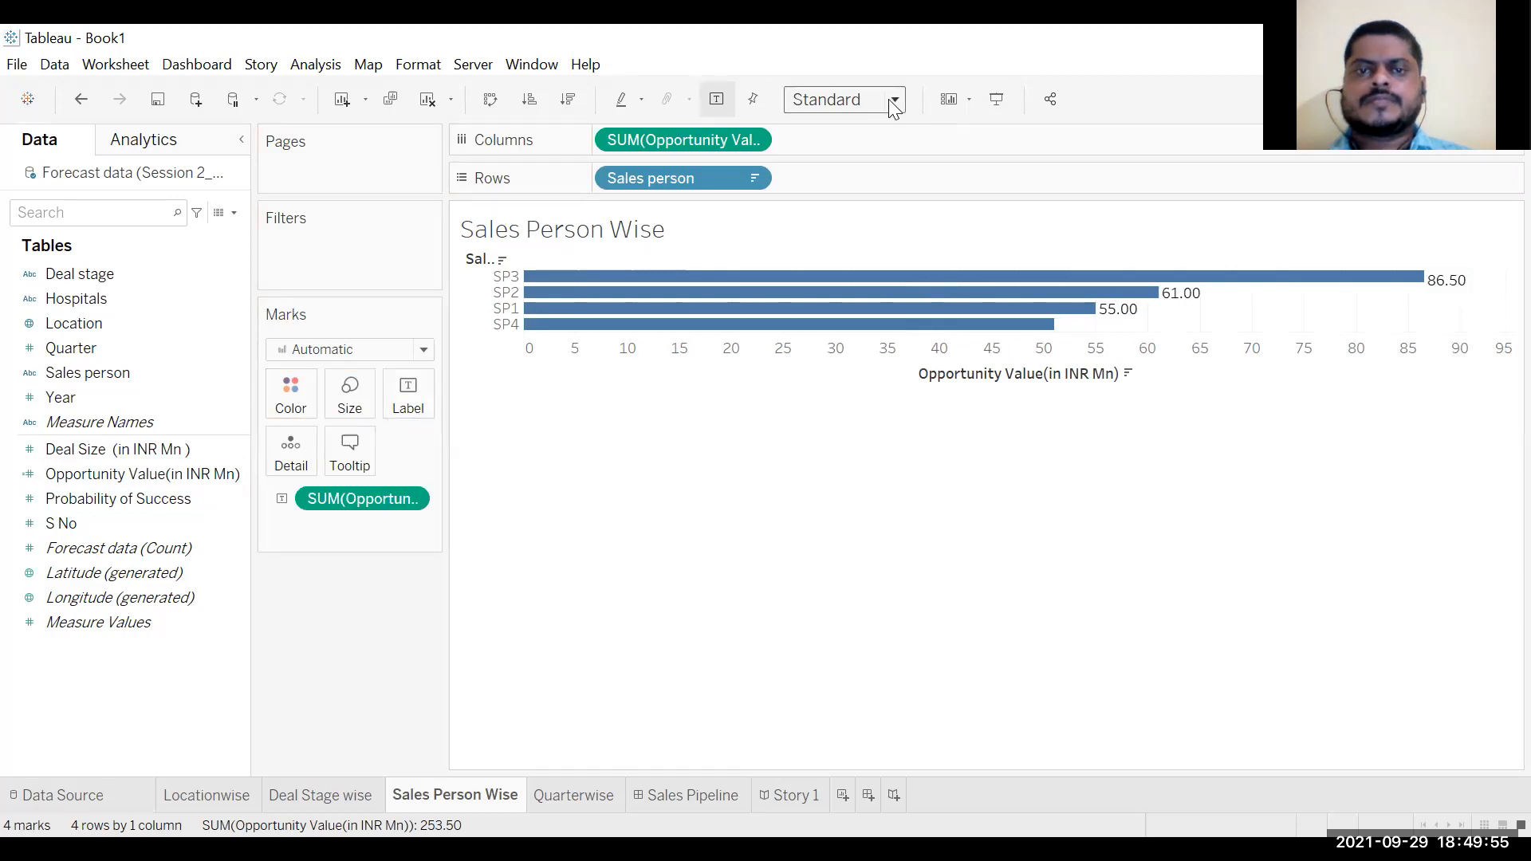
click(860, 187)
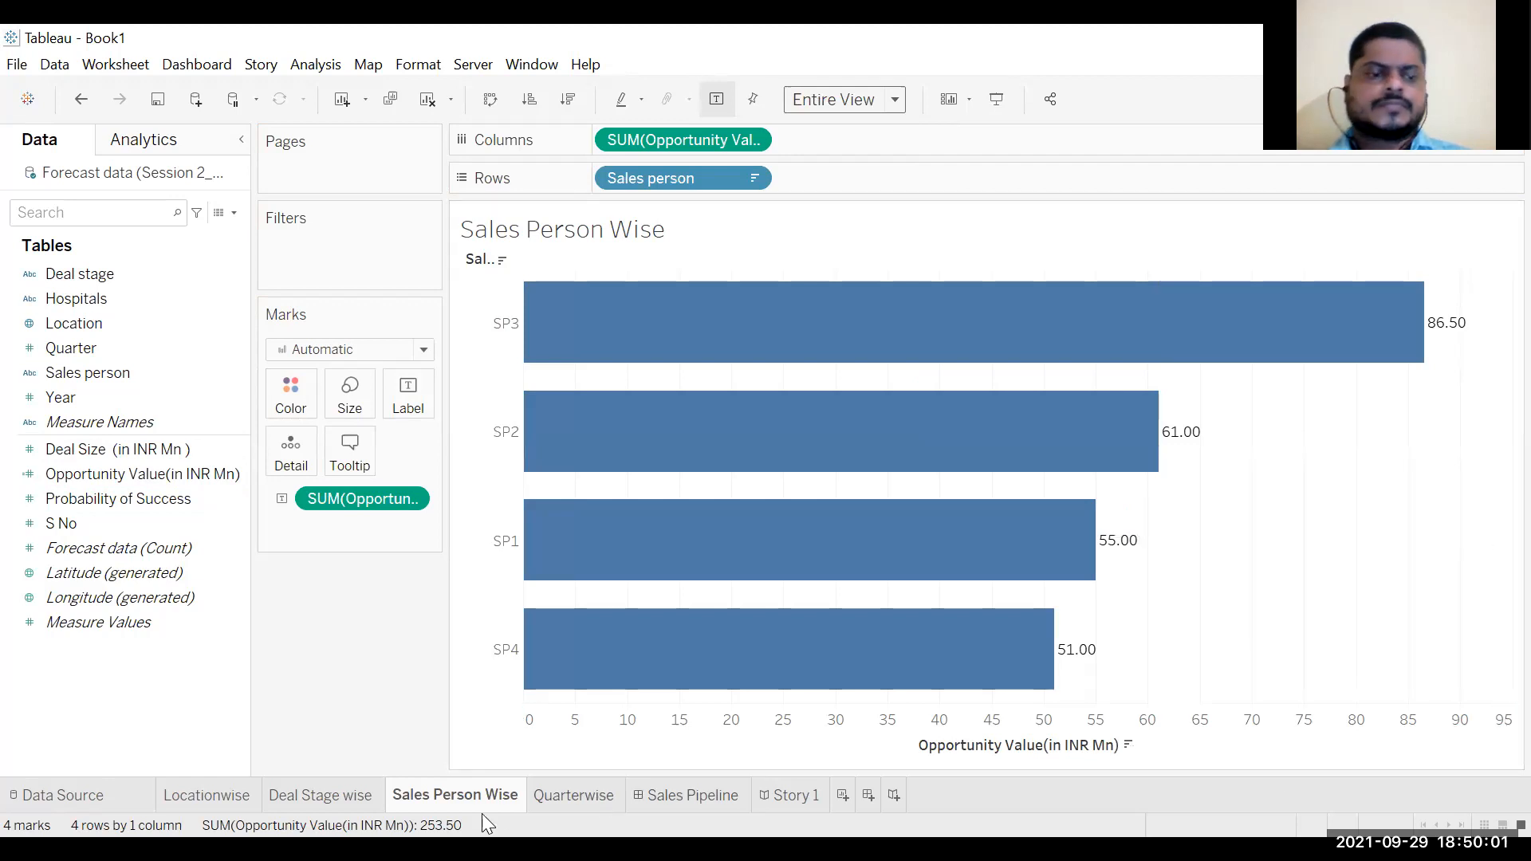
Step: Fit the Deal Stage wise chart to Entire View and label its bars with Opportunity Value(in INR Mn)
click(345, 805)
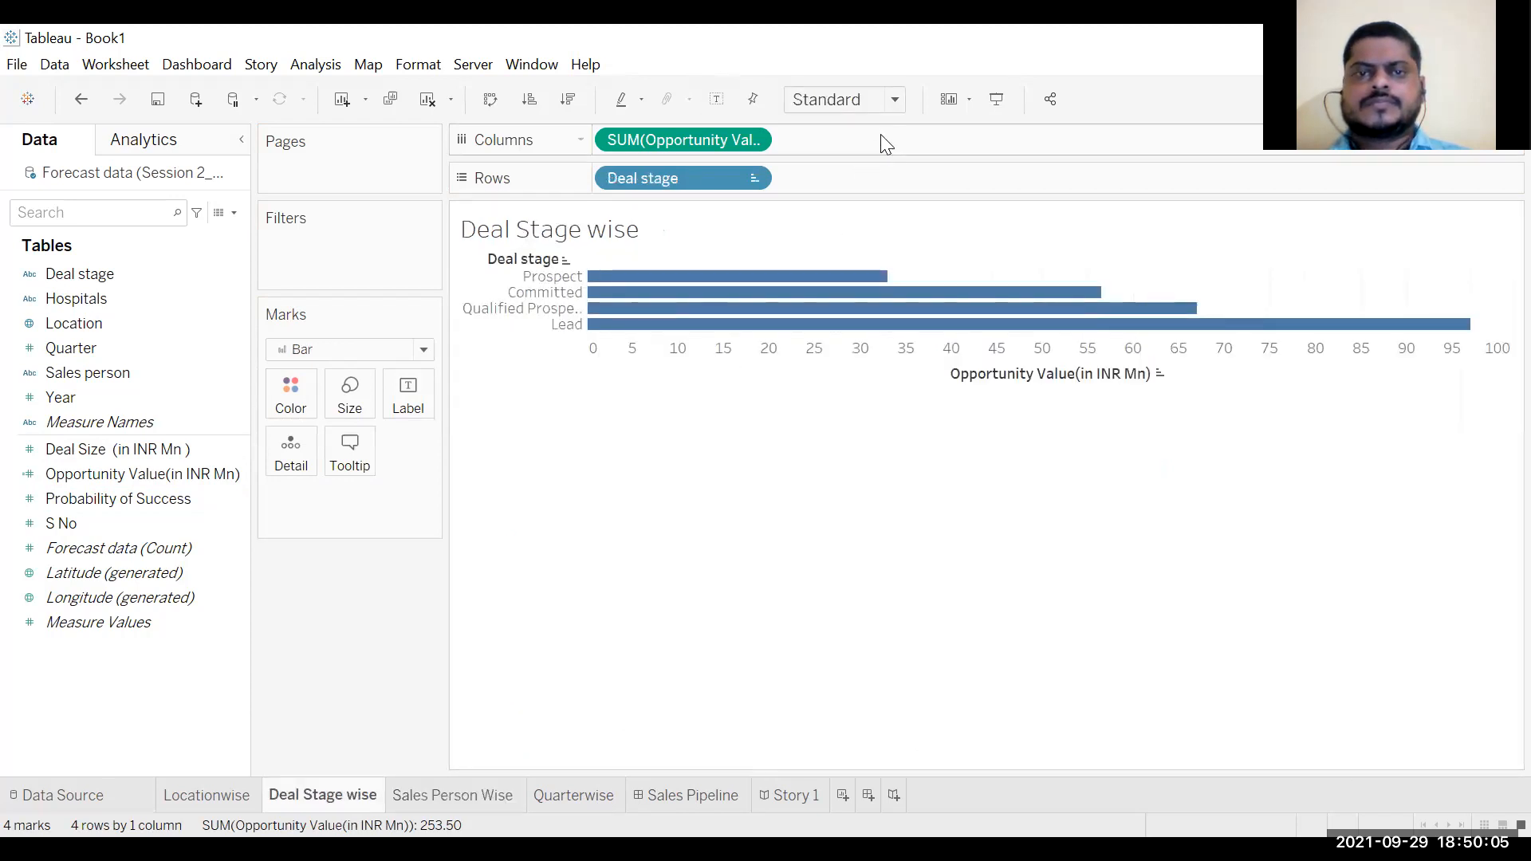
click(895, 102)
click(871, 185)
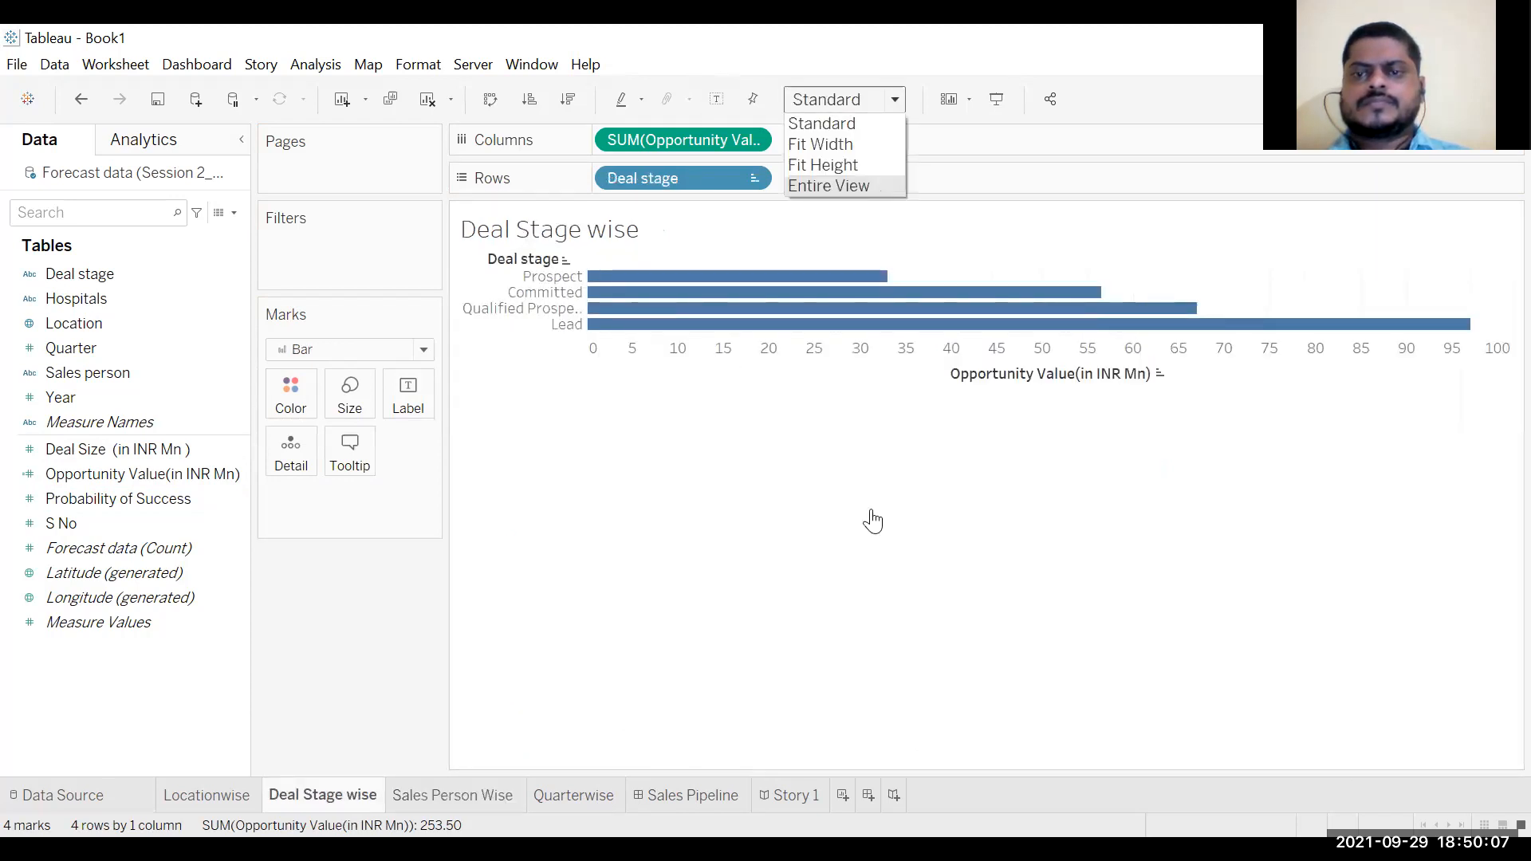
click(900, 98)
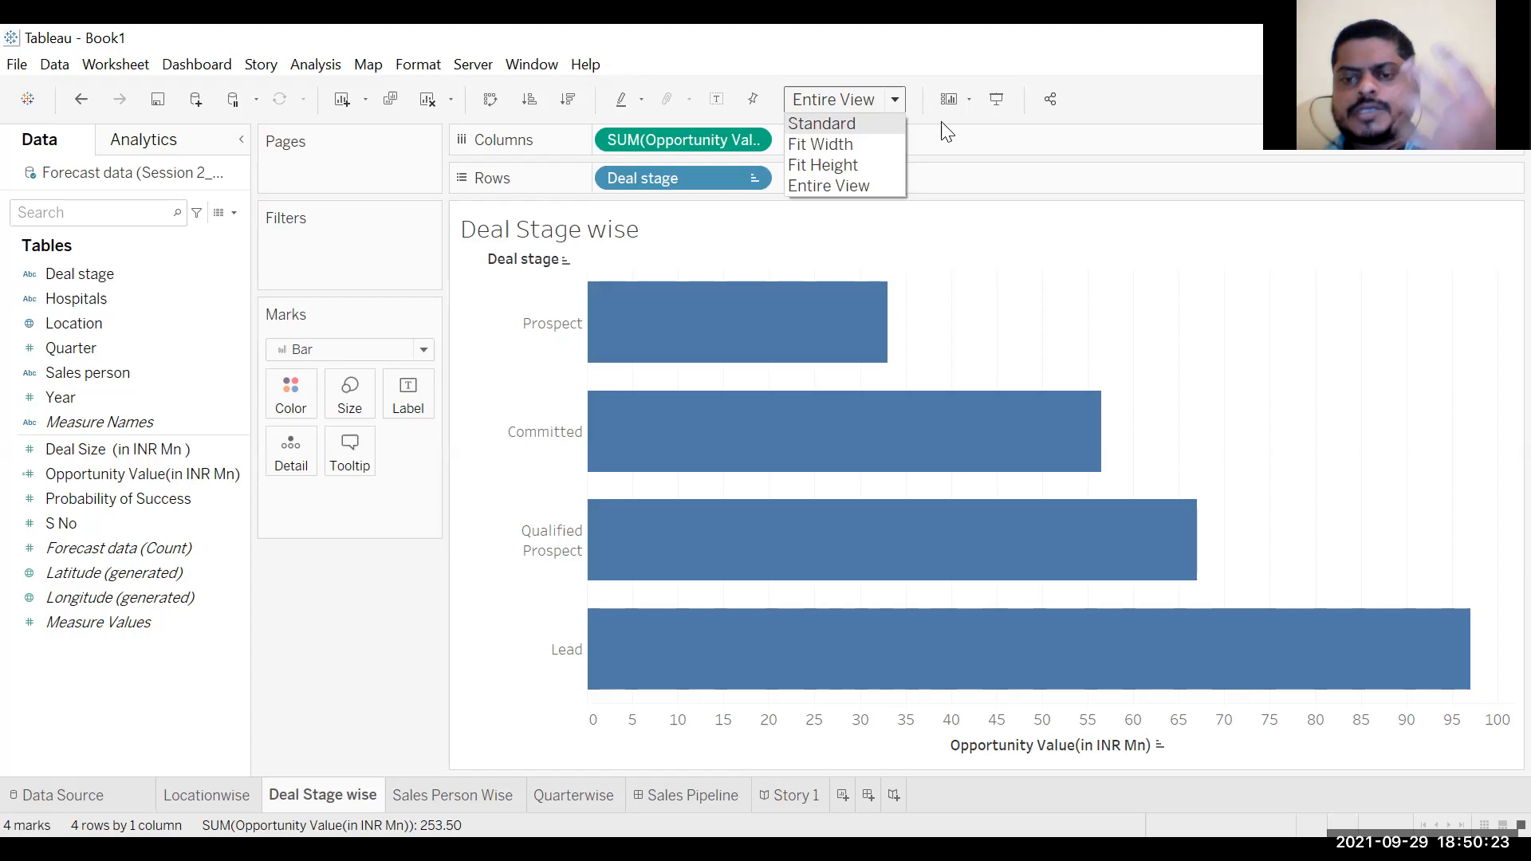
click(881, 184)
click(123, 474)
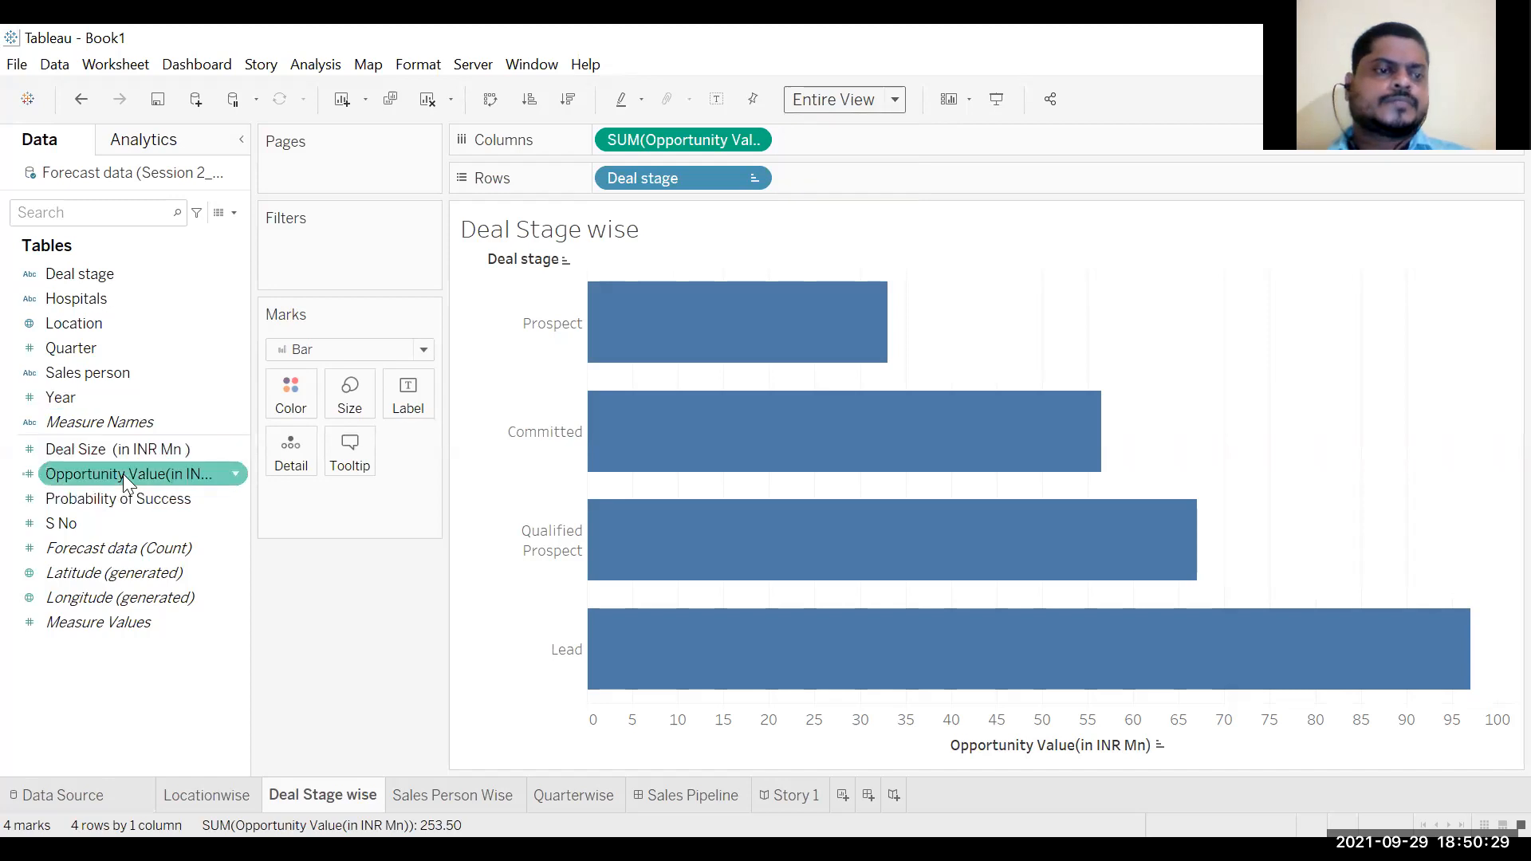
drag(133, 471, 422, 407)
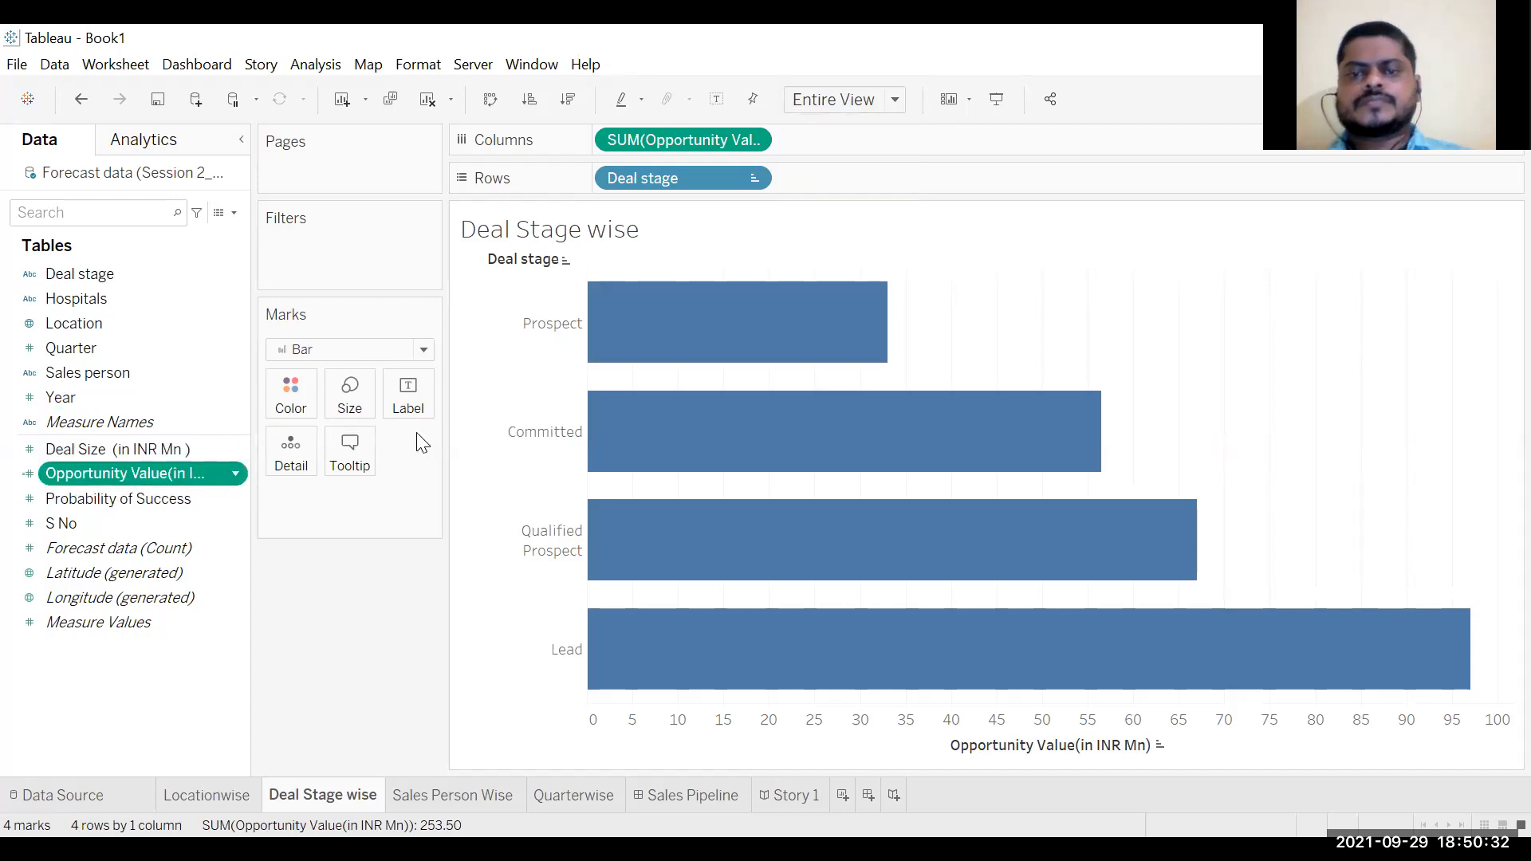
Step: Label the city marks on the Locationwise map with Opportunity Value(in INR Mn)
click(234, 800)
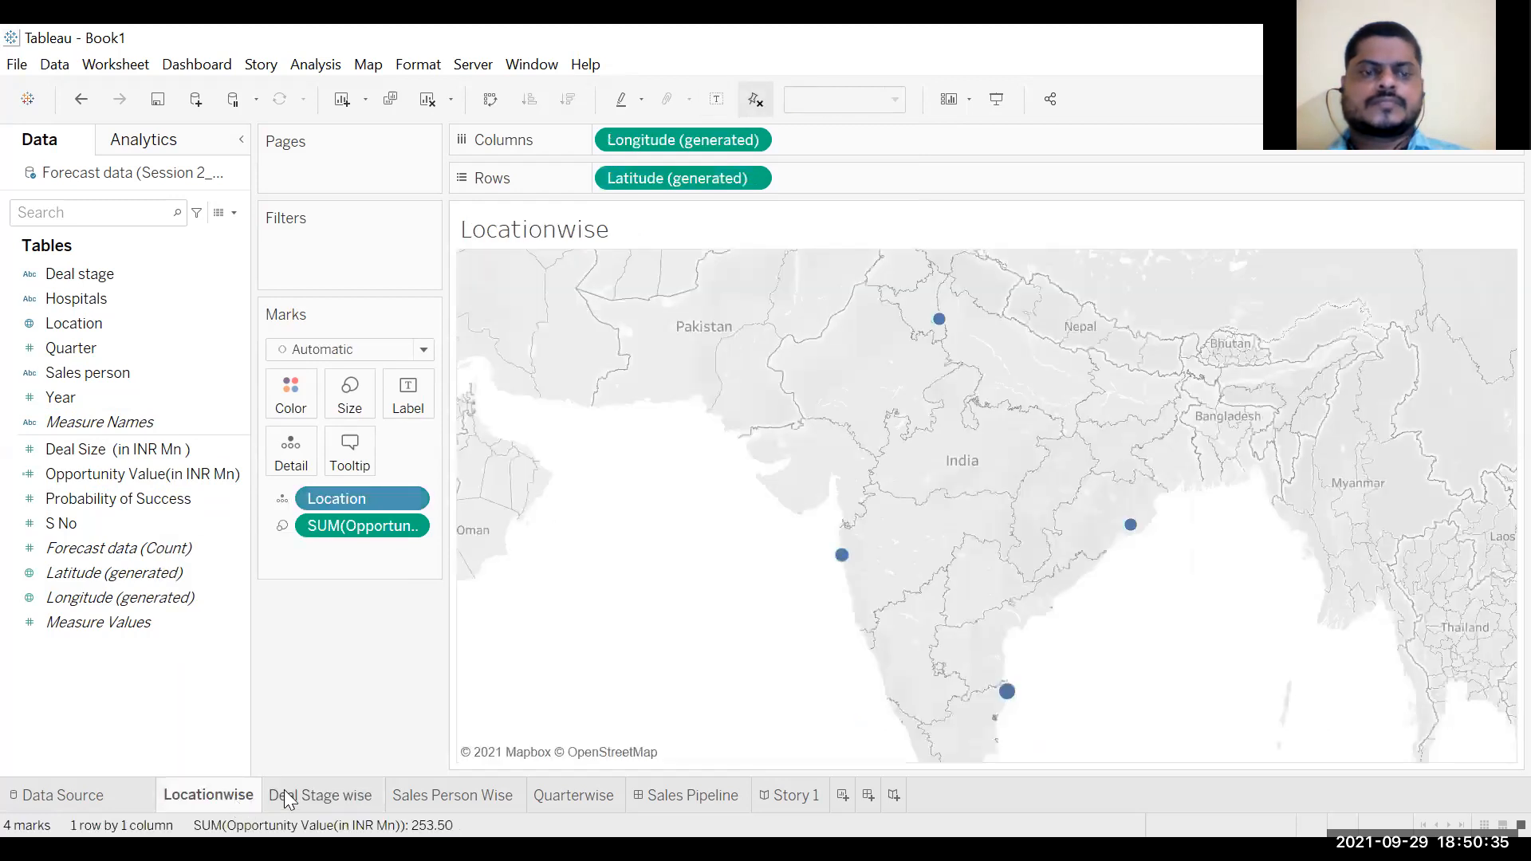
click(171, 488)
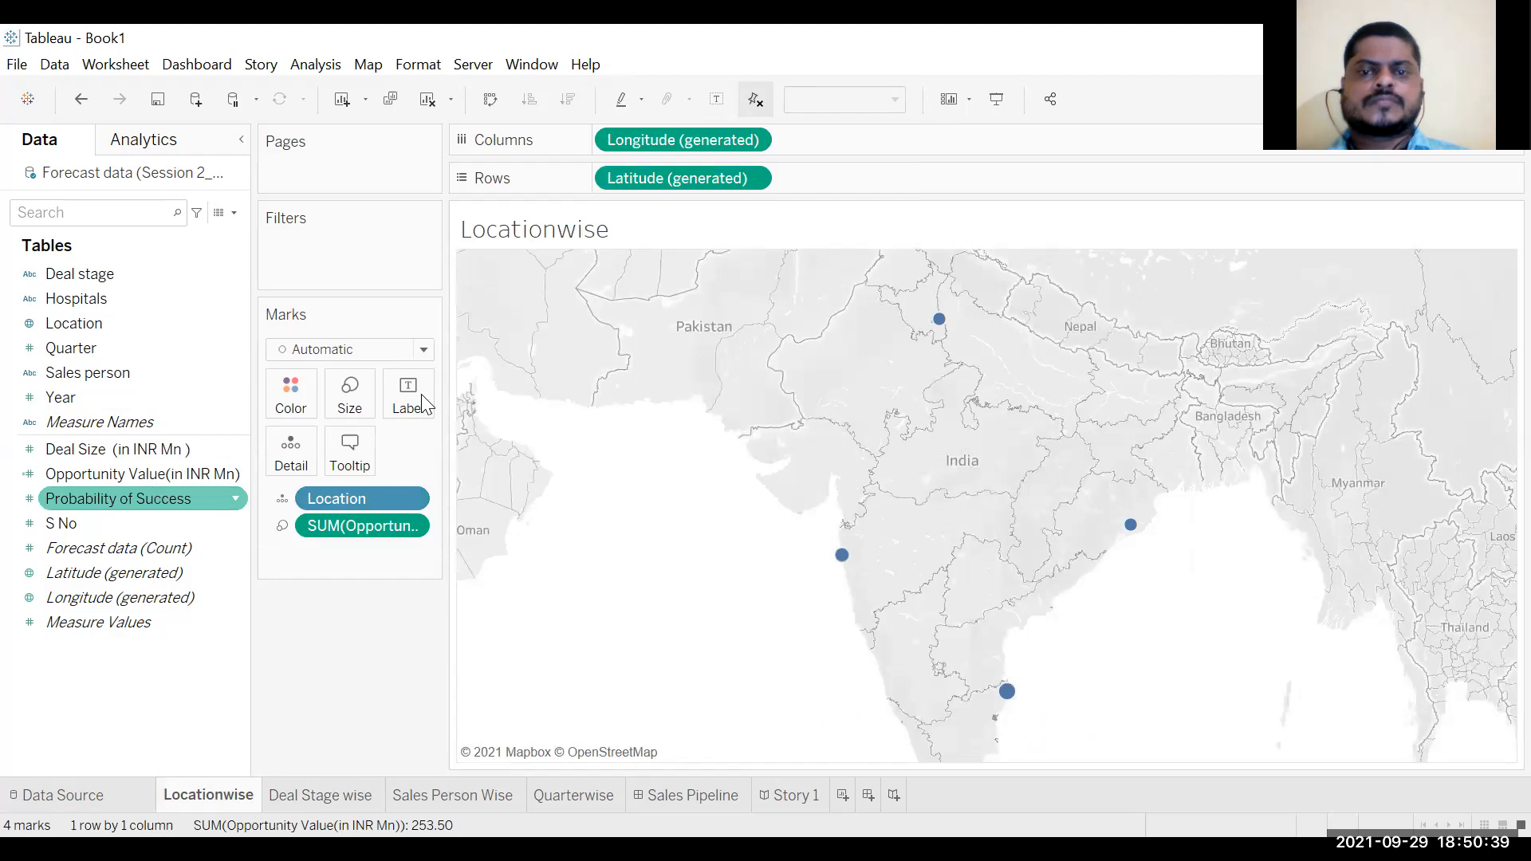
drag(160, 476, 422, 397)
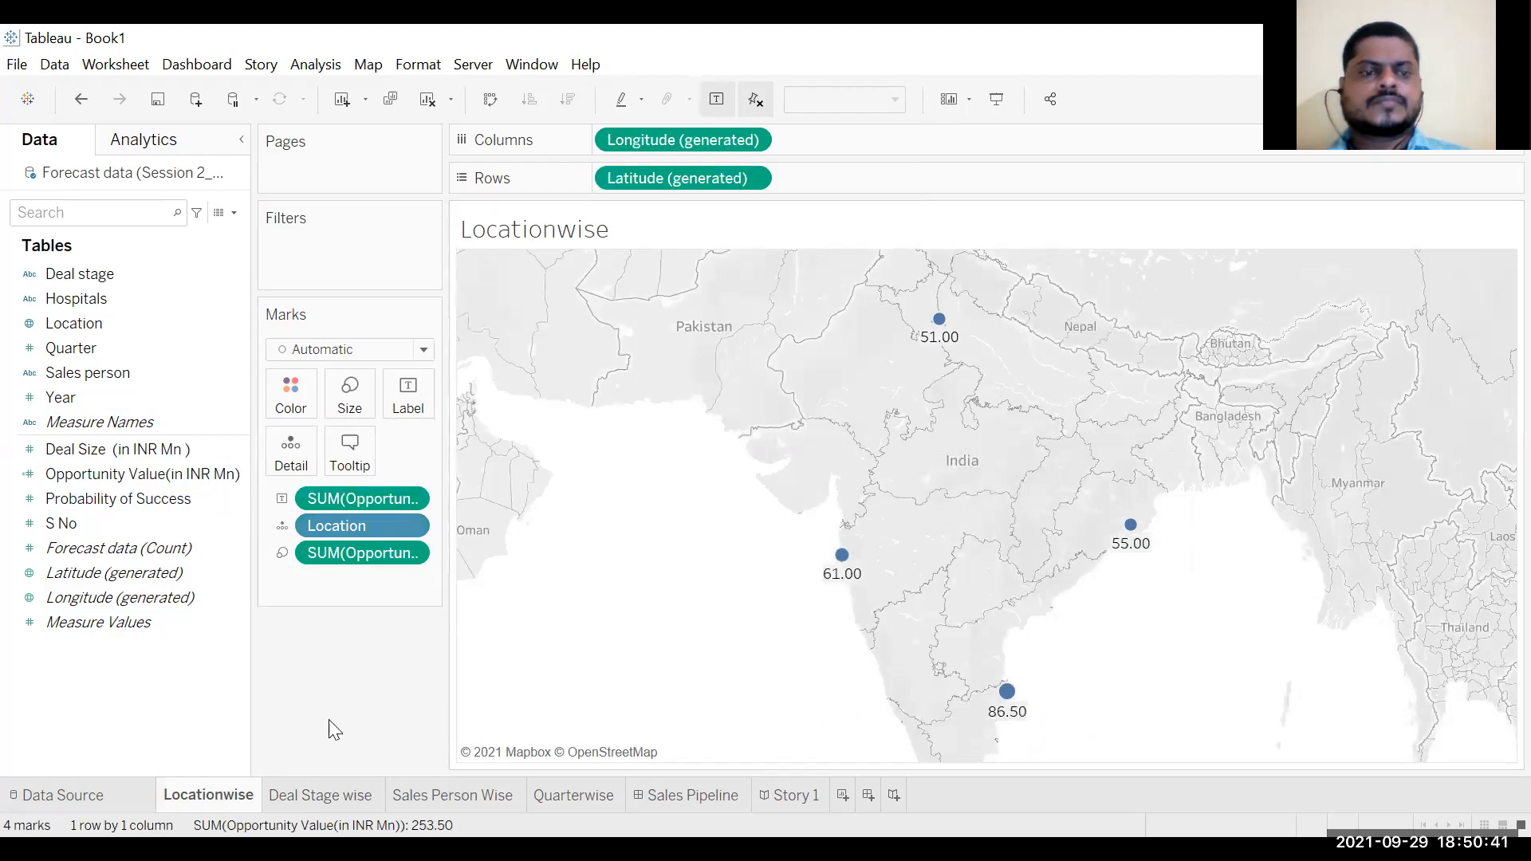
Step: Build the Quarterwise sheet with Quarter in rows and Opportunity Value(in INR Mn) in columns
click(351, 792)
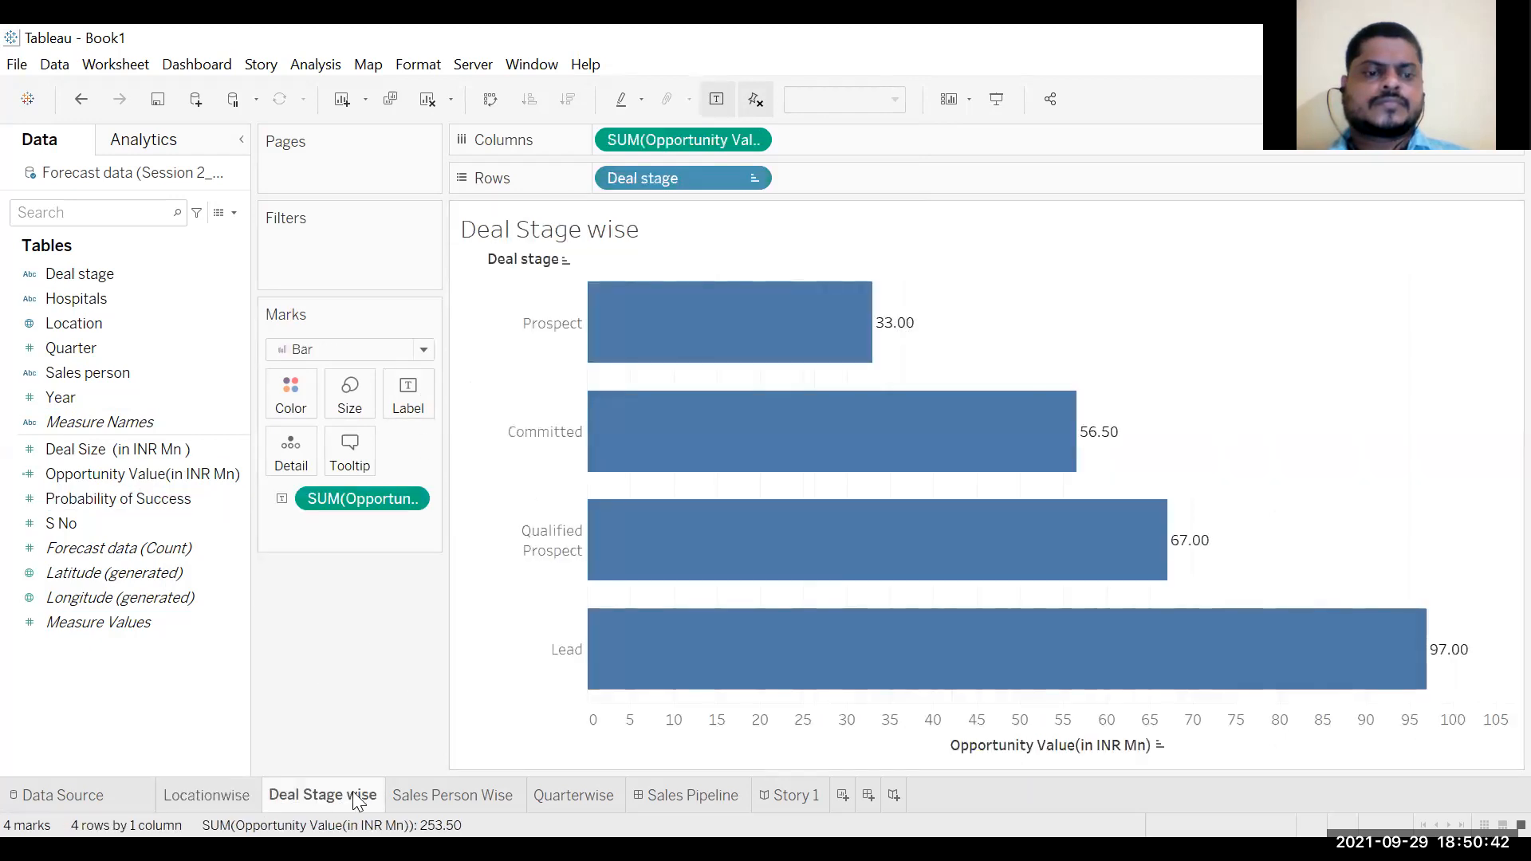
click(411, 798)
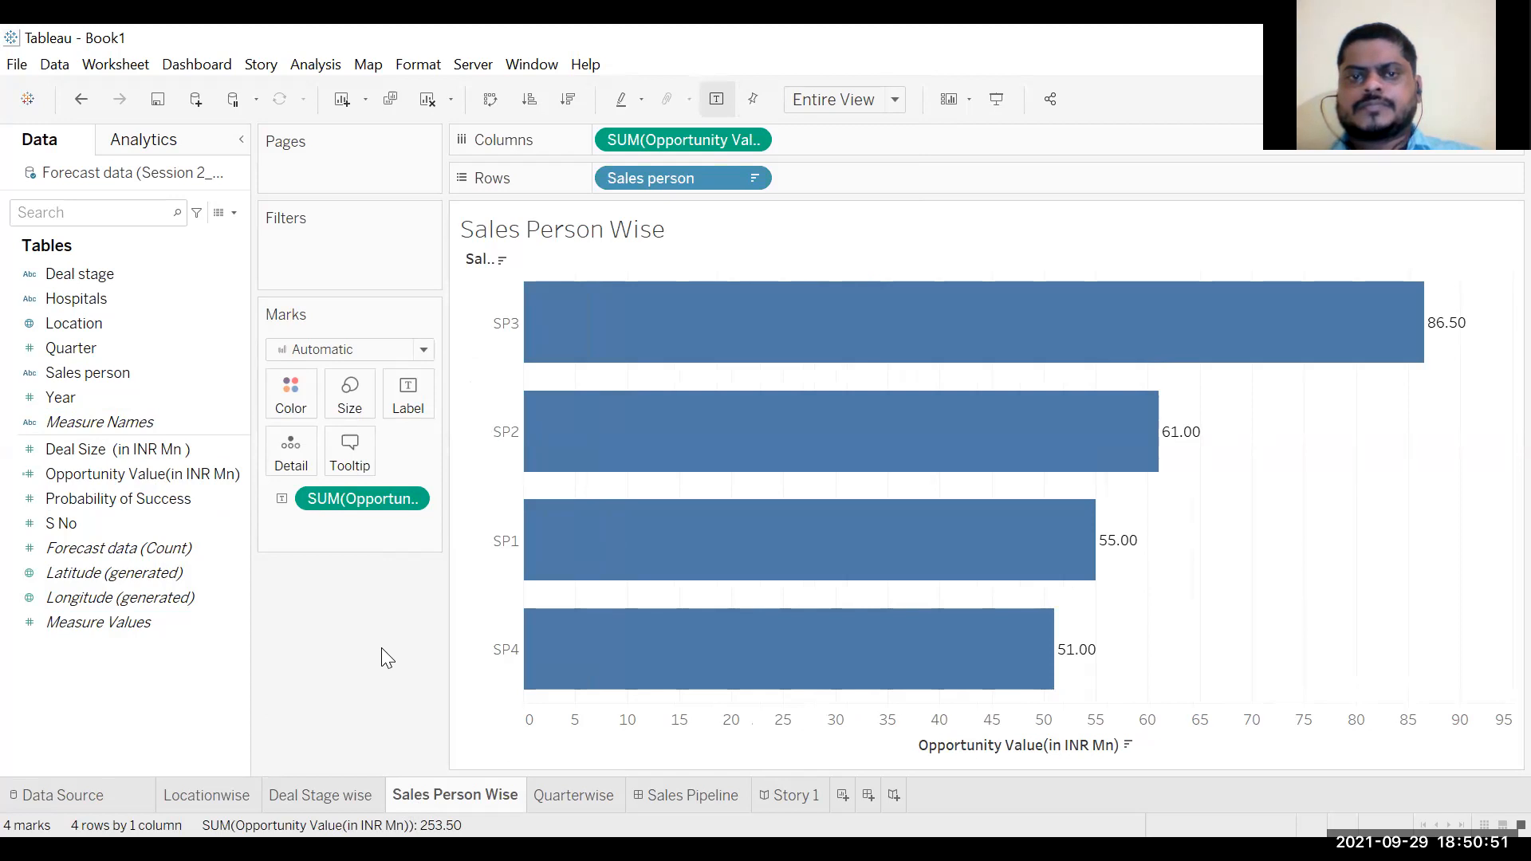
click(602, 795)
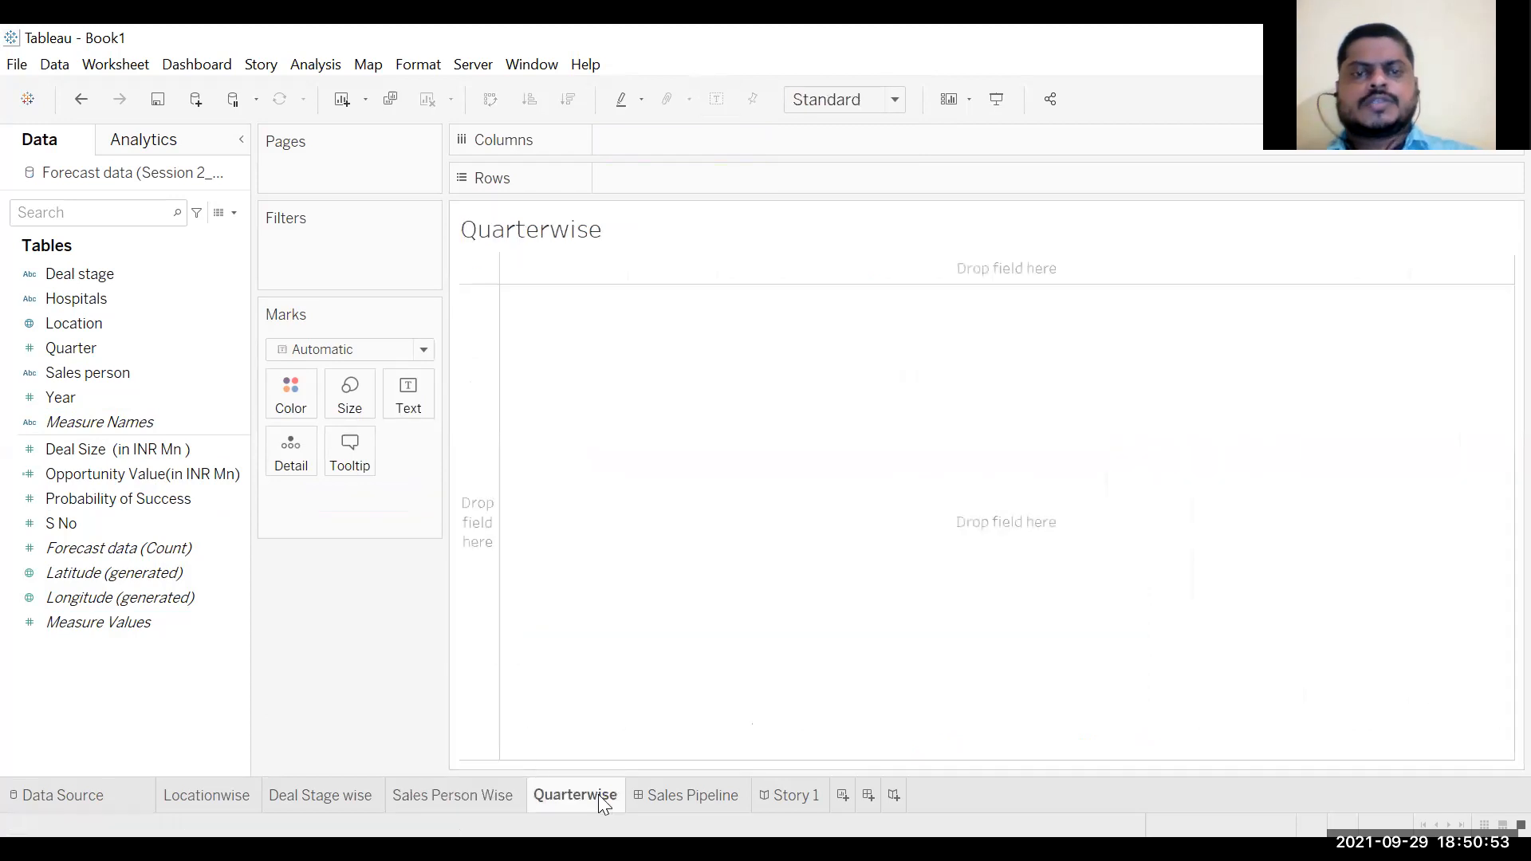
mouse_move(87, 346)
mouse_down()
mouse_move(121, 353)
mouse_move(558, 238)
mouse_move(615, 191)
mouse_up()
click(28, 399)
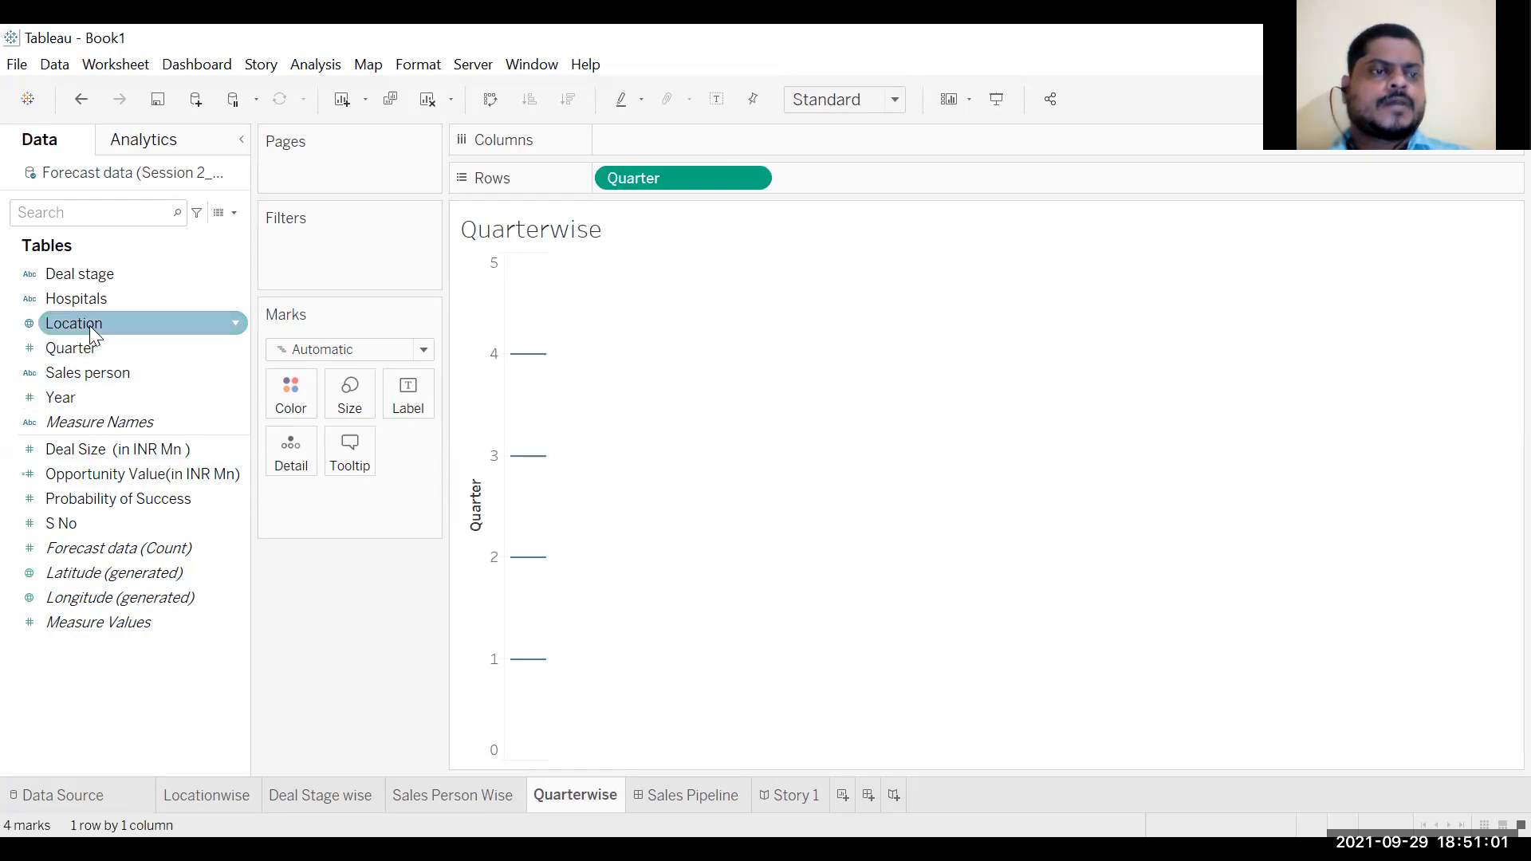
click(152, 475)
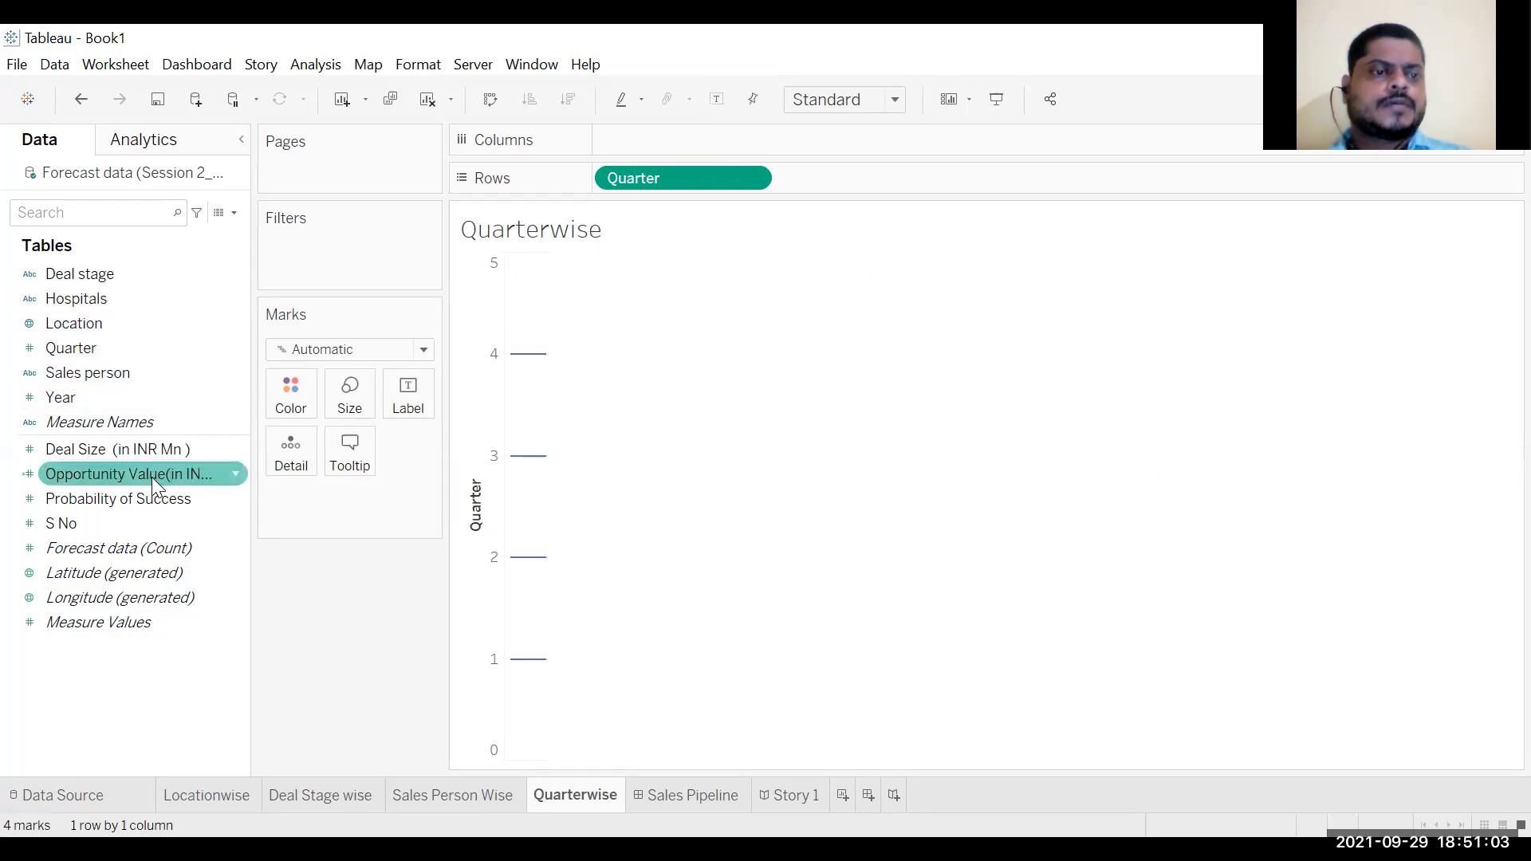
drag(810, 134, 806, 139)
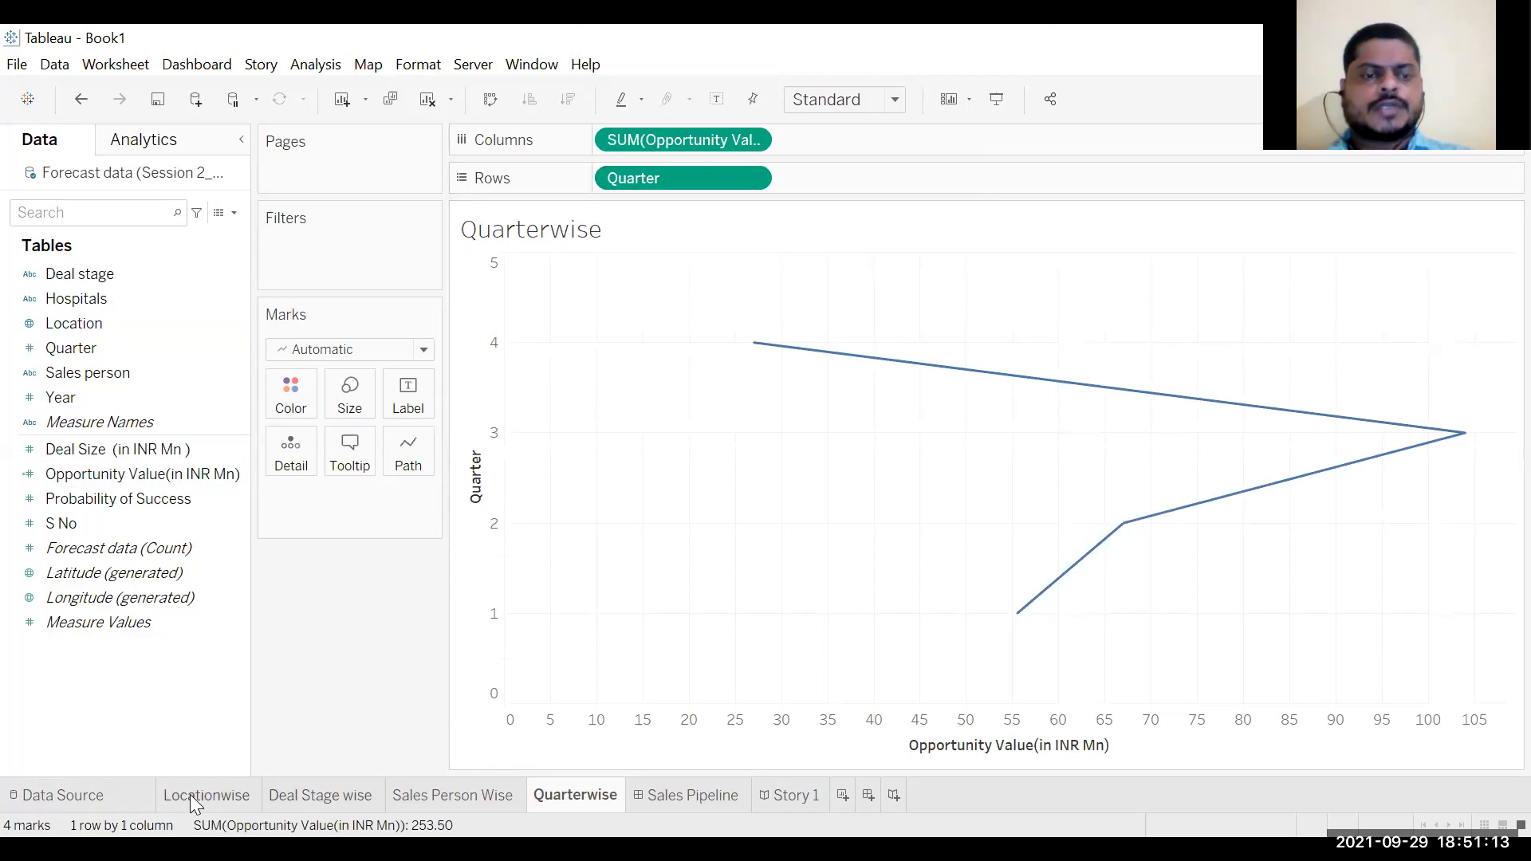
Step: Review the row and column fields on the Locationwise, Deal Stage wise, Sales Person Wise and Quarterwise sheets
click(245, 798)
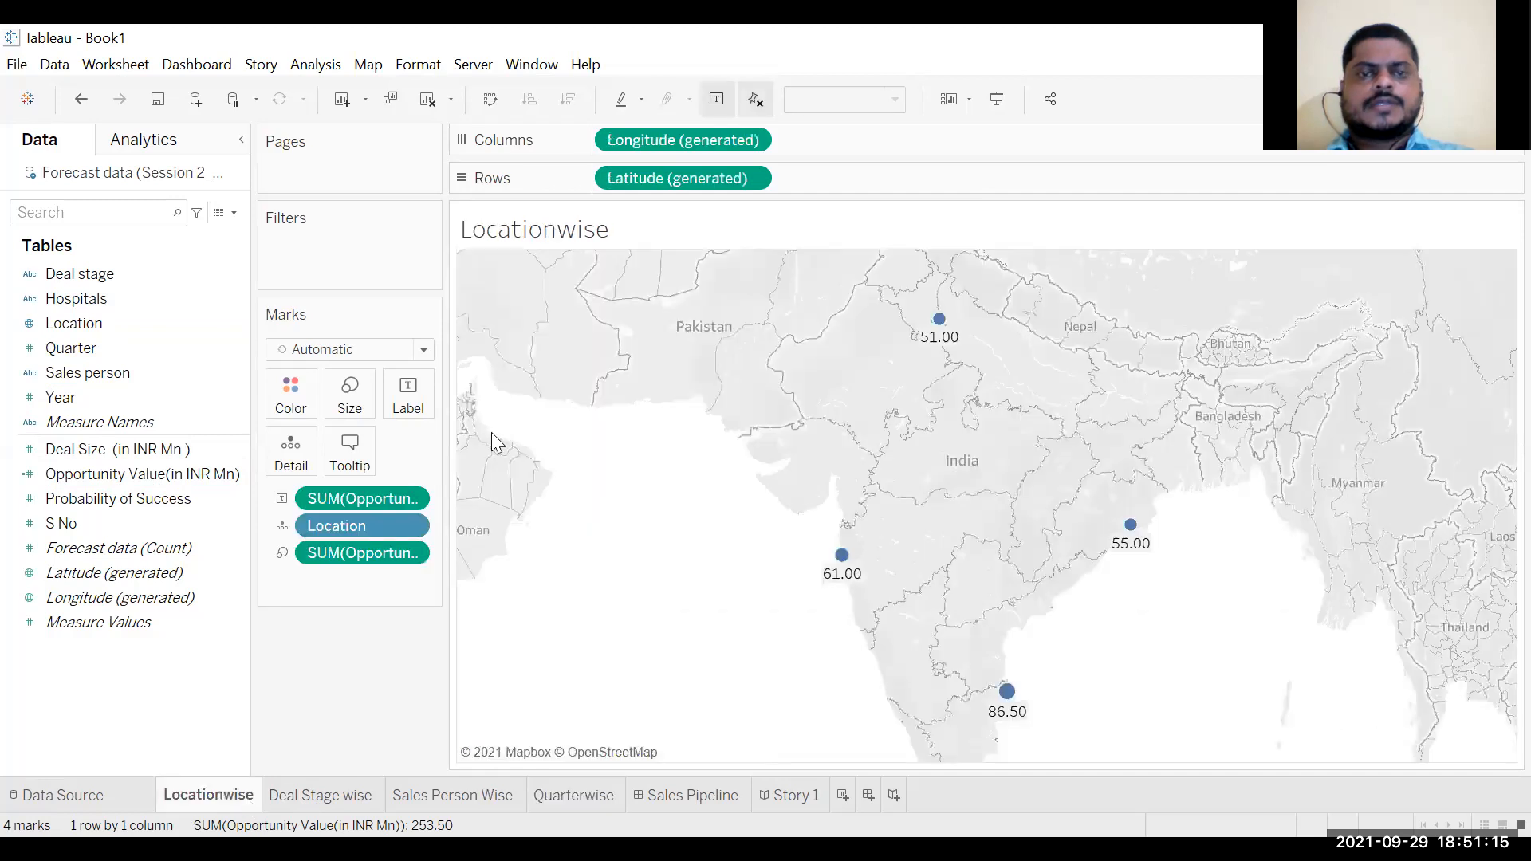
click(343, 796)
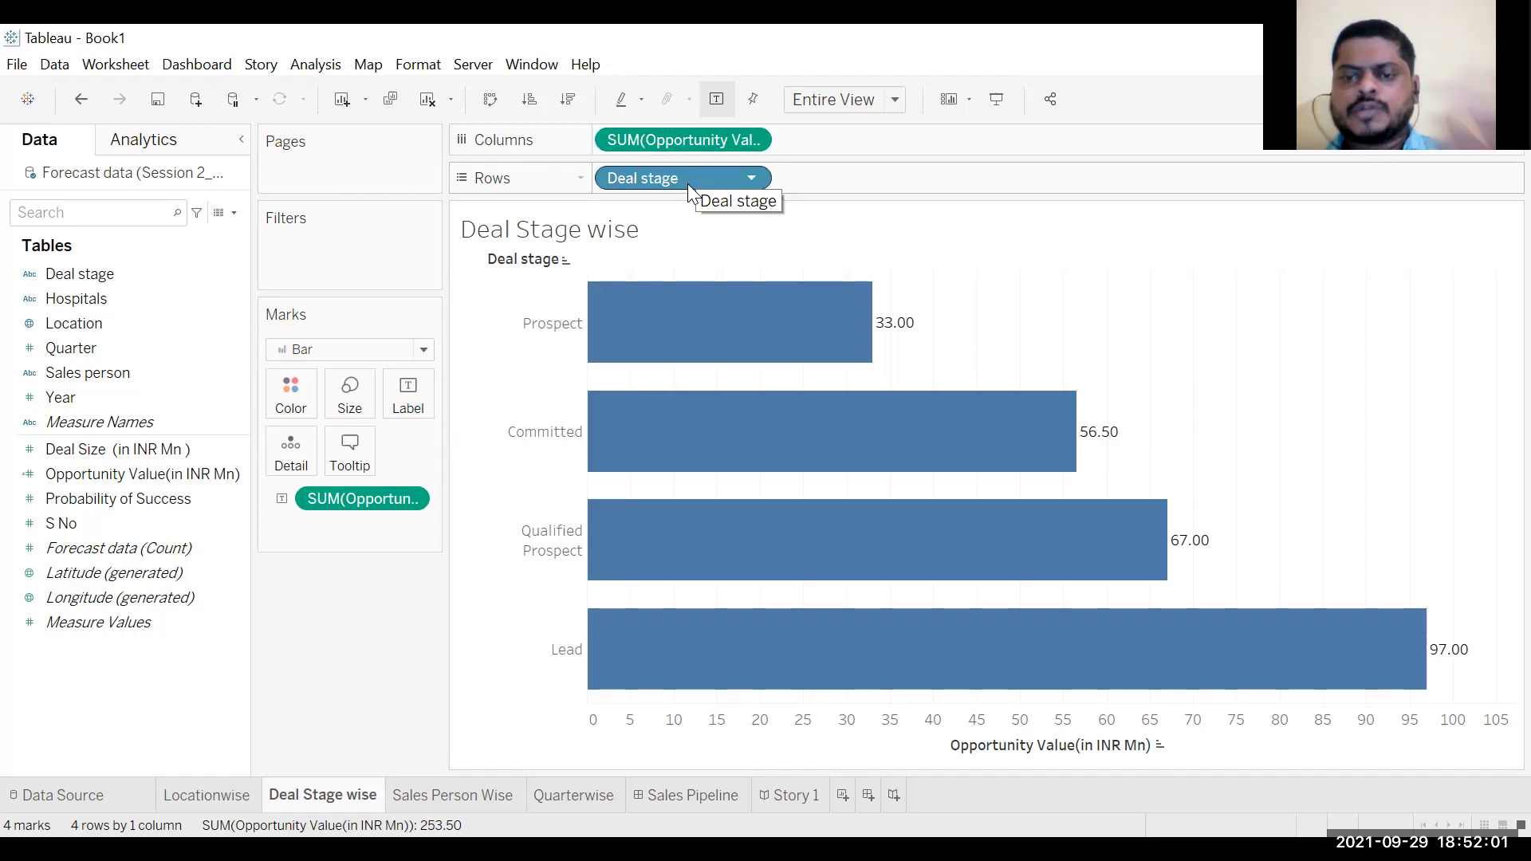
click(244, 790)
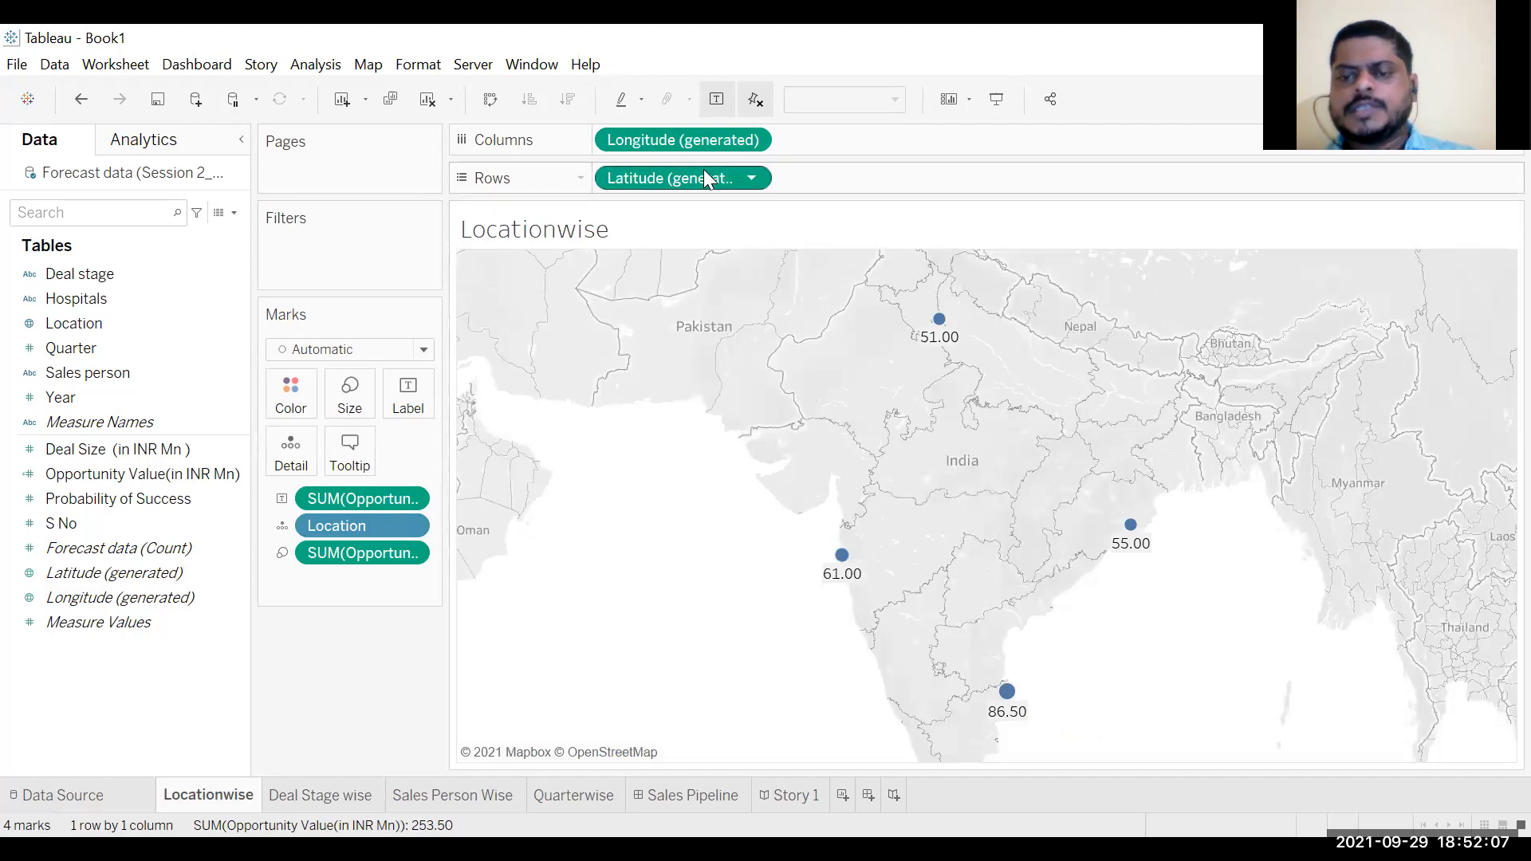
click(476, 794)
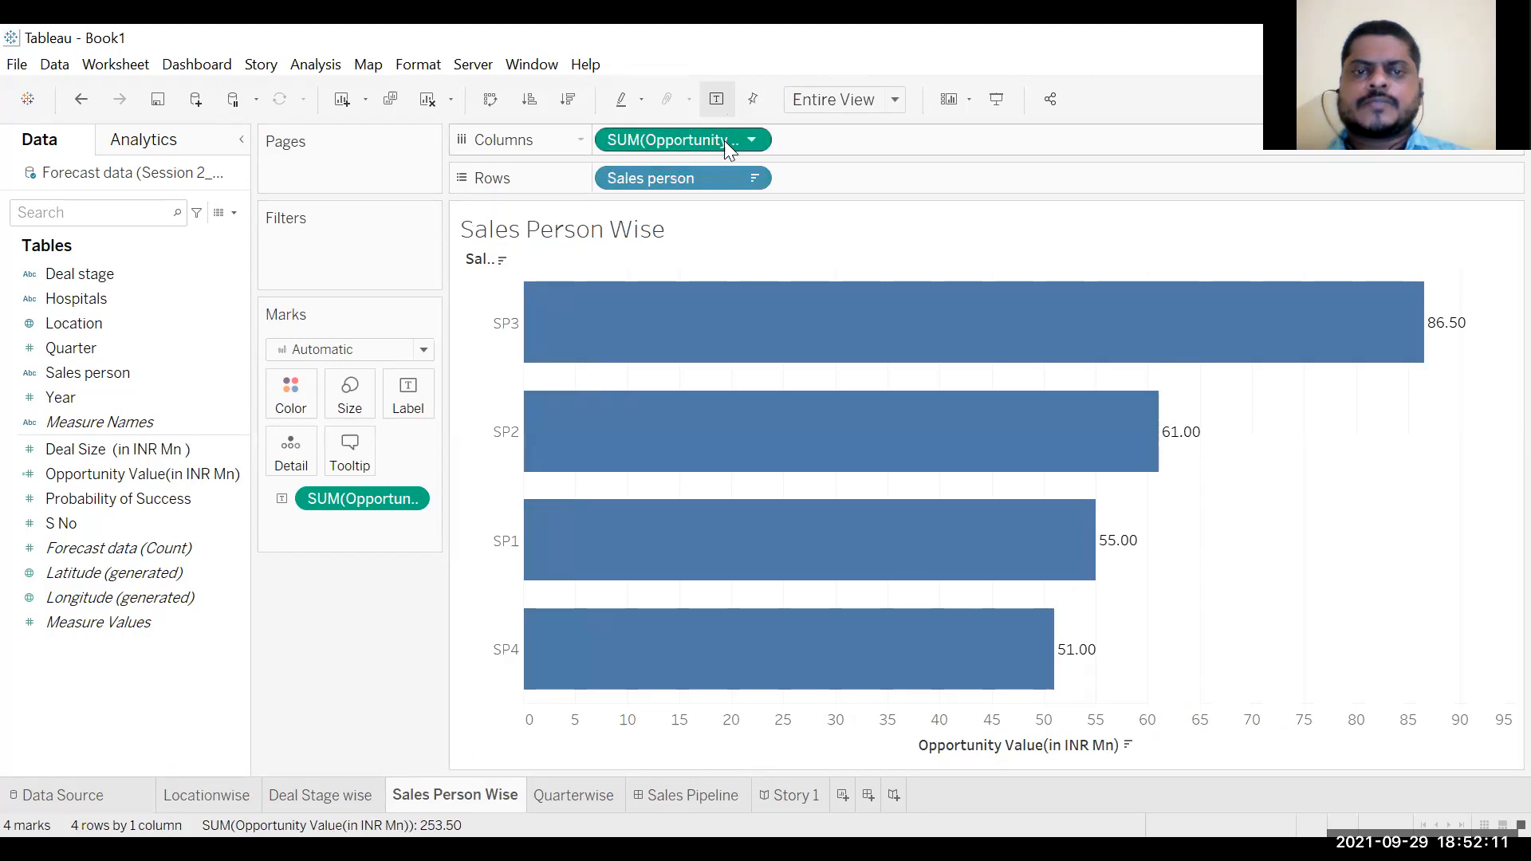
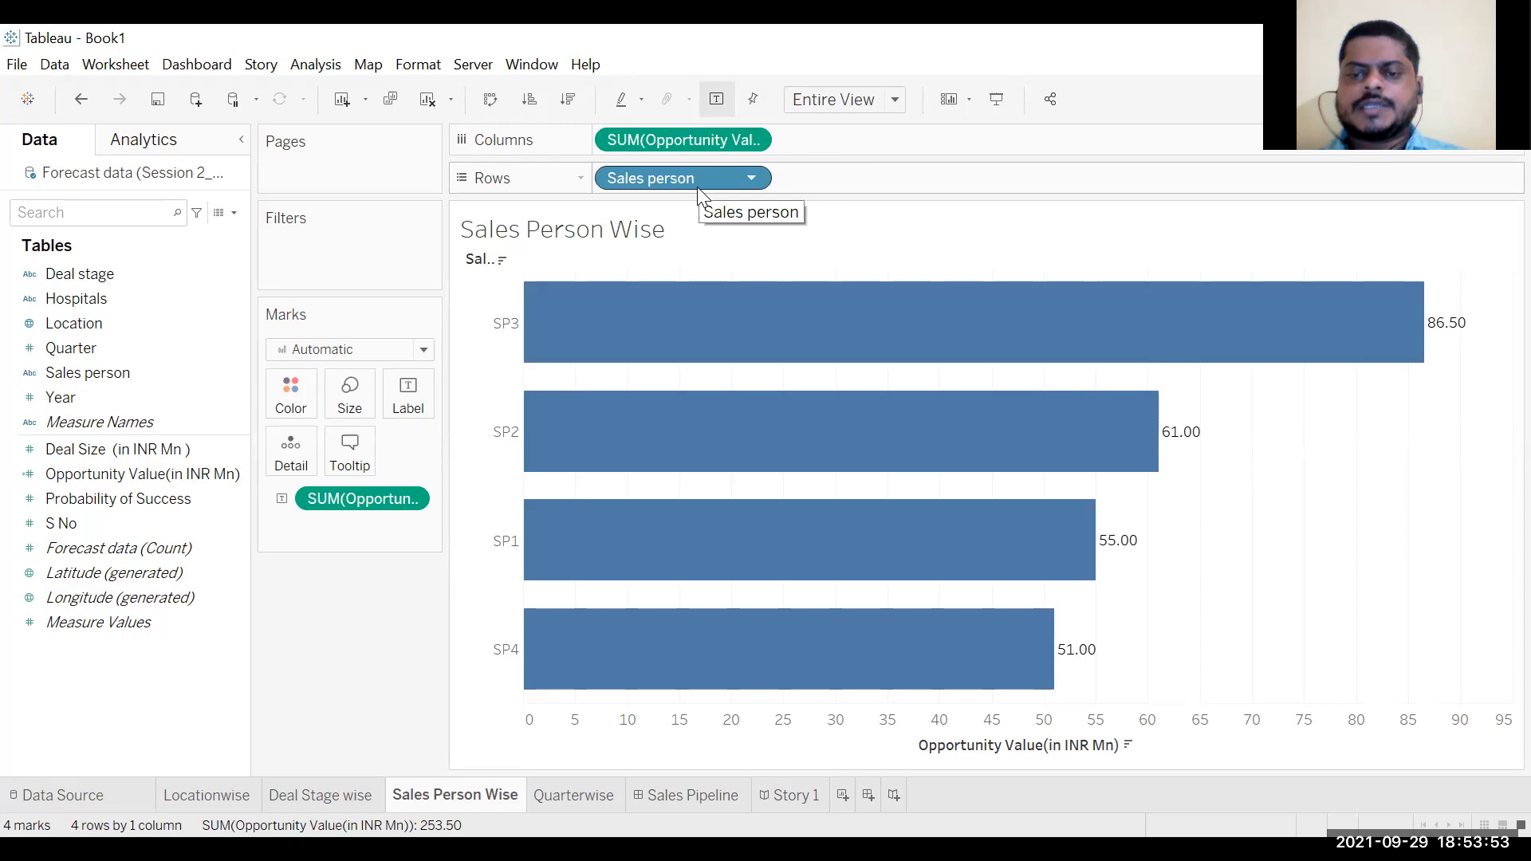
click(594, 794)
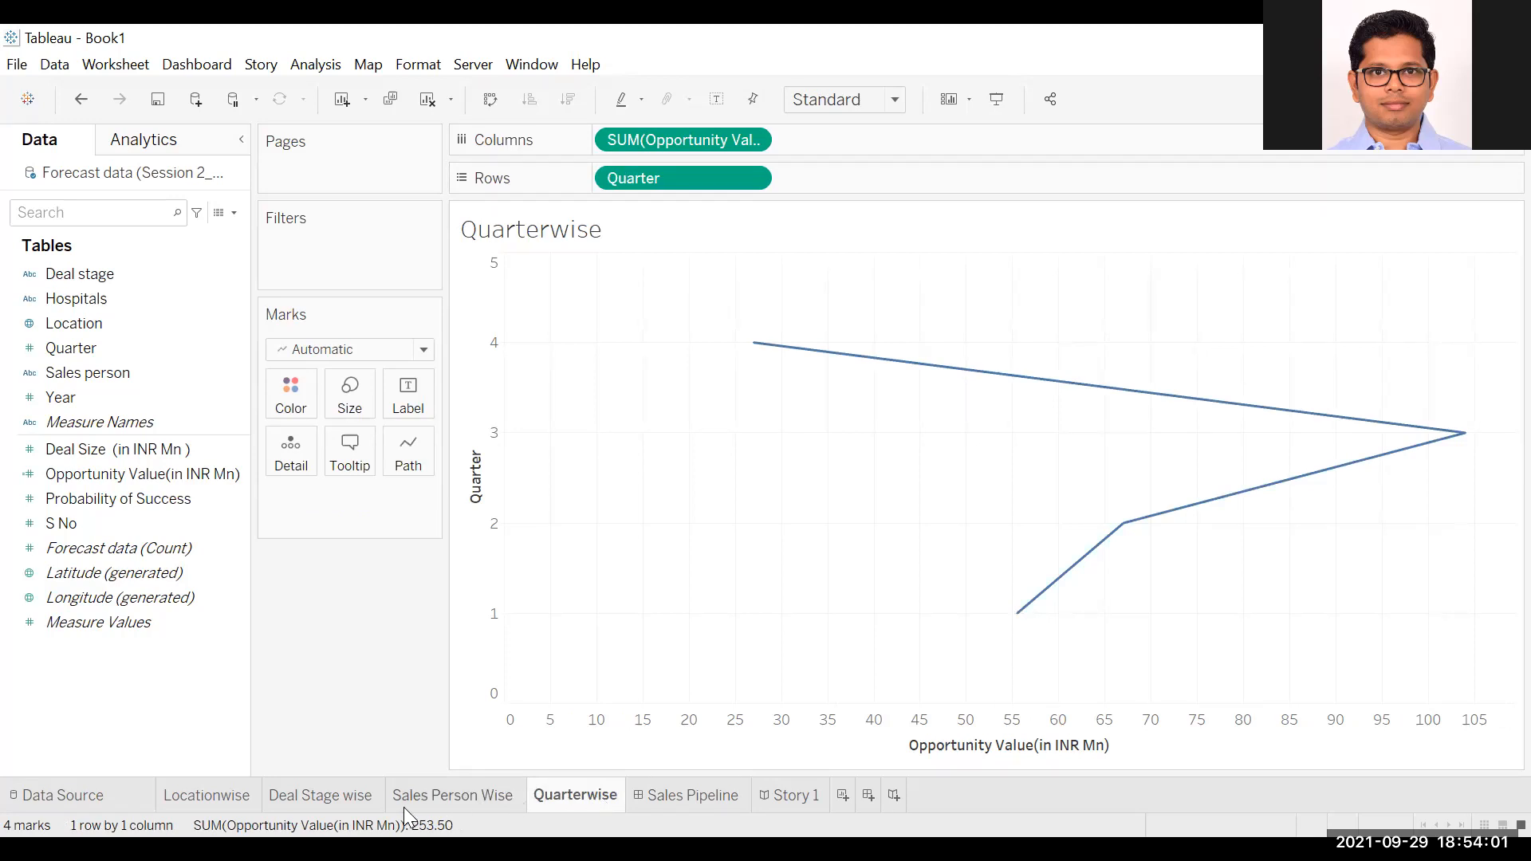
click(359, 796)
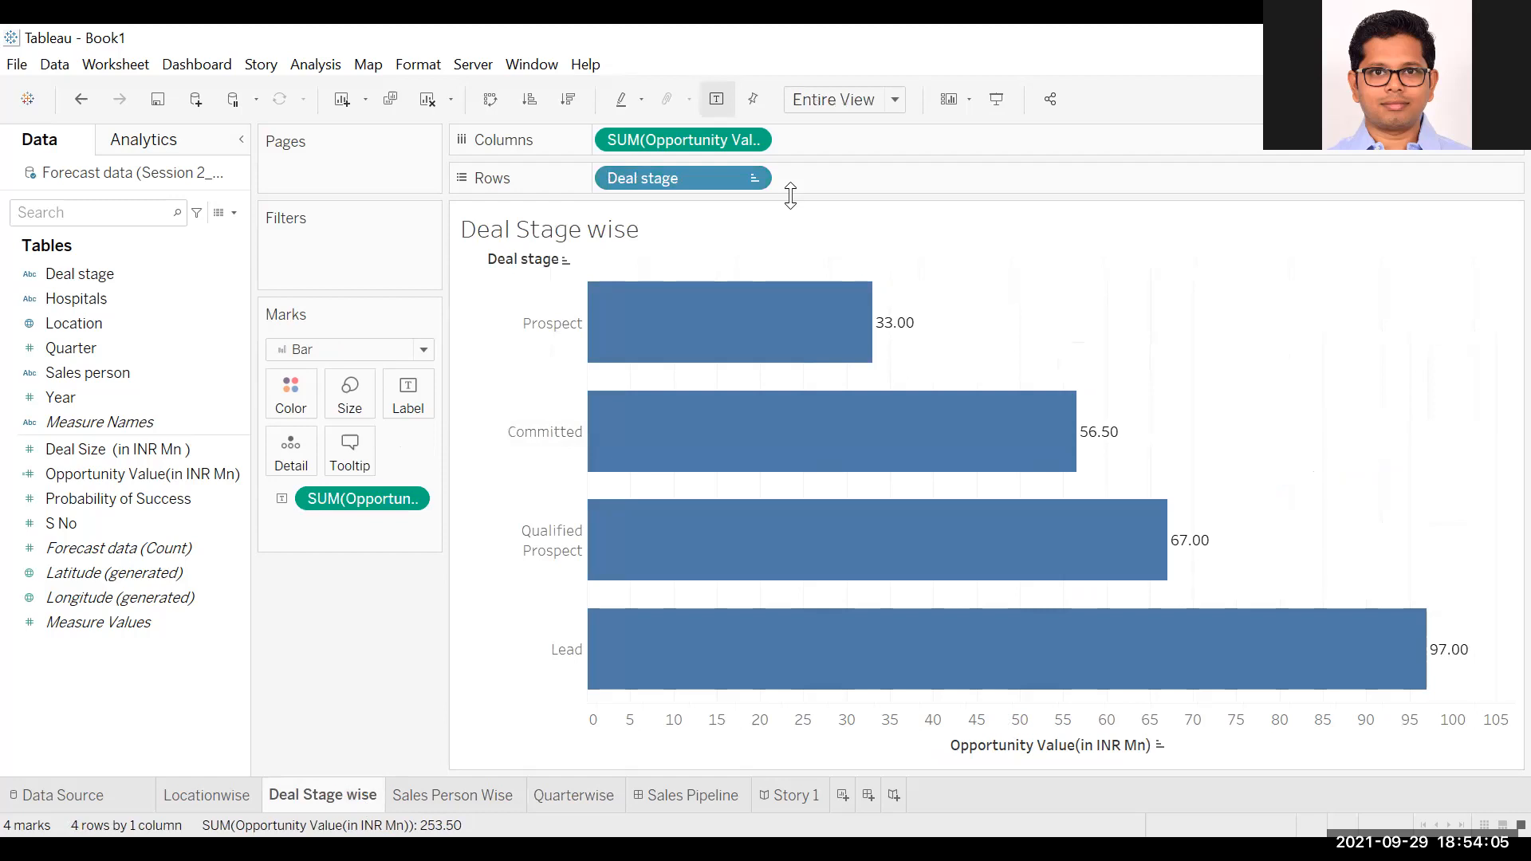
Step: Apply Opportunity Value(in INR Mn) to the bar labels of the Deal Stage wise chart again
click(118, 477)
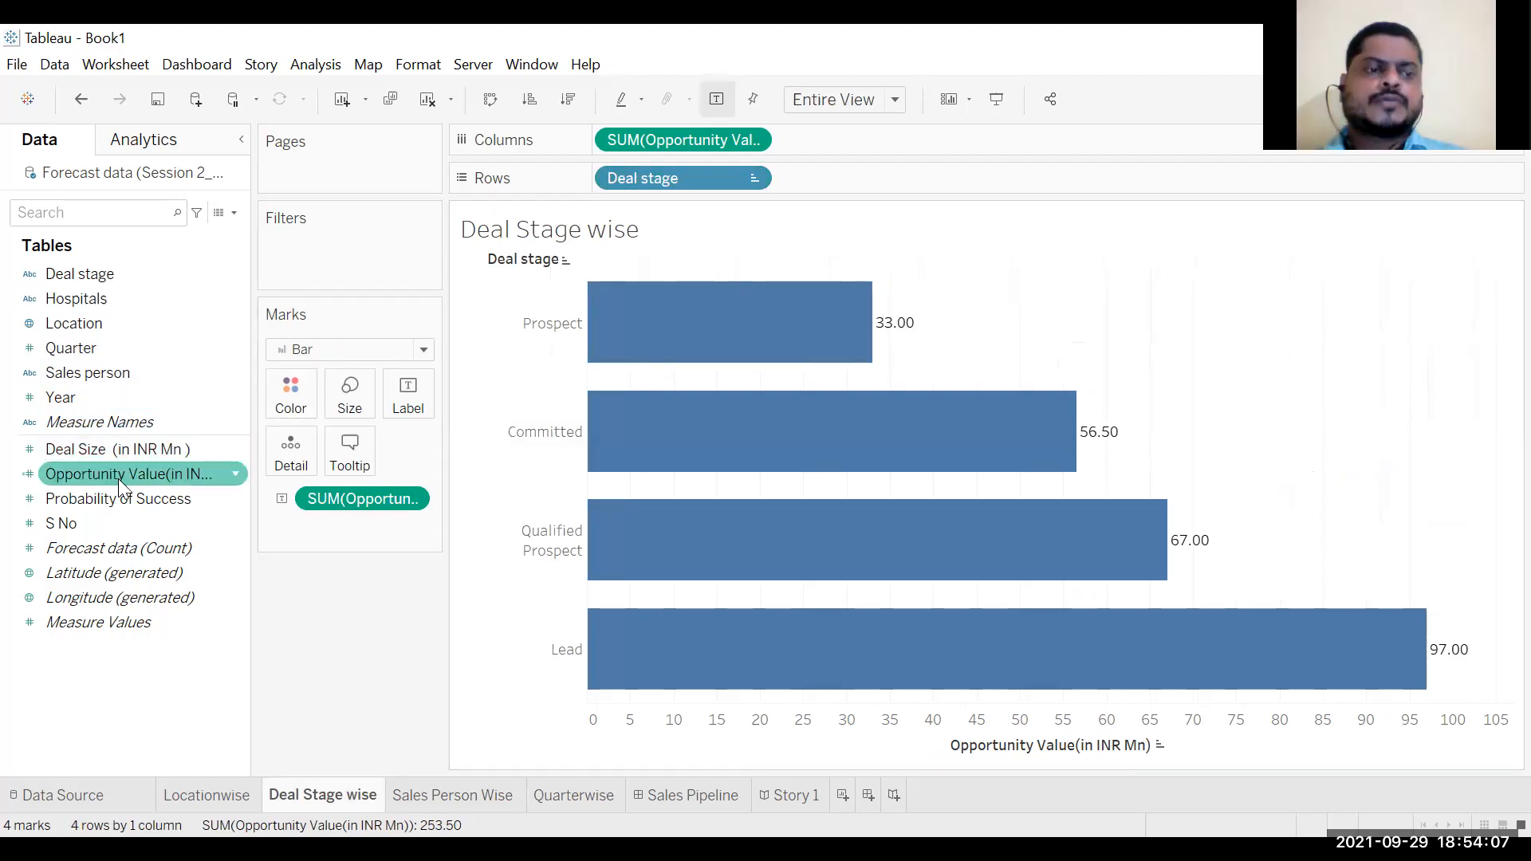
drag(128, 475, 397, 400)
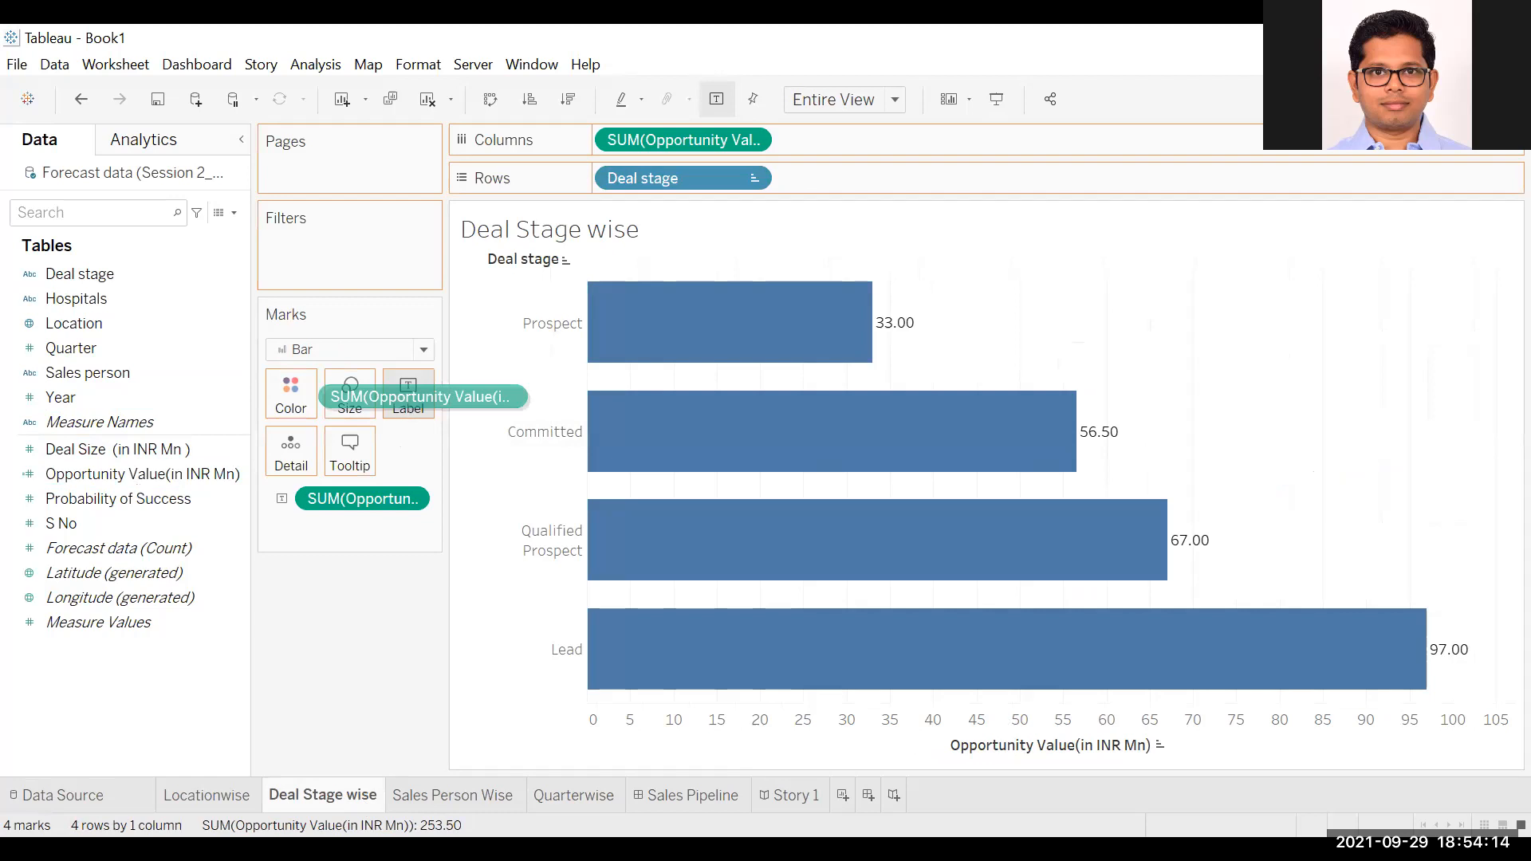
Step: Convert the Quarter row field on the Quarterwise sheet to Discrete
click(504, 788)
click(551, 793)
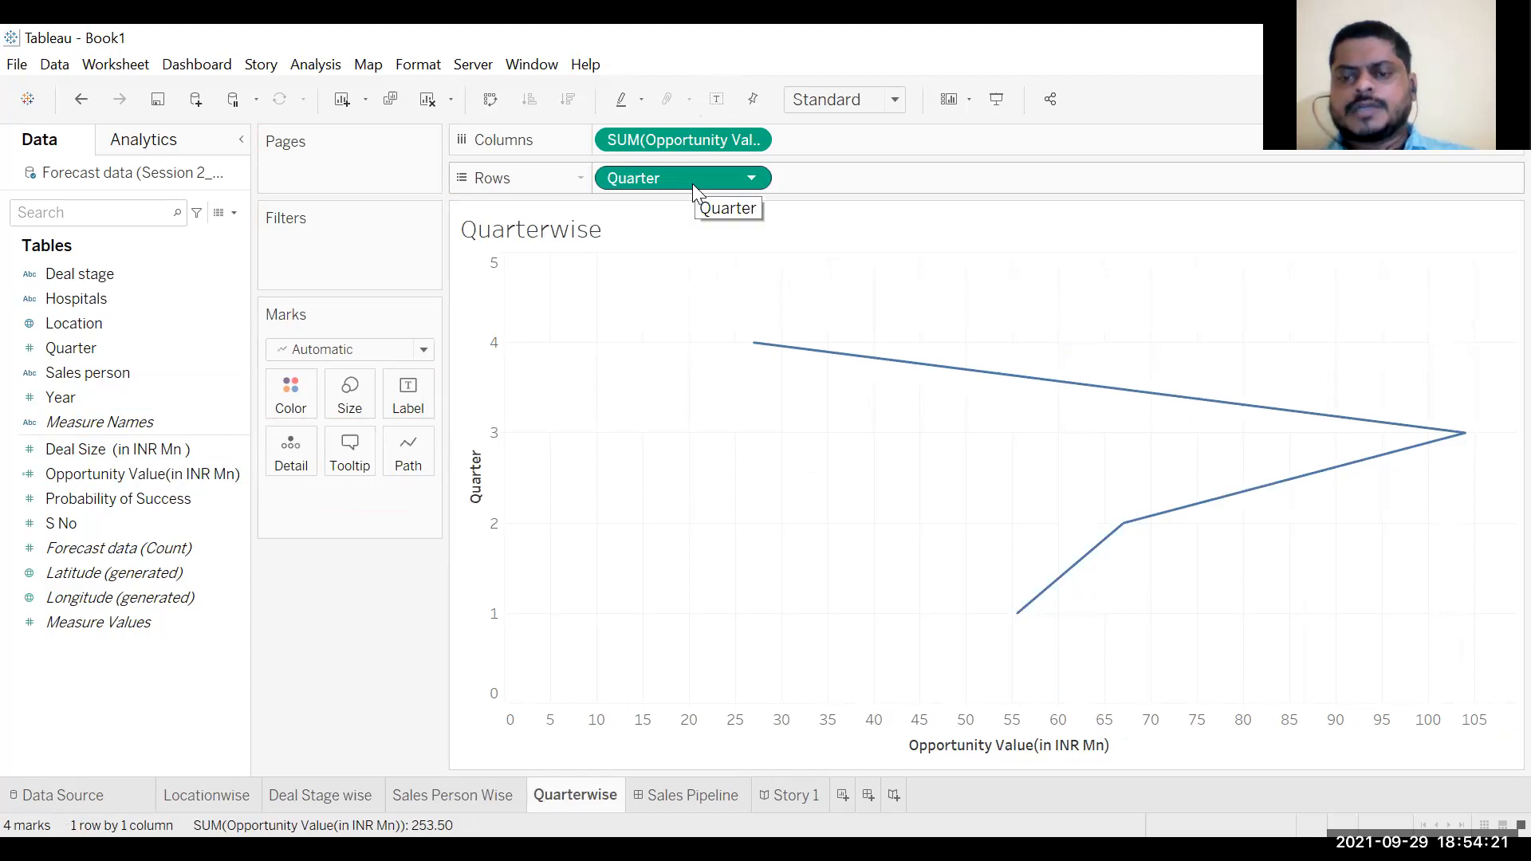
click(752, 180)
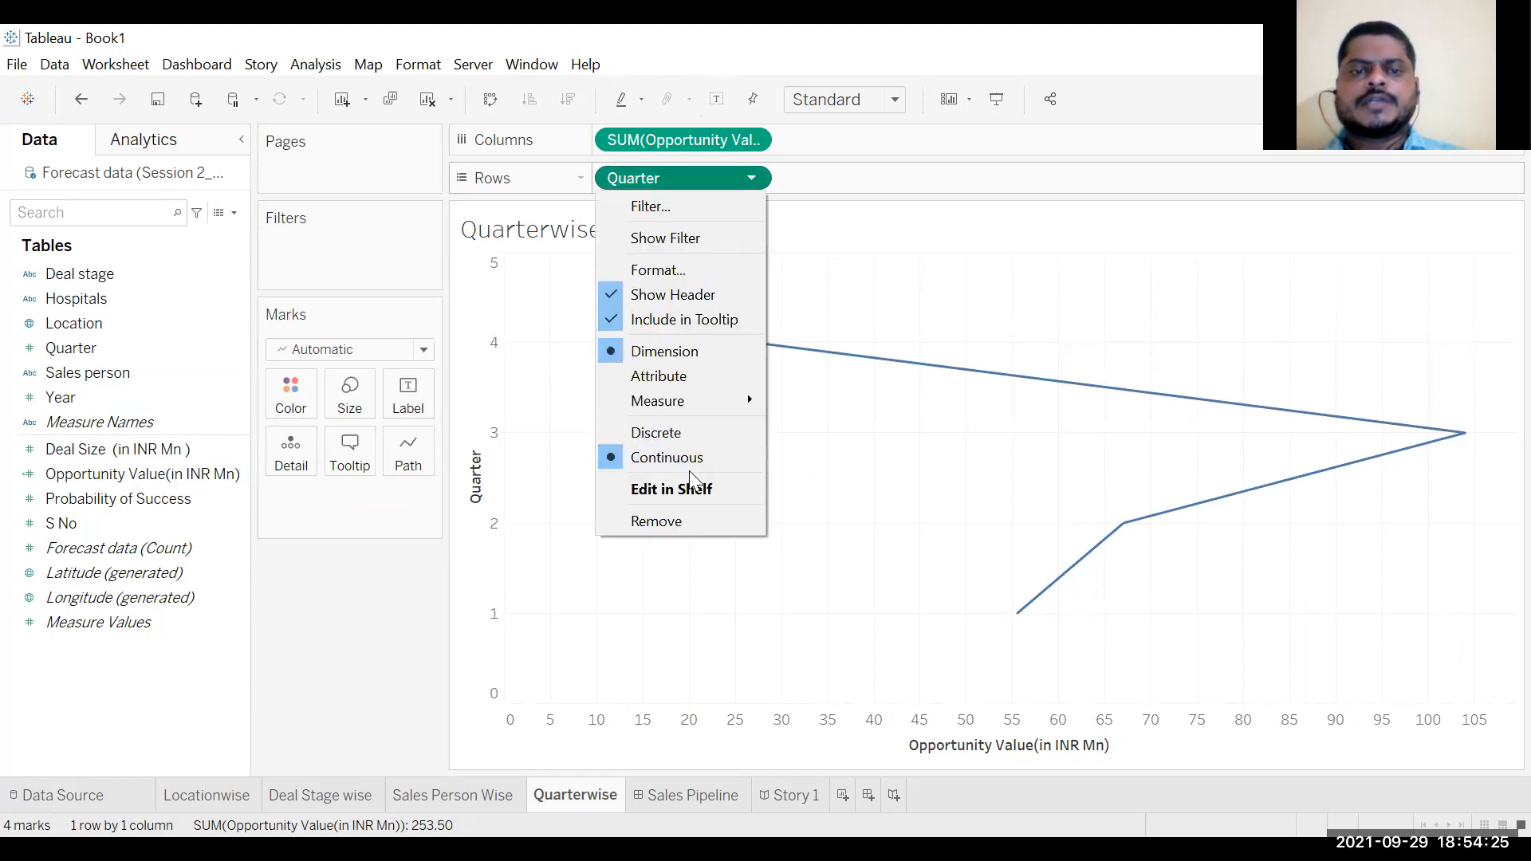
click(708, 433)
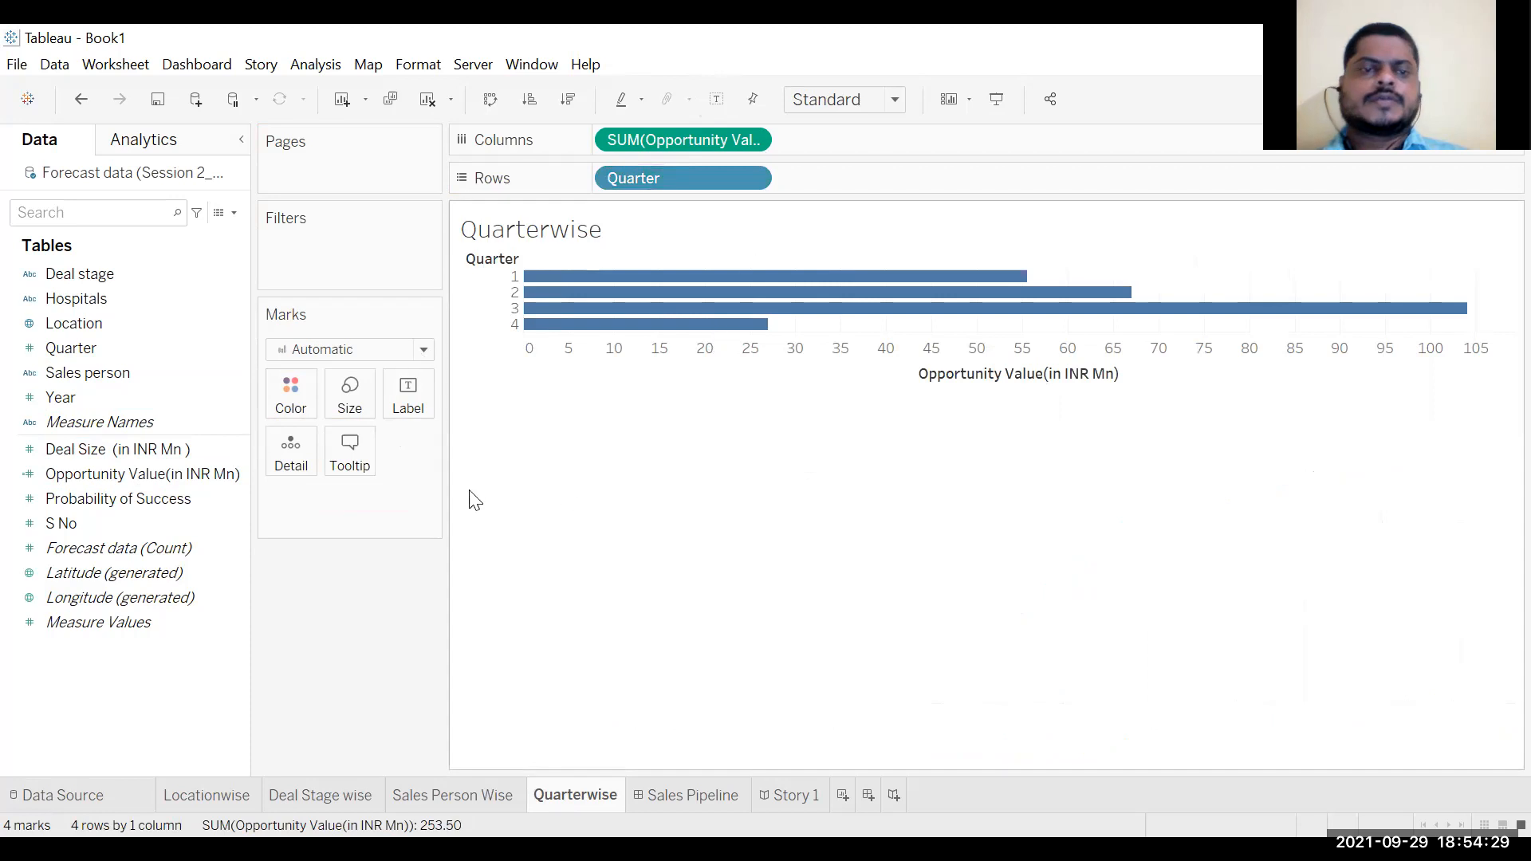
Step: Sort the Quarterwise bars by Opportunity Value(in INR Mn) in descending and ascending order, and clear the sort
click(1020, 258)
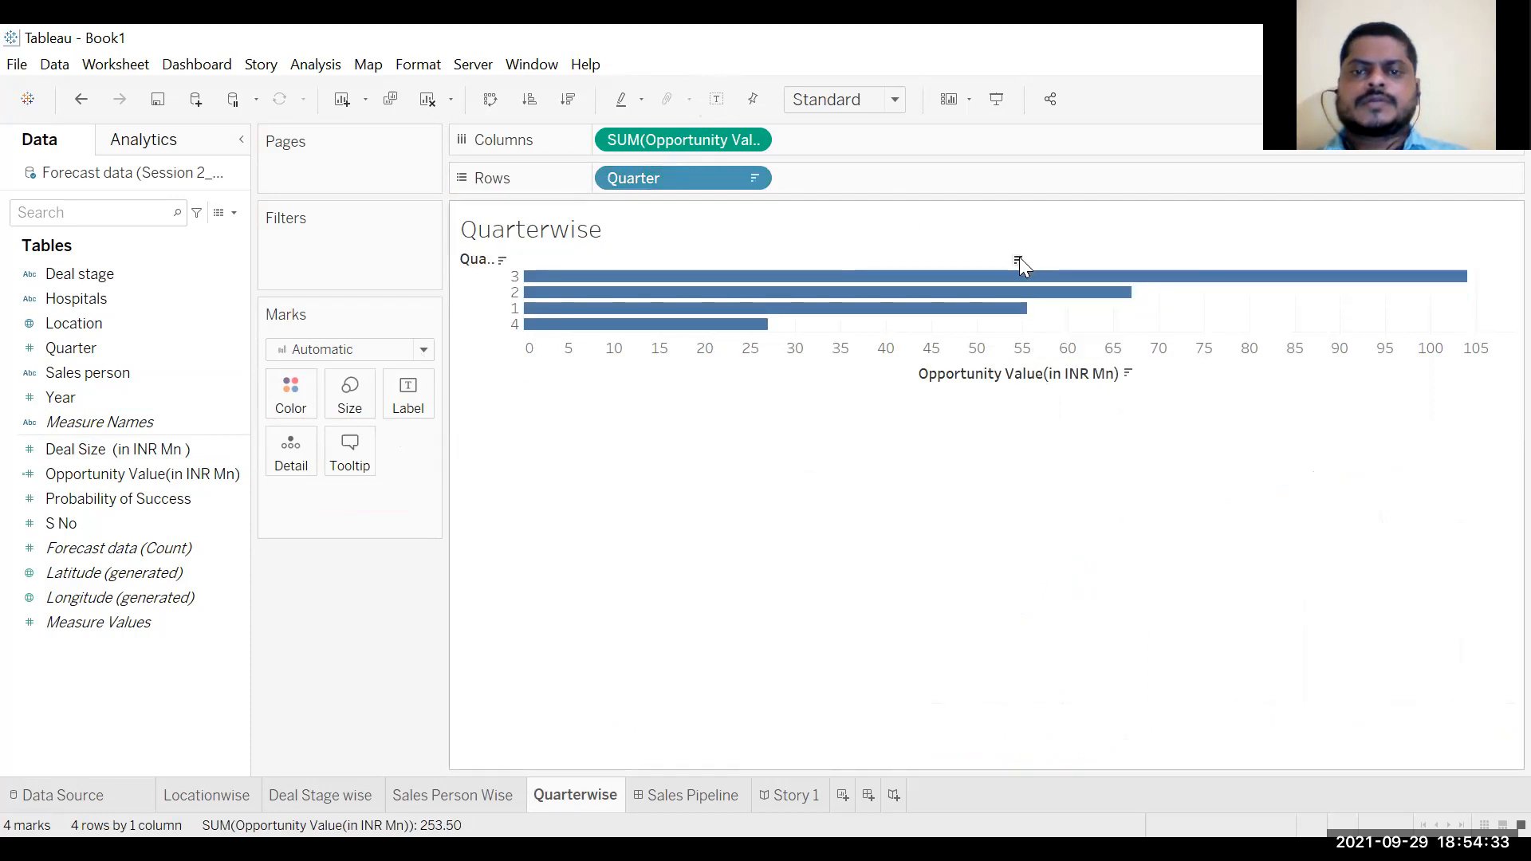
click(1019, 260)
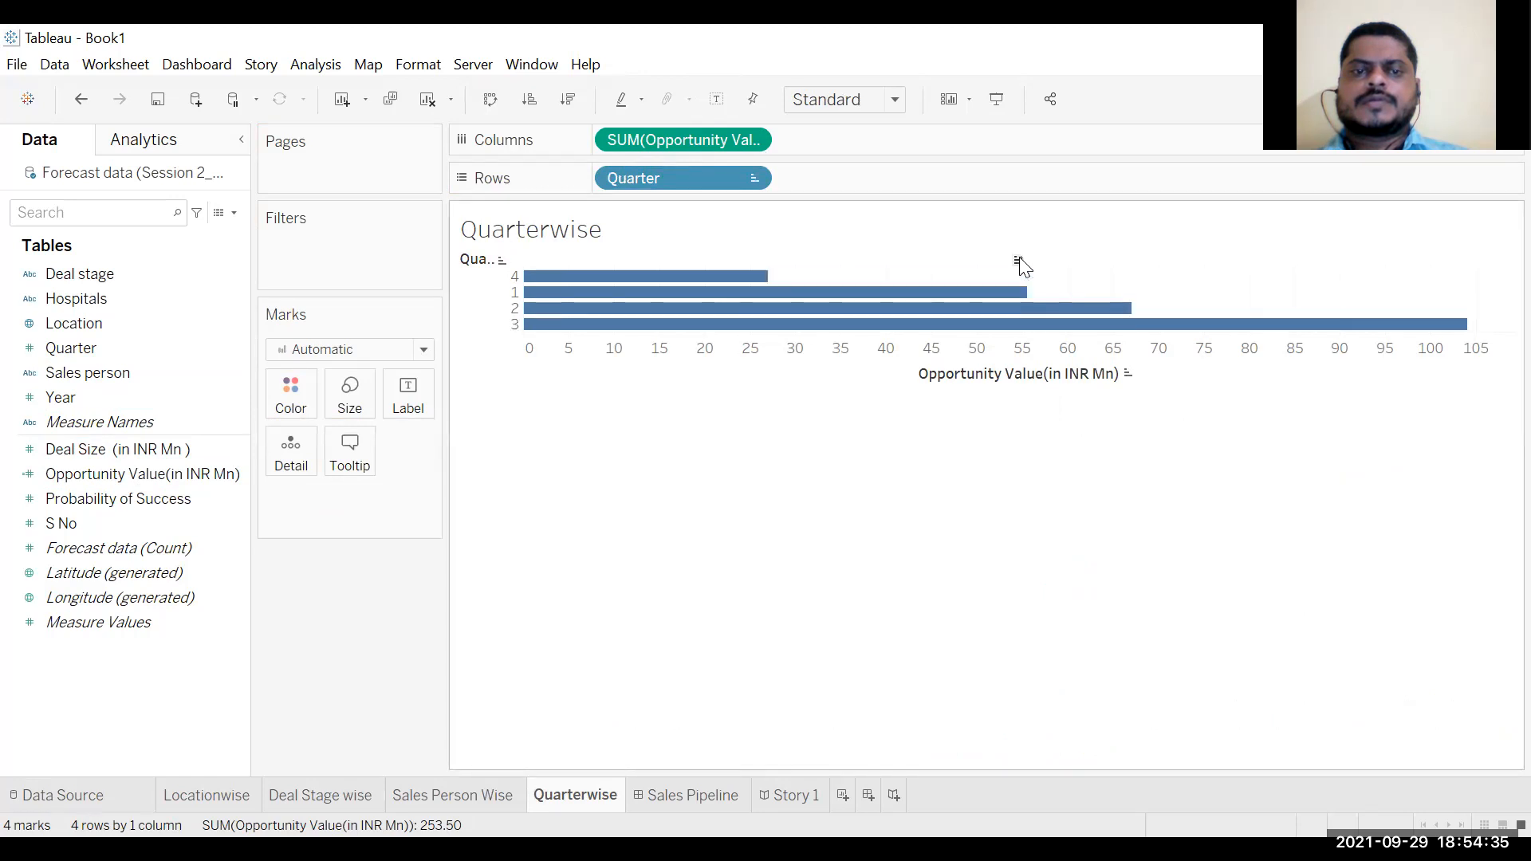
click(1019, 262)
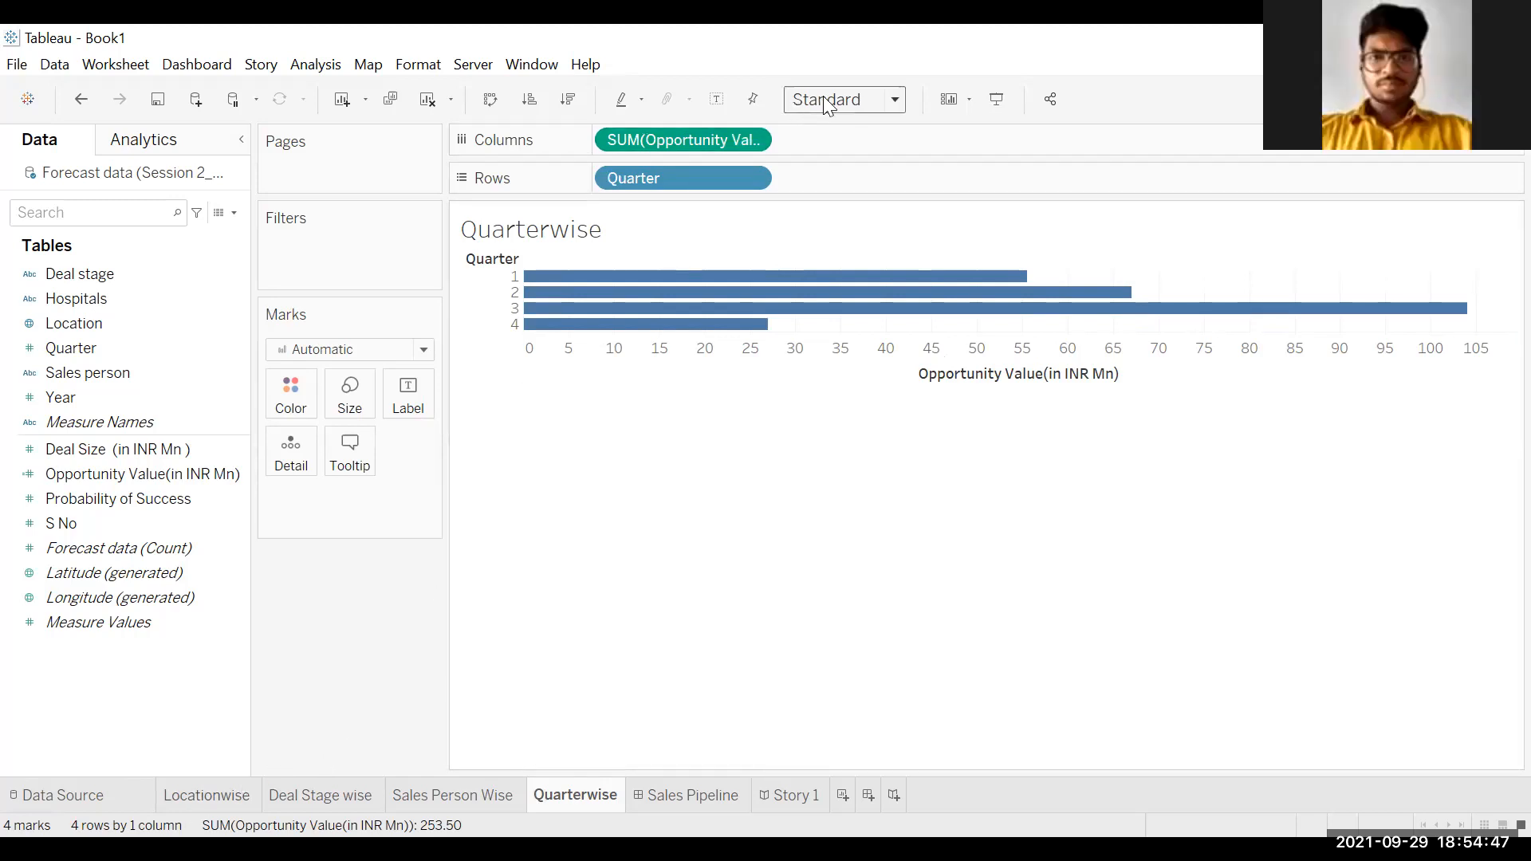
Step: Fit the Quarterwise chart to Entire View and label its bars with Opportunity Value(in INR Mn)
click(897, 106)
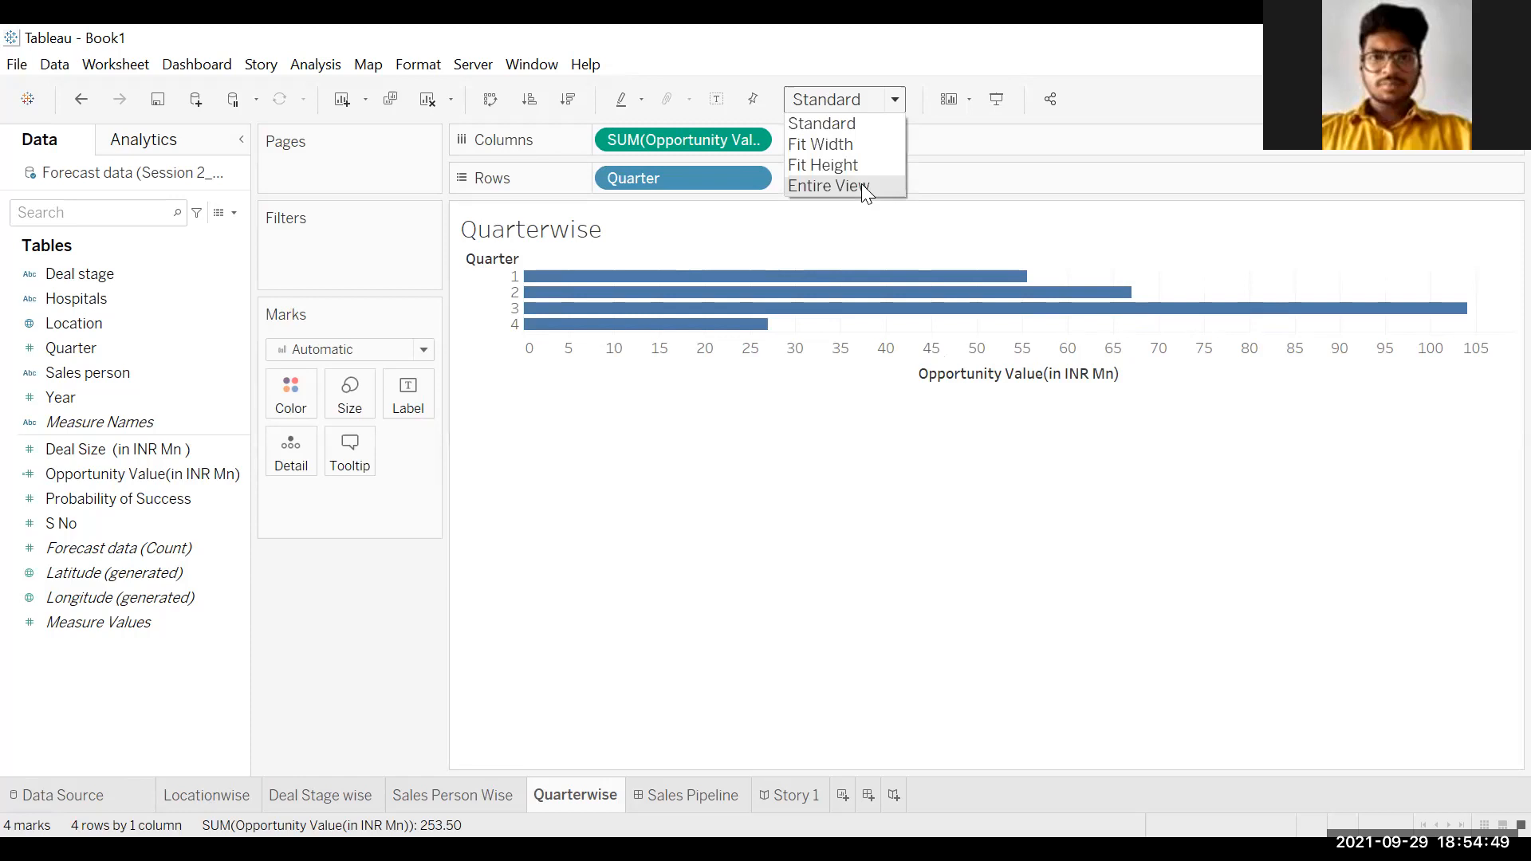
click(861, 185)
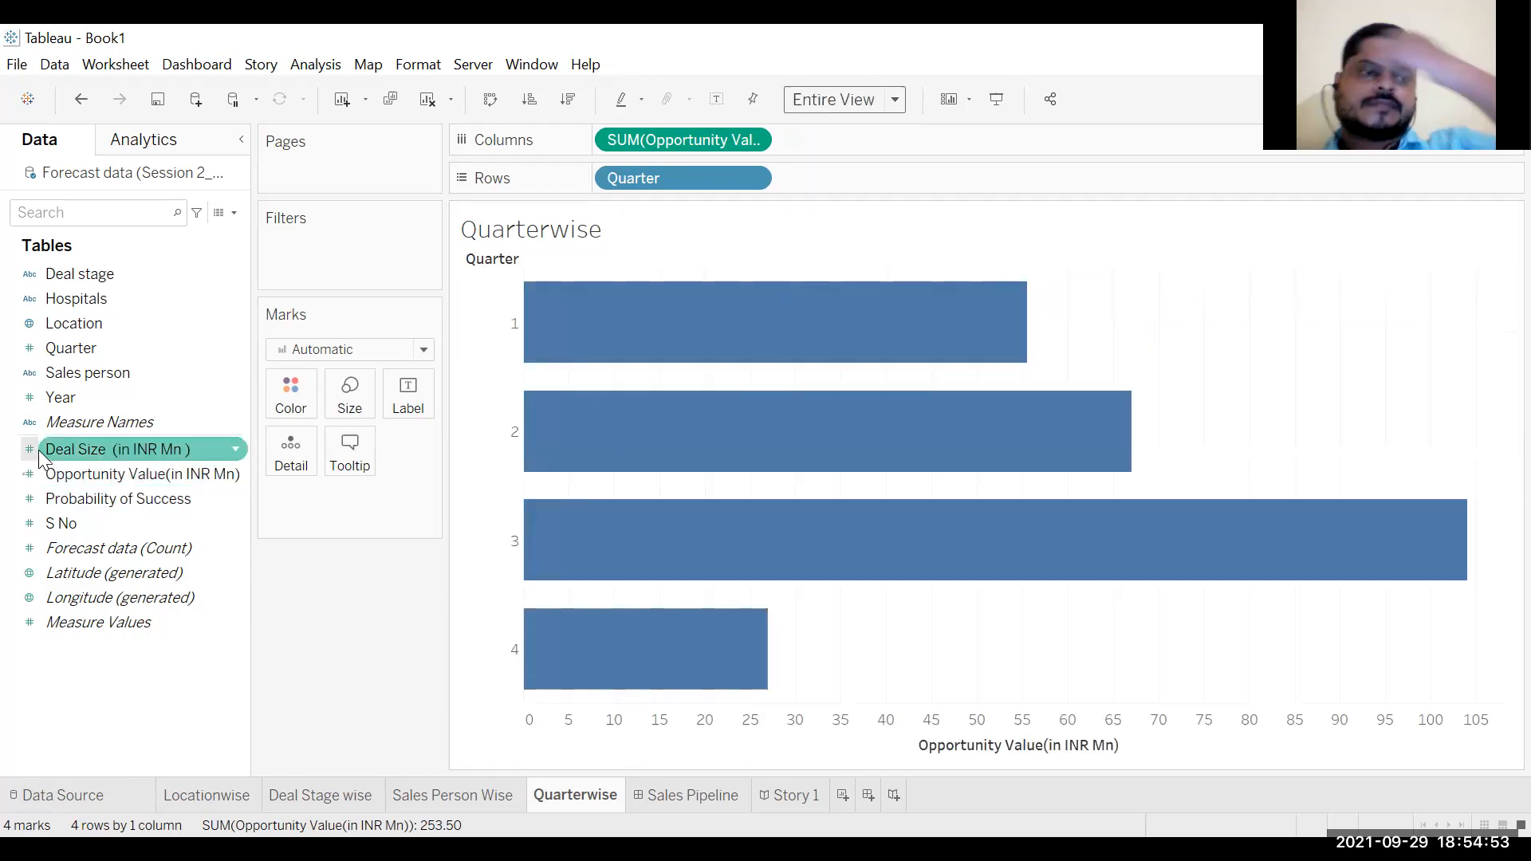
drag(73, 472, 408, 412)
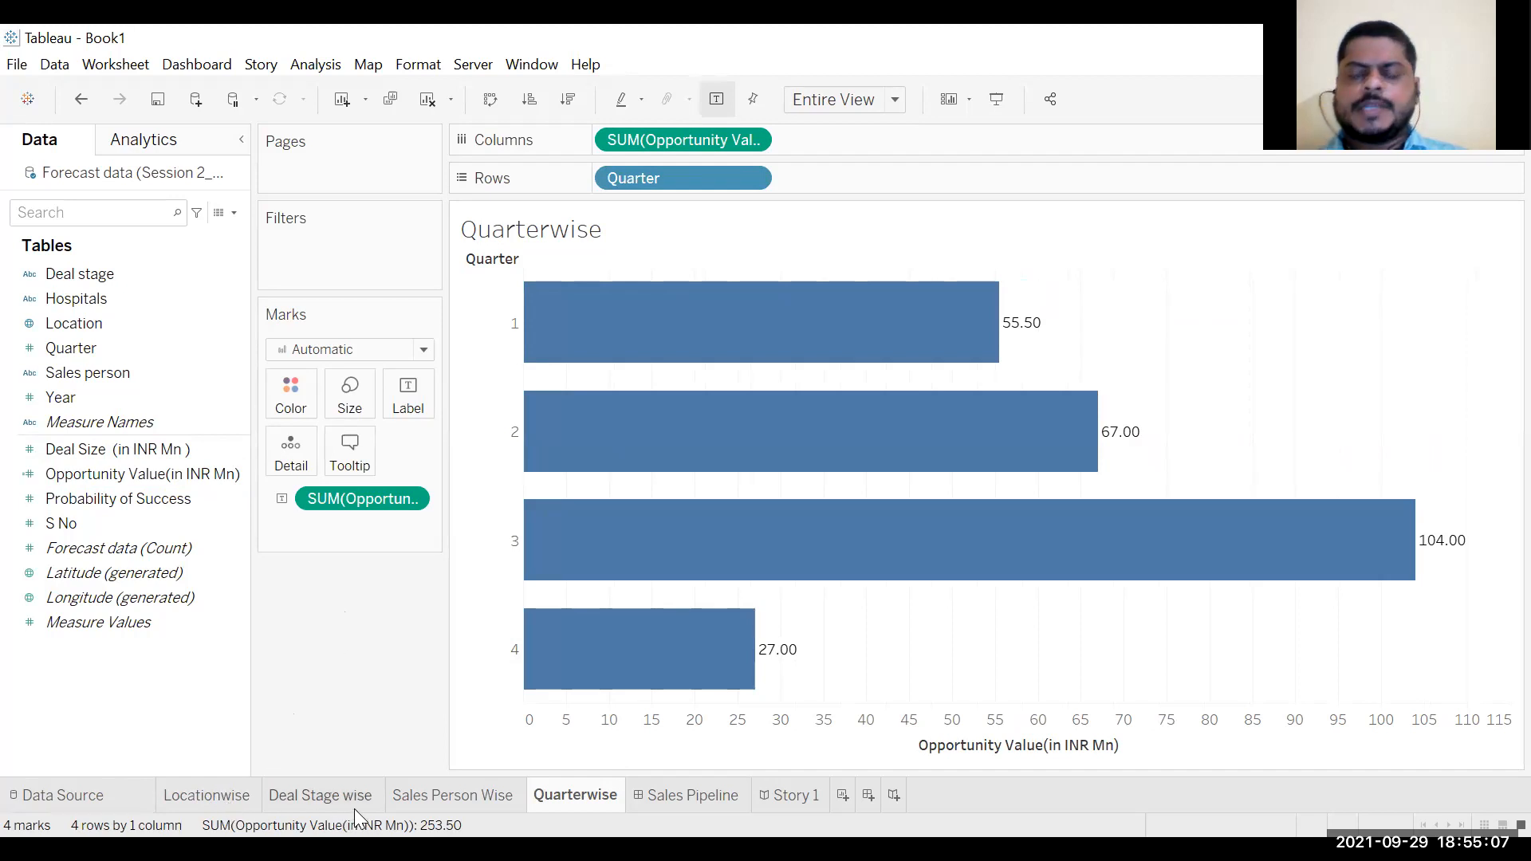
Step: Look over the chart types that Show Me offers for the Quarterwise sheet
mouse_move(356, 806)
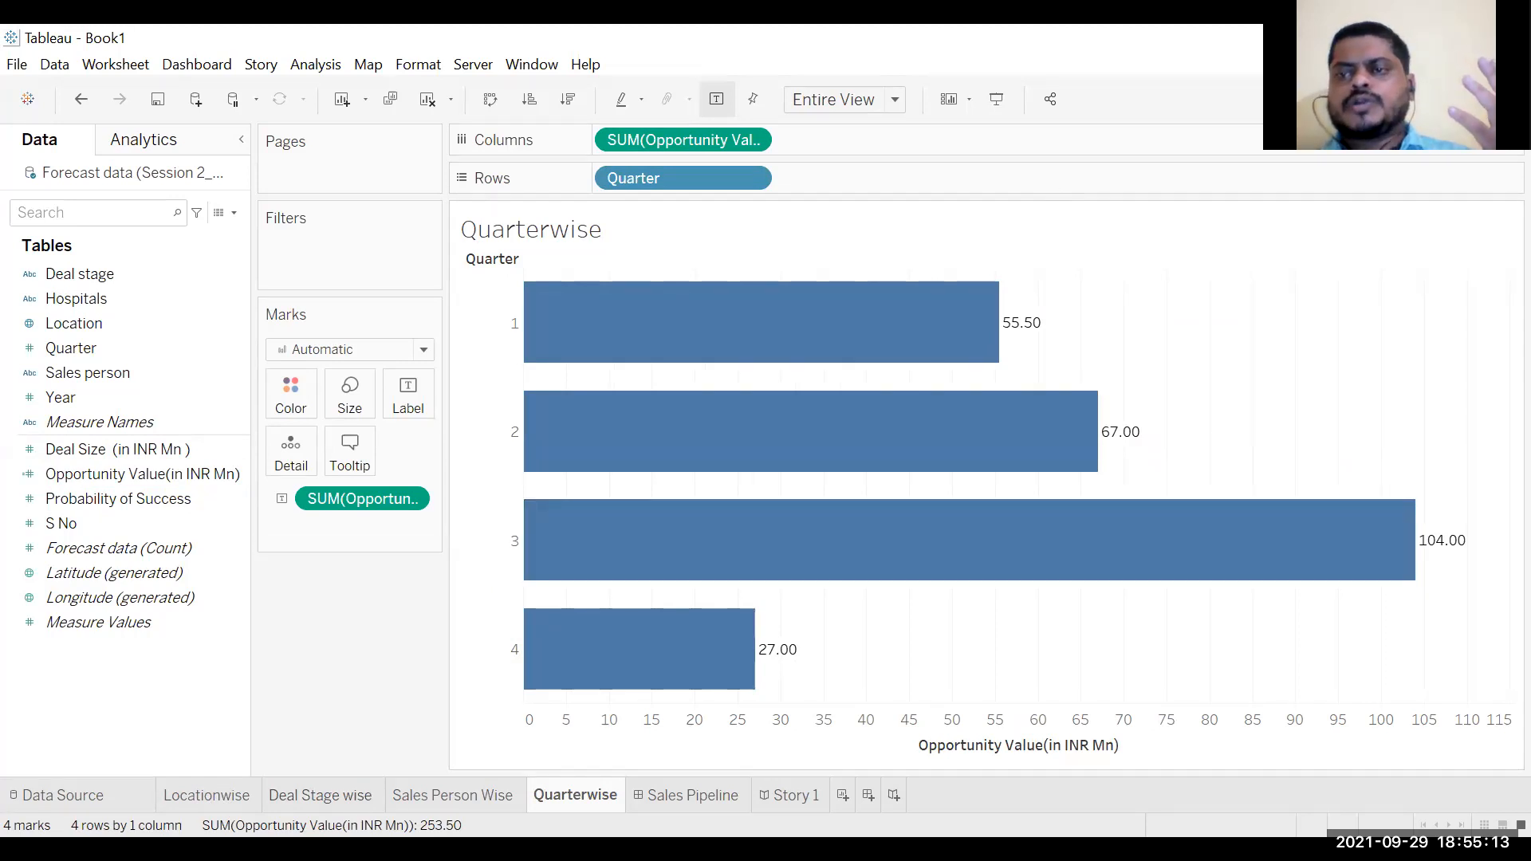
click(1484, 100)
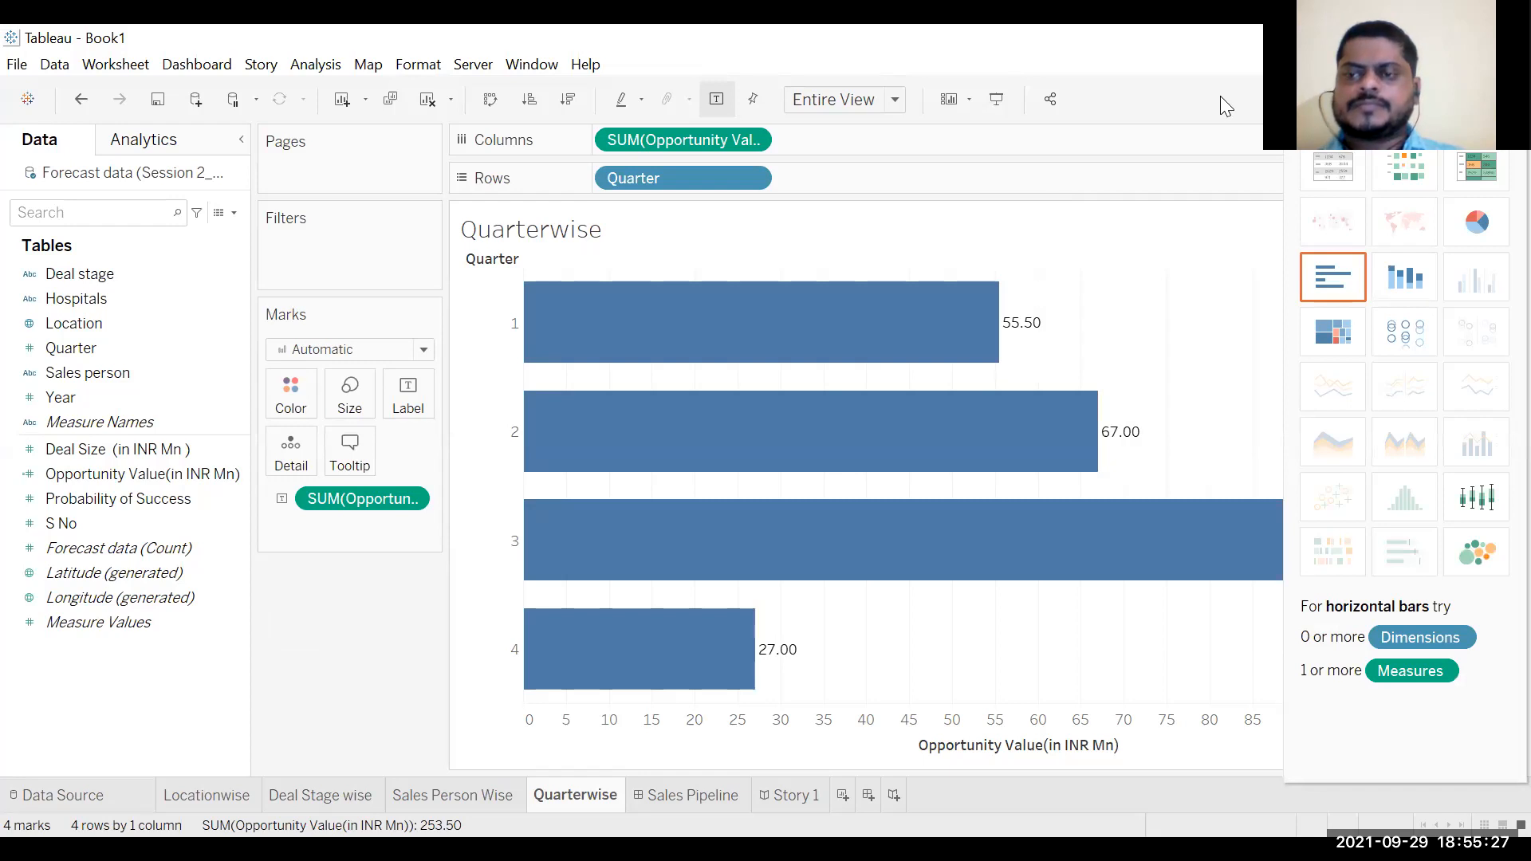
click(1475, 99)
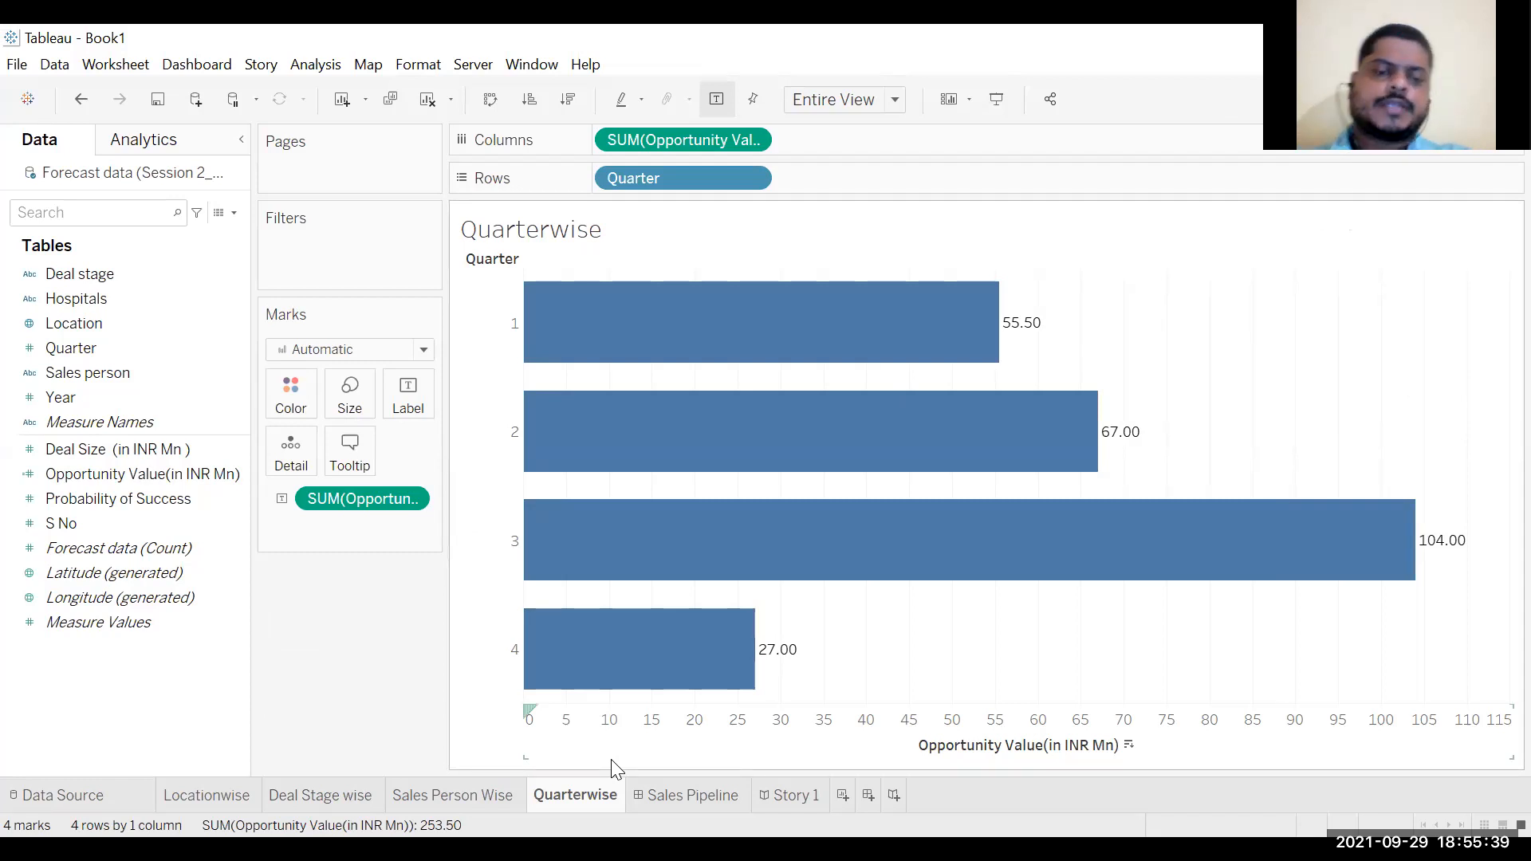
Step: Open the Sales Pipeline dashboard and set its fixed size to PowerPoint (1600 x 900)
mouse_move(666, 794)
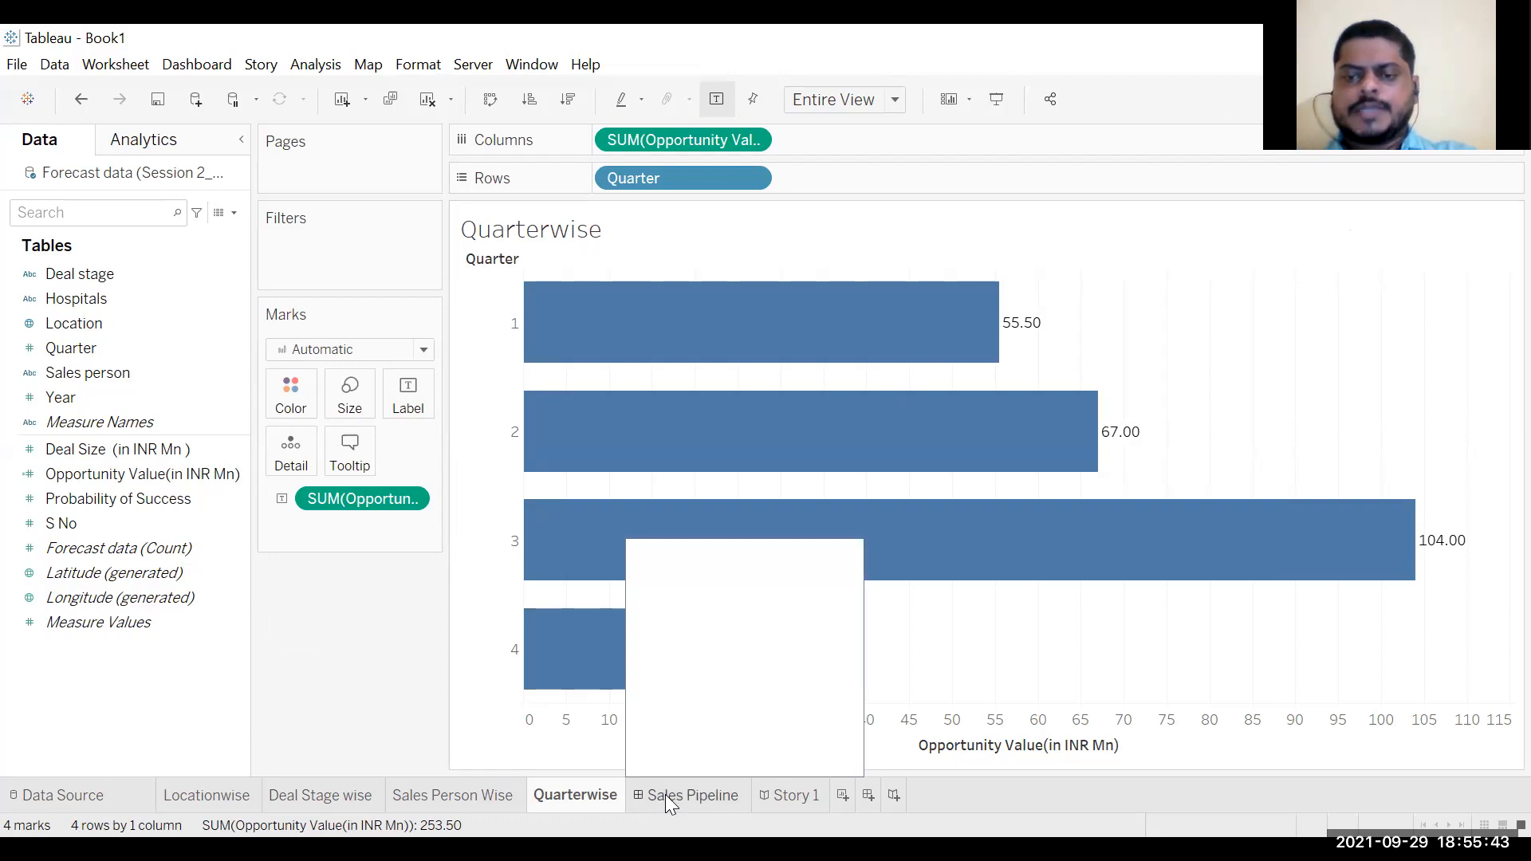
click(665, 795)
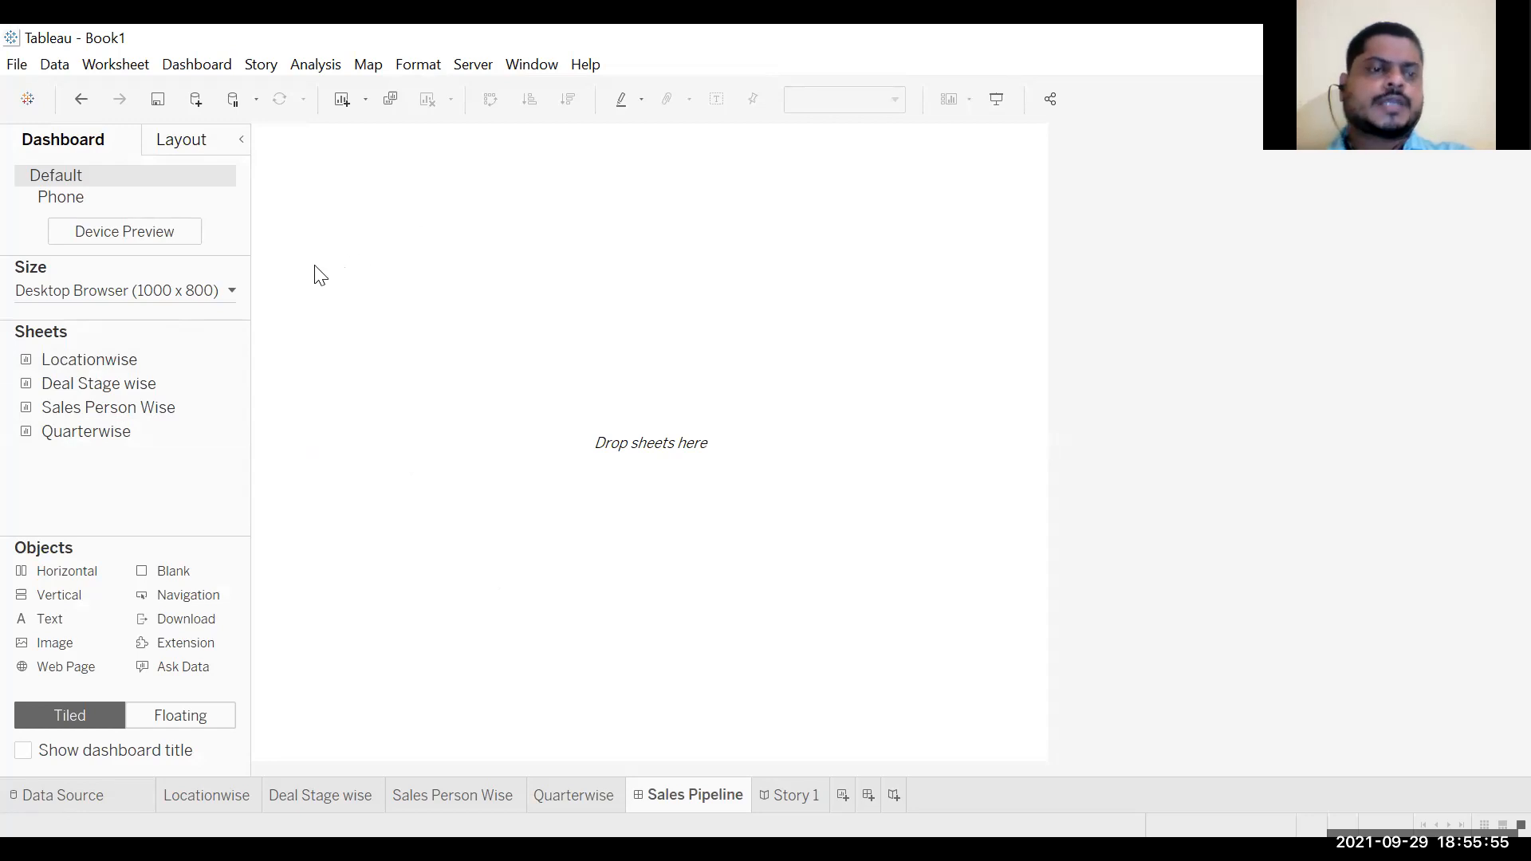
click(233, 294)
click(233, 360)
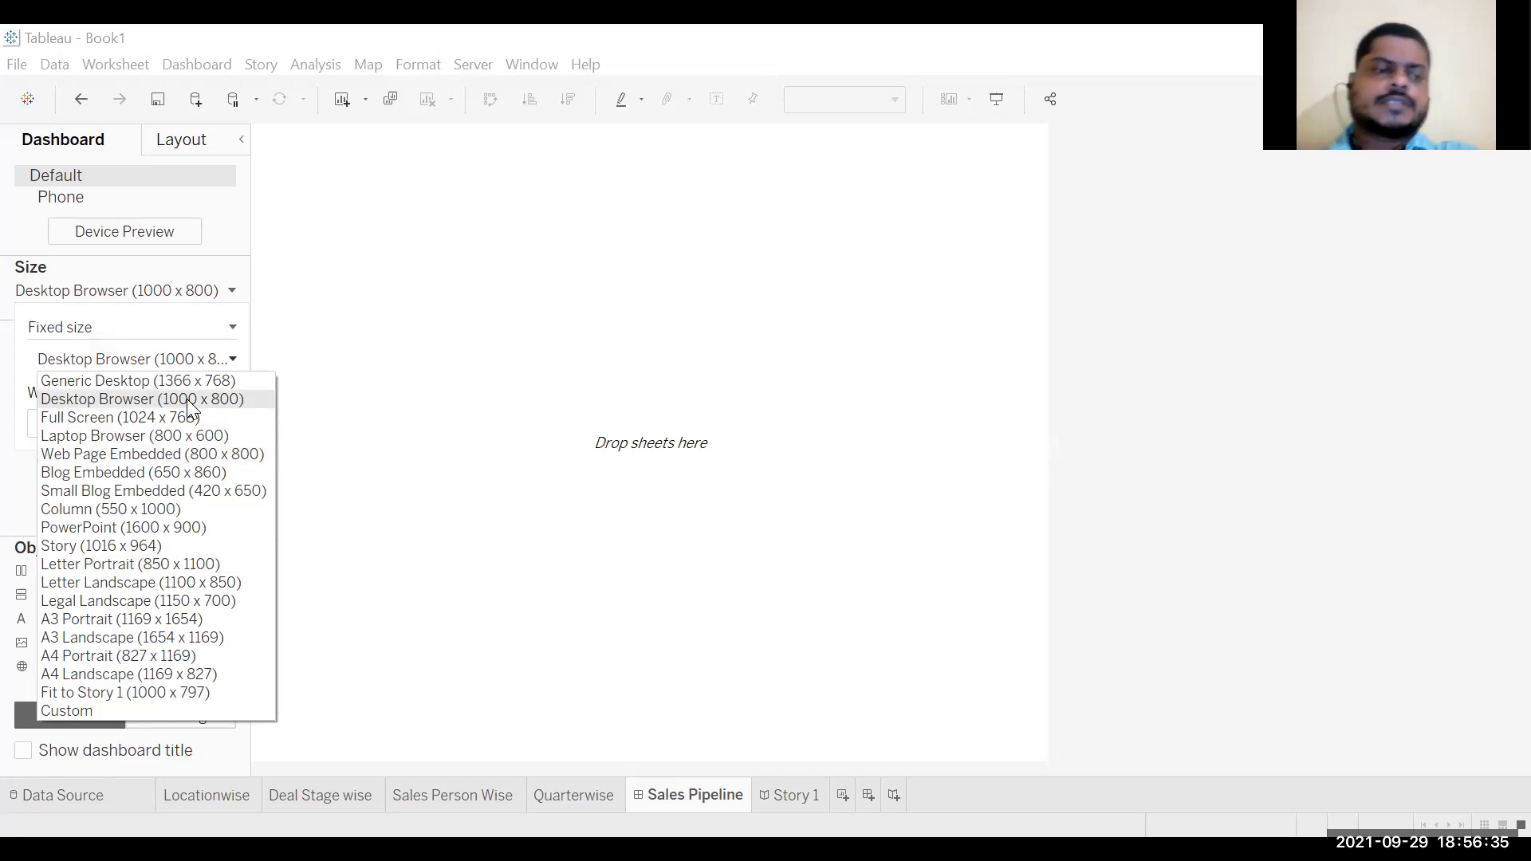
click(221, 520)
Step: Set the Sales Pipeline dashboard's size to Automatic
click(230, 327)
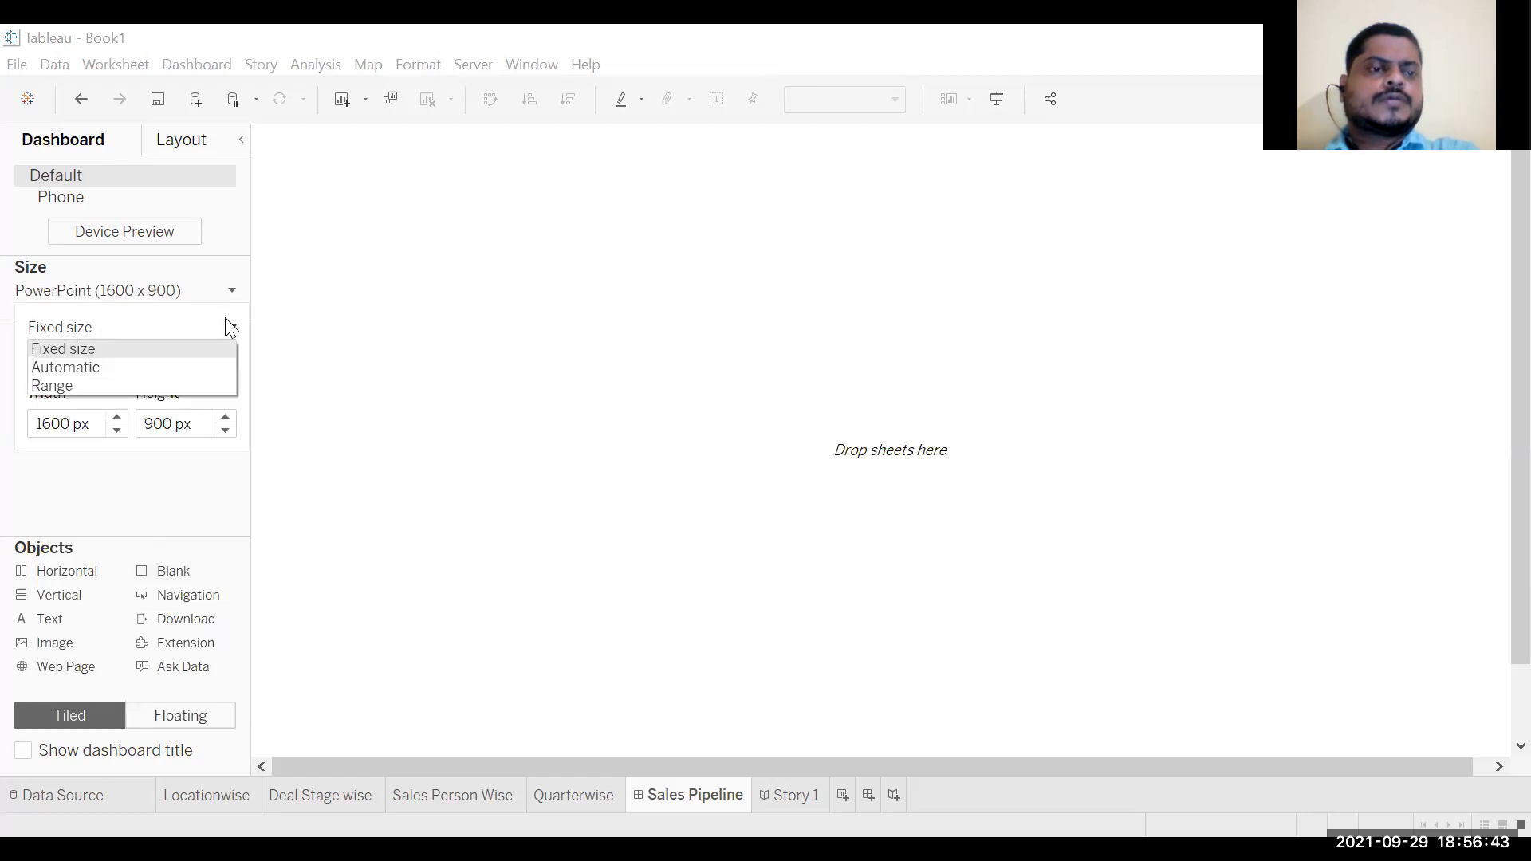
click(224, 365)
click(292, 479)
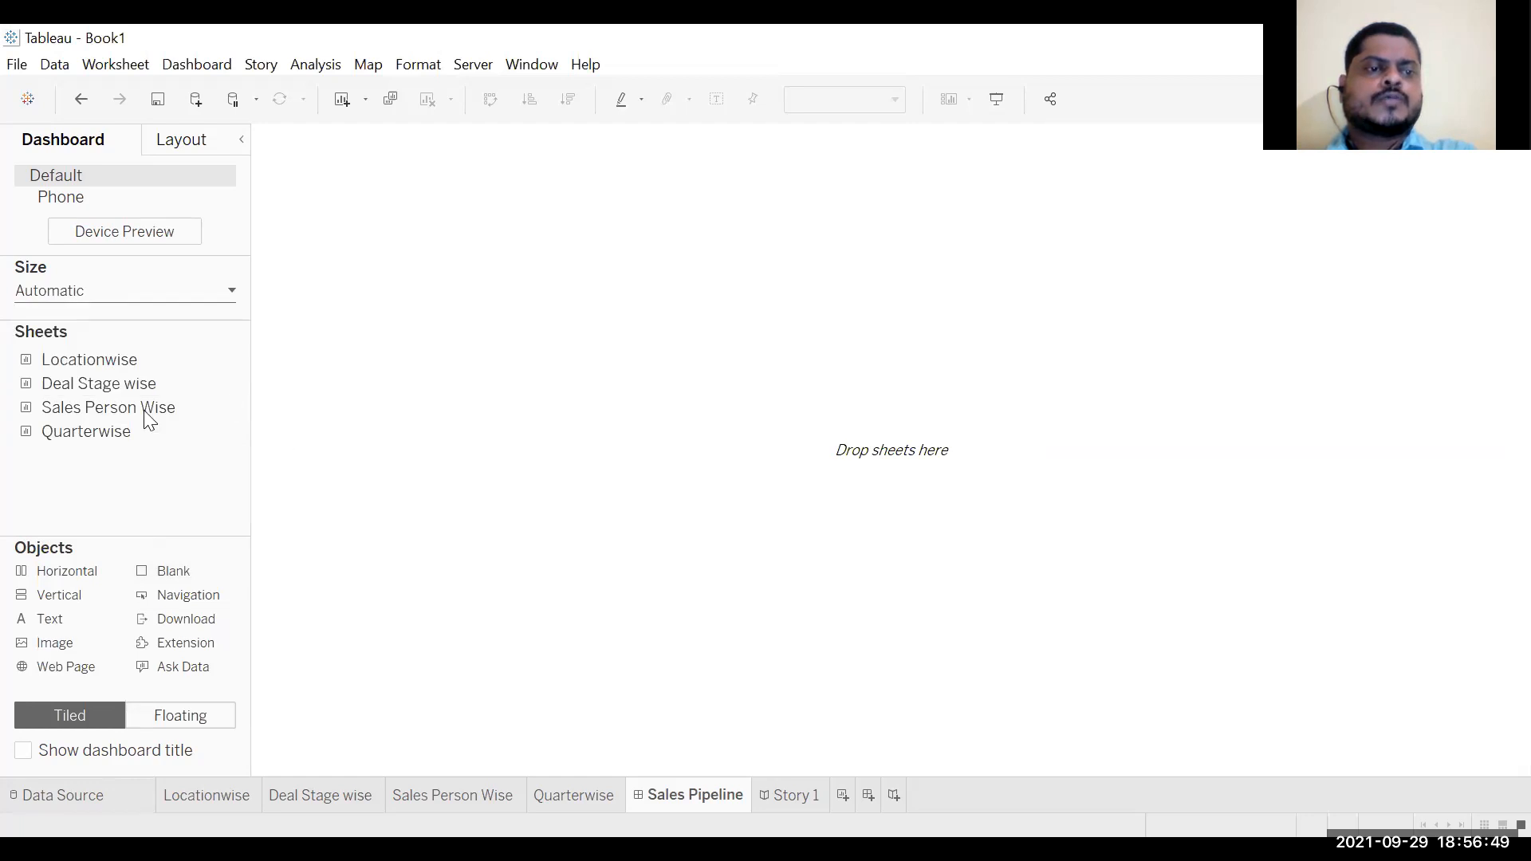
Step: Place the Locationwise sheet on the empty Sales Pipeline dashboard and check its layout settings
mouse_move(116, 363)
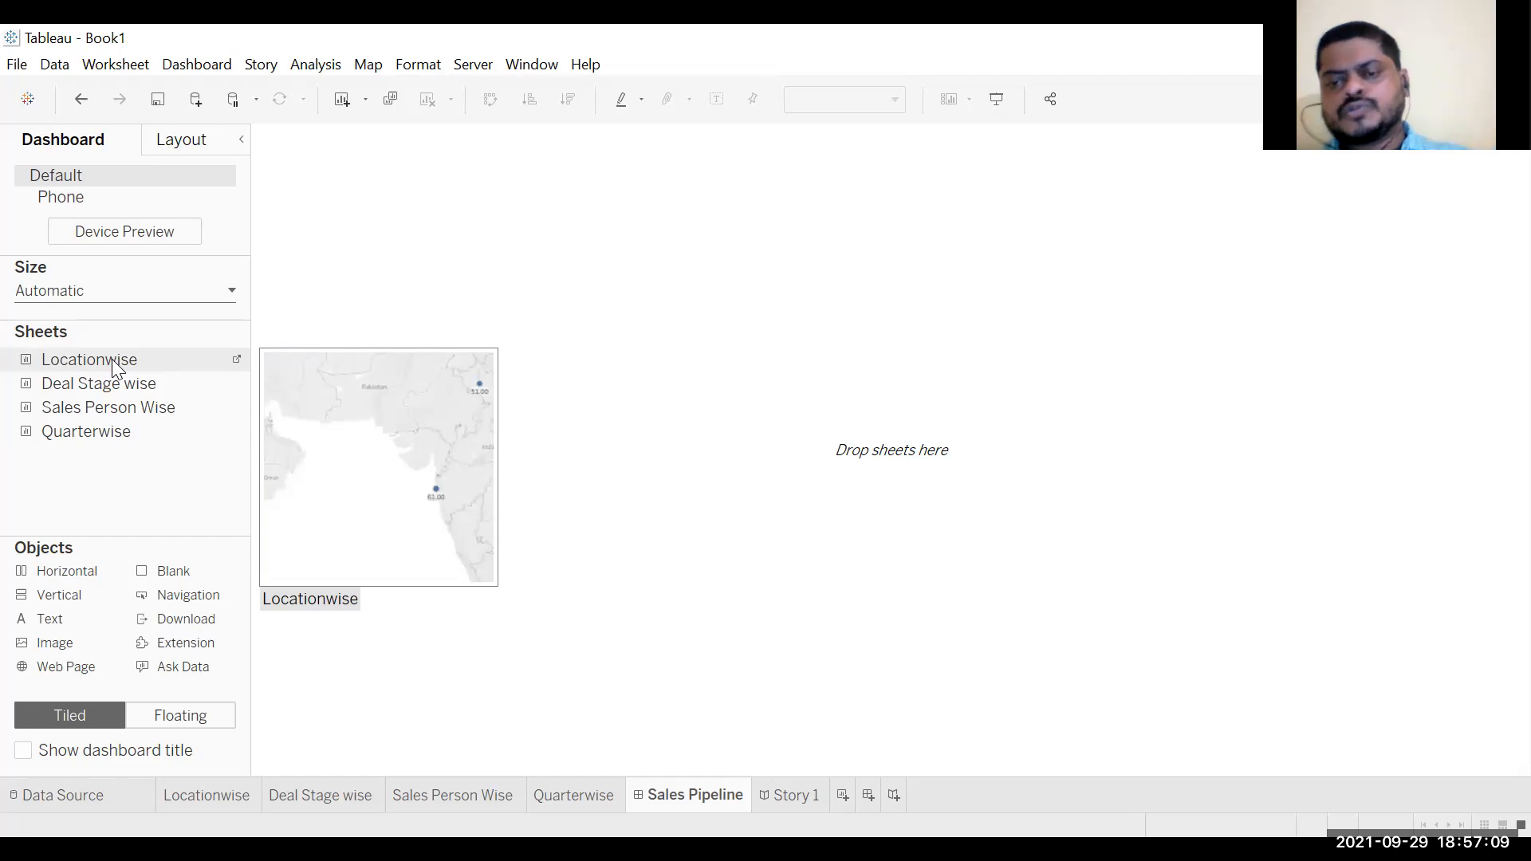
drag(114, 361, 441, 271)
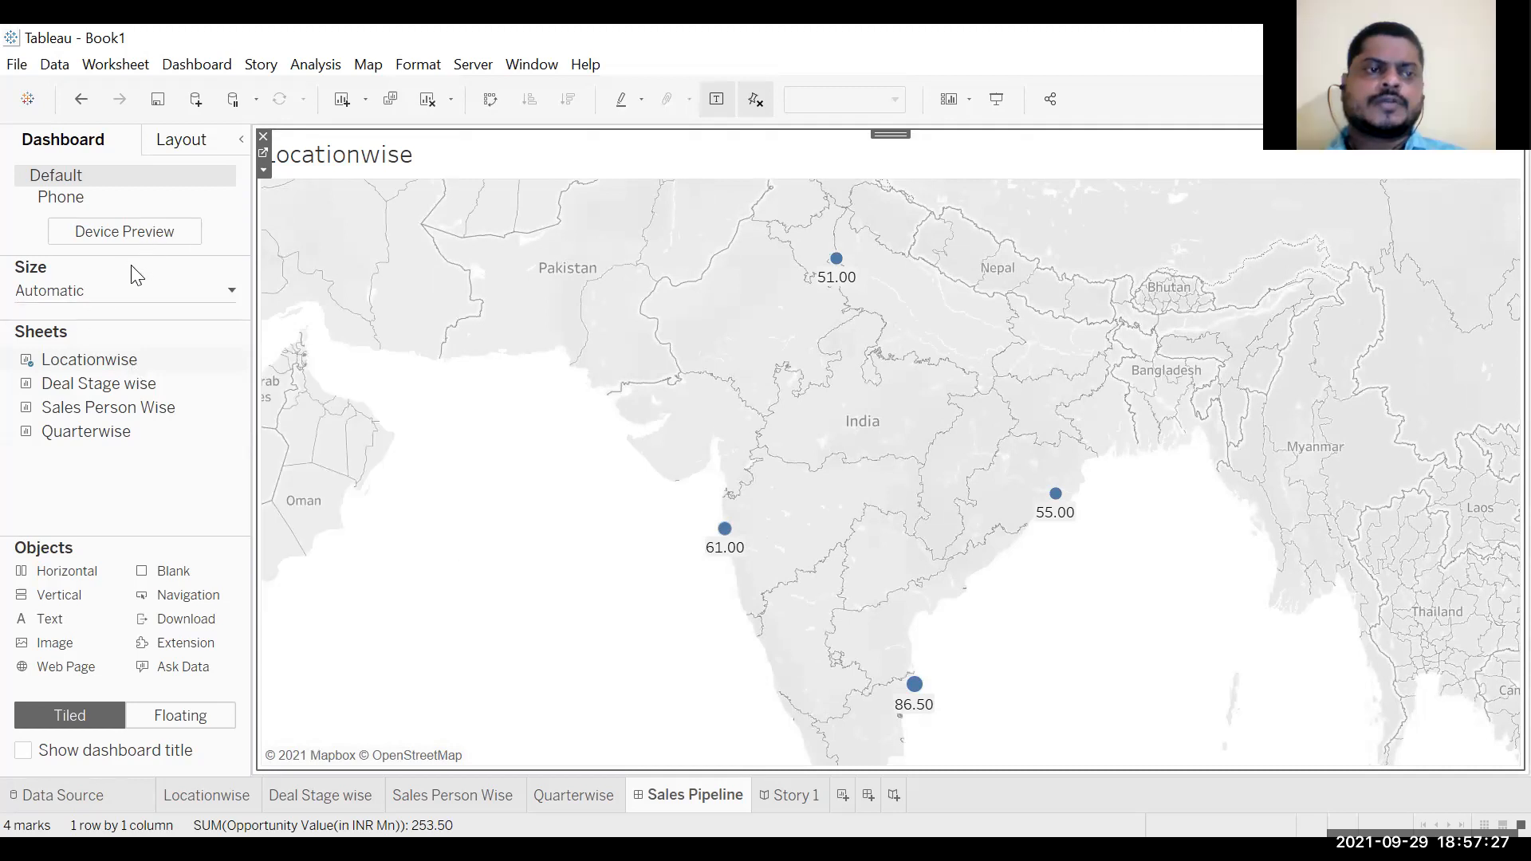
click(180, 144)
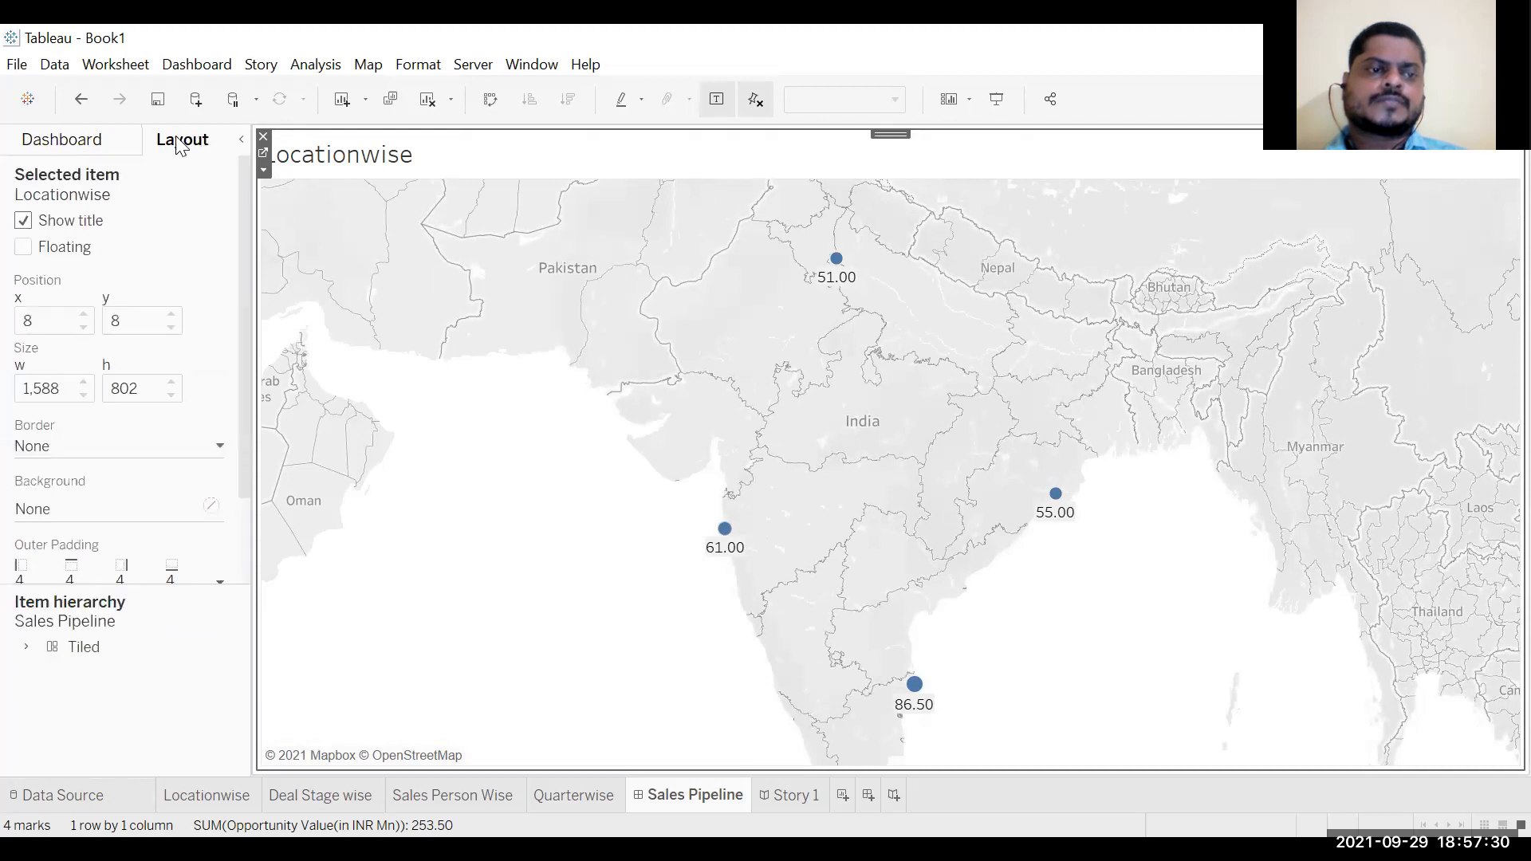
click(102, 149)
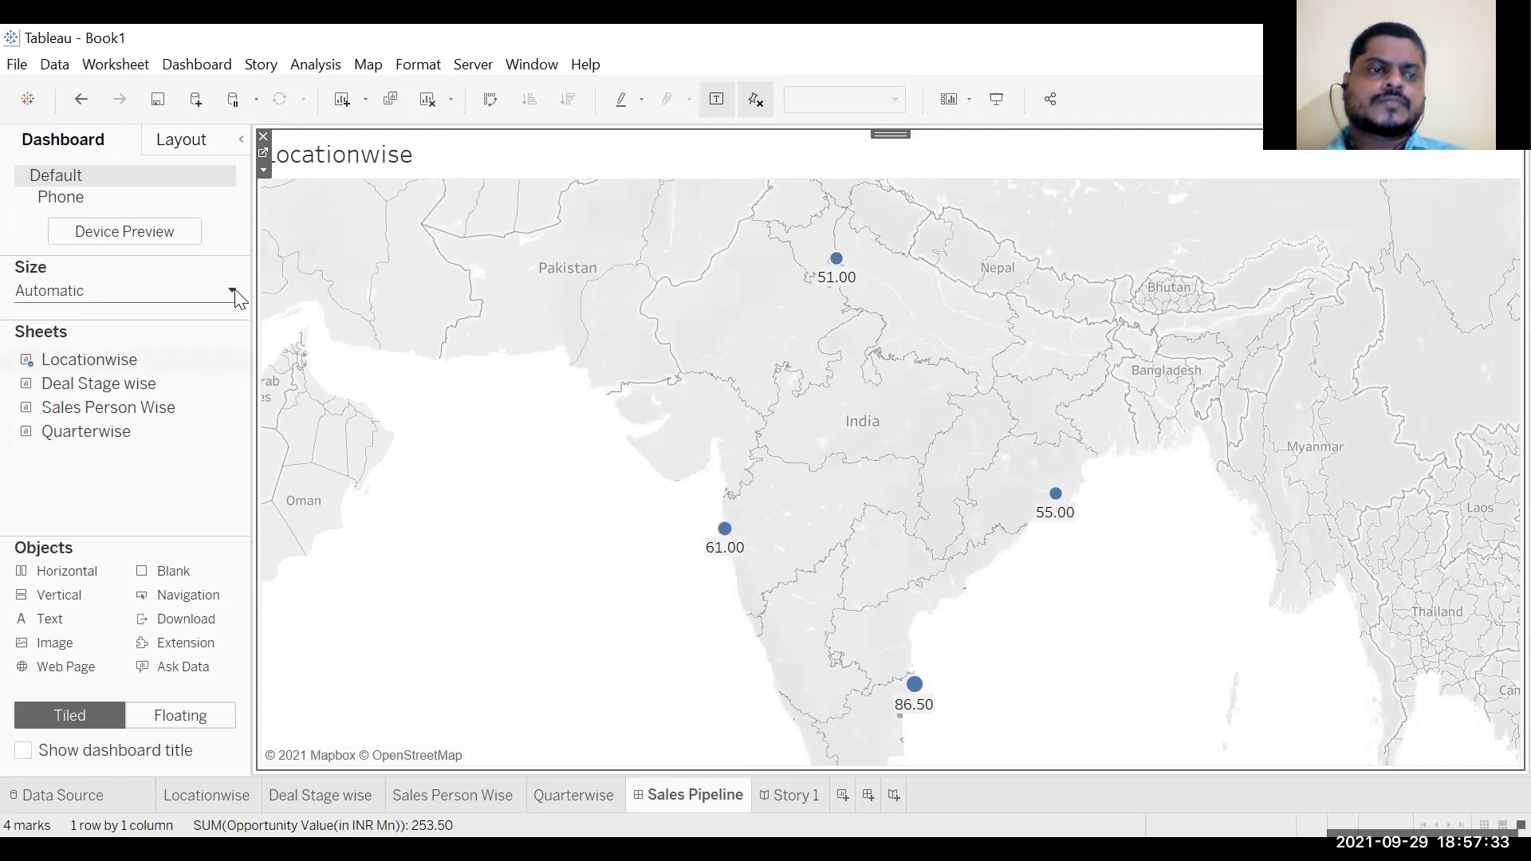
Step: Switch the Sales Pipeline dashboard from automatic sizing to Fixed size
click(212, 295)
click(254, 334)
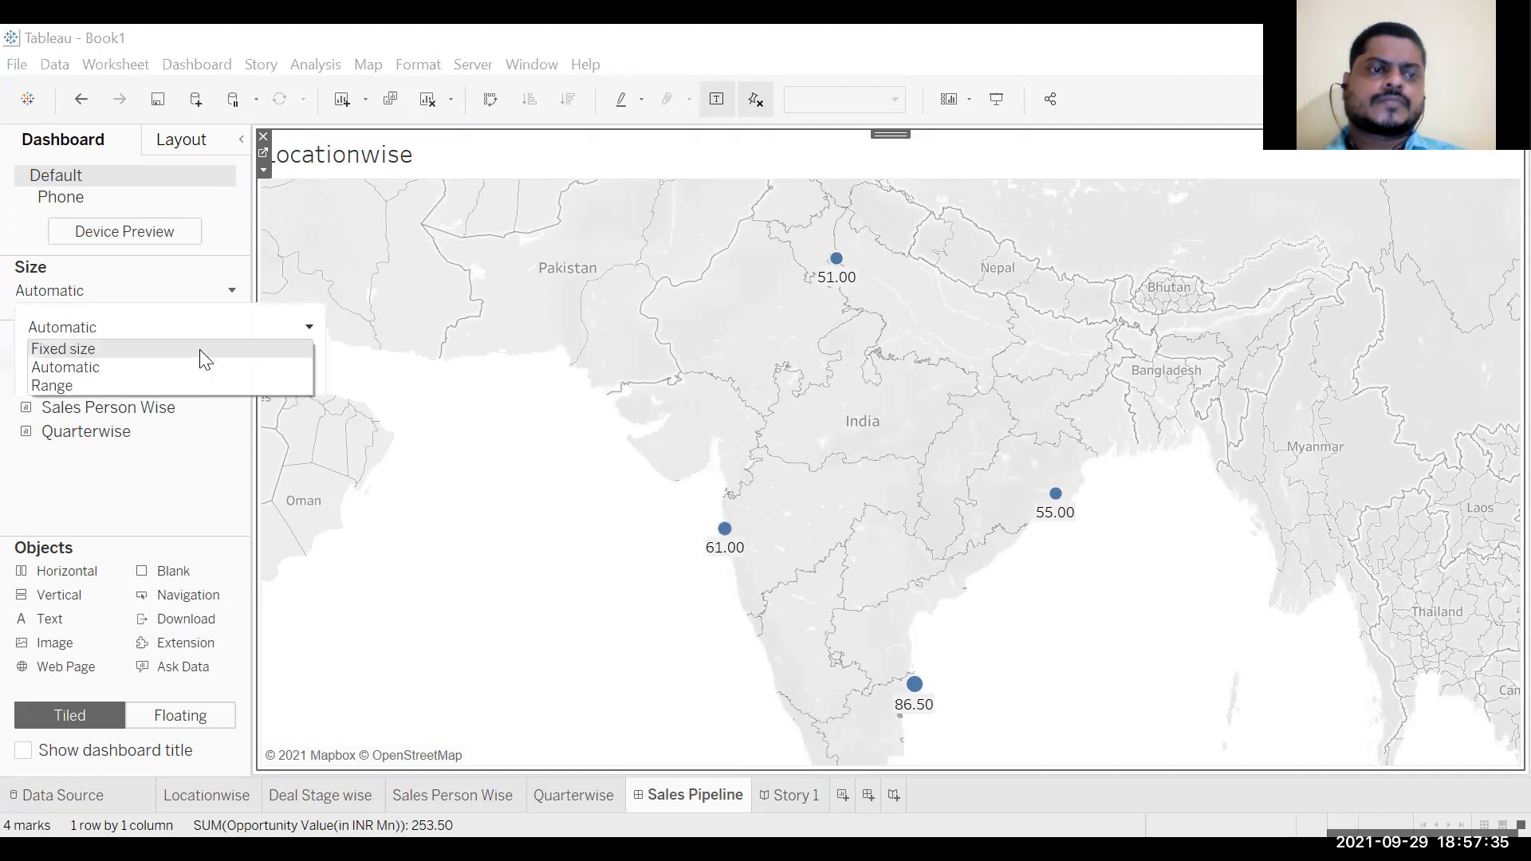
click(200, 349)
click(224, 295)
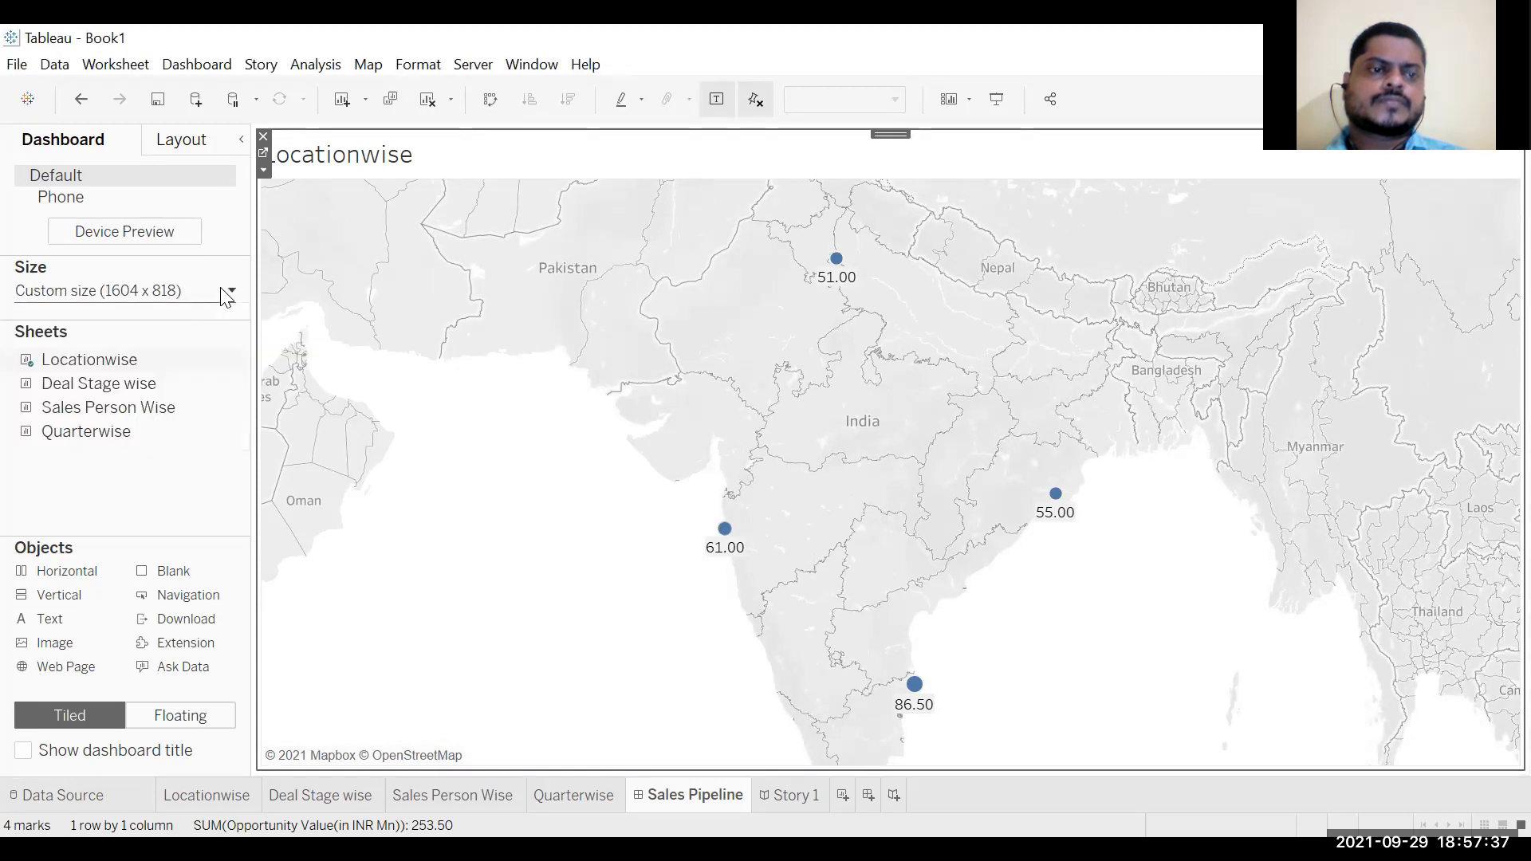
Step: Switch the Sales Pipeline dashboard's sizing to Range
click(230, 297)
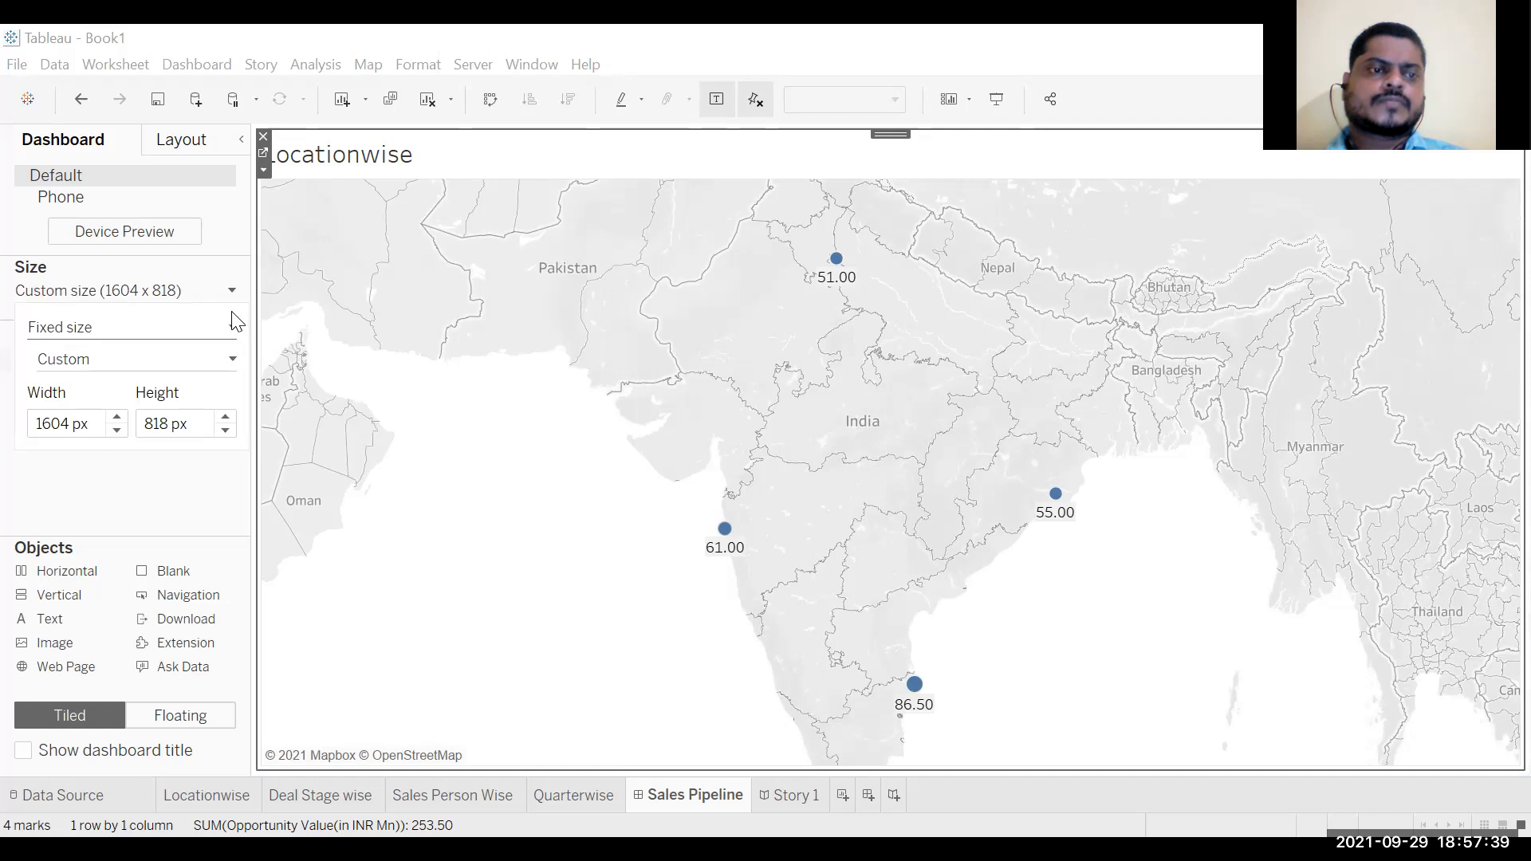
click(232, 317)
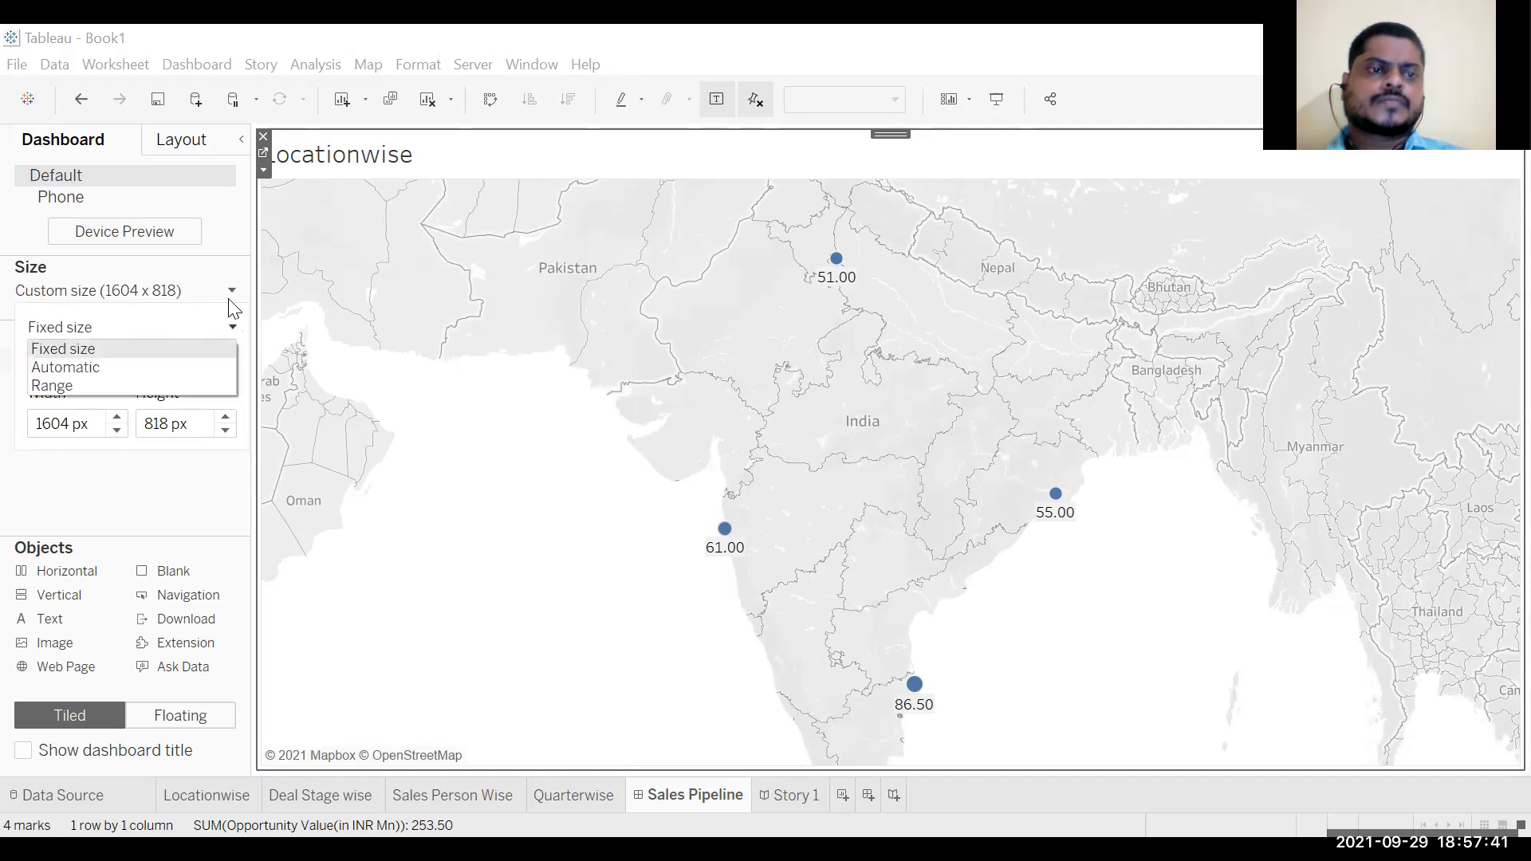
click(232, 300)
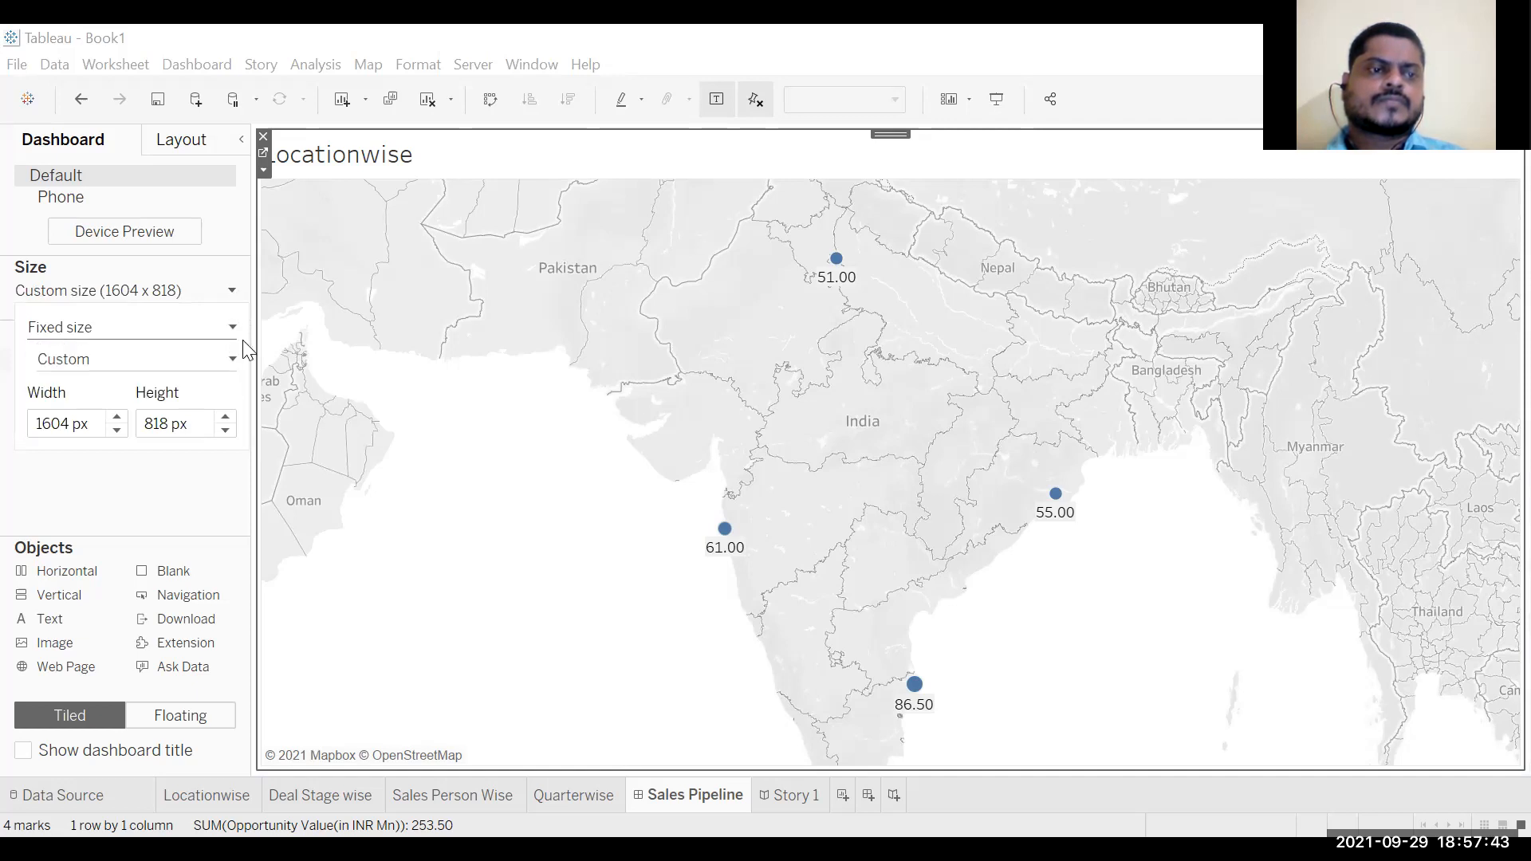
click(235, 330)
click(197, 382)
click(234, 292)
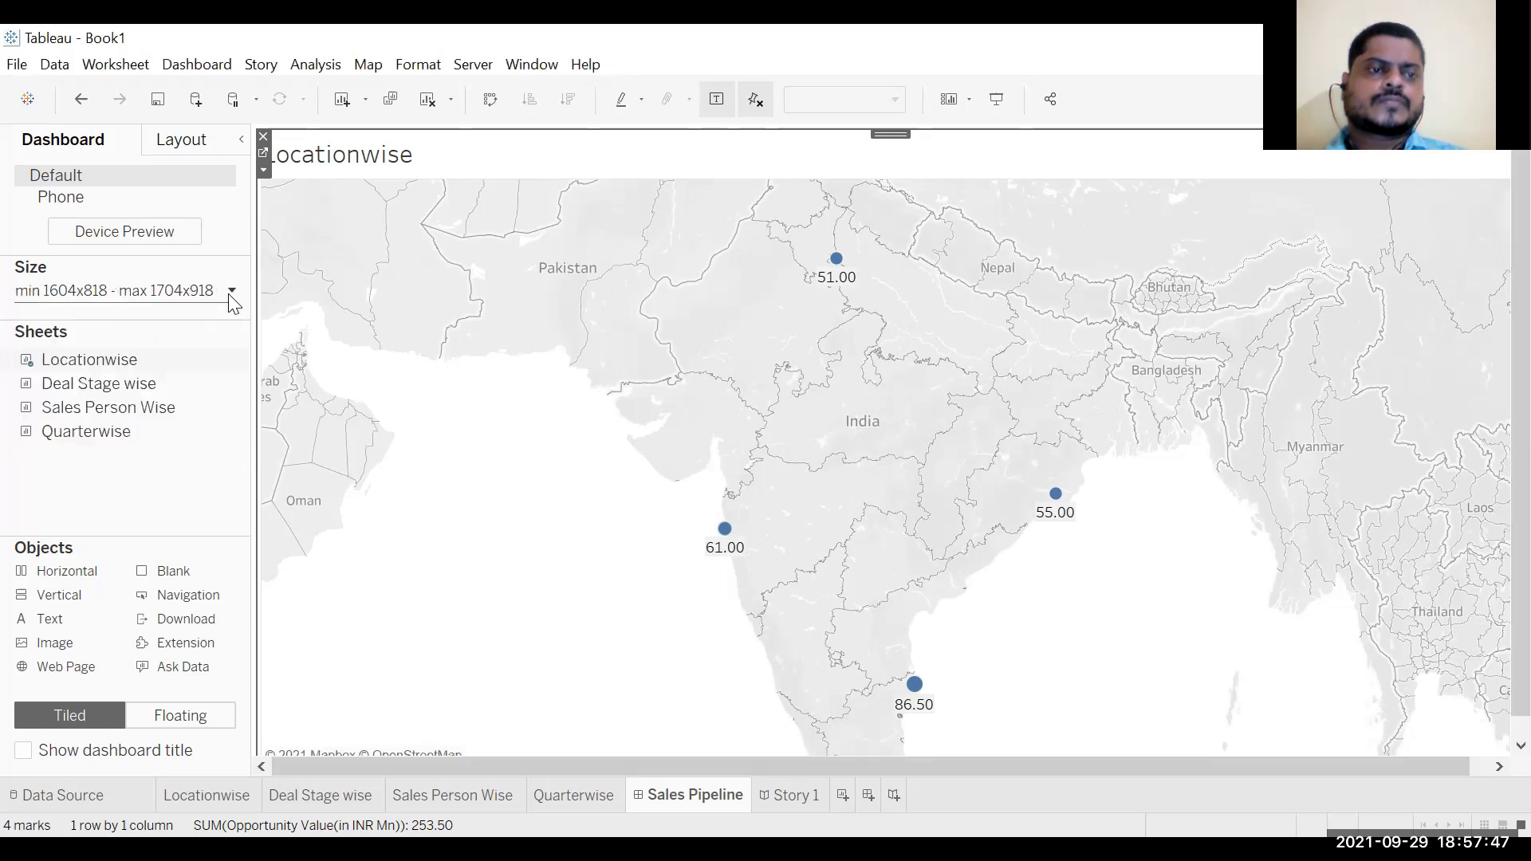
Step: Return the dashboard holding the Locationwise map to Fixed size with the PowerPoint (1600 x 900) preset
click(233, 295)
click(232, 295)
click(233, 296)
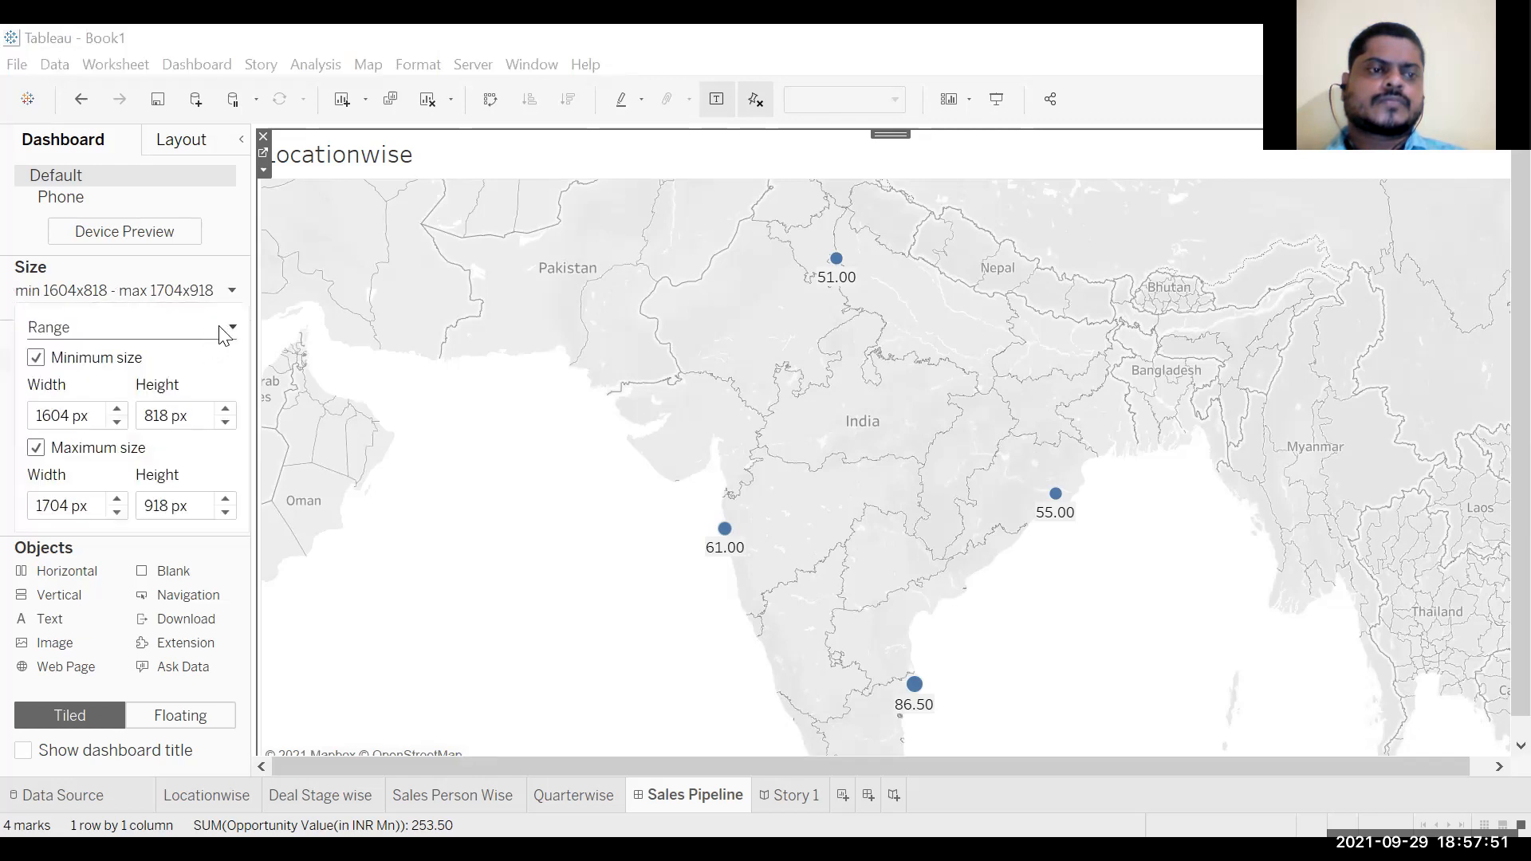
click(230, 330)
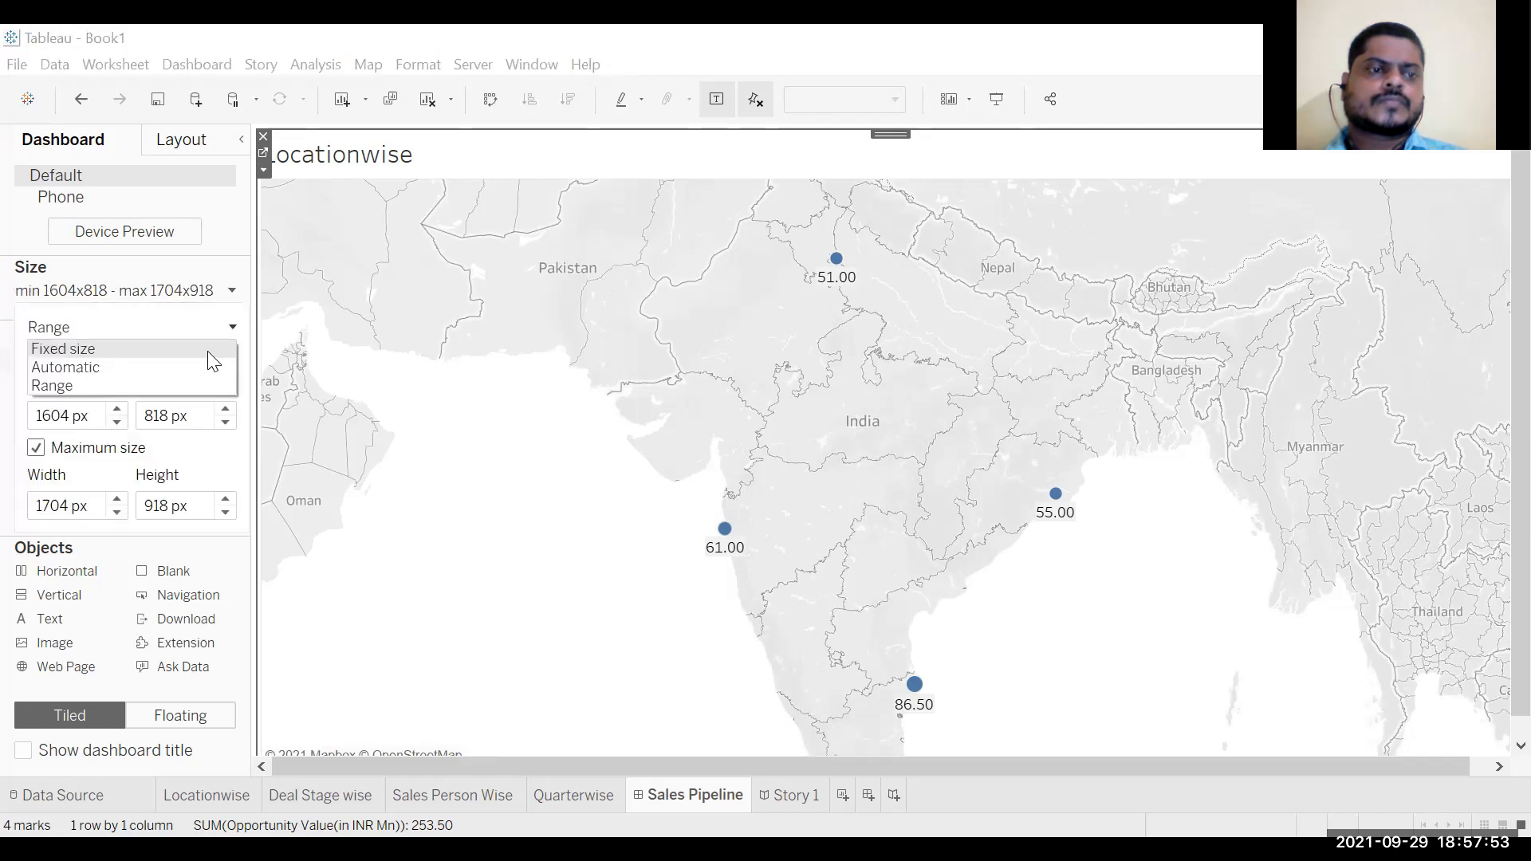
click(208, 352)
click(232, 360)
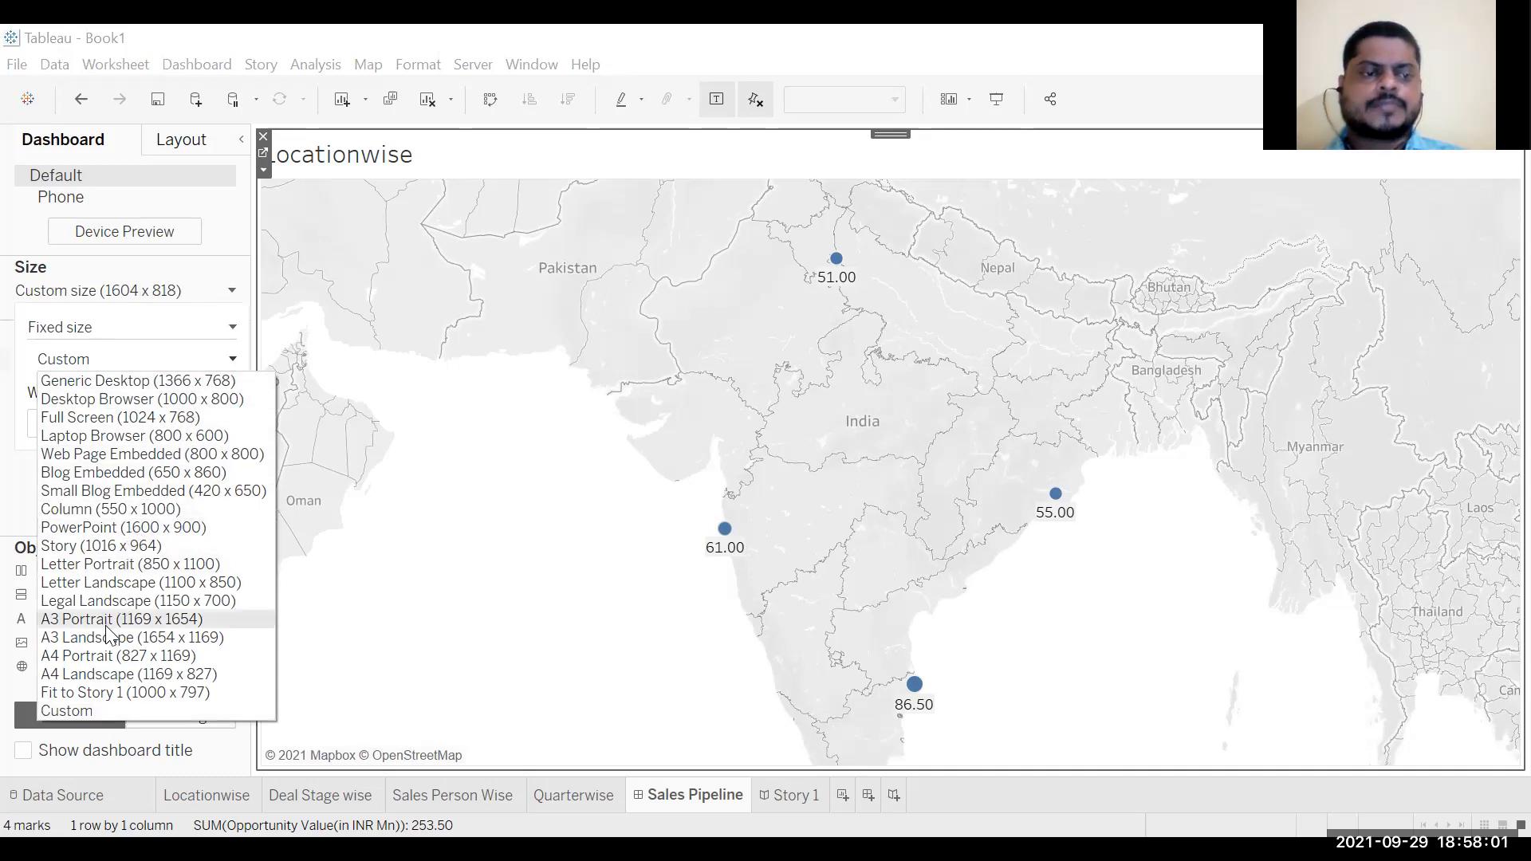
click(156, 529)
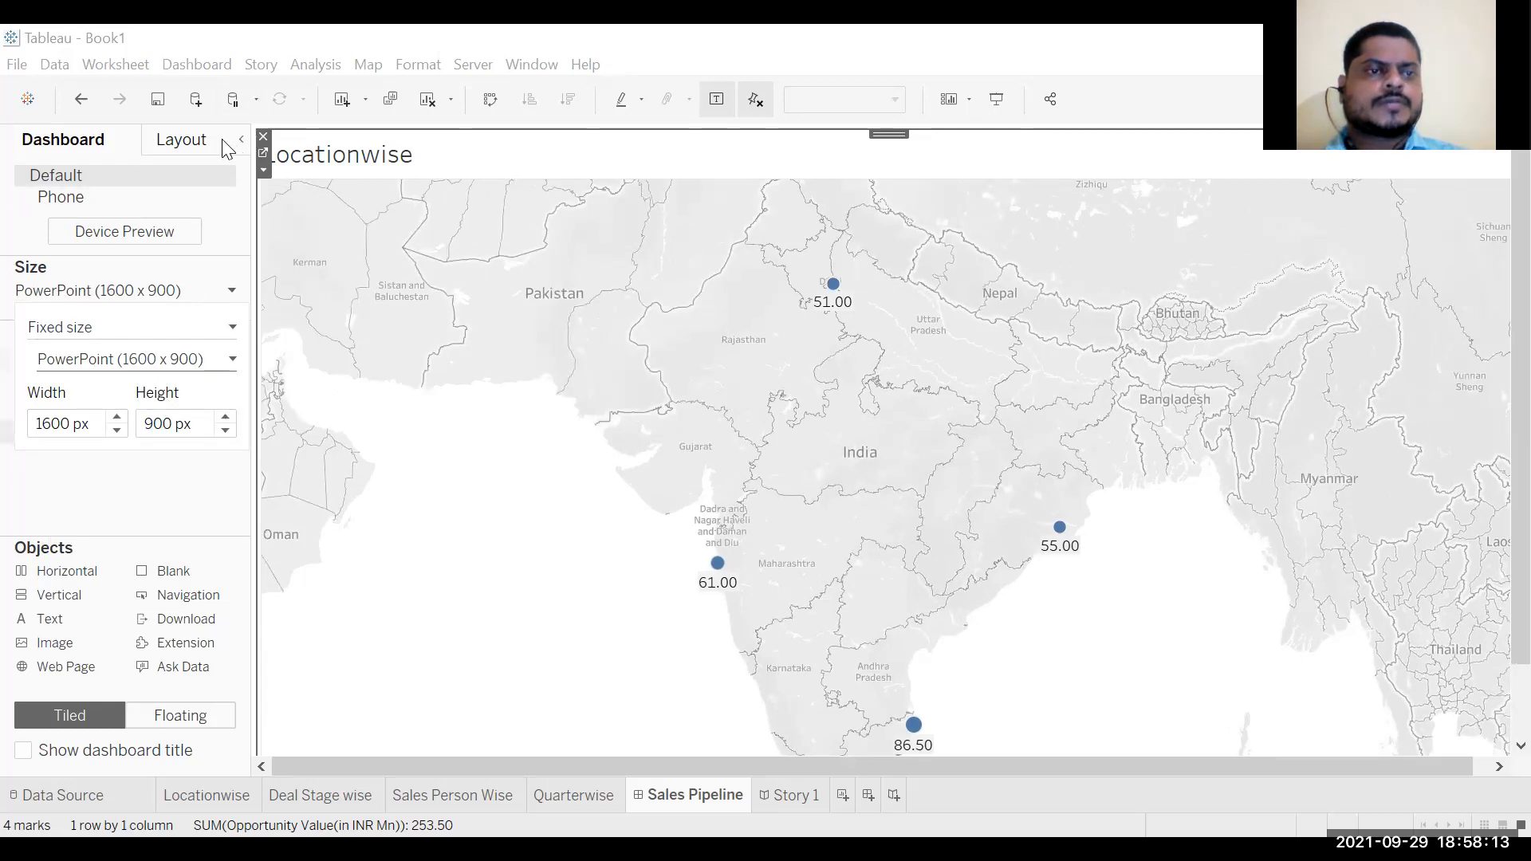
click(182, 145)
click(93, 145)
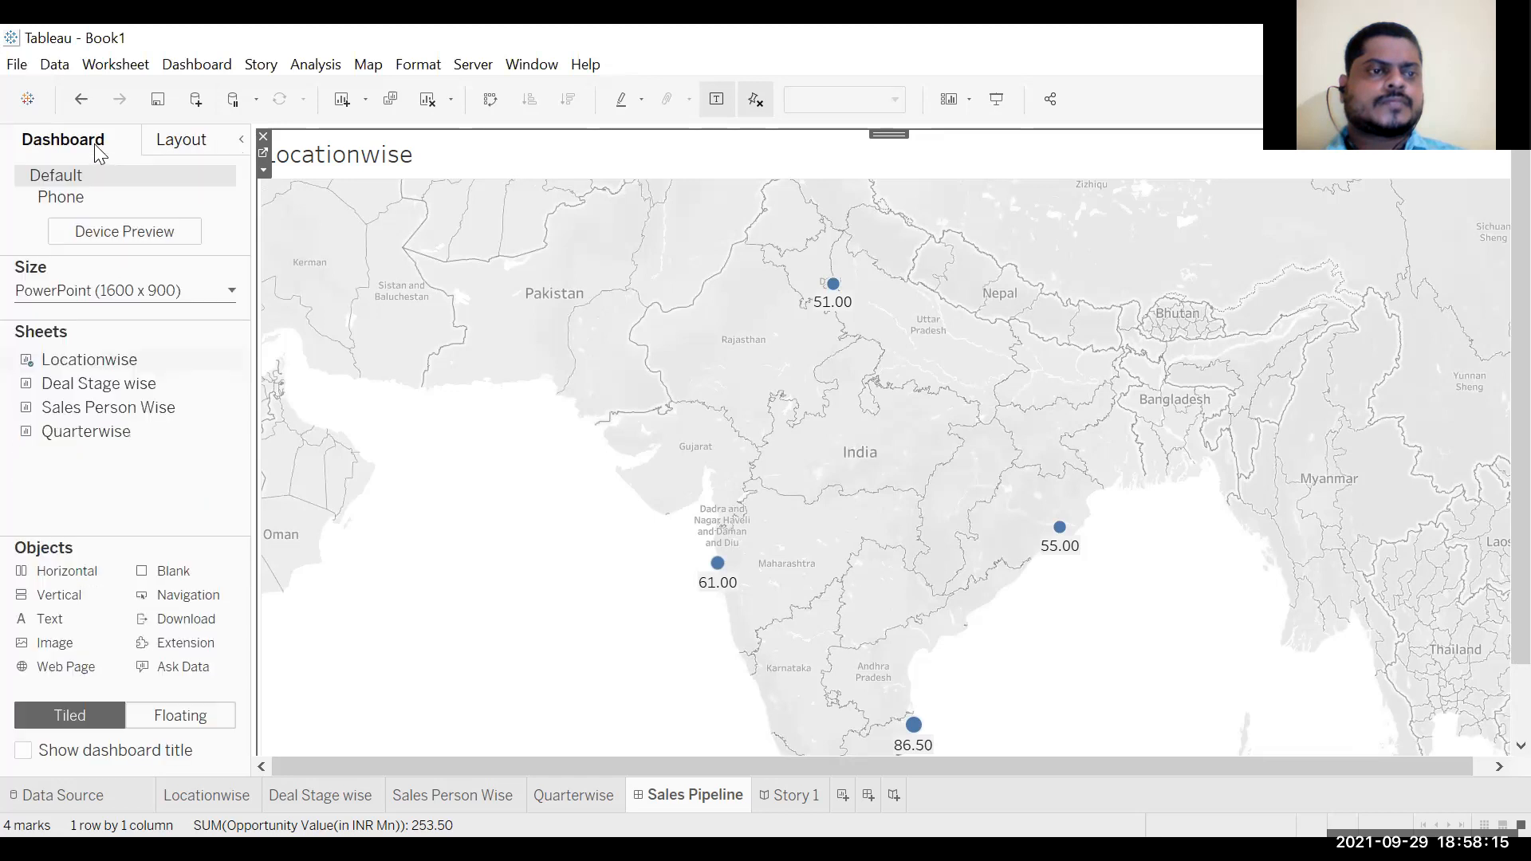
Step: Add the Deal Stage wise sheet on the side before the Locationwise map and narrow its container
drag(88, 359, 421, 383)
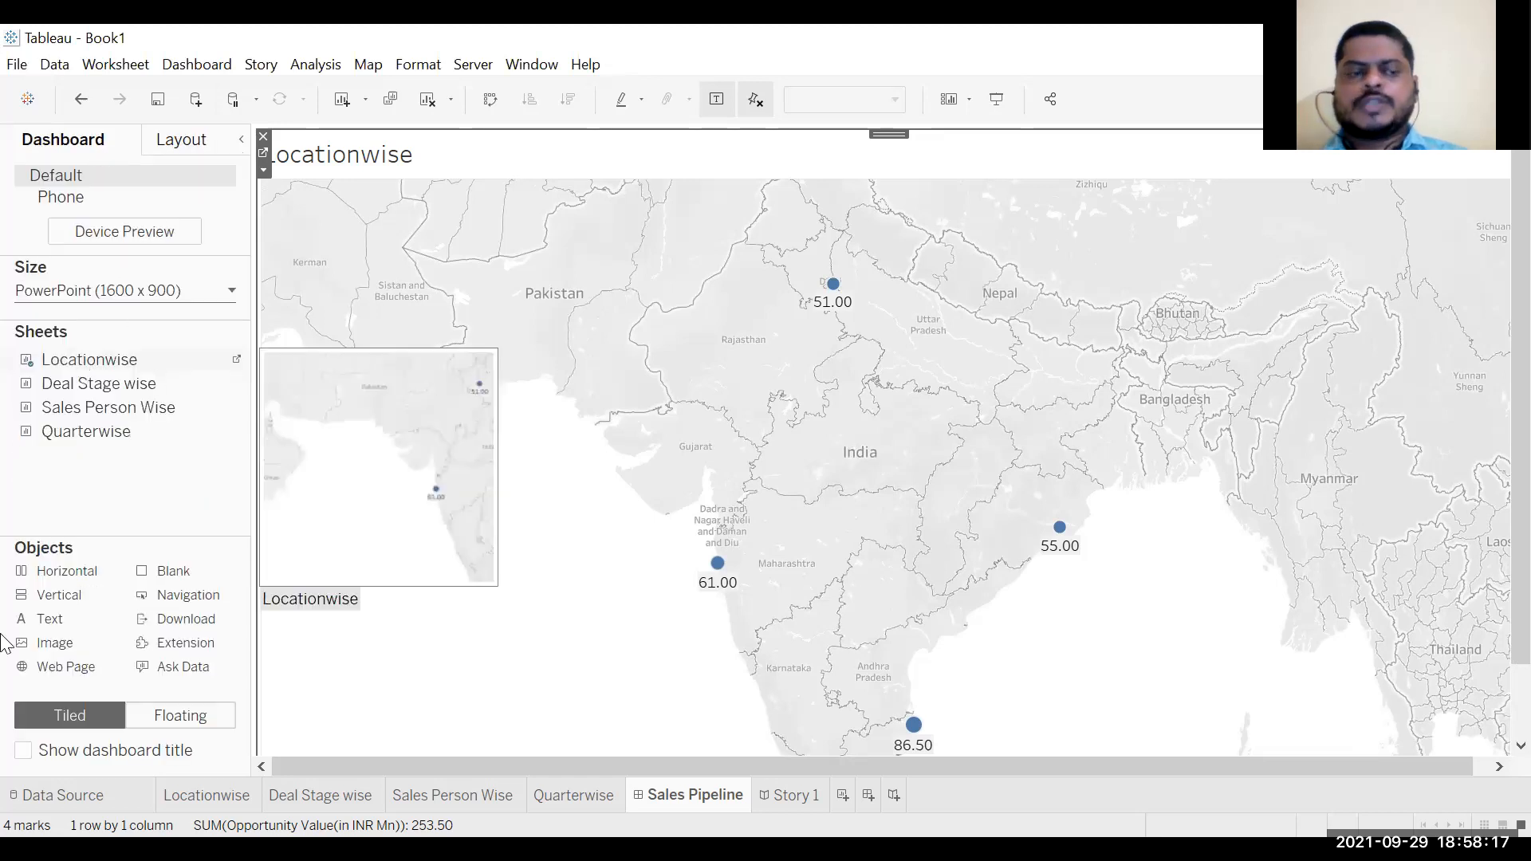
mouse_move(87, 384)
mouse_down()
mouse_move(217, 440)
mouse_move(423, 579)
mouse_up()
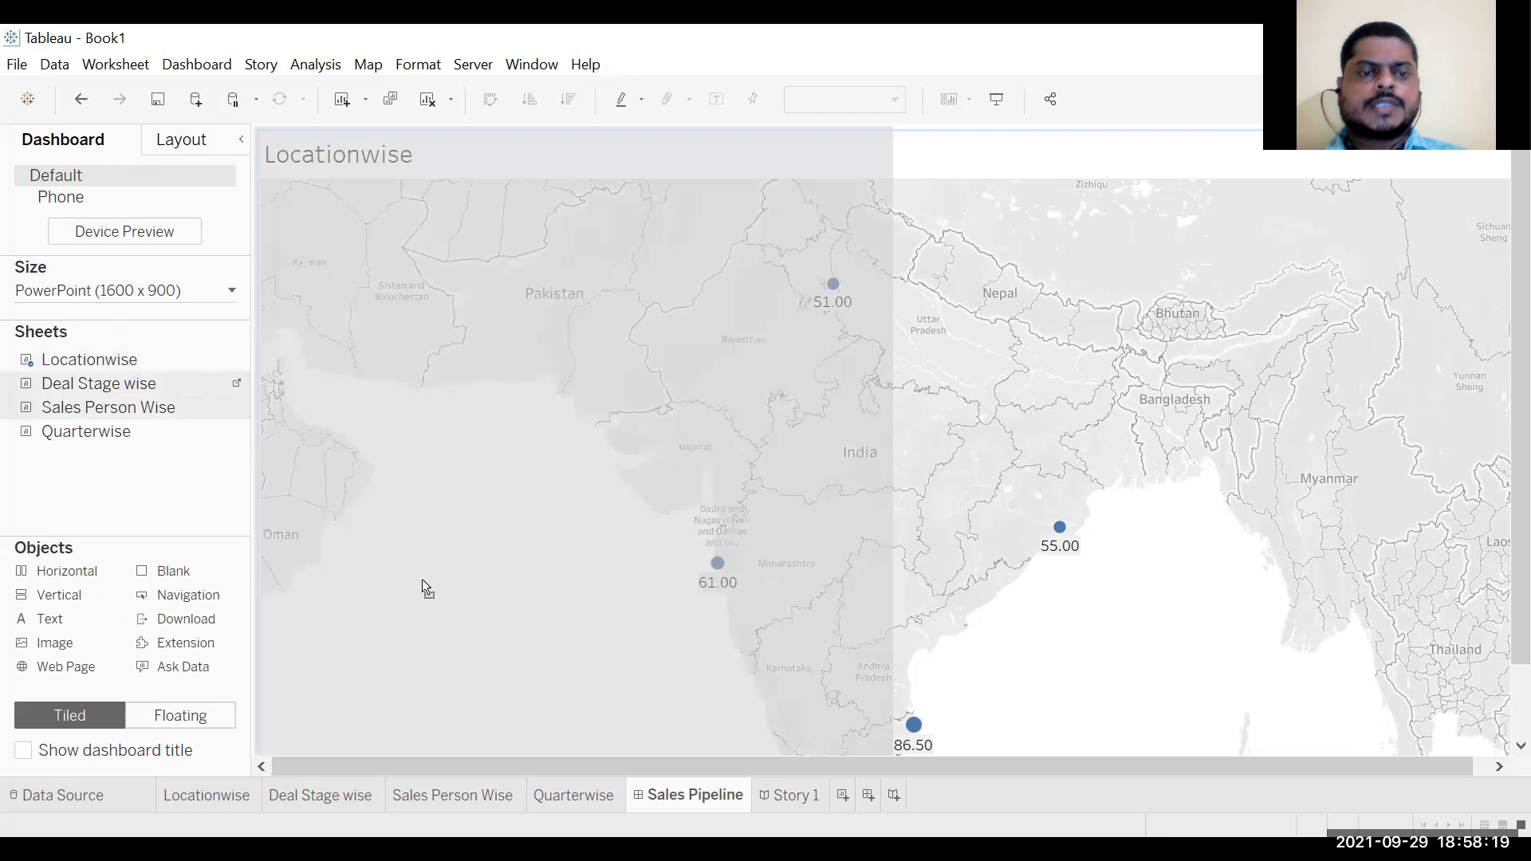
drag(486, 641, 500, 667)
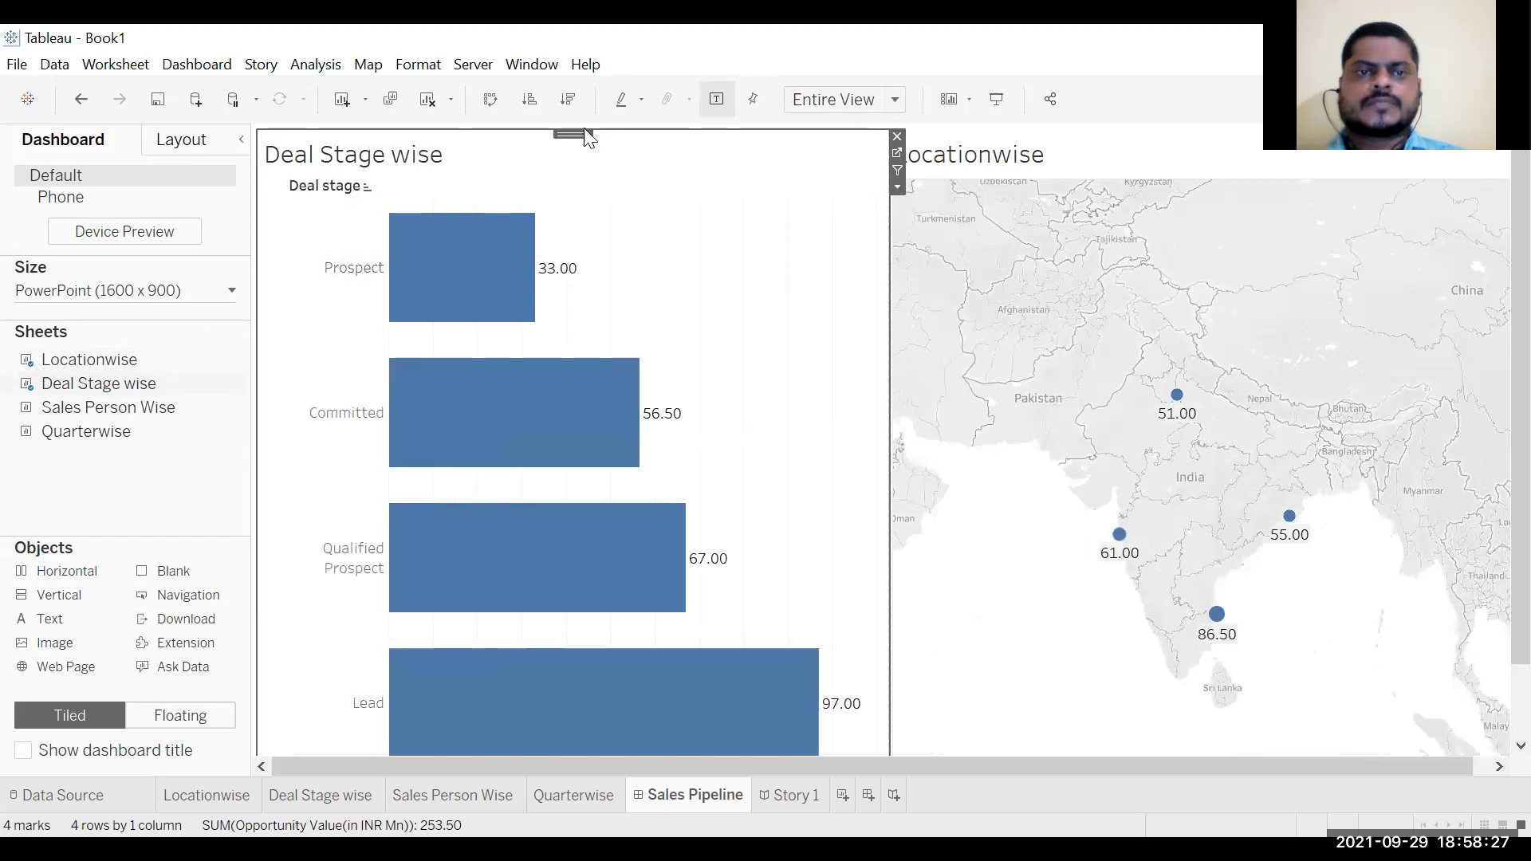
drag(583, 137, 614, 196)
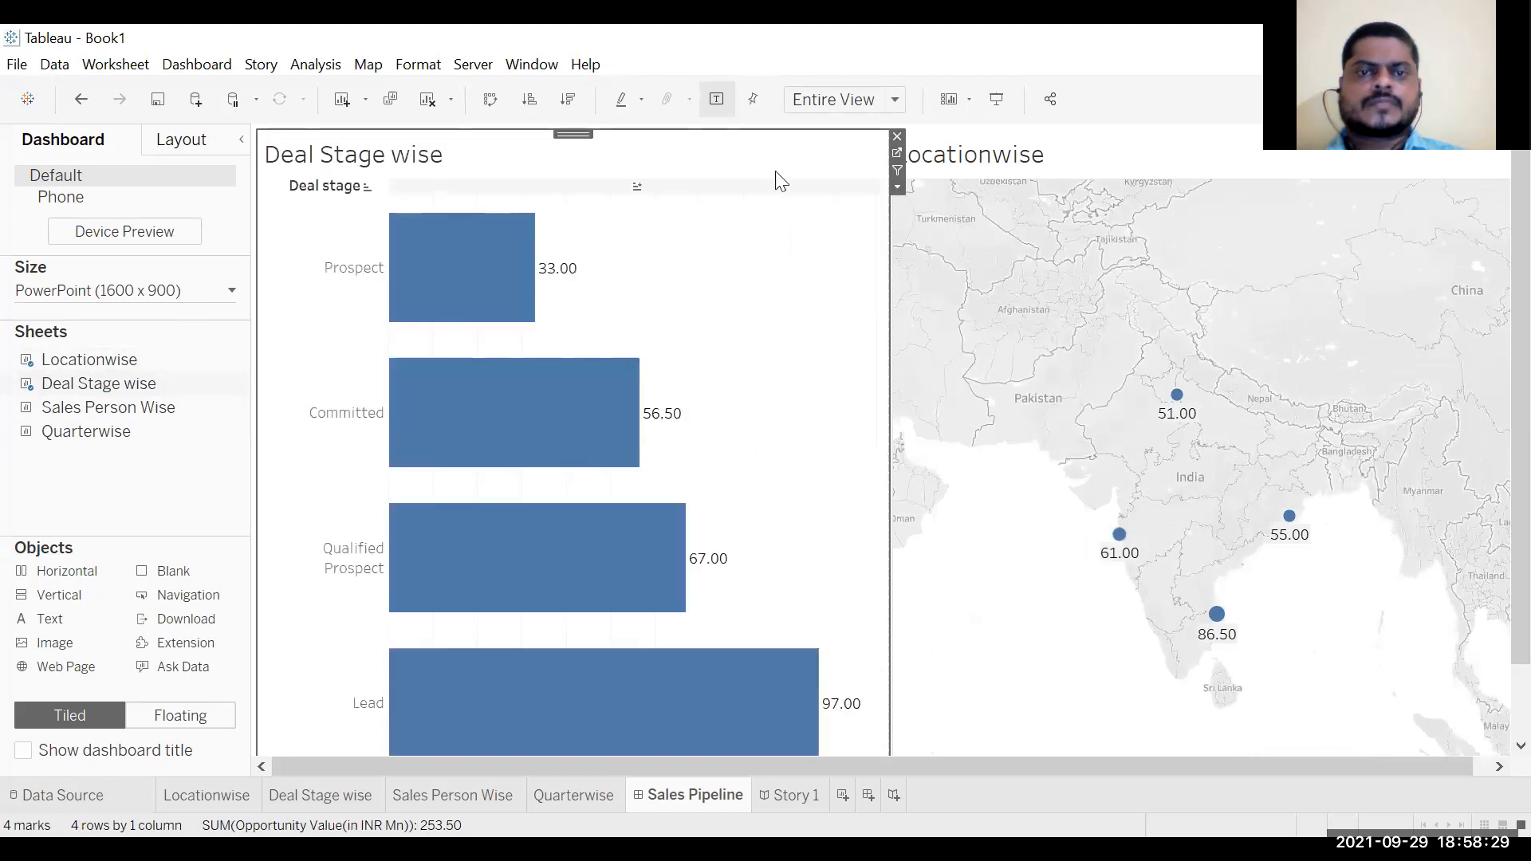
drag(878, 232, 828, 246)
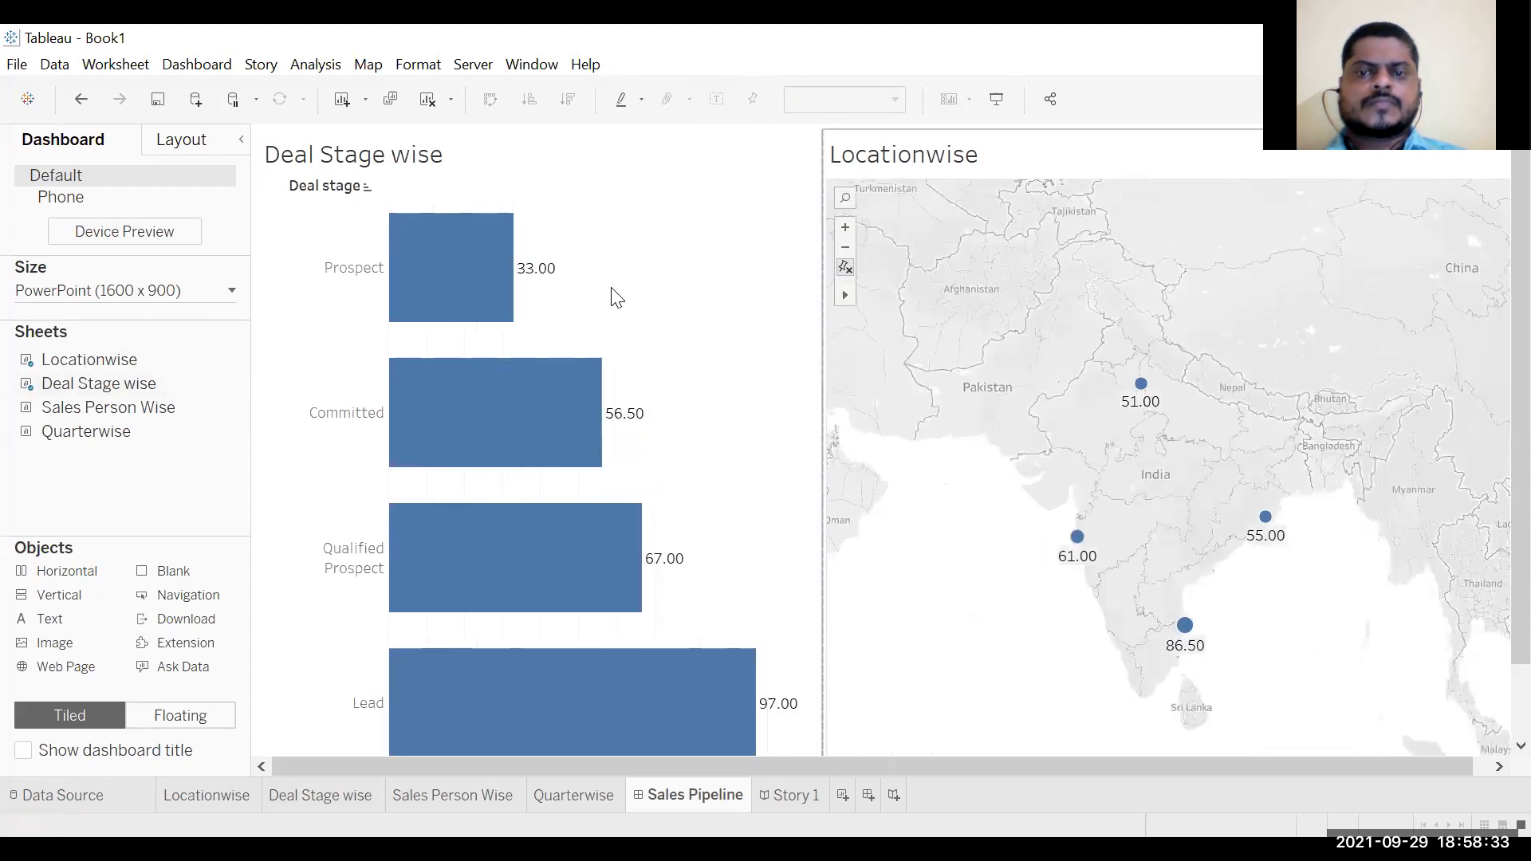
Step: Add the Sales Person Wise sheet below the Locationwise map and the Quarterwise sheet below Deal Stage wise
drag(70, 419, 923, 489)
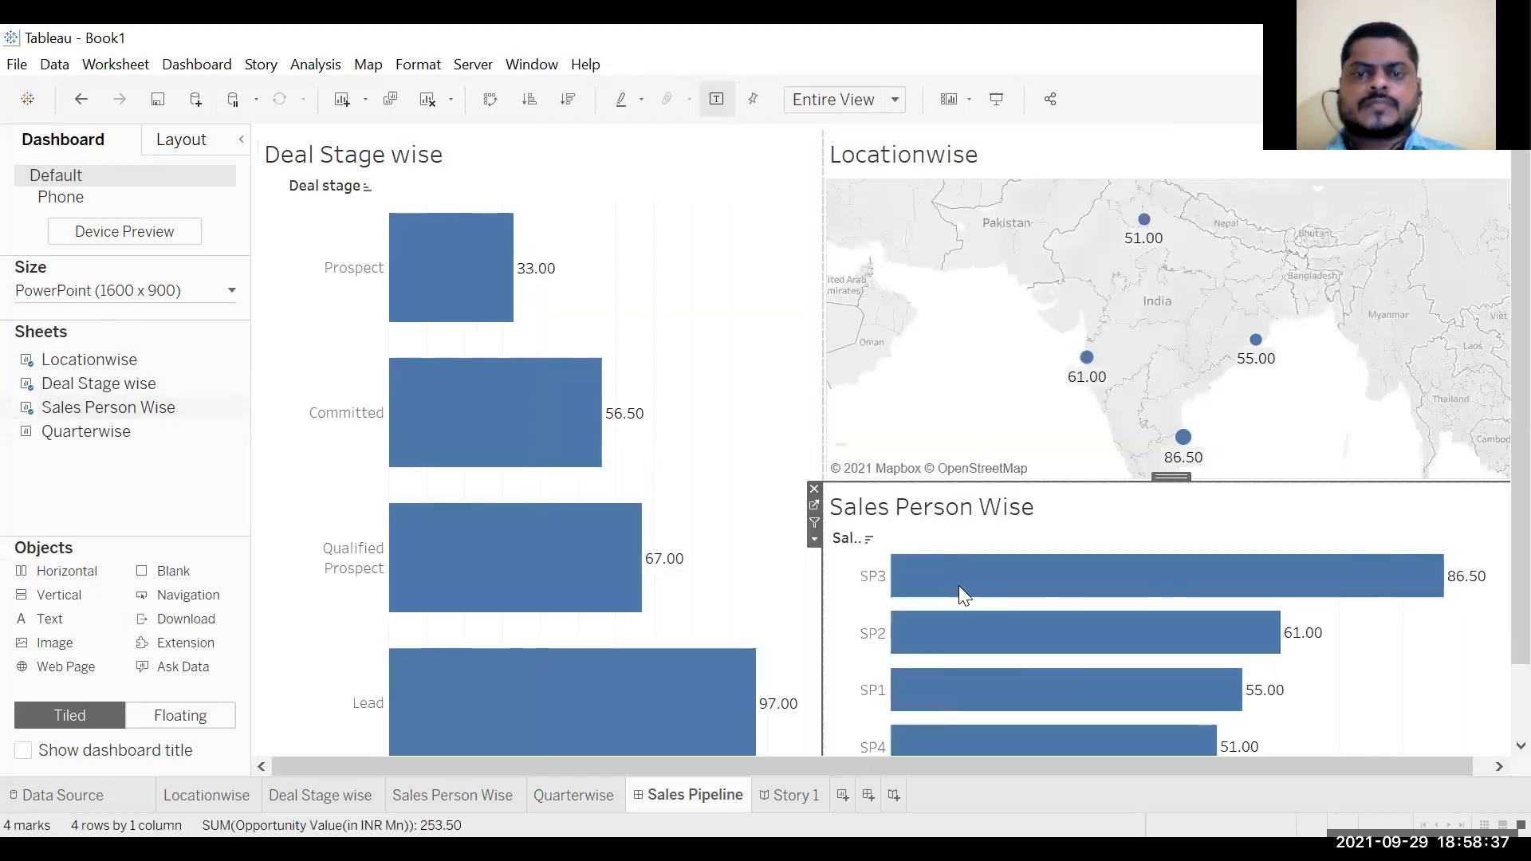
drag(109, 437, 587, 552)
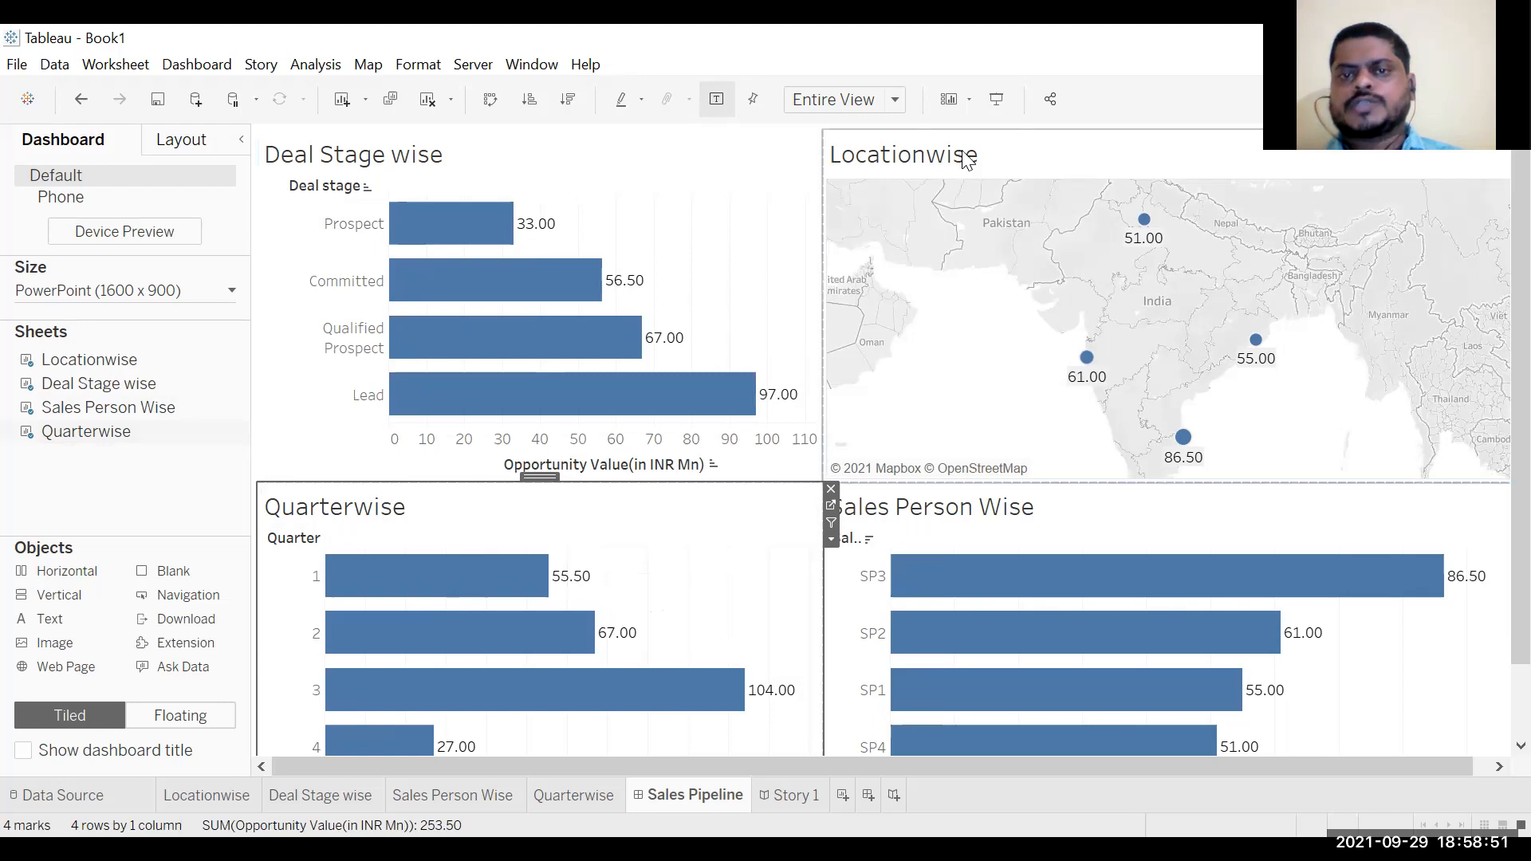
click(852, 171)
click(692, 546)
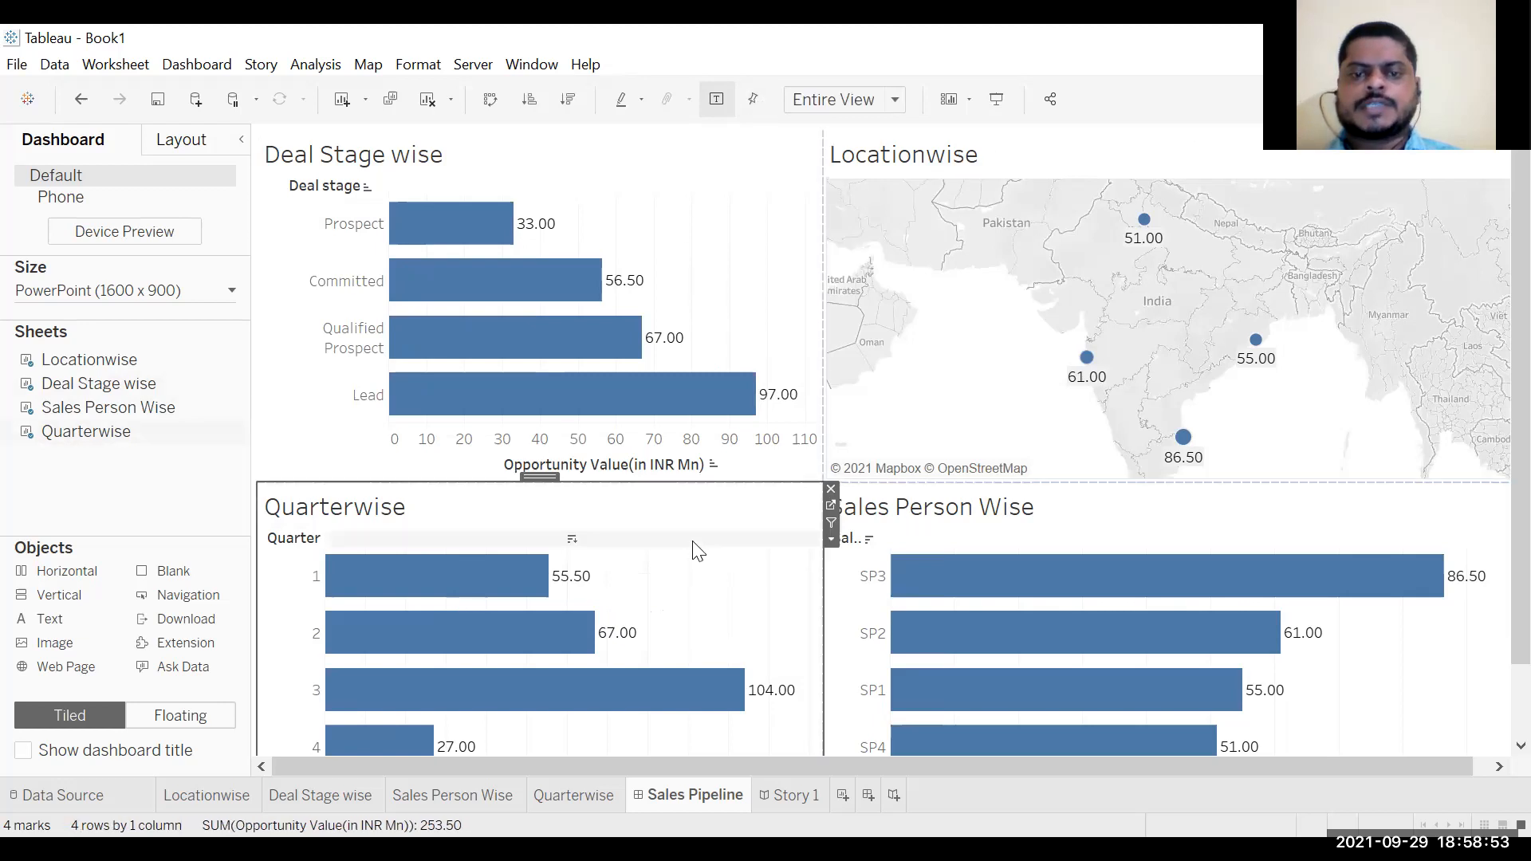
Step: Remove the Locationwise, Deal Stage wise, Quarterwise and Sales Person Wise sheets from the Sales Pipeline dashboard
click(1058, 160)
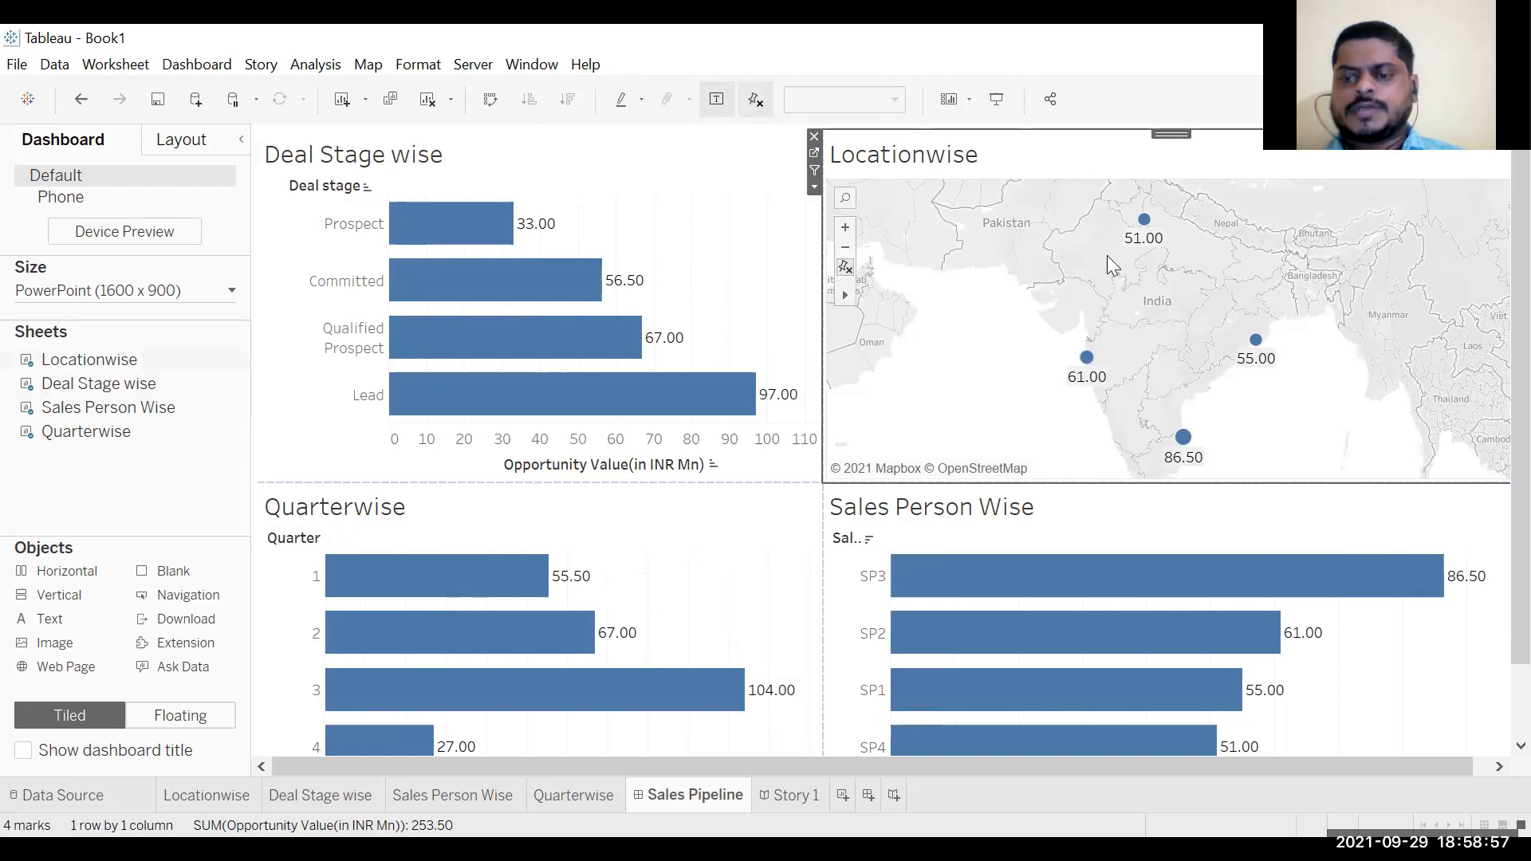
drag(1455, 764, 1318, 764)
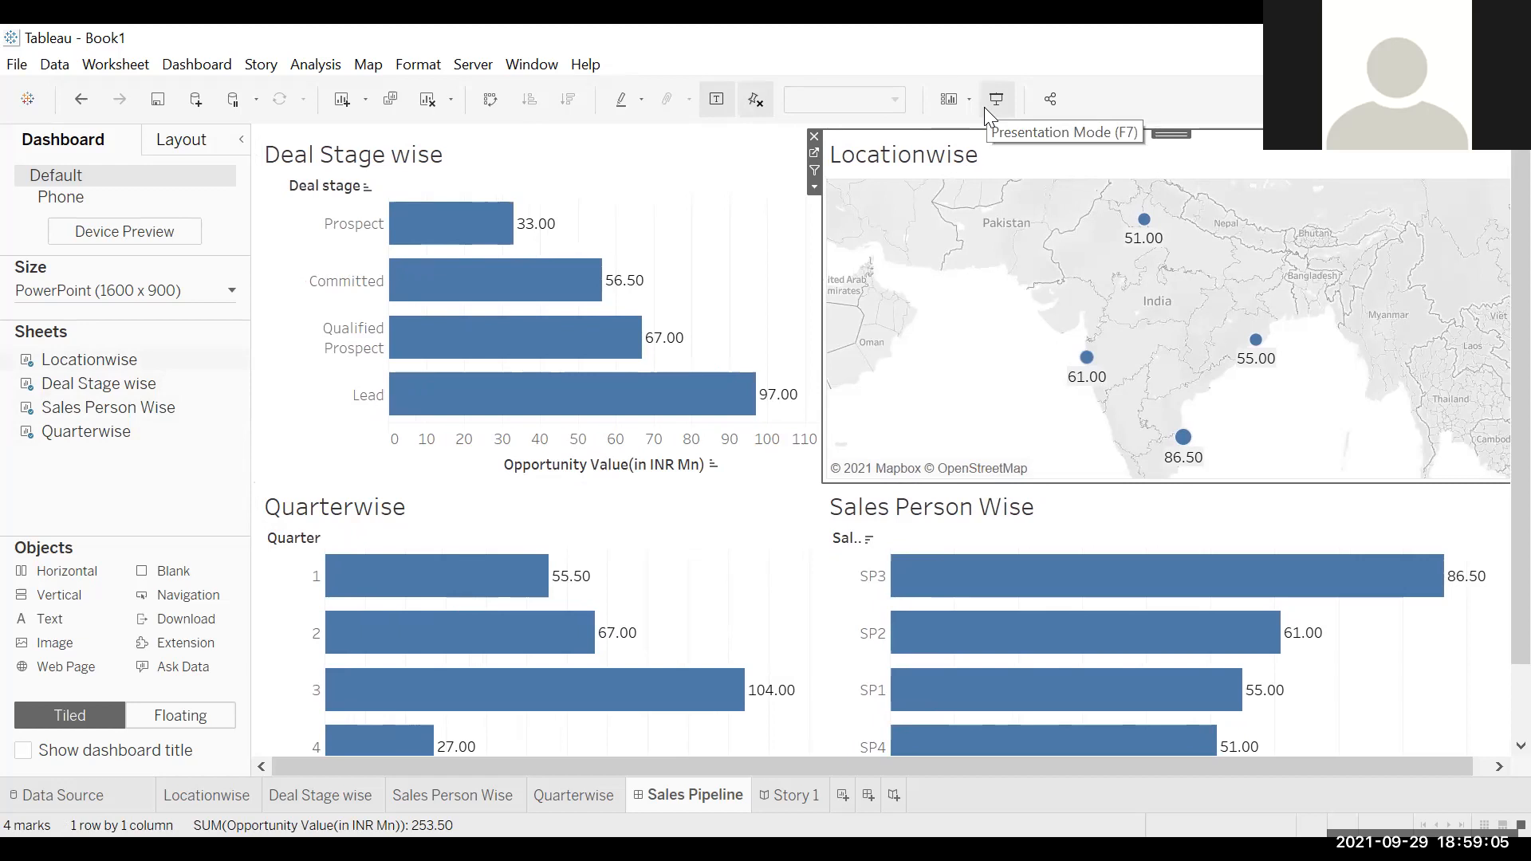
click(96, 383)
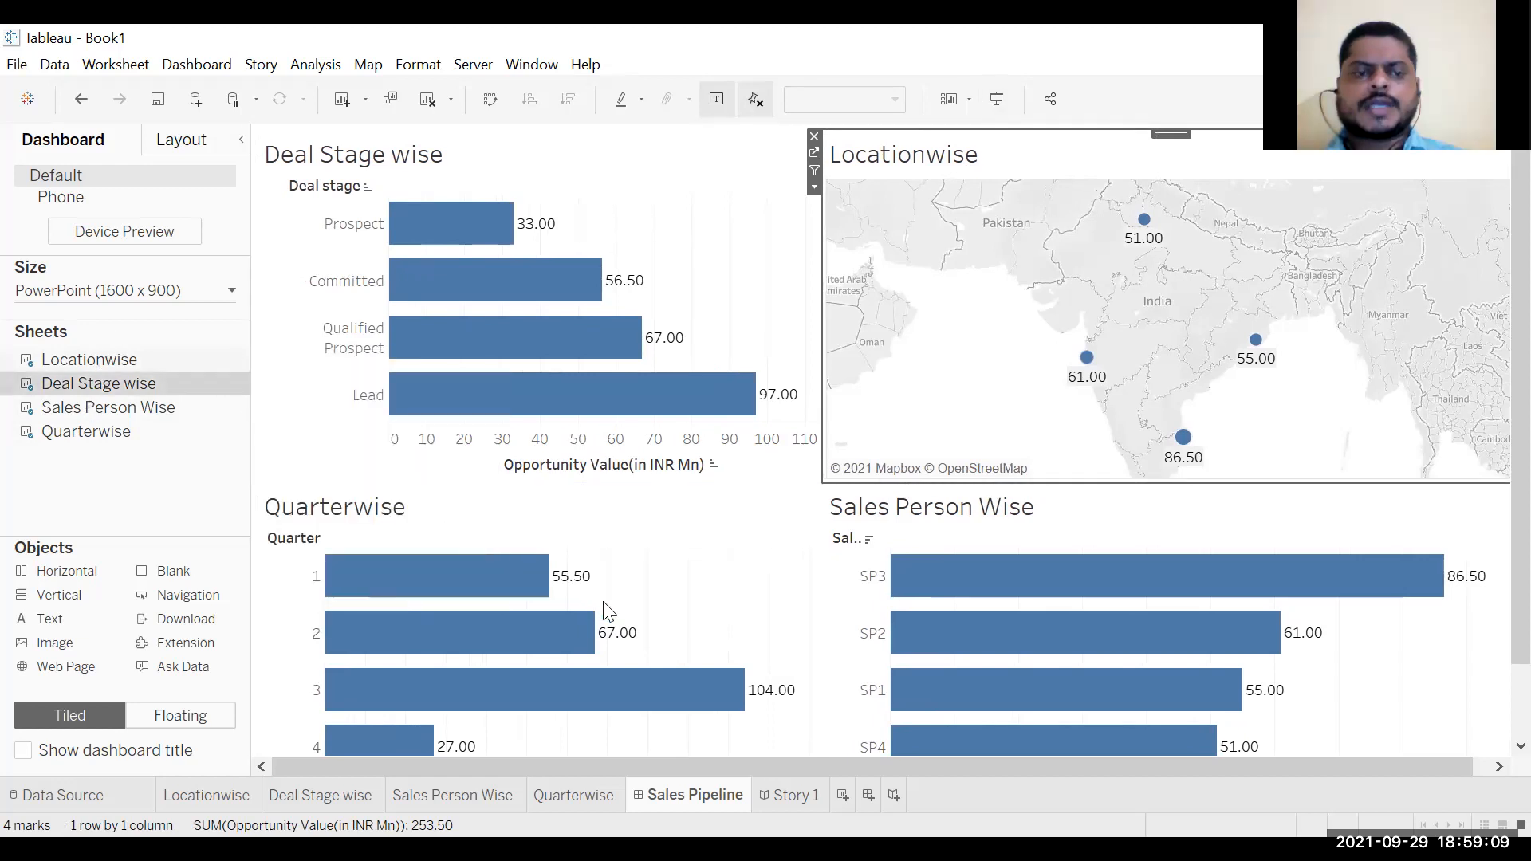
click(817, 138)
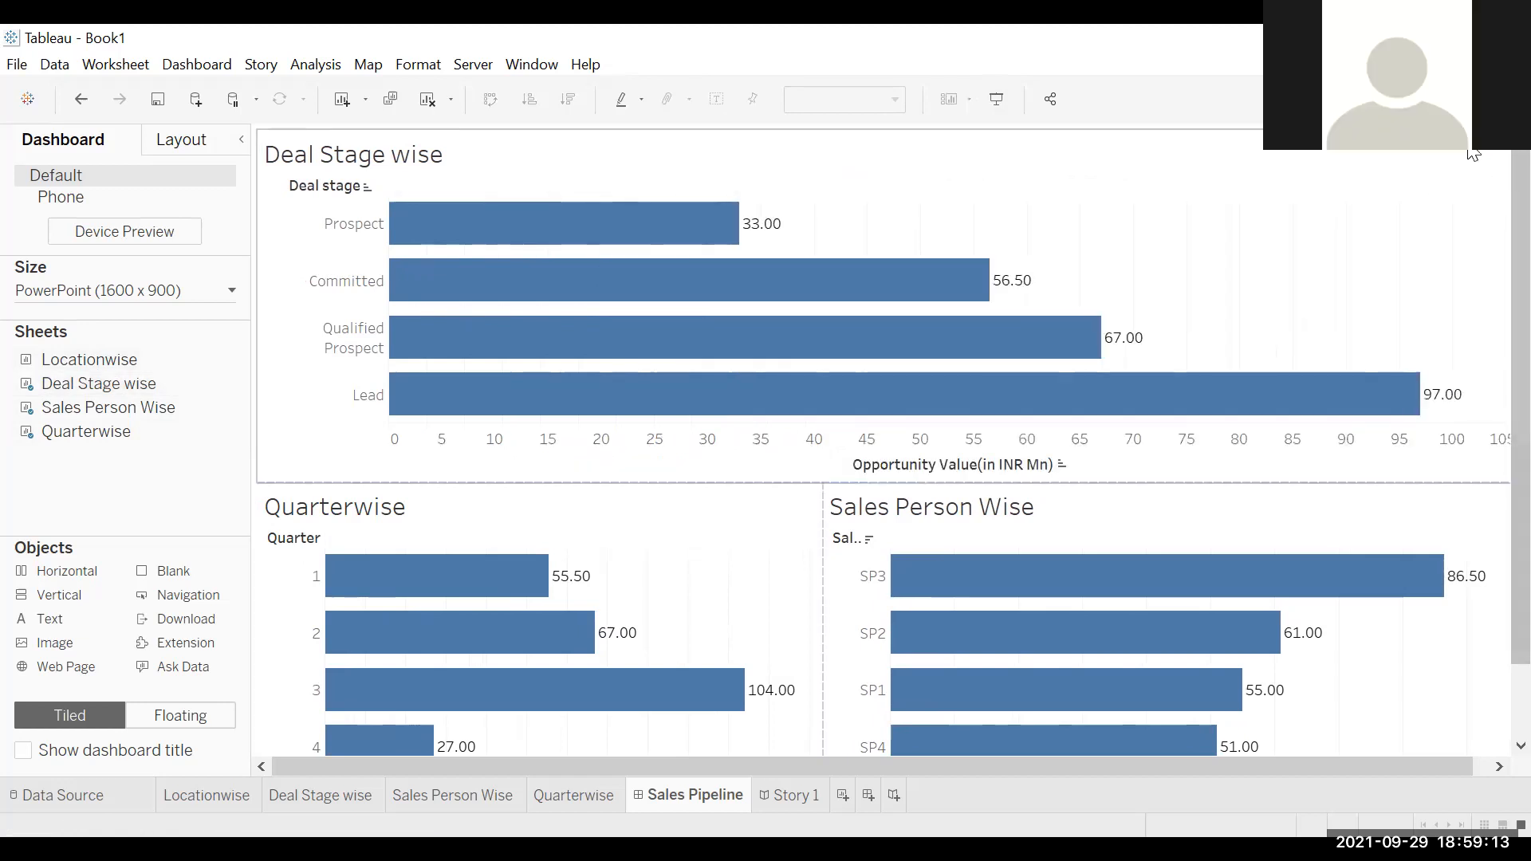
click(1403, 172)
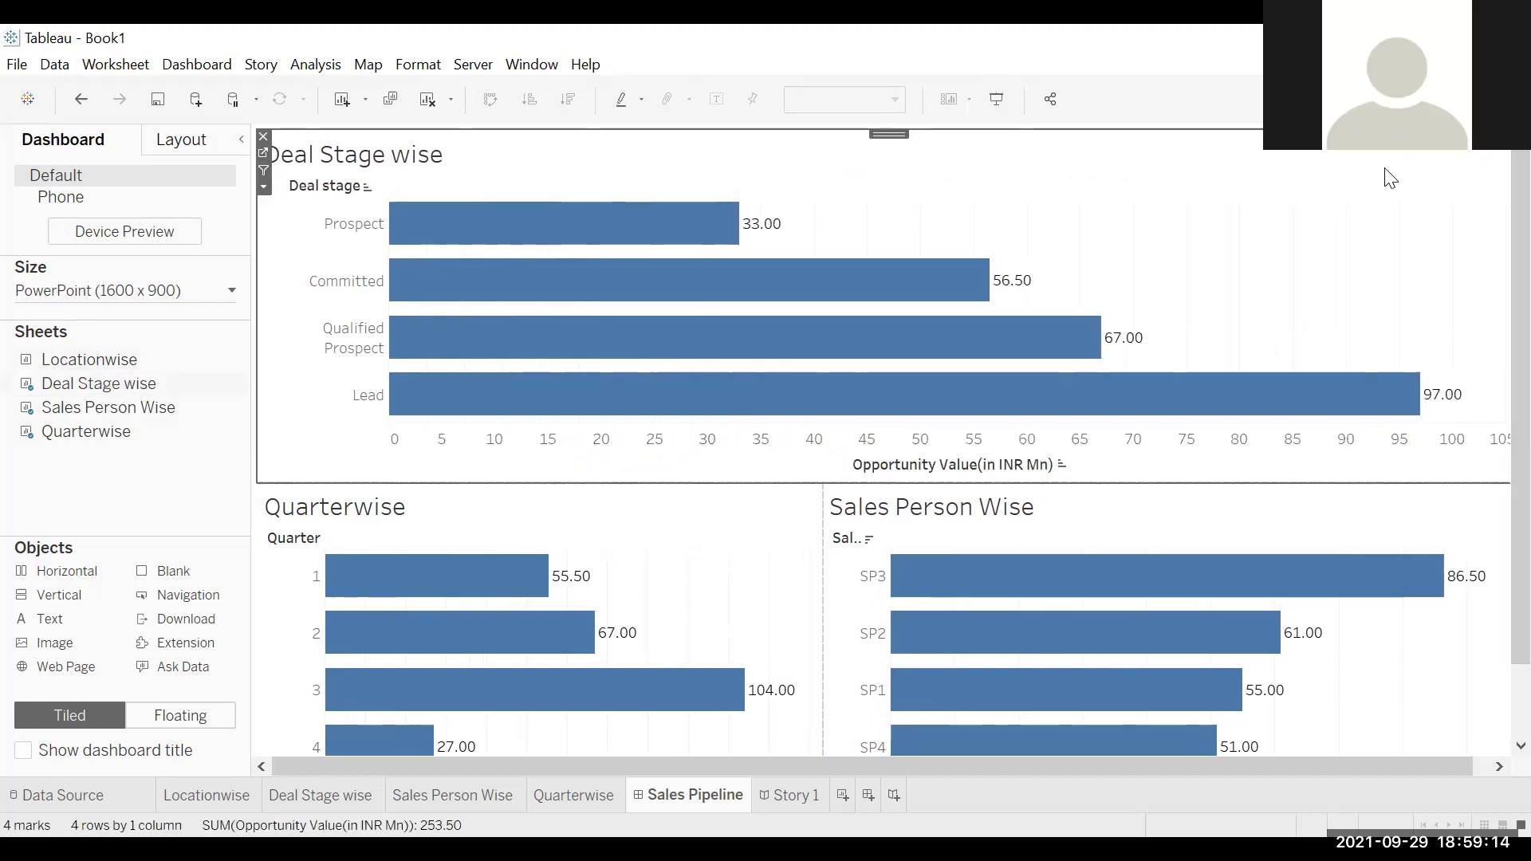
click(264, 137)
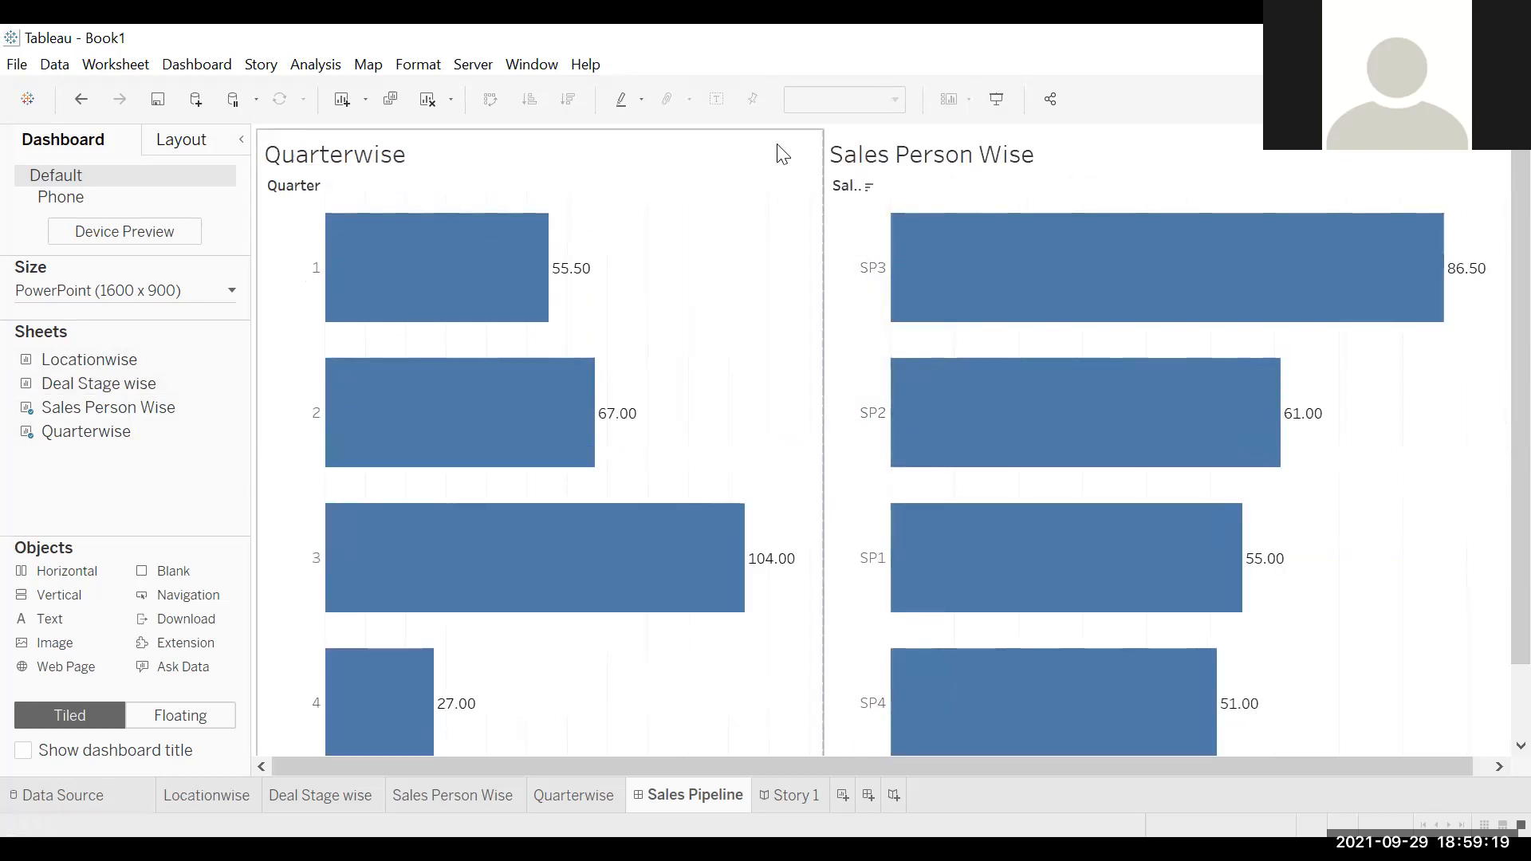
click(803, 148)
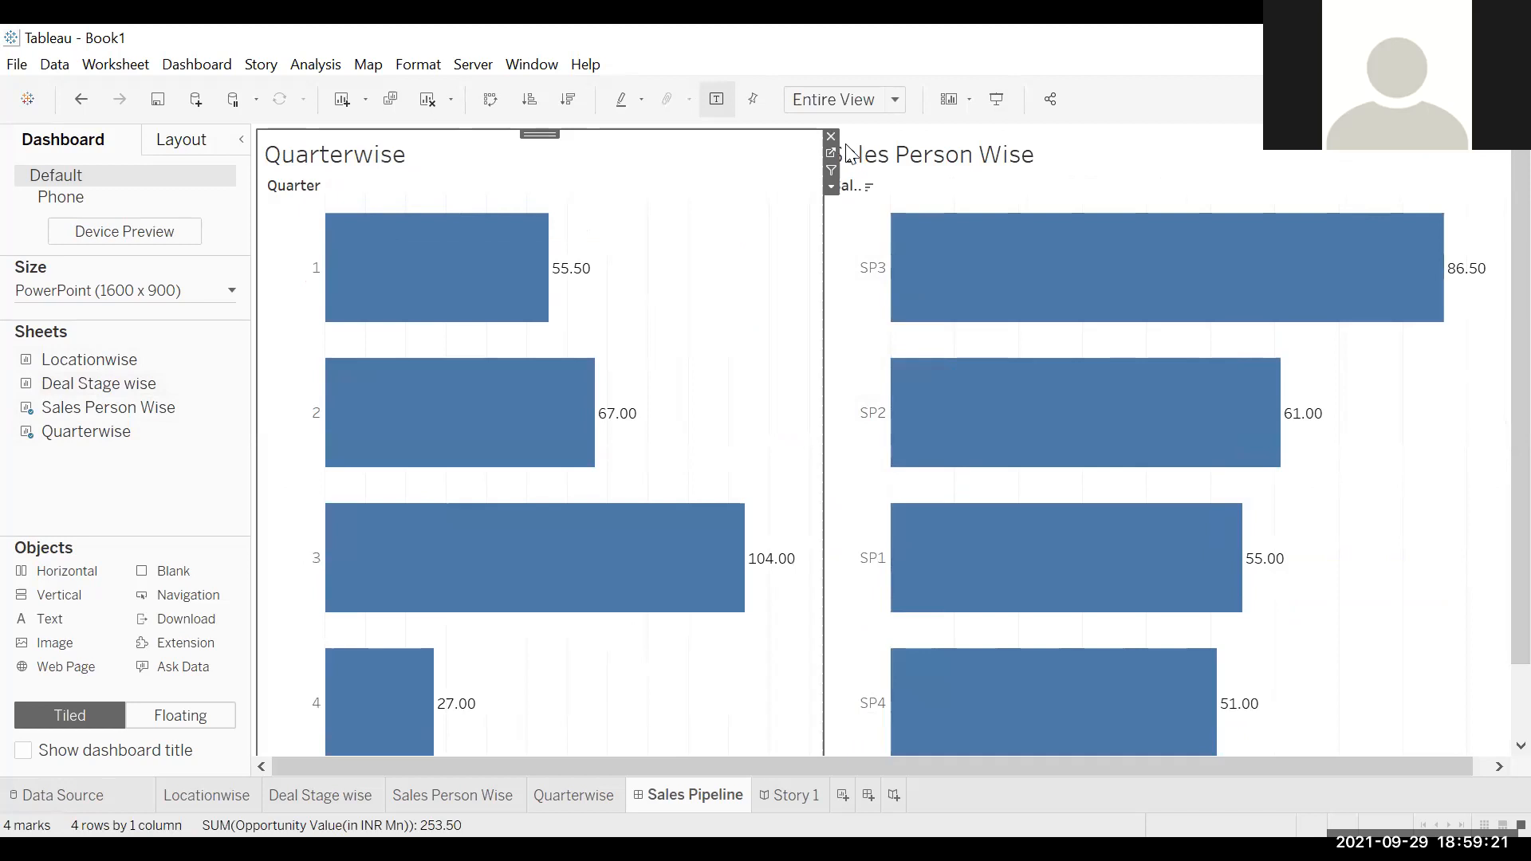
click(831, 135)
click(1149, 171)
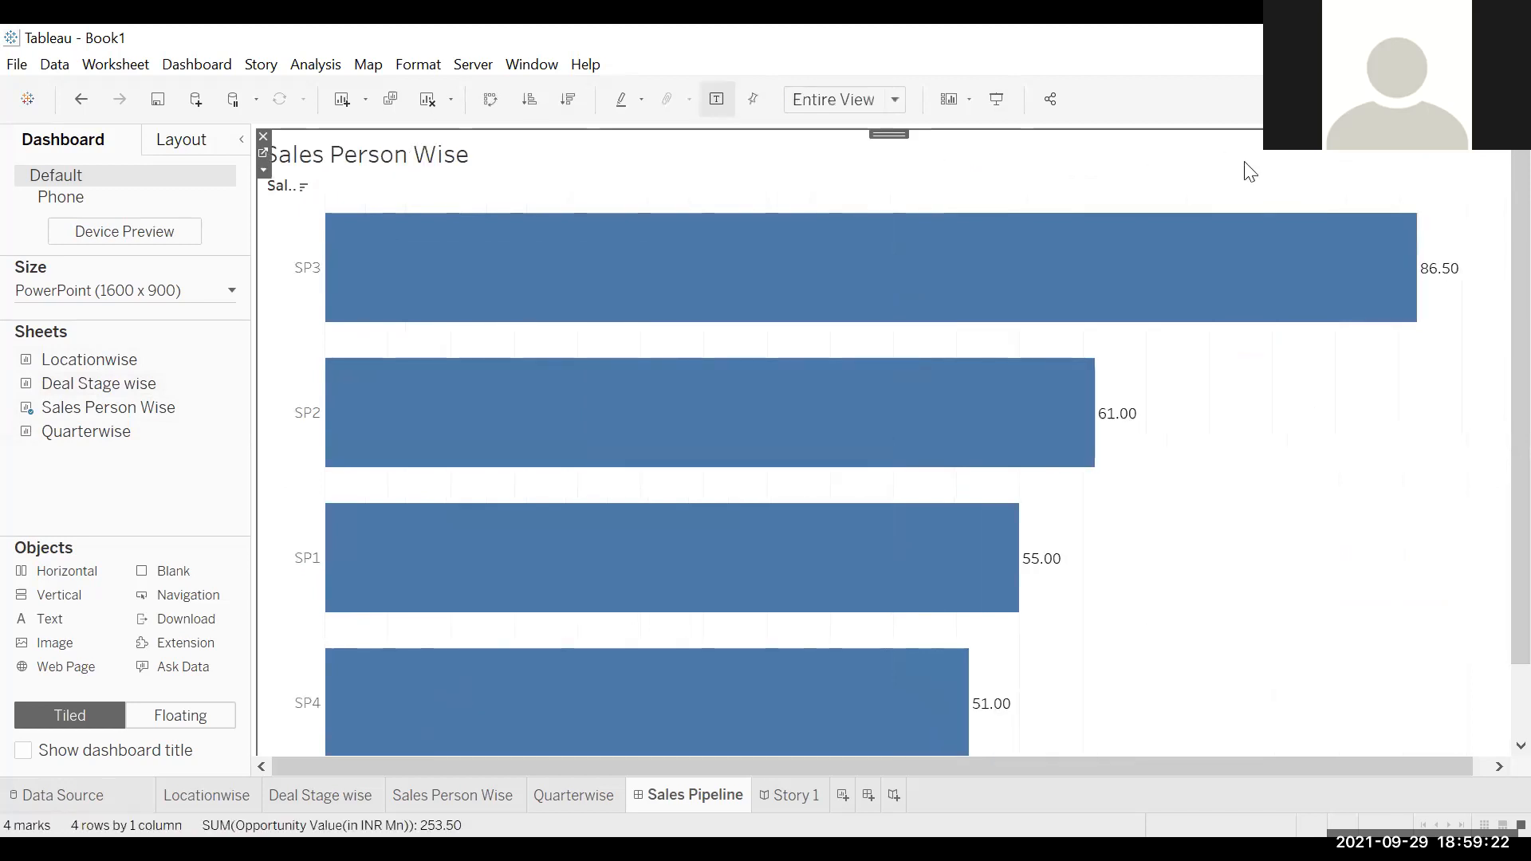
click(263, 136)
Step: Rebuild the dashboard as a two-by-two grid, with Locationwise beside Deal Stage wise above Sales Person Wise beside Quarterwise
mouse_move(112, 363)
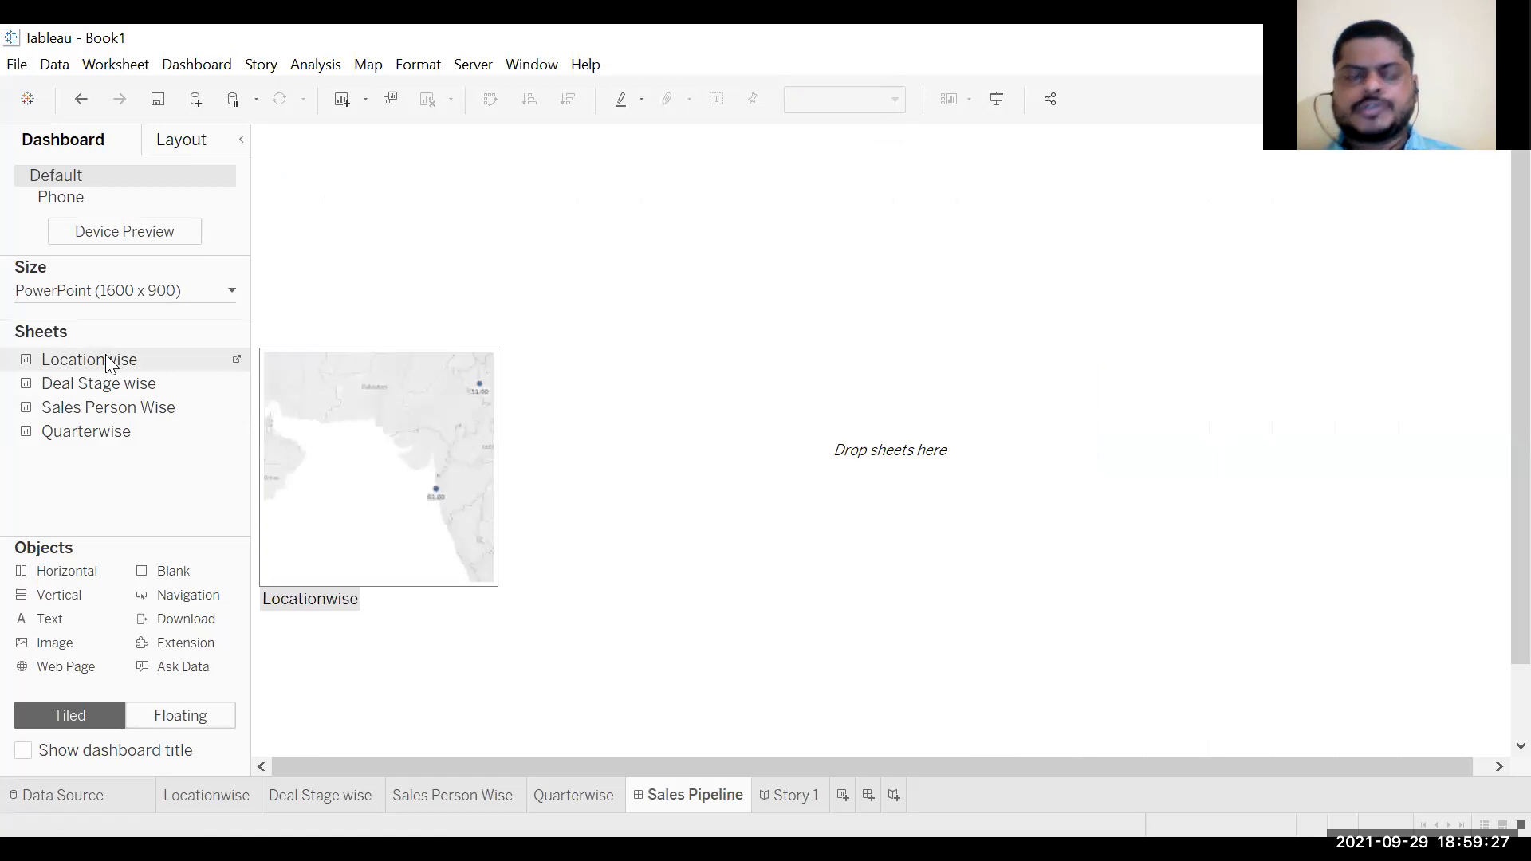
drag(110, 363, 353, 281)
drag(111, 386, 1327, 345)
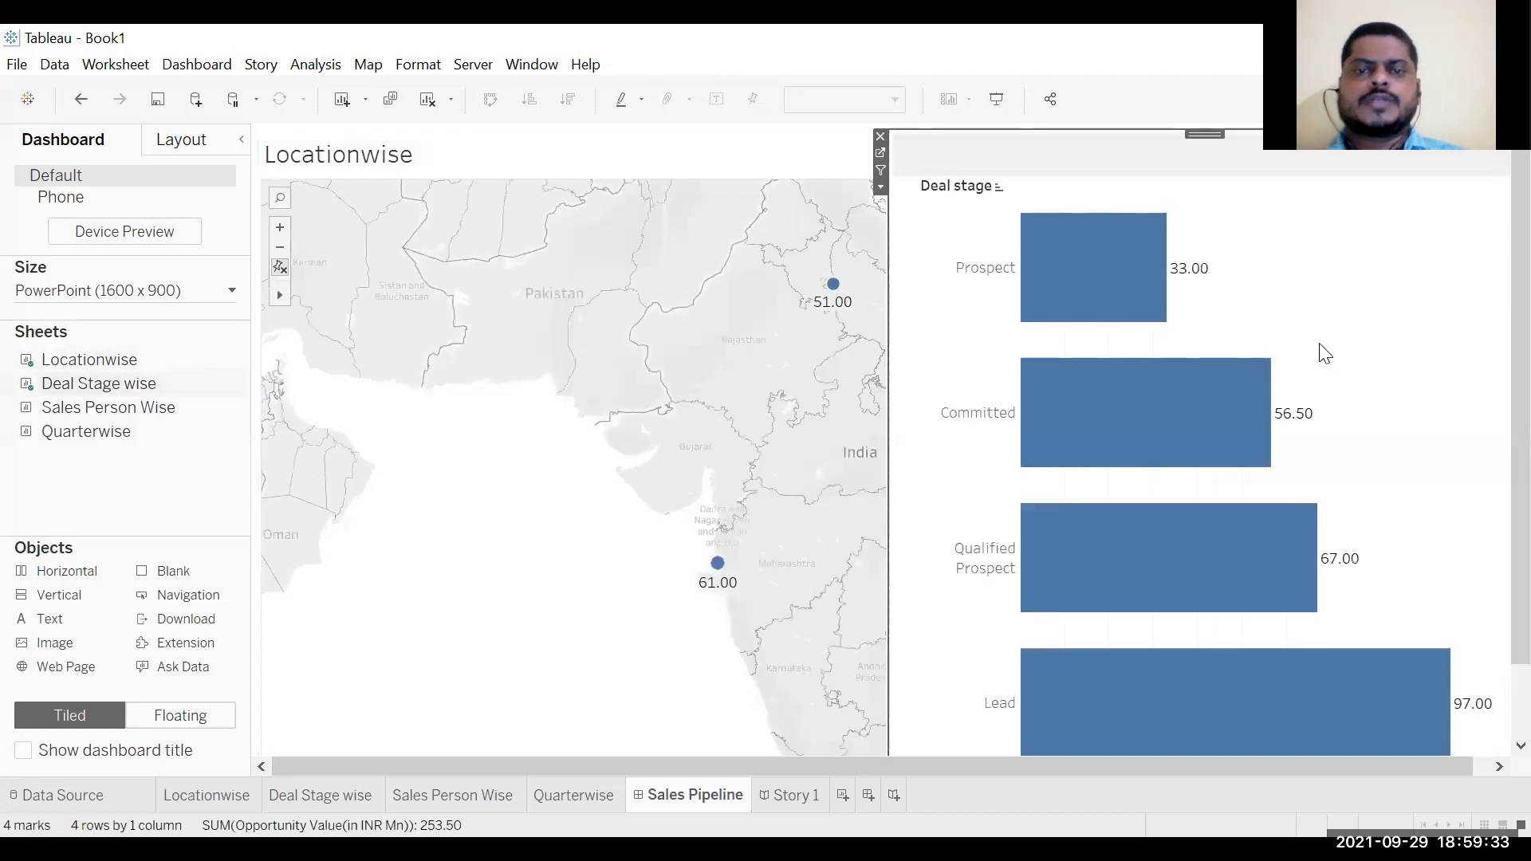
mouse_move(448, 588)
mouse_down()
mouse_move(598, 686)
mouse_move(16, 420)
mouse_move(1370, 609)
mouse_move(1324, 622)
mouse_up()
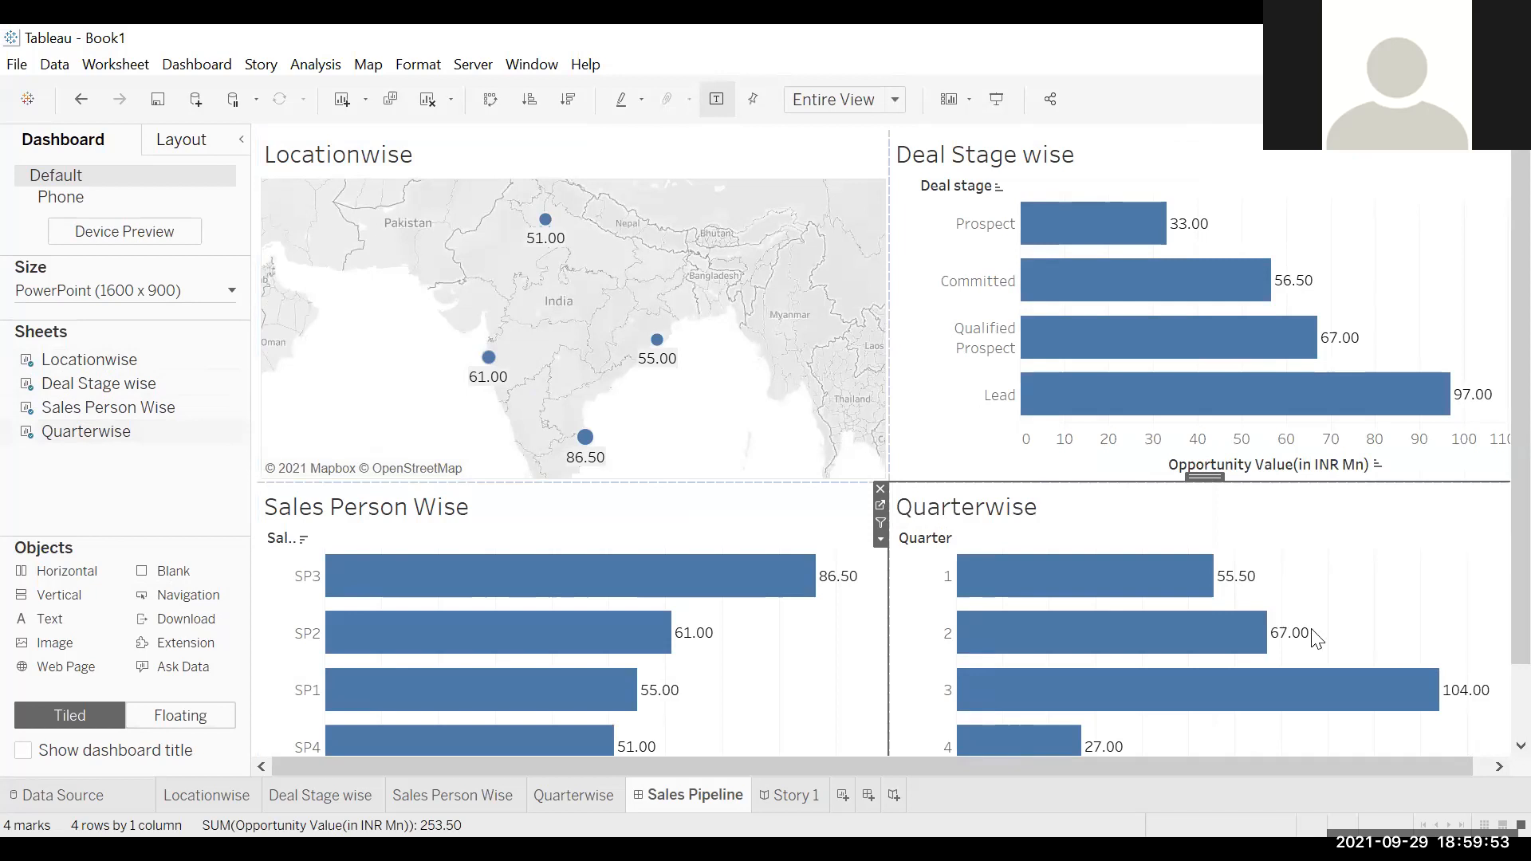
Step: Examine the dashboard's fixed-size presets and the Fixed size, Automatic and Range modes, keeping Fixed size with PowerPoint (1600 x 900)
click(230, 290)
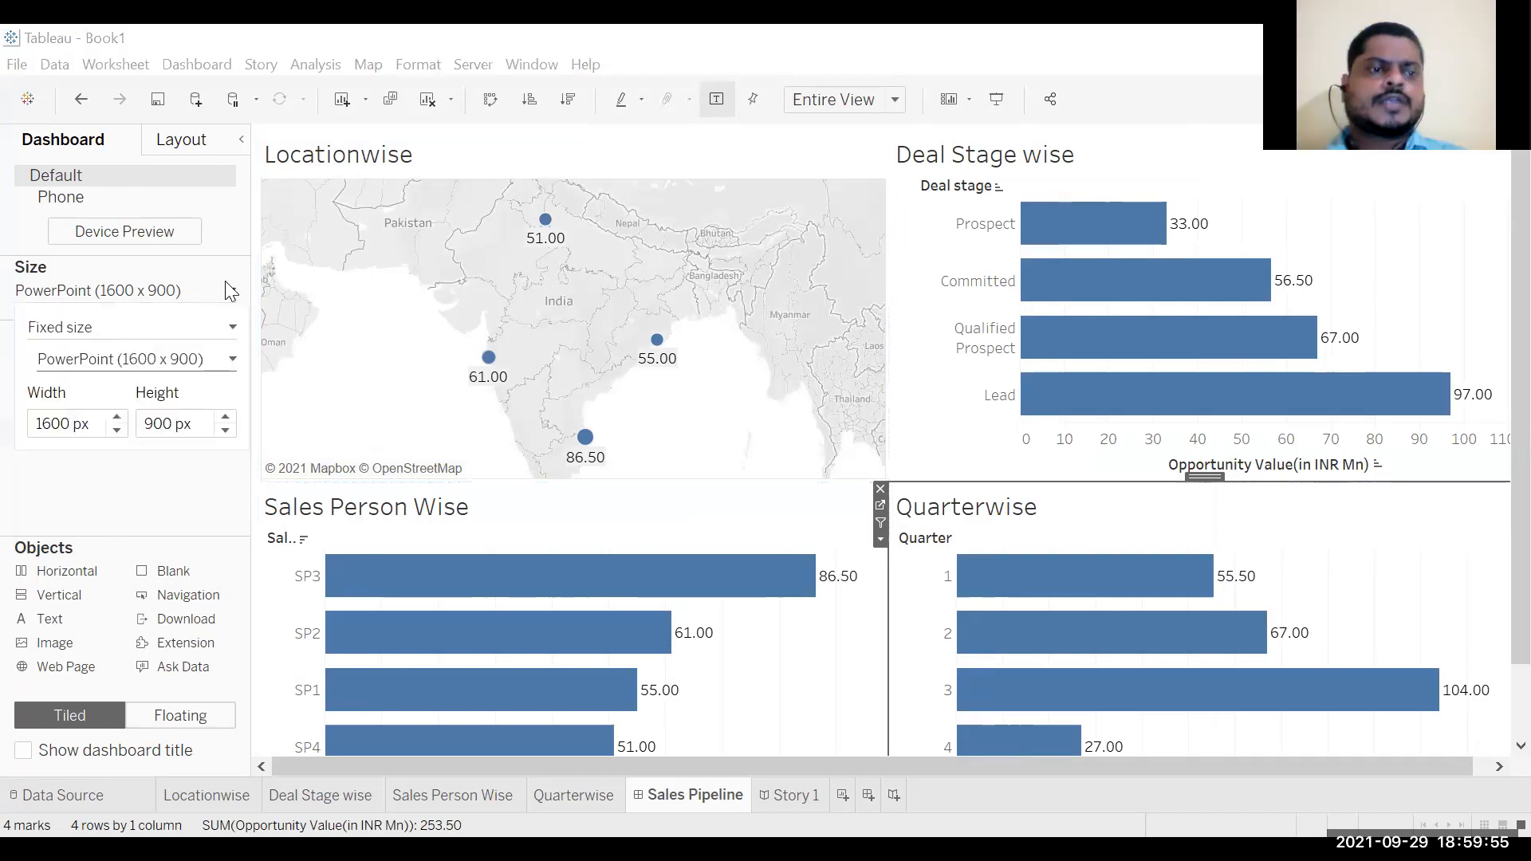
click(229, 363)
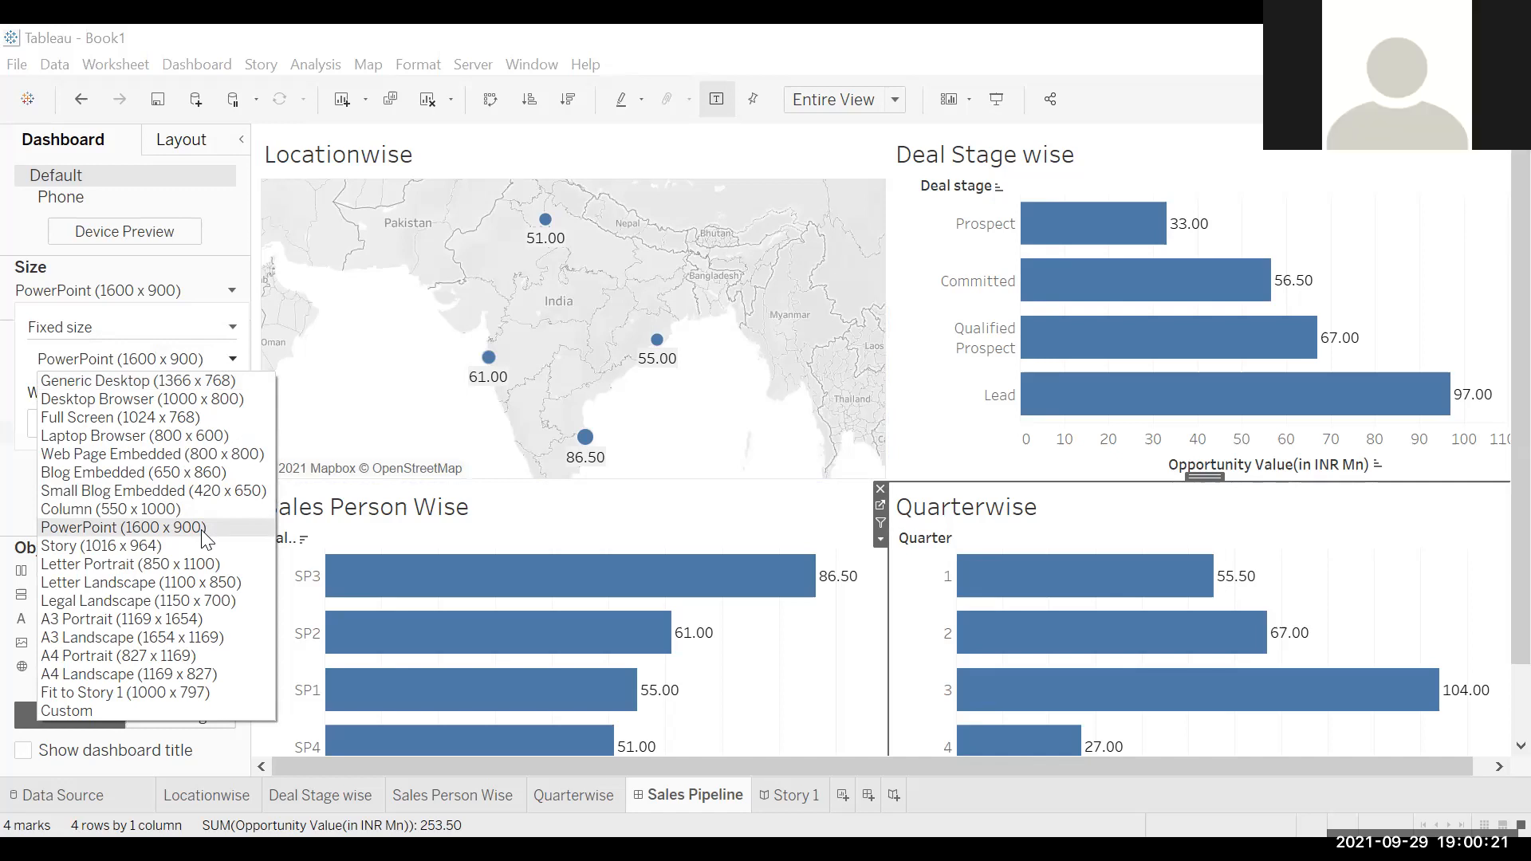
click(26, 270)
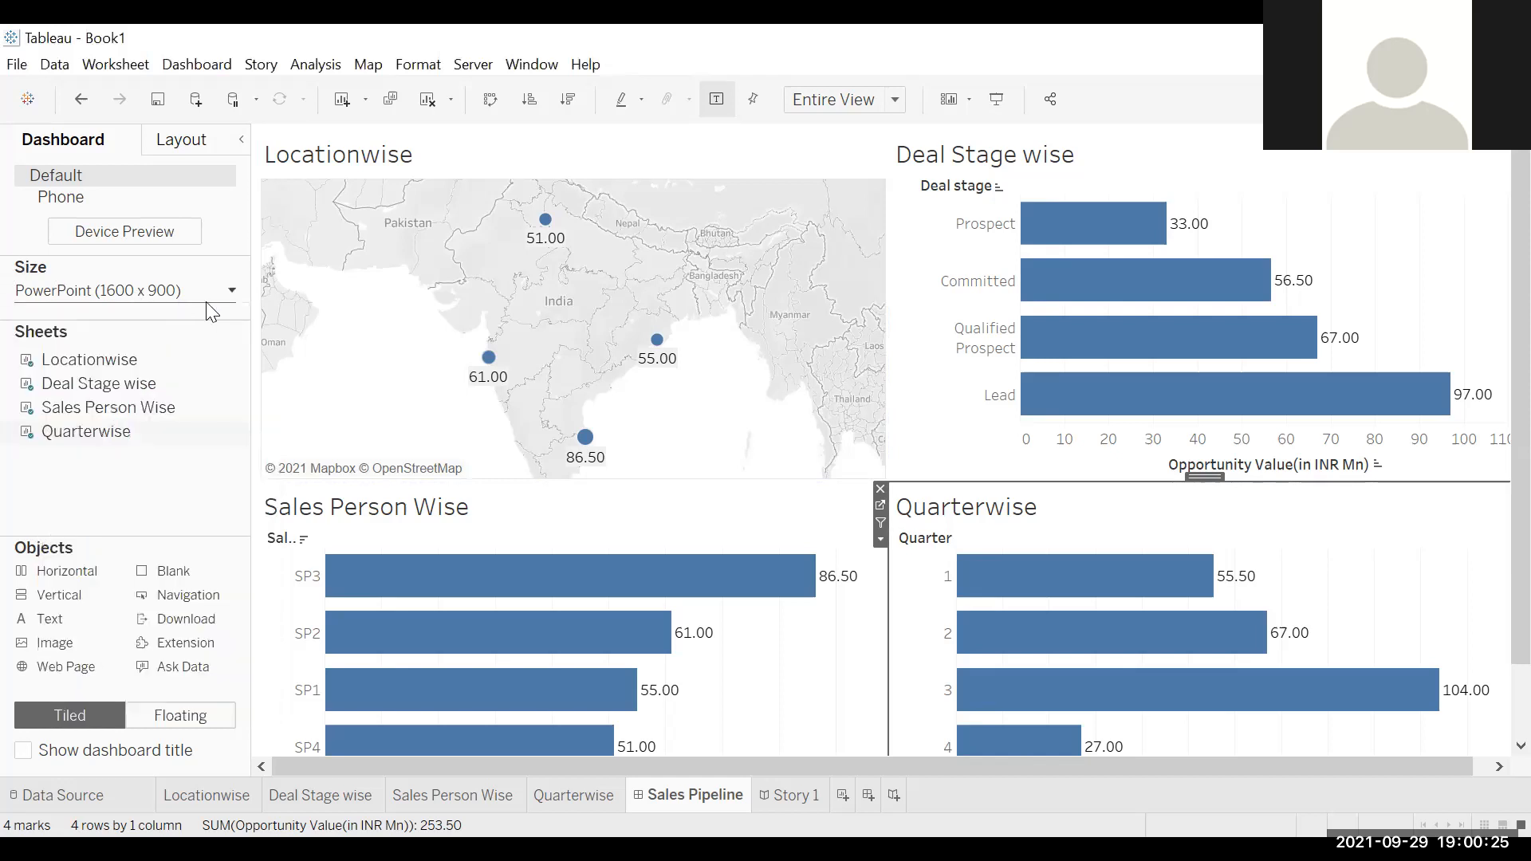
click(227, 293)
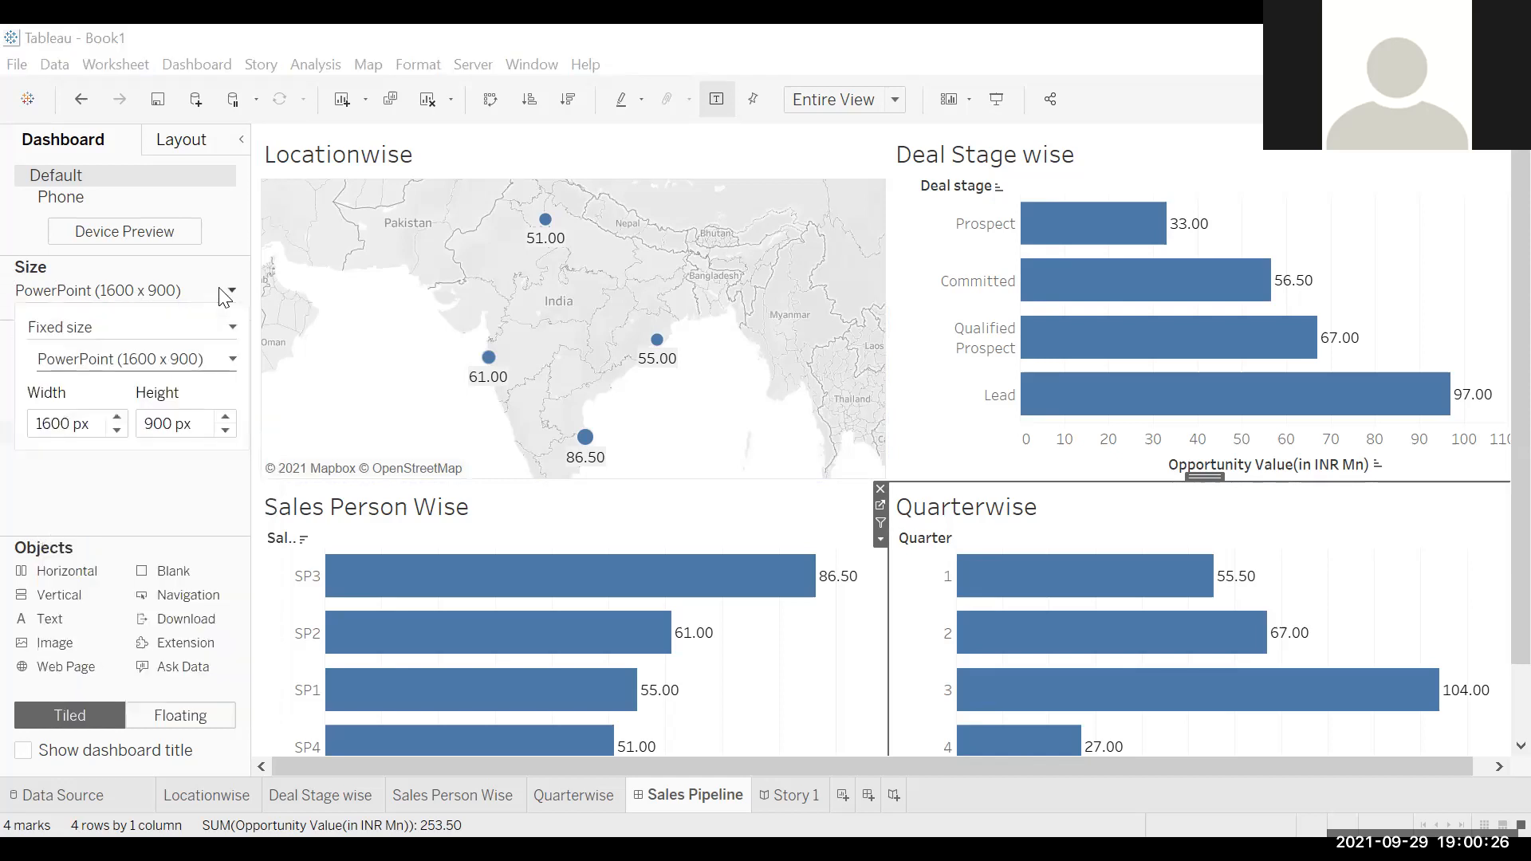
click(233, 331)
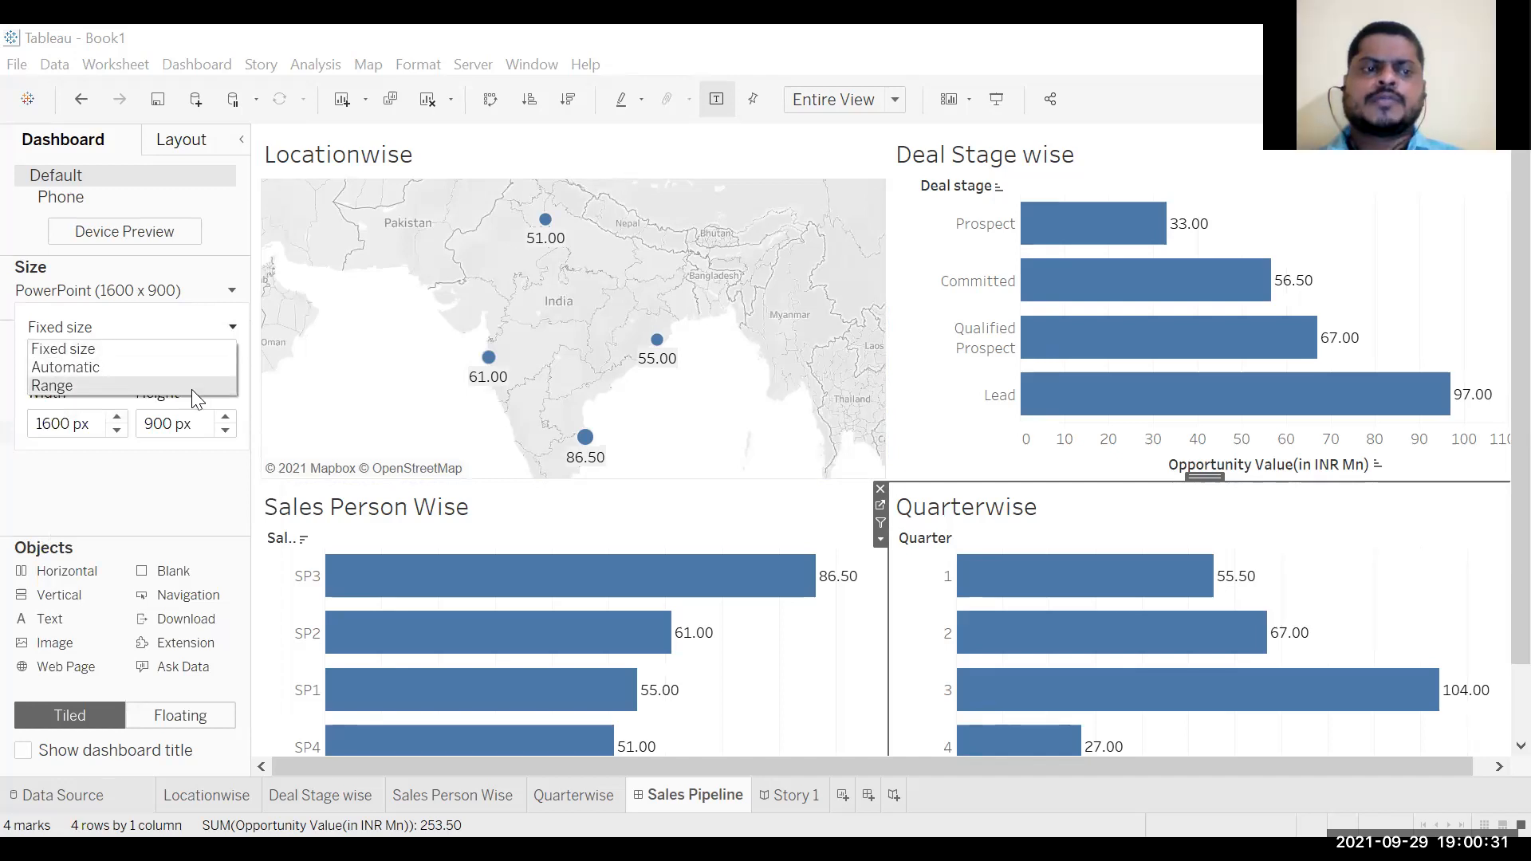
click(3, 292)
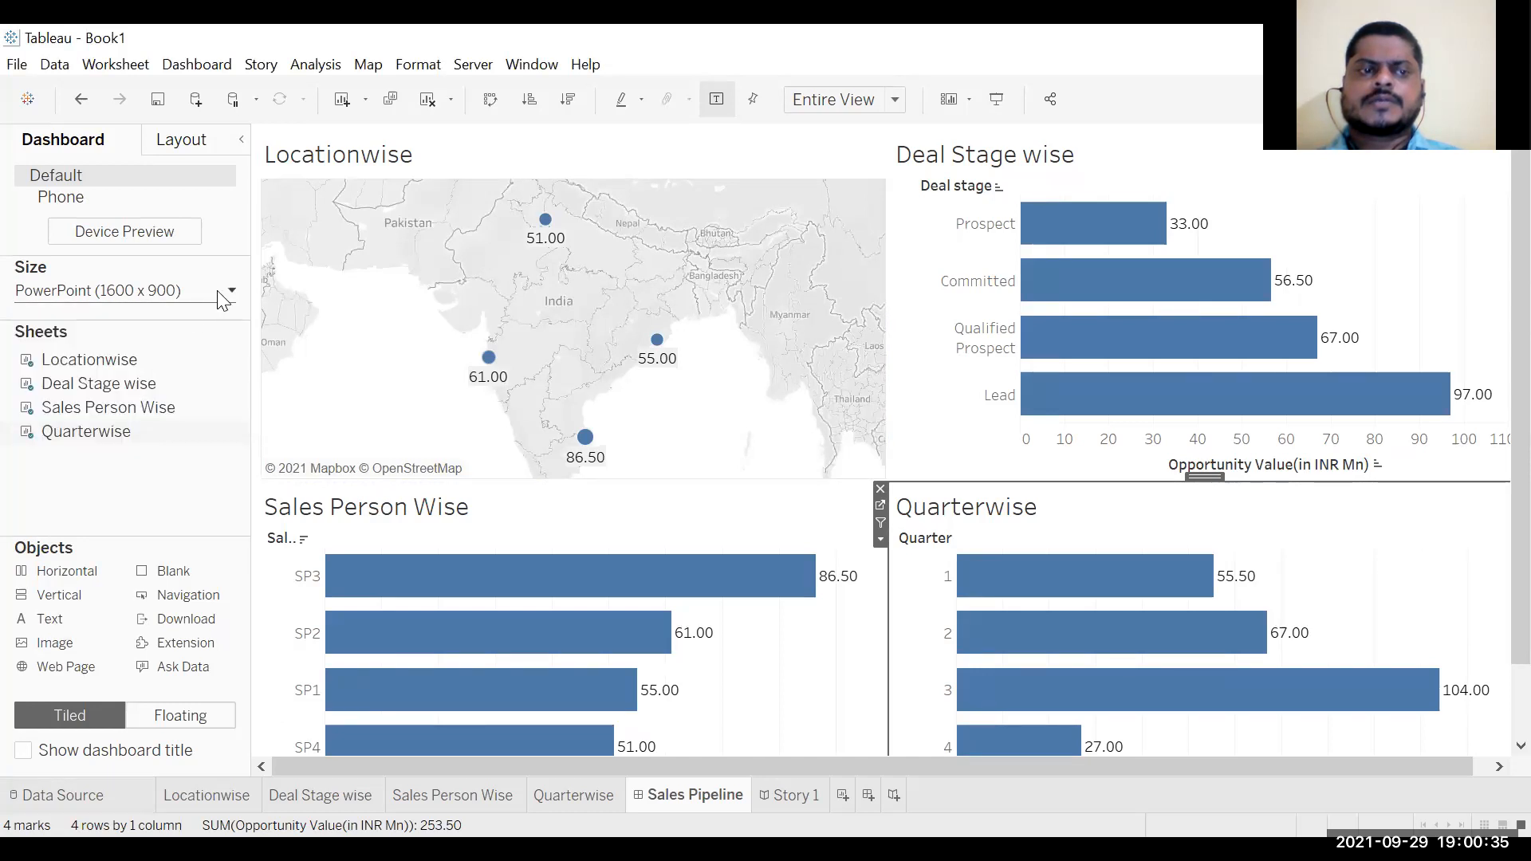
click(218, 294)
click(128, 329)
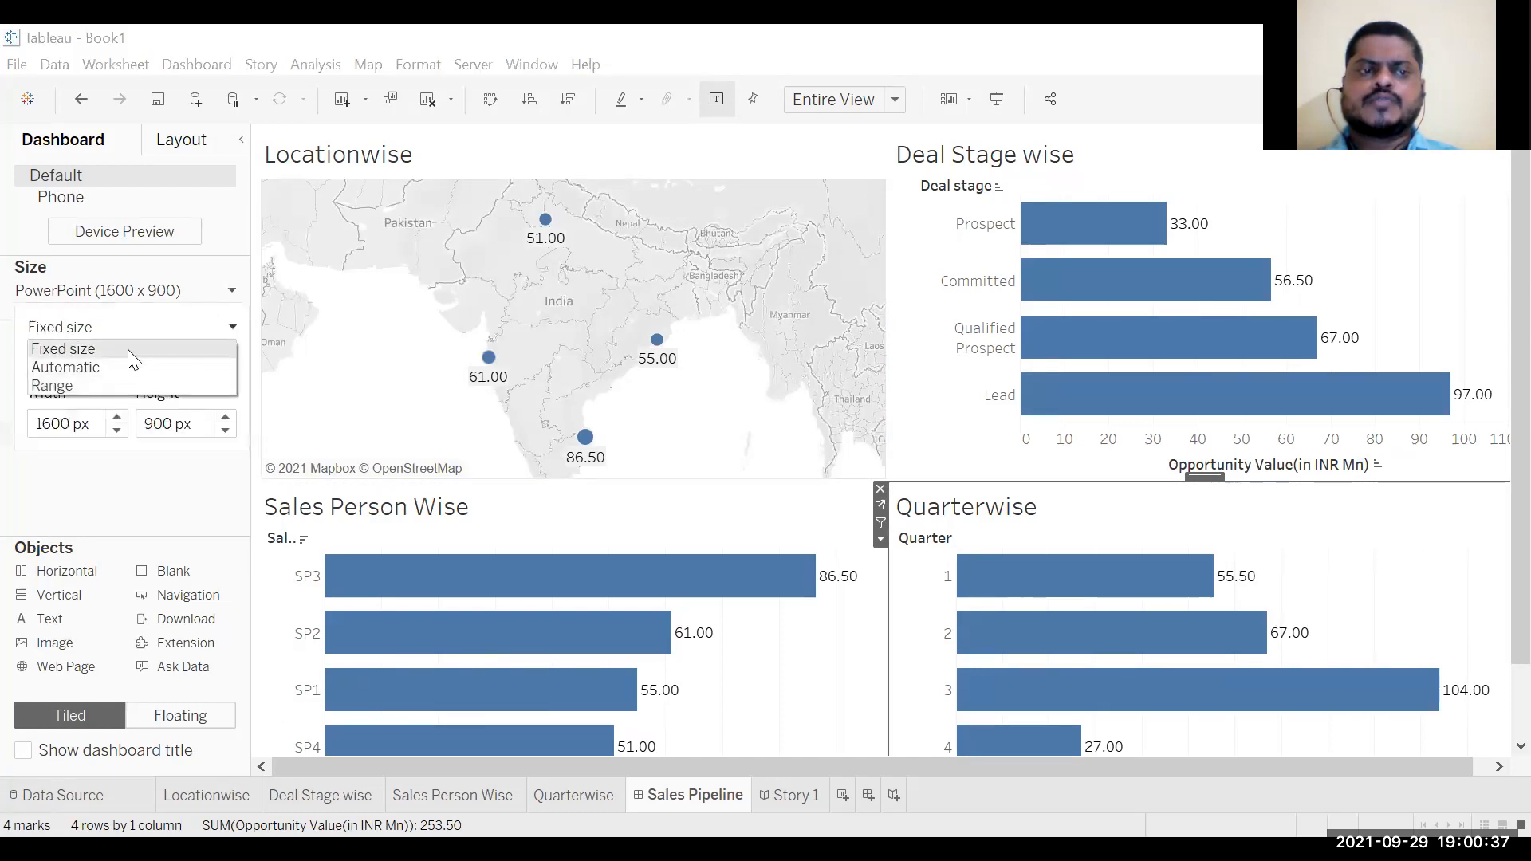
click(130, 350)
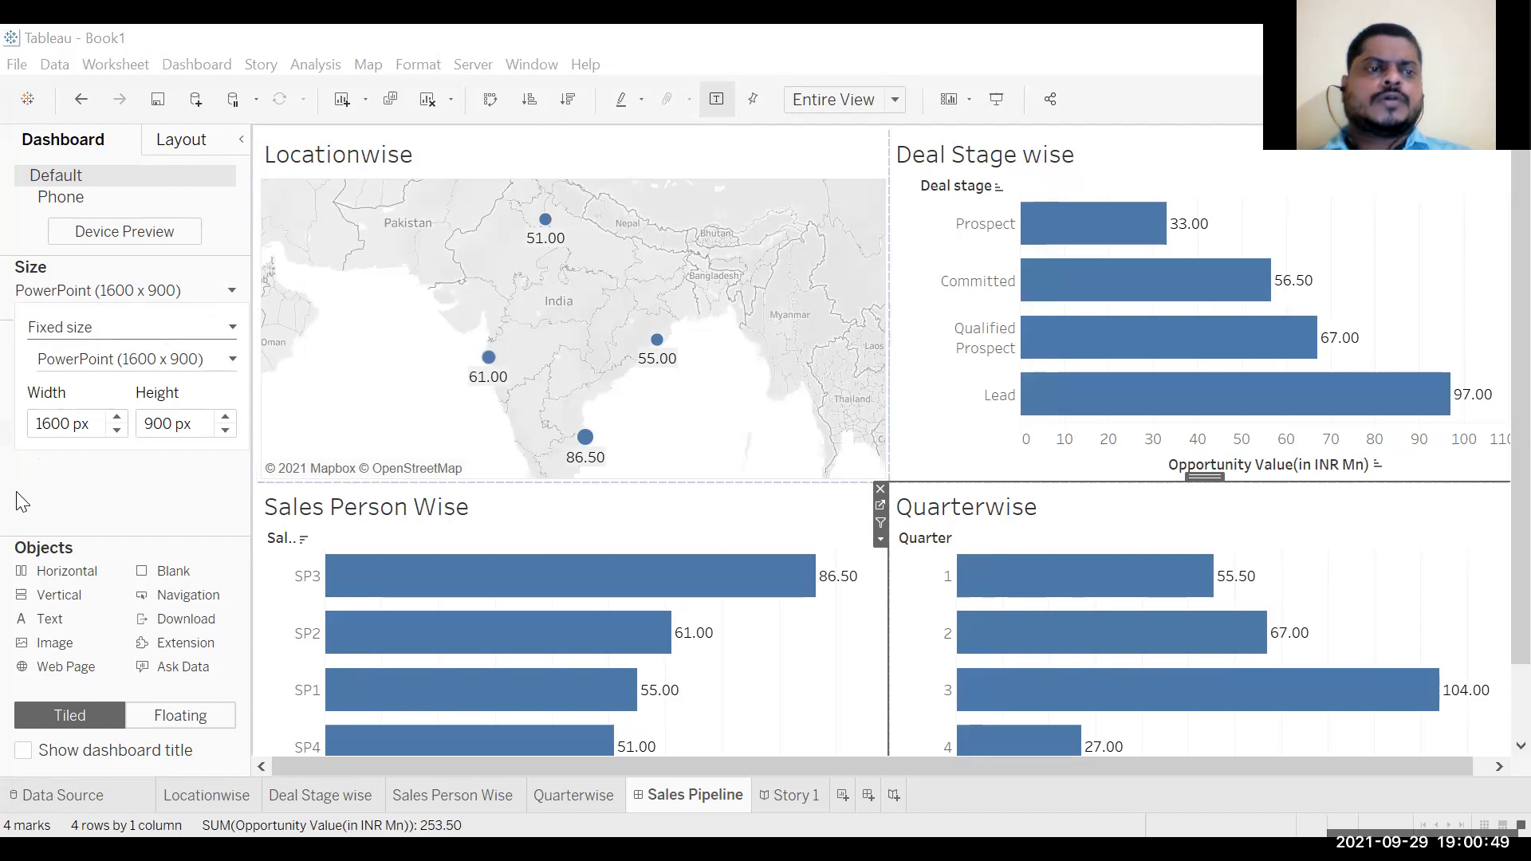
click(94, 474)
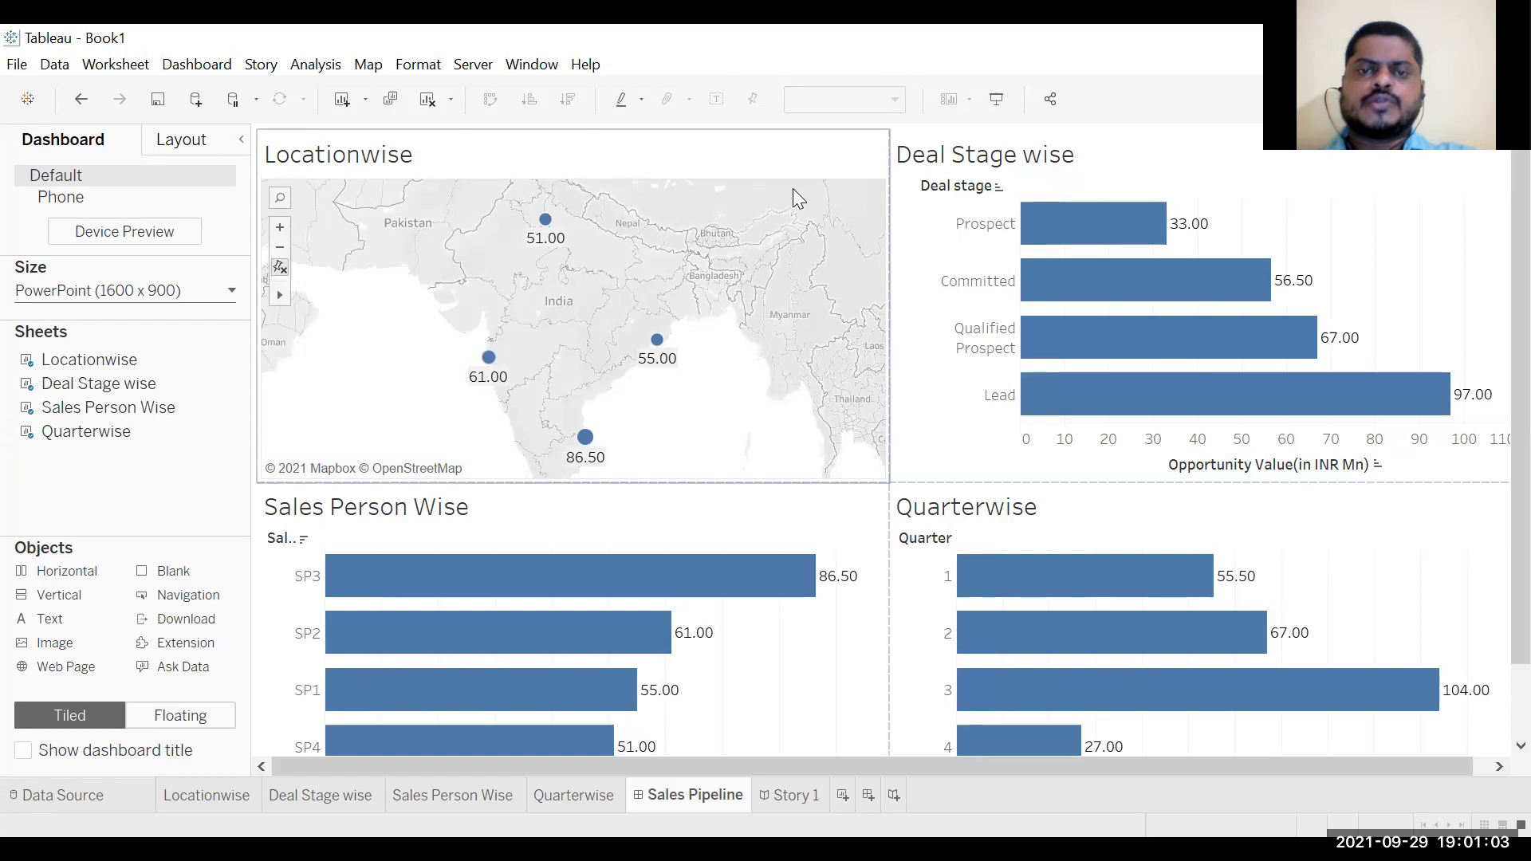
Step: Set the Locationwise map to be used as a filter on the dashboard
click(869, 163)
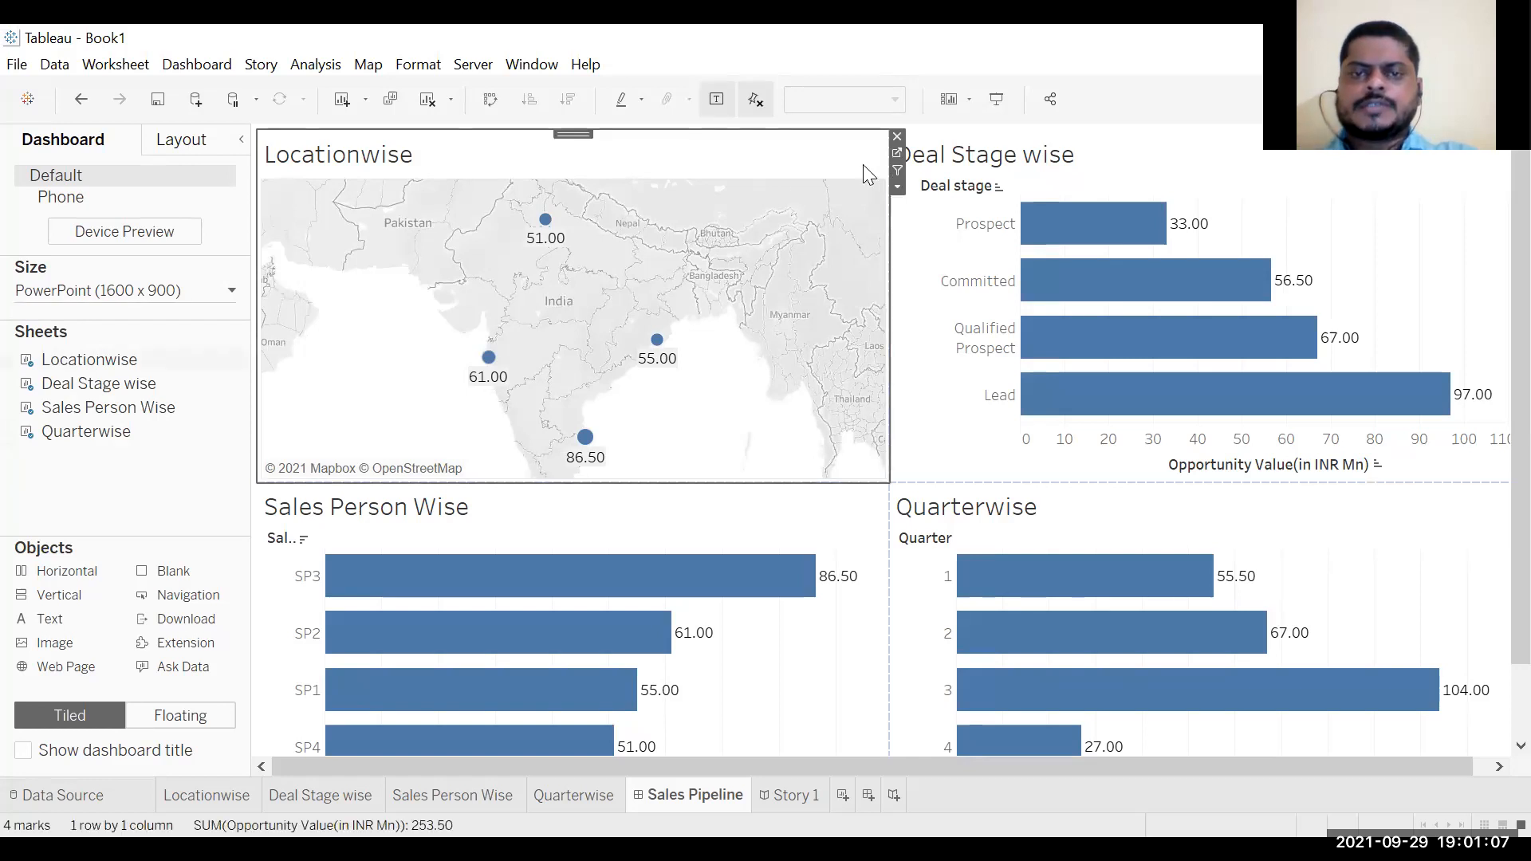
click(898, 188)
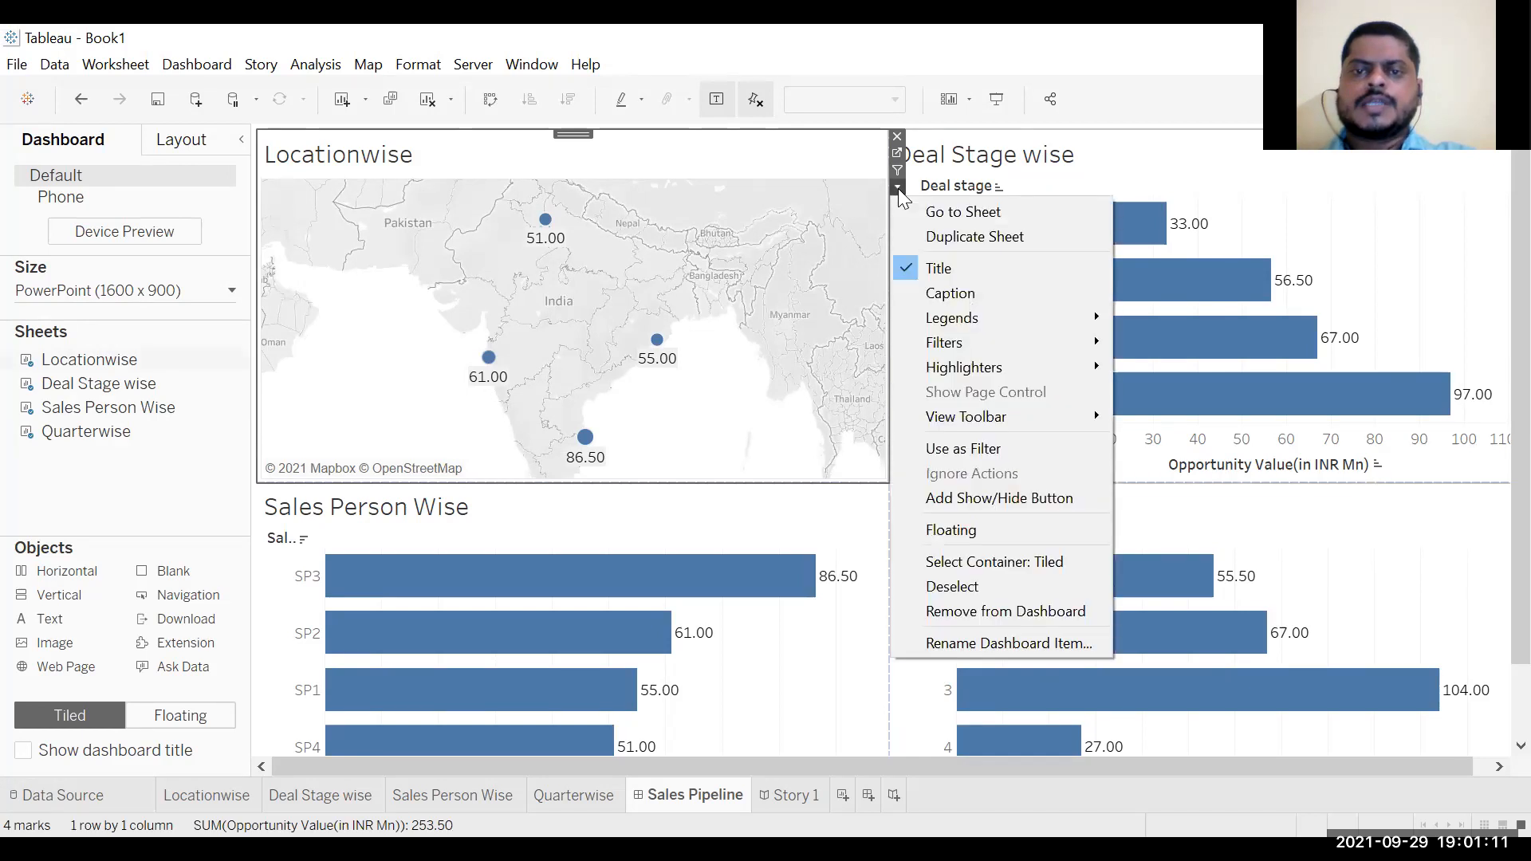
click(999, 451)
Step: Try the Standard fit on the Deal Stage wise chart and restore it to Entire View
click(1405, 214)
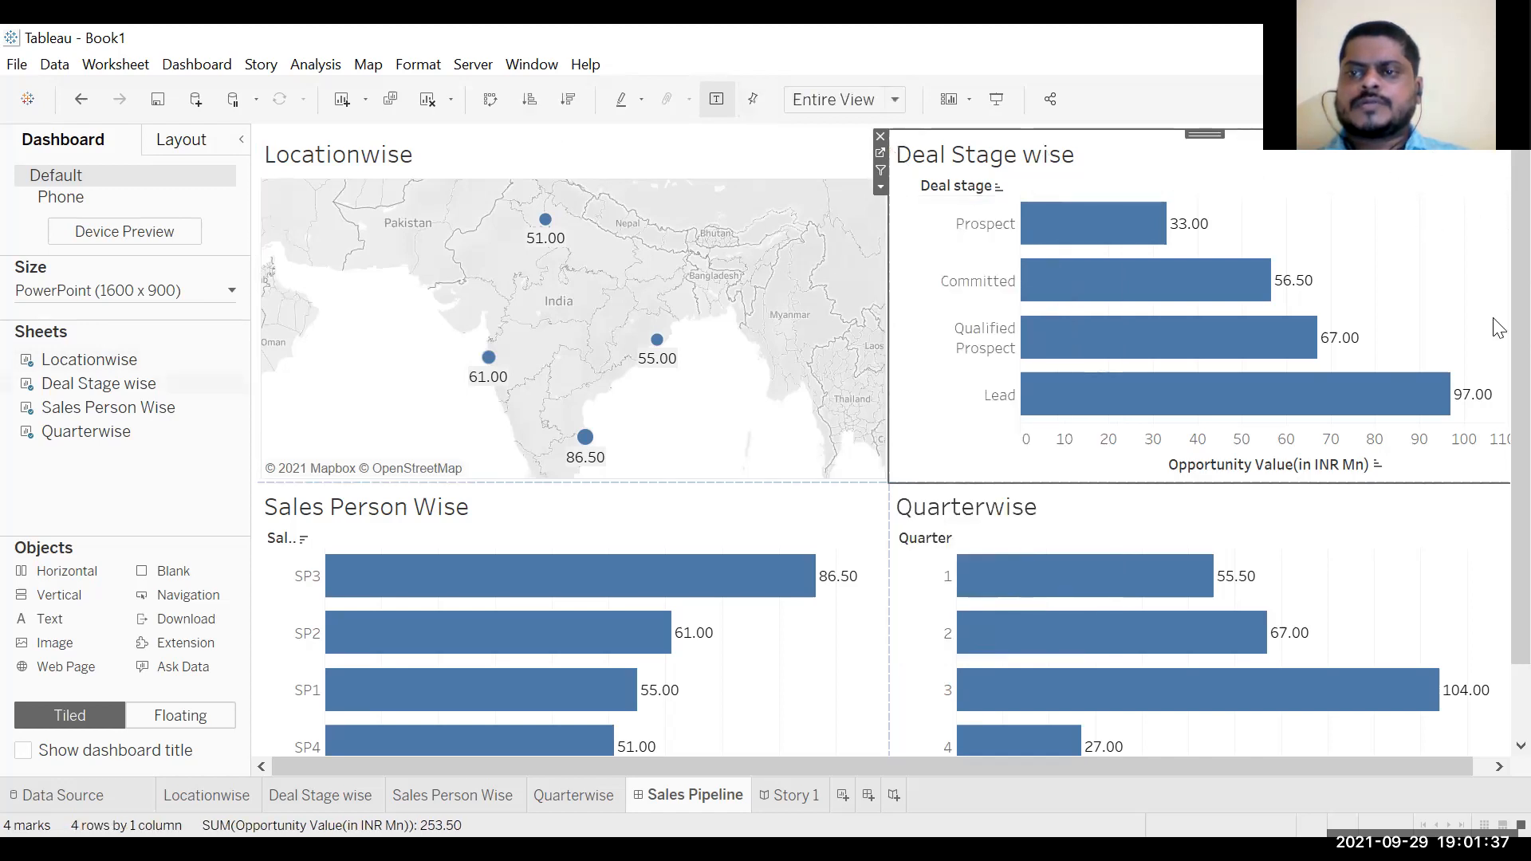
click(967, 97)
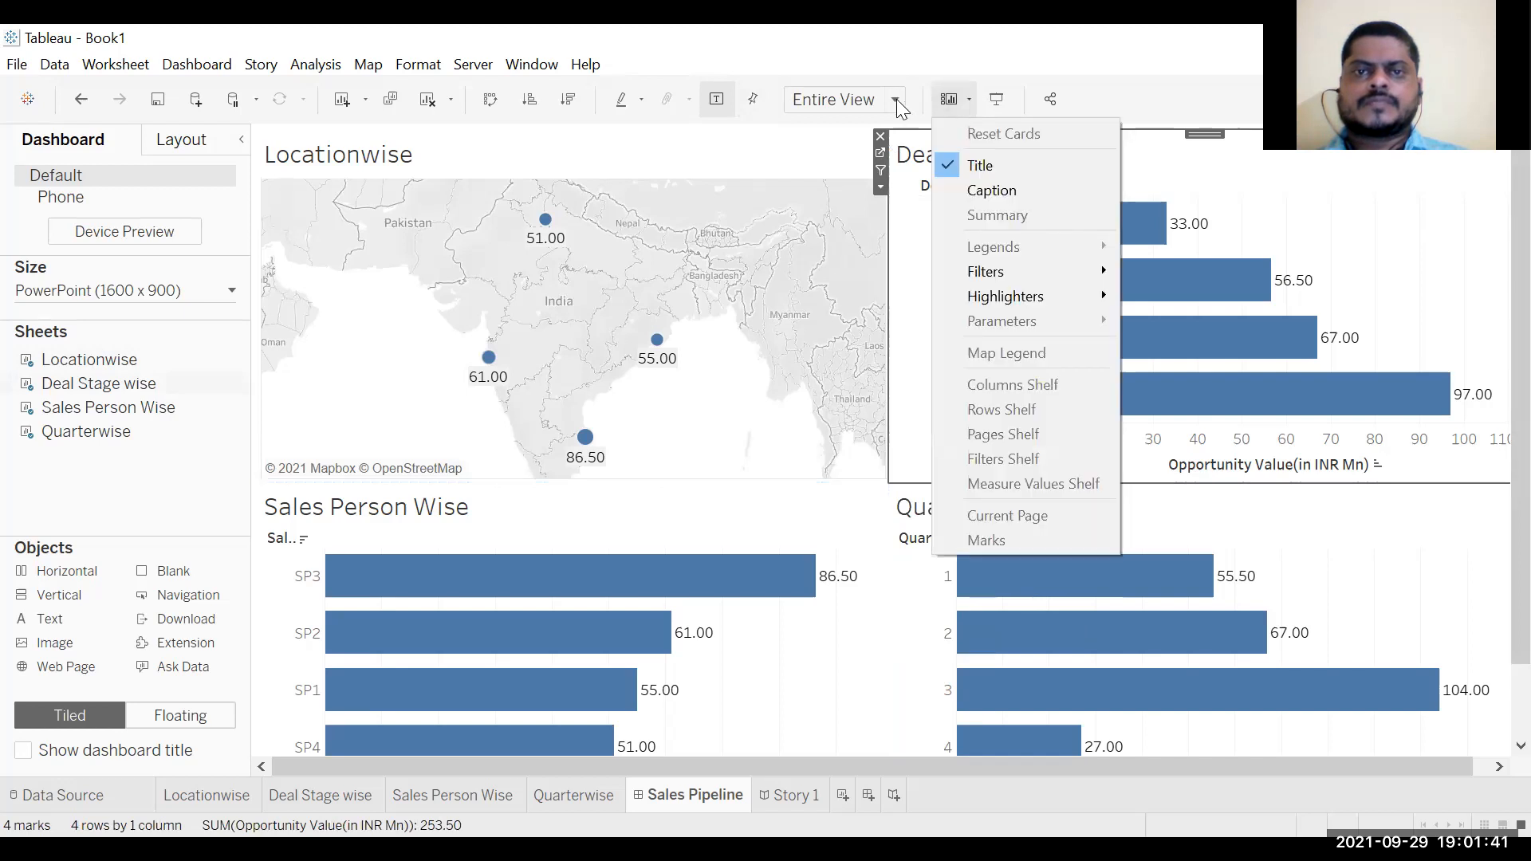
click(879, 108)
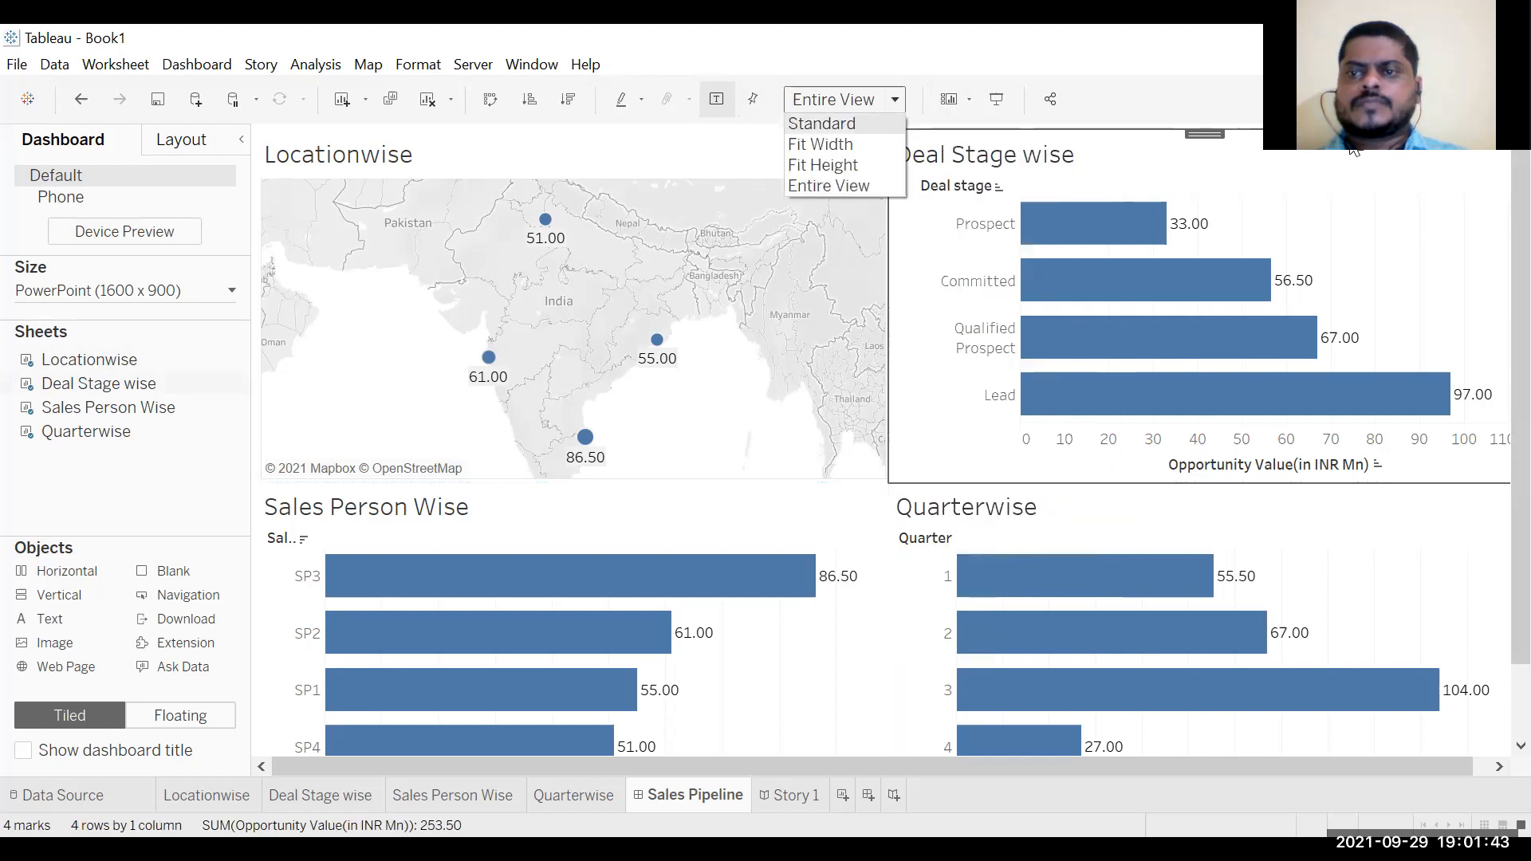
click(869, 121)
click(895, 99)
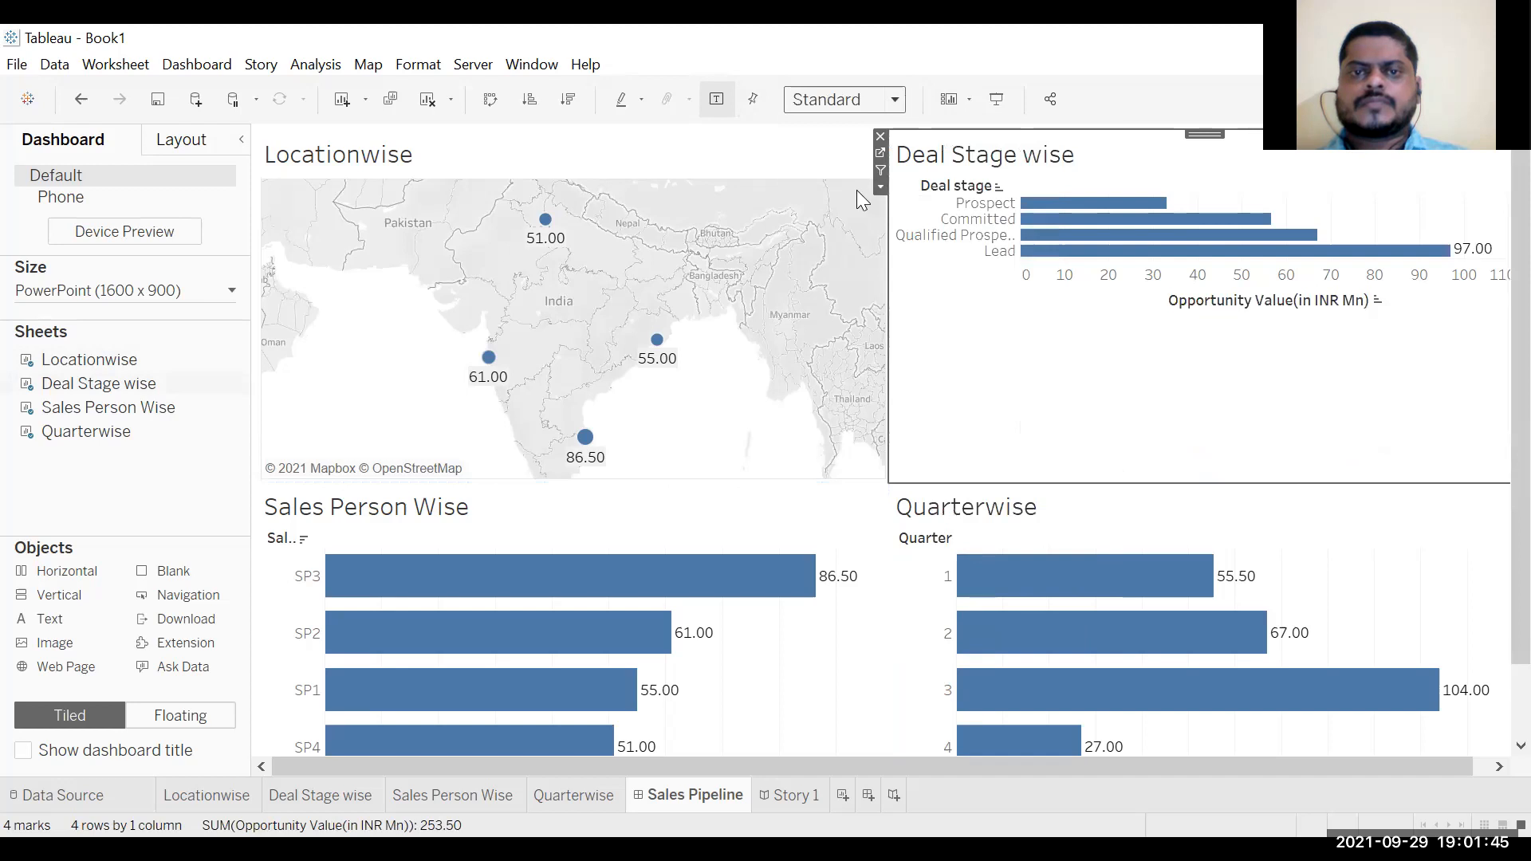
click(858, 187)
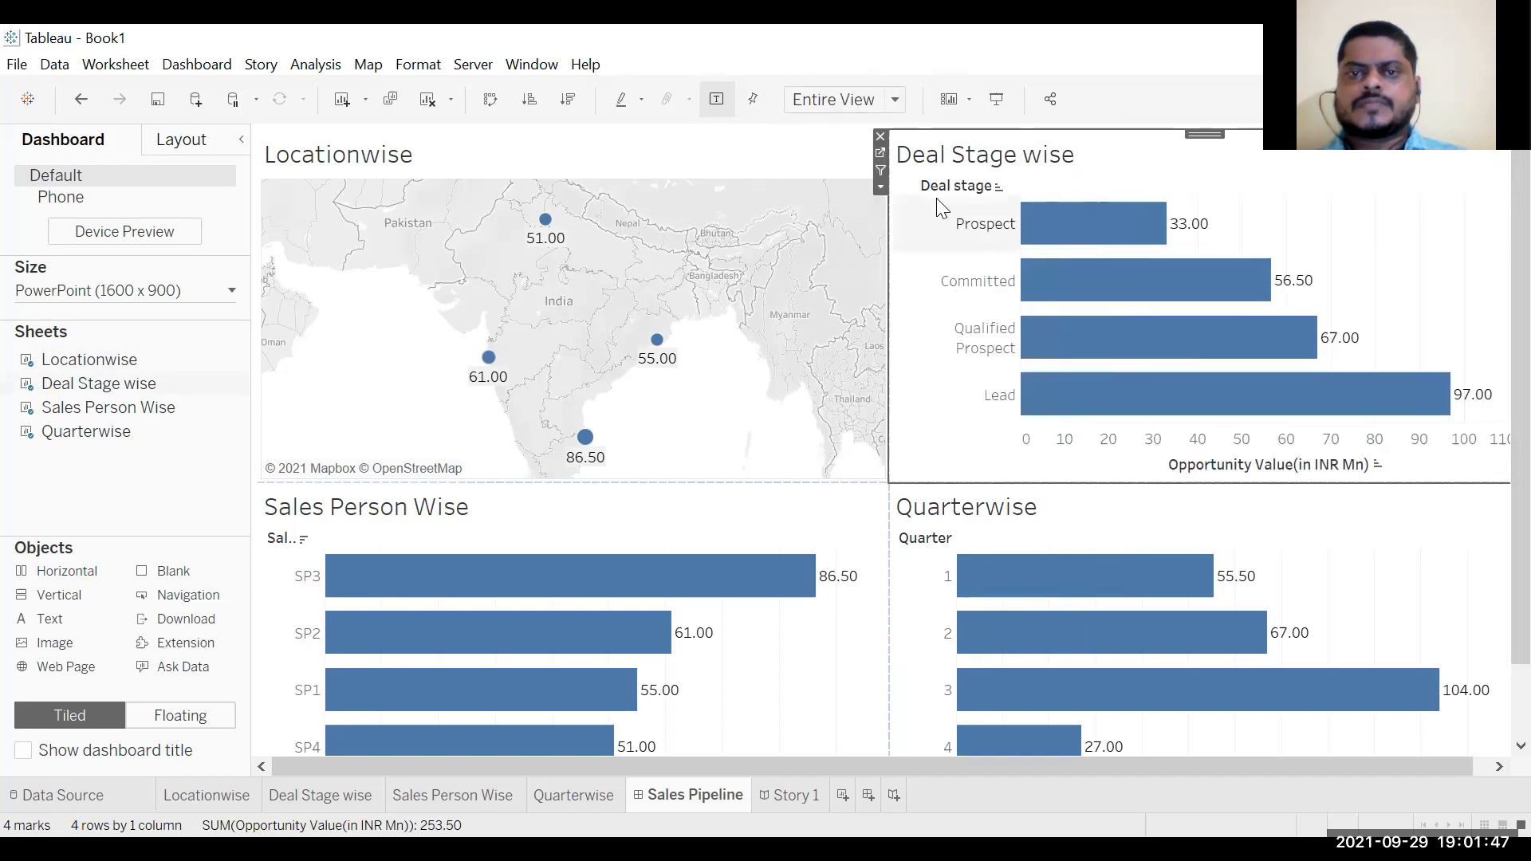
Step: Set the Deal Stage wise, Sales Person Wise and Quarterwise charts to be used as filters on the dashboard
click(881, 188)
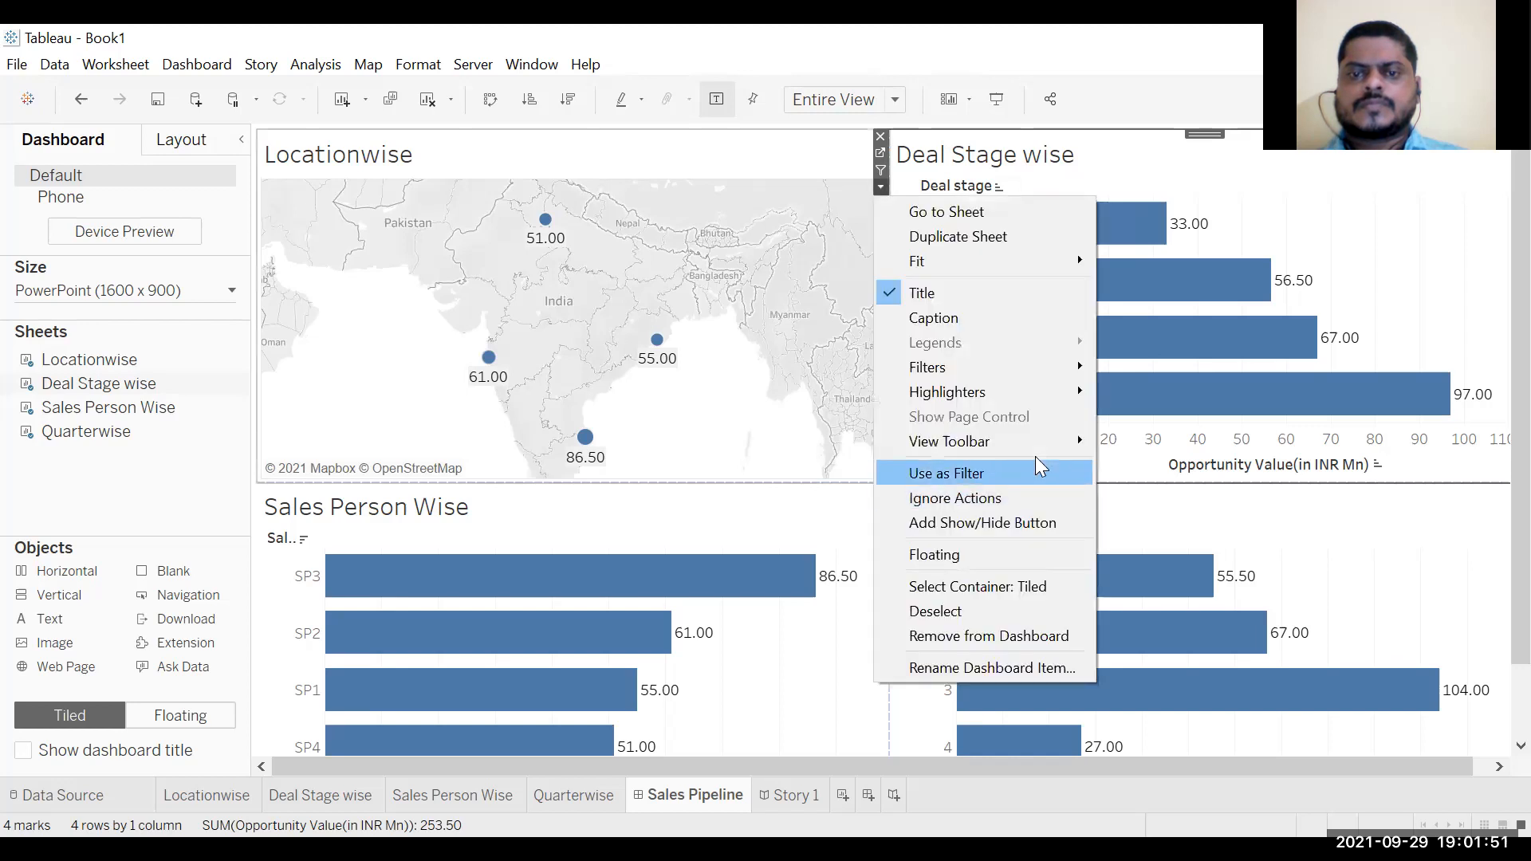
click(901, 538)
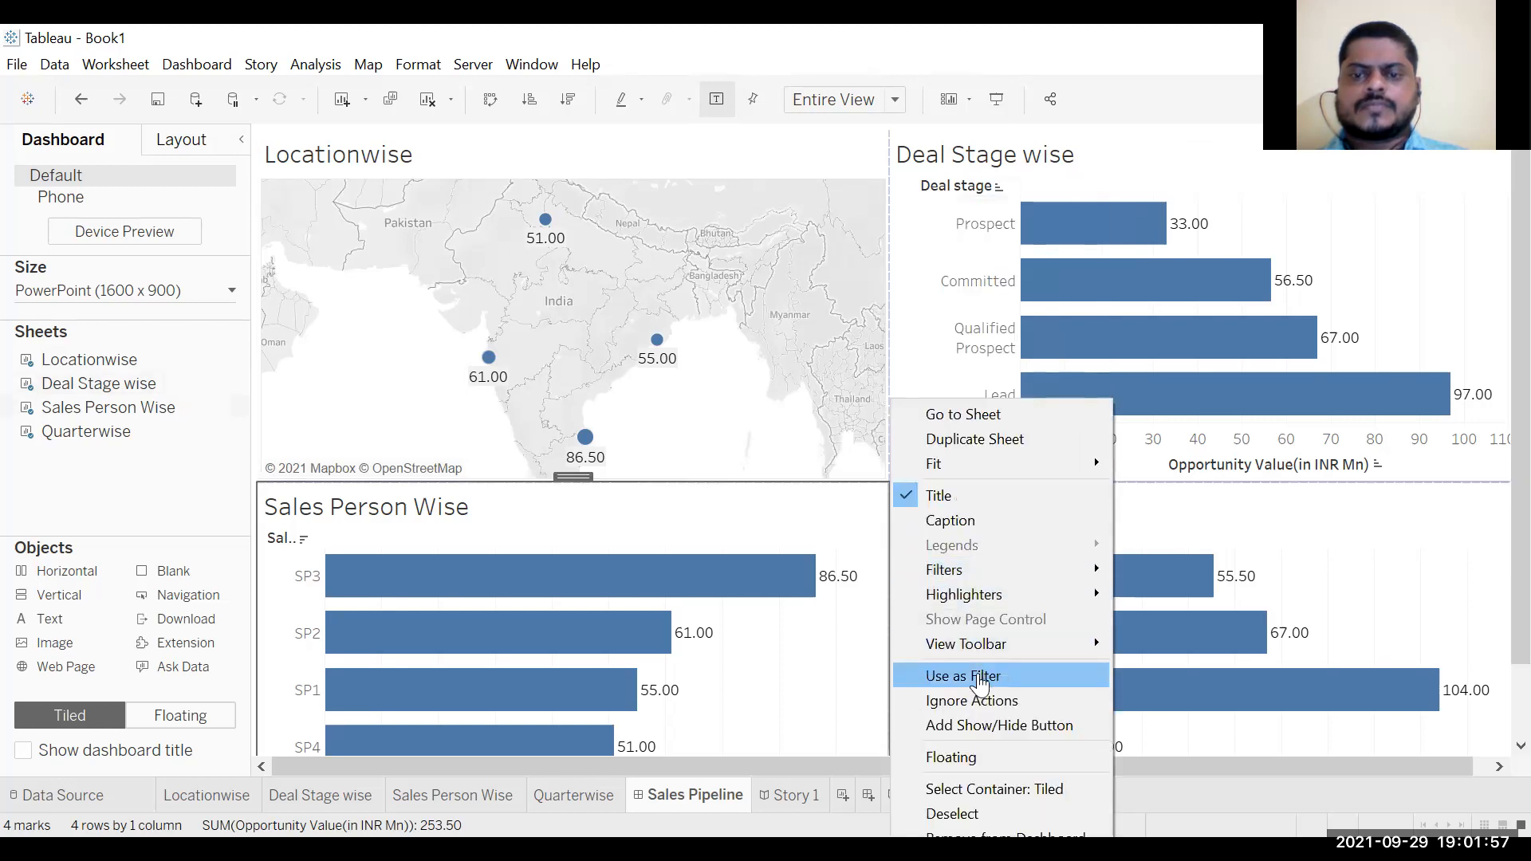
click(881, 538)
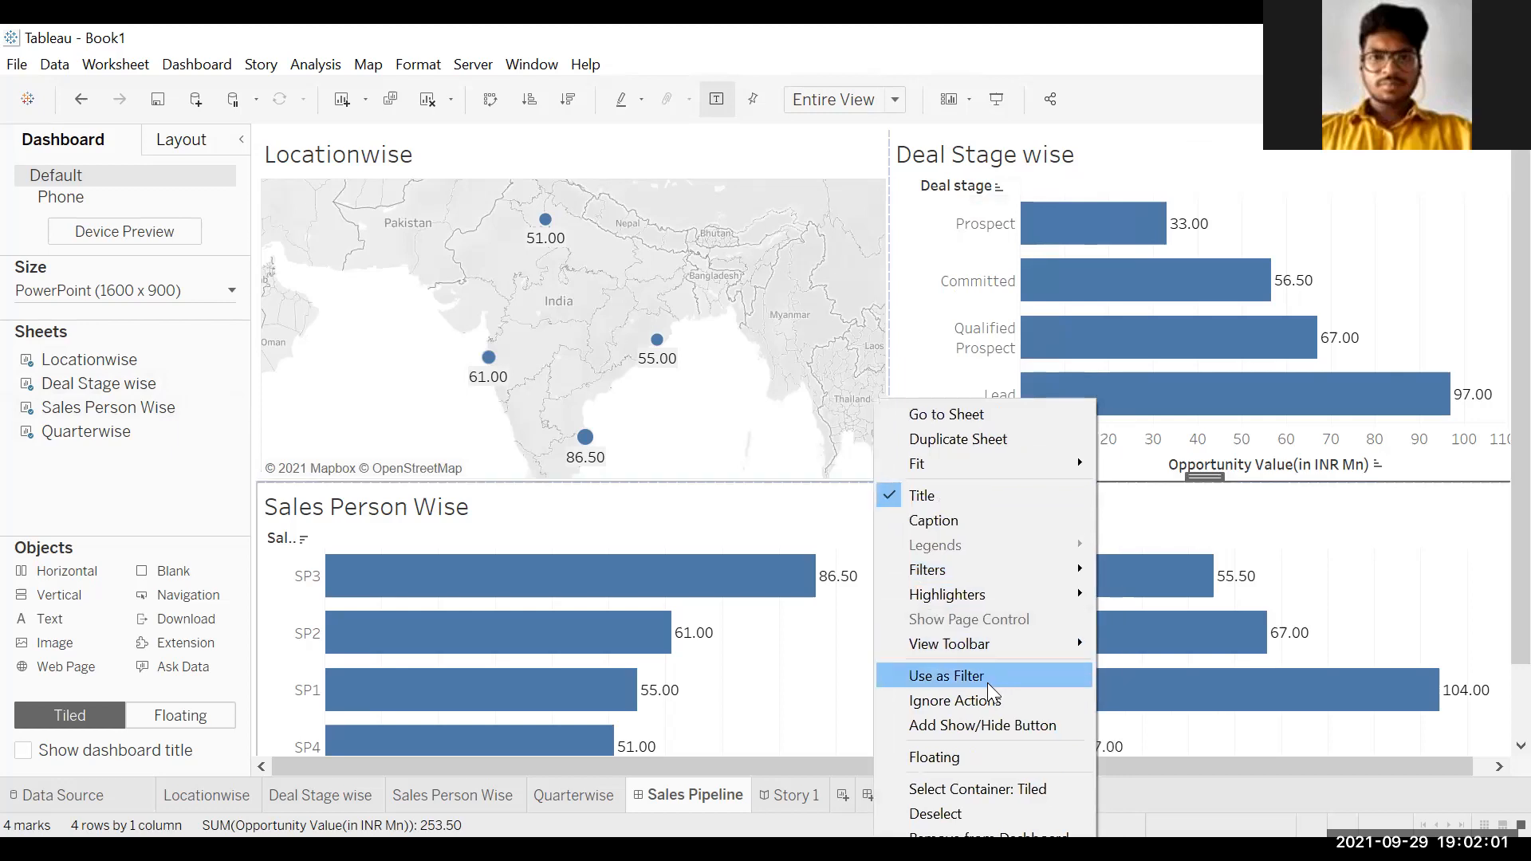
click(991, 677)
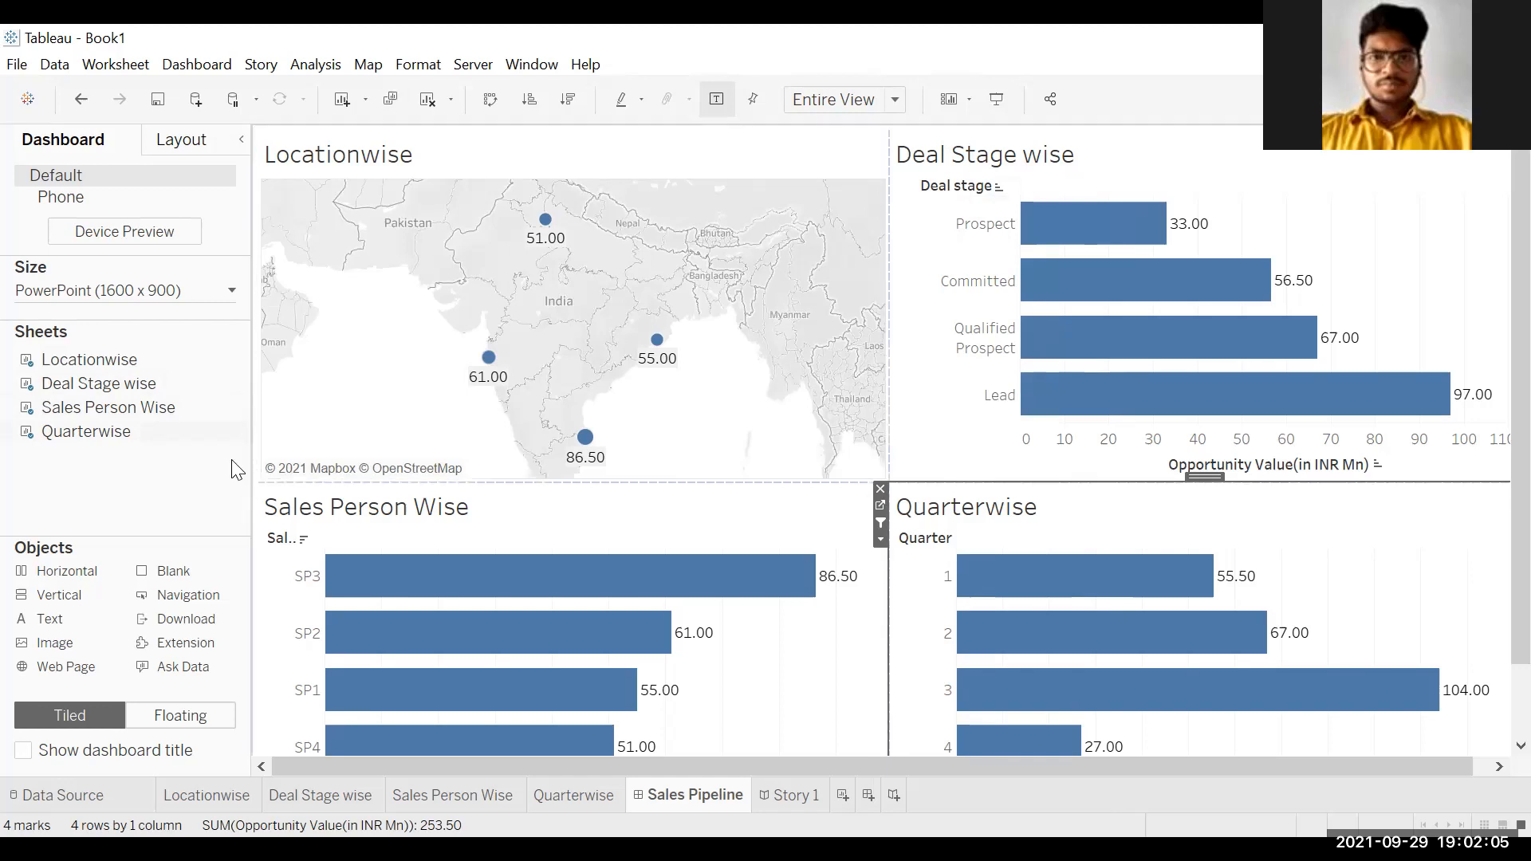
Step: Examine how the Locationwise worksheet's map is built, including its fields, marks and the suggested chart types
click(237, 797)
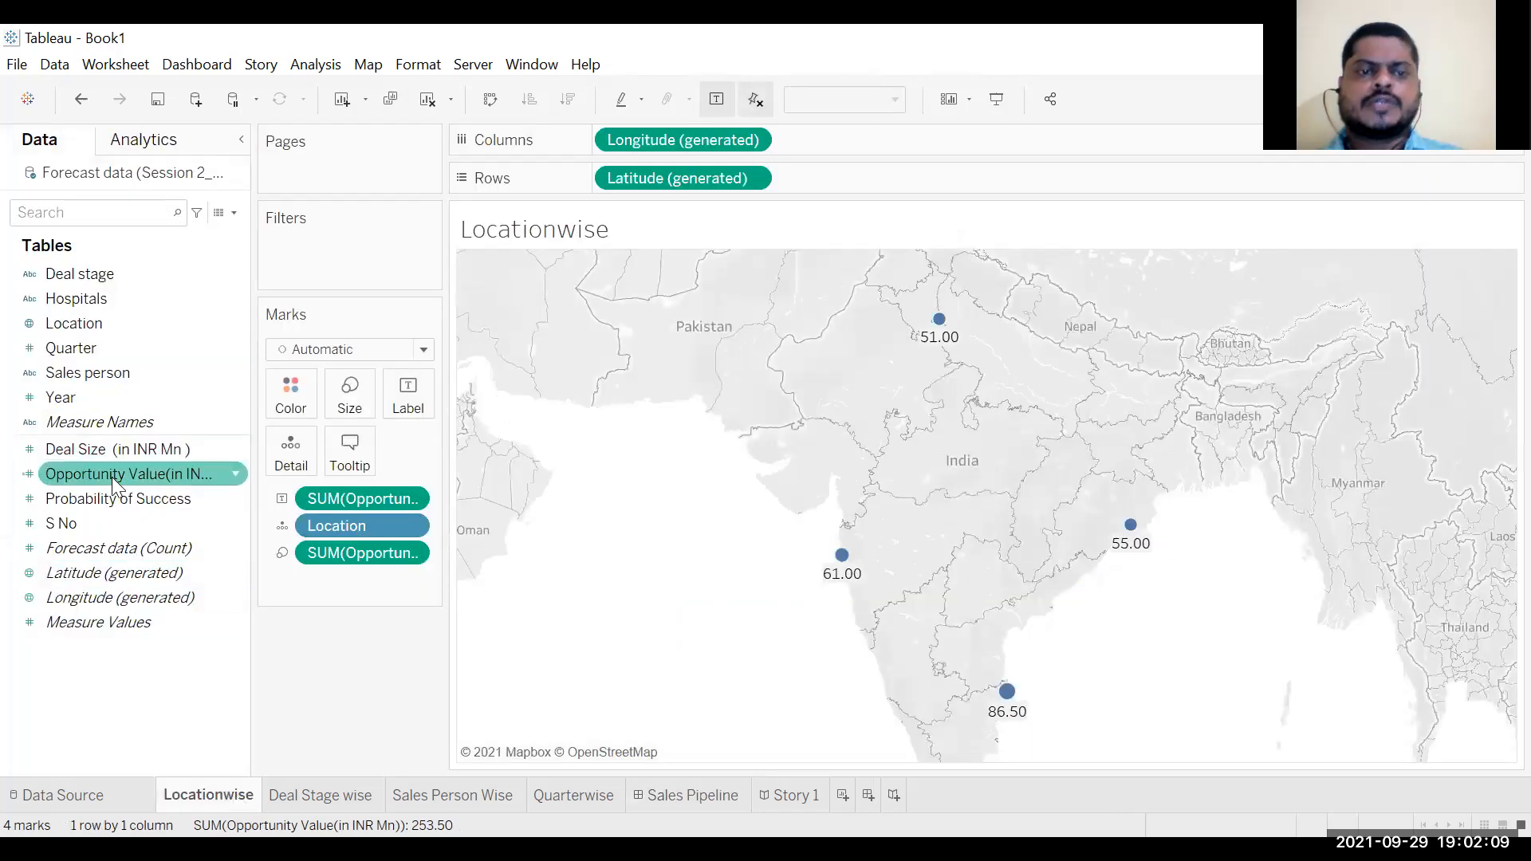
mouse_move(153, 485)
mouse_down()
mouse_move(390, 405)
mouse_move(161, 483)
mouse_up()
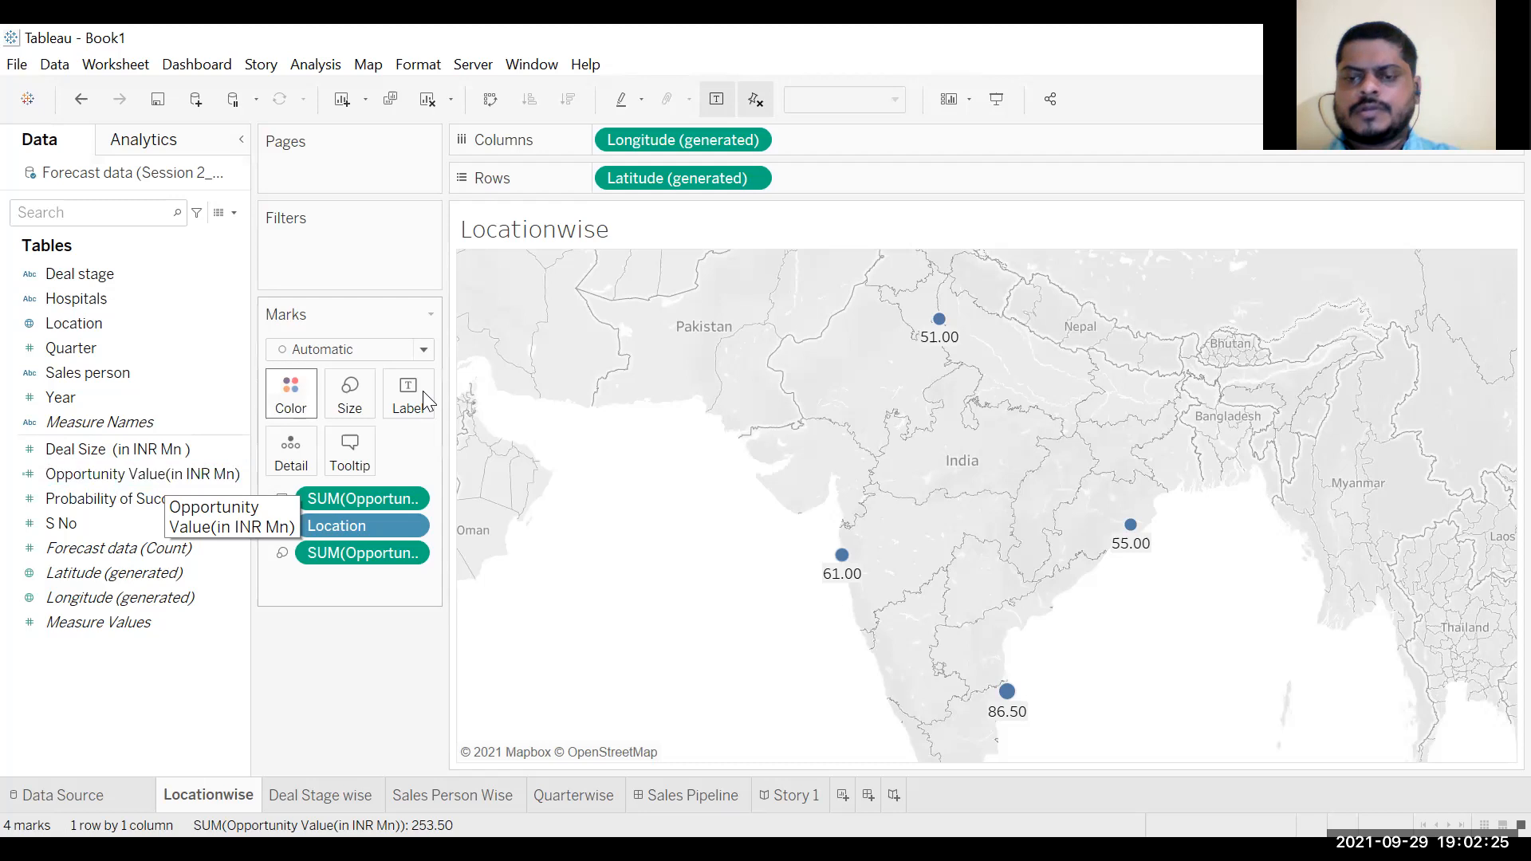
mouse_move(236, 803)
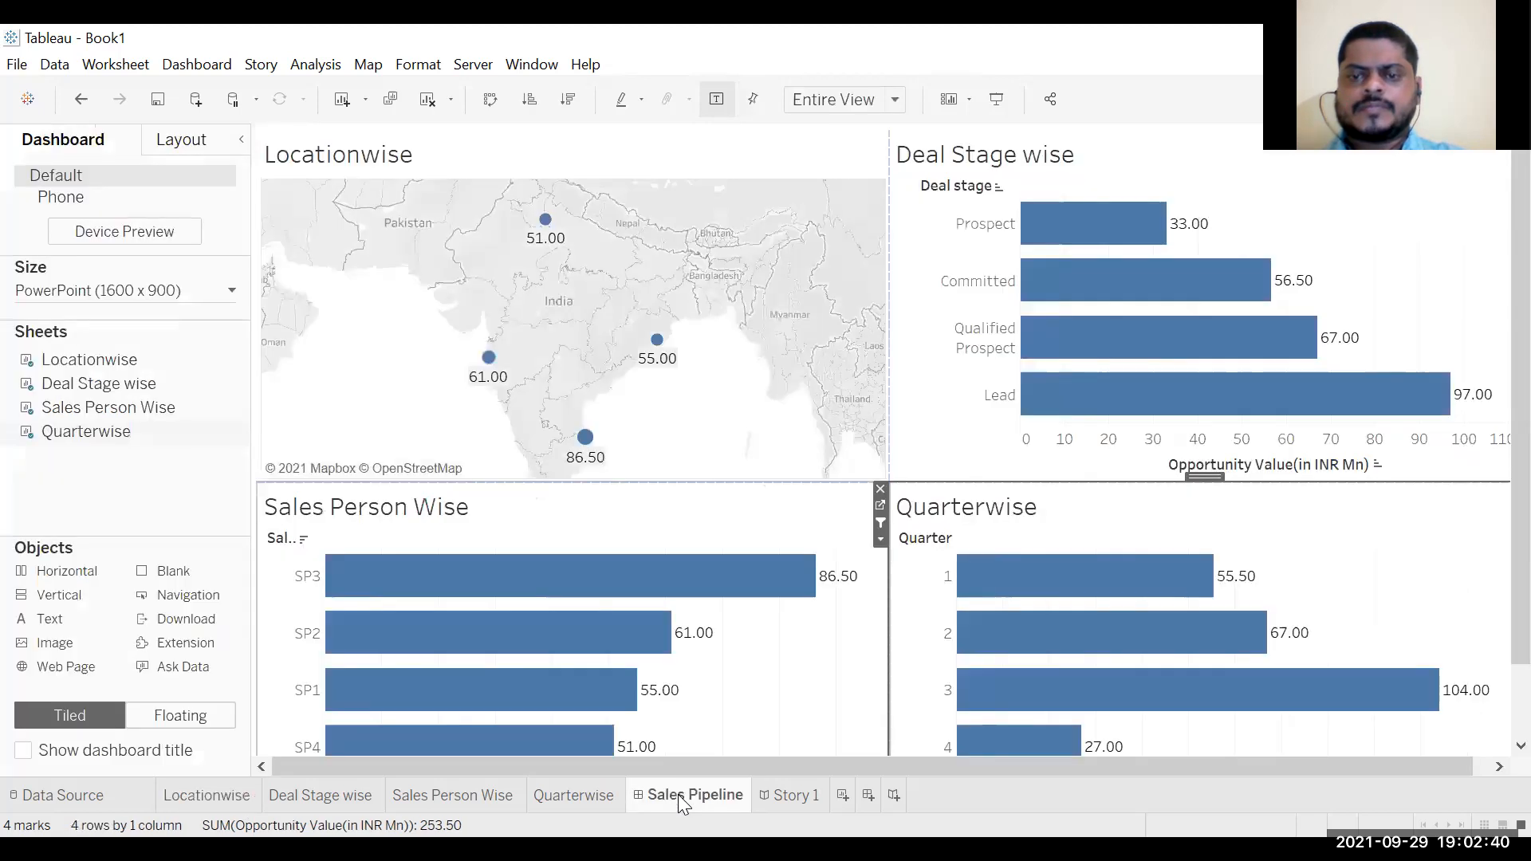
click(678, 794)
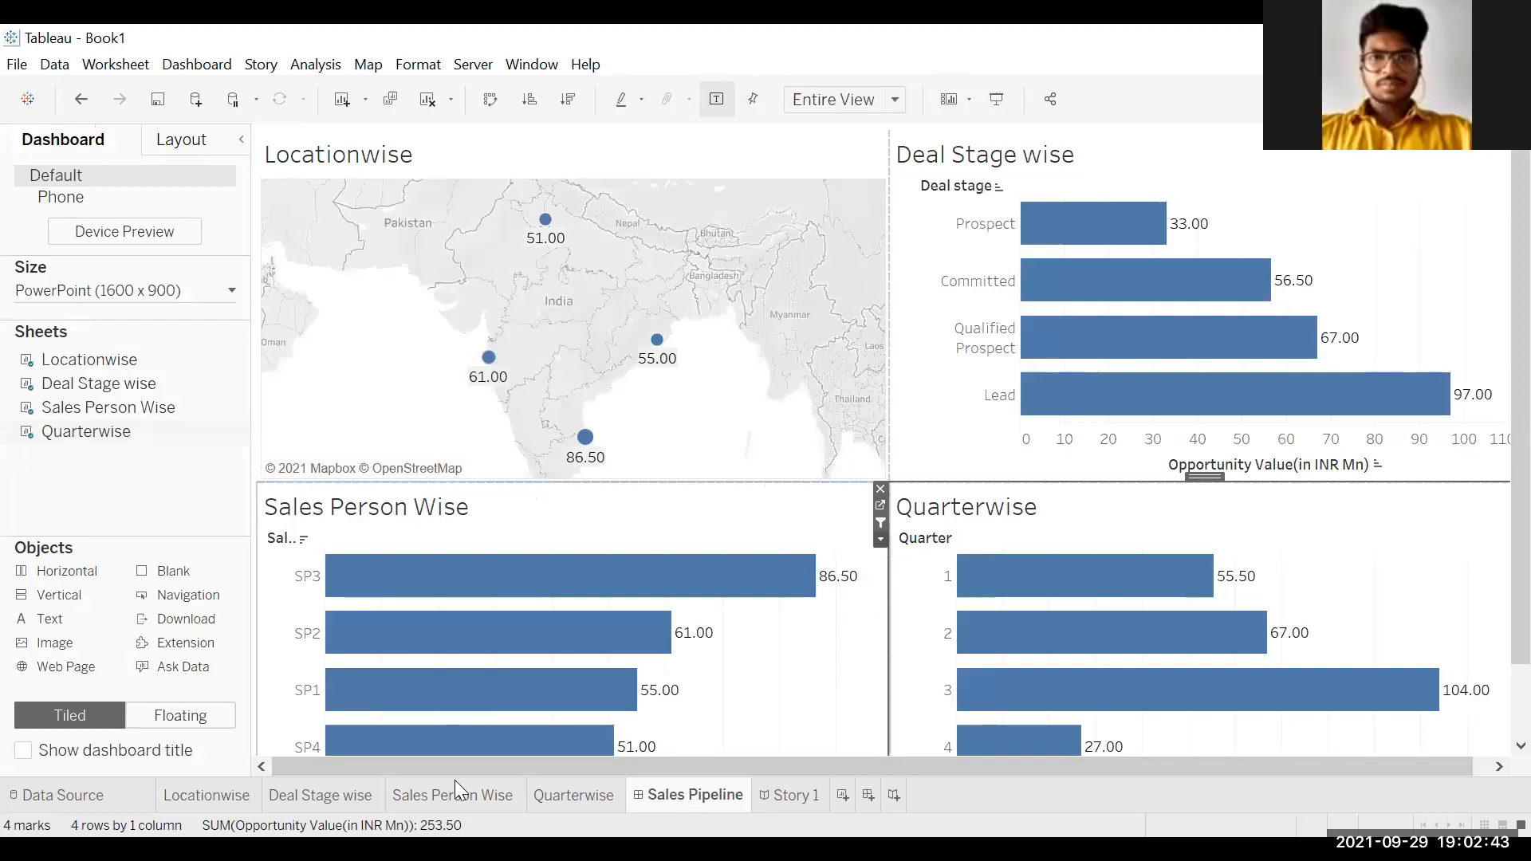
mouse_move(422, 794)
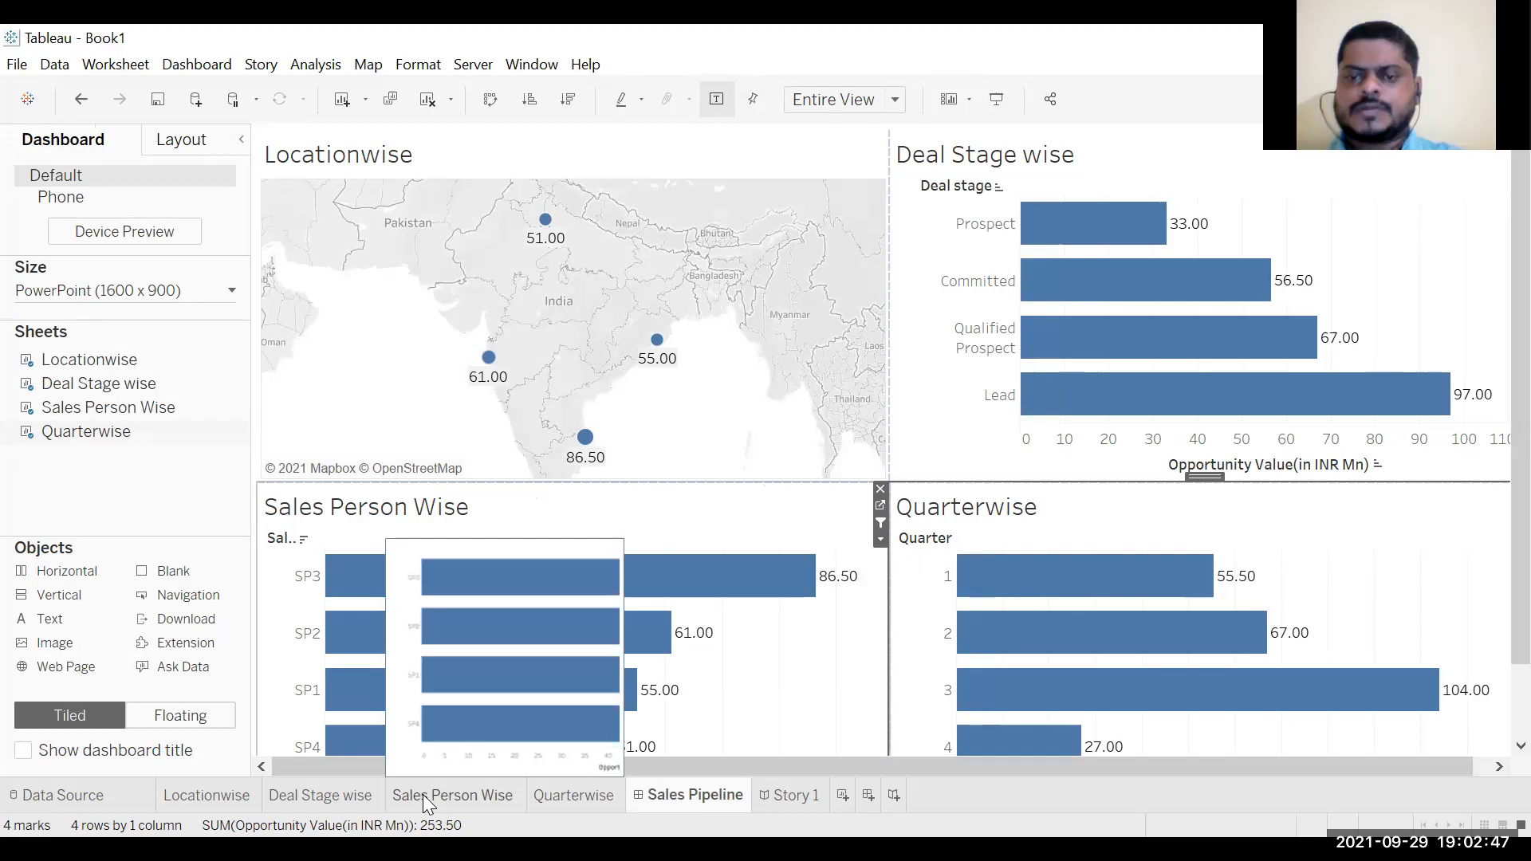
click(244, 801)
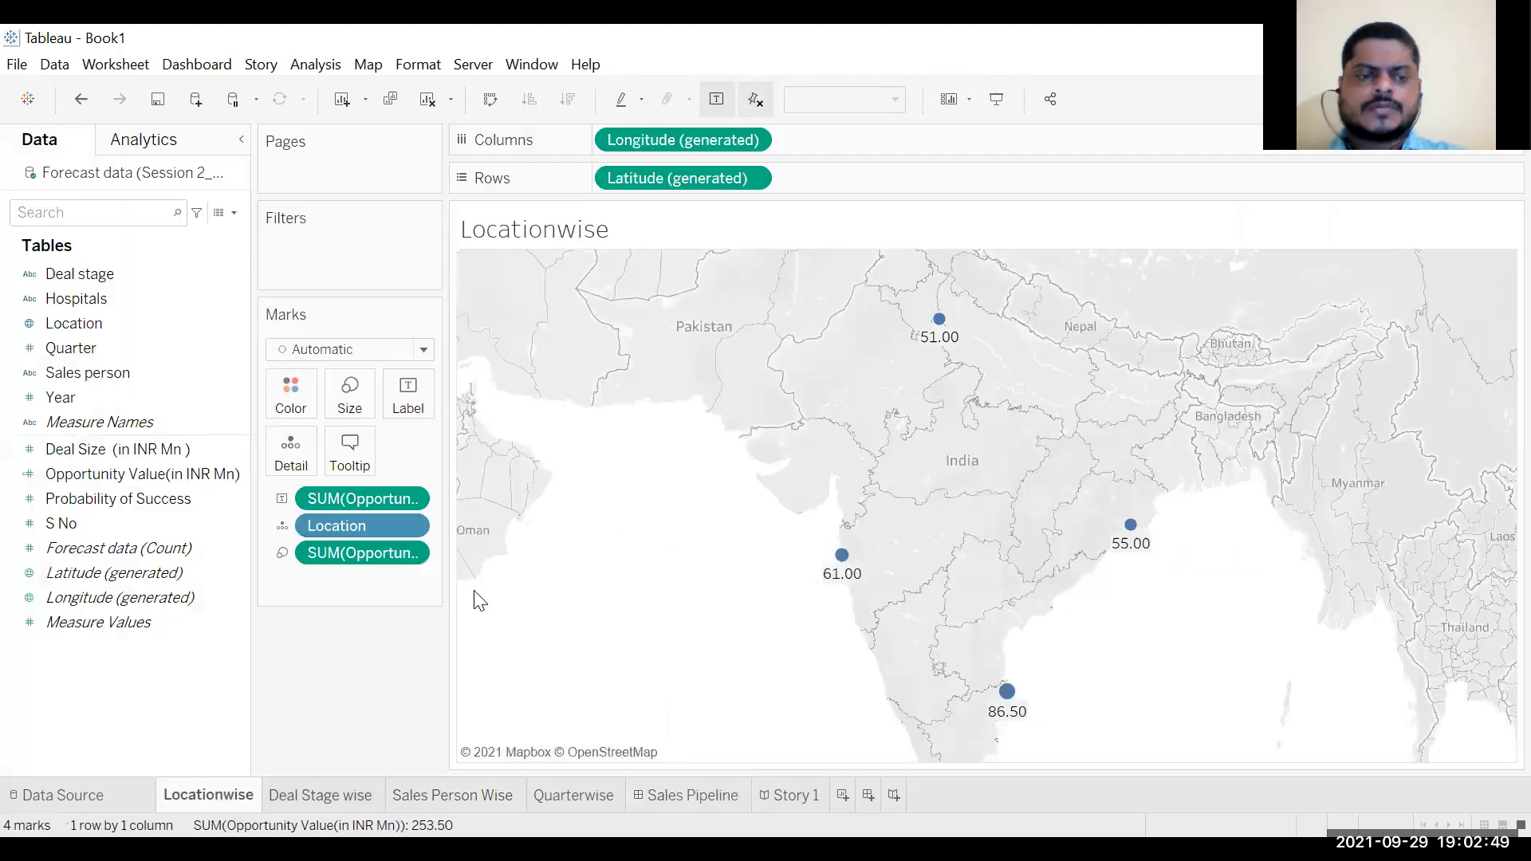
mouse_move(938, 351)
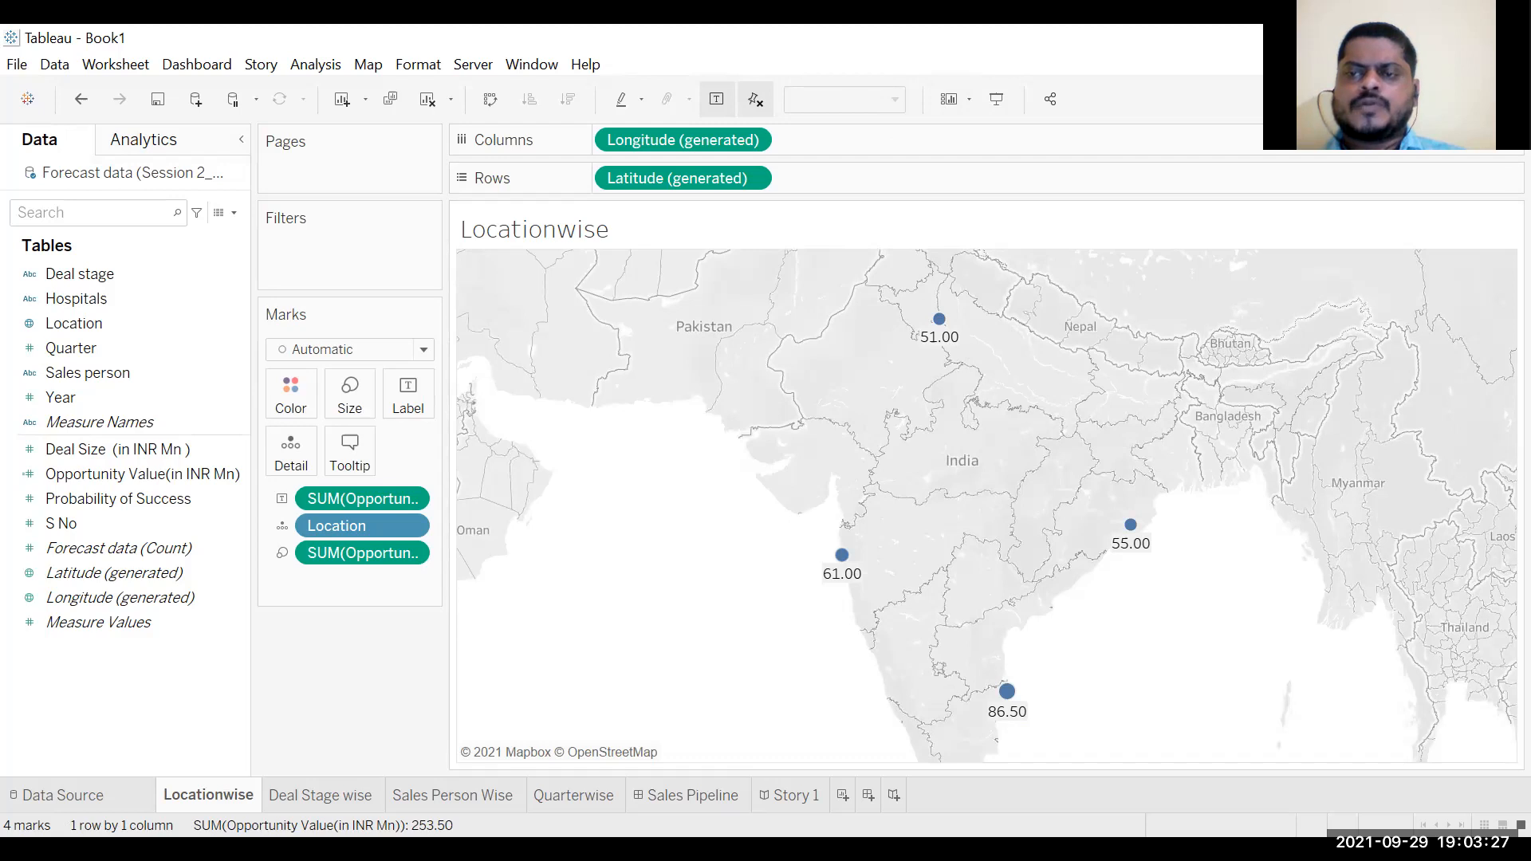
click(1480, 99)
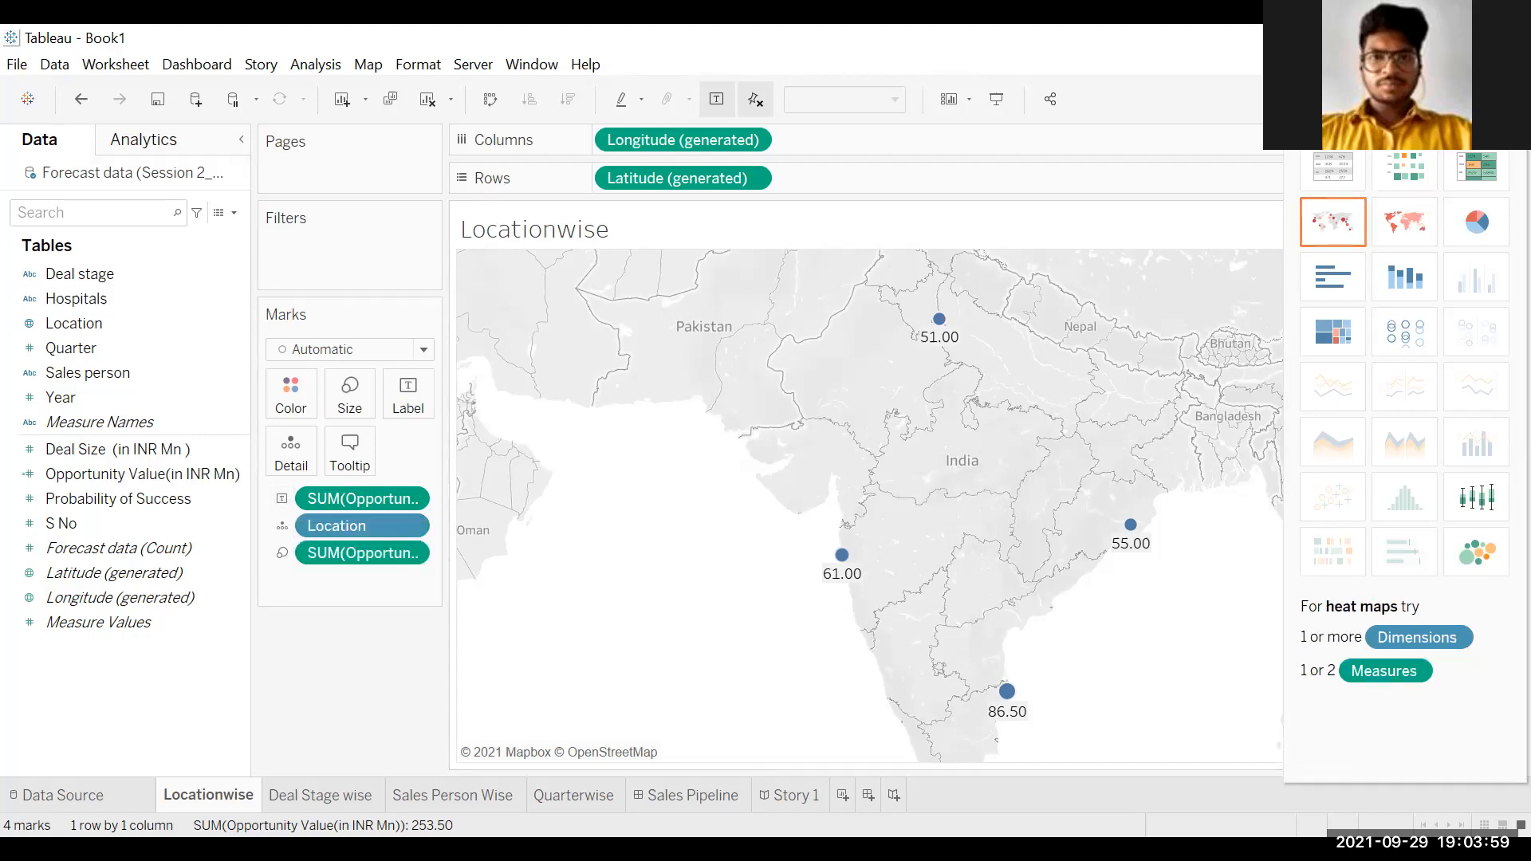
Step: Return to the Sales Pipeline dashboard and check the Locationwise map's Use as Filter setting
click(691, 795)
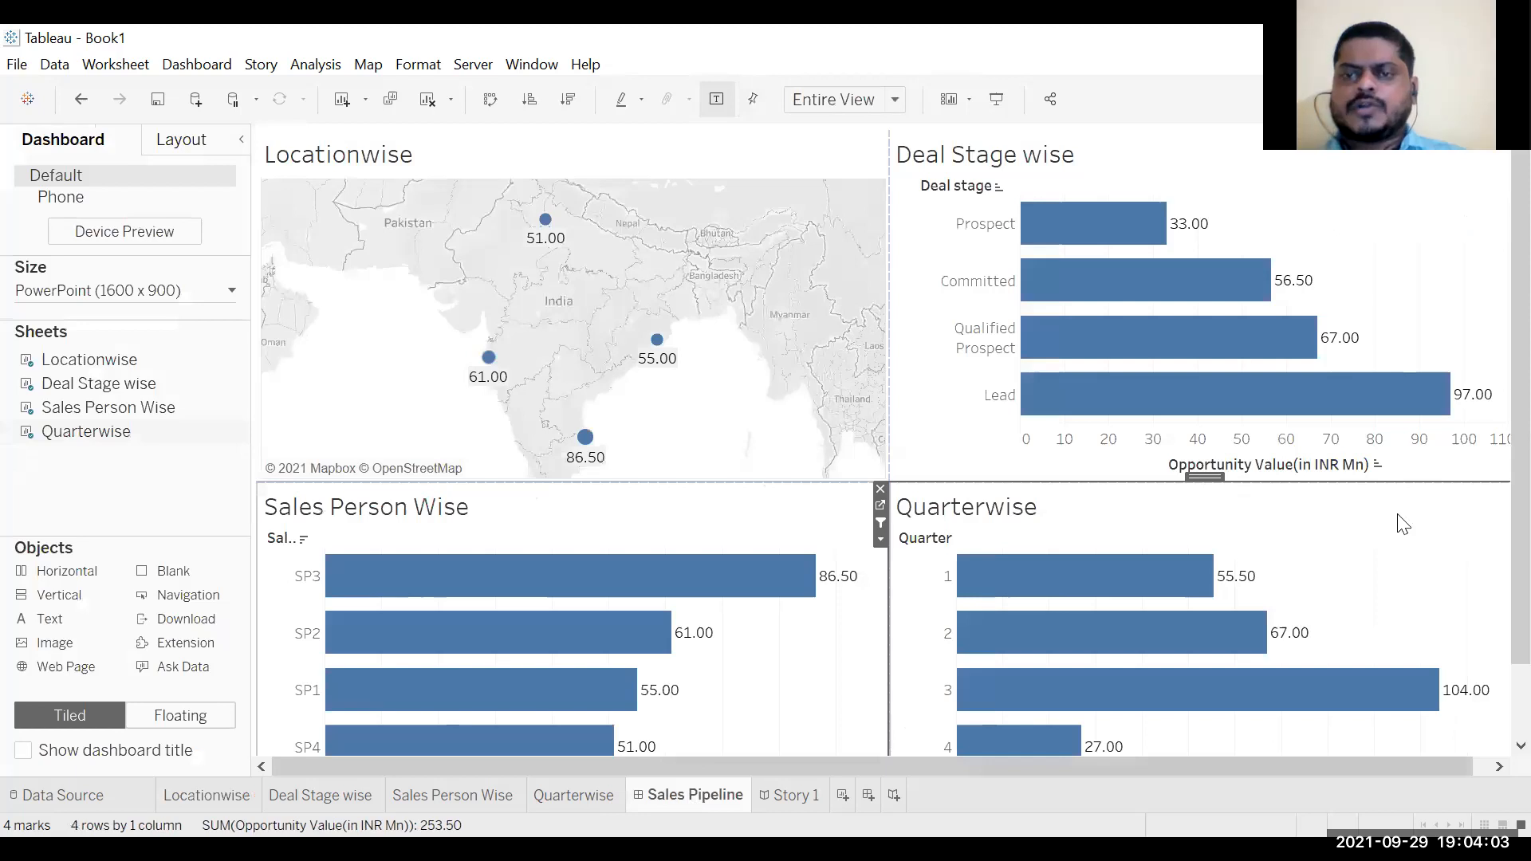
click(742, 159)
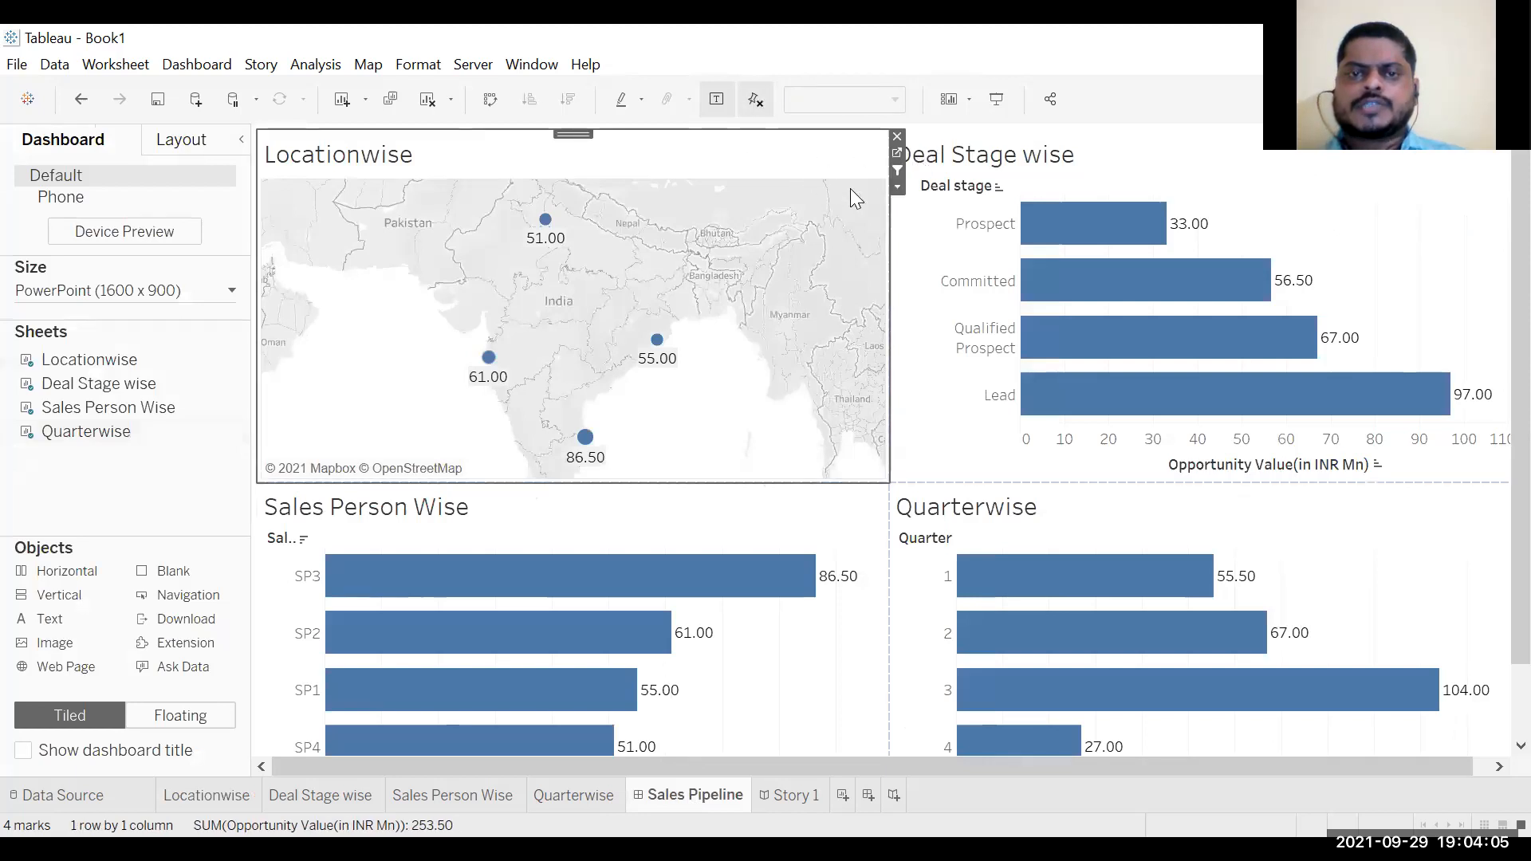
click(898, 186)
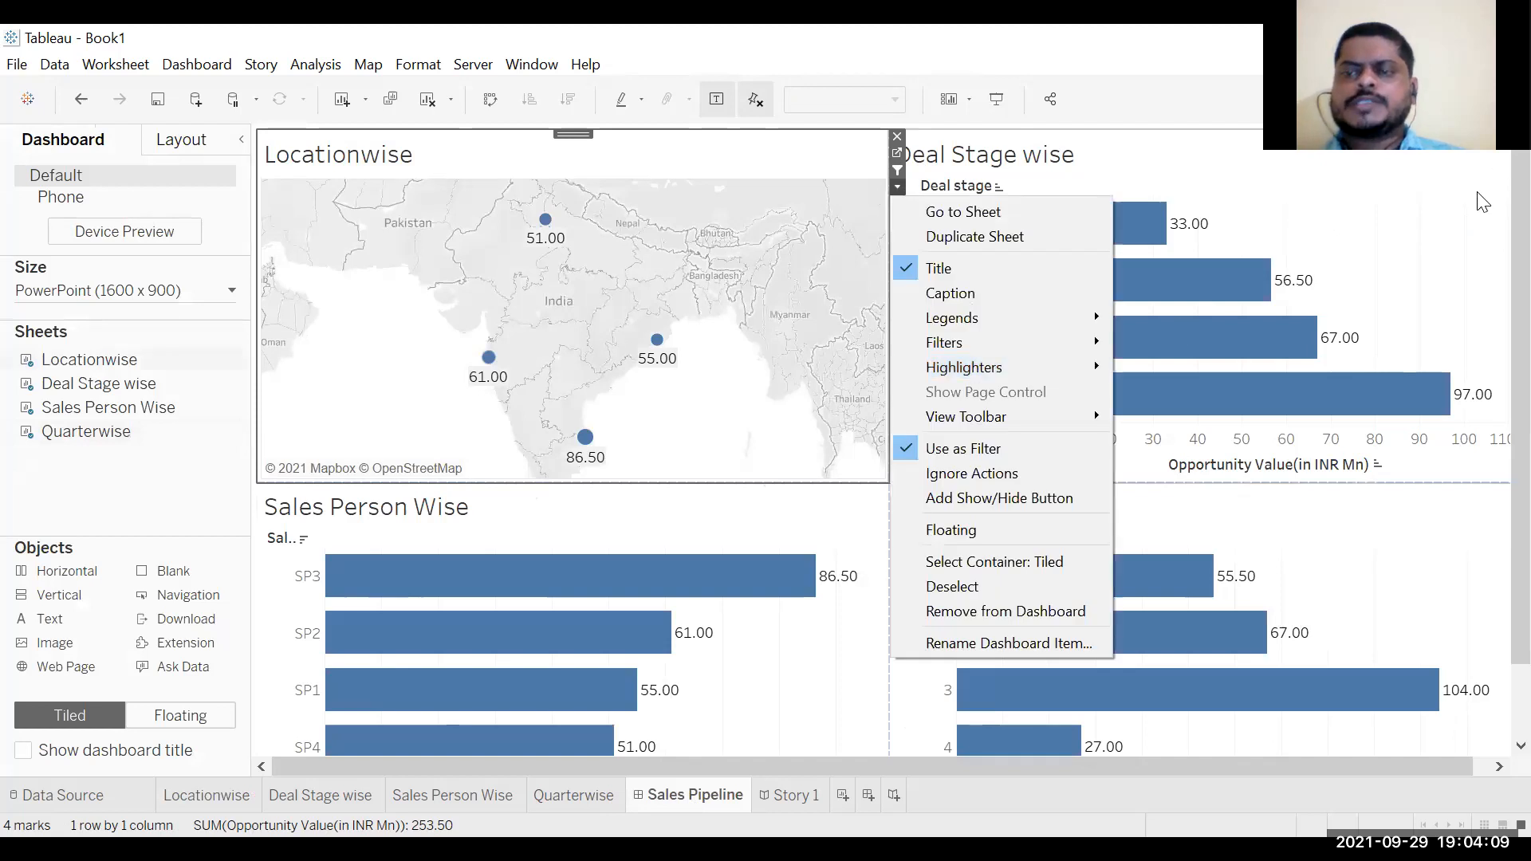
click(1204, 341)
Step: Test the dashboard filtering by selecting Bhubaneswar, Delhi and Mumbai in turn on the Locationwise map, and clear the selection
mouse_move(658, 343)
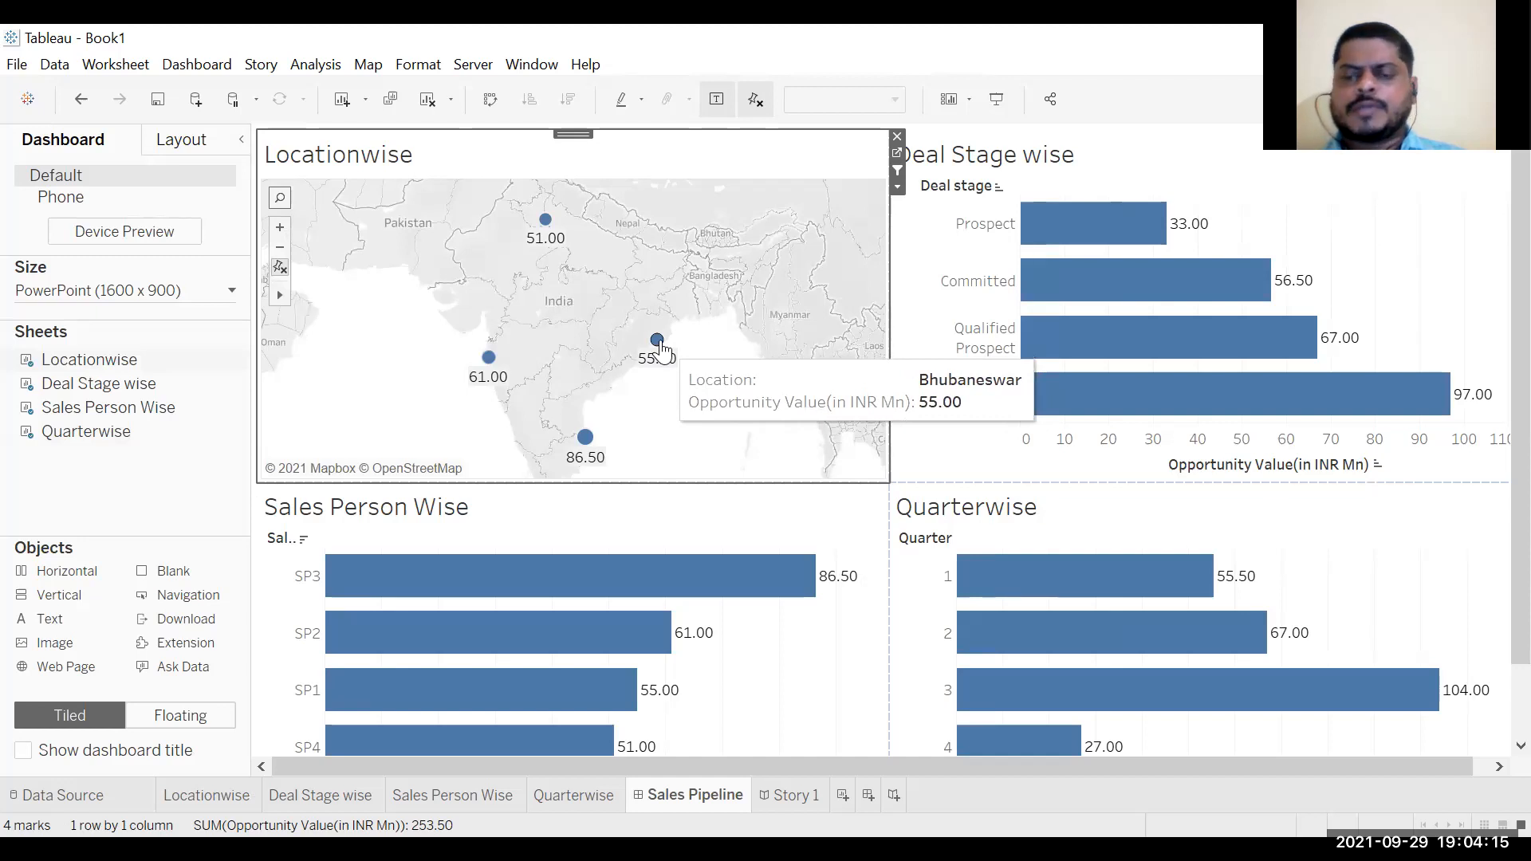
click(657, 341)
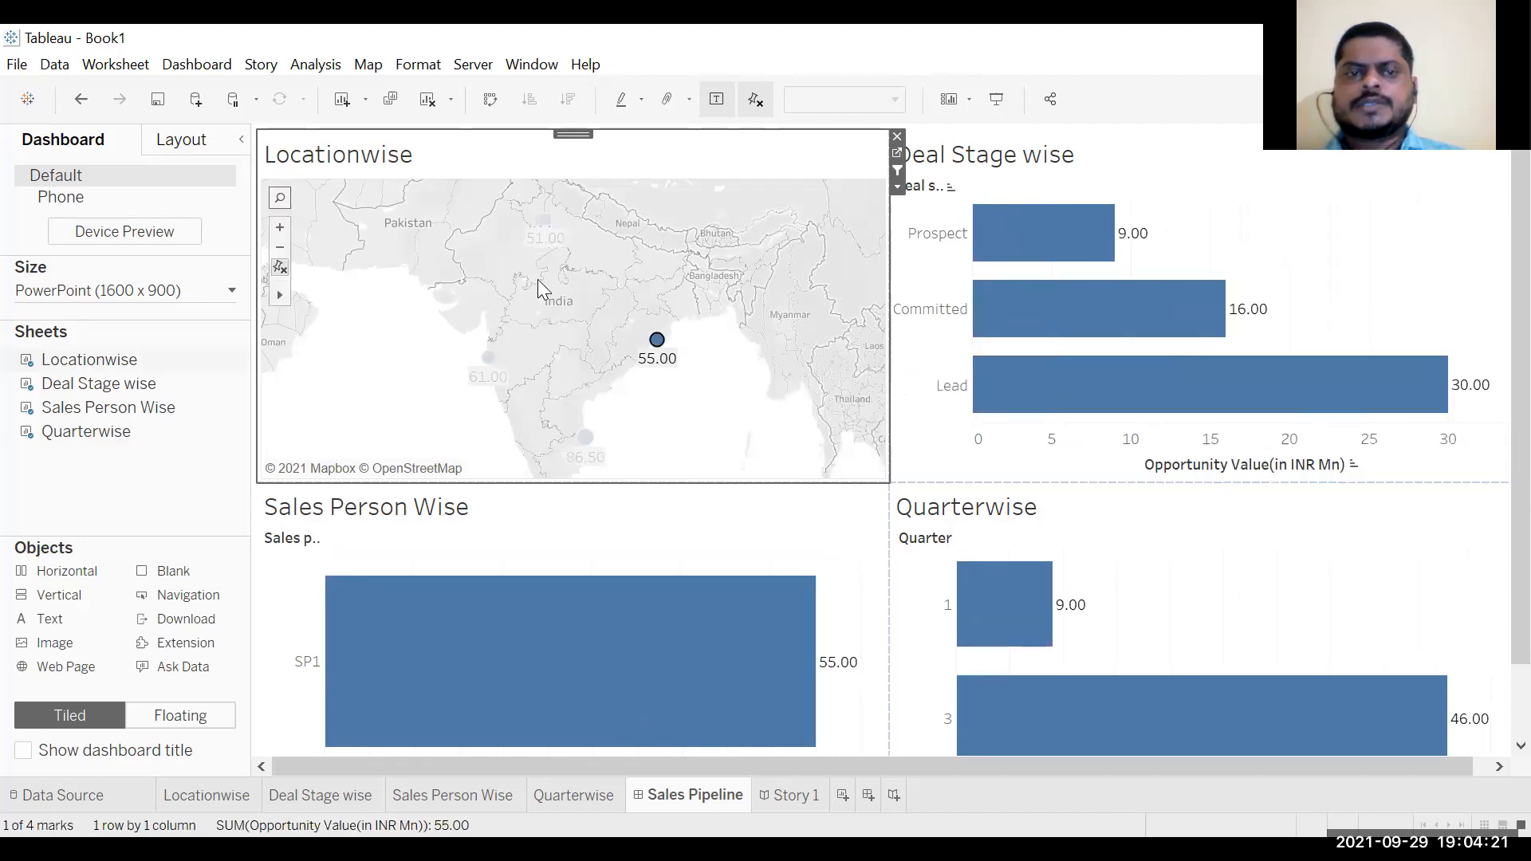
mouse_move(539, 231)
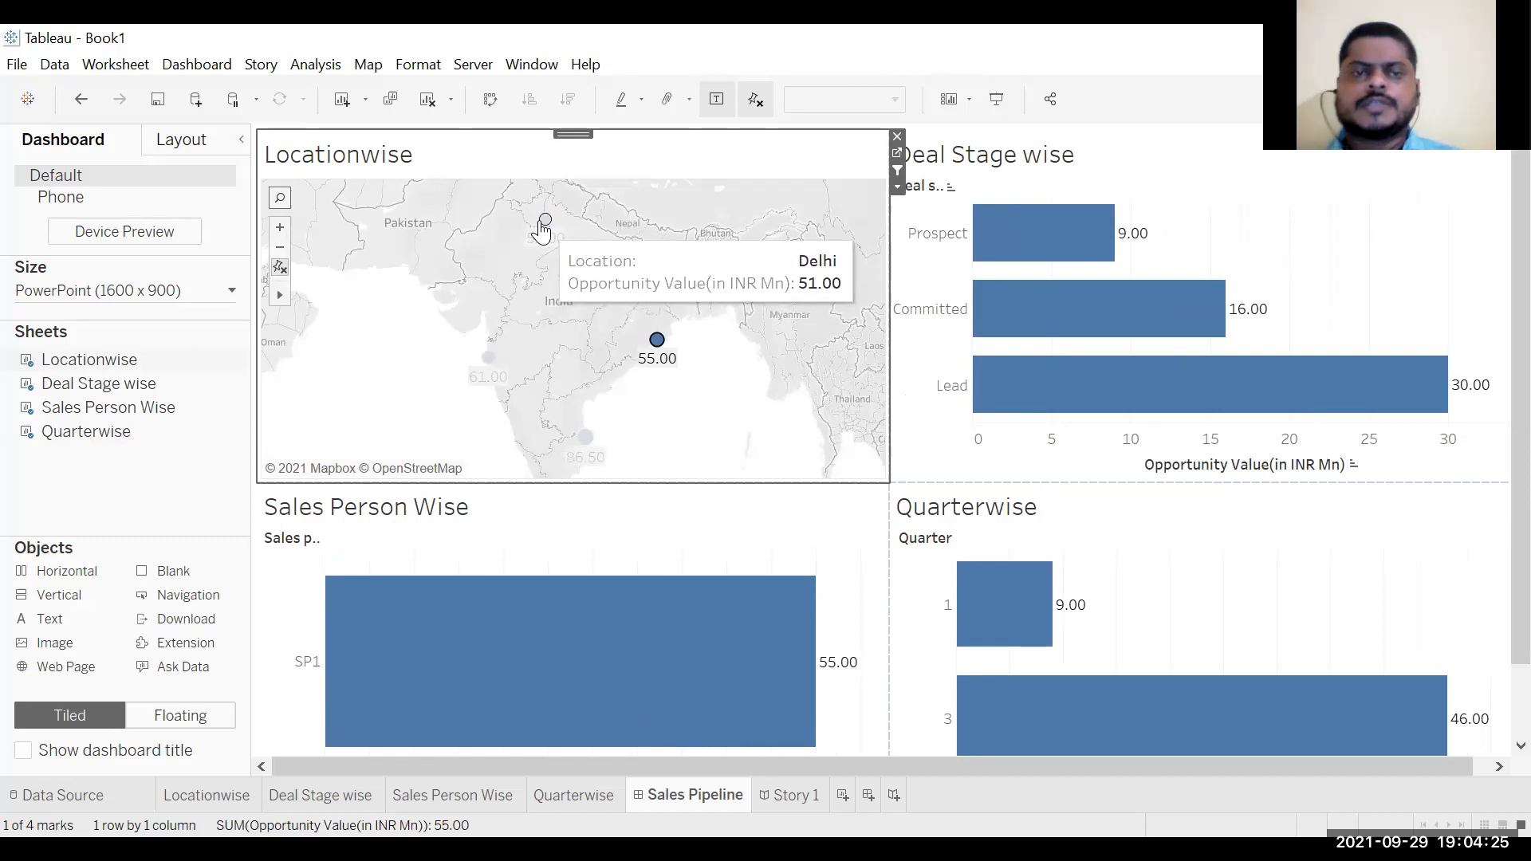
click(542, 227)
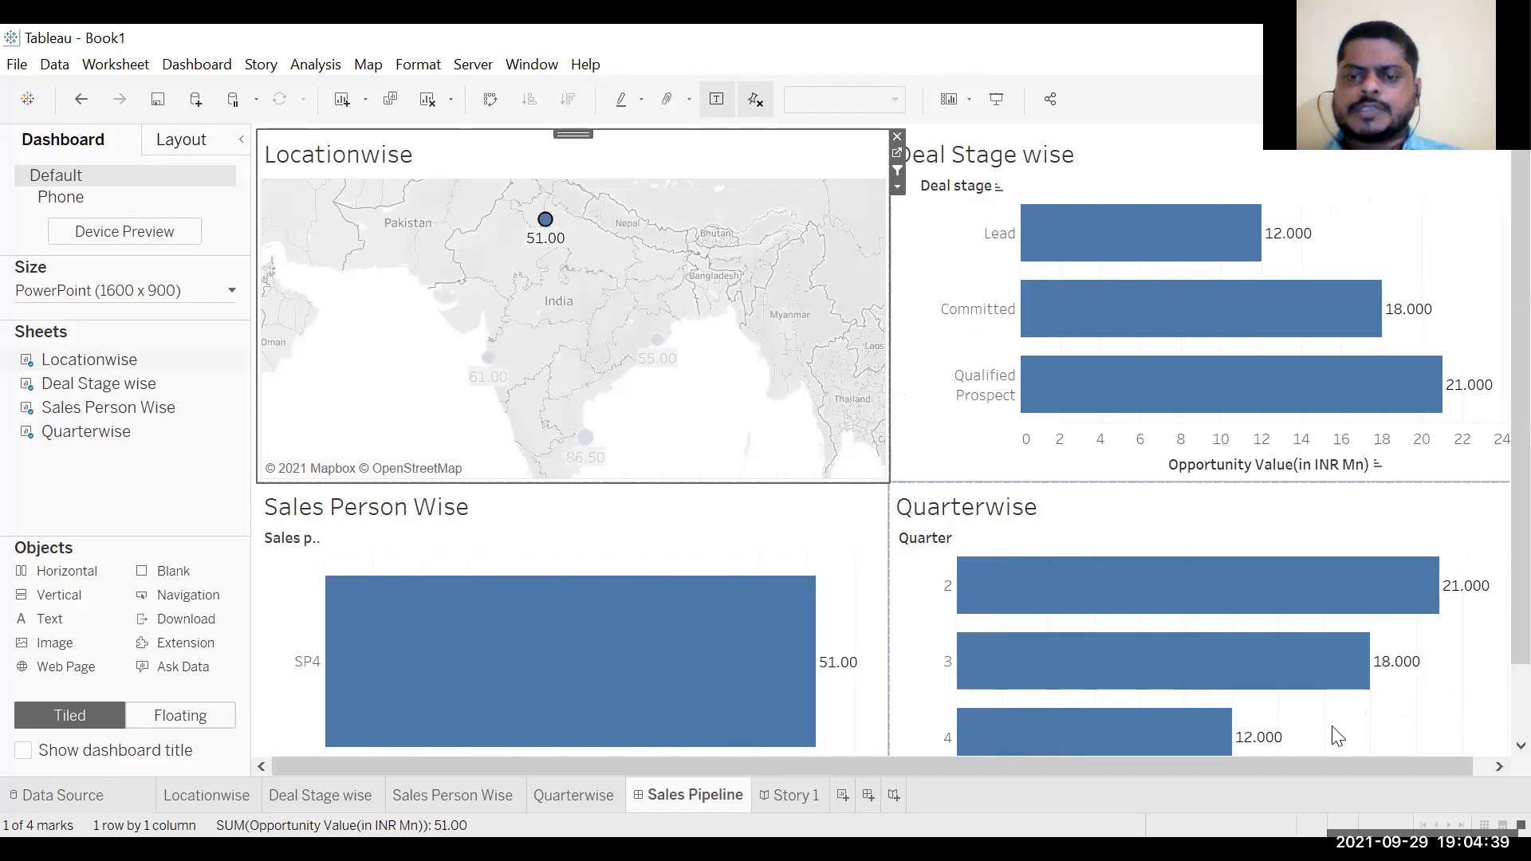
mouse_move(1425, 608)
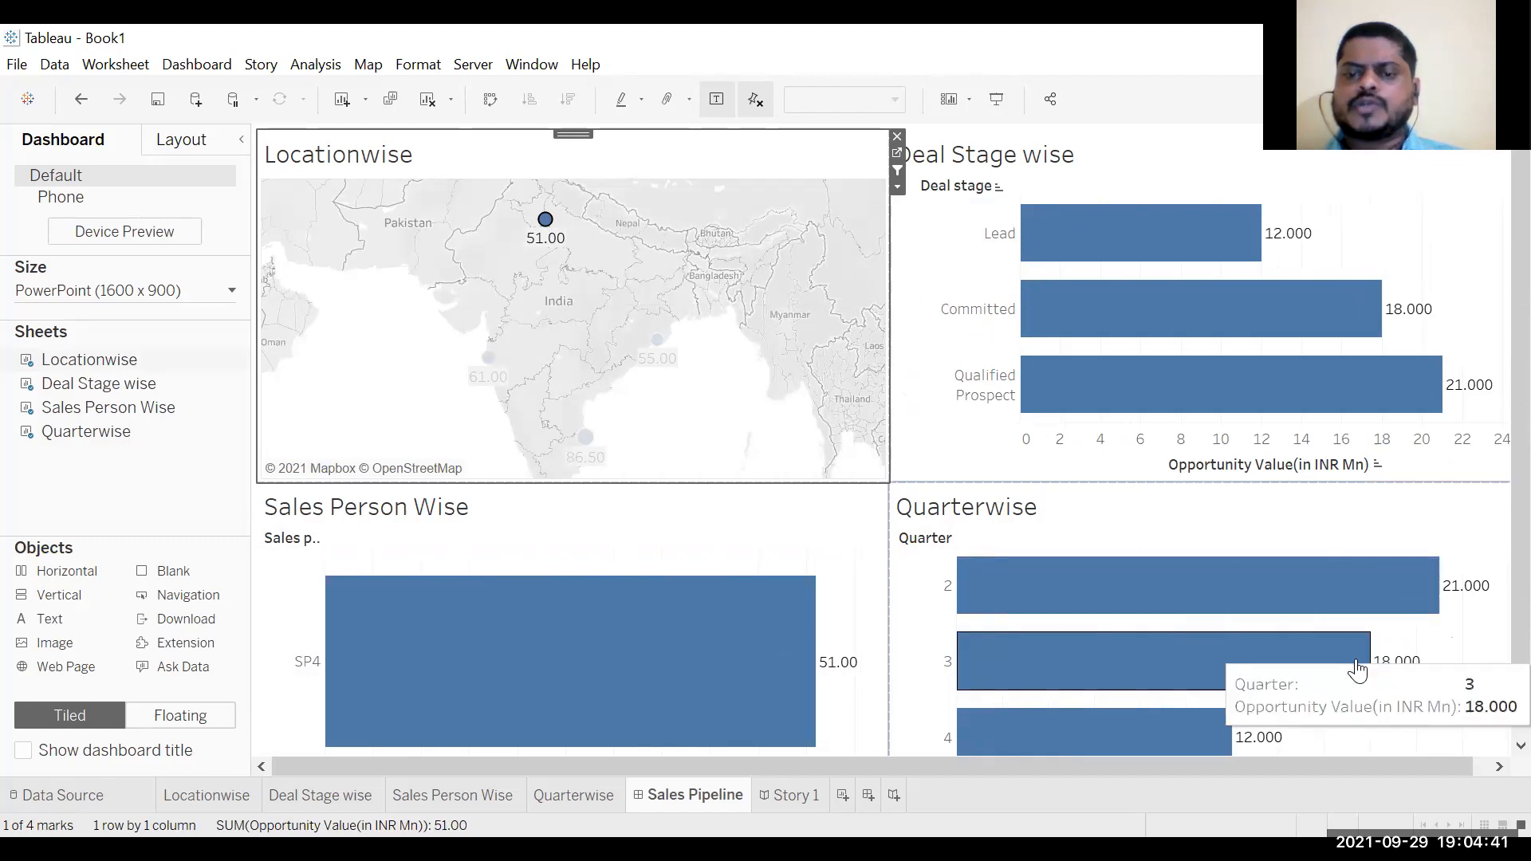
mouse_move(1253, 752)
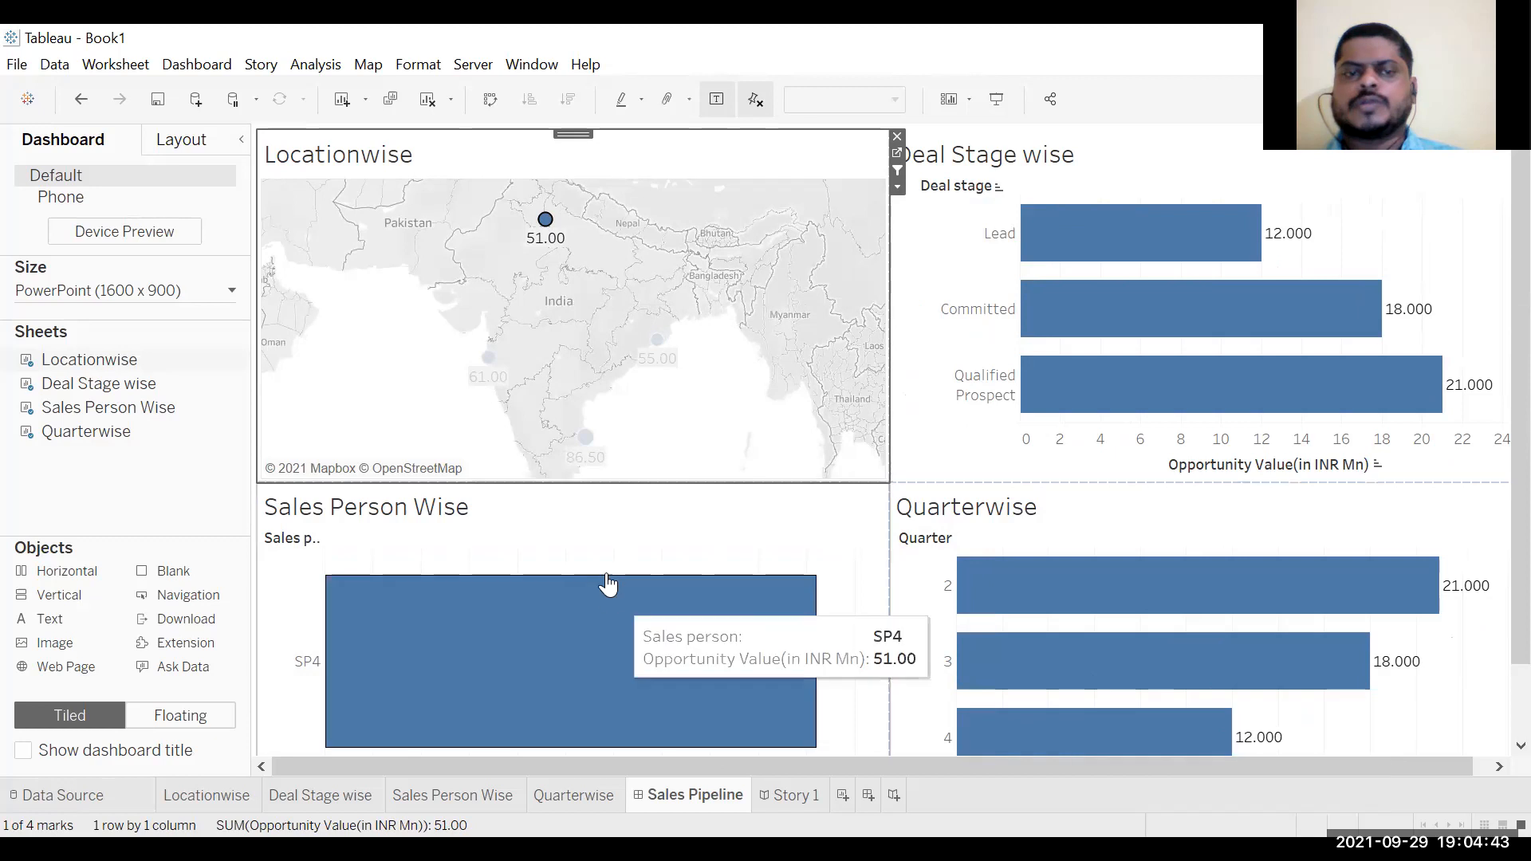
mouse_move(503, 361)
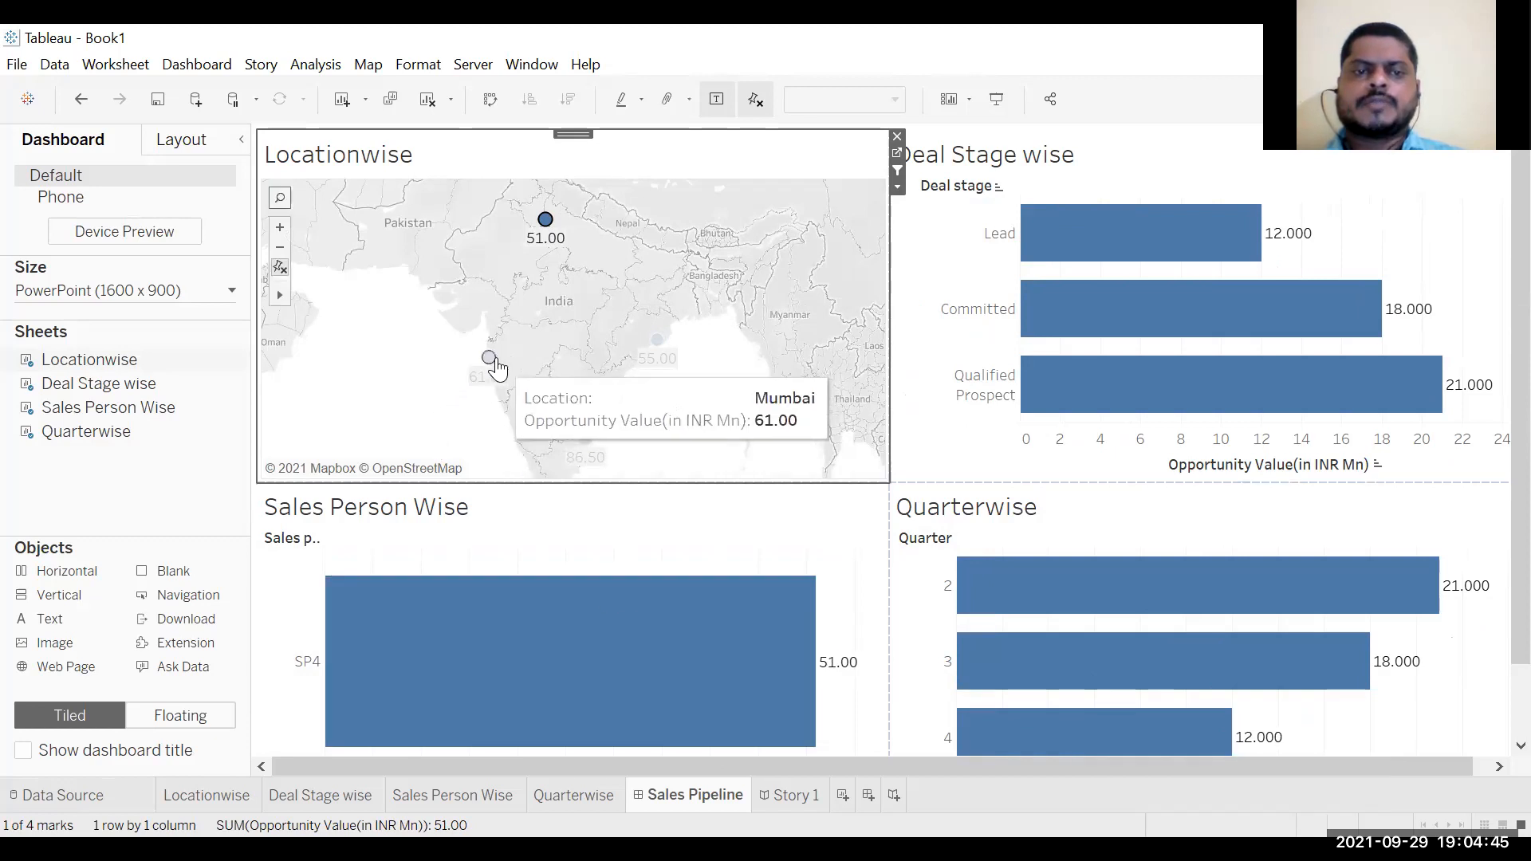
click(490, 359)
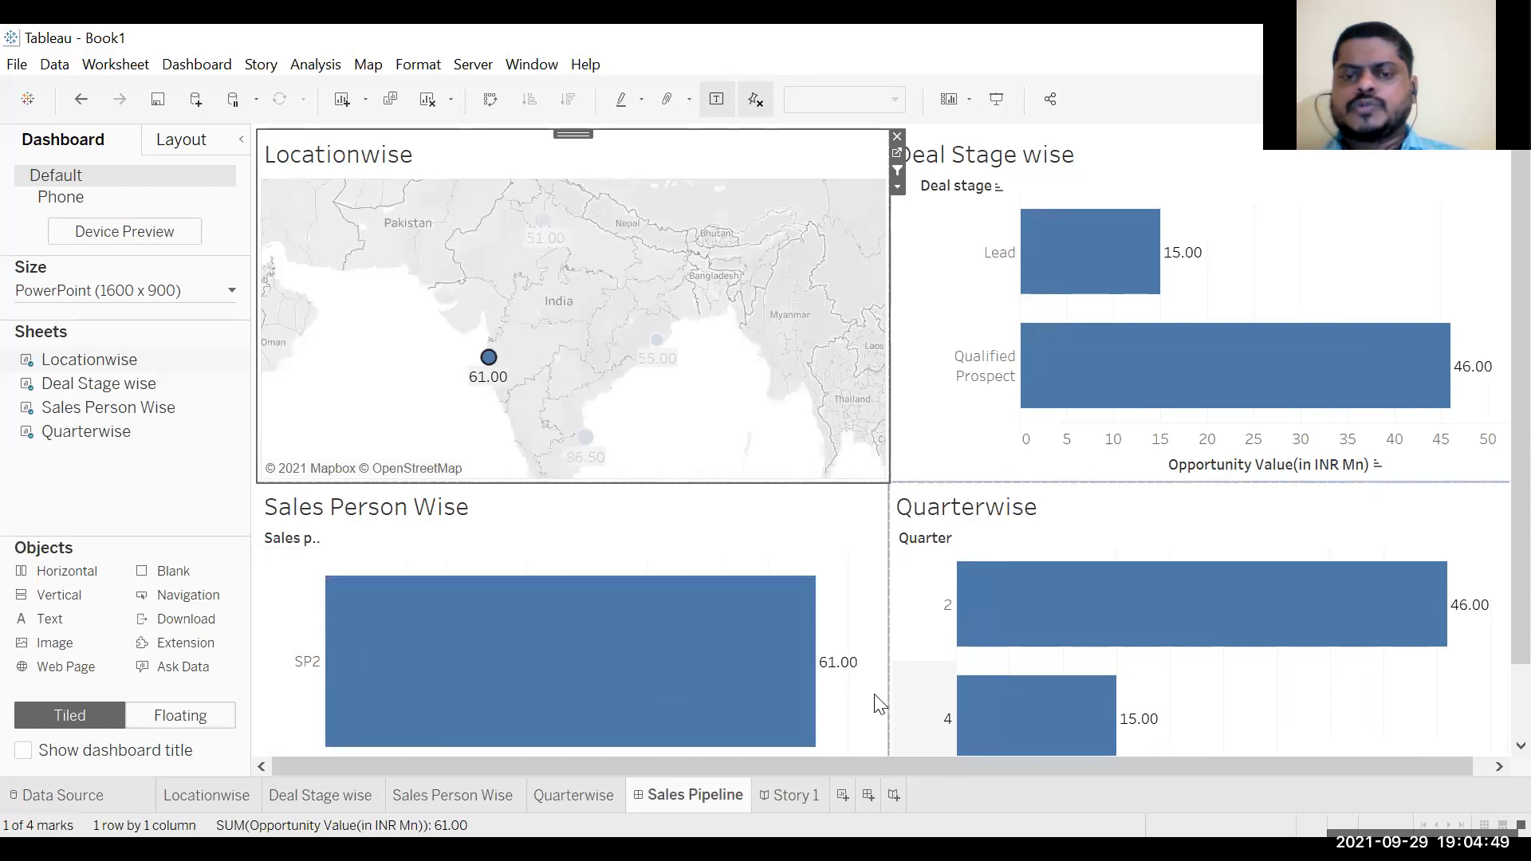
mouse_move(1101, 267)
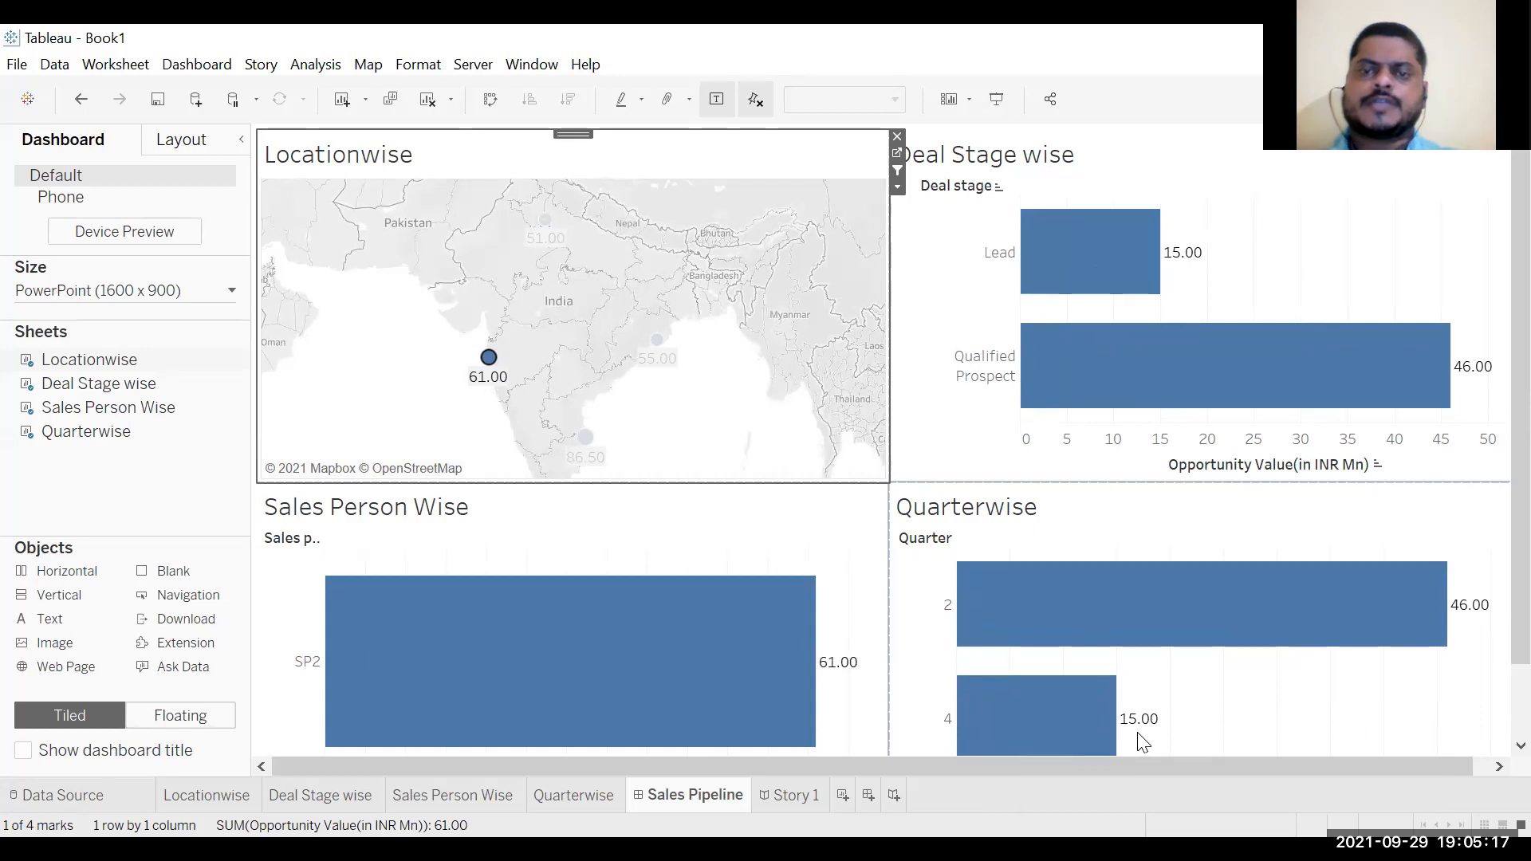
click(336, 371)
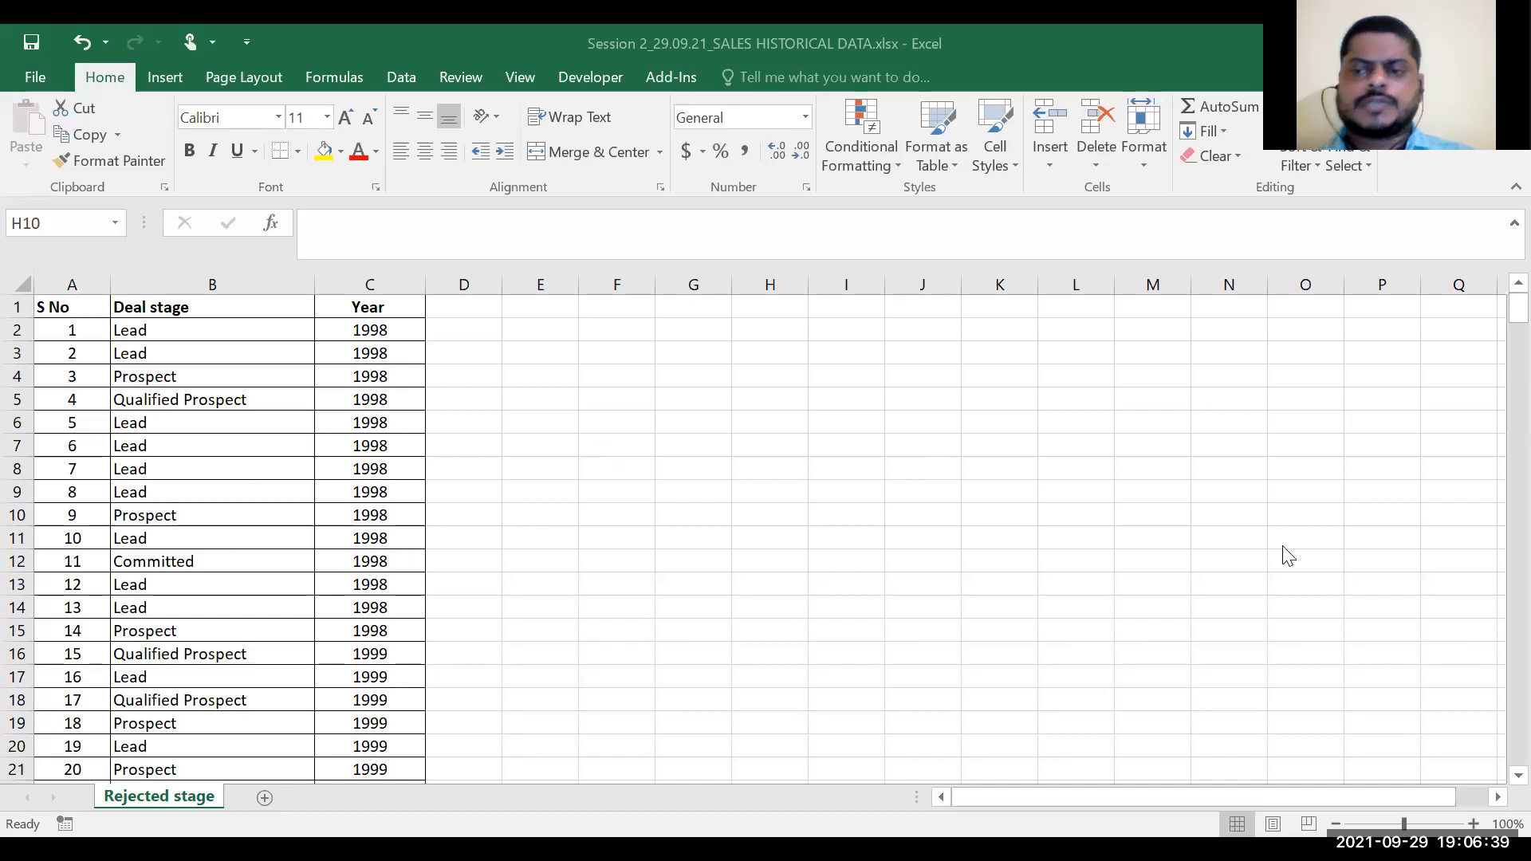
Step: Examine the deal stage and year records on the Rejected stage sheet of Session 2_29.09.21_SALES HISTORICAL DATA.xlsx in Excel
drag(1516, 311, 1515, 754)
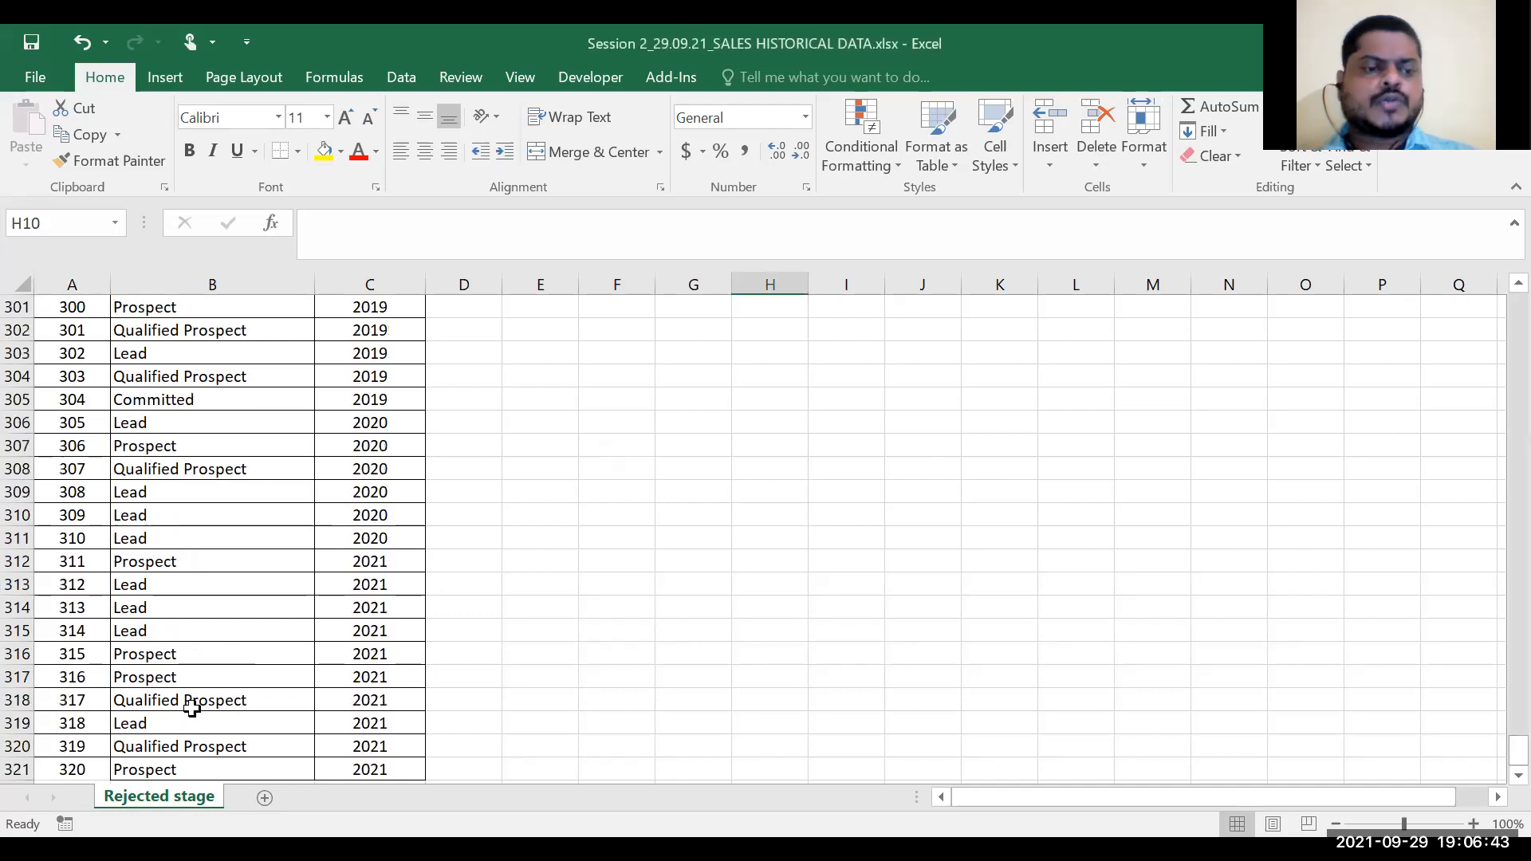
click(200, 682)
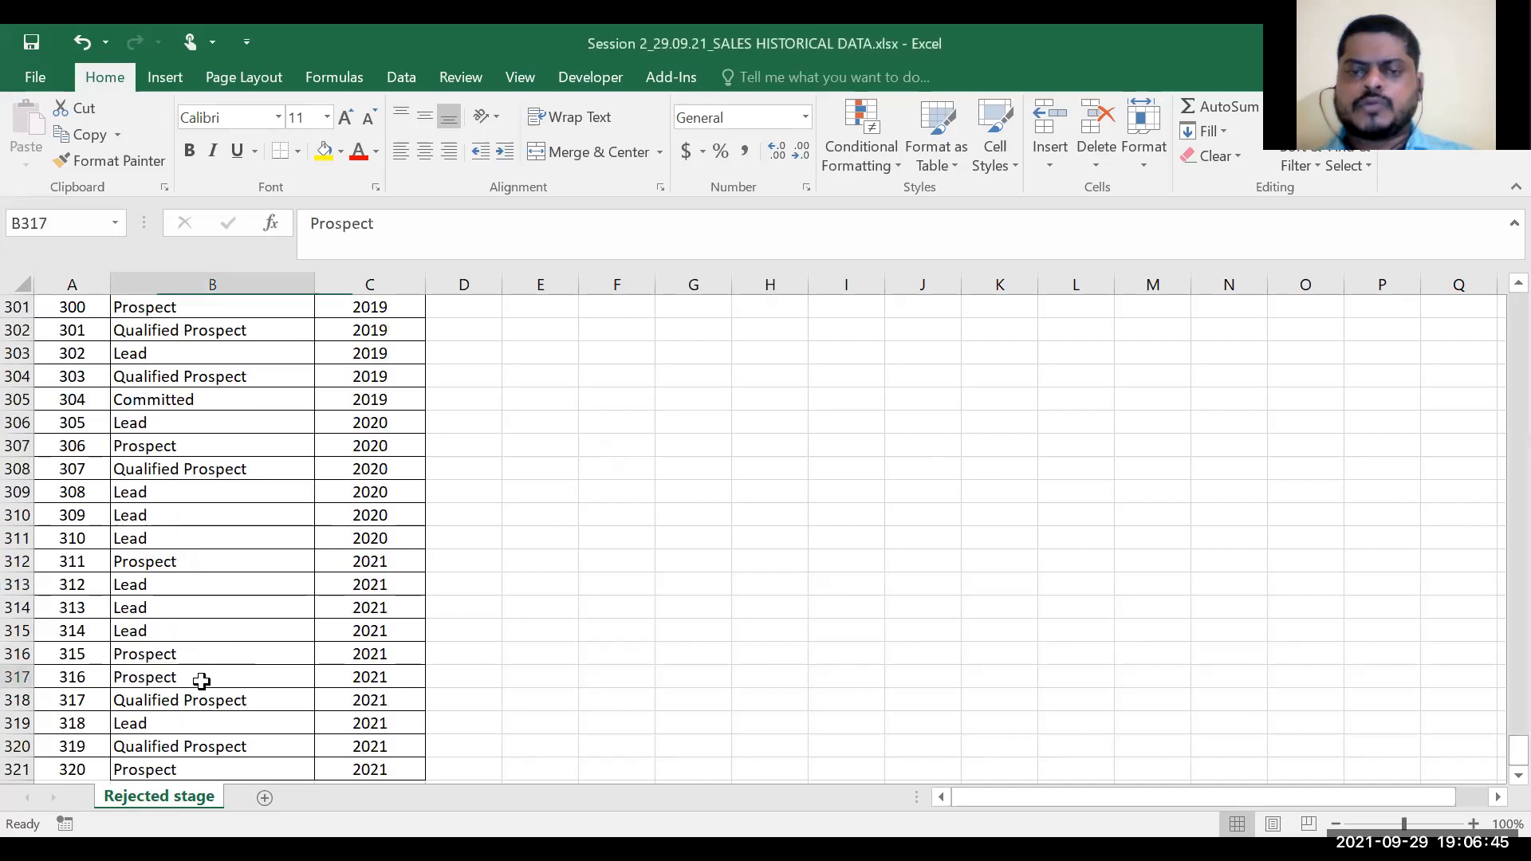
scroll(203, 678, up, 20)
scroll(209, 672, up, 17)
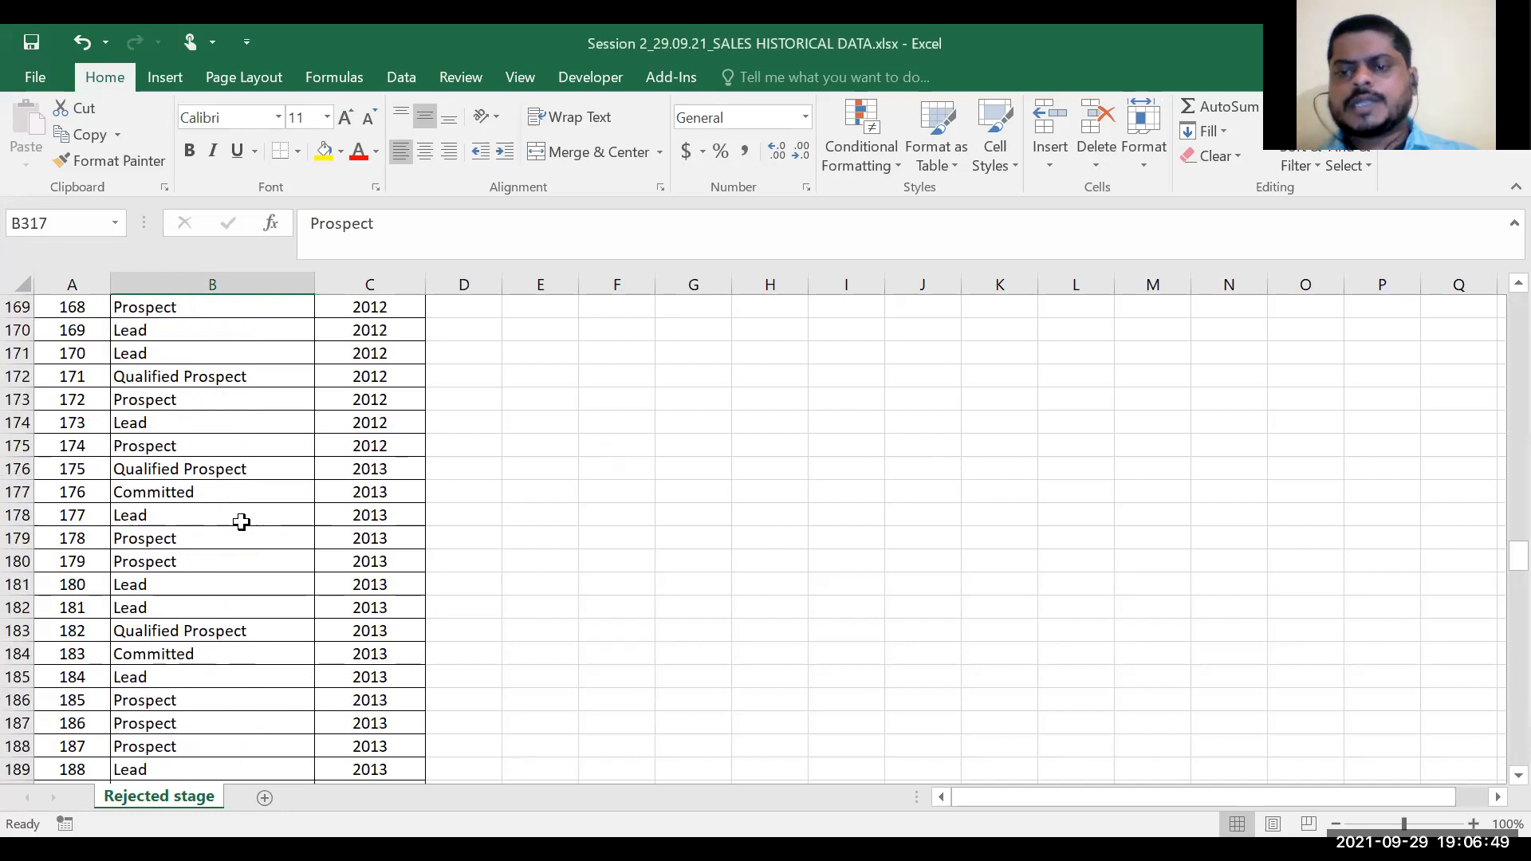
scroll(252, 510, up, 10)
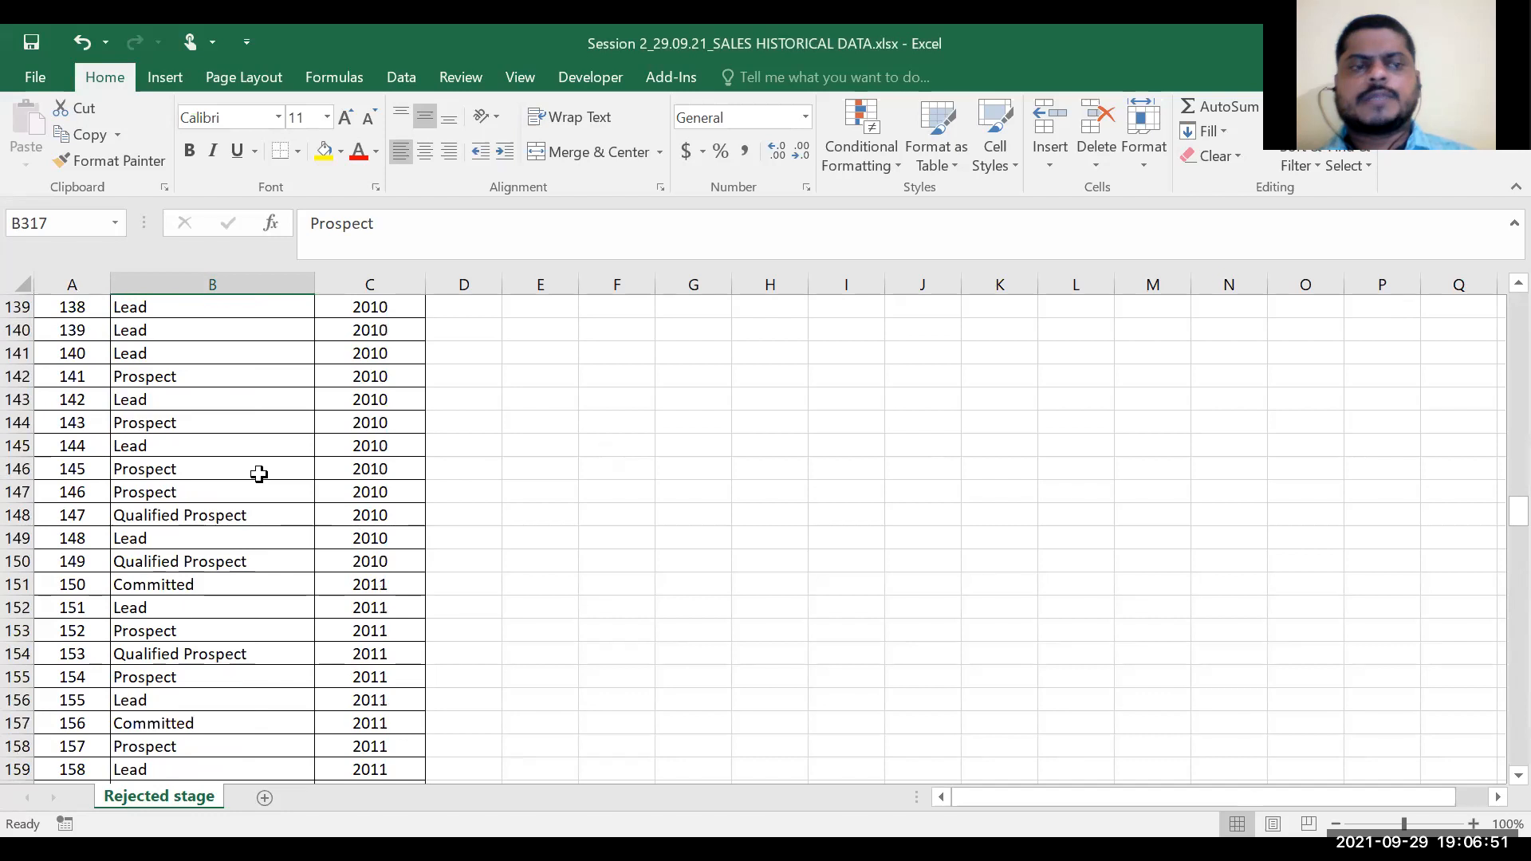
scroll(259, 476, up, 3)
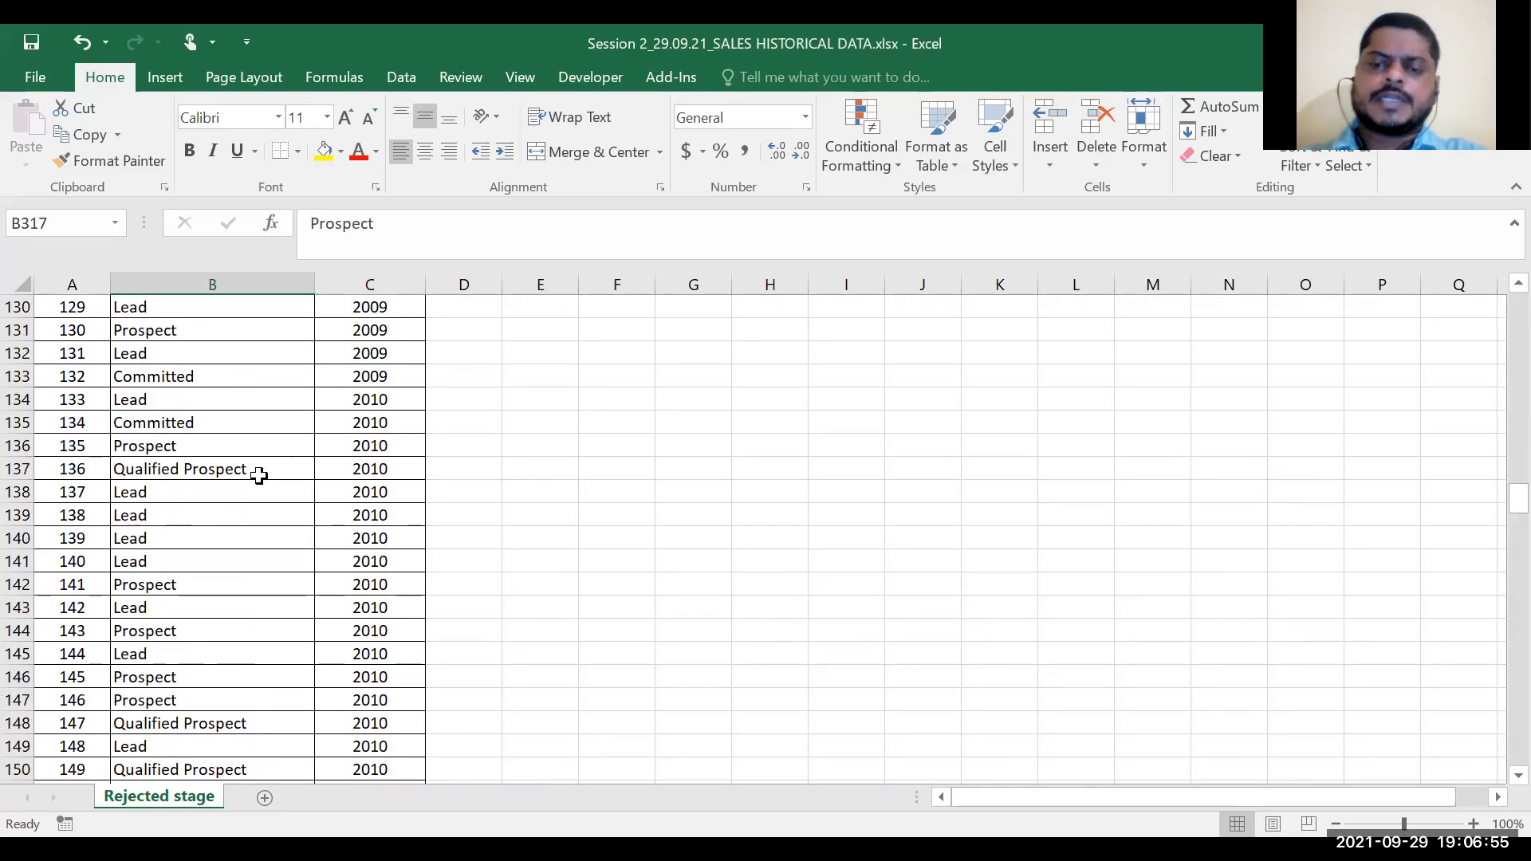
scroll(259, 476, up, 11)
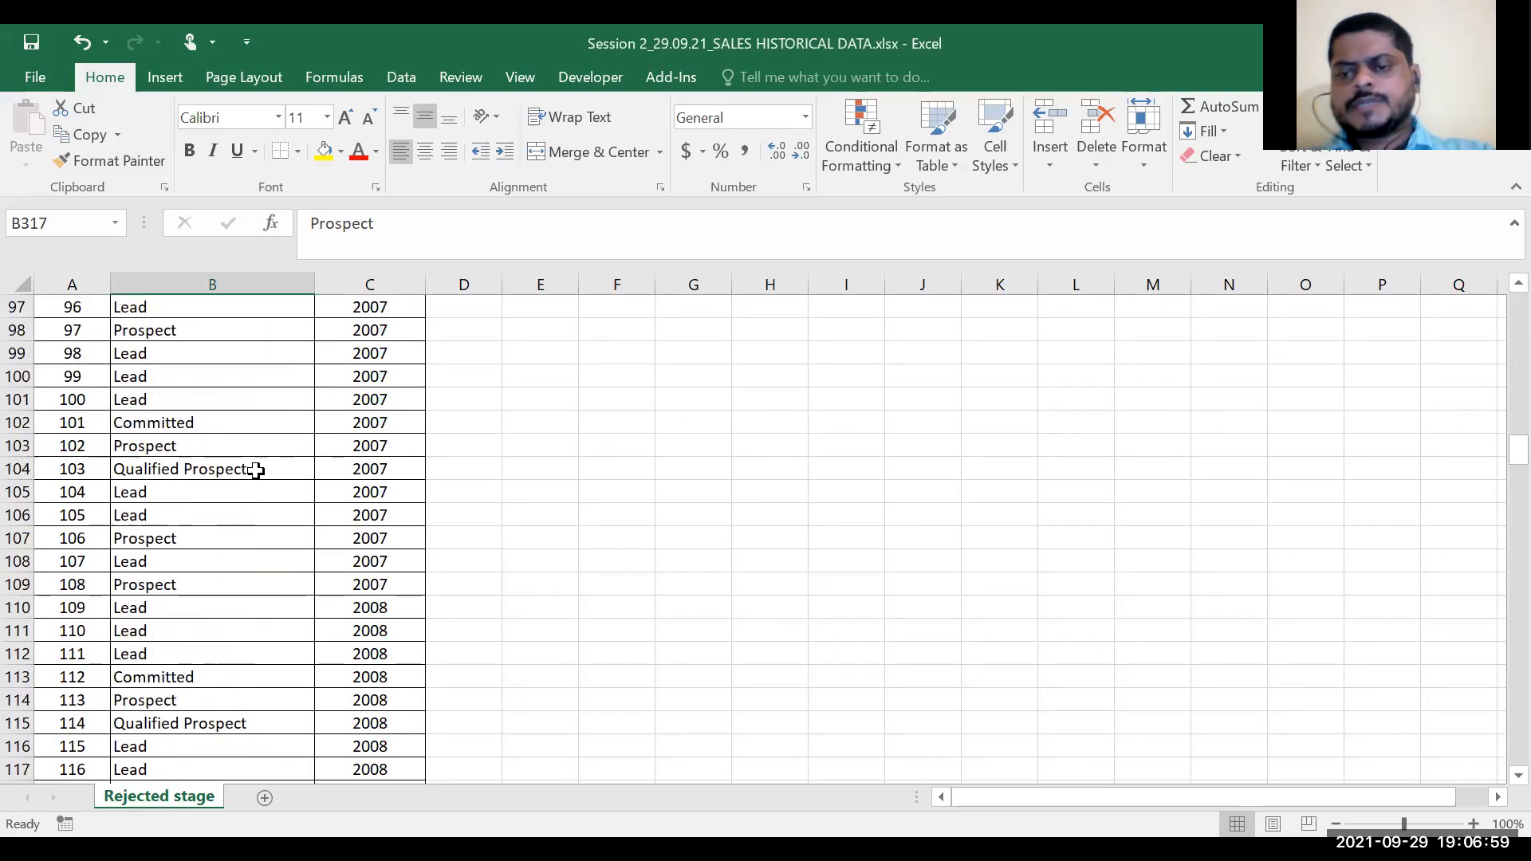
scroll(256, 471, up, 20)
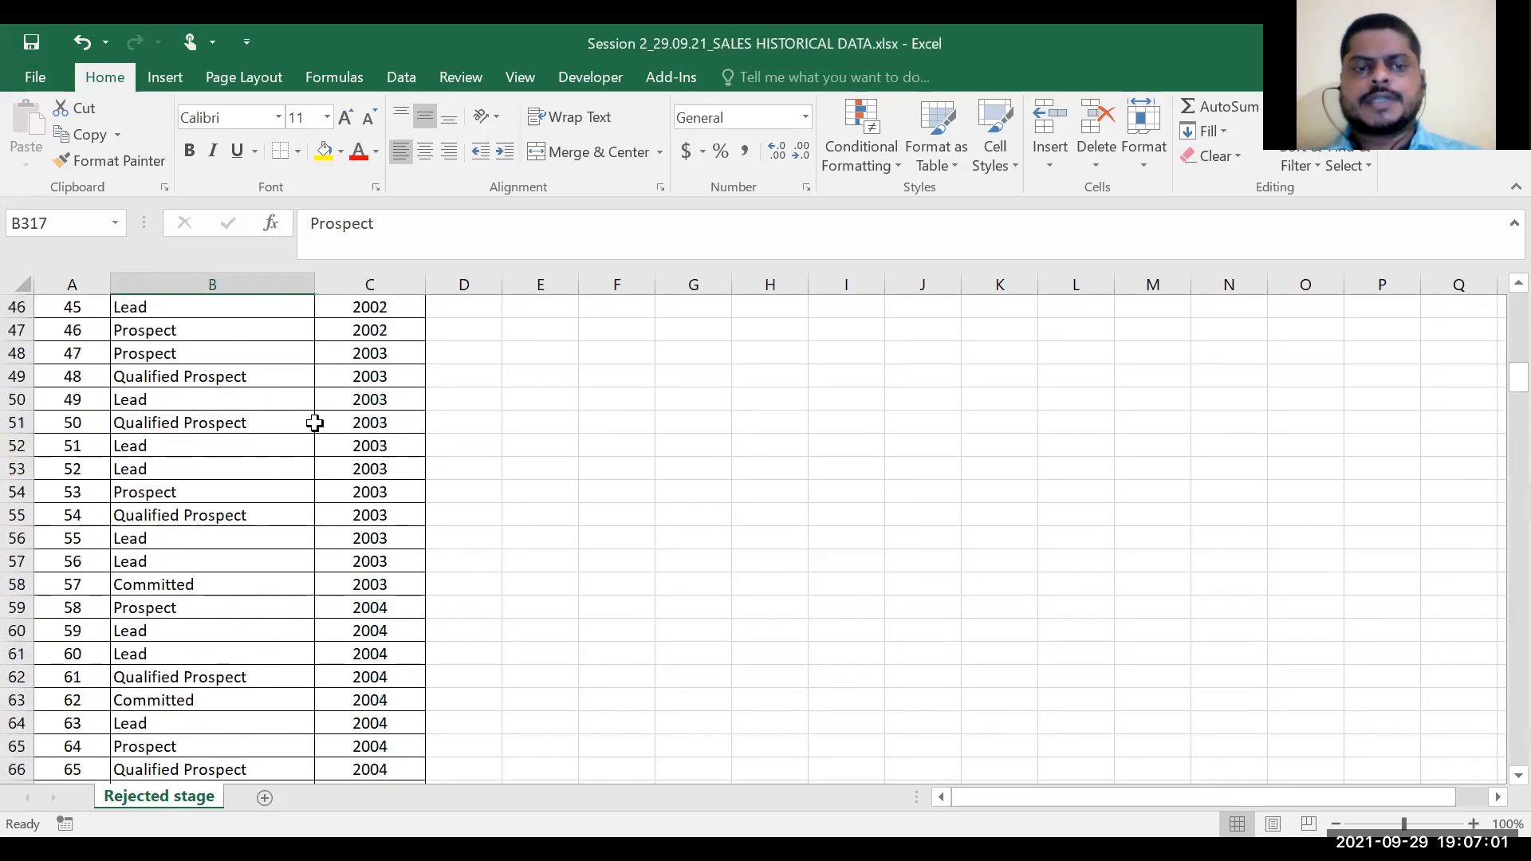
scroll(233, 389, up, 4)
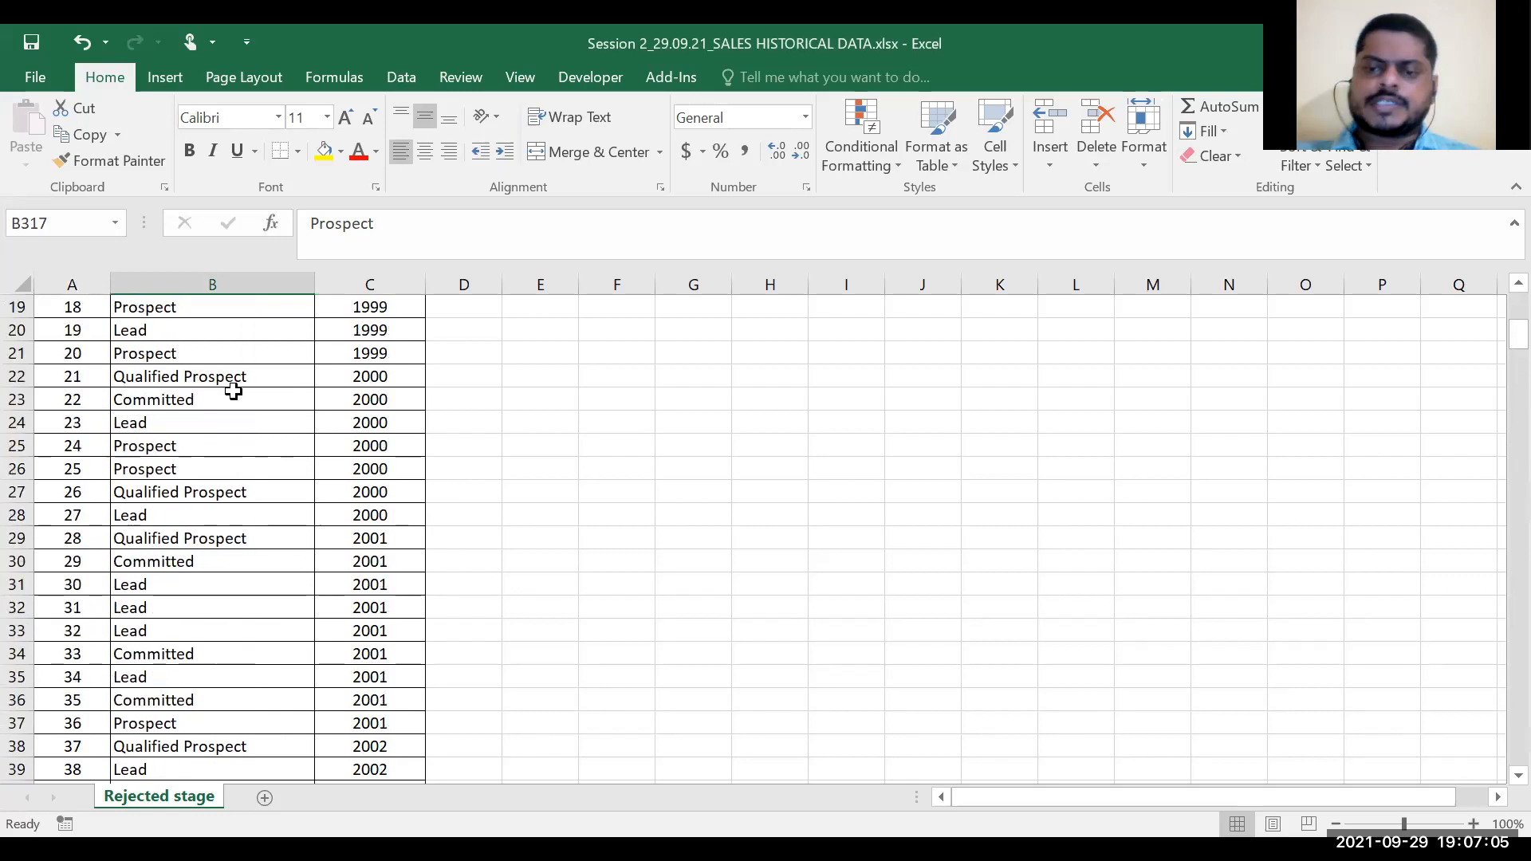
scroll(235, 383, up, 6)
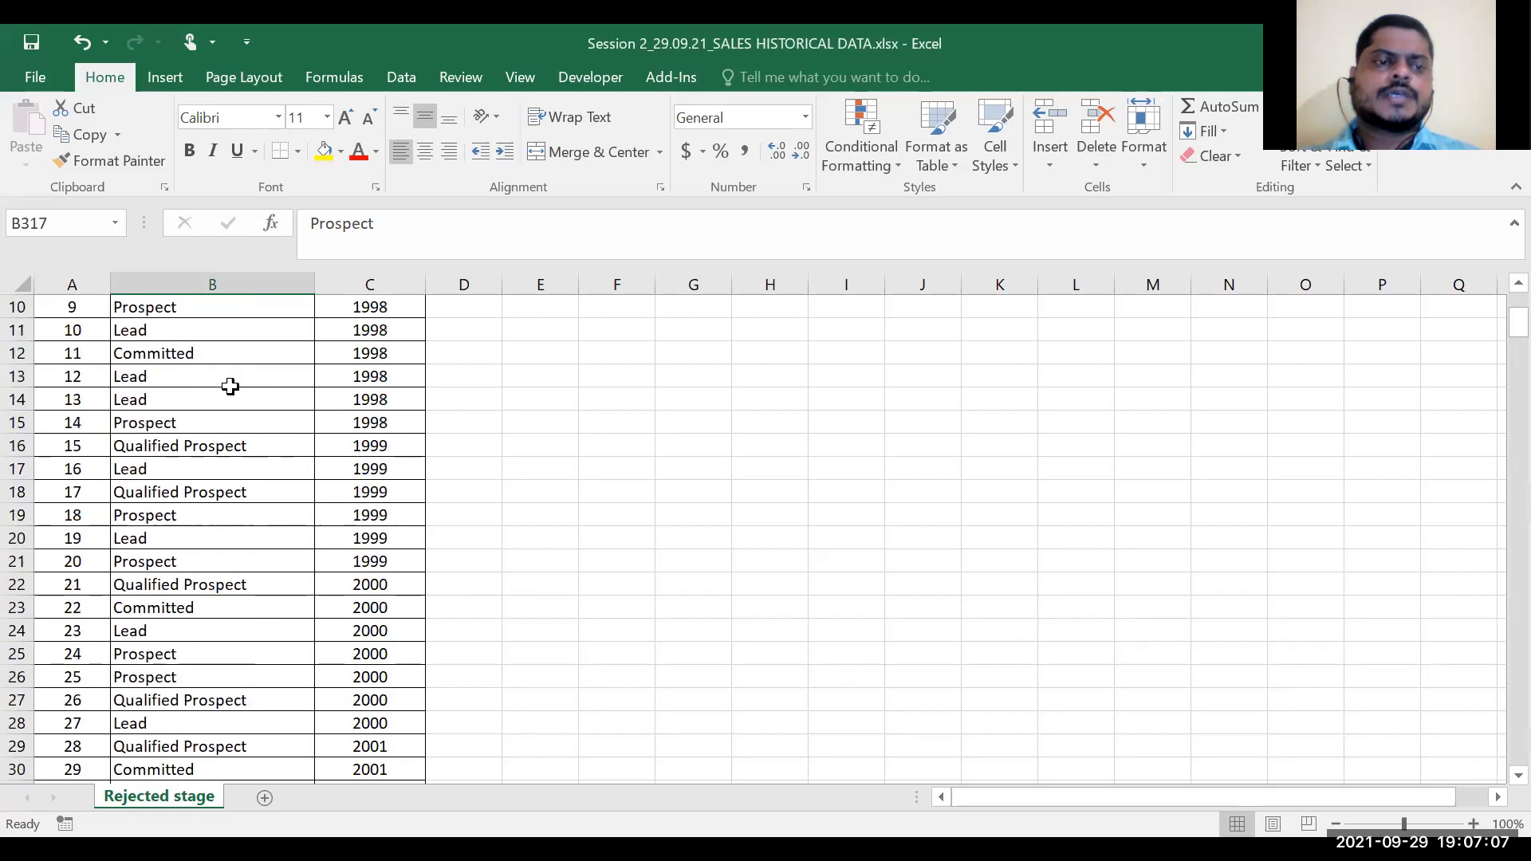
click(239, 377)
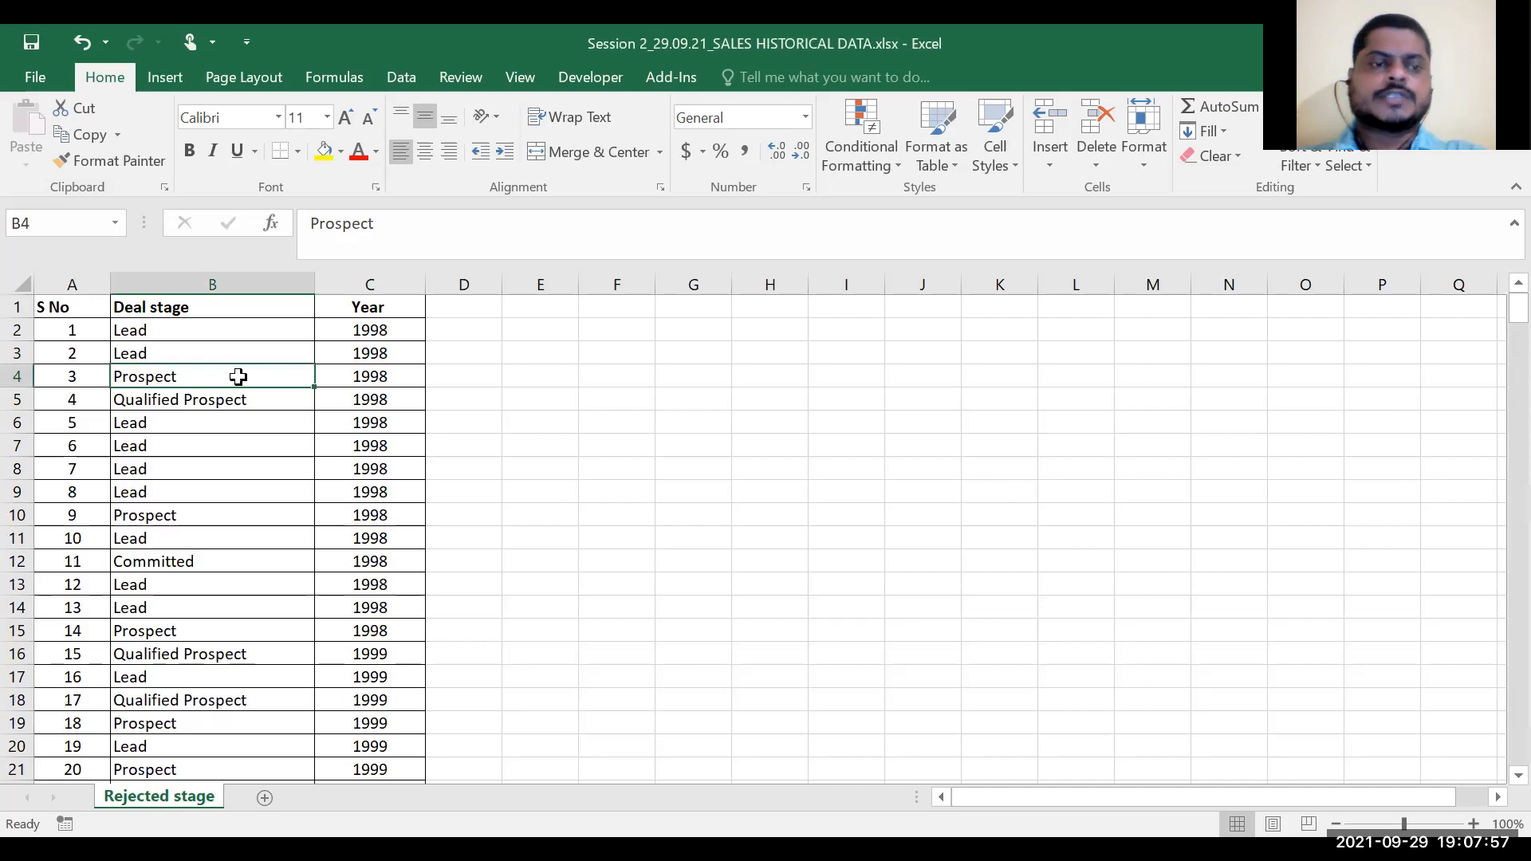
Step: Add filters to the header row to review the distinct Deal stage values, and remove the filters without applying any
click(268, 310)
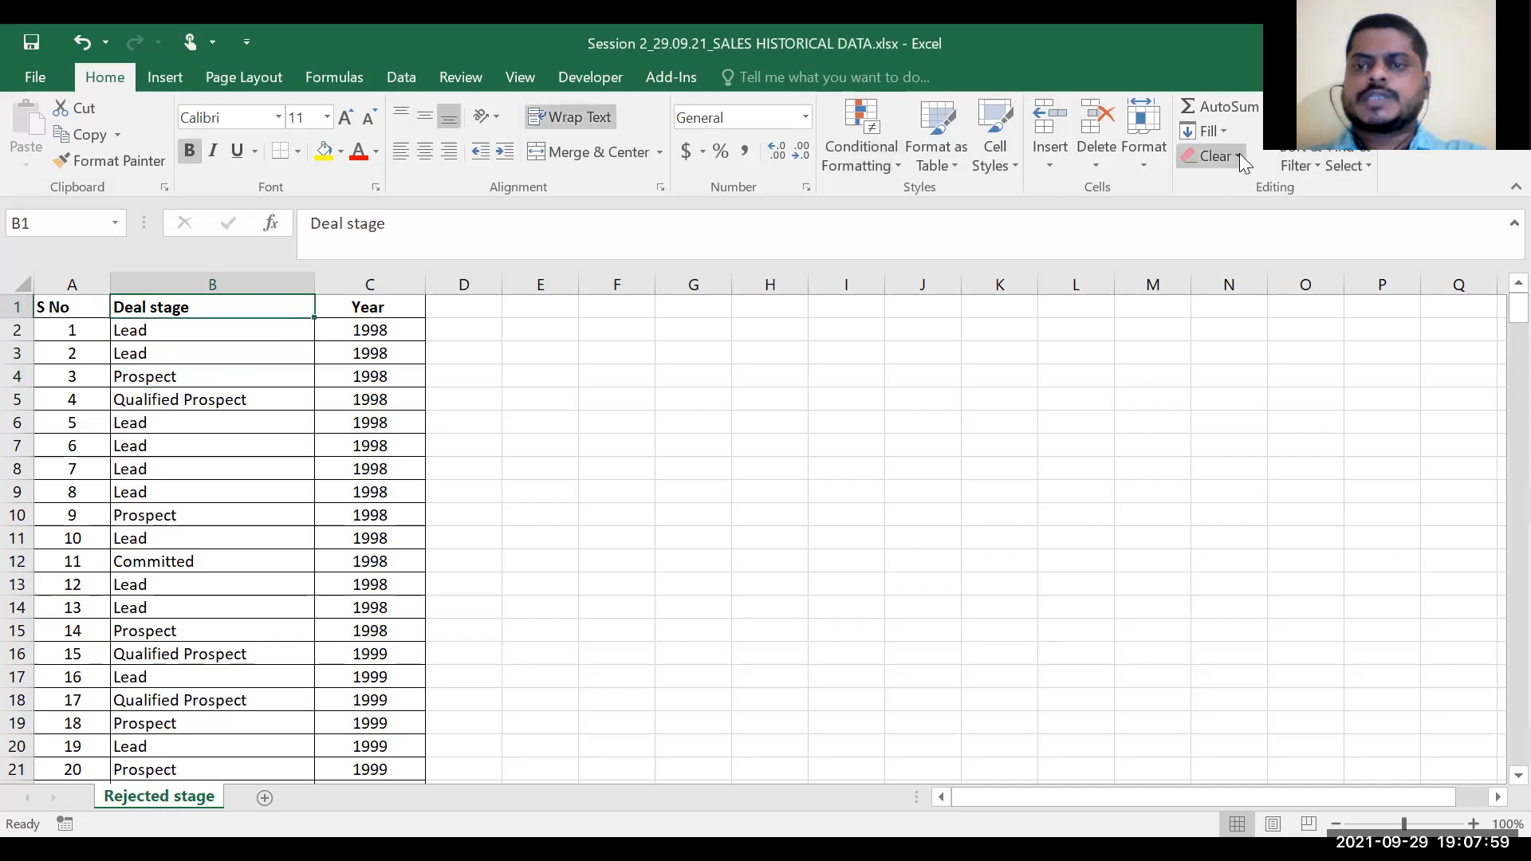
click(1300, 165)
click(1316, 273)
click(304, 308)
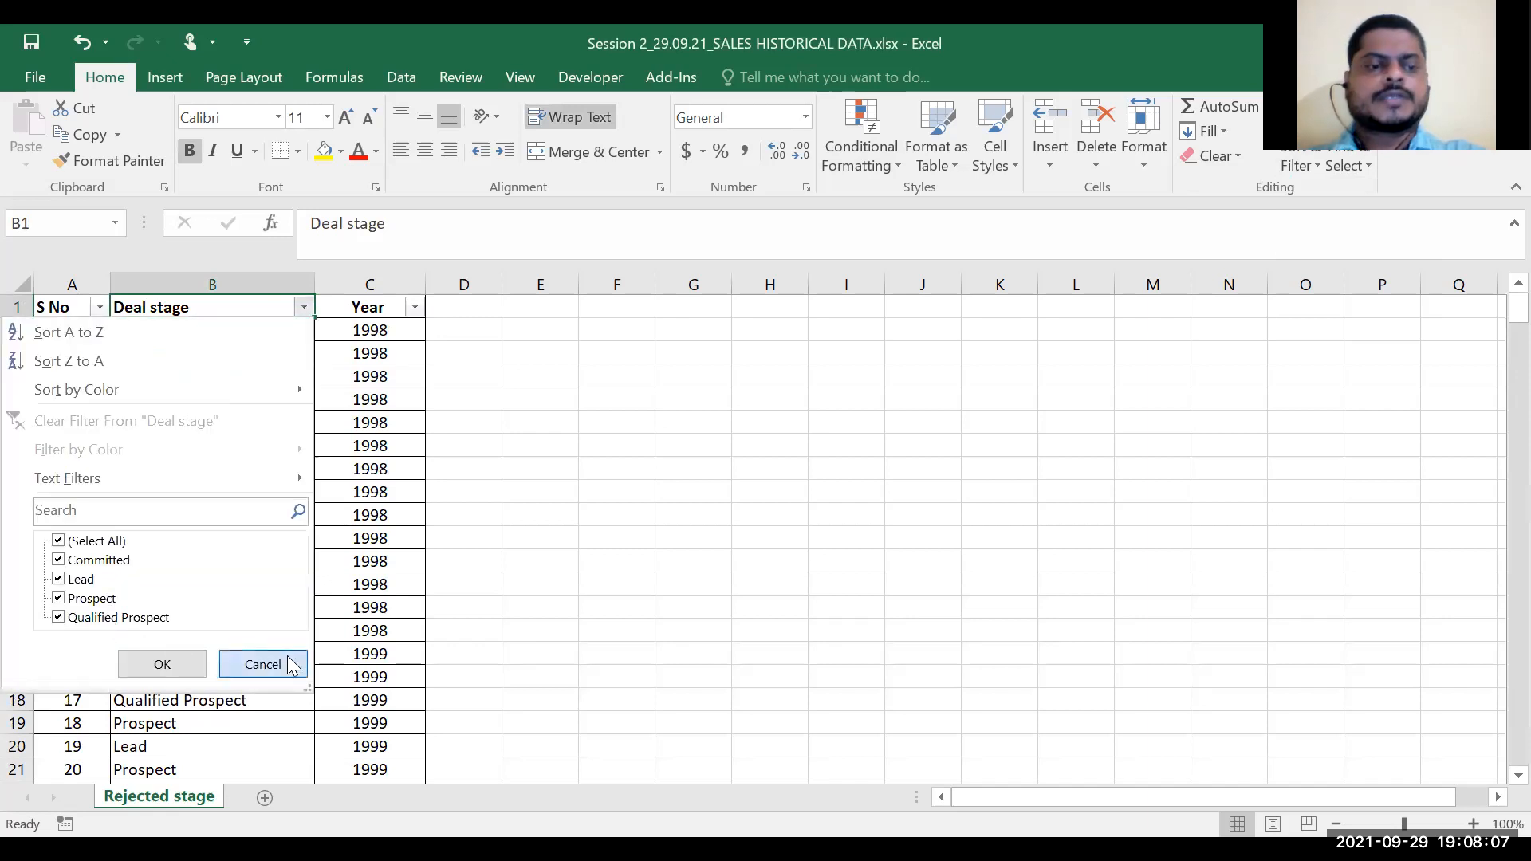
click(263, 665)
click(1300, 165)
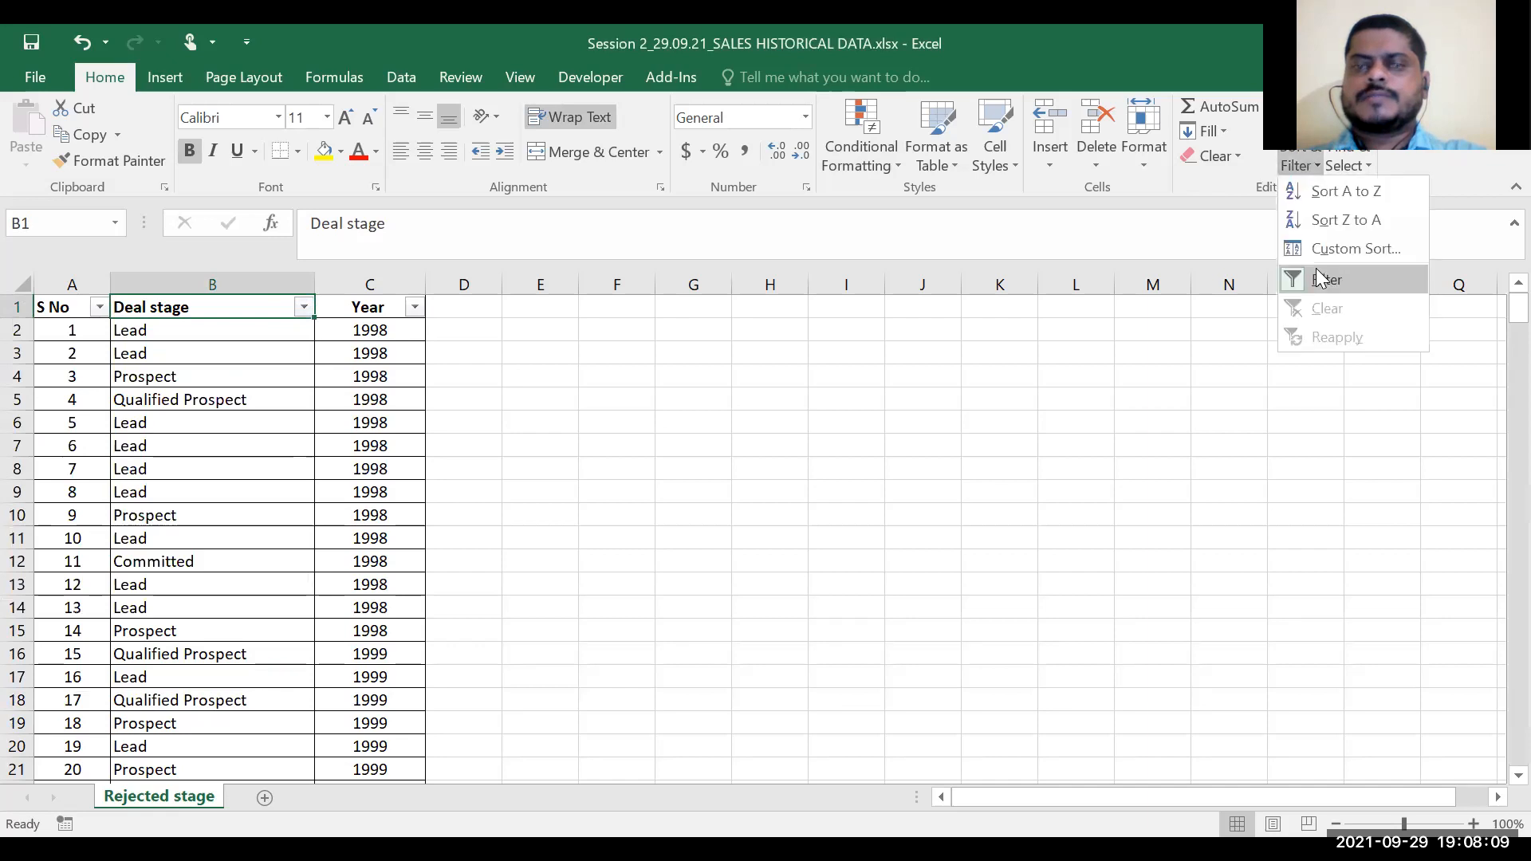
click(1316, 276)
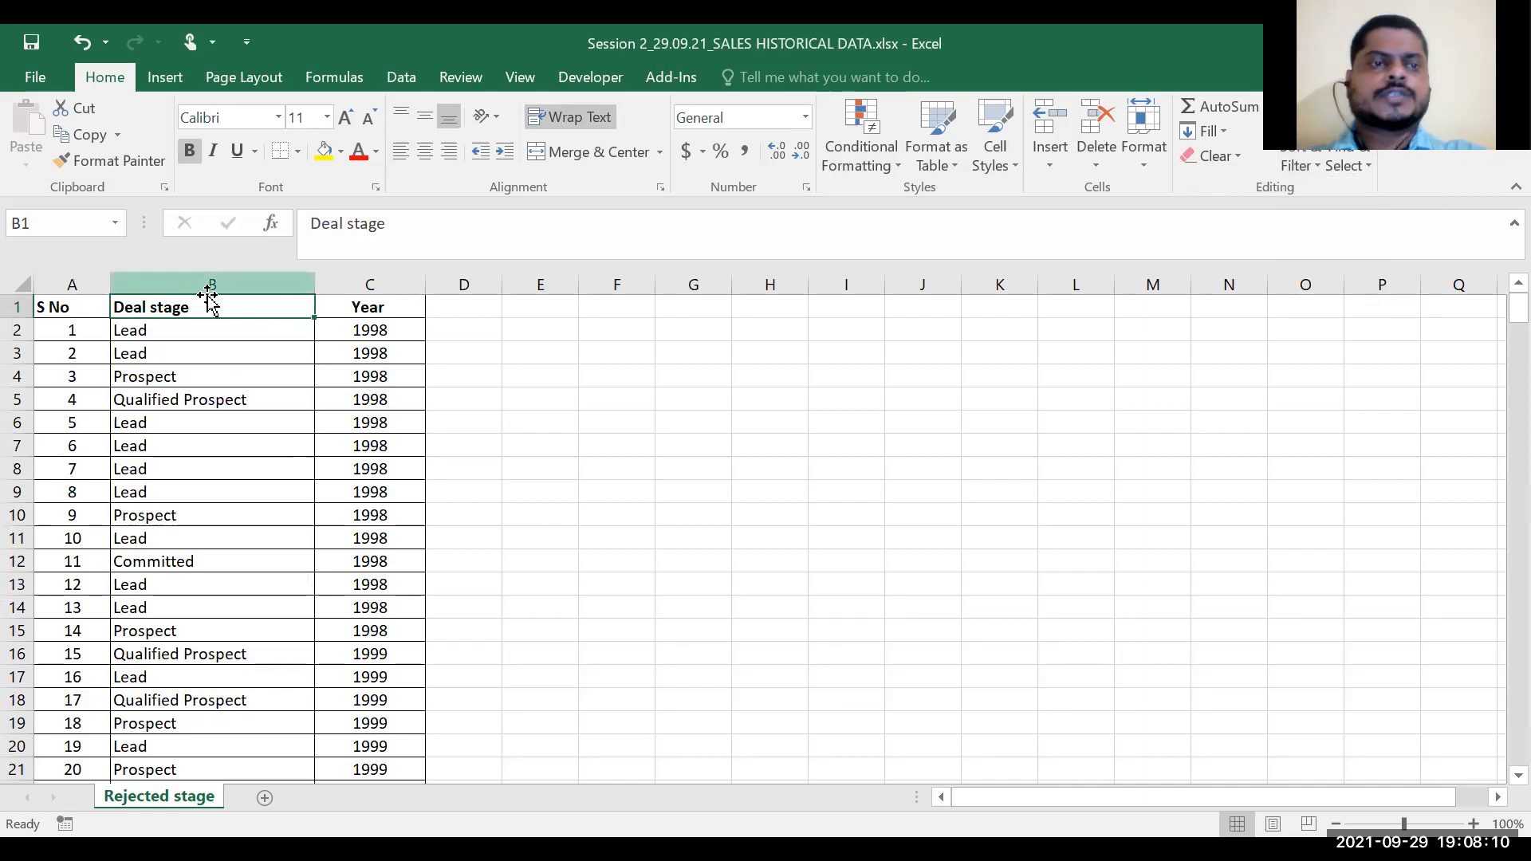
Step: Create a PivotTable on a new worksheet from the Rejected stage data in A1:C321
click(71, 308)
click(155, 74)
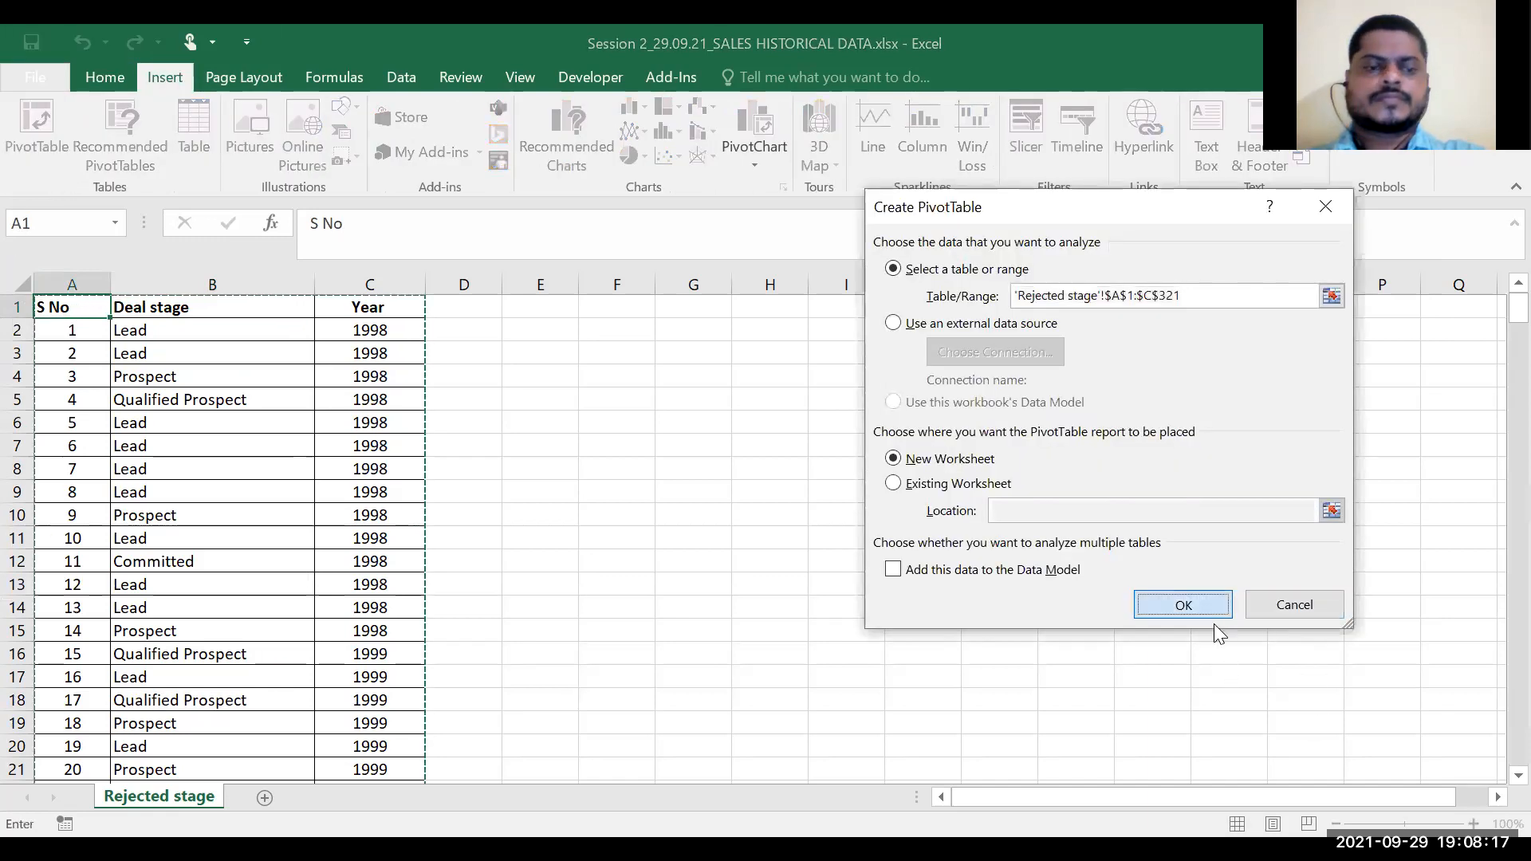
click(1183, 605)
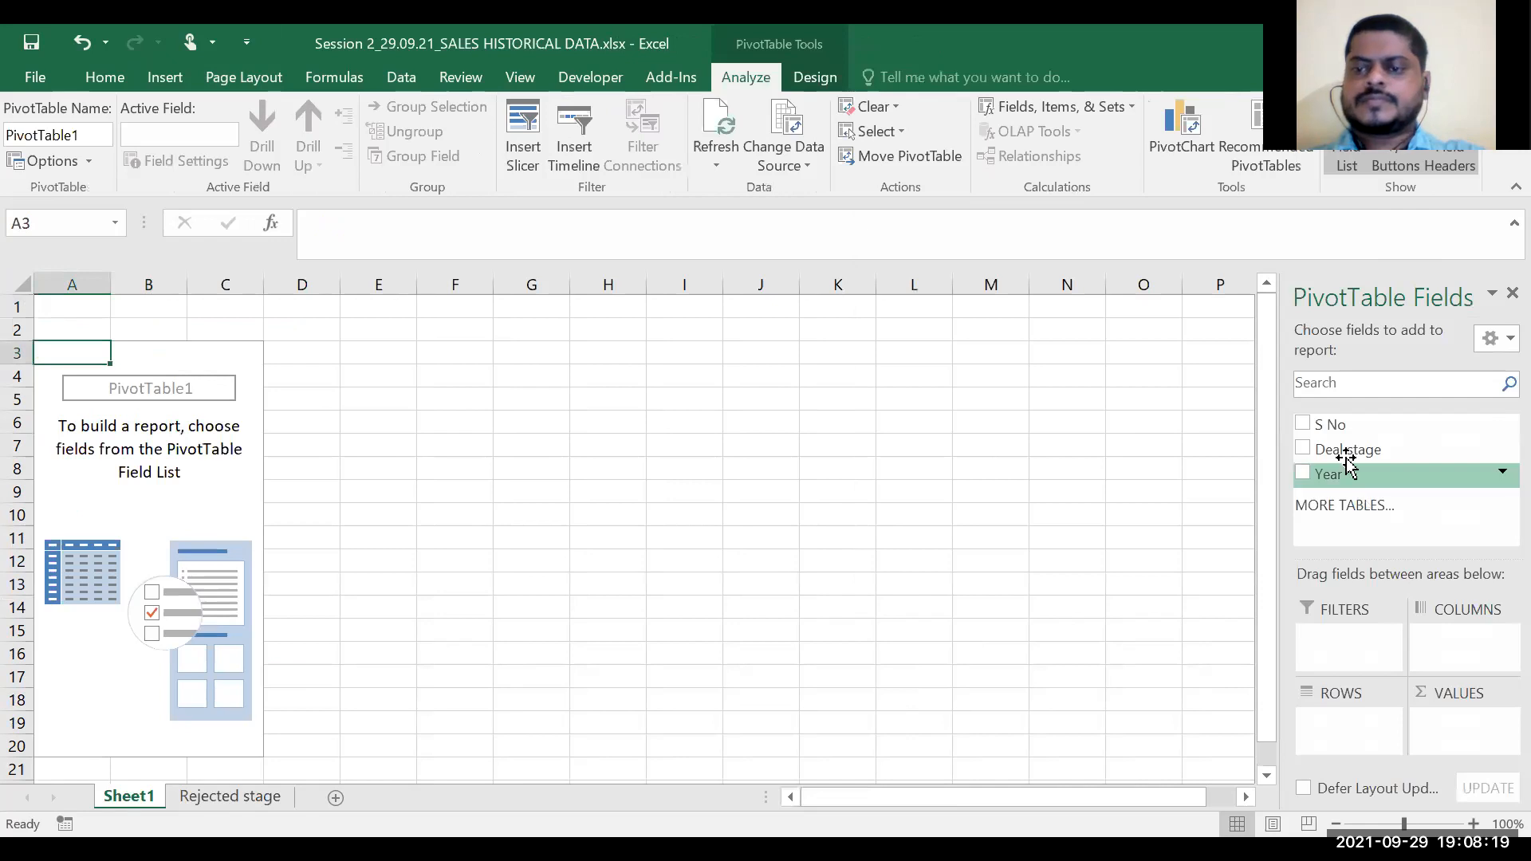
Step: Lay out the PivotTable with Deal stage as rows and S No as values, summarized by Count
drag(1347, 460, 1357, 728)
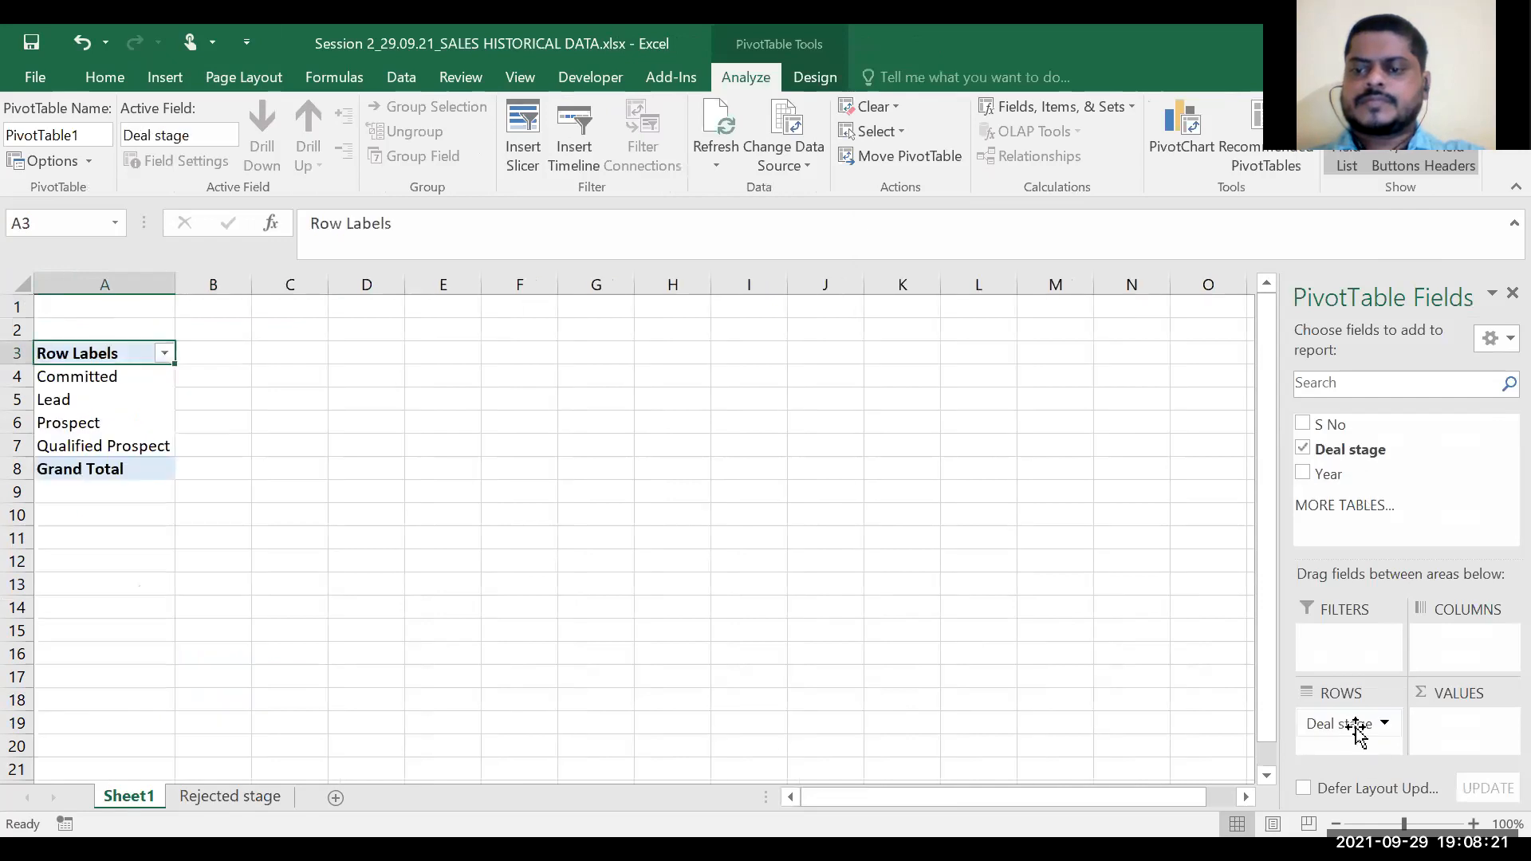
drag(1332, 425, 1325, 590)
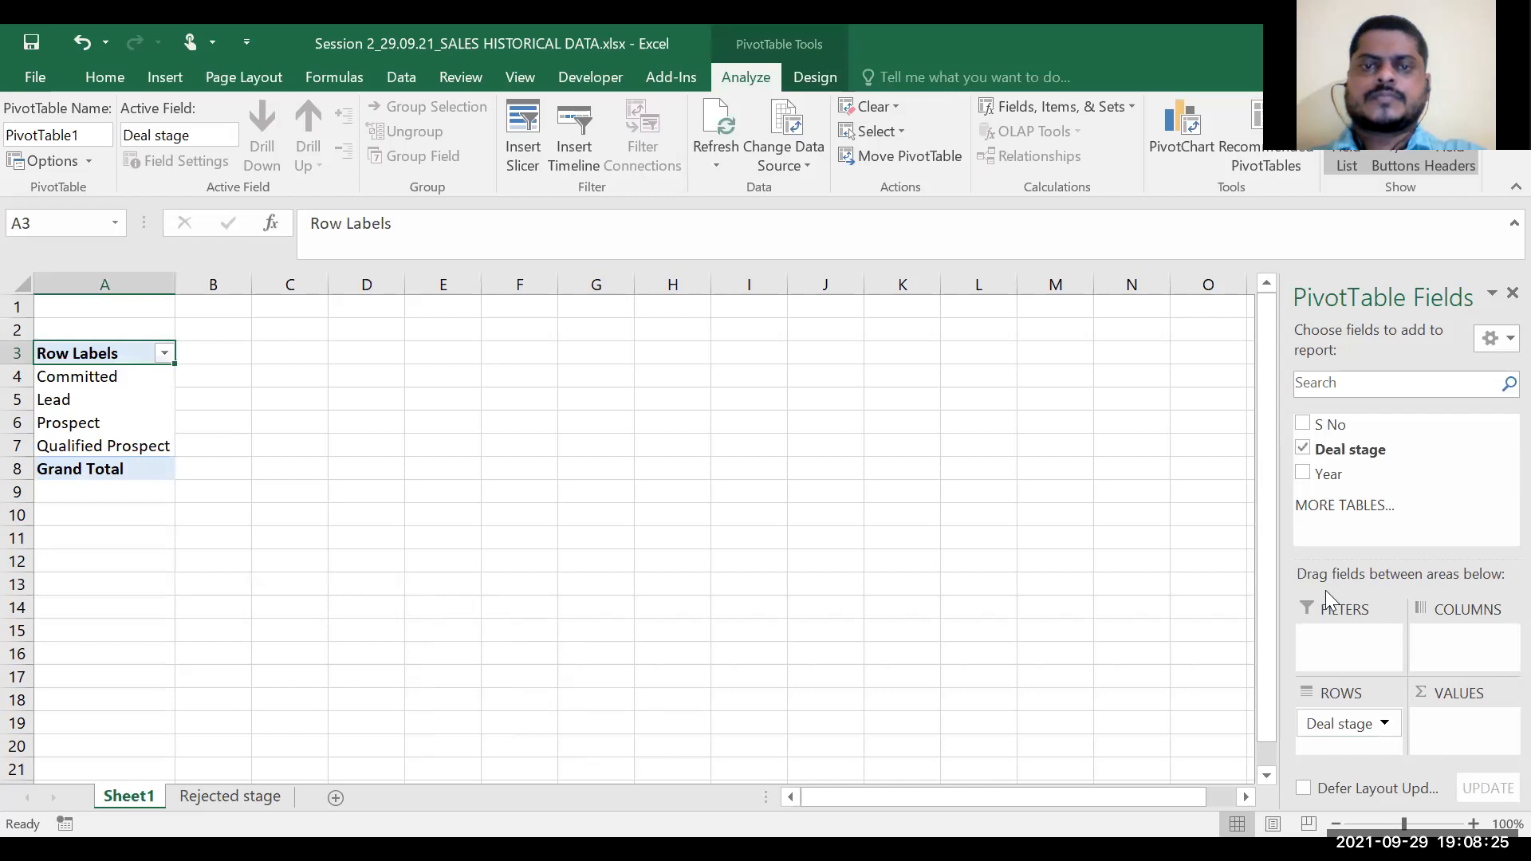
click(1499, 729)
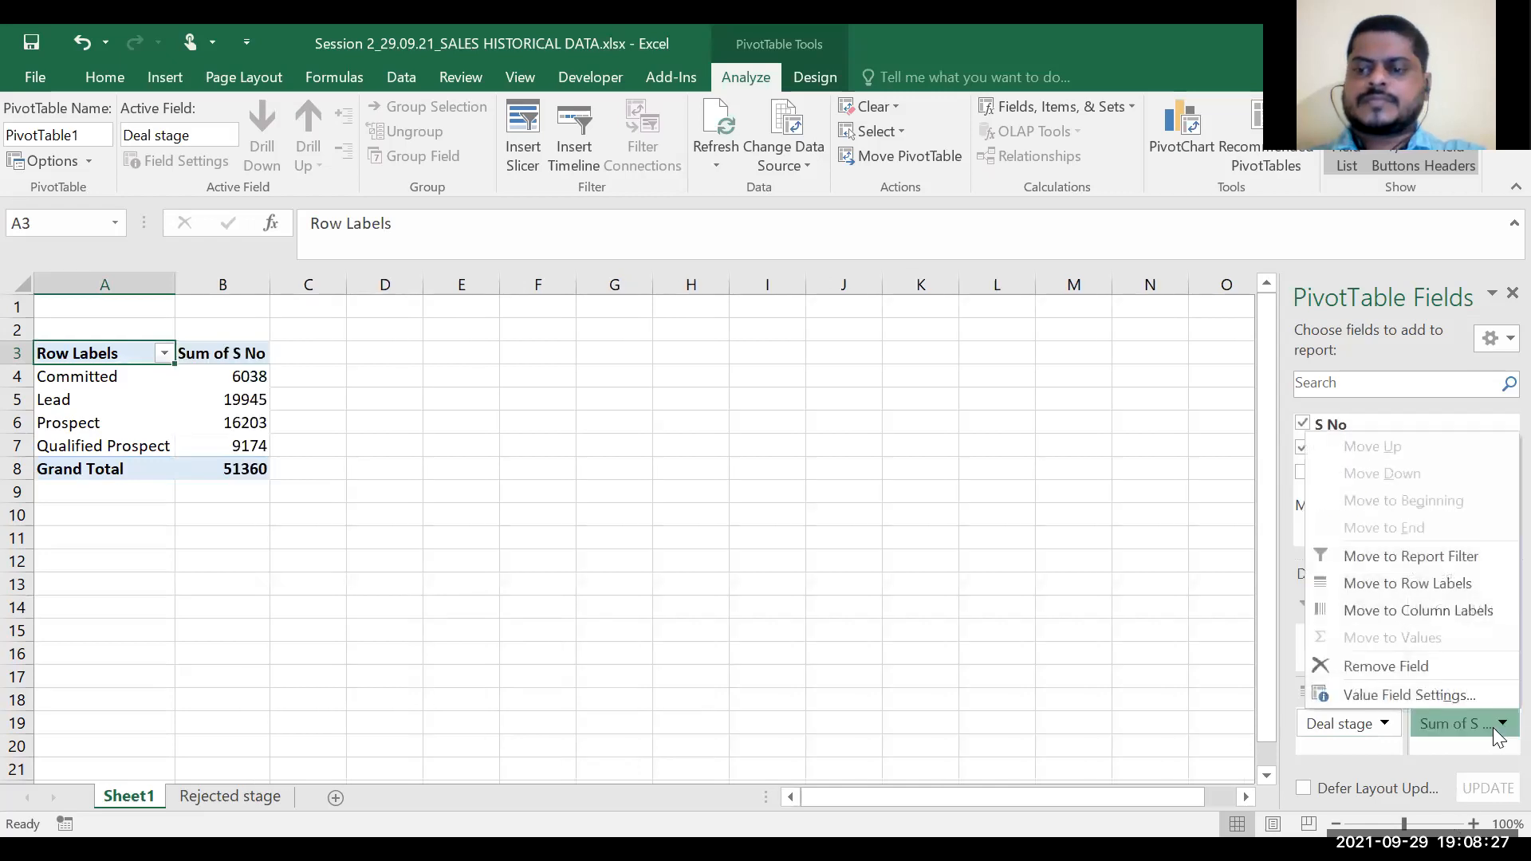
click(1446, 694)
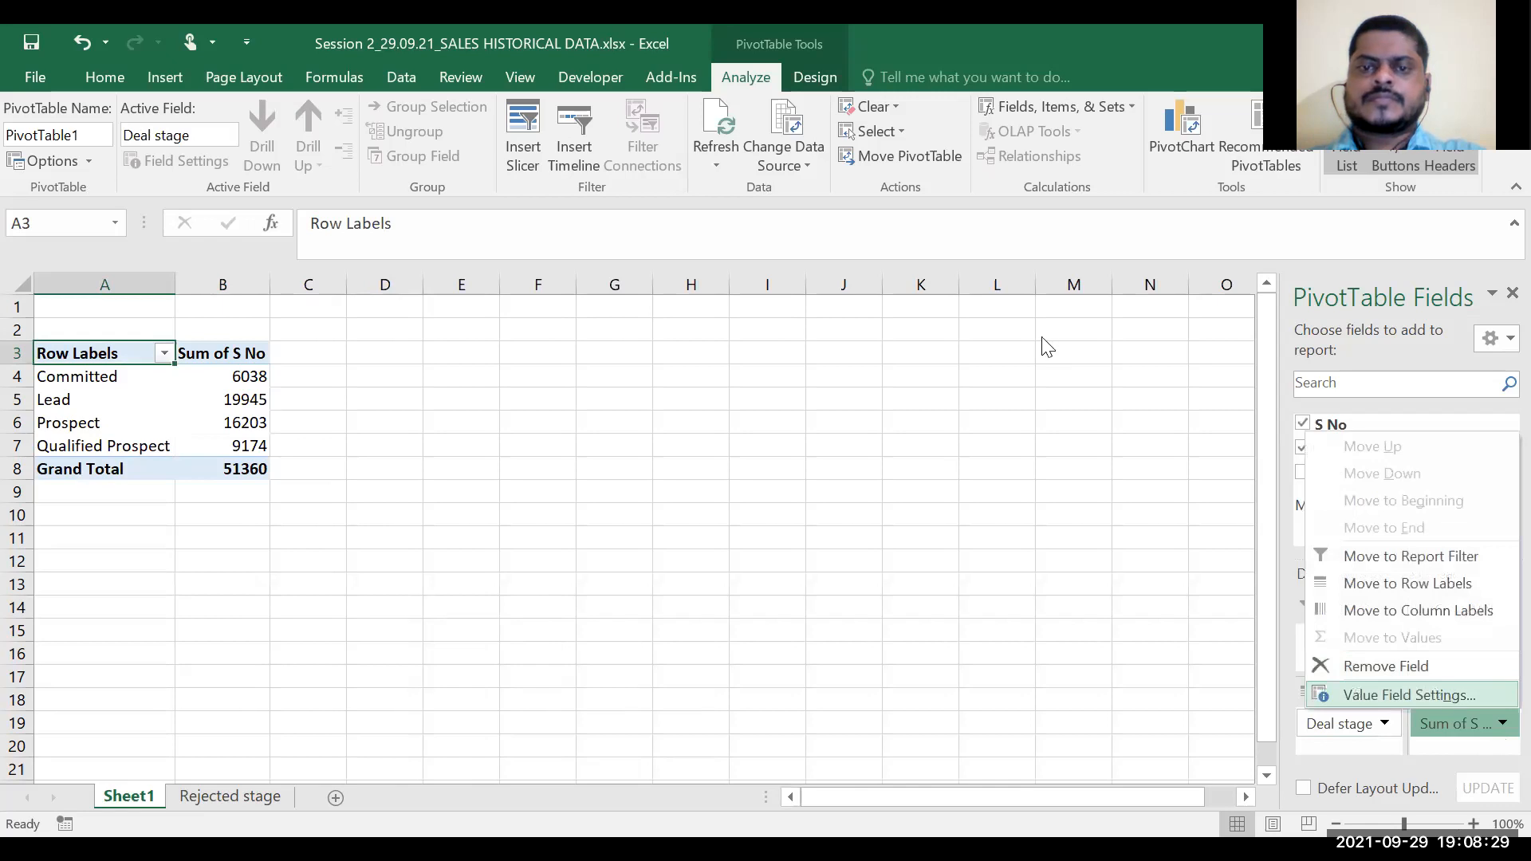
double_click(951, 443)
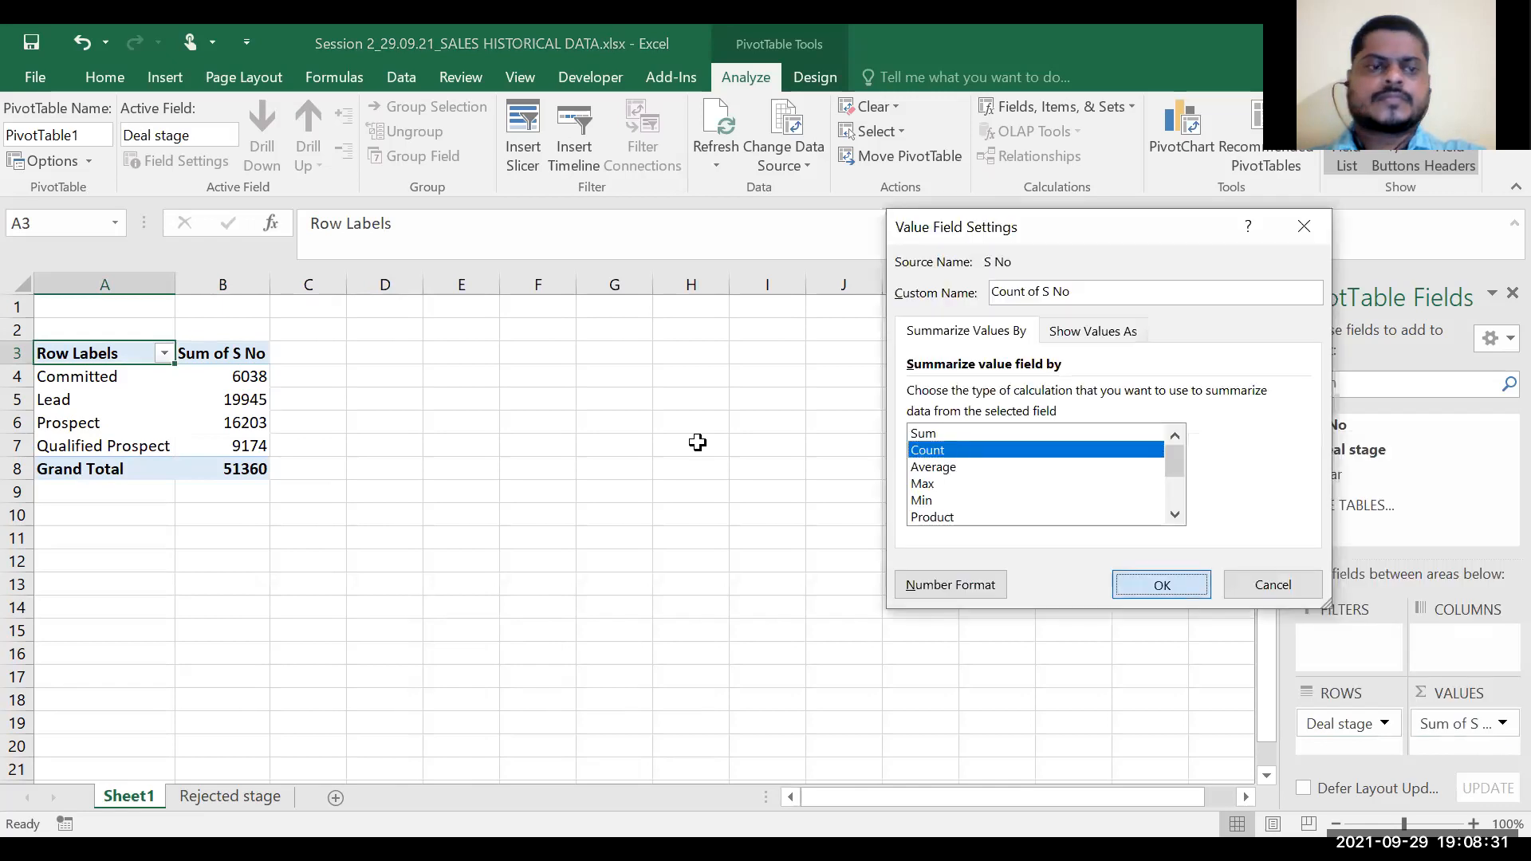
key(Return)
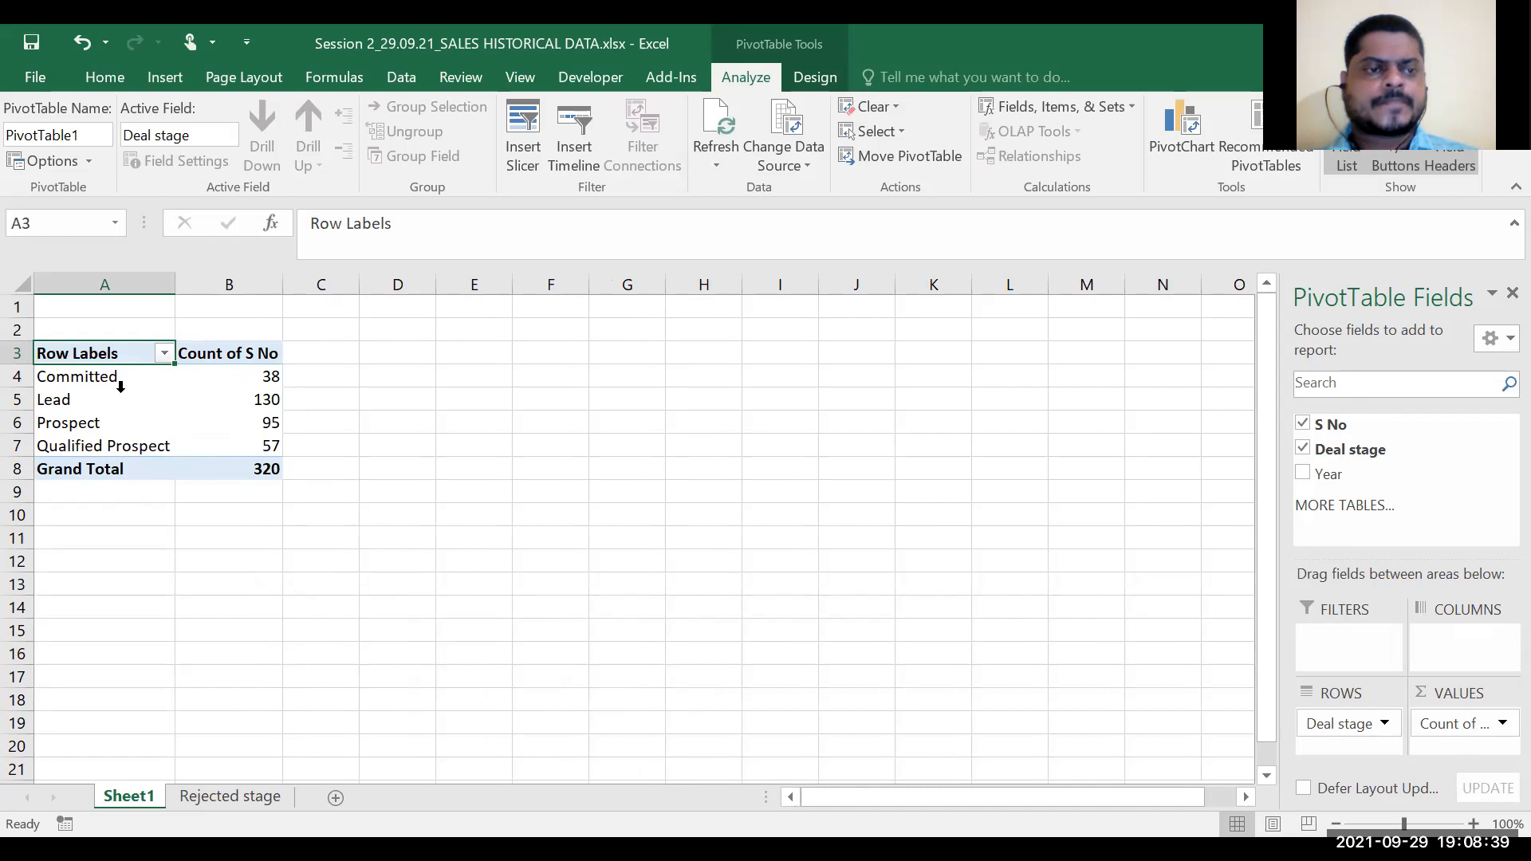
Step: Examine the rejected-deal counts for the Committed, Lead, Prospect and Qualified Prospect stages in the PivotTable
click(165, 374)
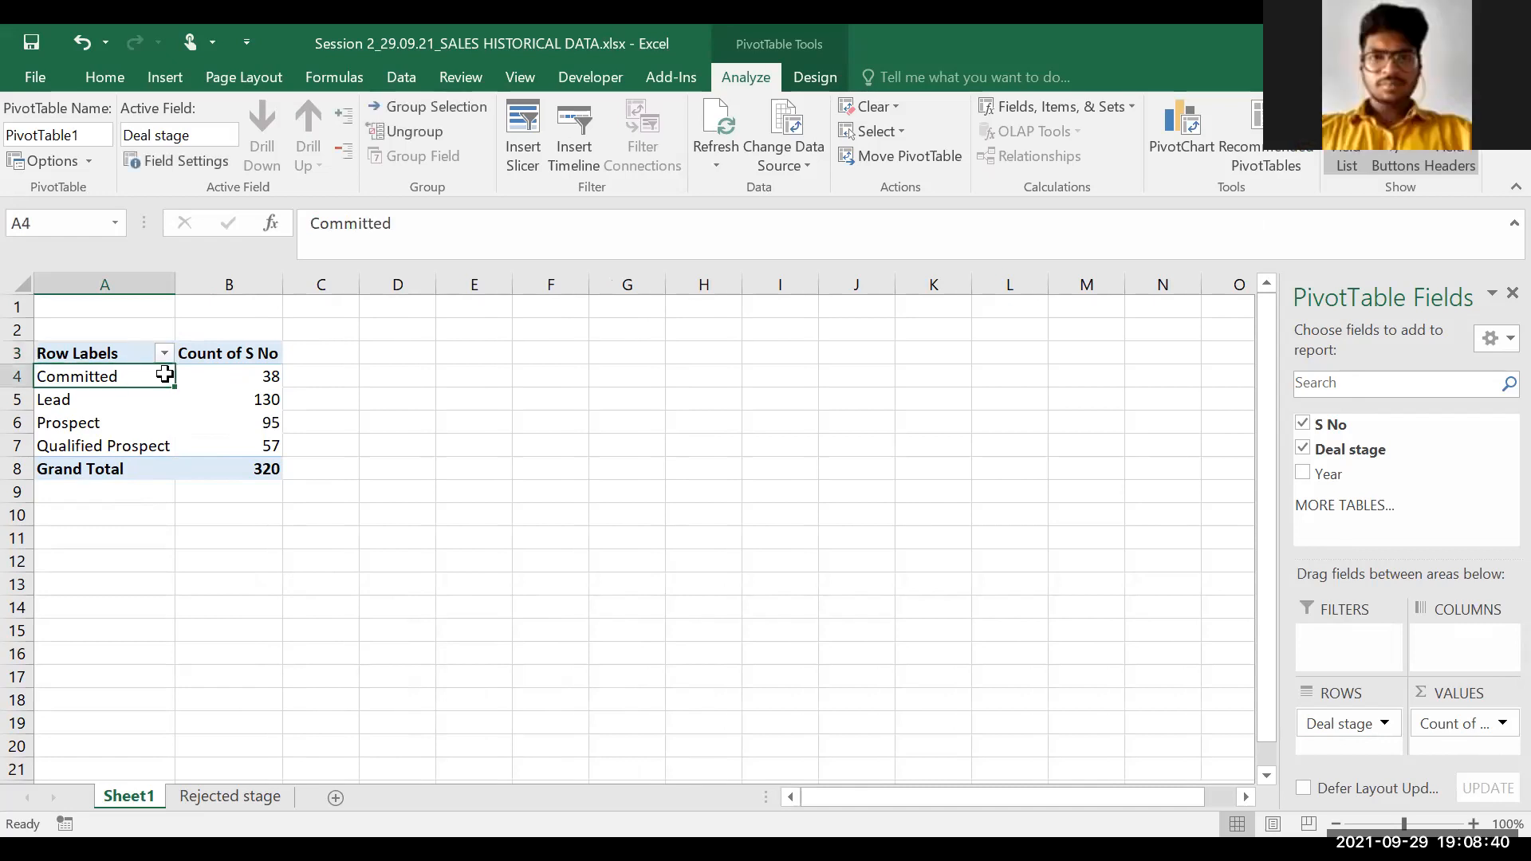
click(270, 376)
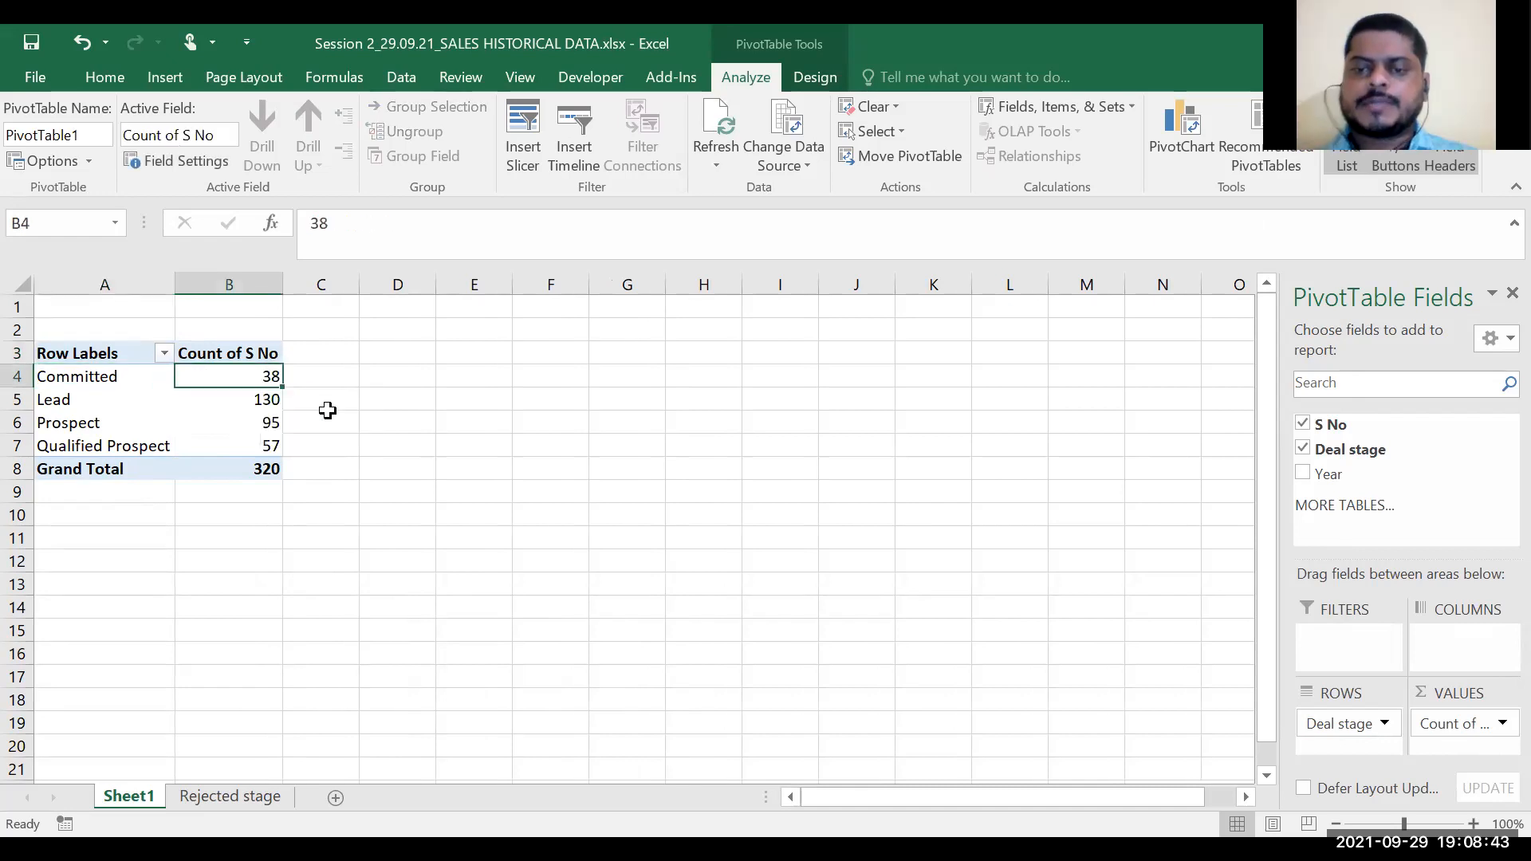
click(260, 396)
mouse_move(260, 396)
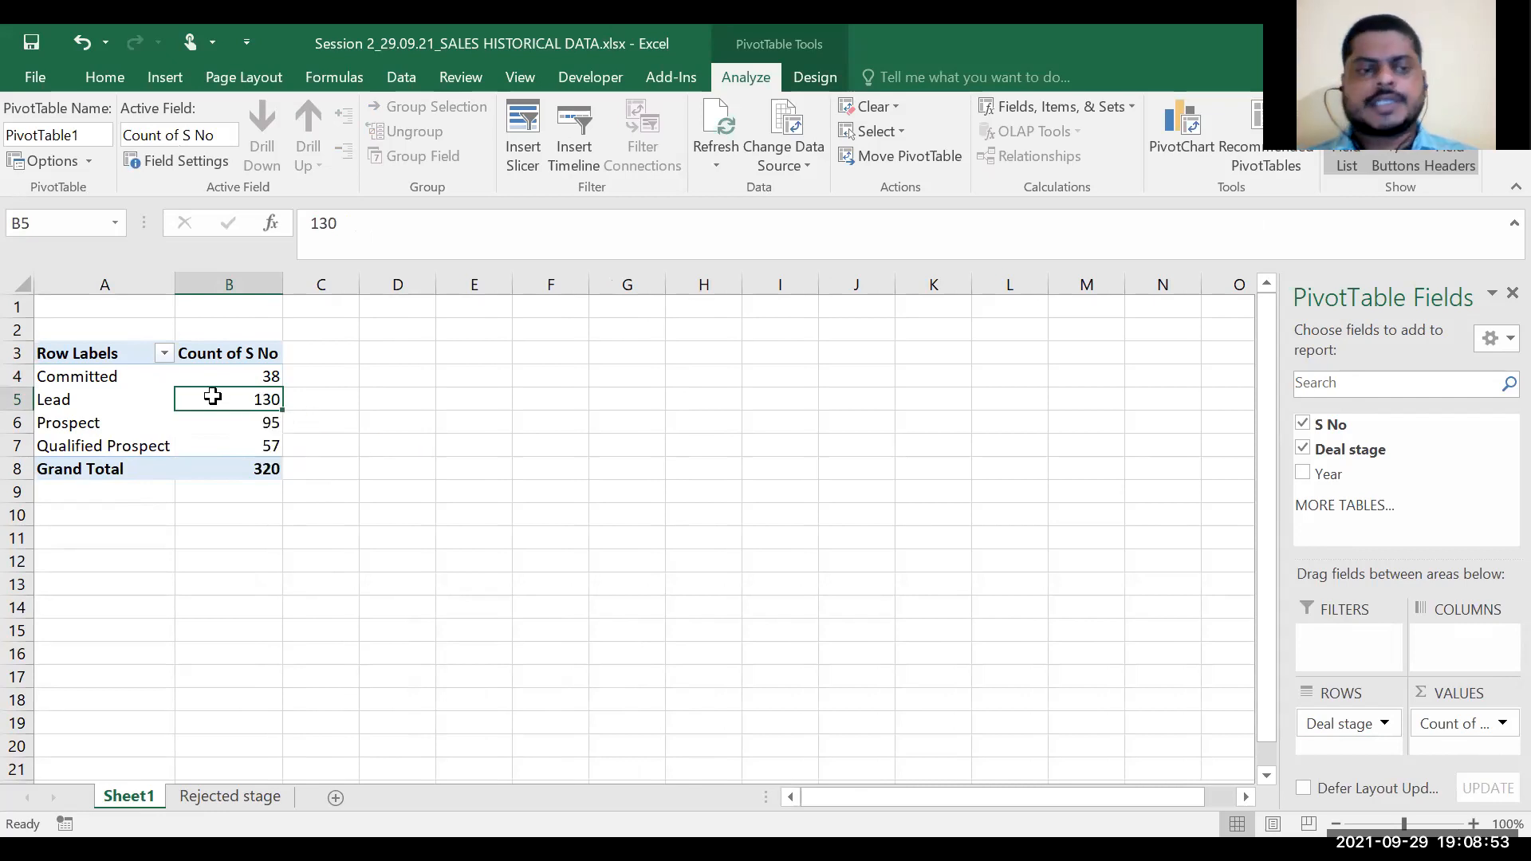
click(233, 426)
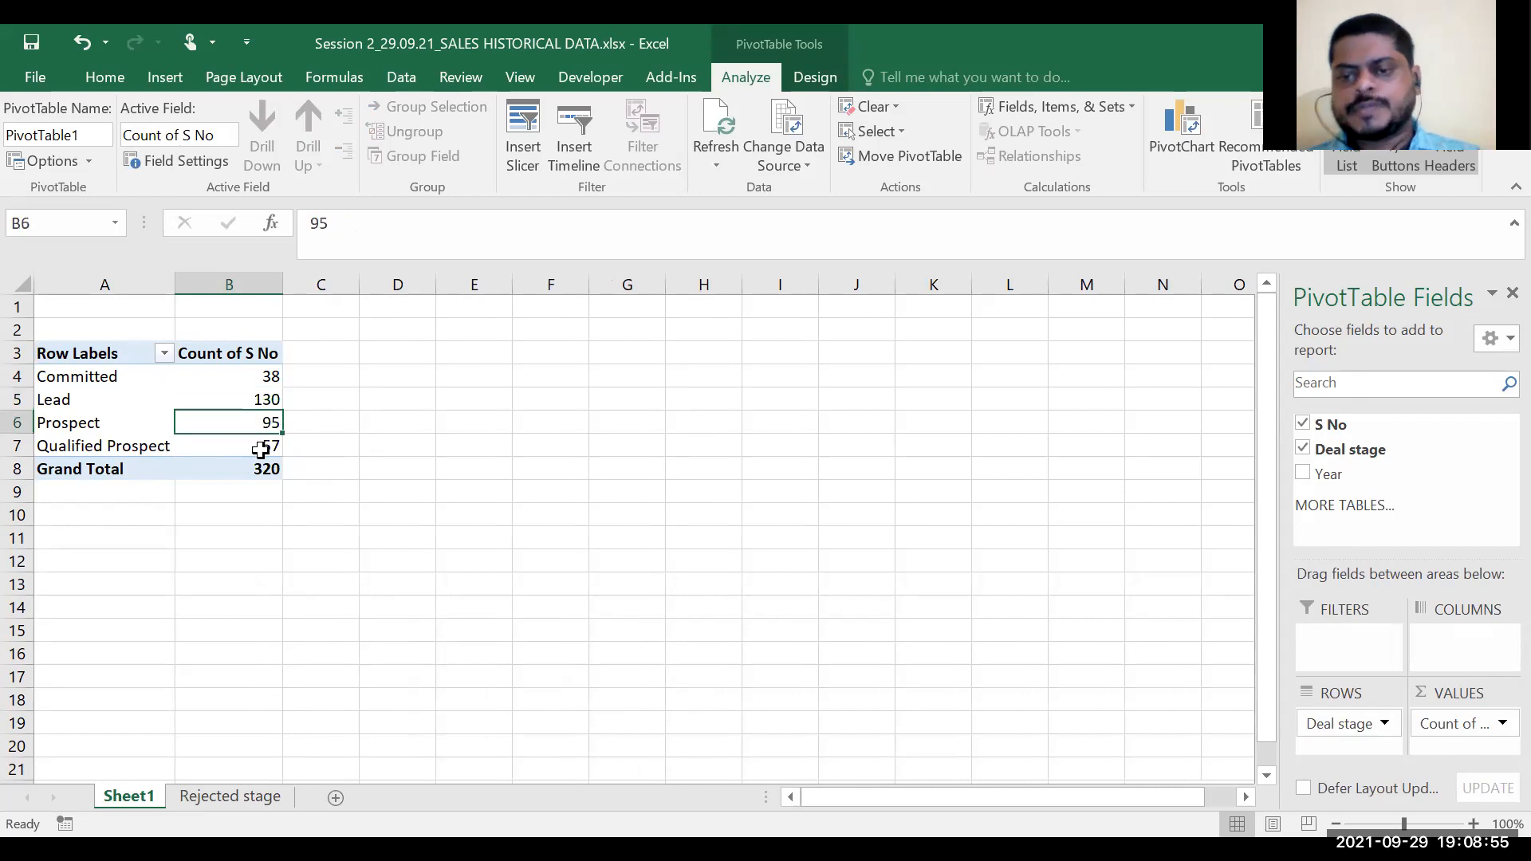
click(266, 447)
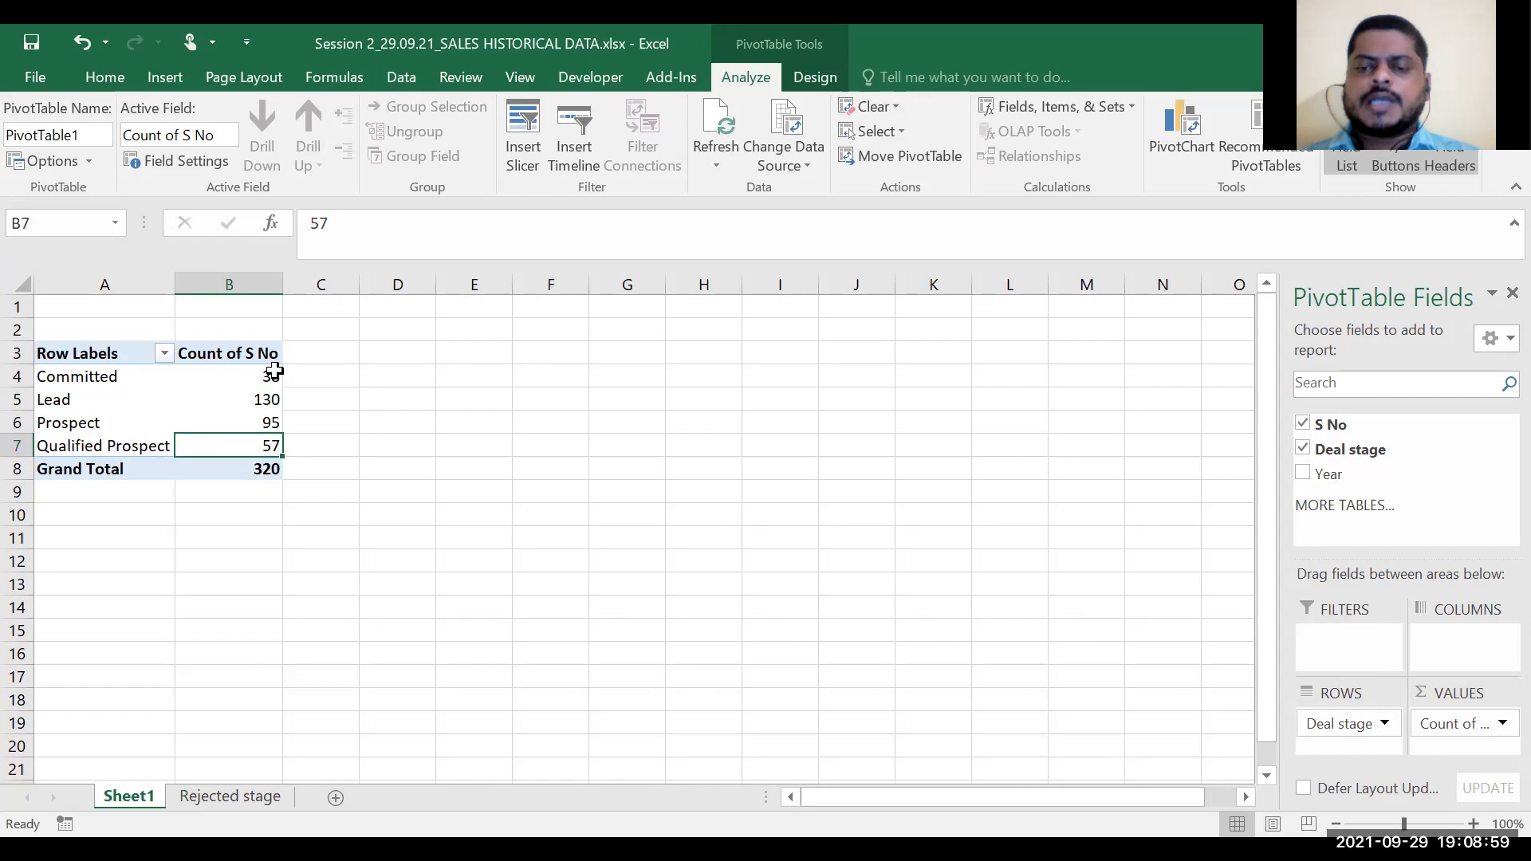
mouse_move(275, 370)
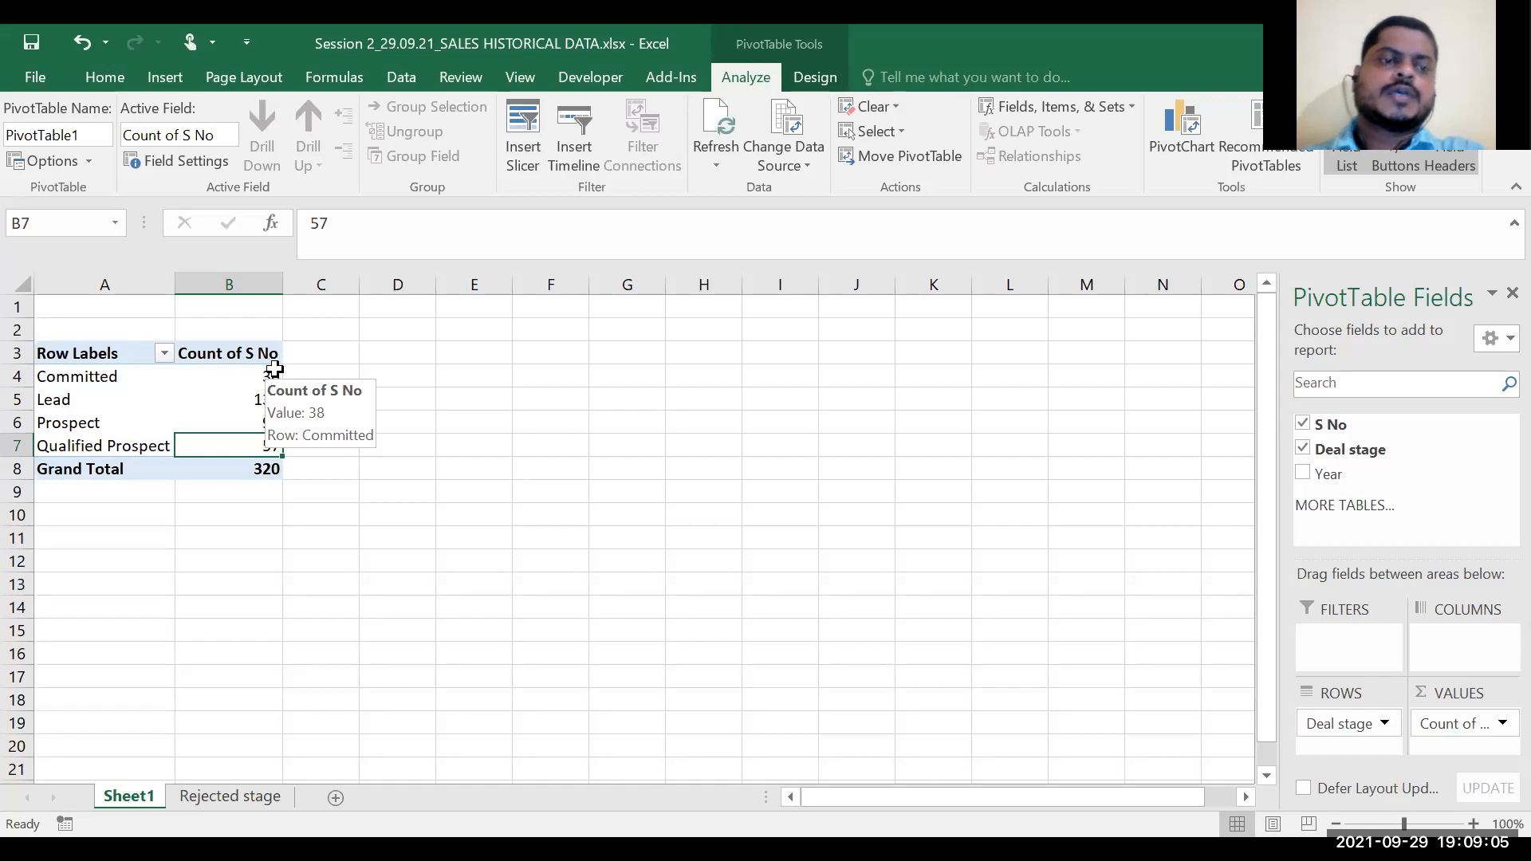
click(244, 376)
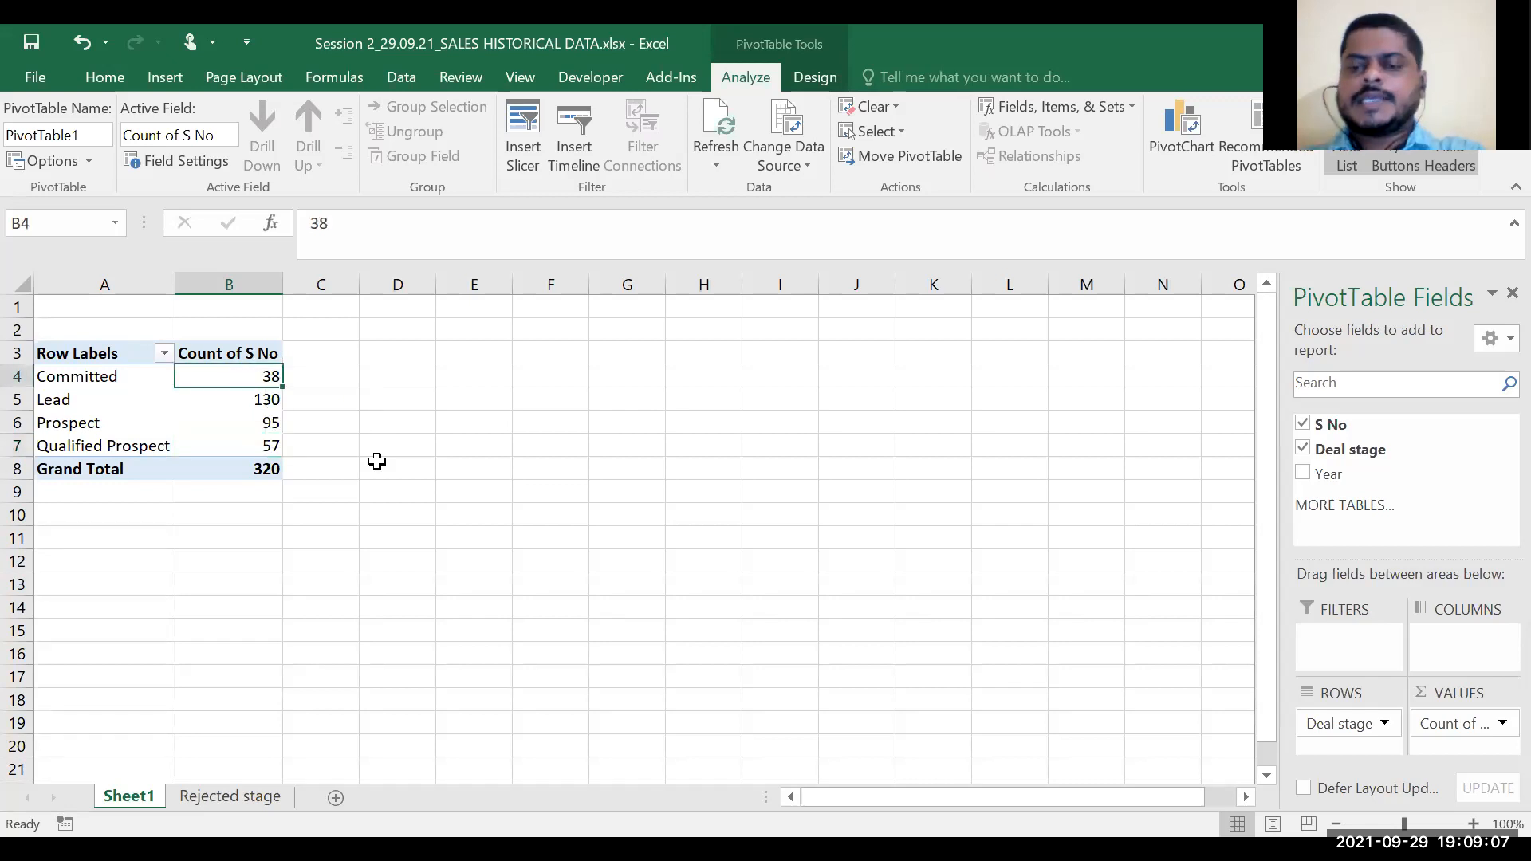